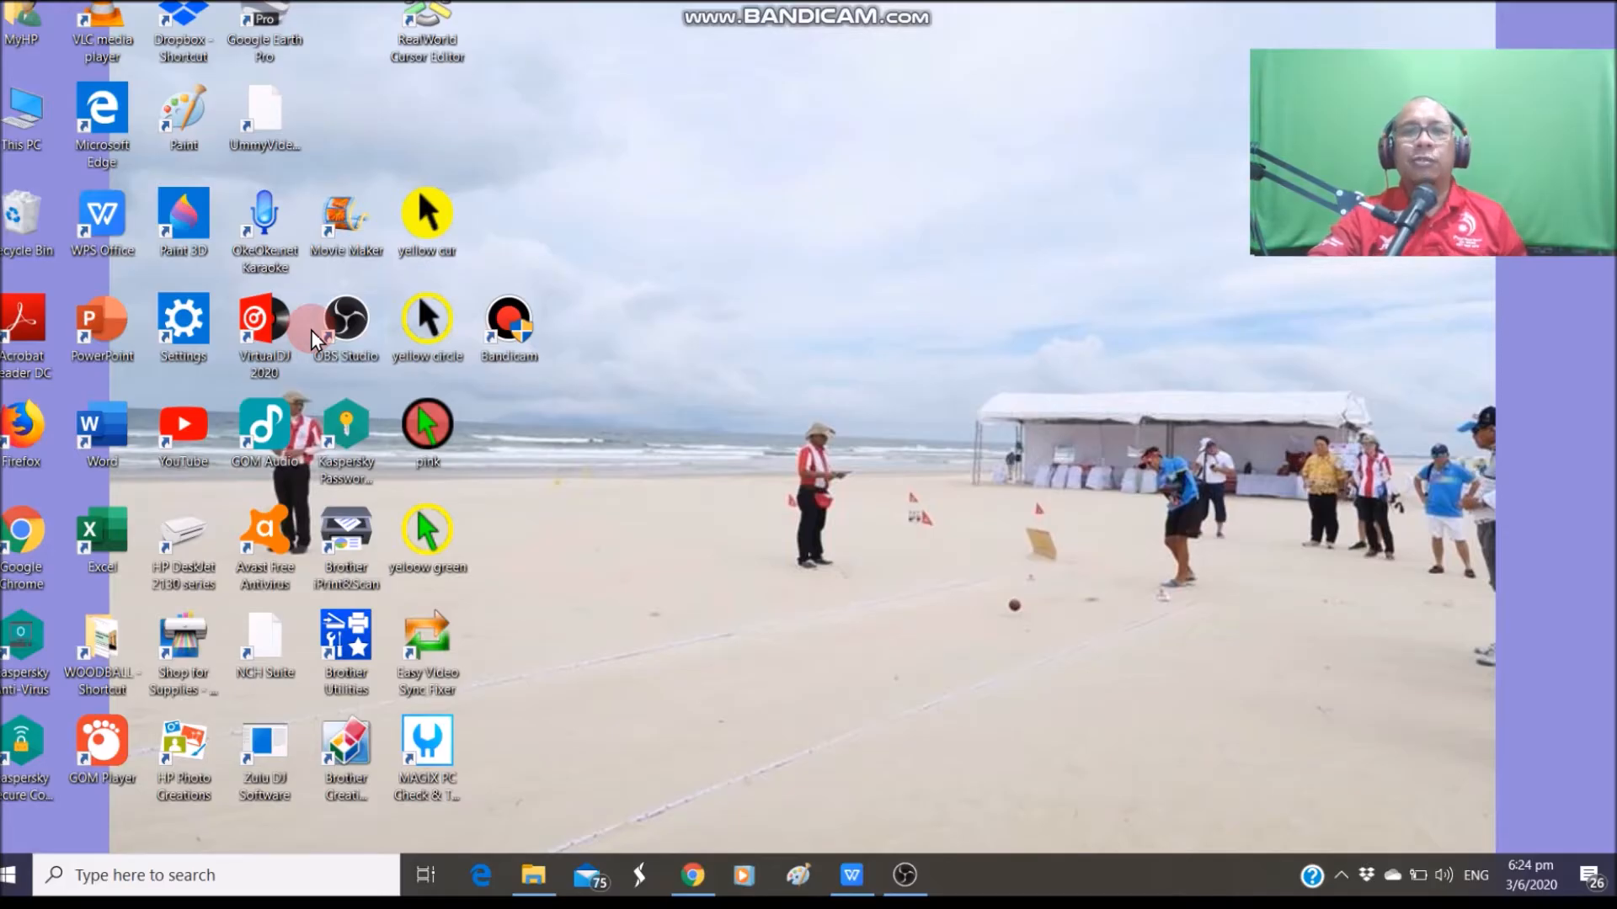
Load the OBS download page in the browser and scroll through it
click(695, 891)
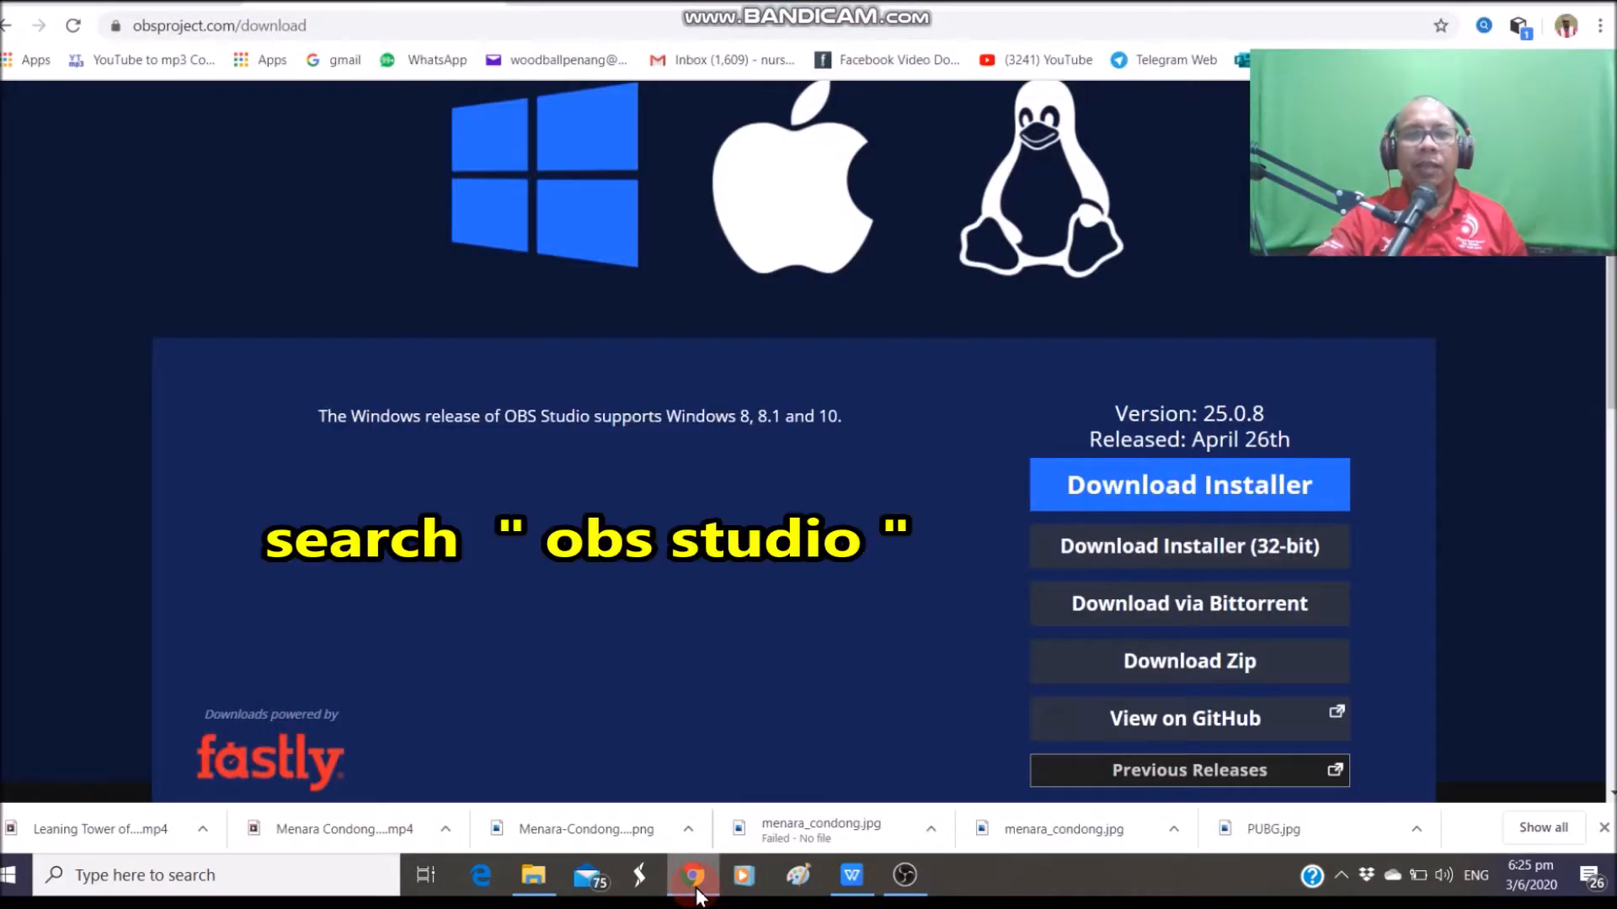
click(330, 26)
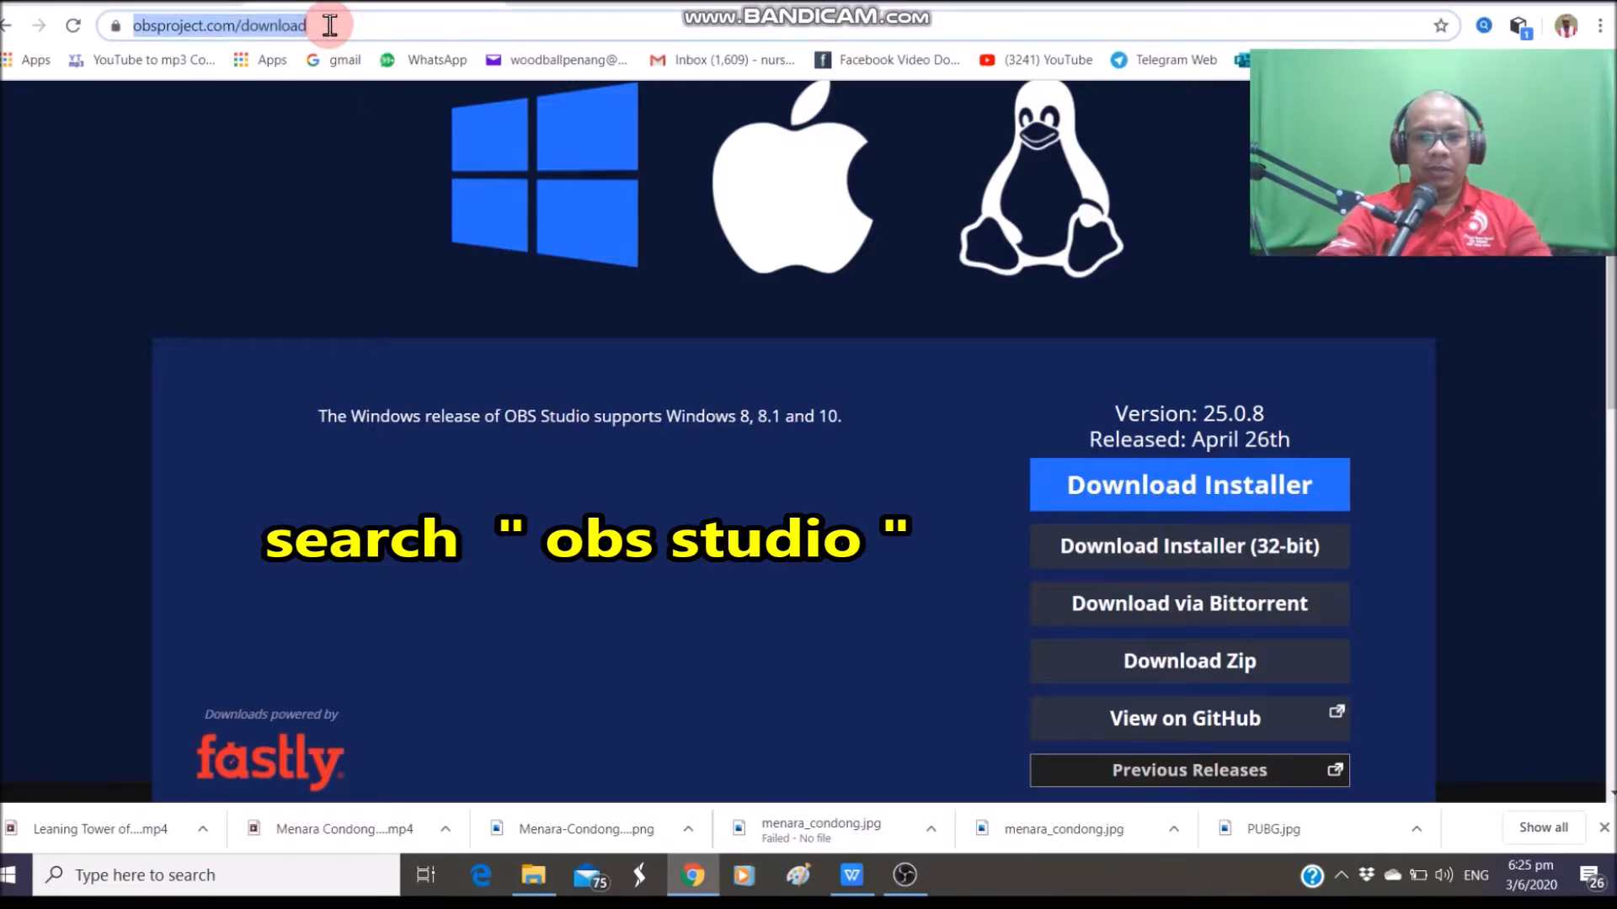
text(OBS)
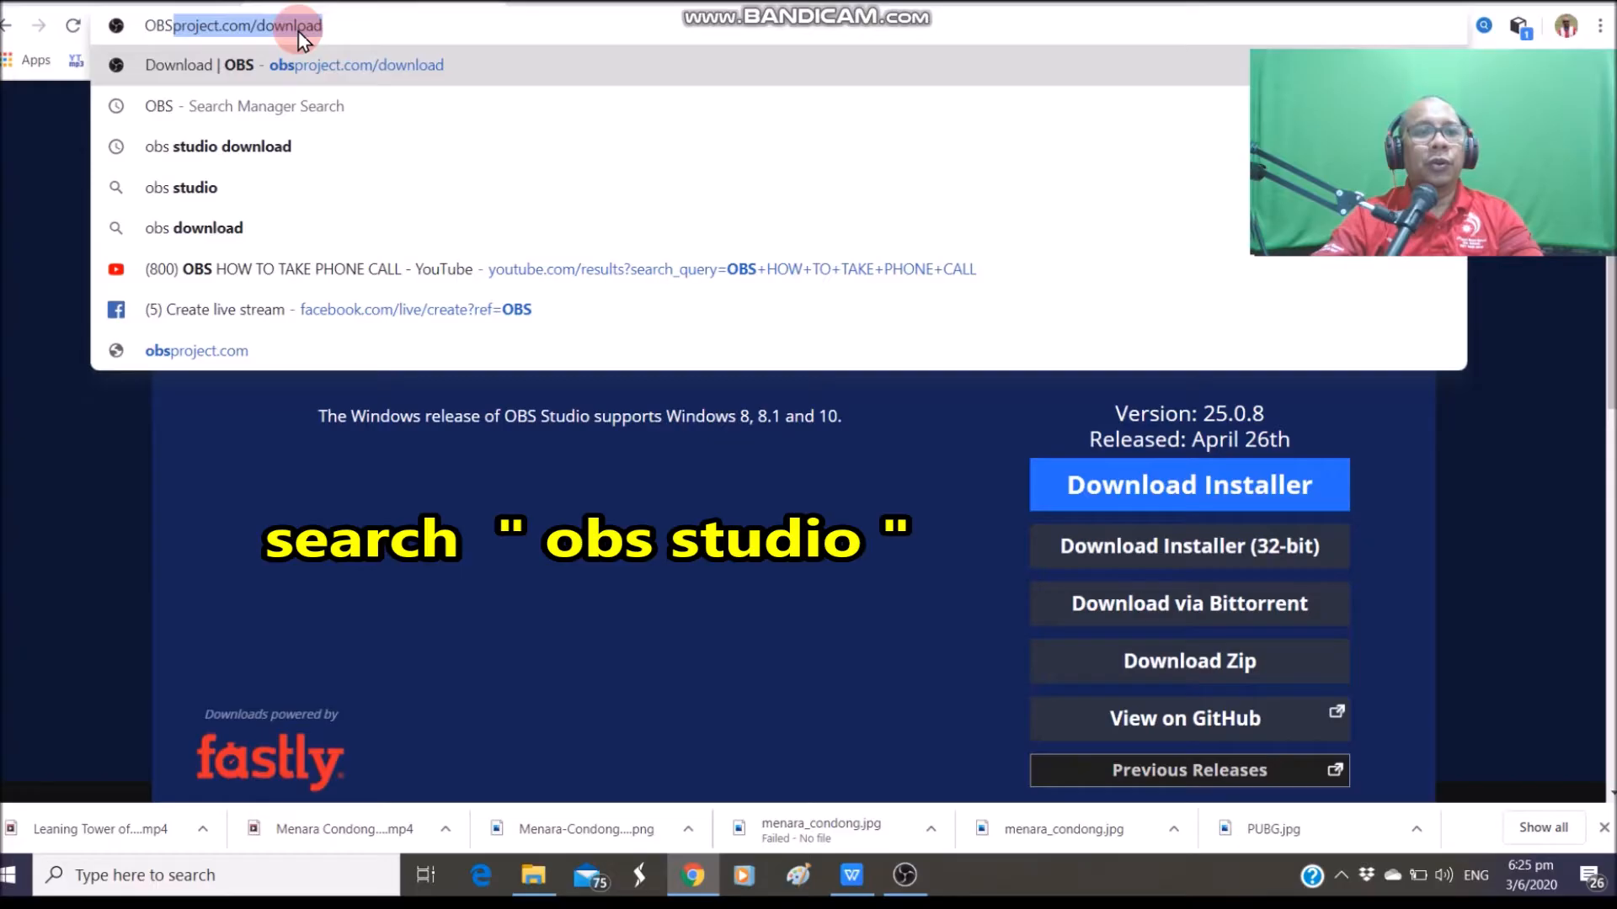
click(290, 65)
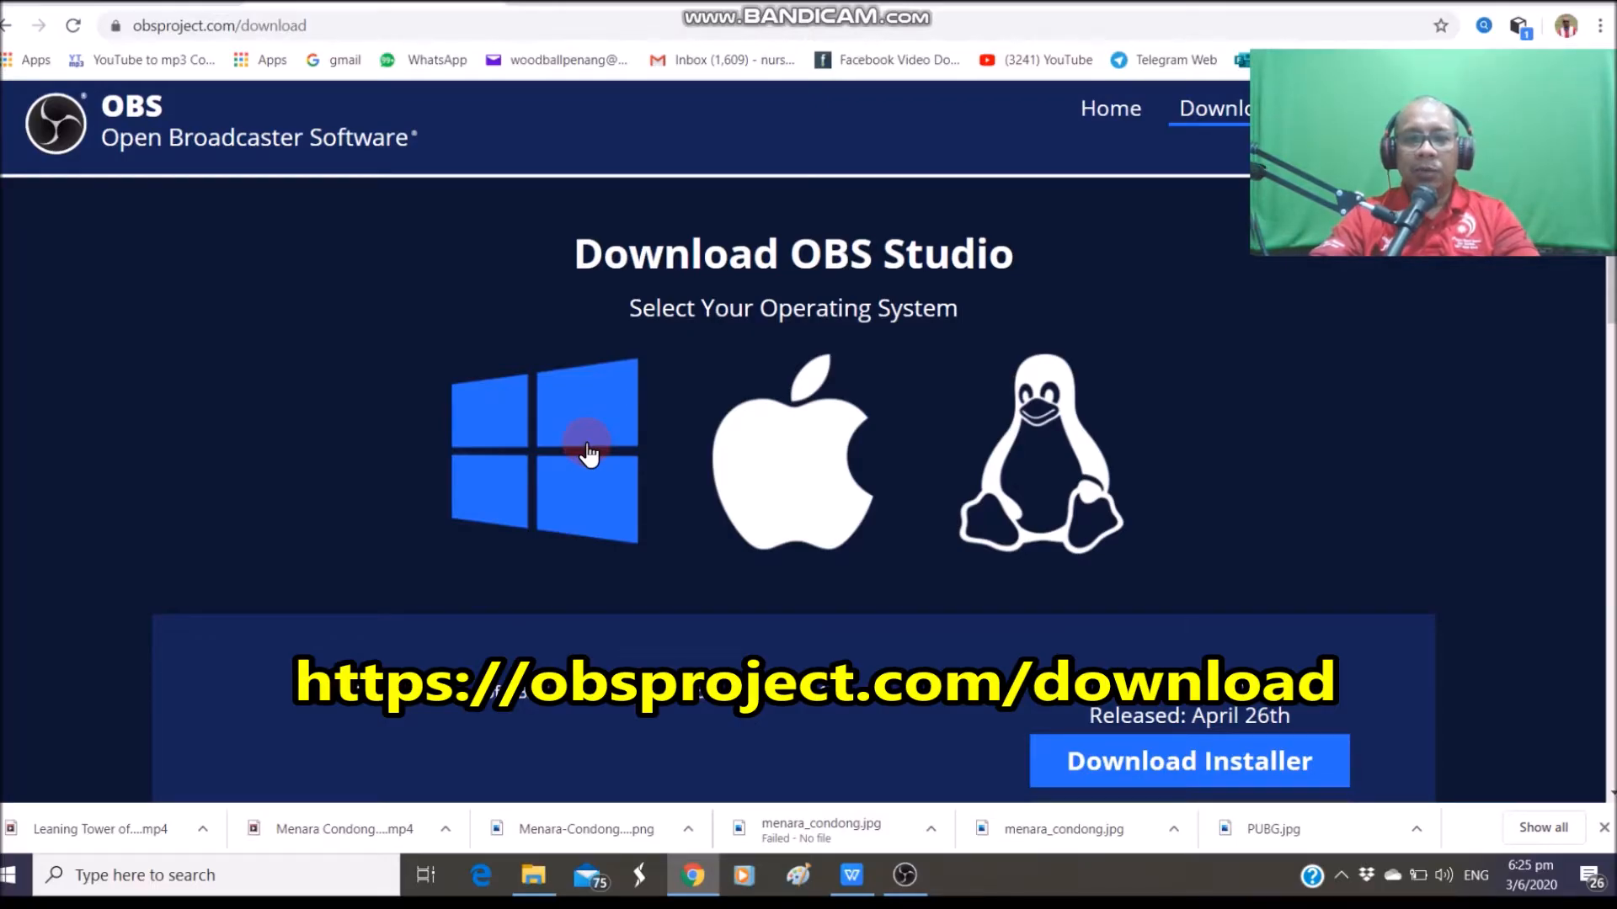
scroll(1189, 478, down, 5)
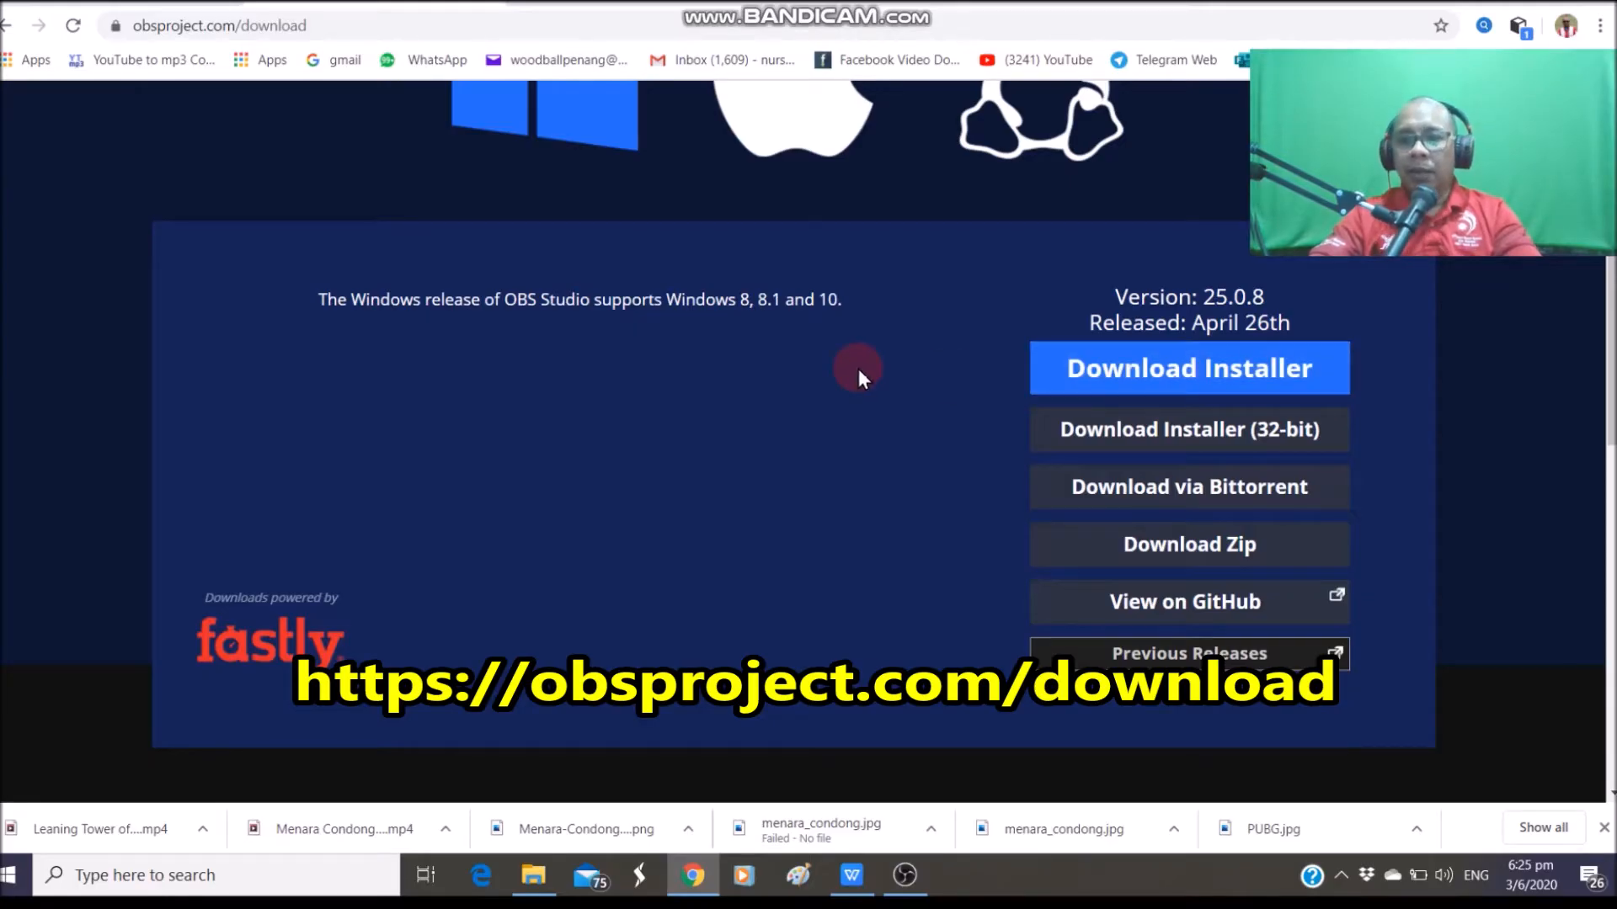
scroll(858, 369, up, 5)
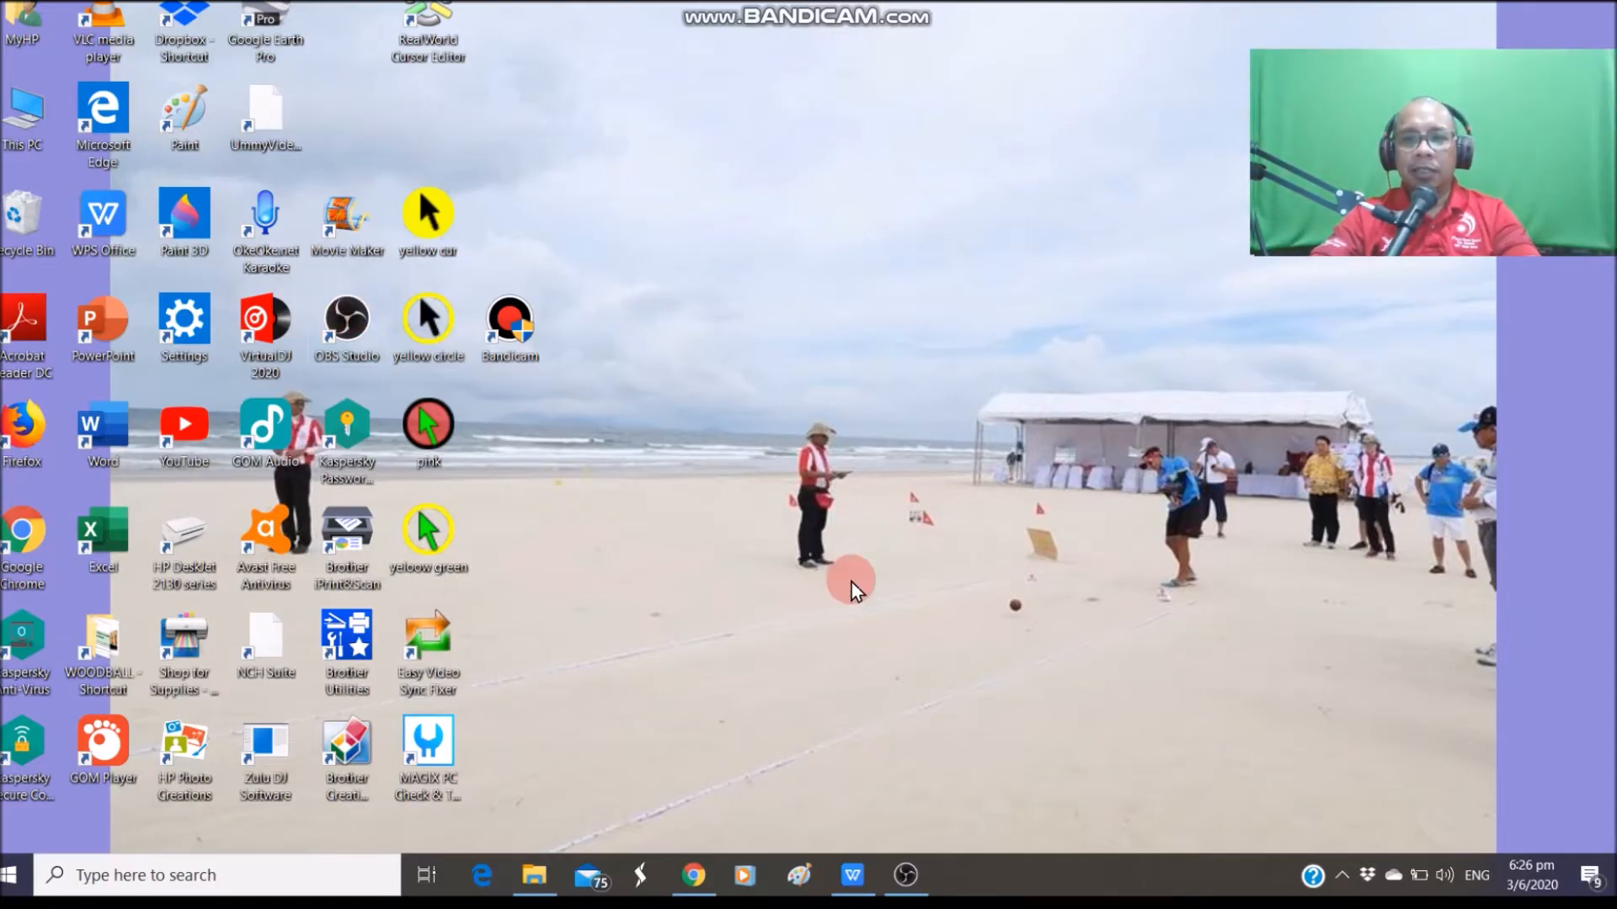
Bring the OBS Studio window forward and look through Settings, closing it without changes
click(910, 880)
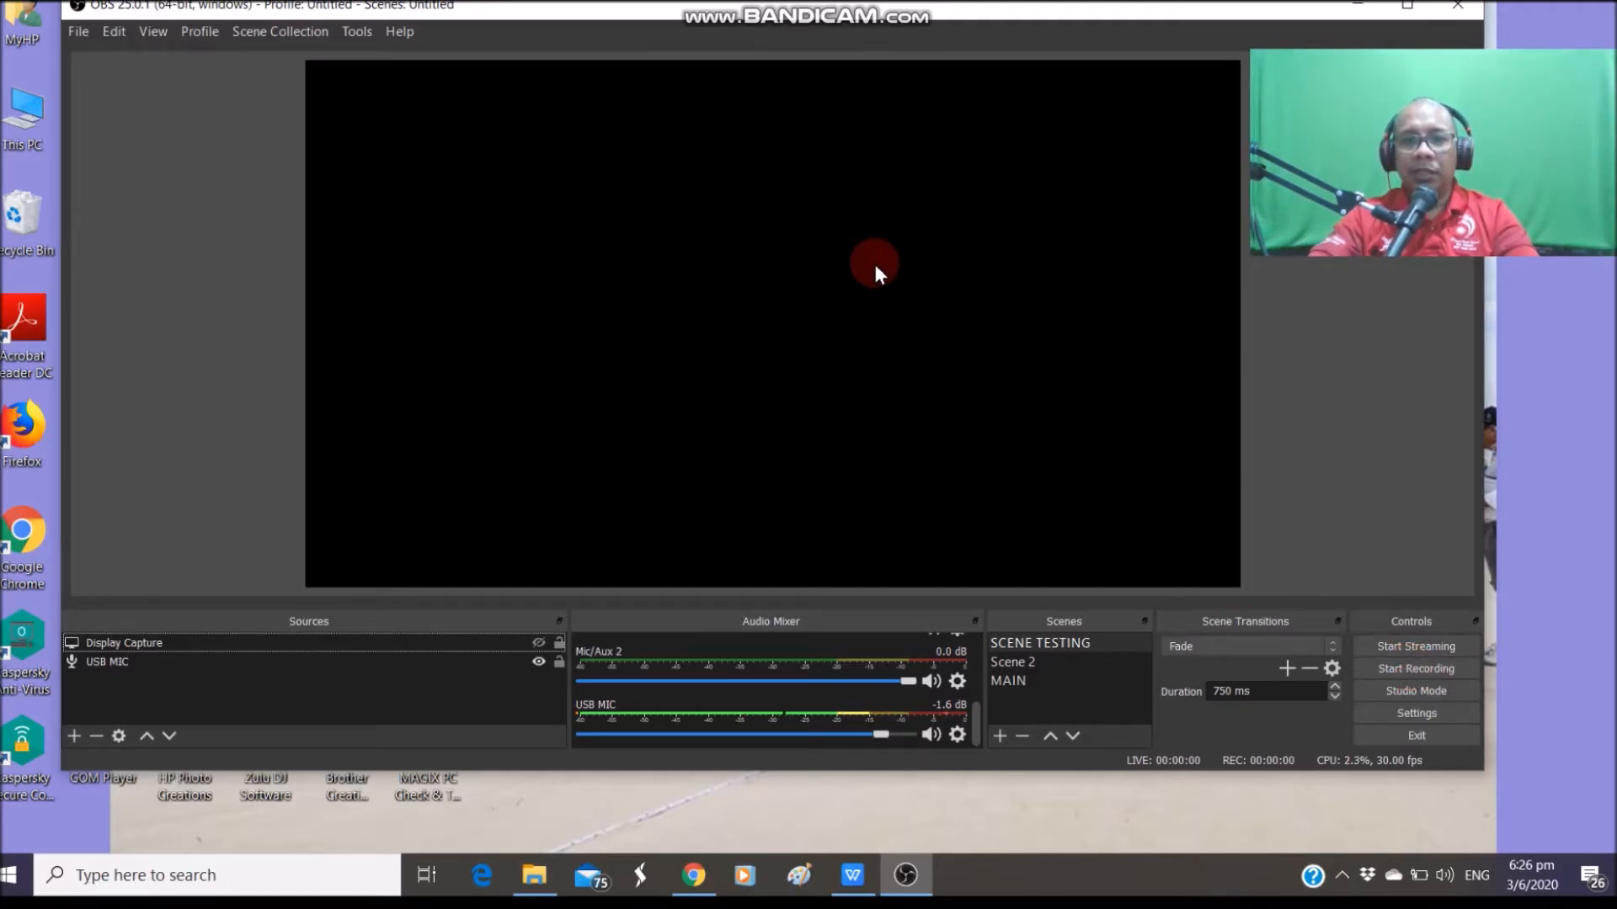
click(1419, 676)
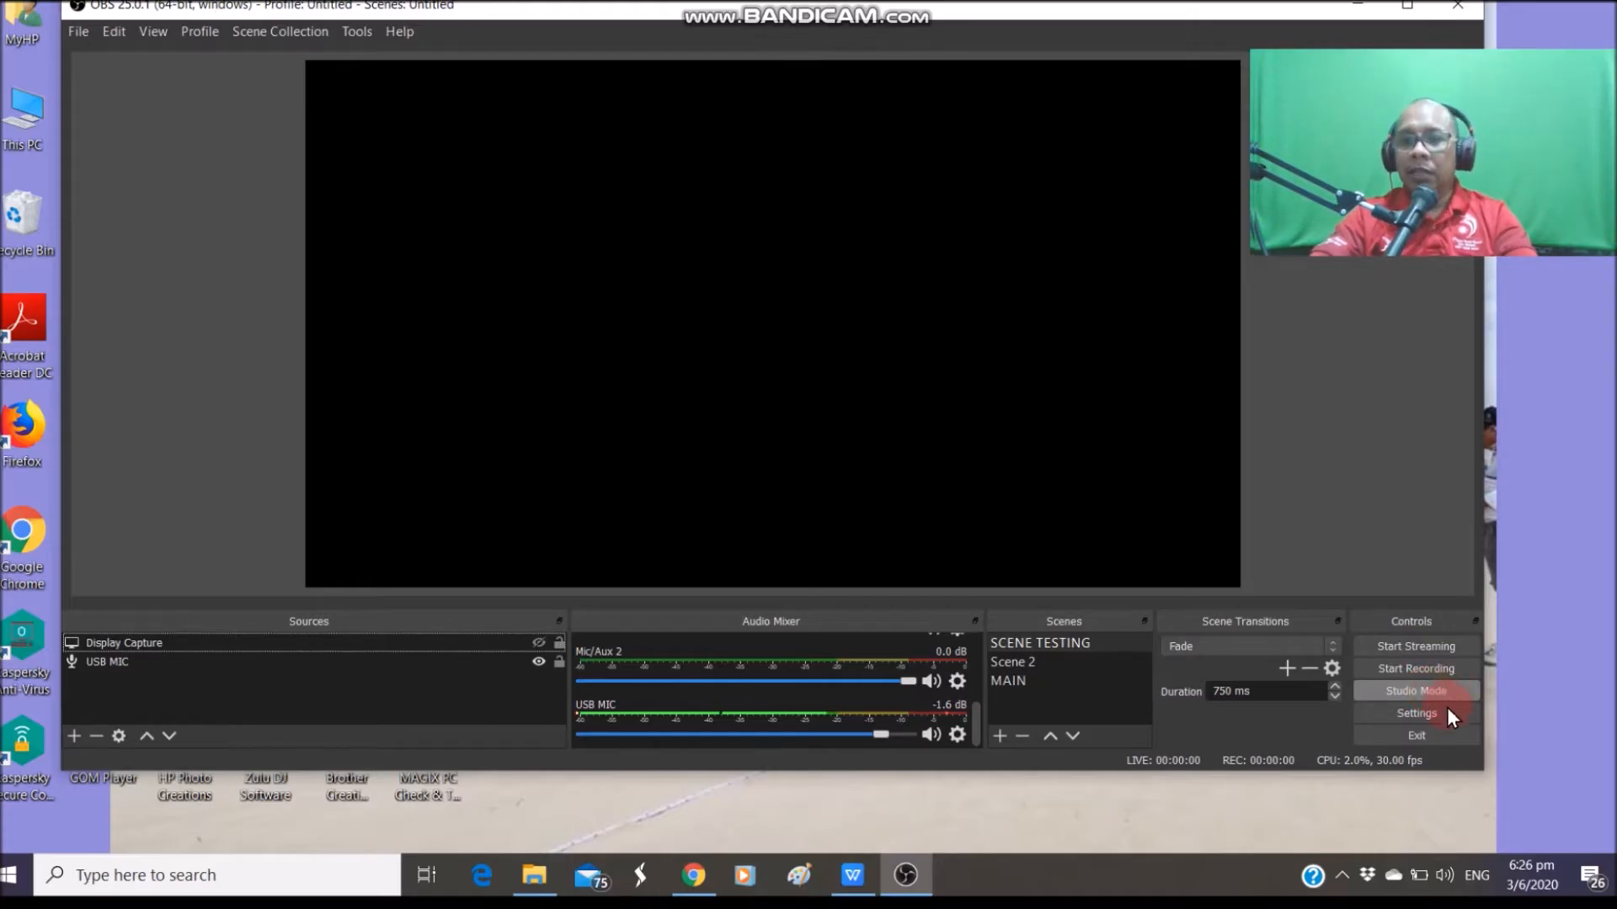
click(1426, 710)
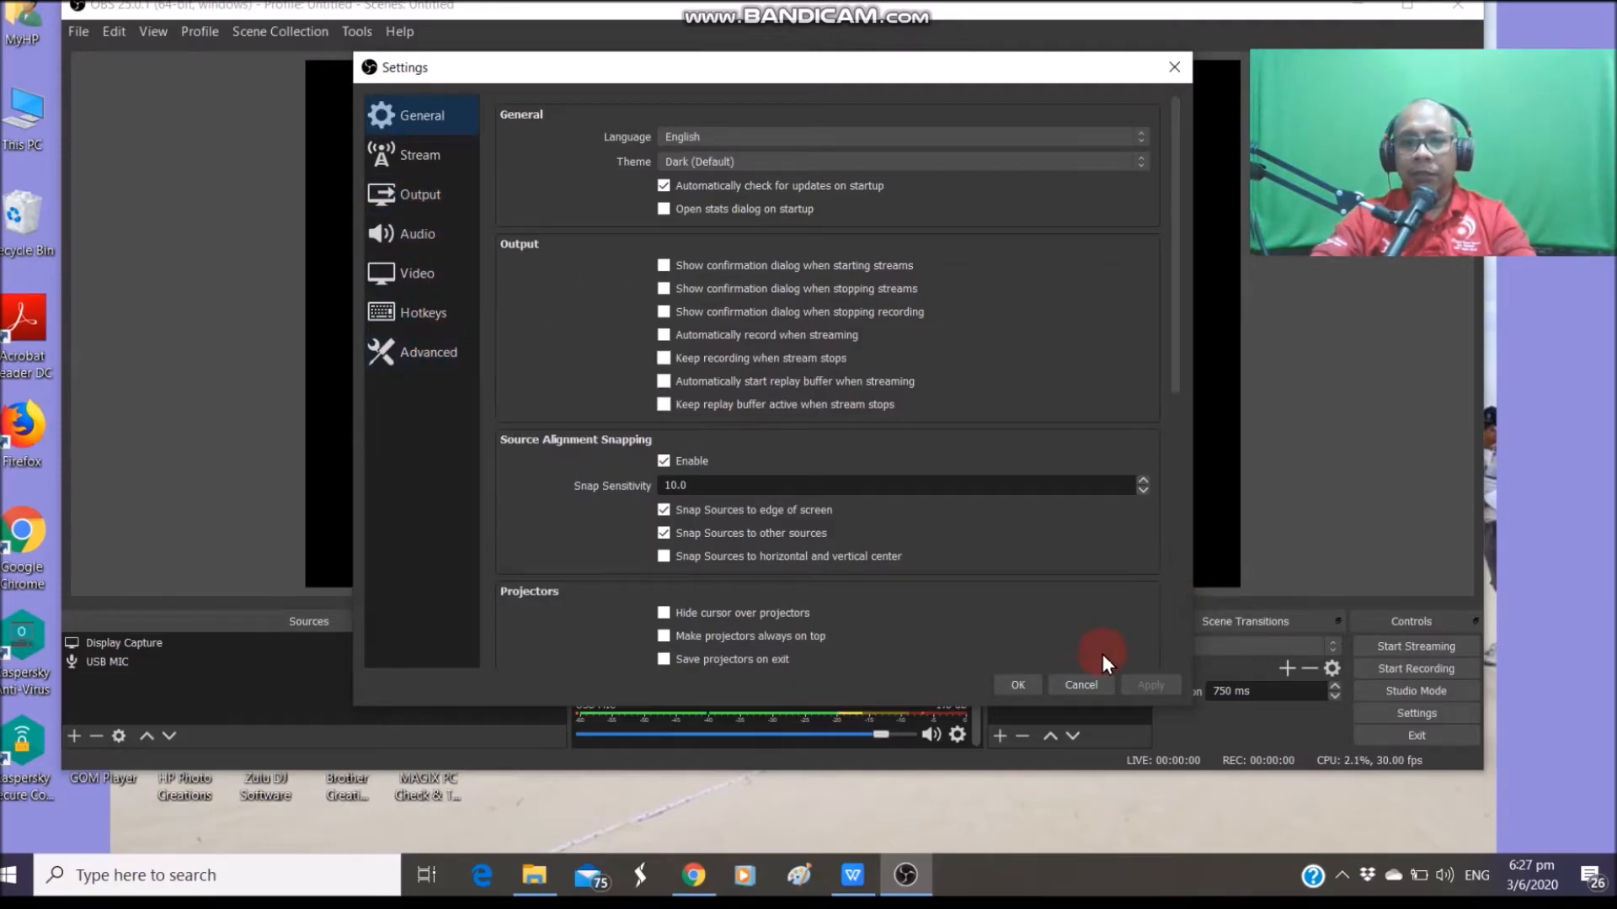
click(1080, 685)
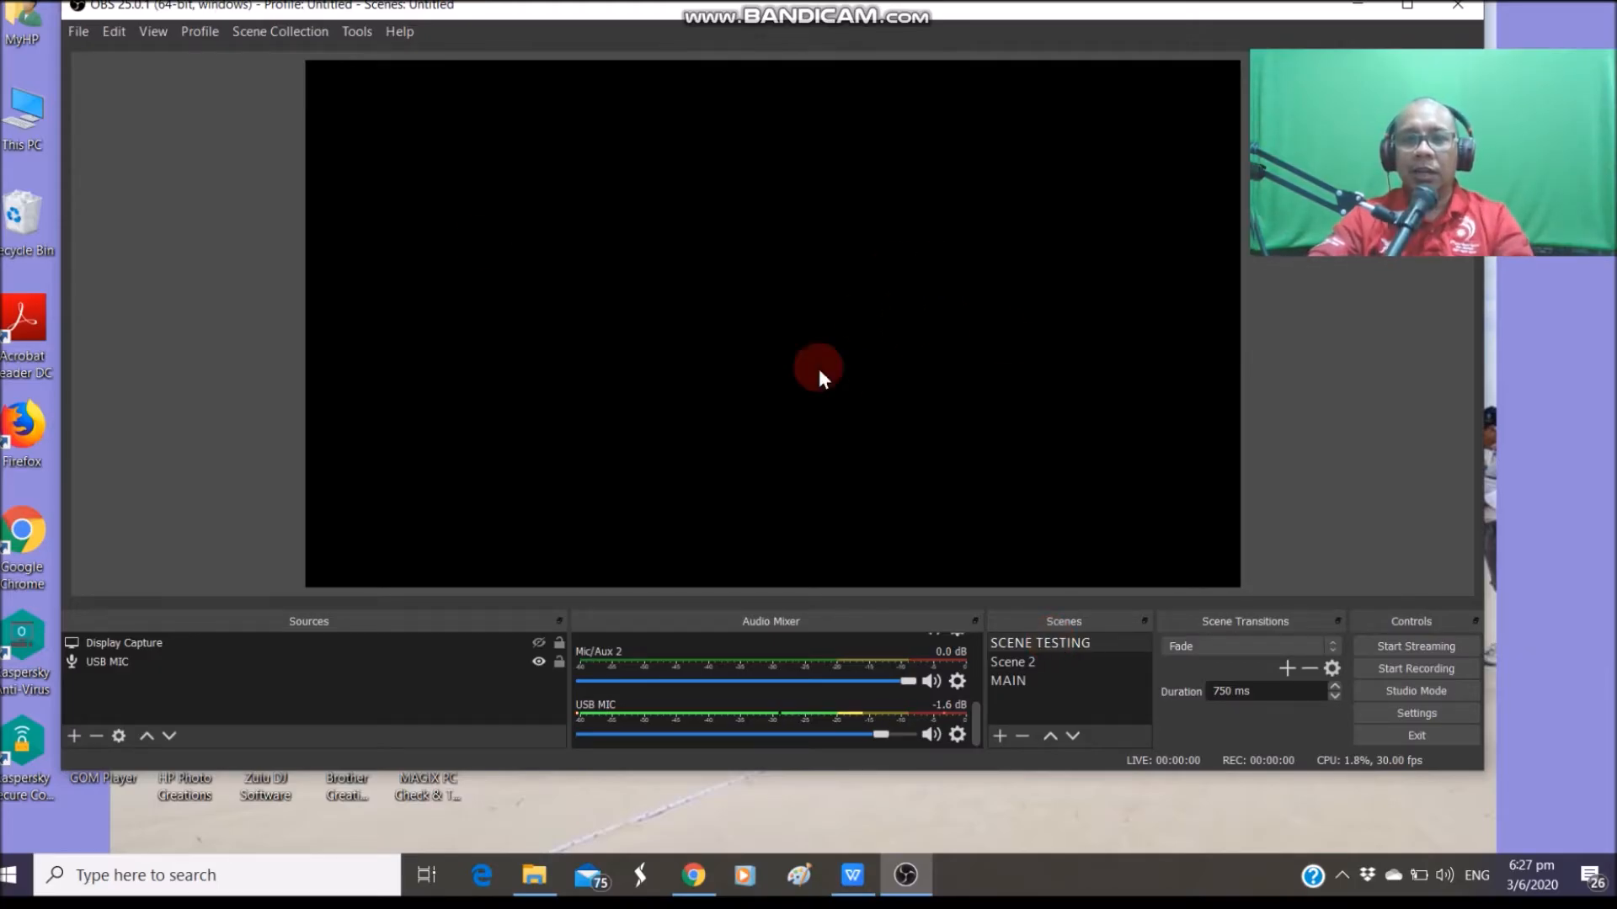
click(1025, 661)
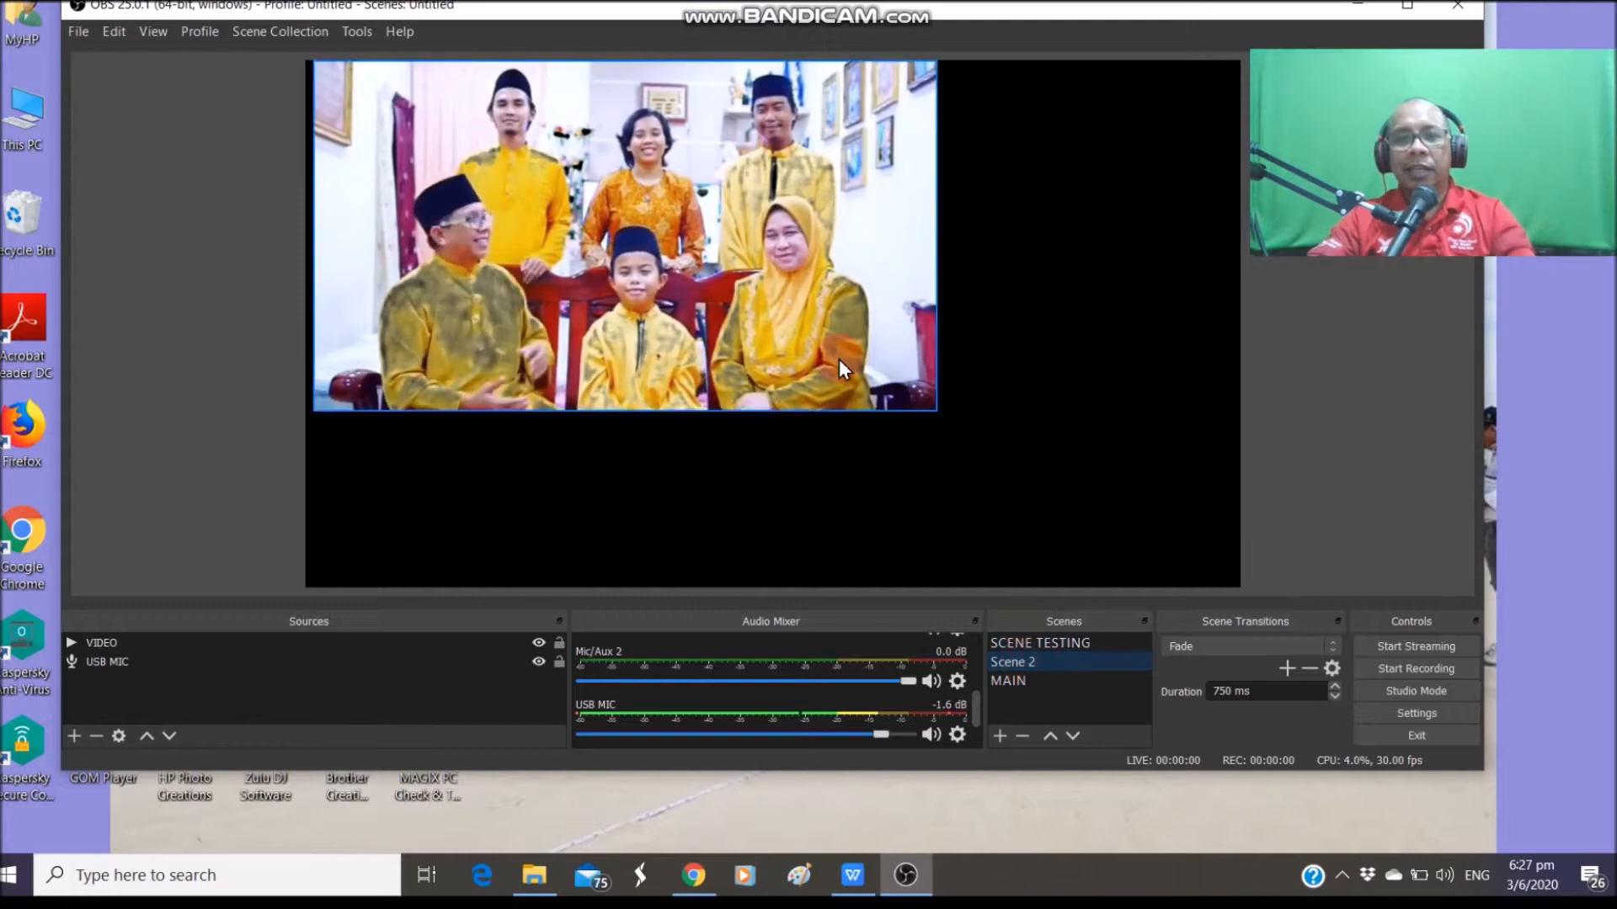
click(916, 383)
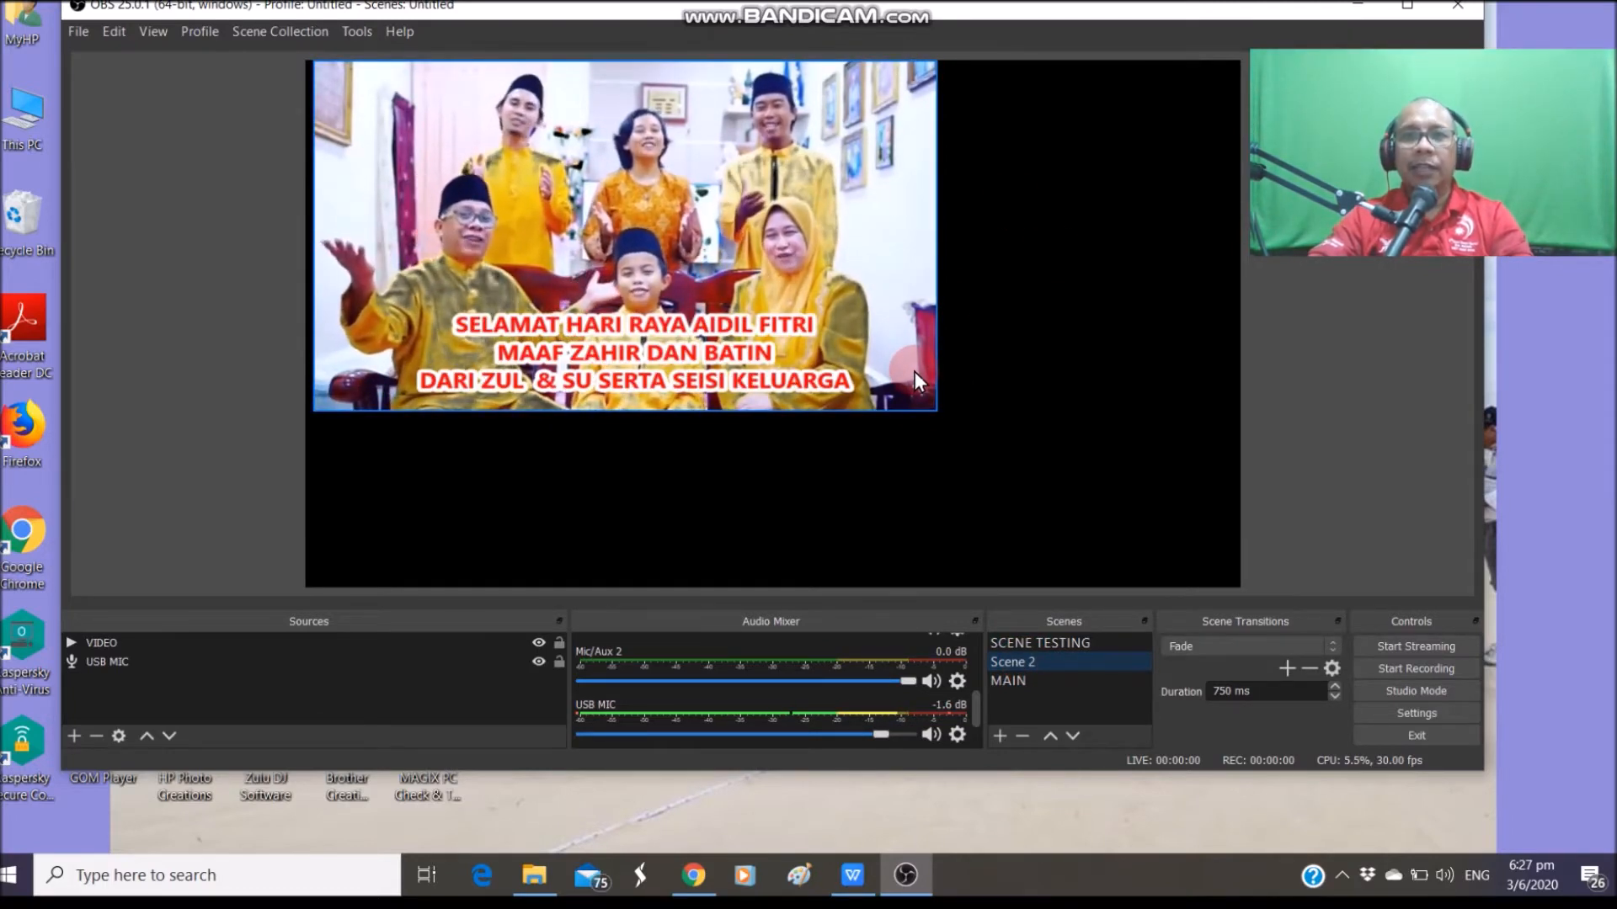
click(1024, 683)
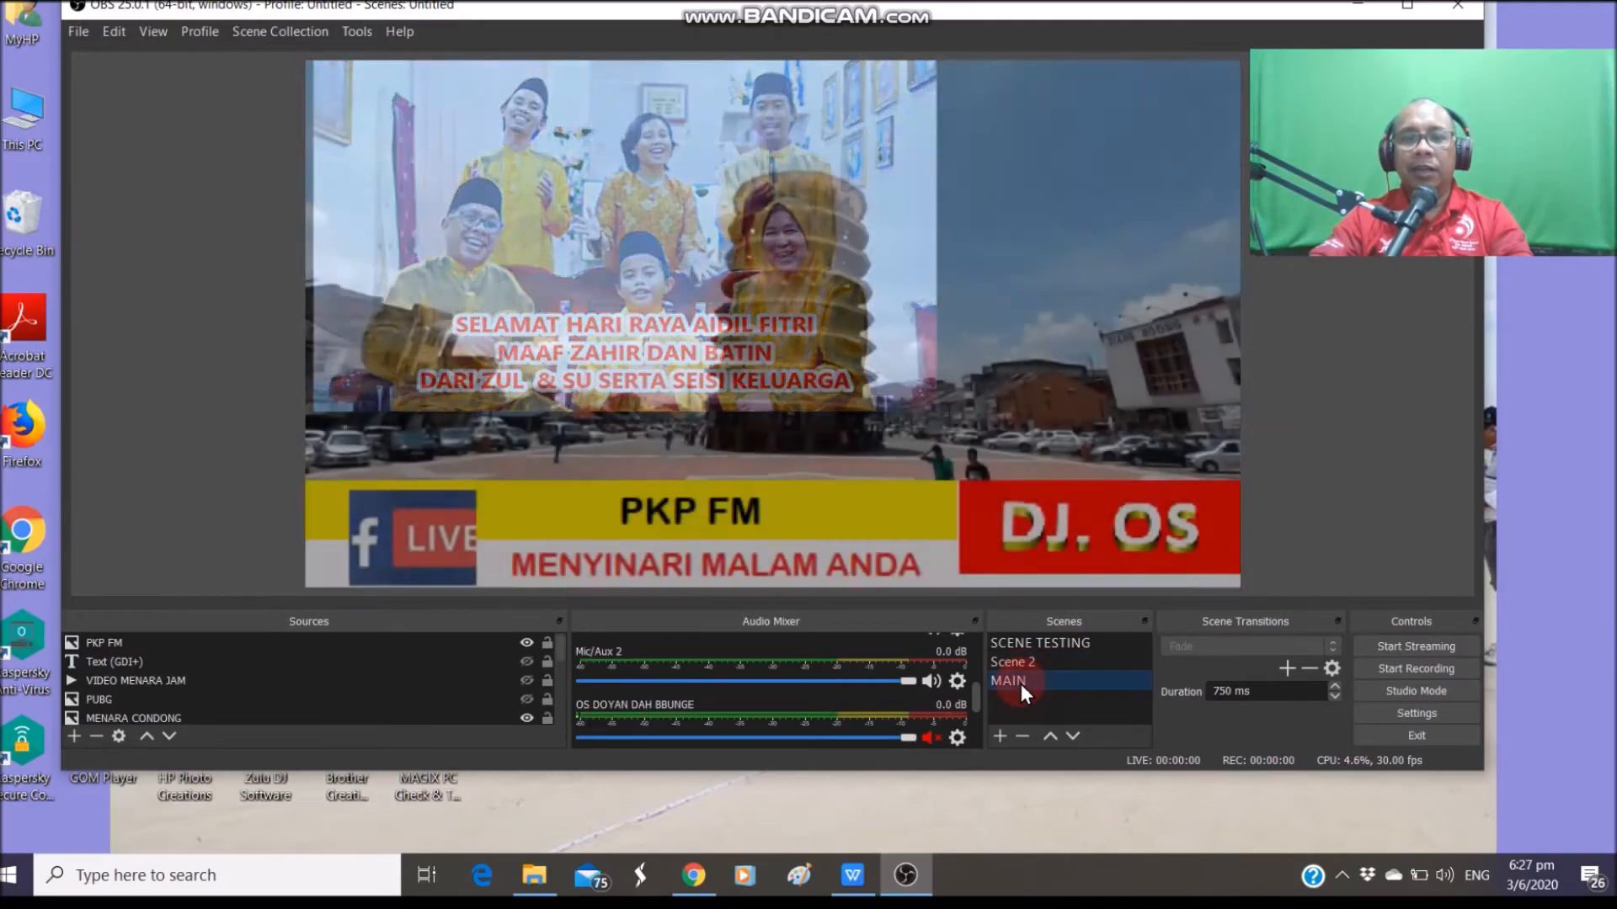
click(1009, 204)
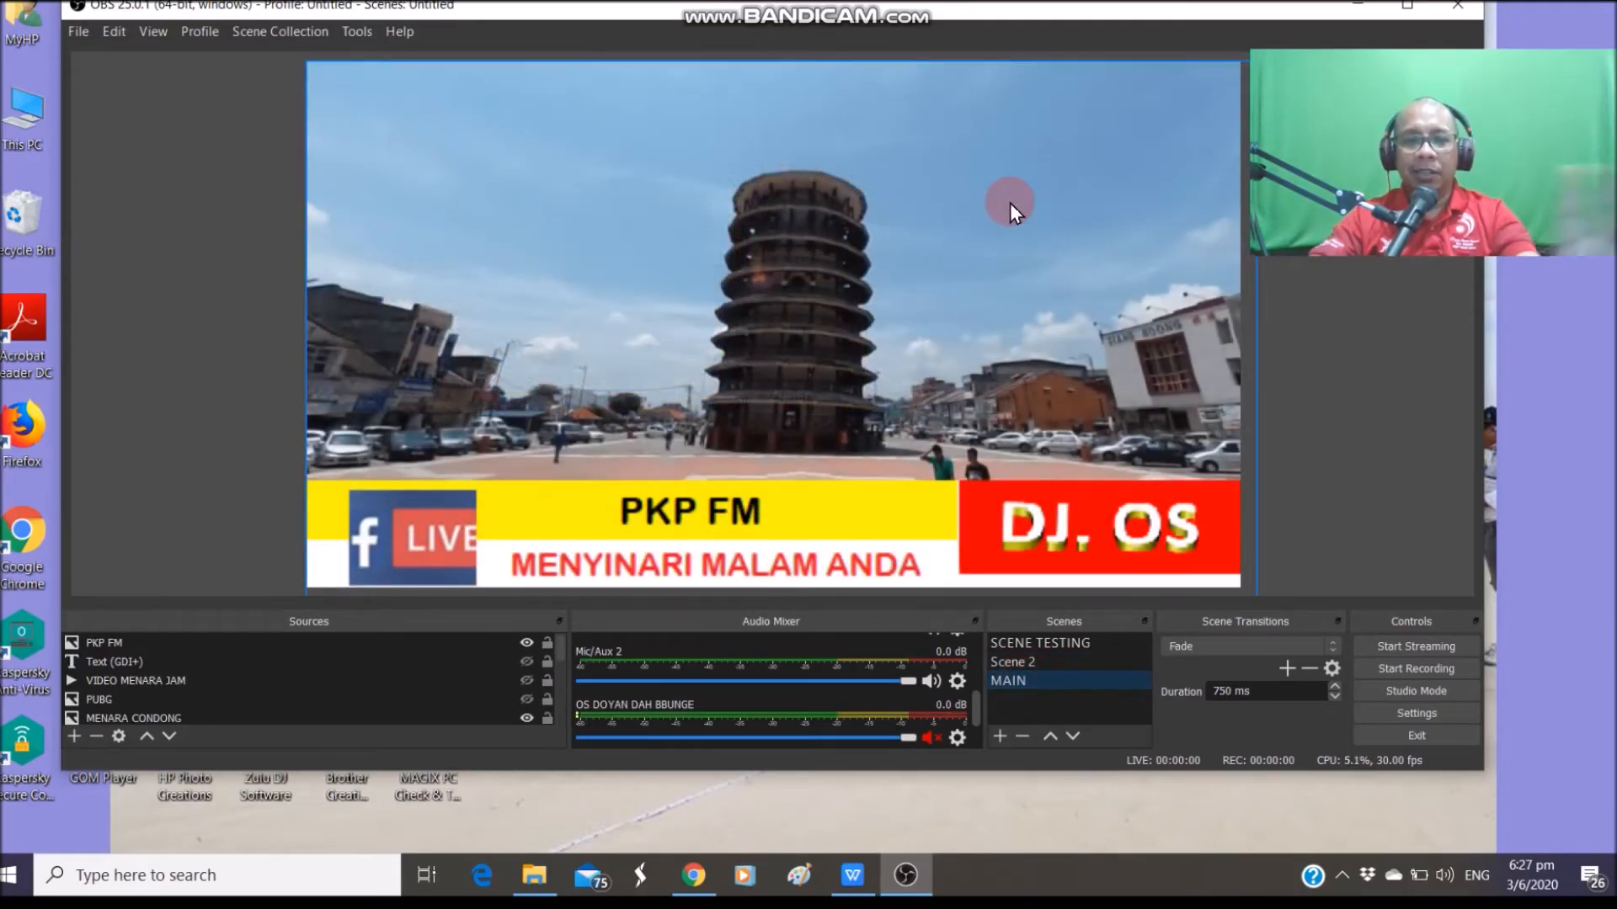
click(1039, 636)
click(1027, 657)
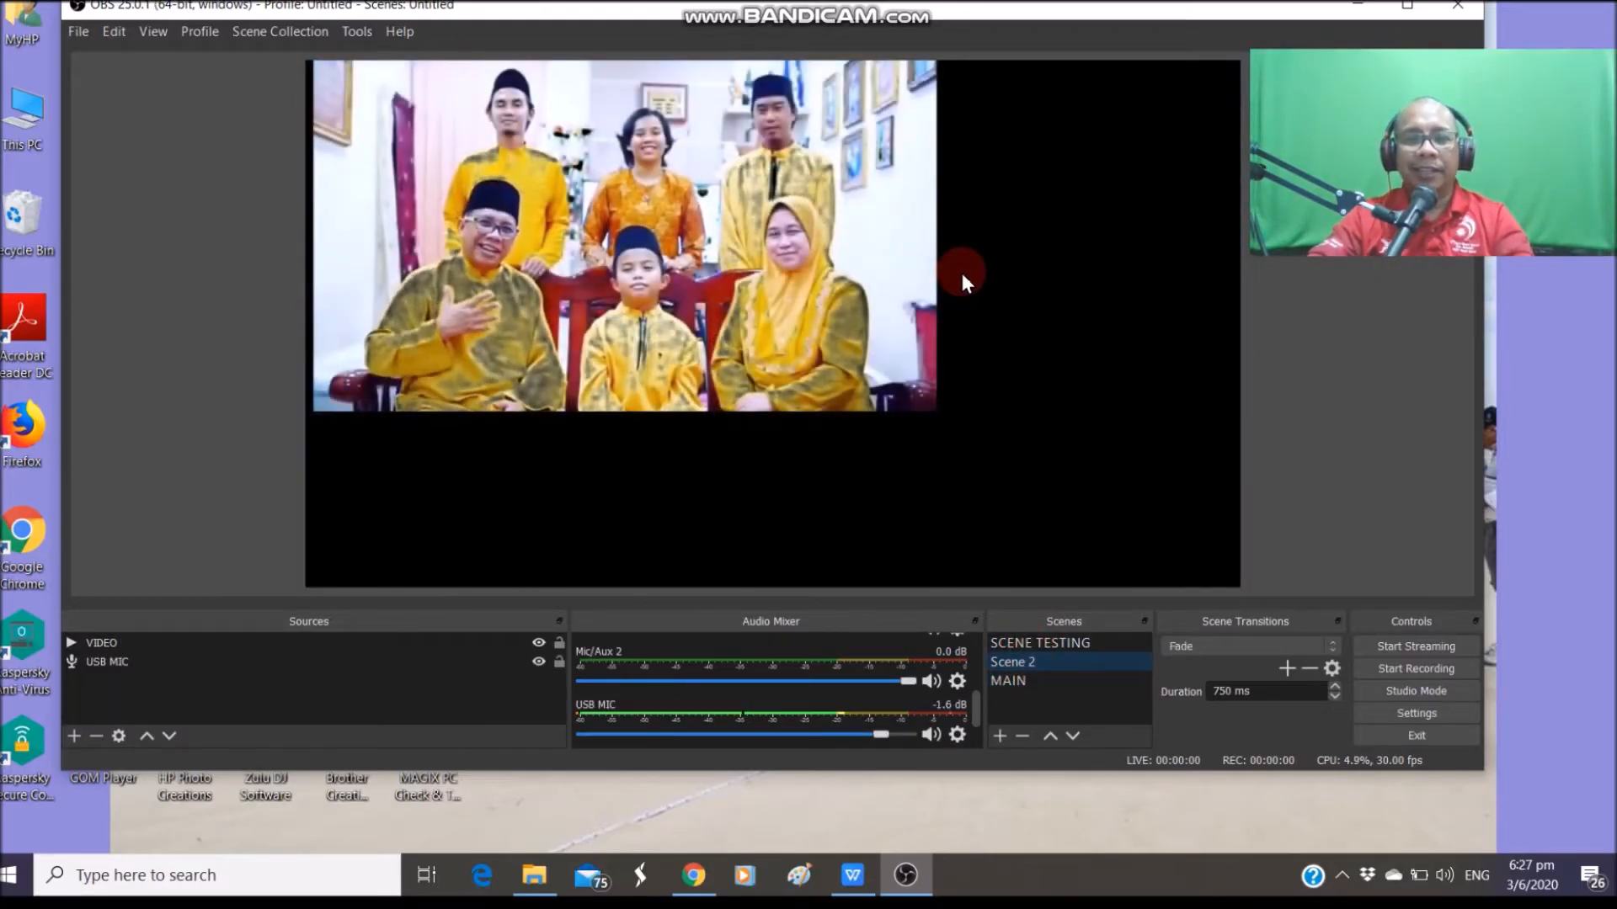
click(1015, 678)
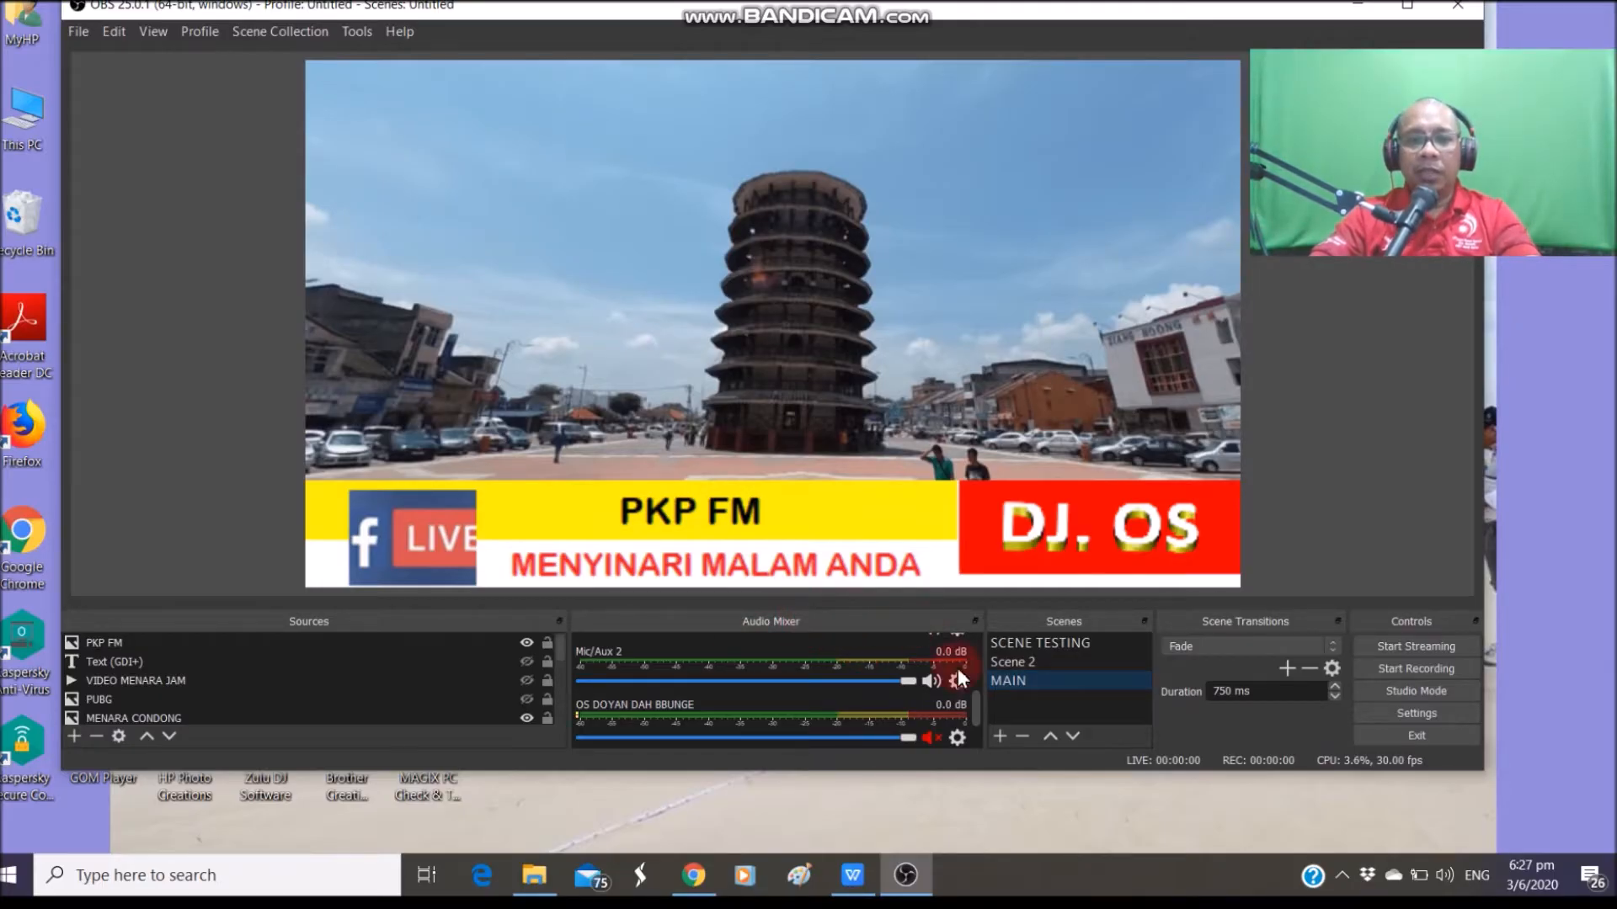
mouse_move(977, 706)
mouse_down()
mouse_move(977, 644)
mouse_move(982, 730)
mouse_up()
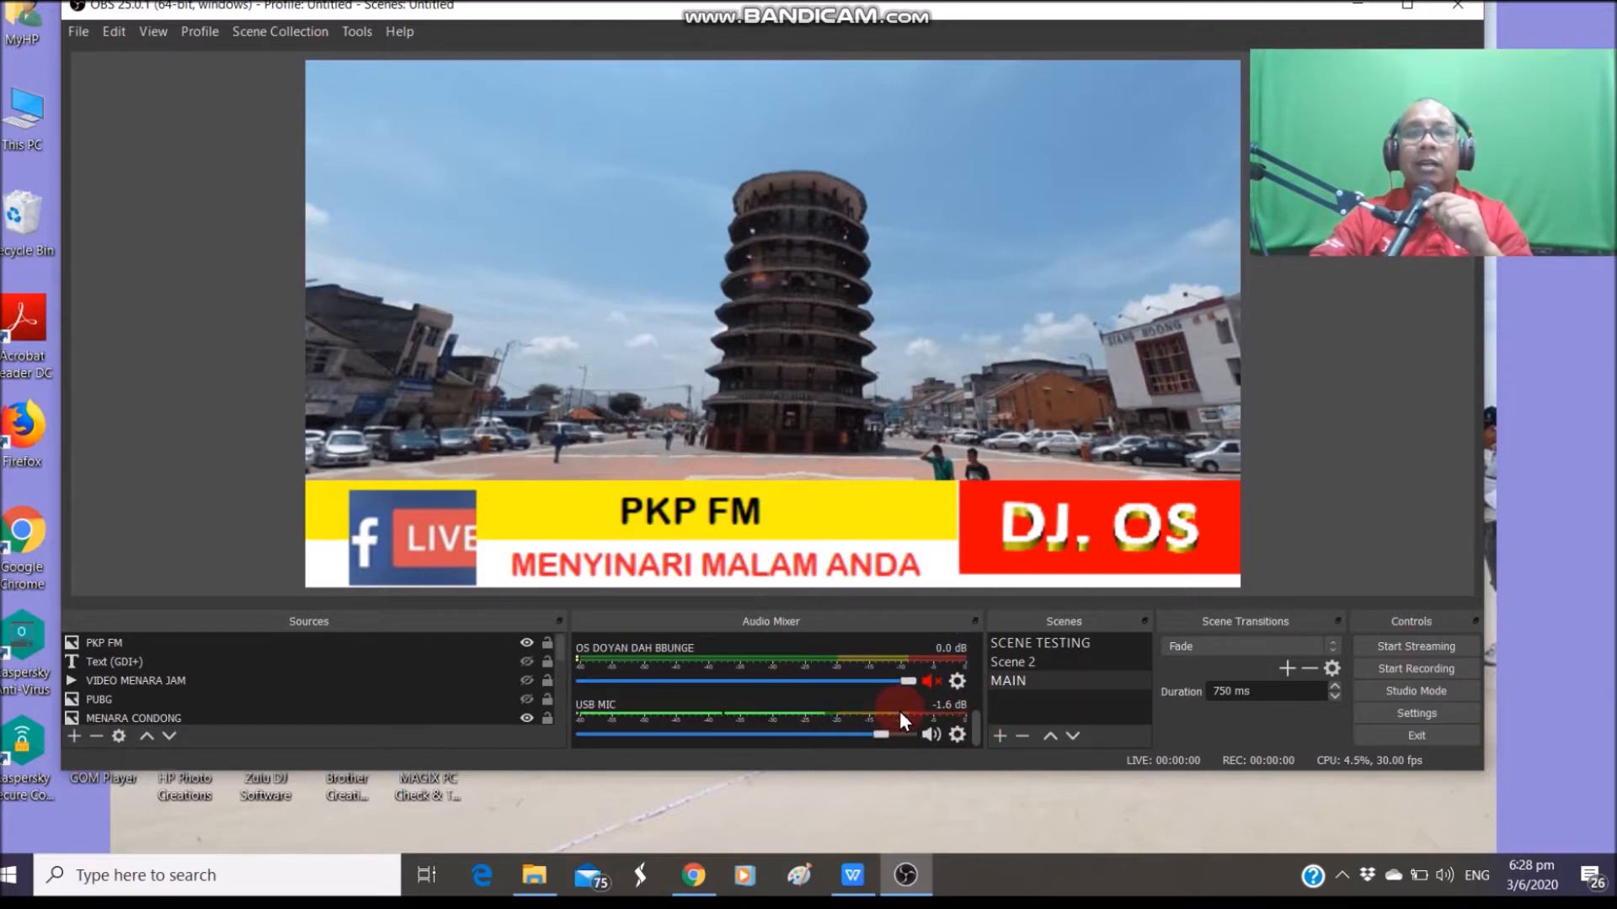
drag(977, 724, 977, 649)
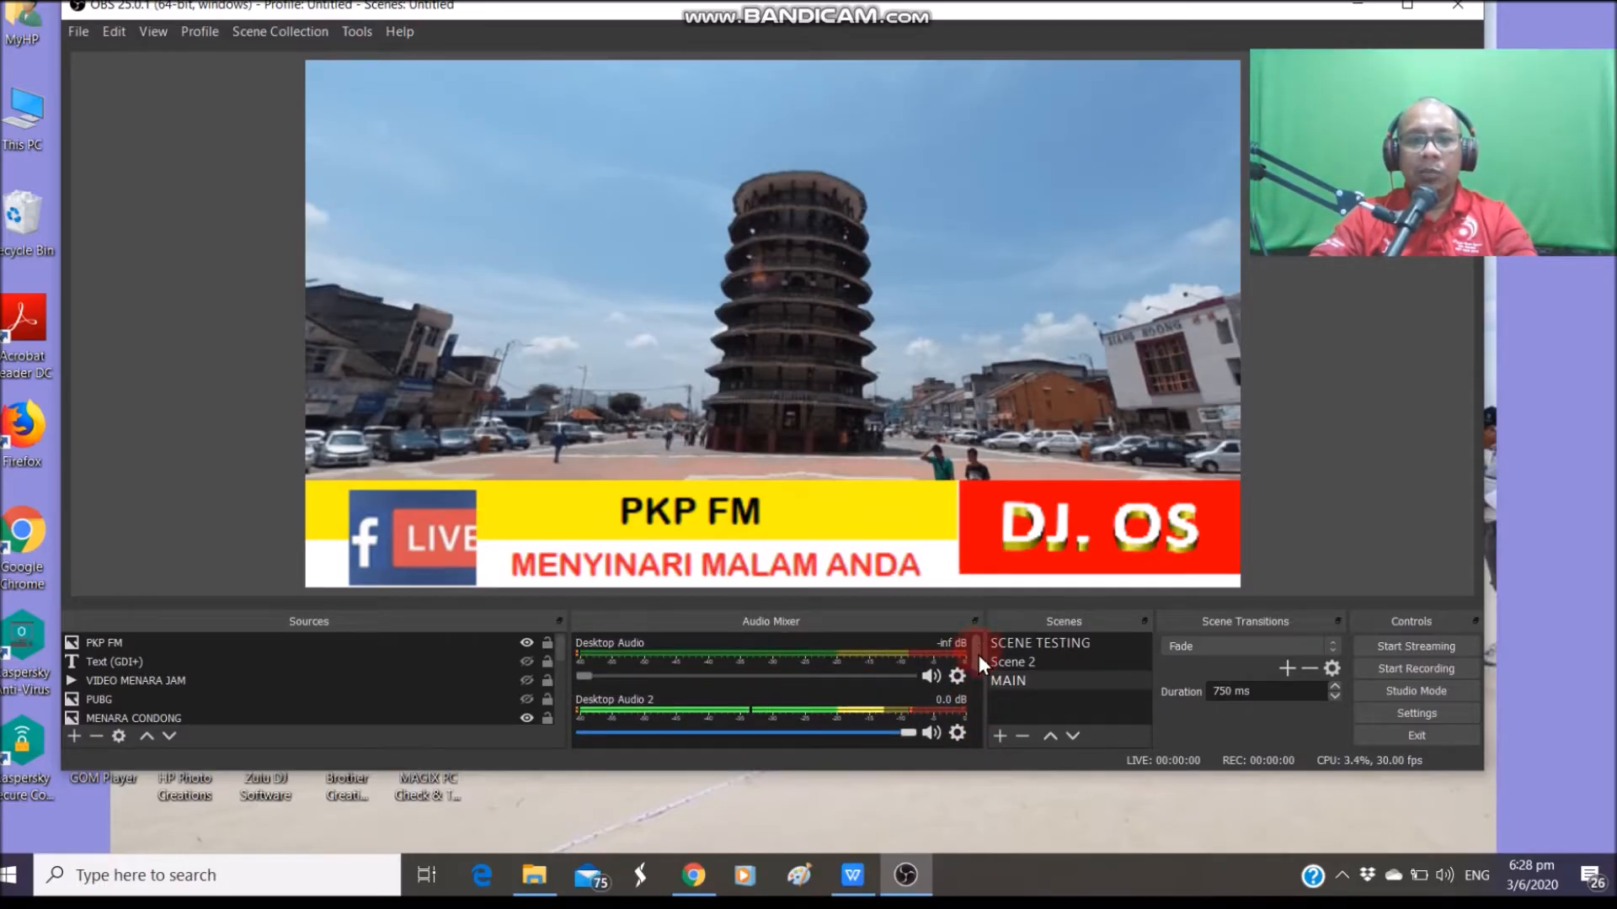
scroll(876, 689, down, 1)
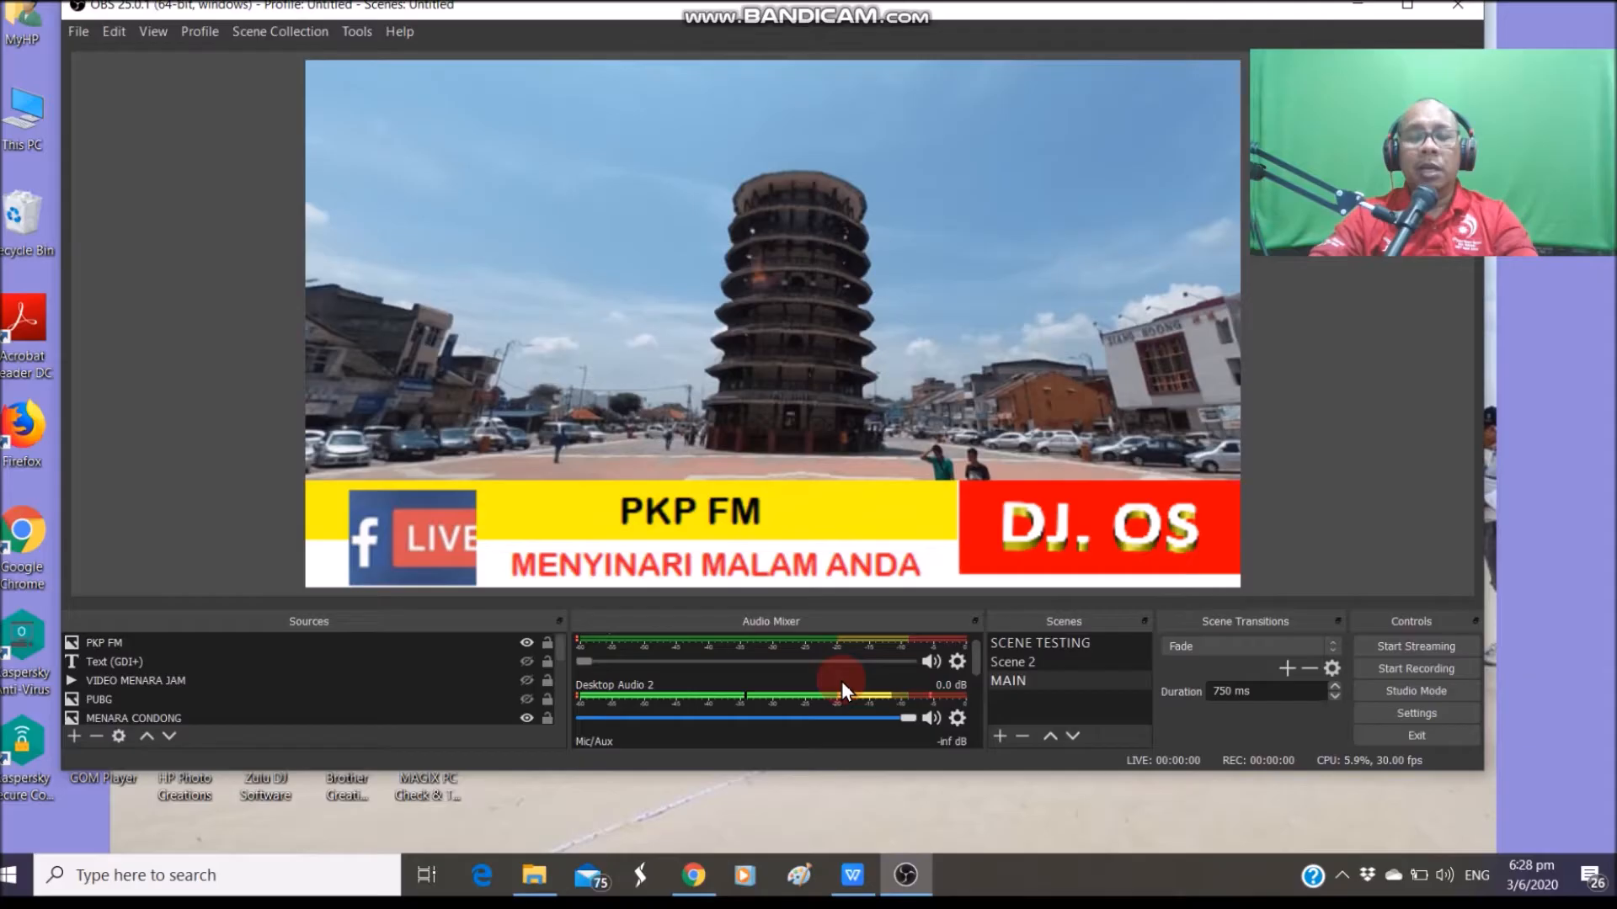
click(437, 653)
click(1040, 645)
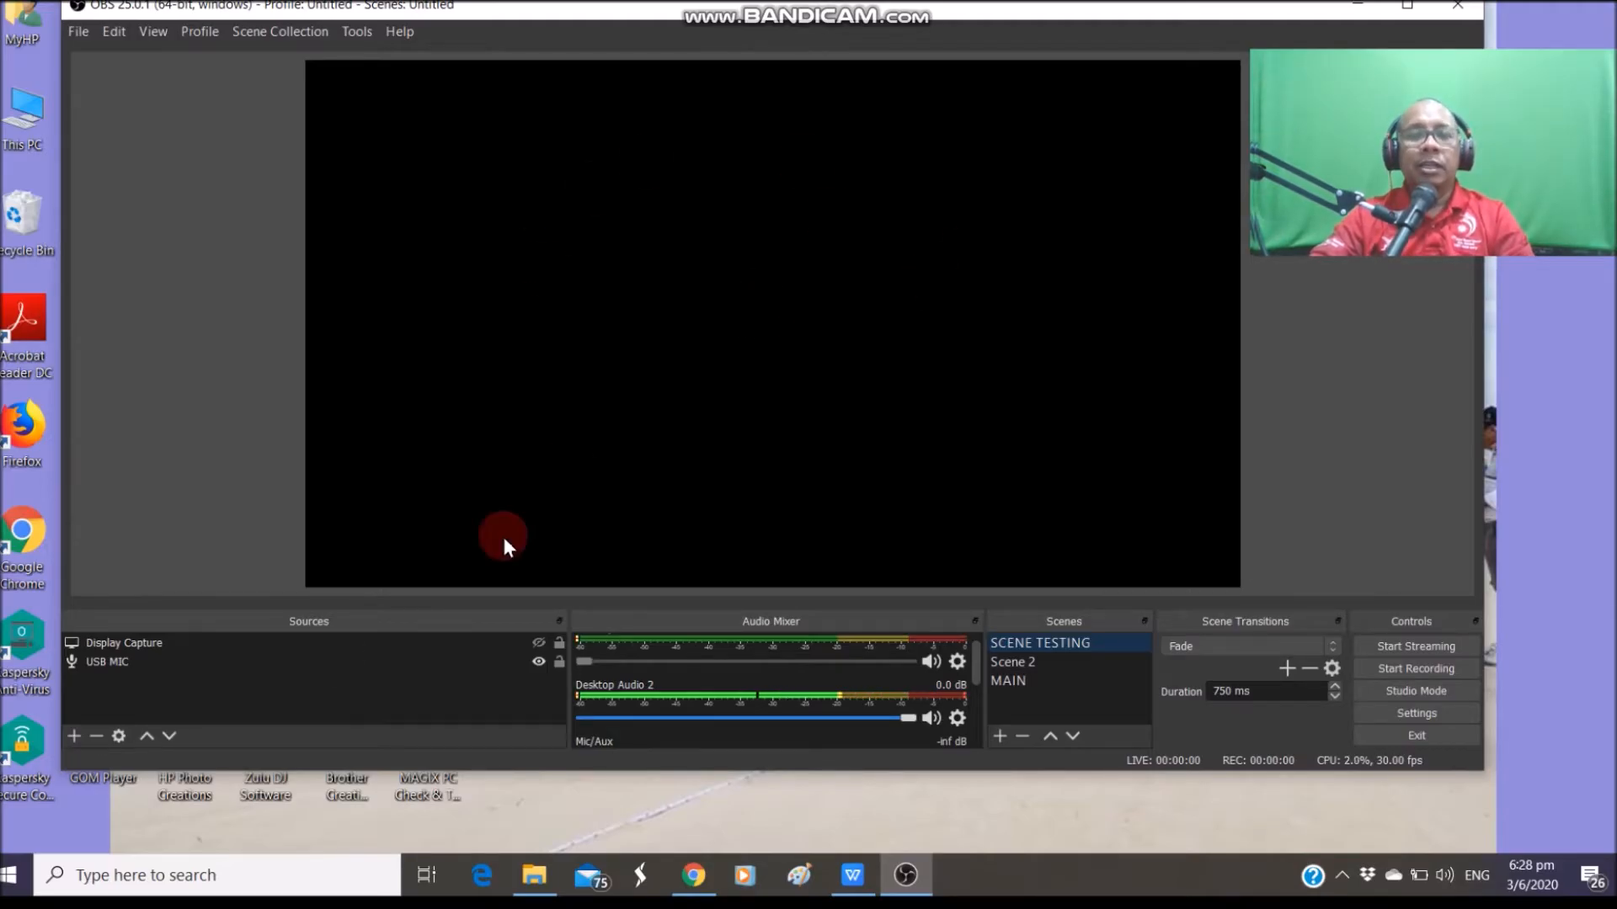
Check the Display Capture and USB MIC sources, then bring up the add-source type list
click(310, 670)
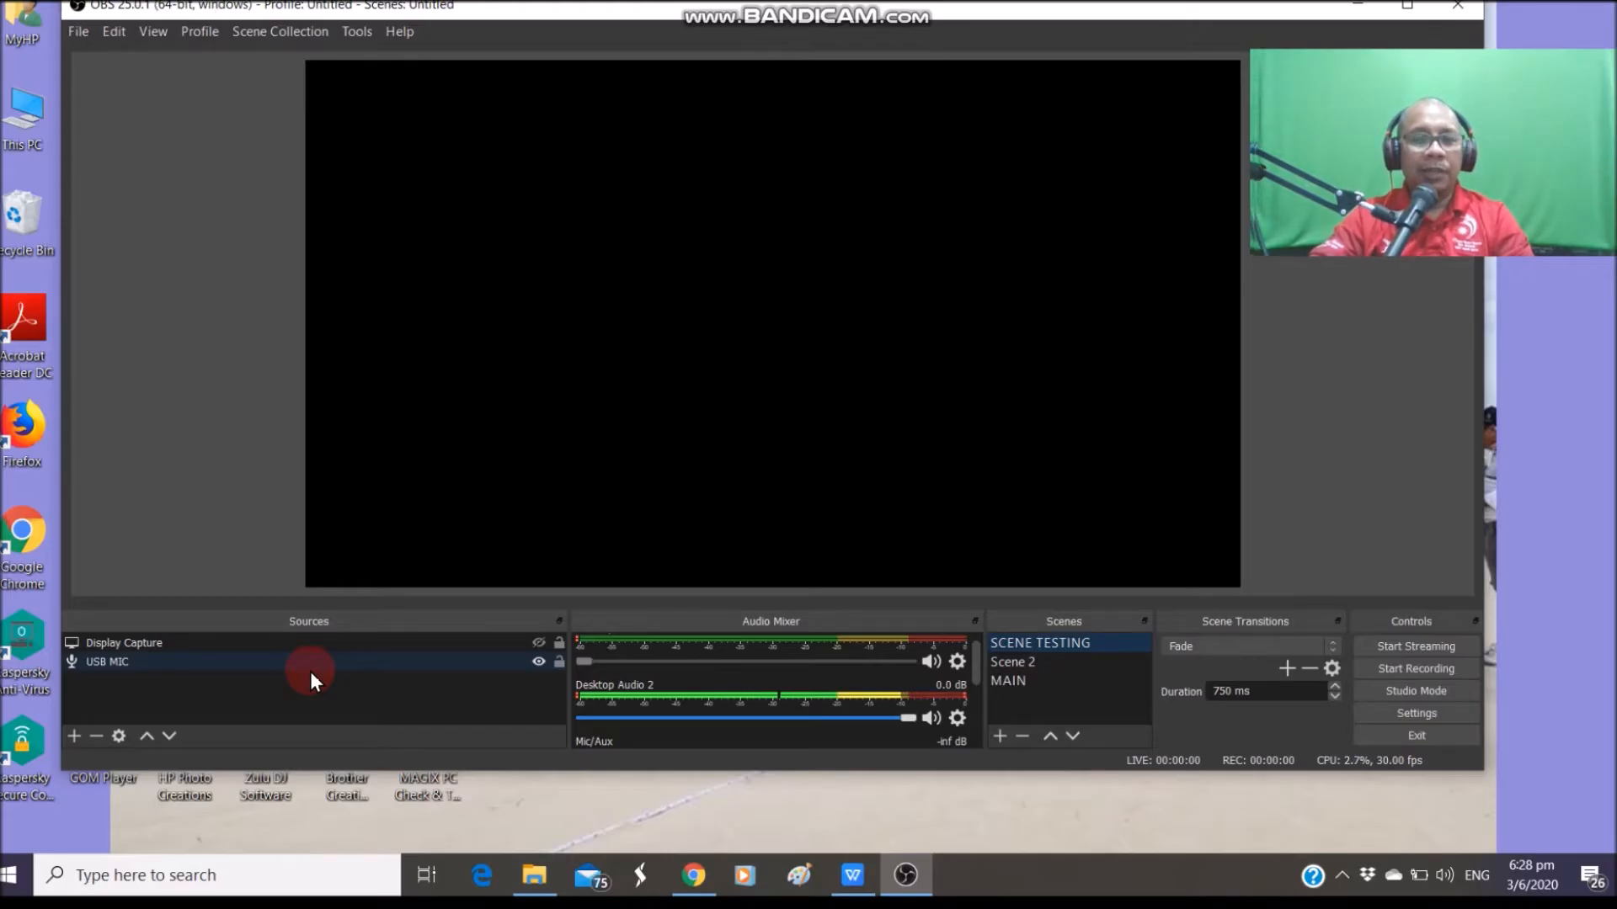
click(275, 690)
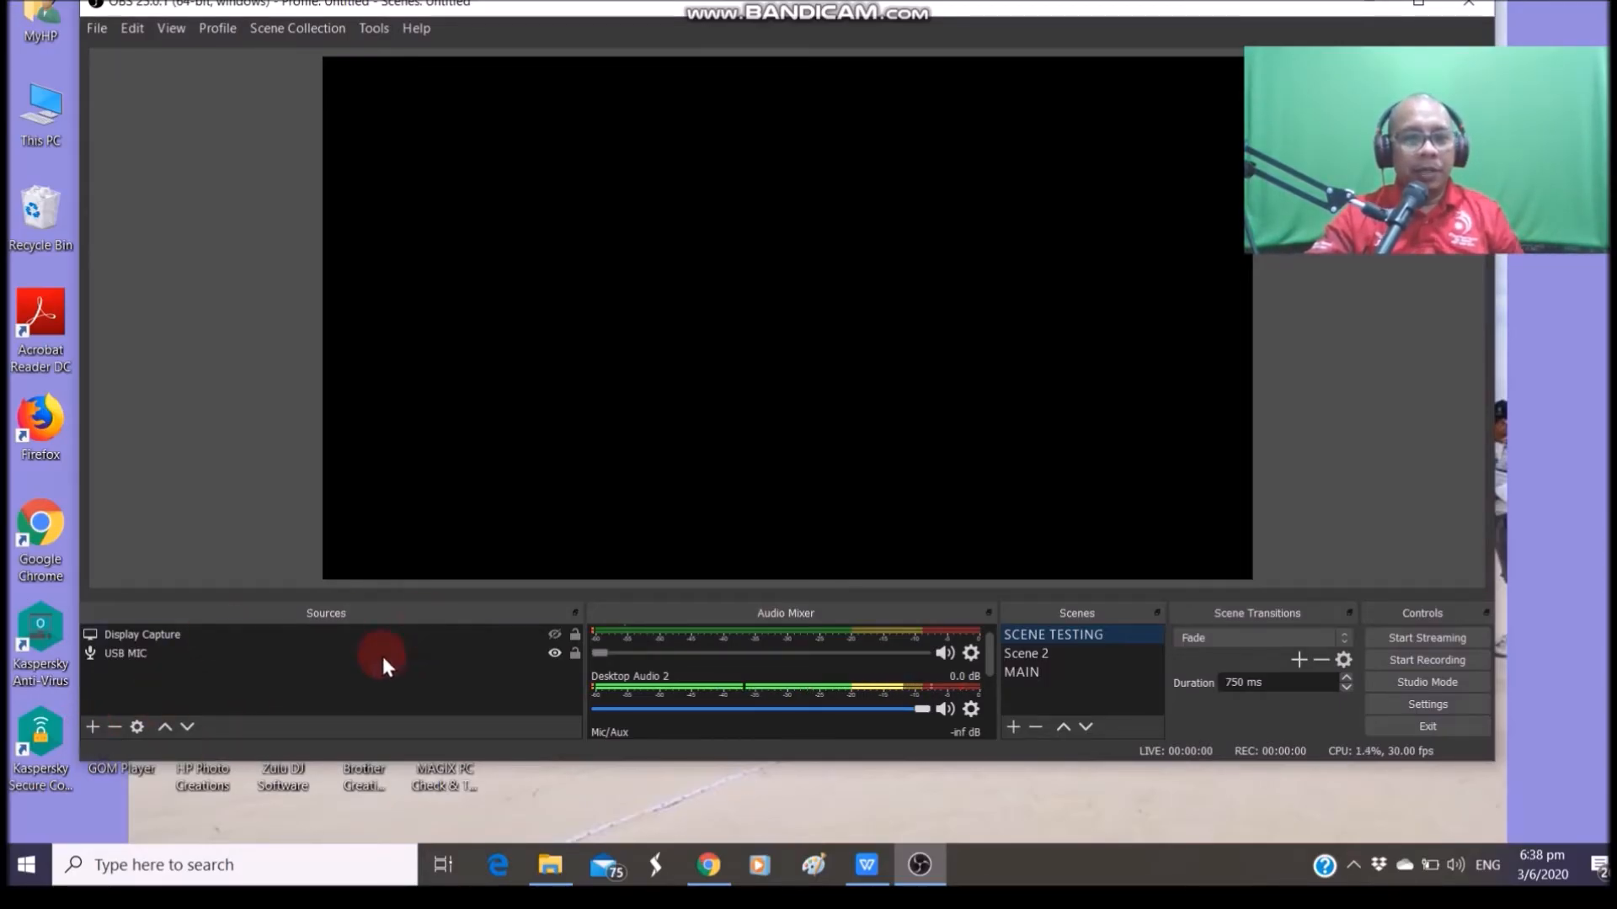
click(890, 102)
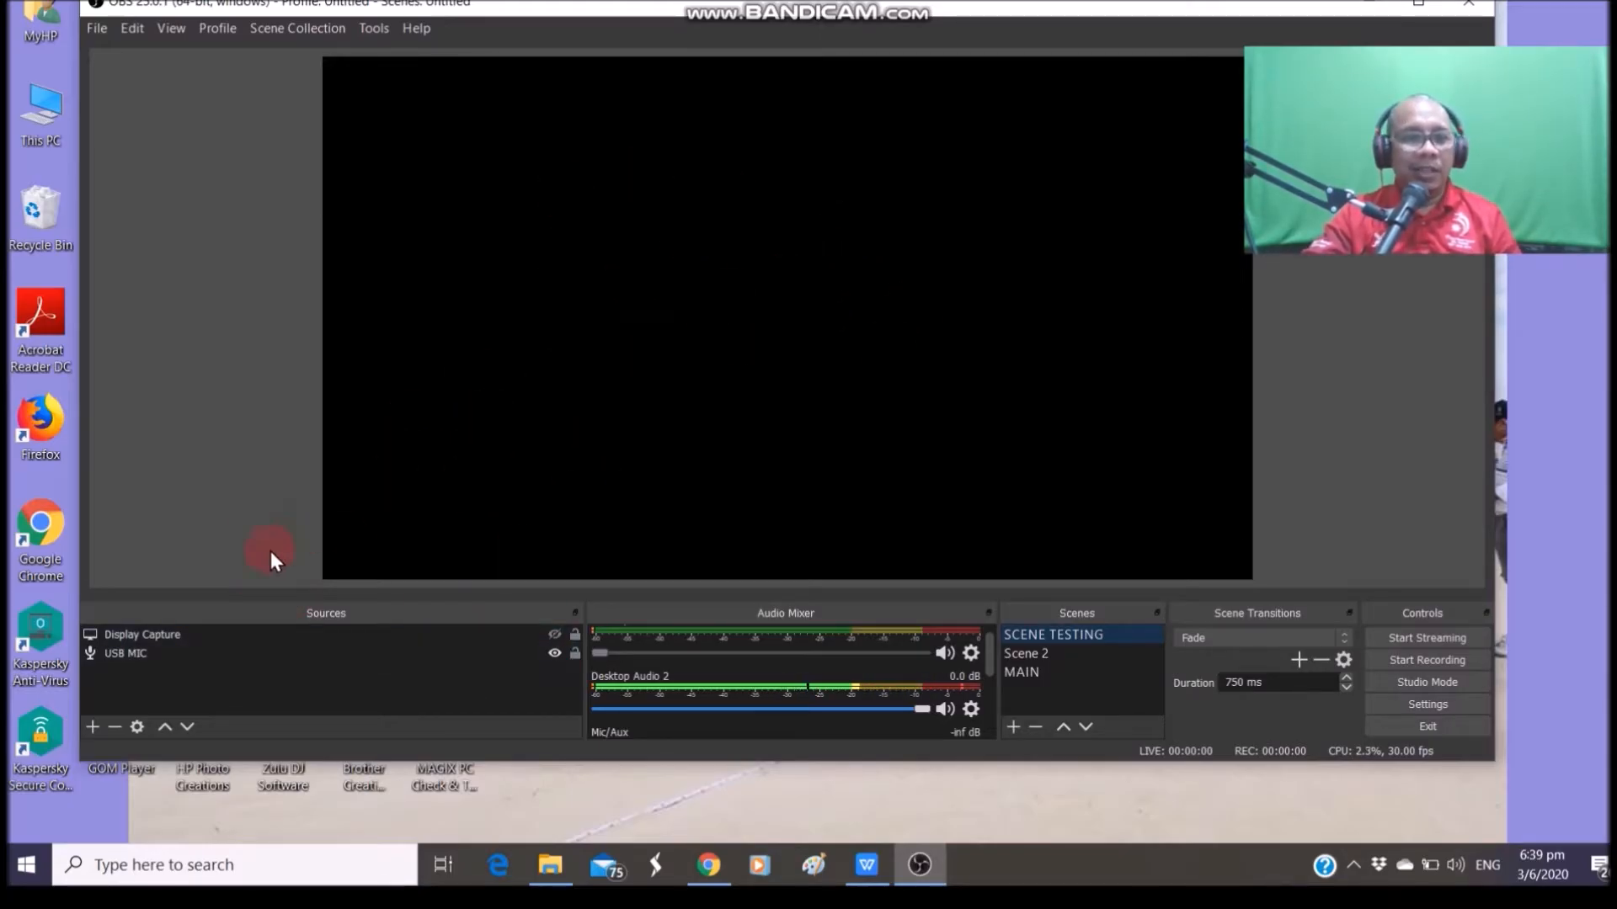
click(323, 647)
click(347, 638)
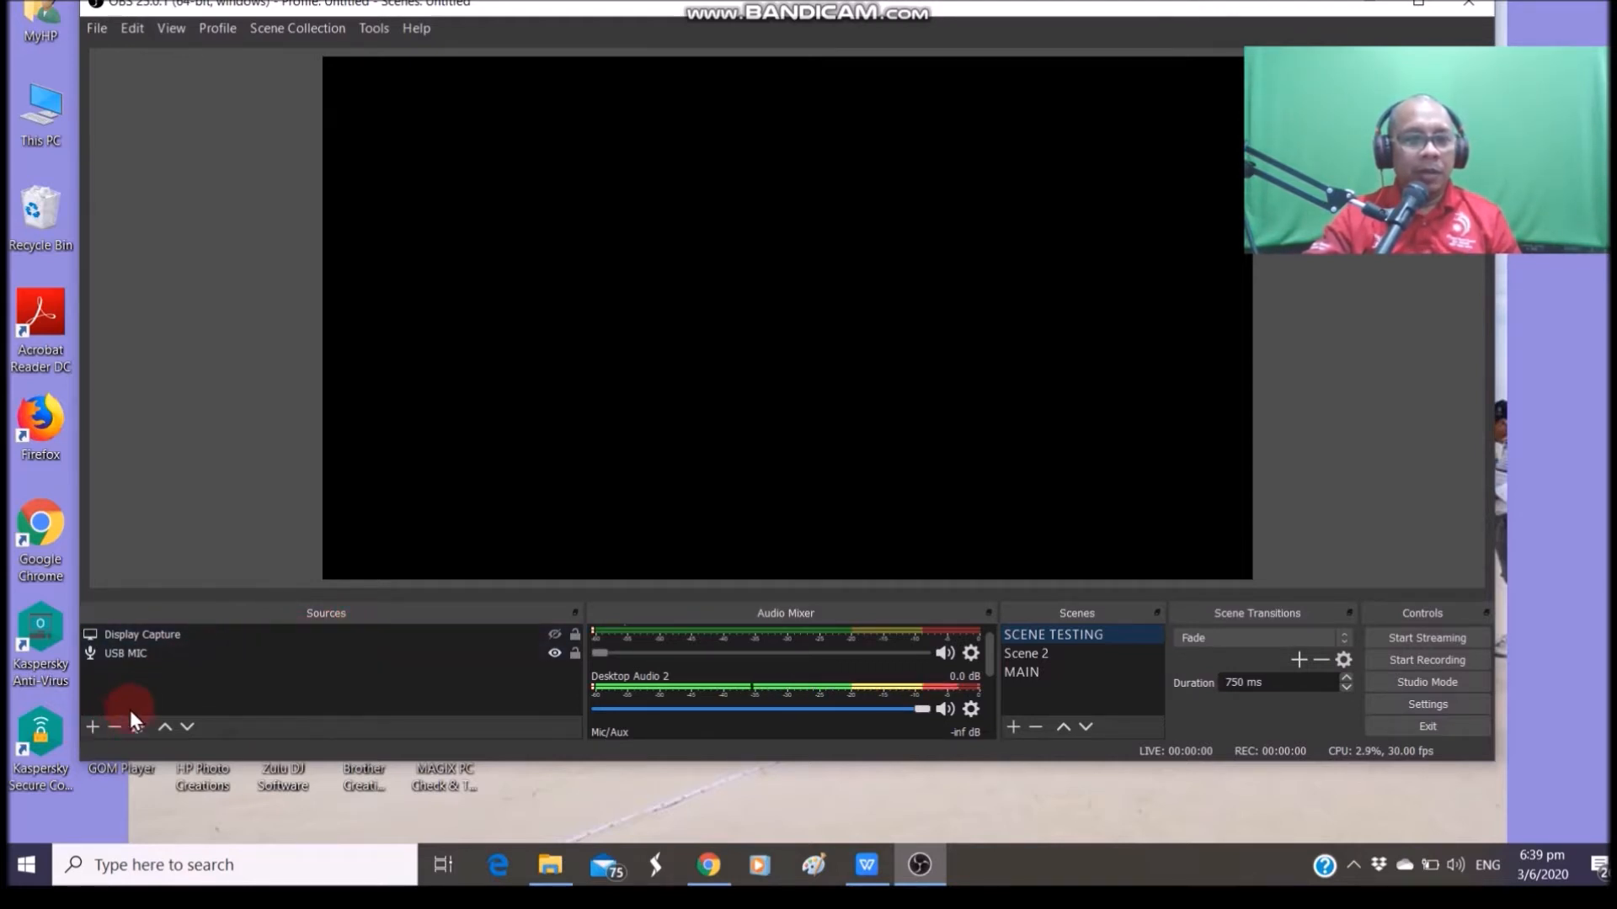
click(91, 727)
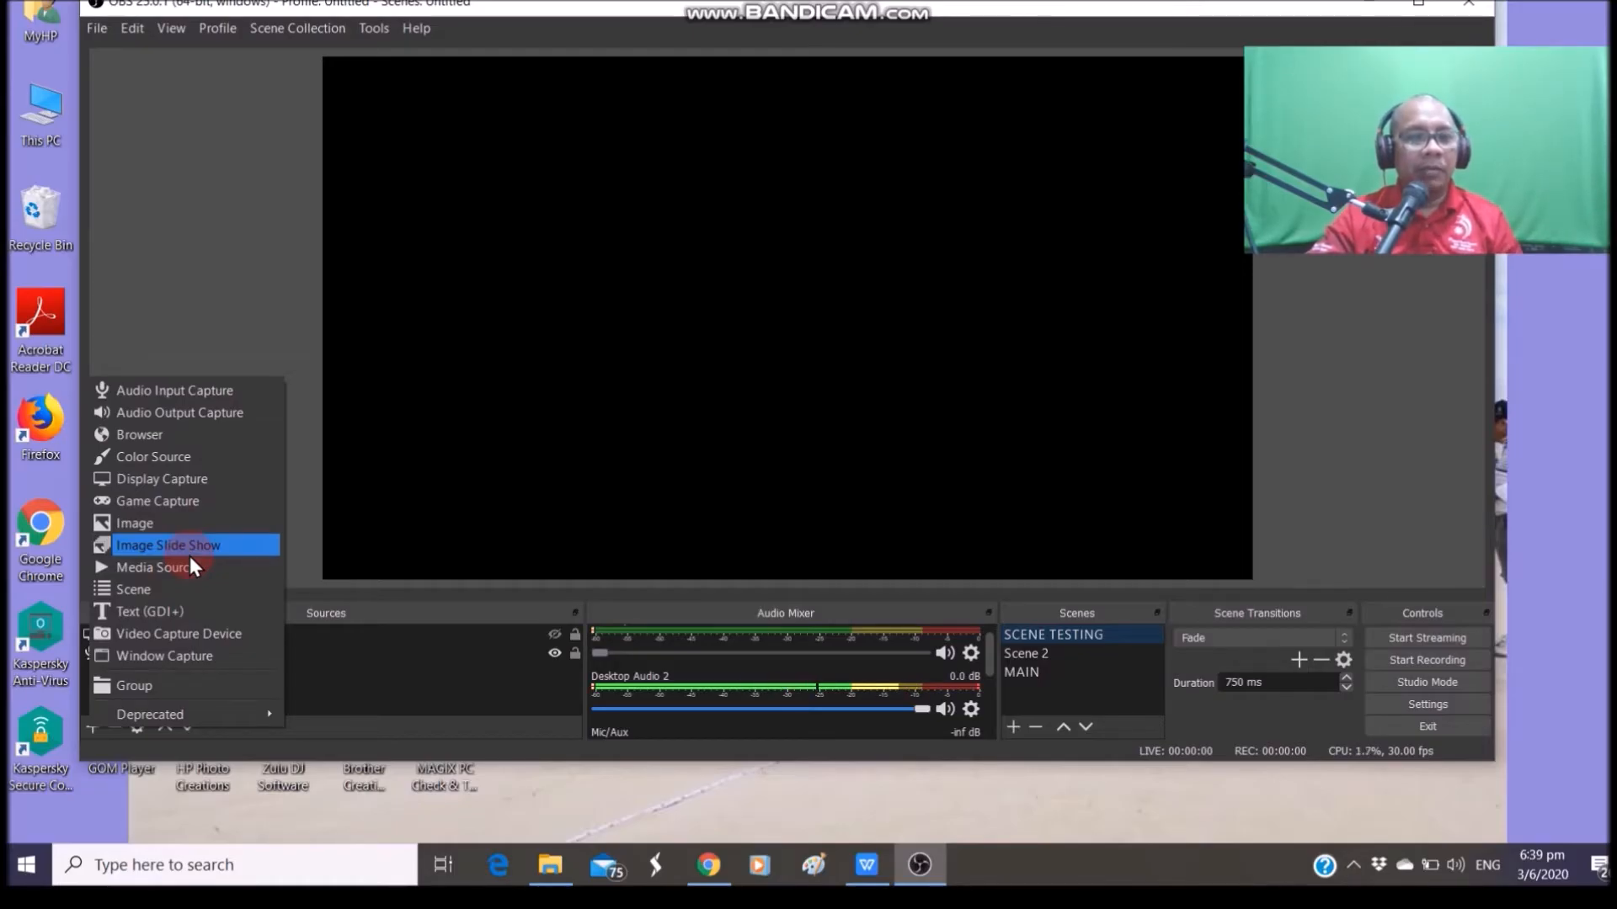
click(175, 633)
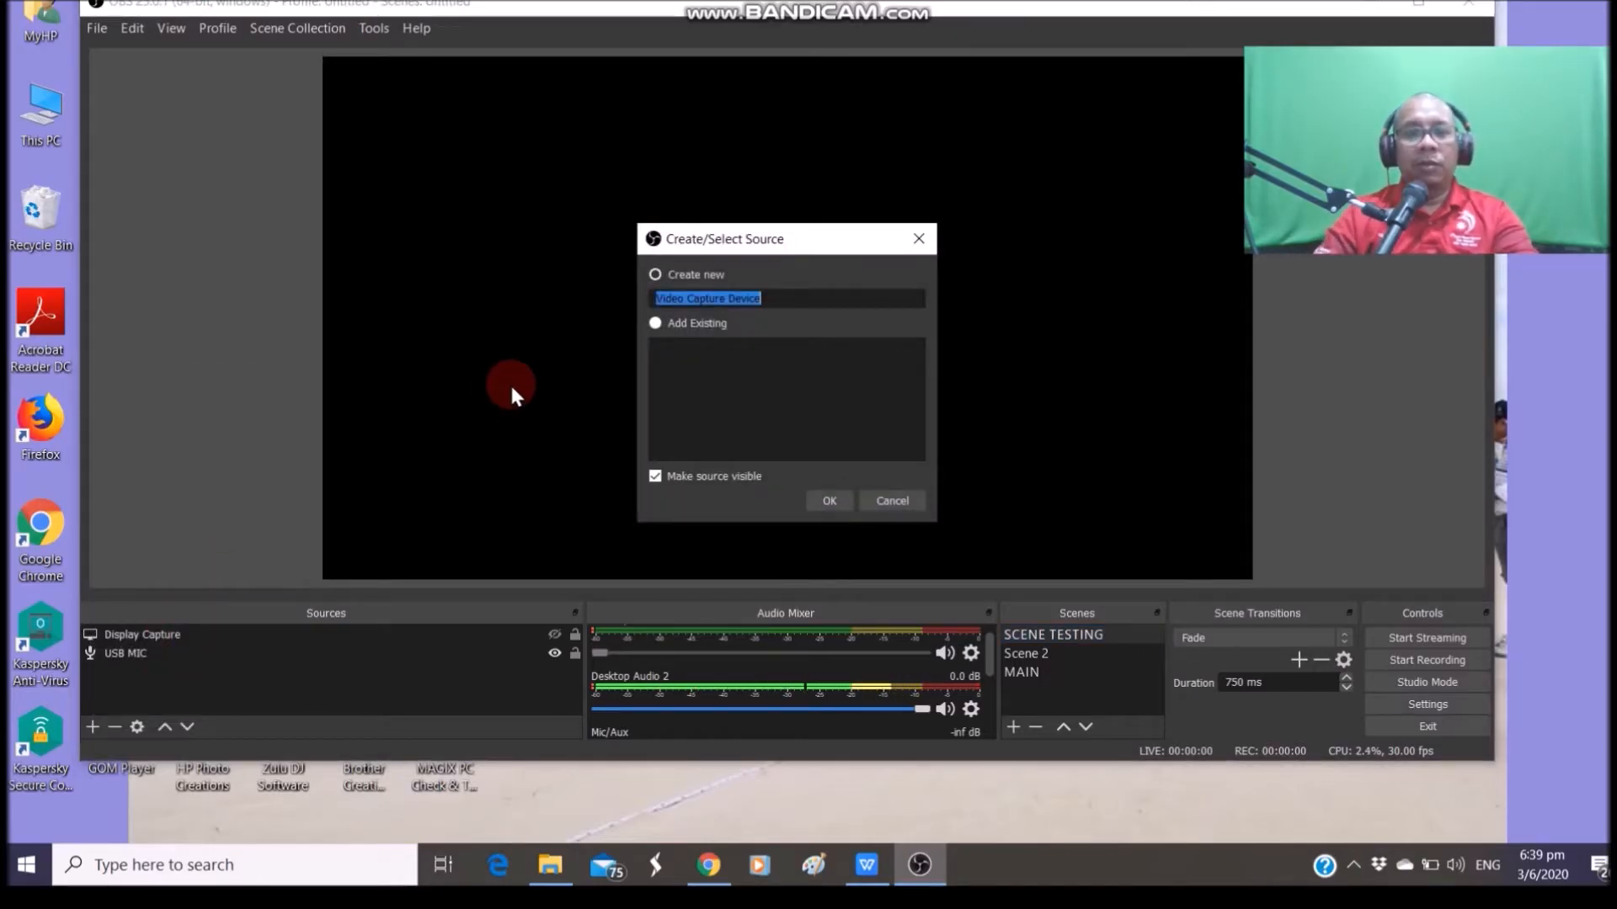
text(webca)
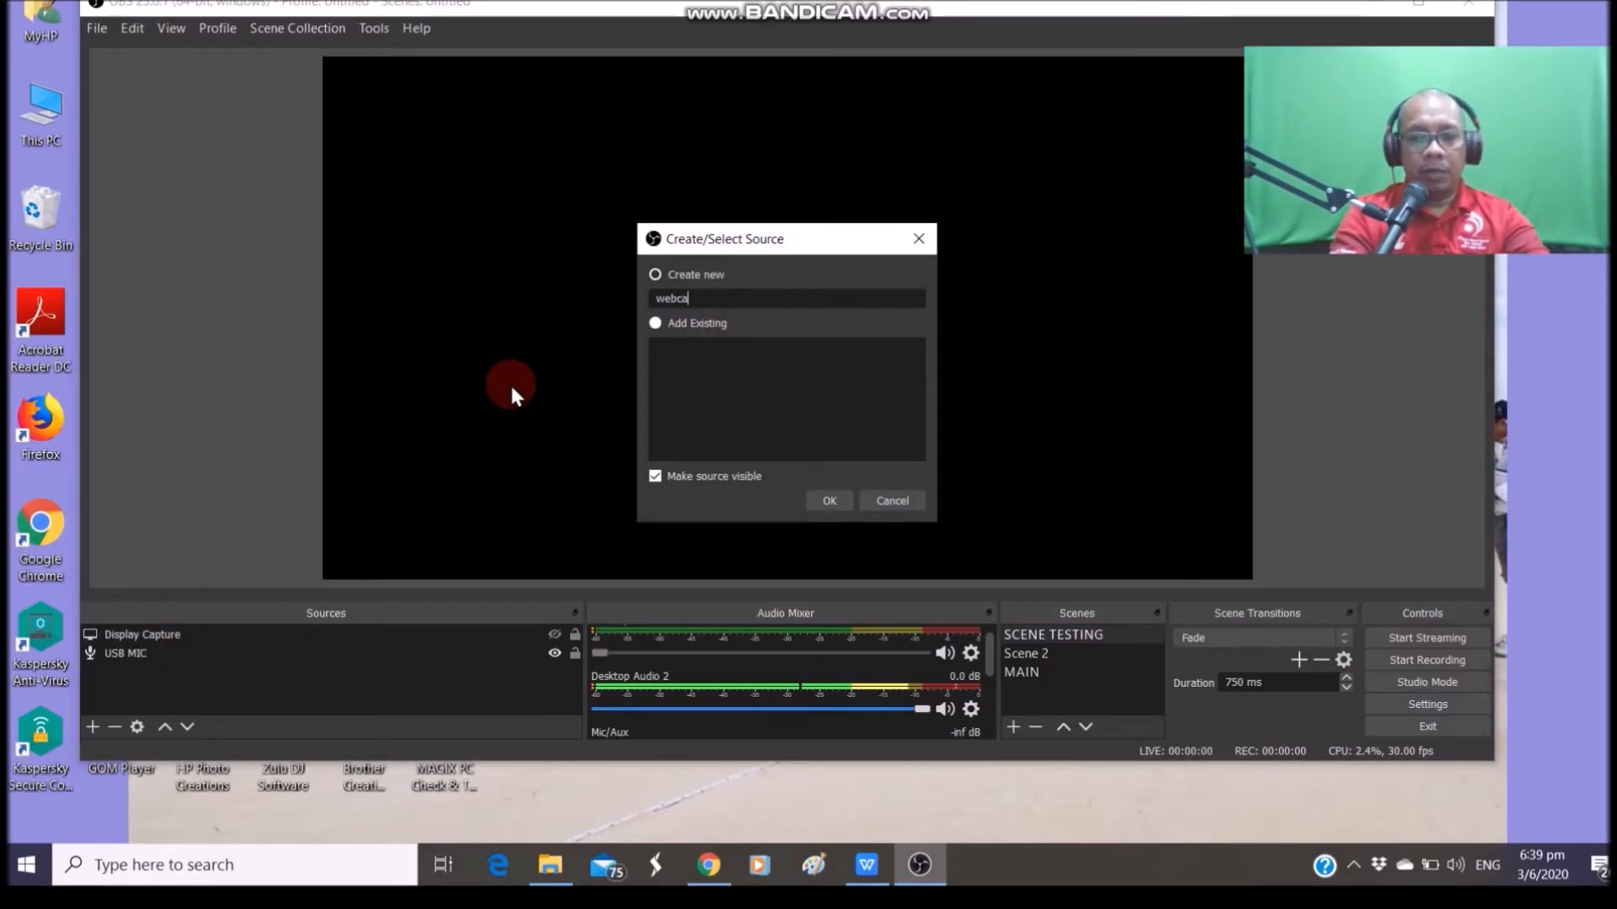
text(m 2)
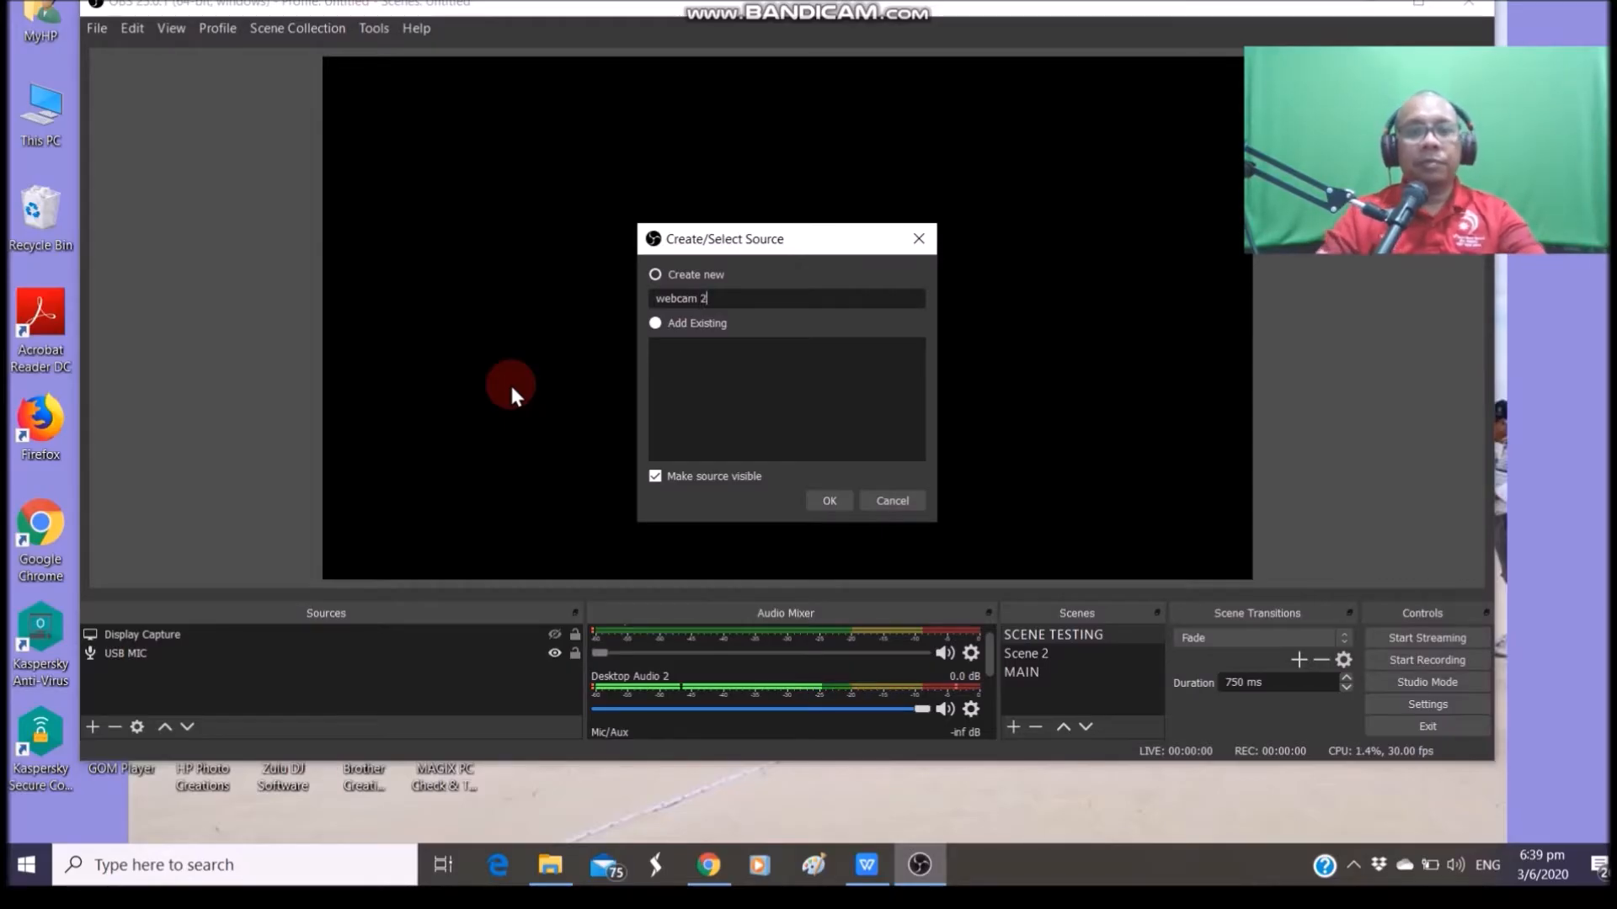
click(830, 499)
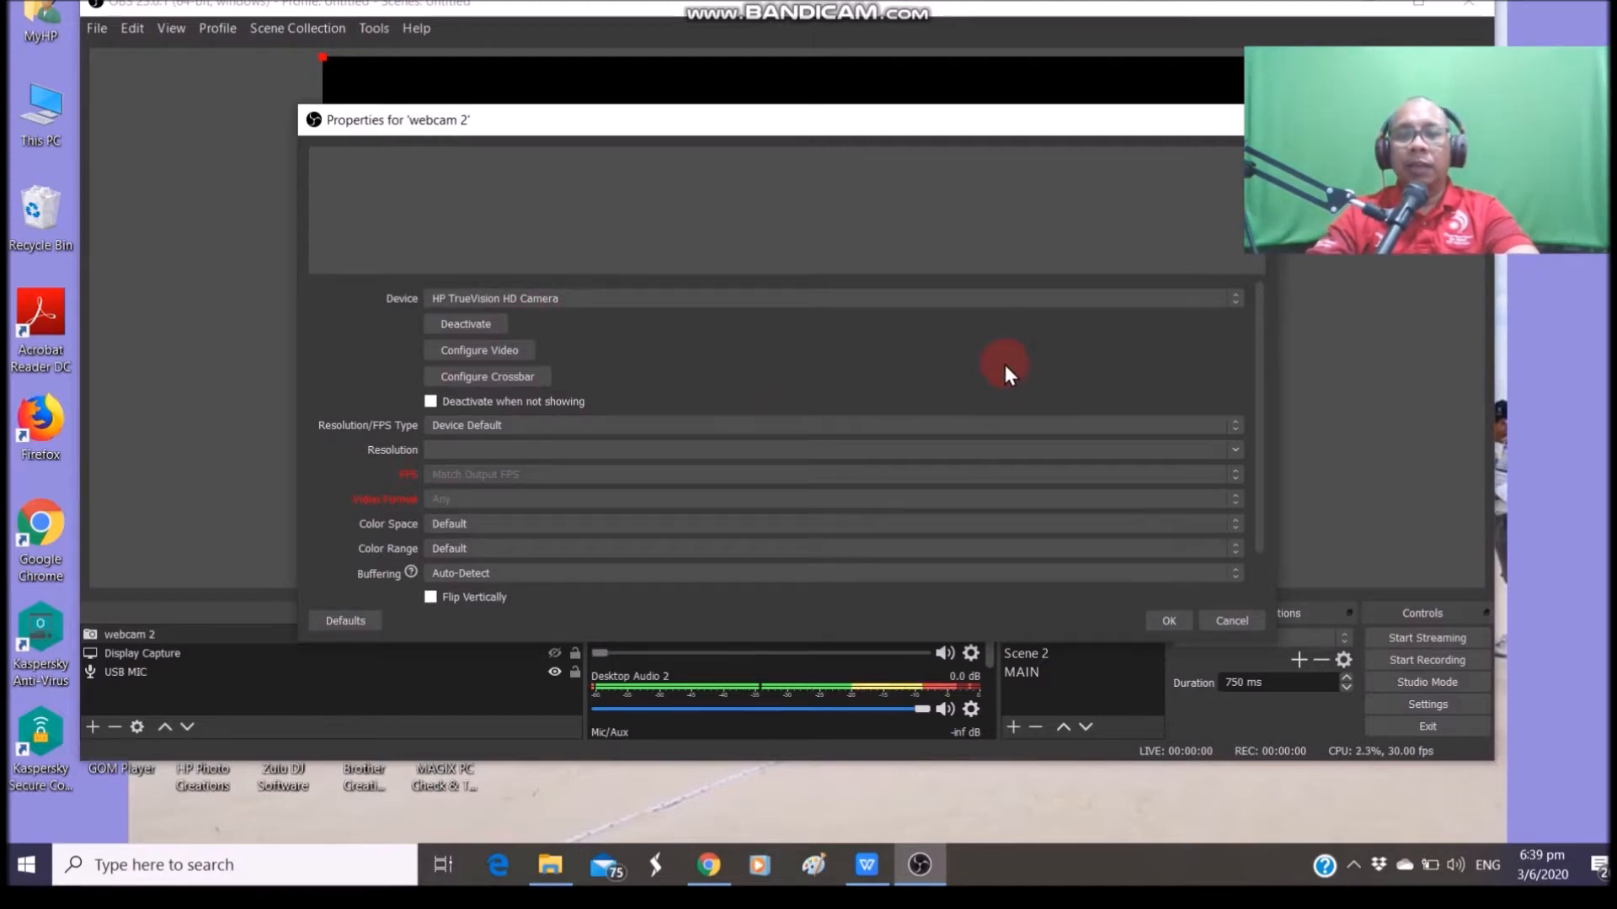
Check webcam 2's Device list, keep HP TrueVision HD Camera, and confirm with OK
click(1236, 301)
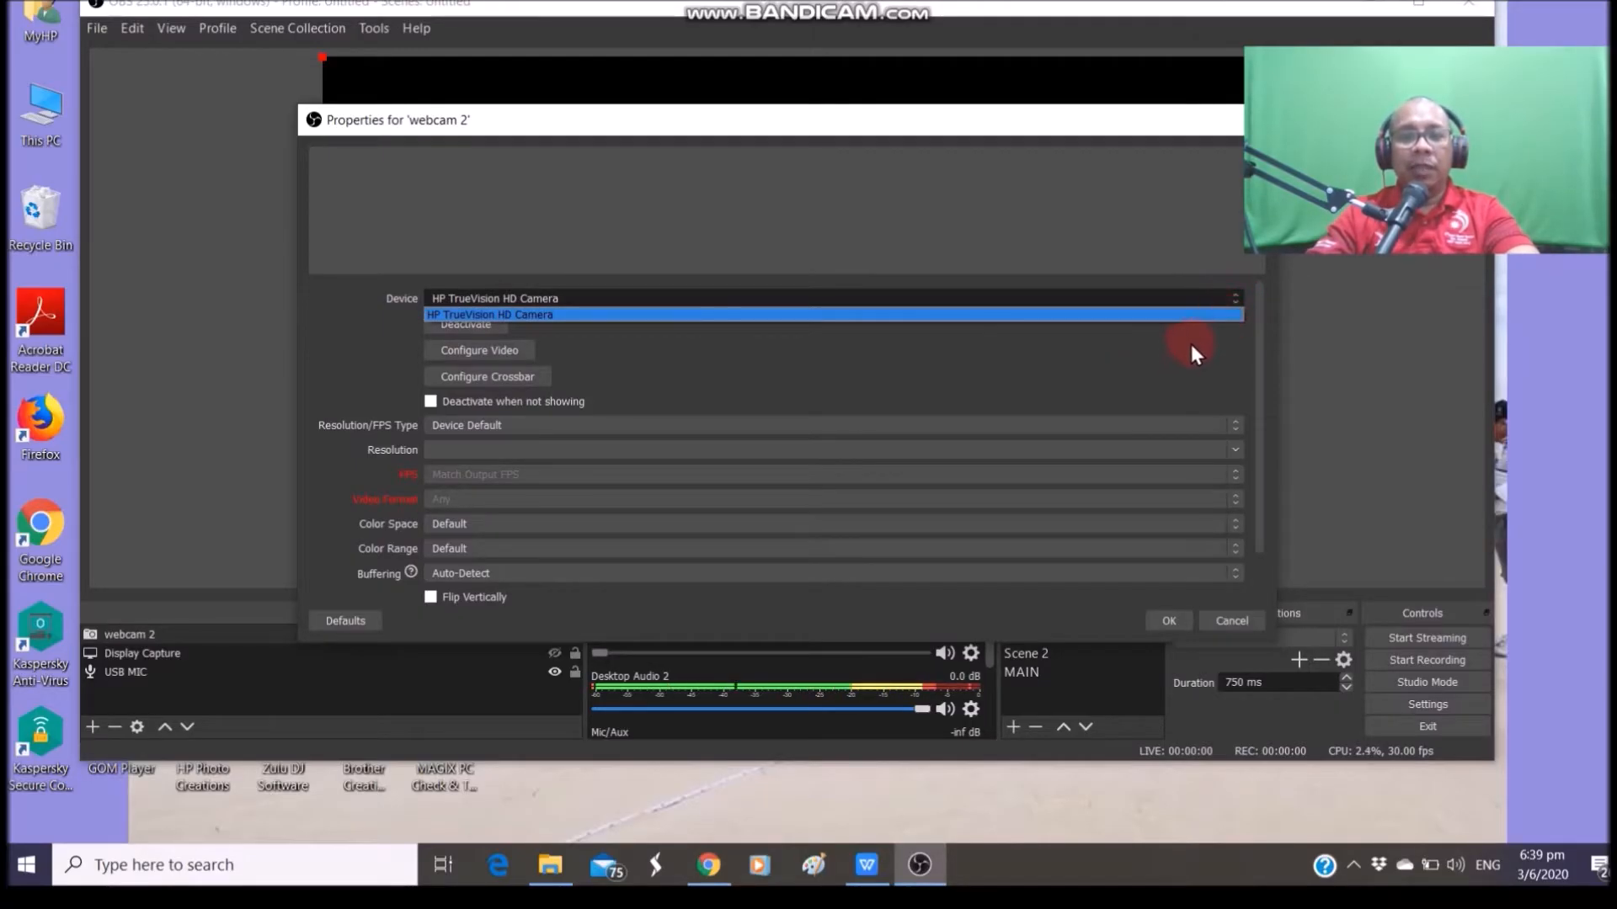
click(1024, 350)
click(1172, 624)
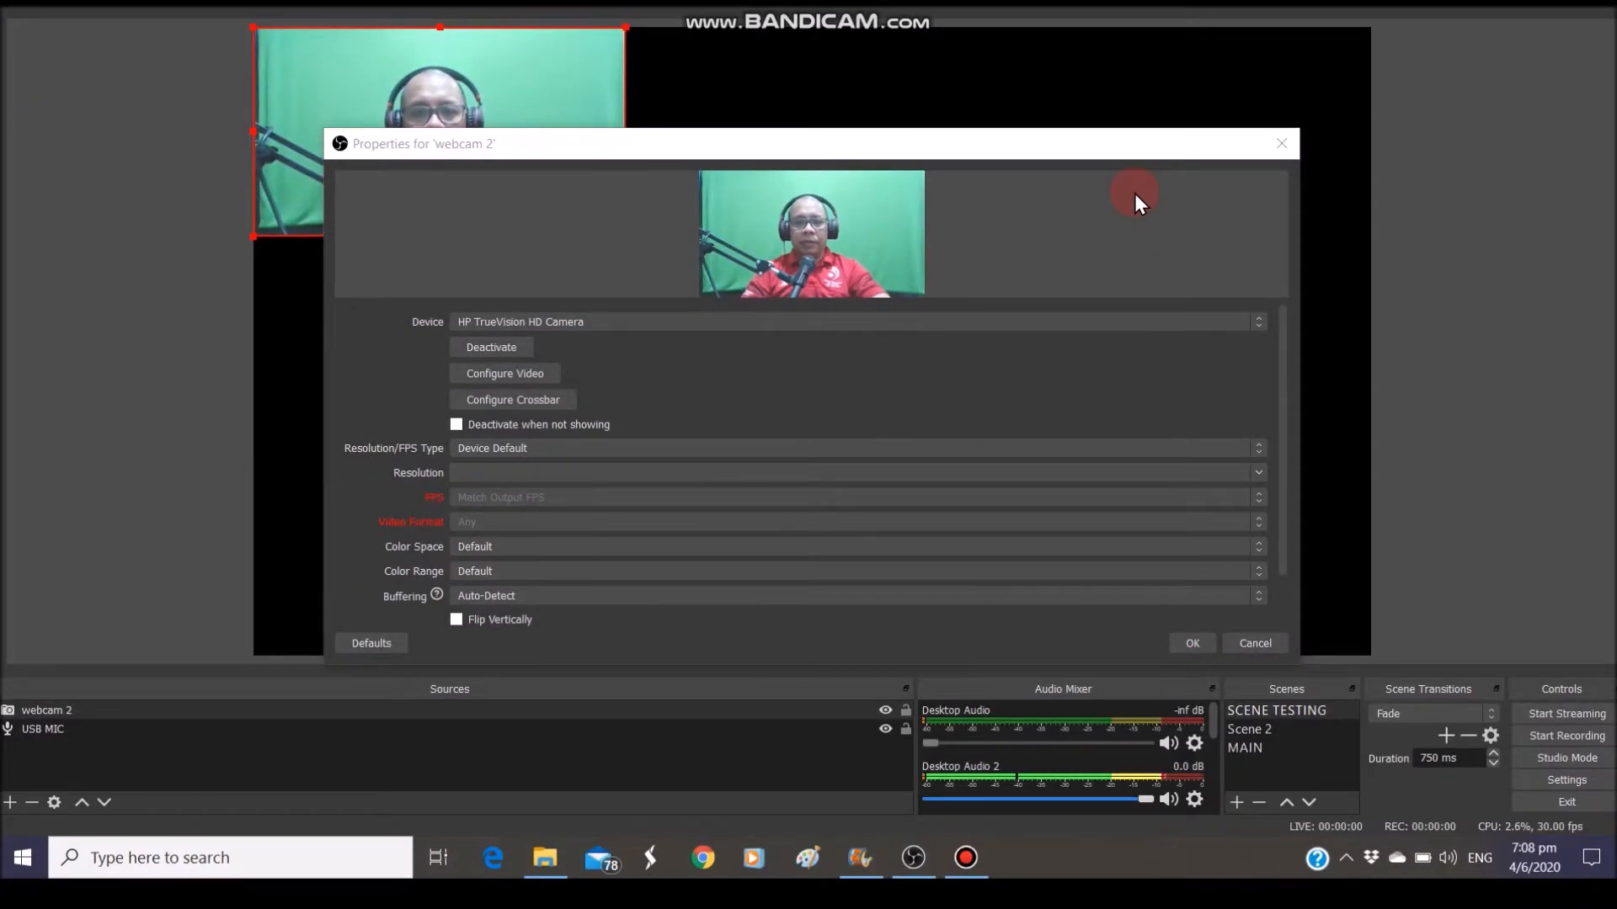
click(1258, 326)
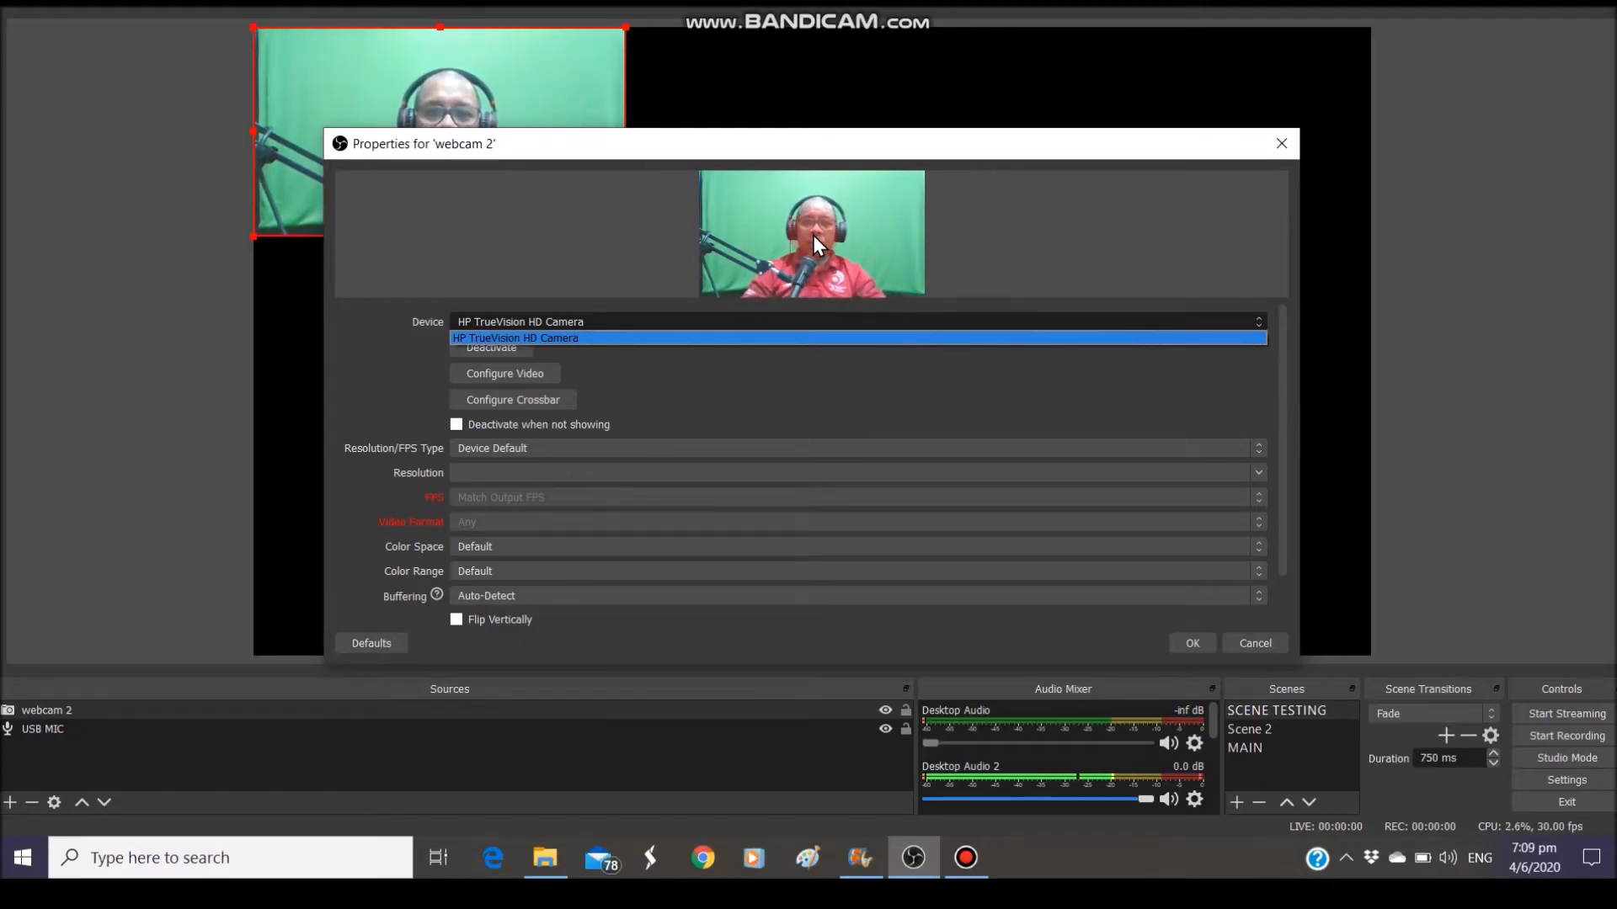
click(1246, 370)
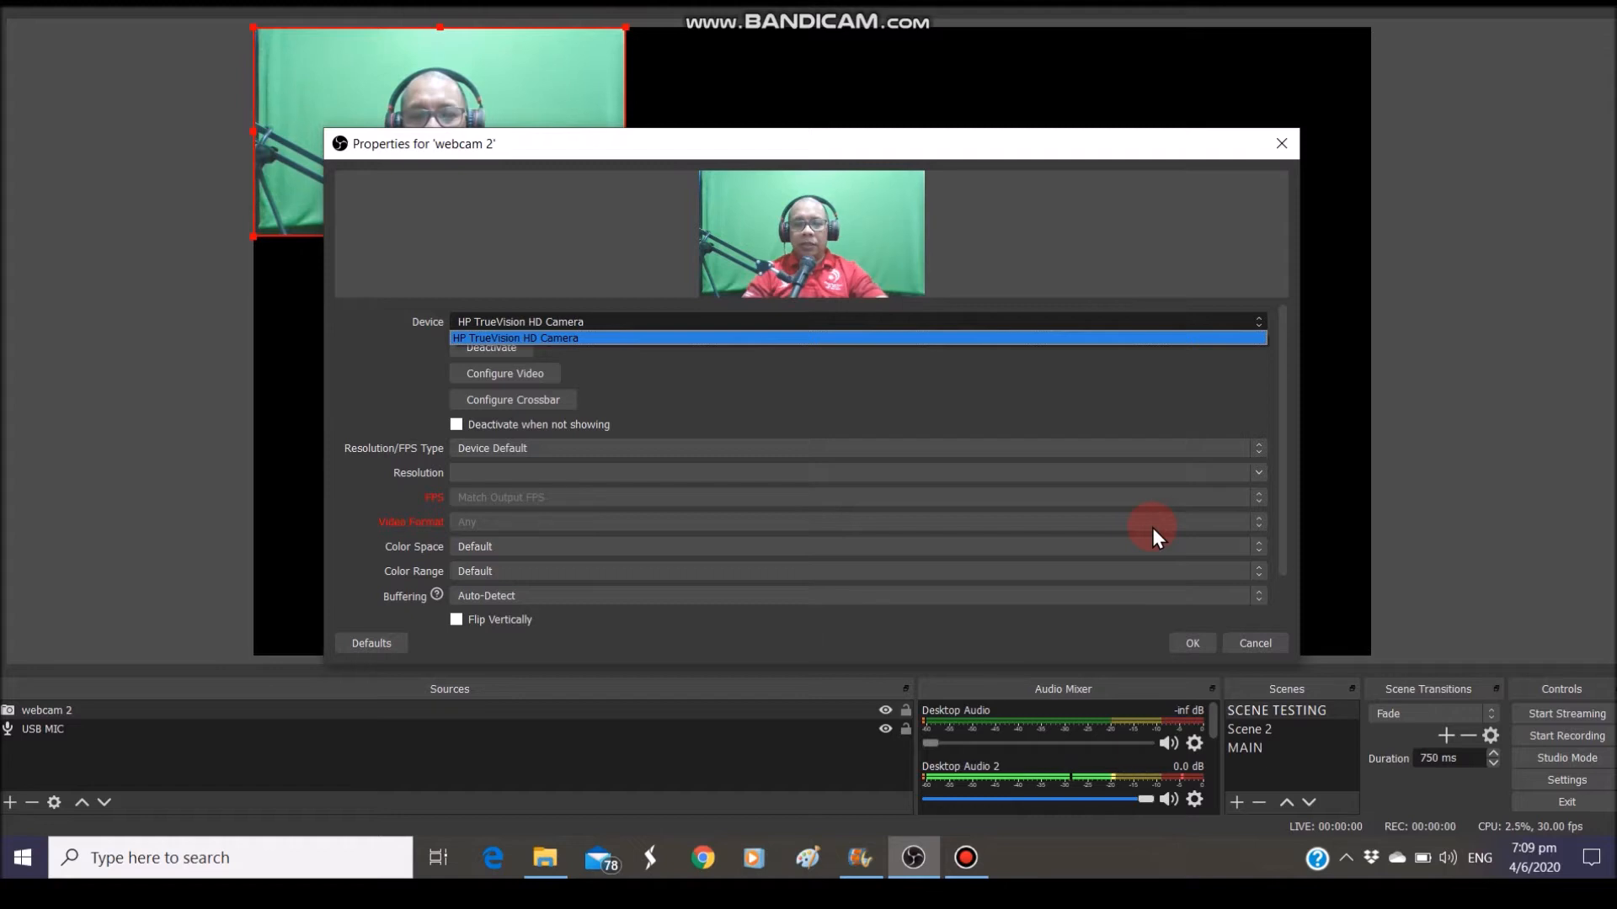
click(1191, 645)
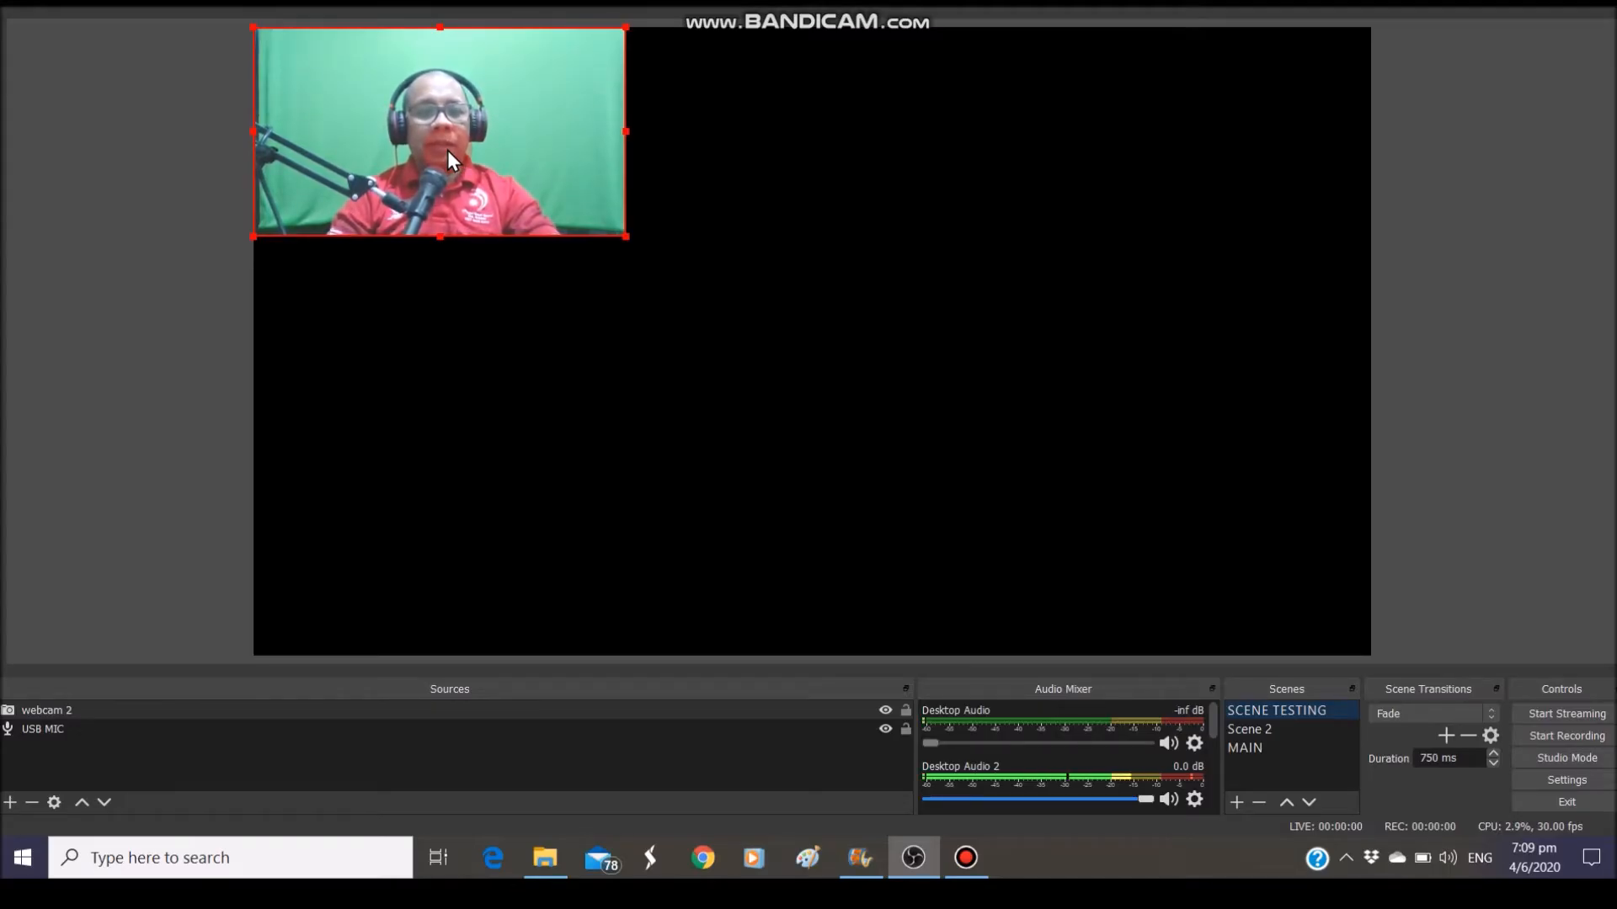
Resize and reposition the webcam 2 image by its corner until it covers the full canvas
click(638, 262)
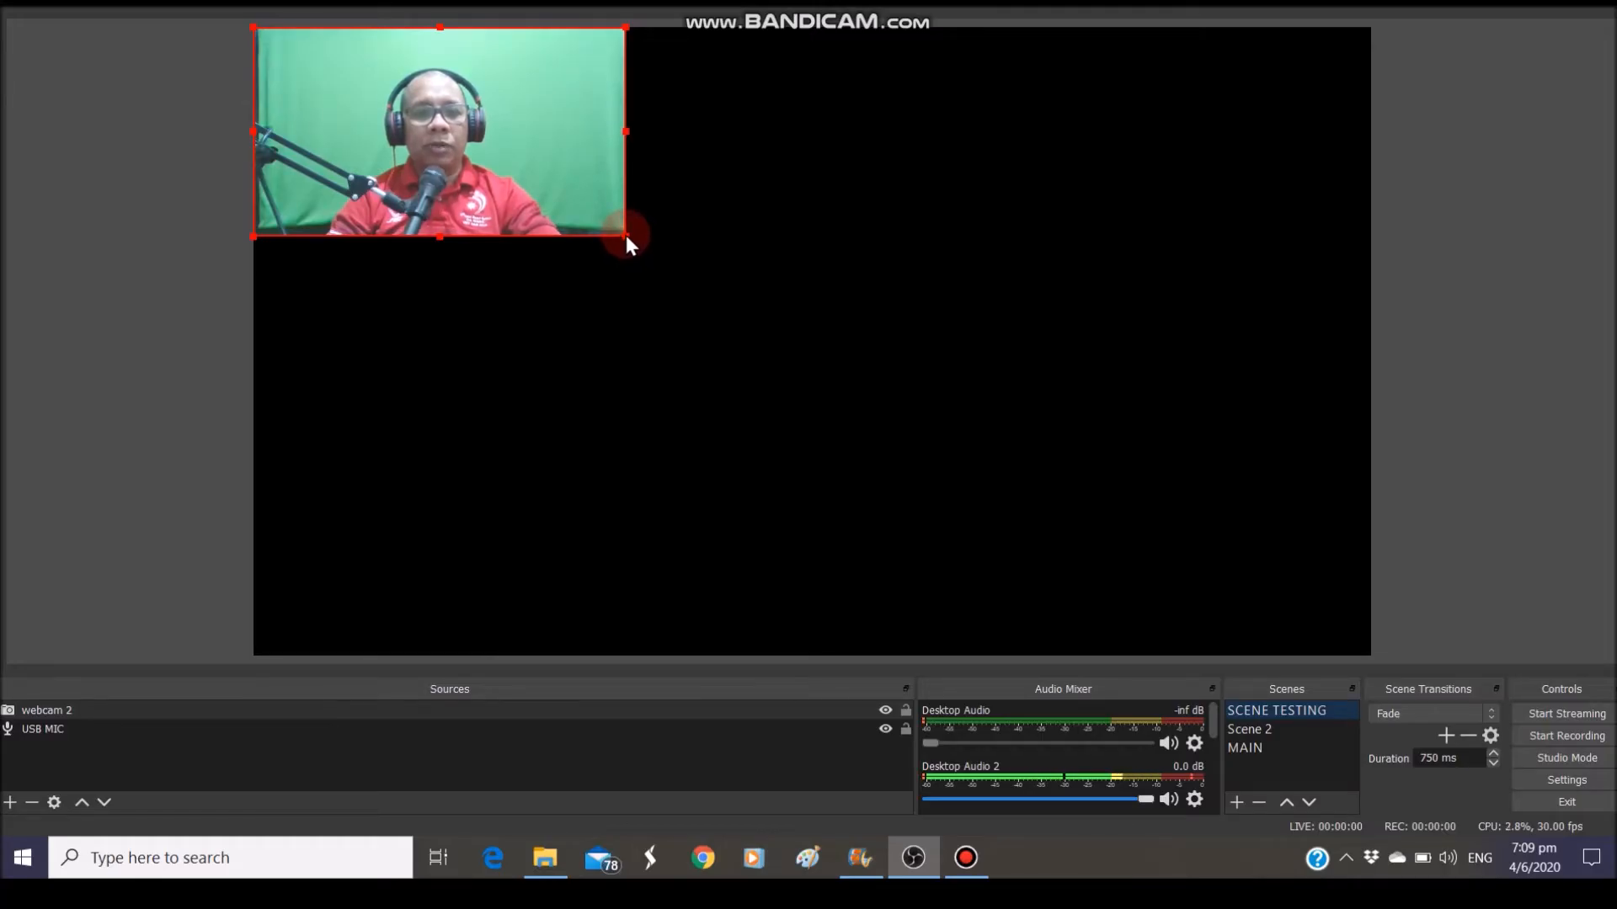
drag(625, 235, 280, 91)
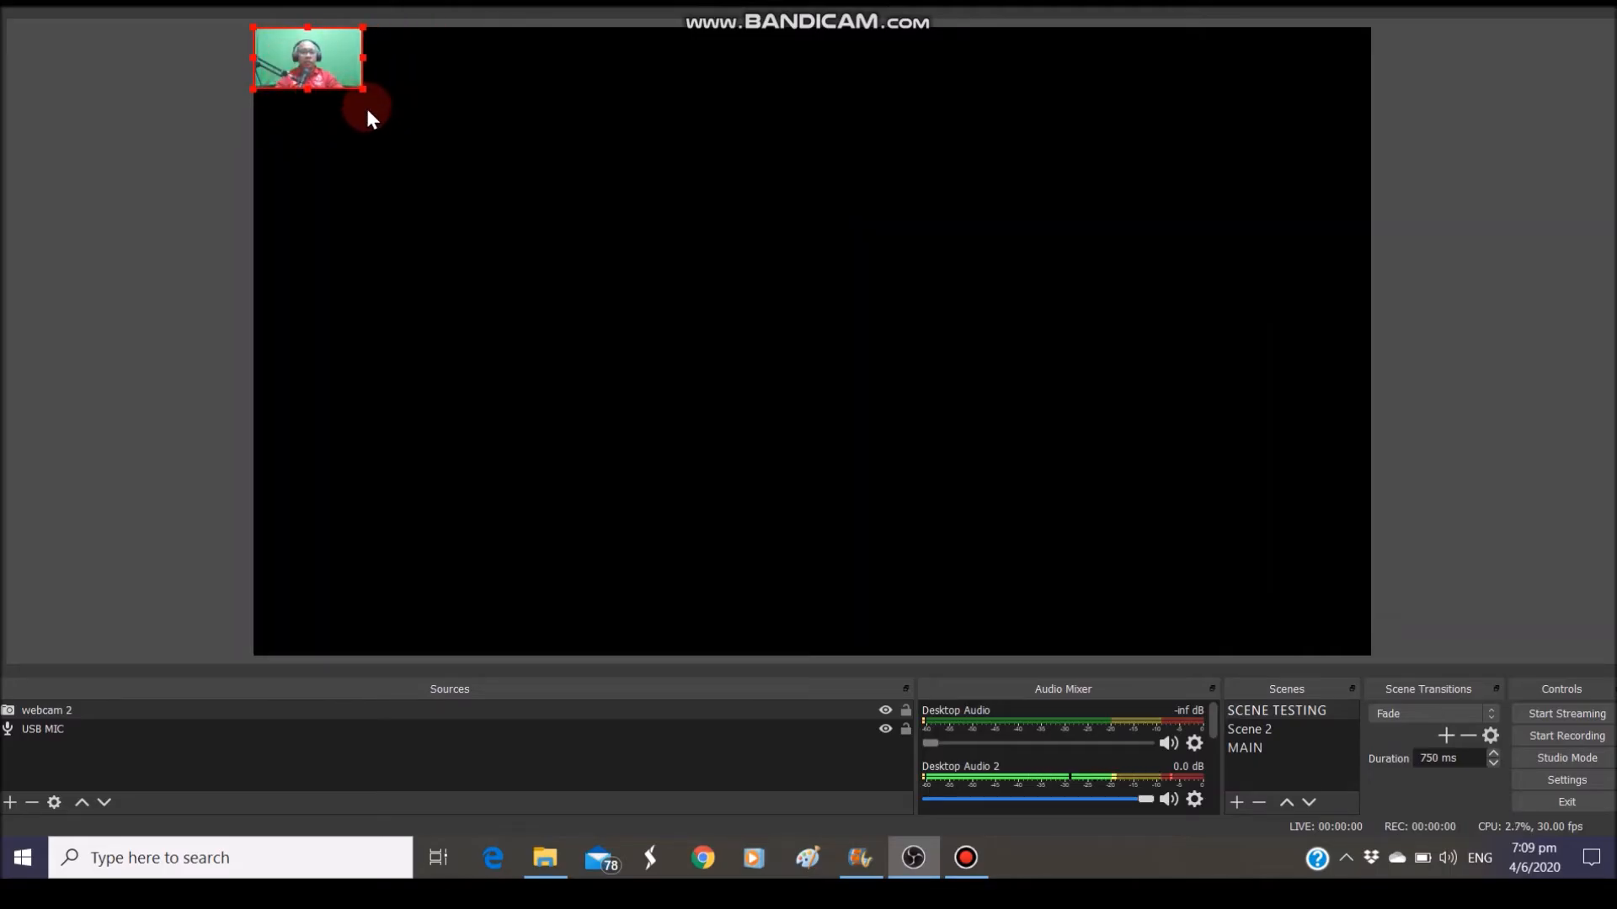
drag(357, 90, 547, 225)
click(402, 141)
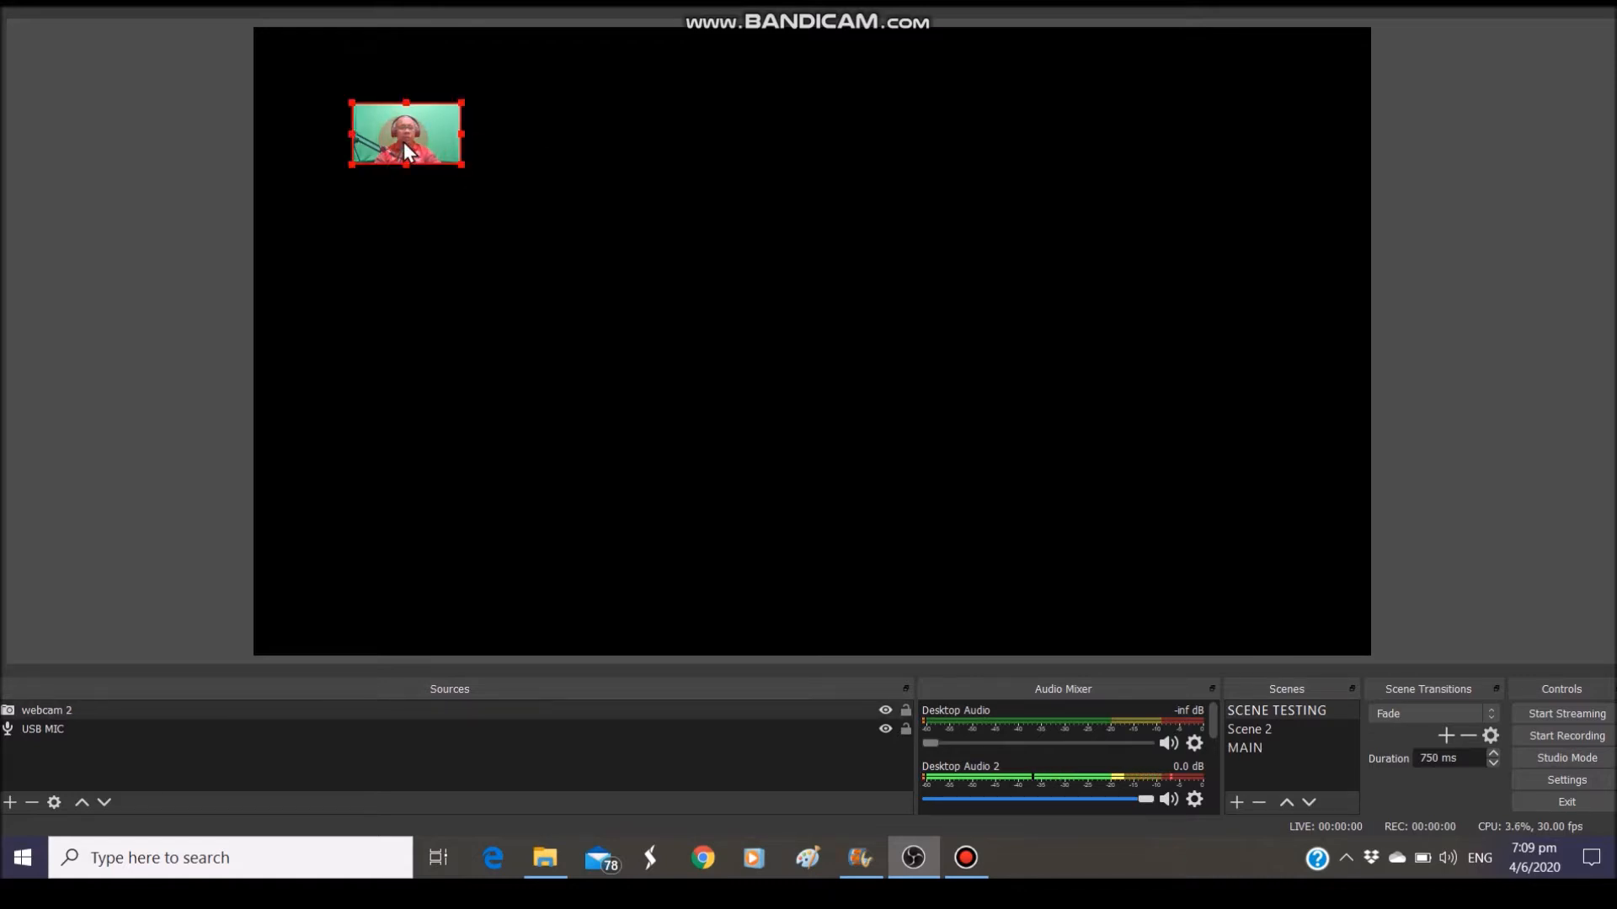
drag(460, 164, 592, 274)
drag(508, 200, 437, 145)
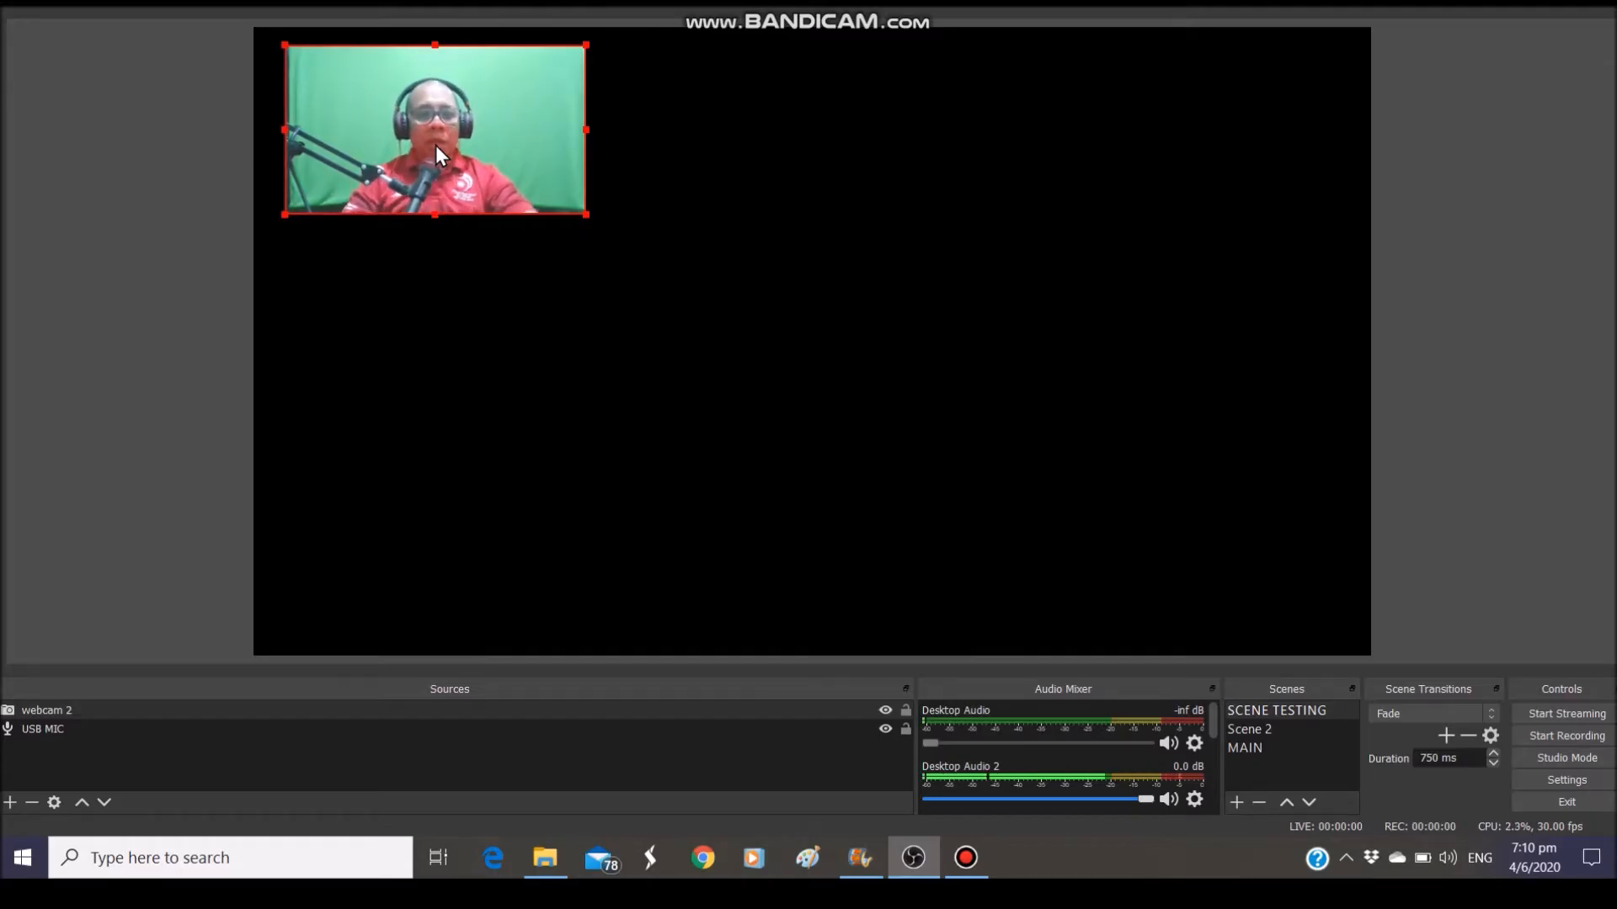
click(534, 174)
drag(535, 175, 1353, 652)
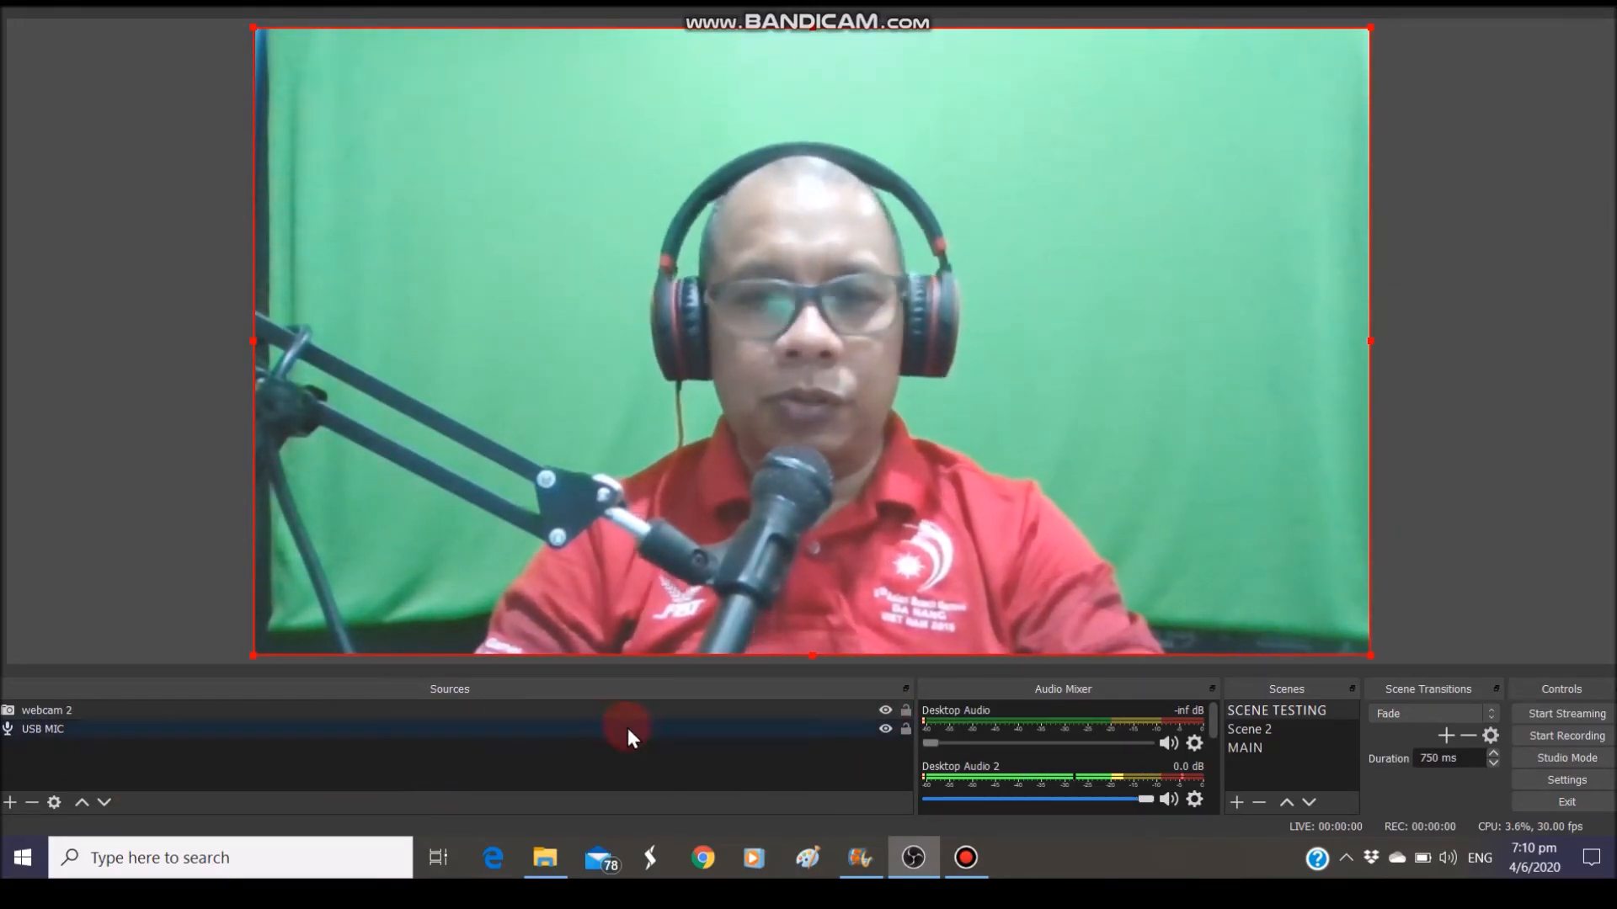
Narrow the Sources dock and widen the Audio Mixer and Scenes docks, then show the add-source menu
drag(916, 690, 445, 688)
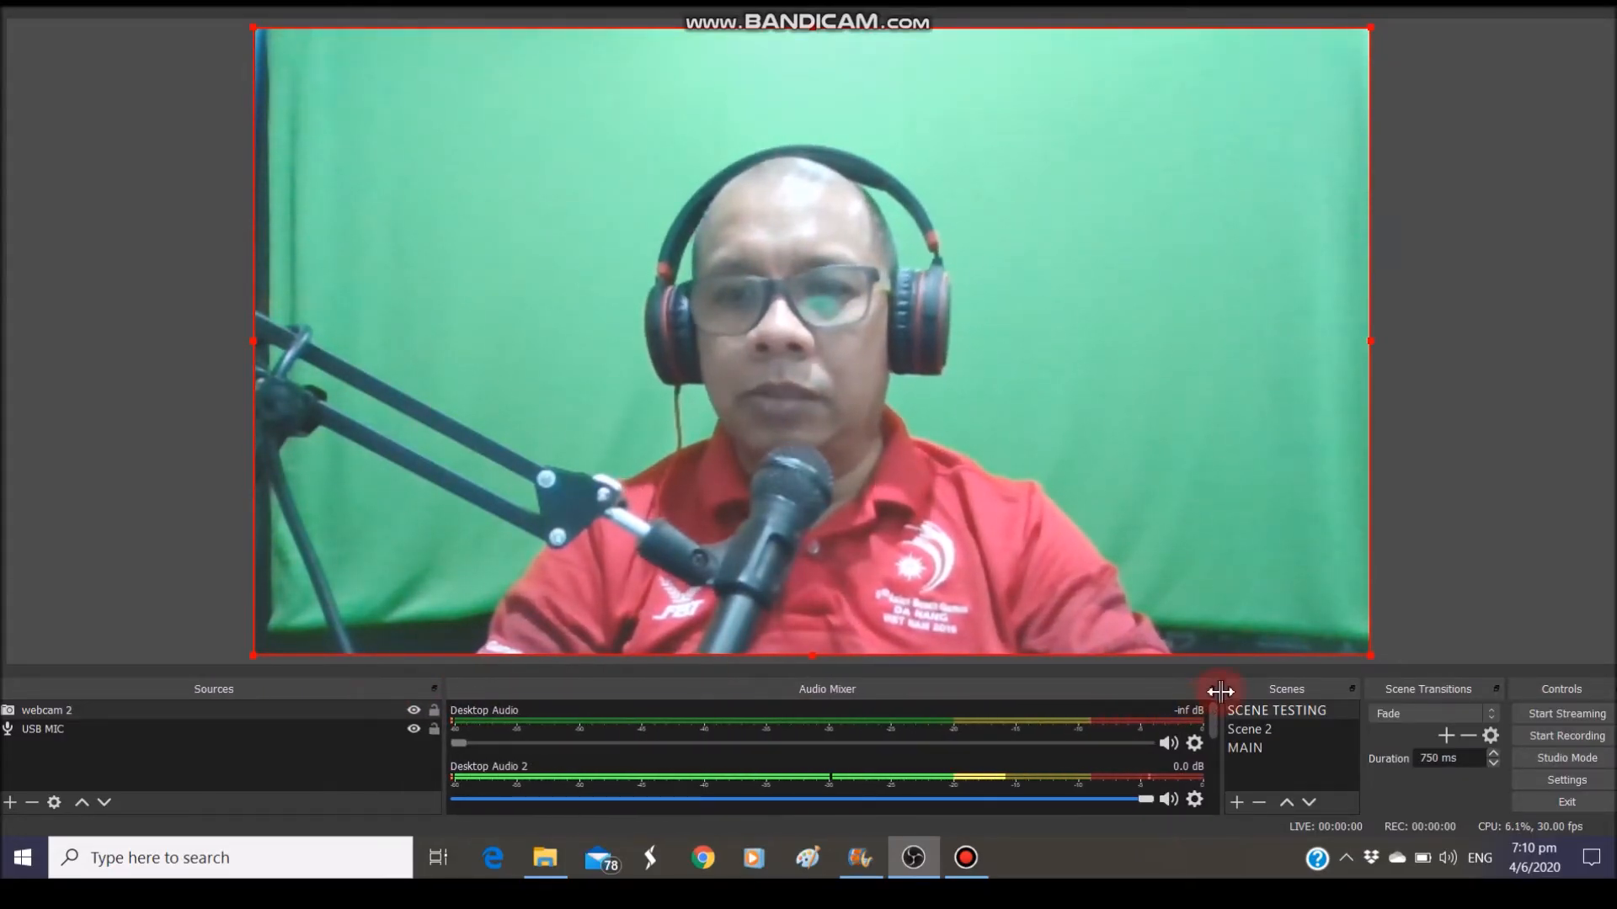
drag(1219, 691, 876, 691)
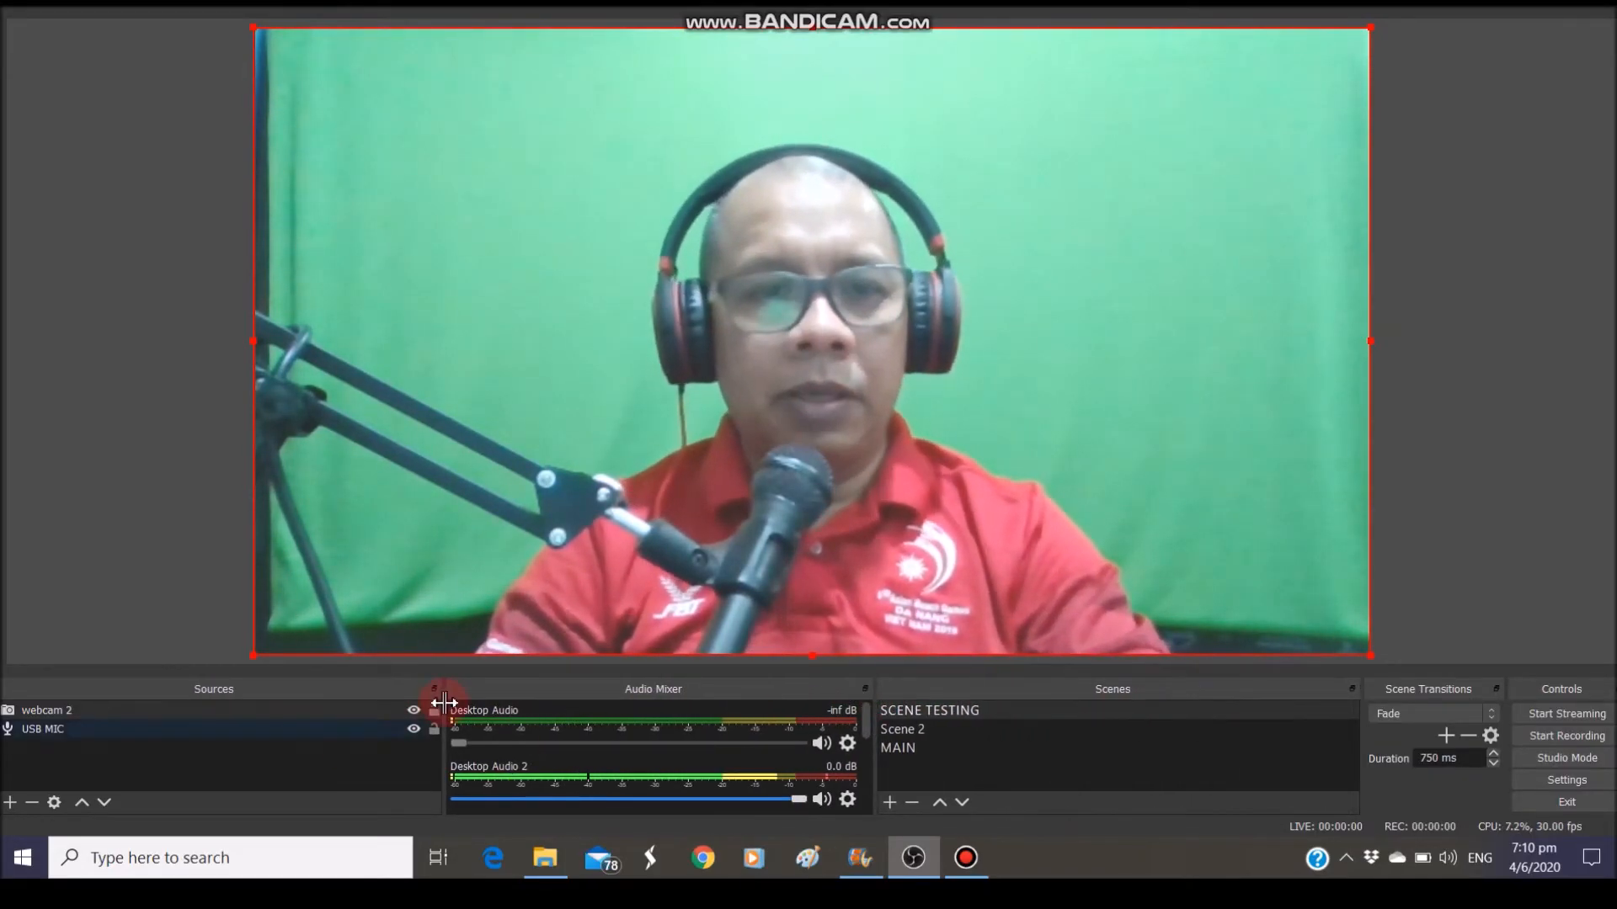
drag(444, 695, 396, 689)
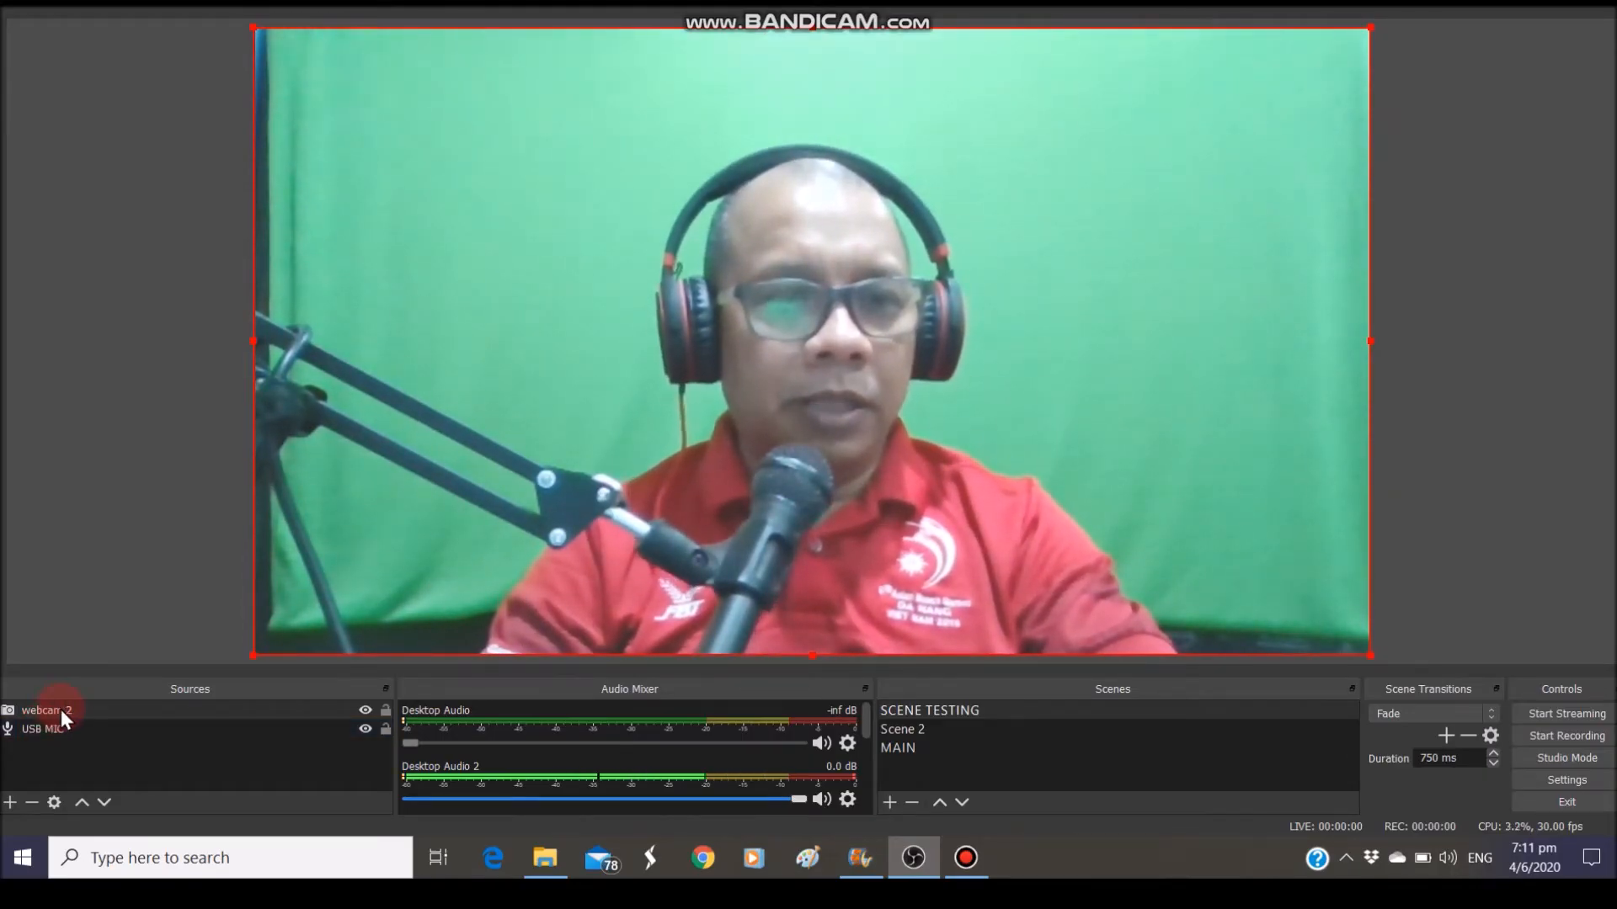
click(9, 805)
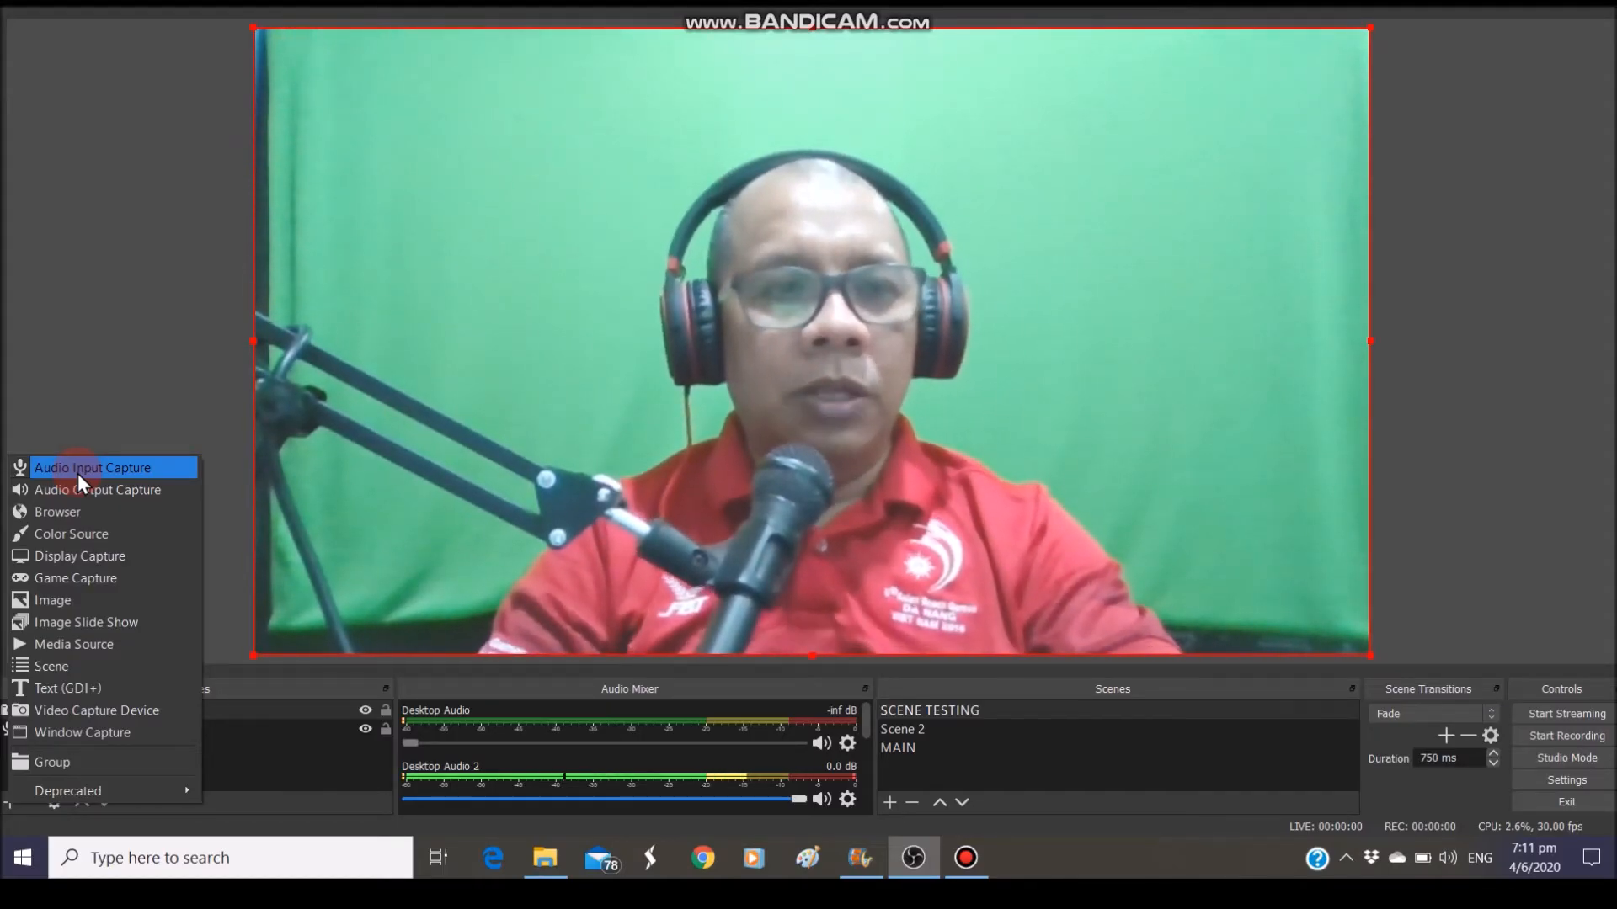
Create a new Audio Input Capture source named 'mic 4'
click(78, 474)
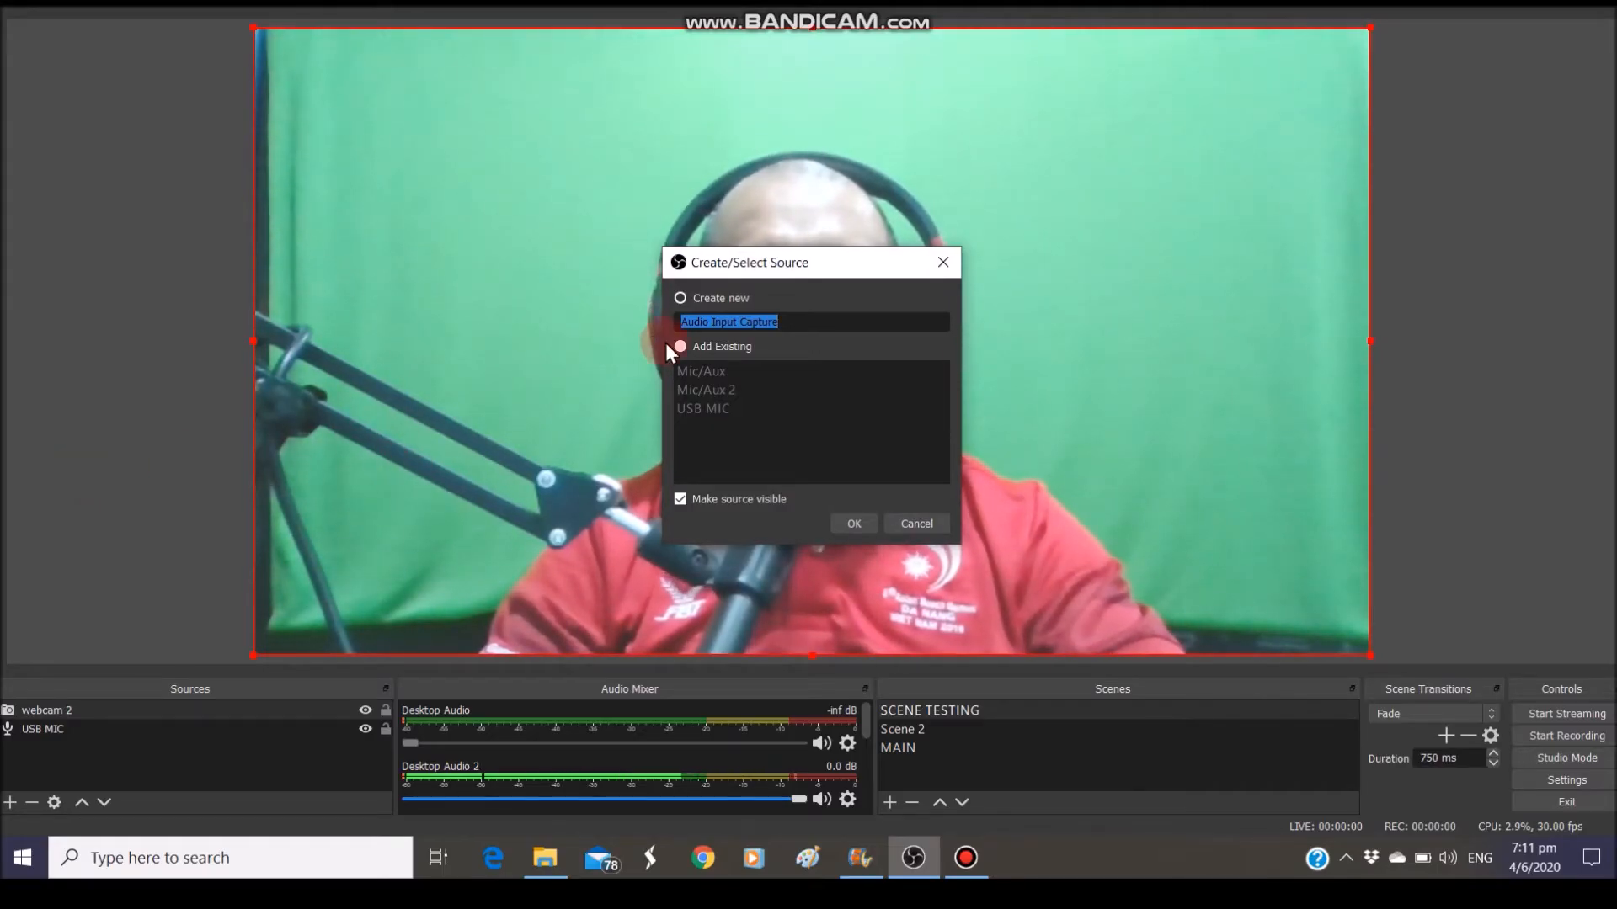
click(689, 375)
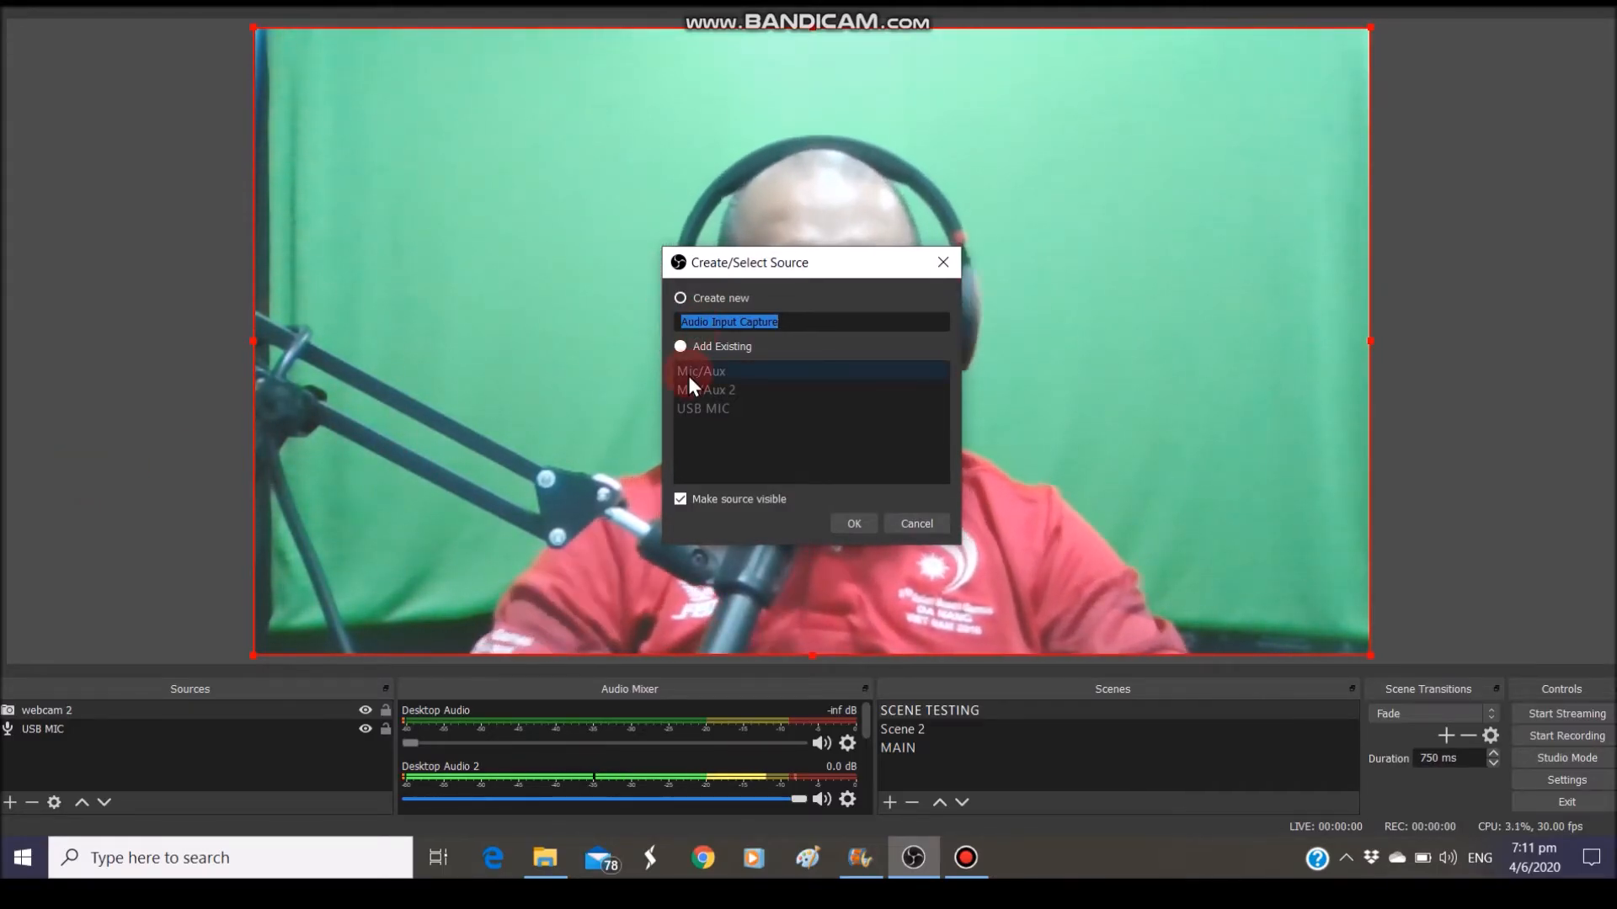
text(mic)
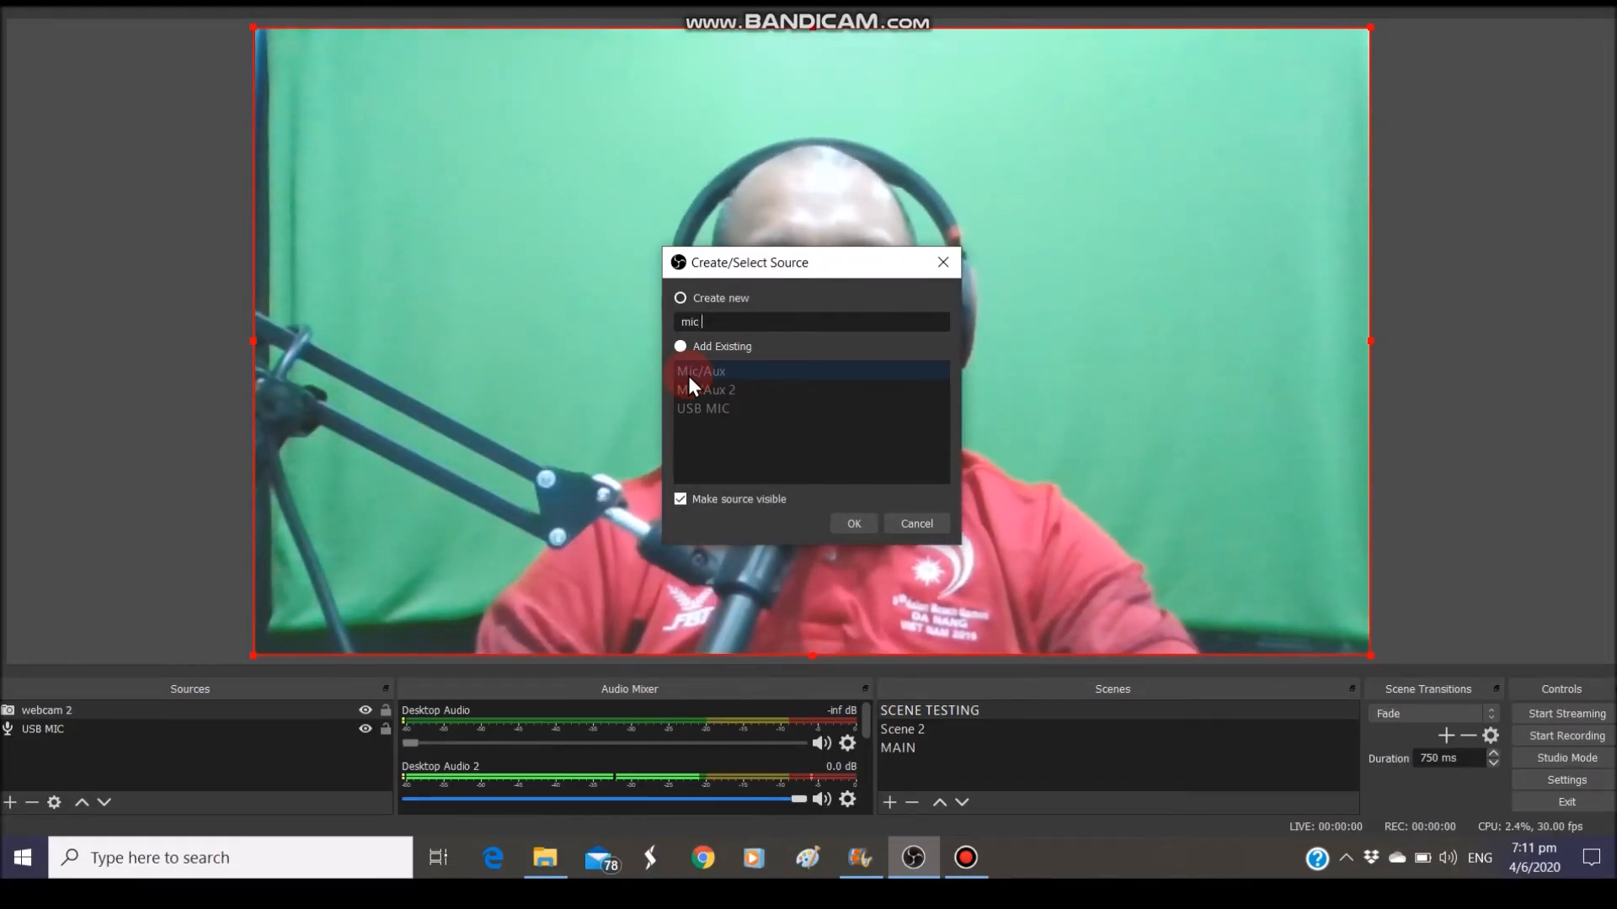
text( 4)
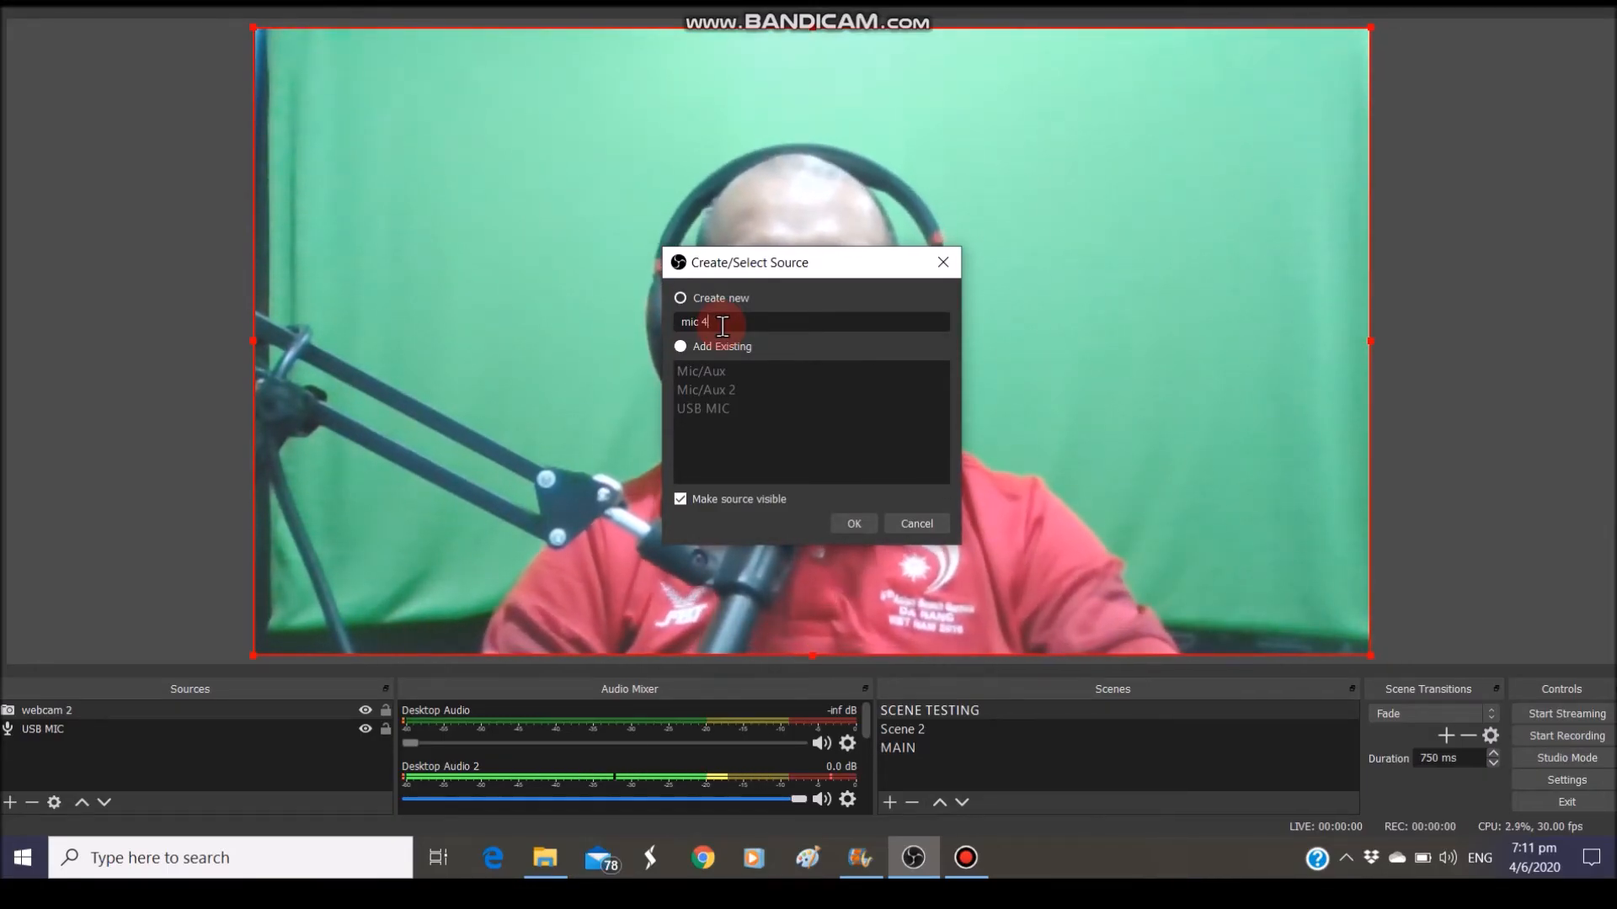
click(853, 523)
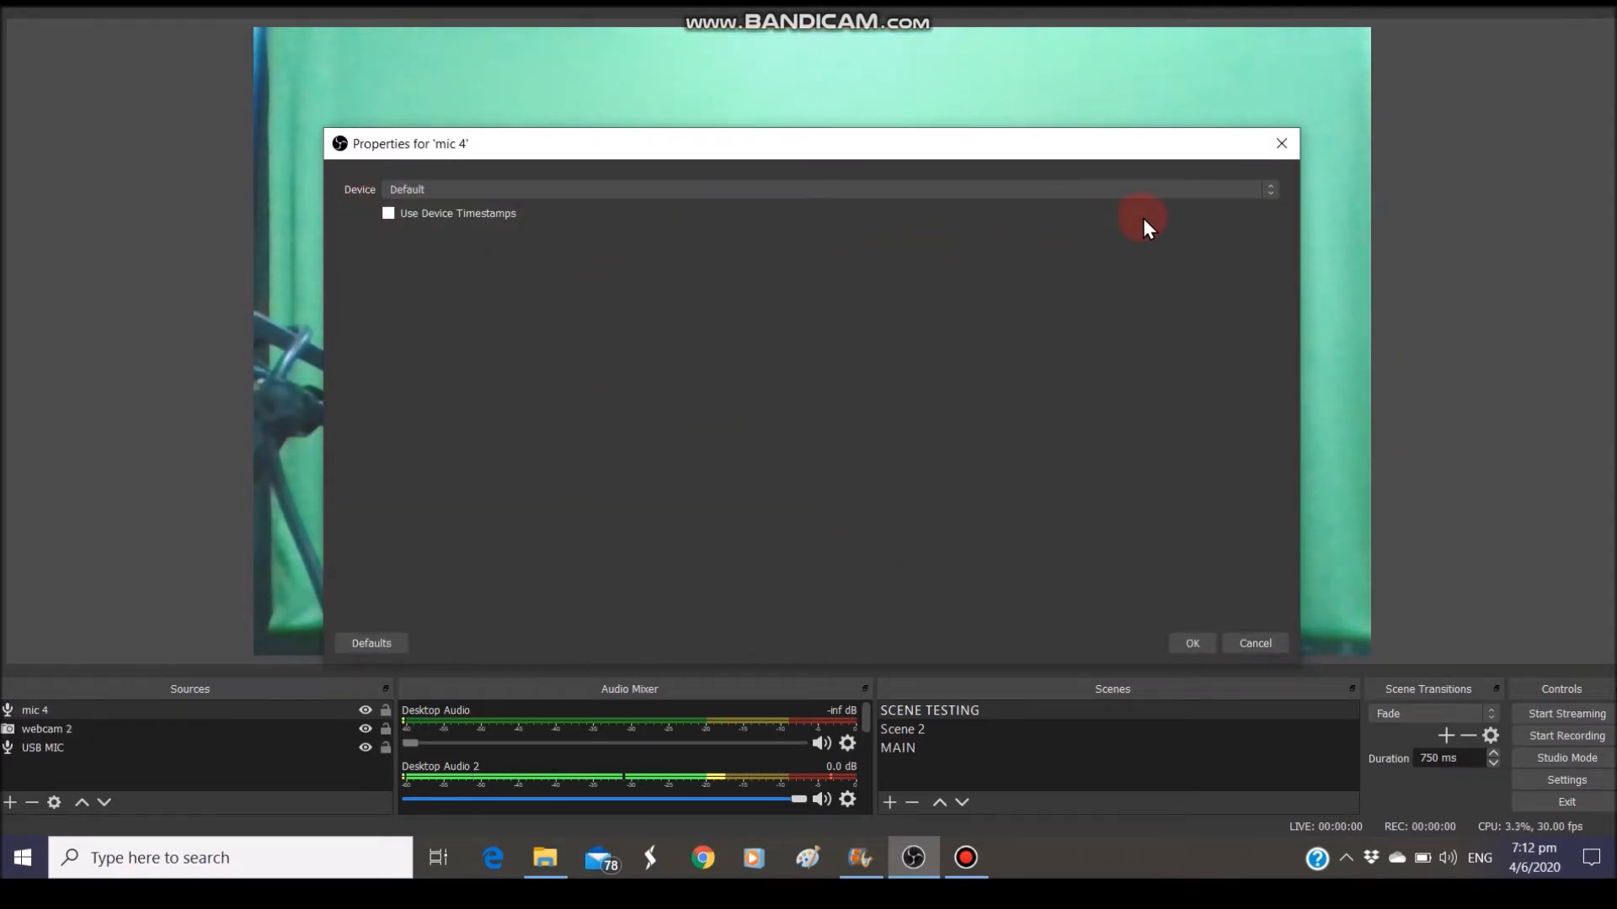
Inspect mic 4's device list, keeping Default, and briefly check the Desktop Audio 2 options
click(1270, 189)
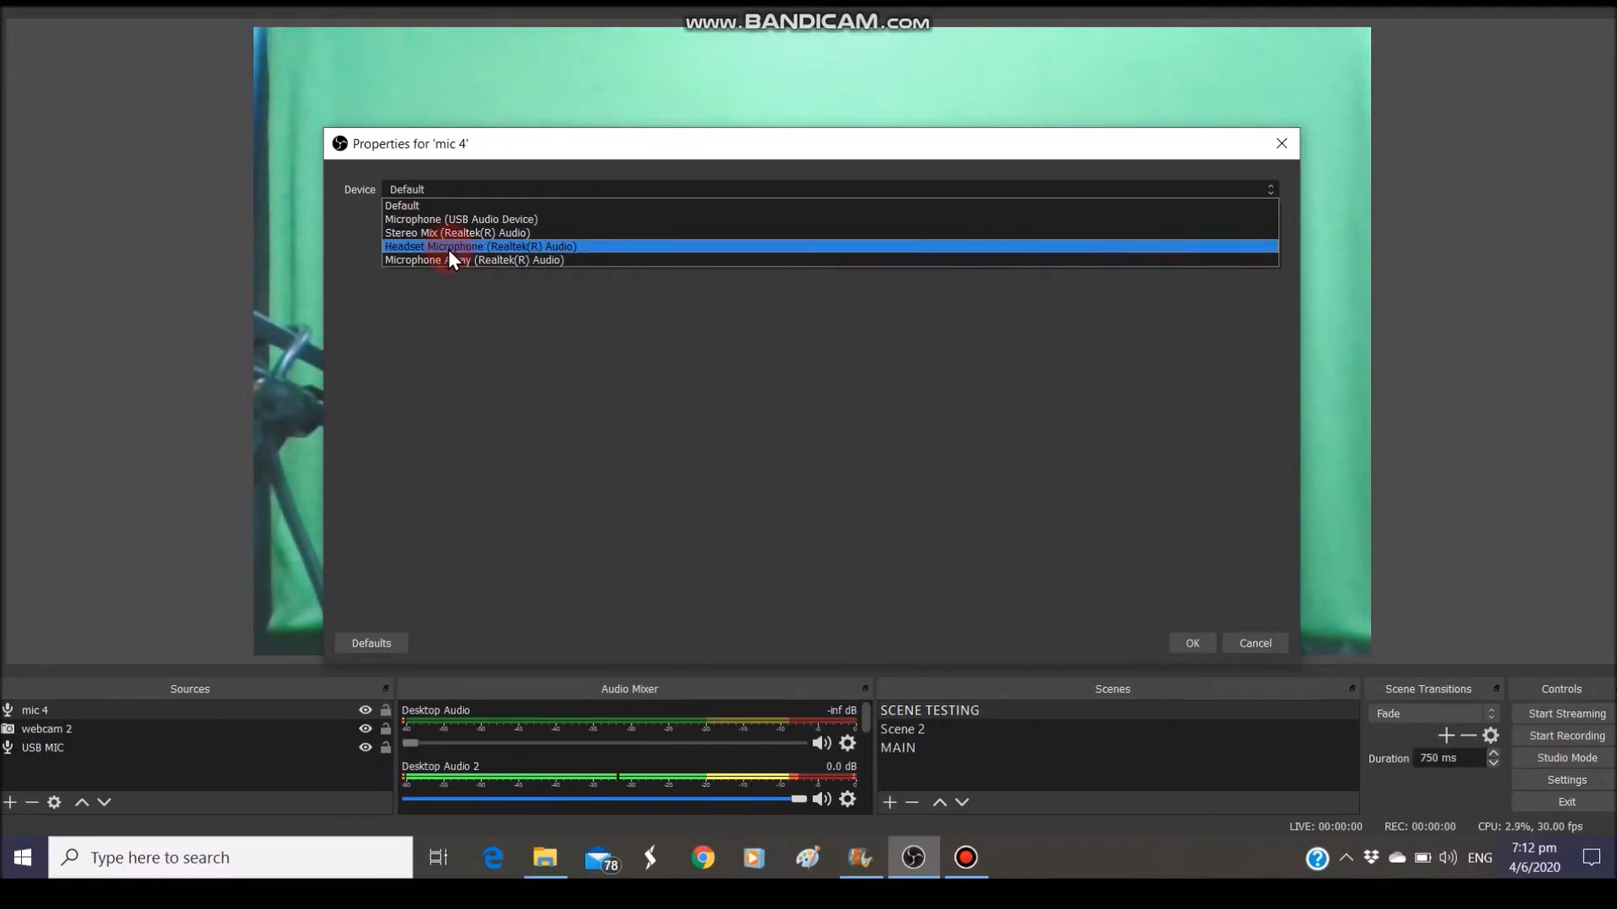
click(956, 153)
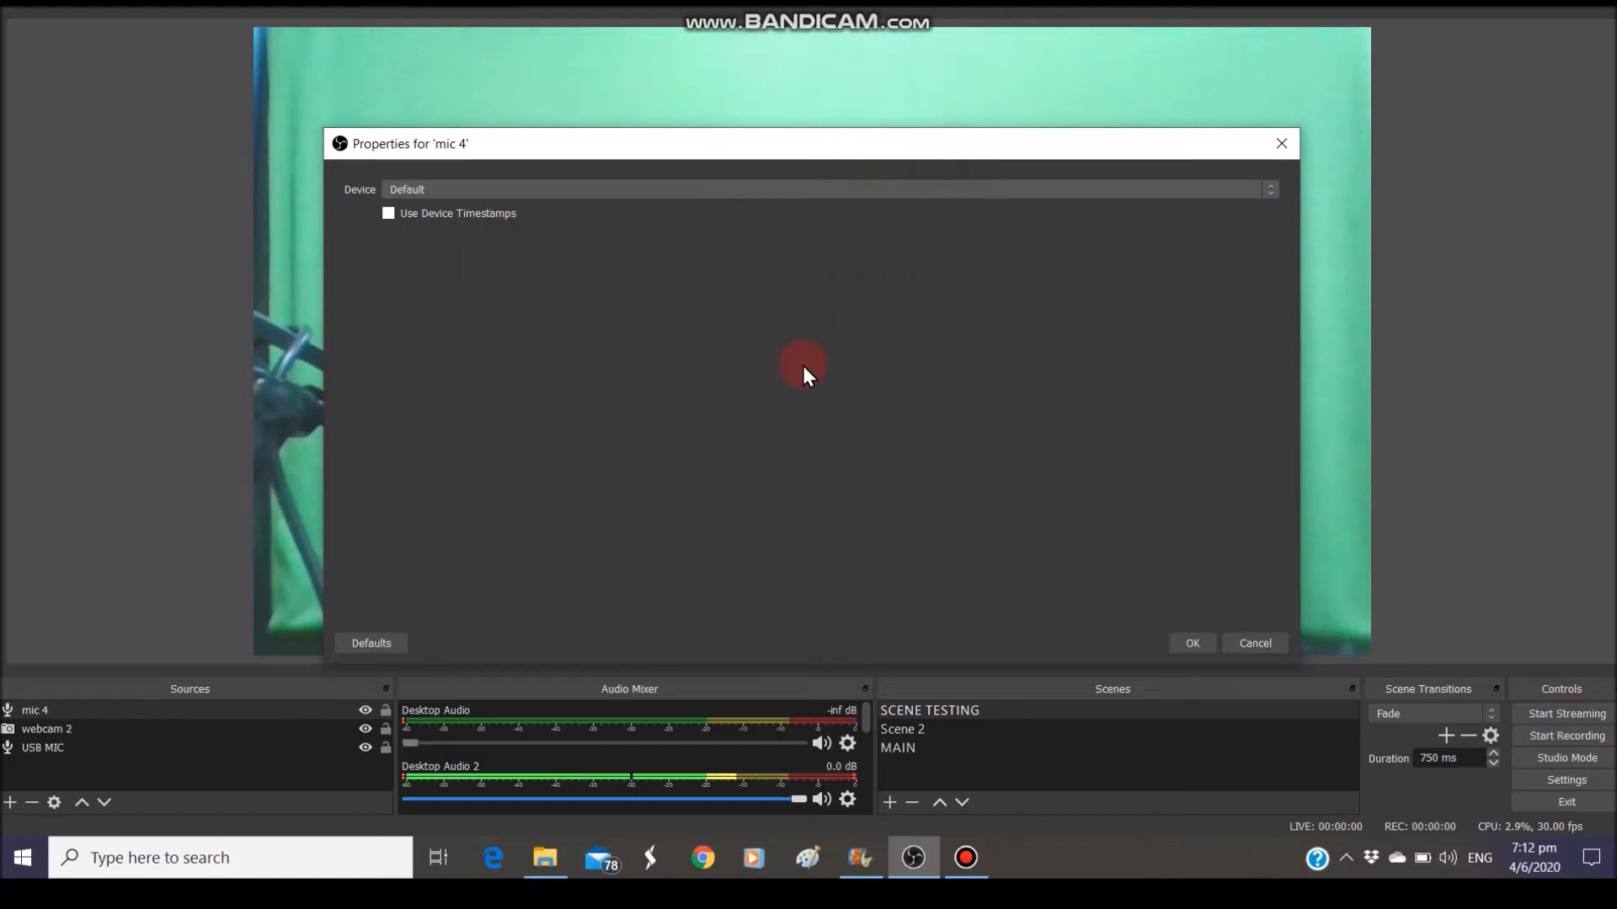
click(1274, 140)
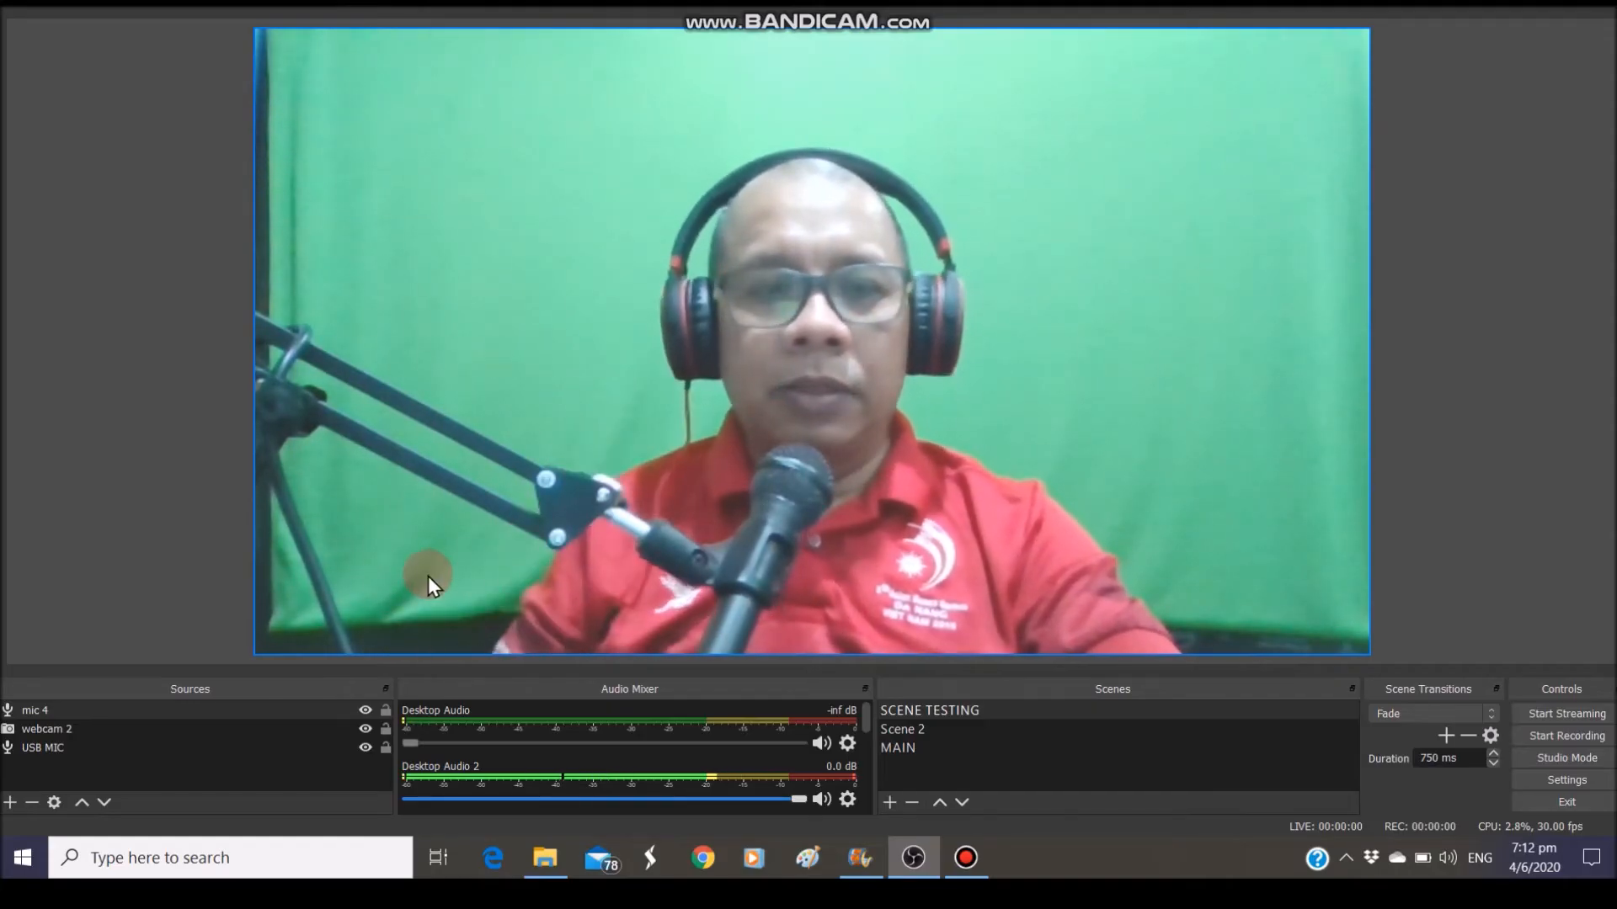
click(846, 801)
click(673, 485)
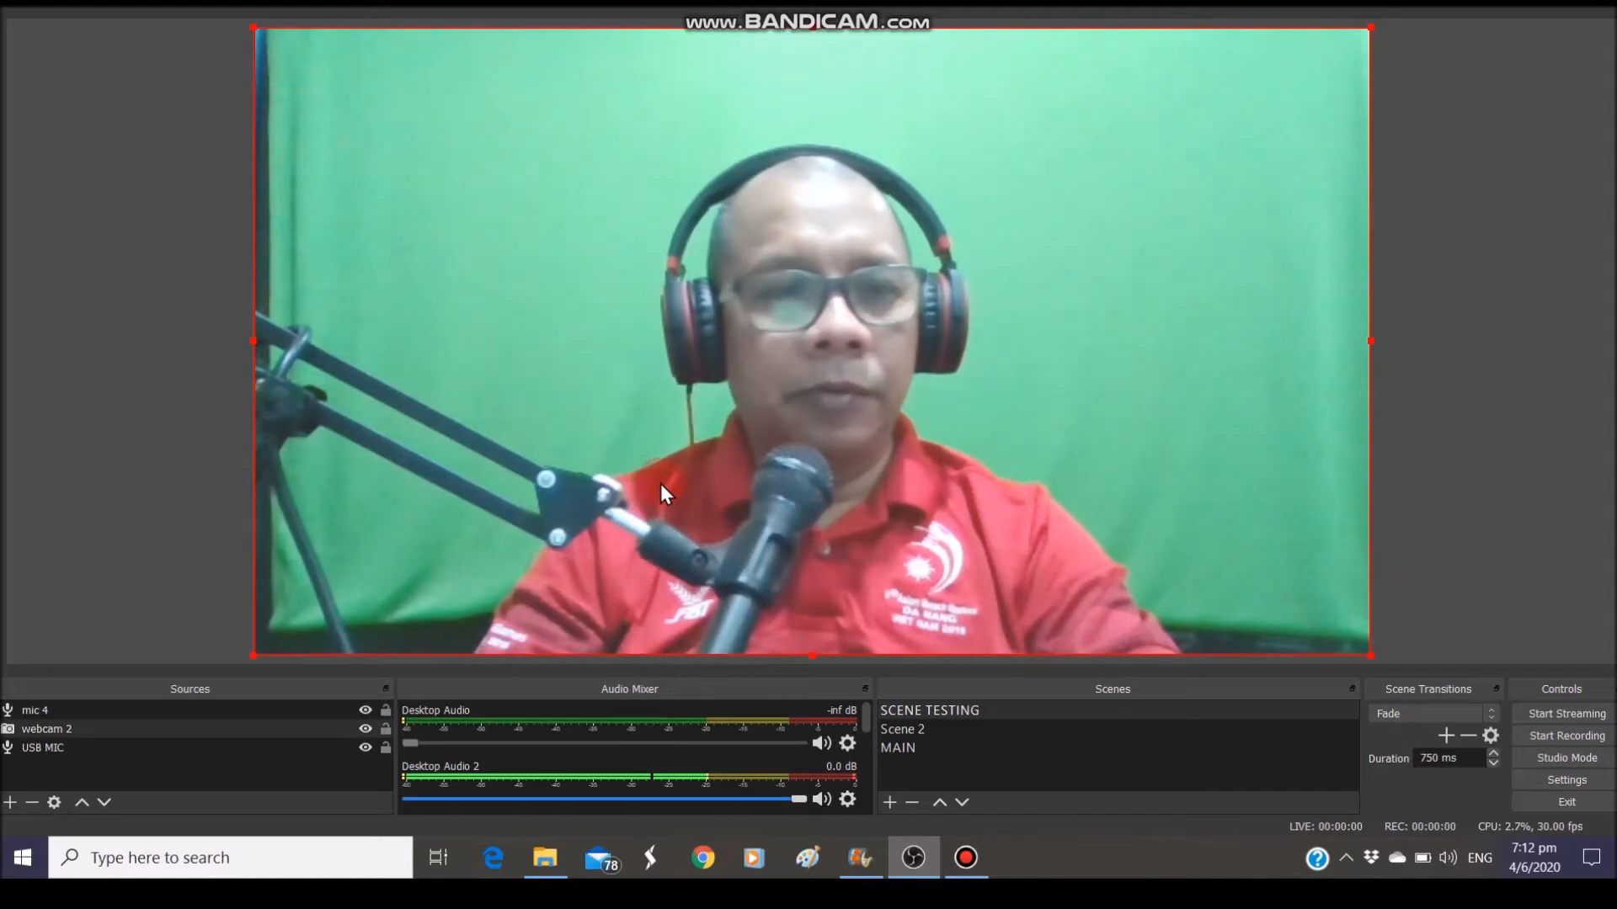
Reopen mic 4's properties and expand its Device list showing Microphone (USB Audio Device)
double_click(170, 707)
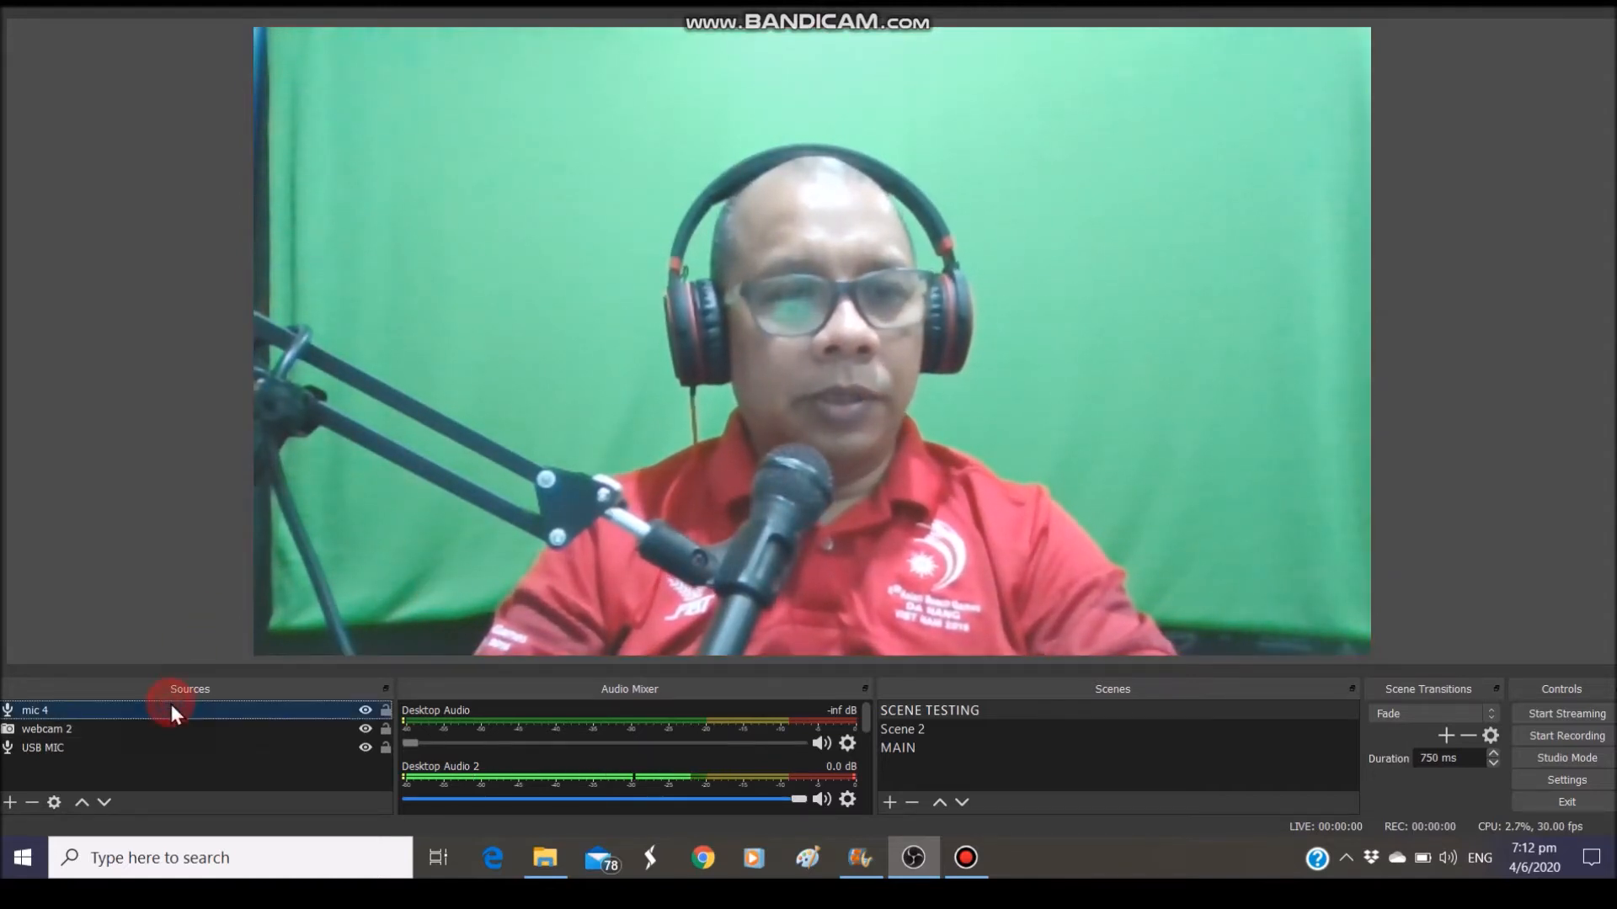
click(1266, 188)
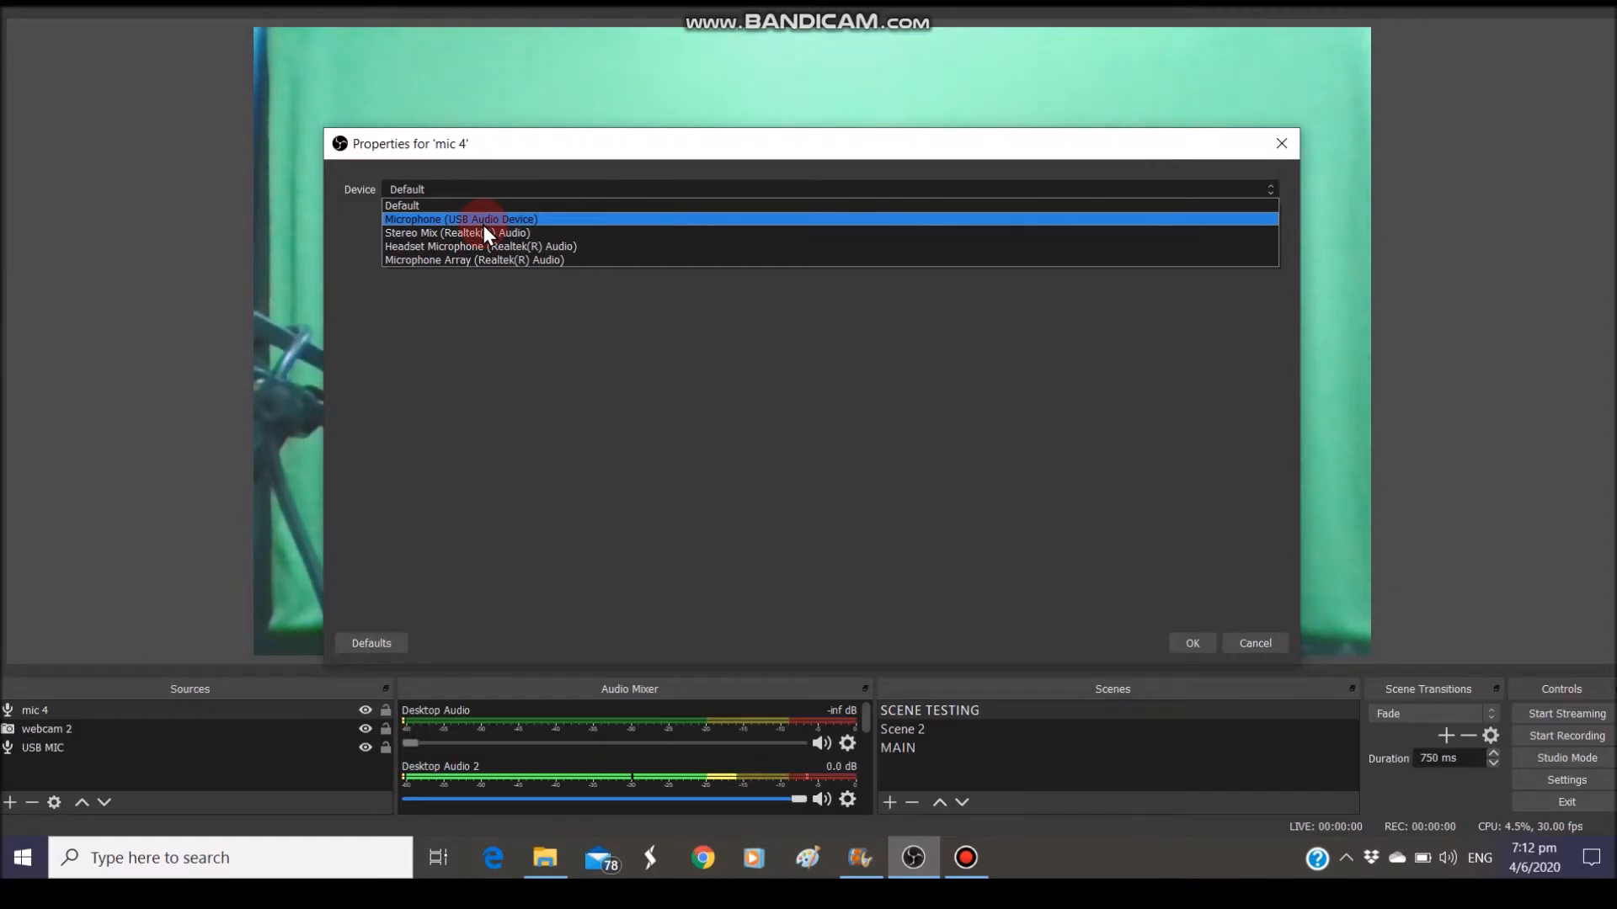
click(754, 135)
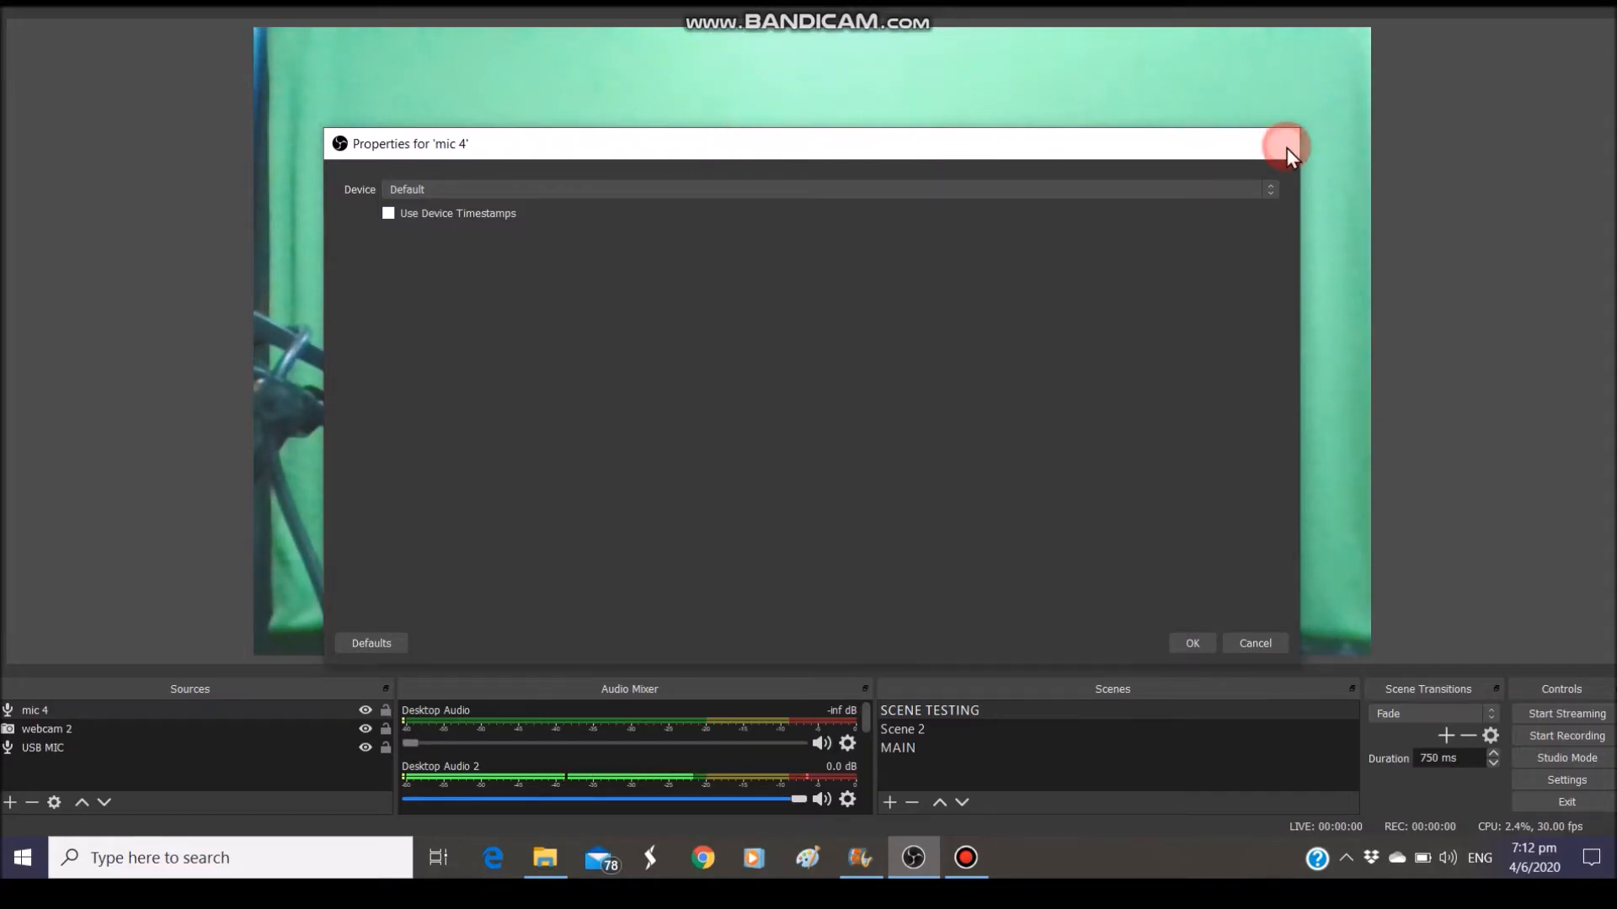
click(1281, 144)
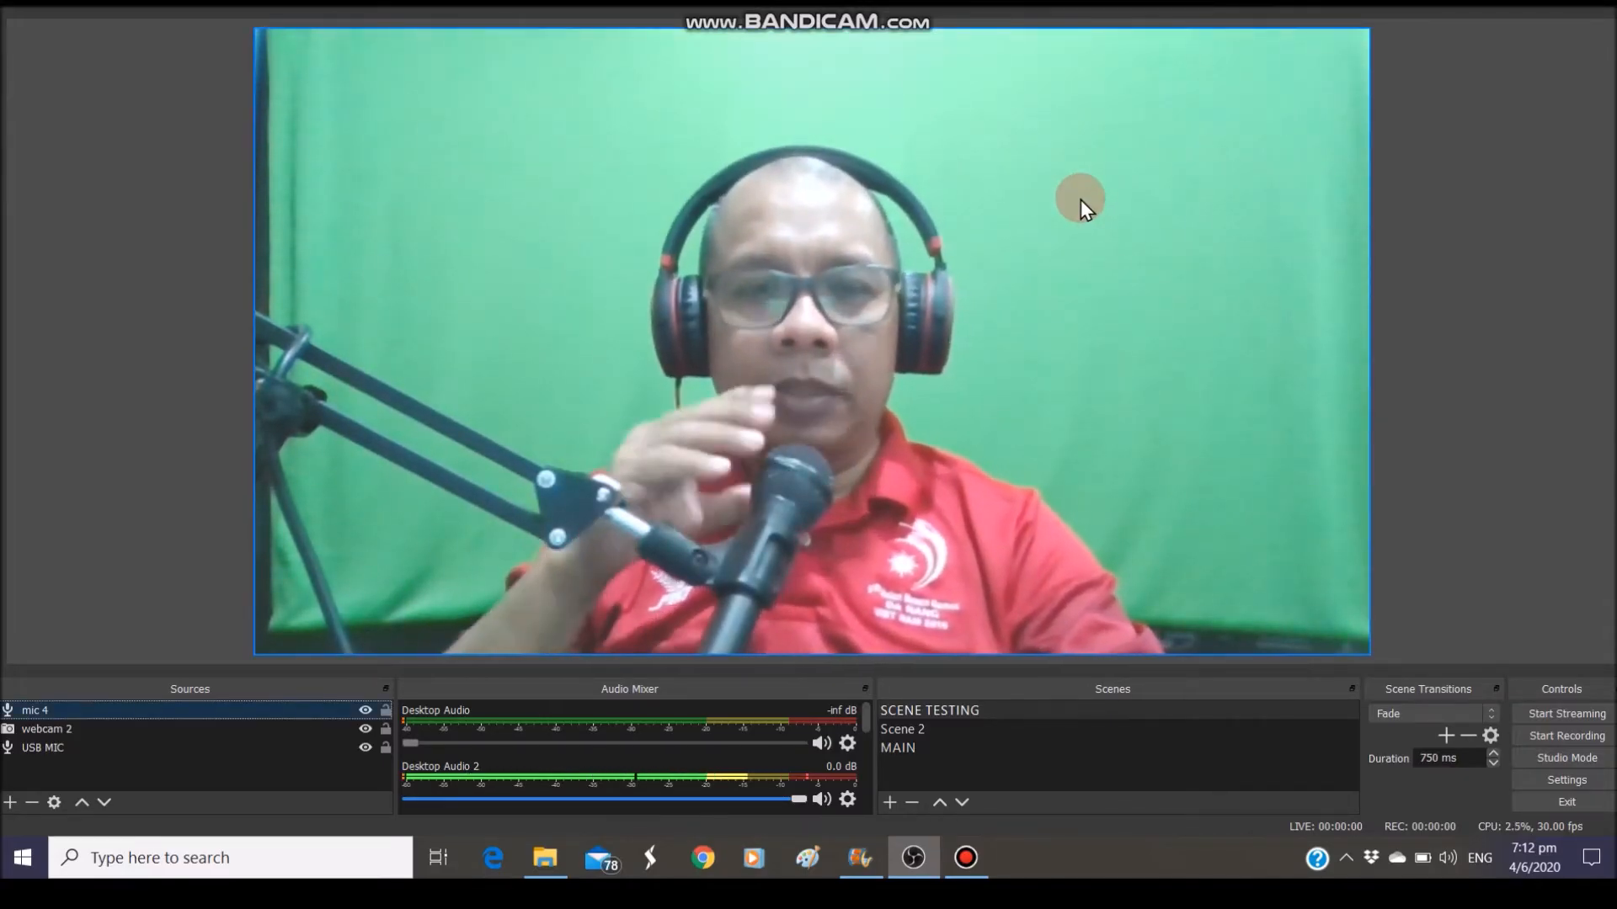
double_click(162, 710)
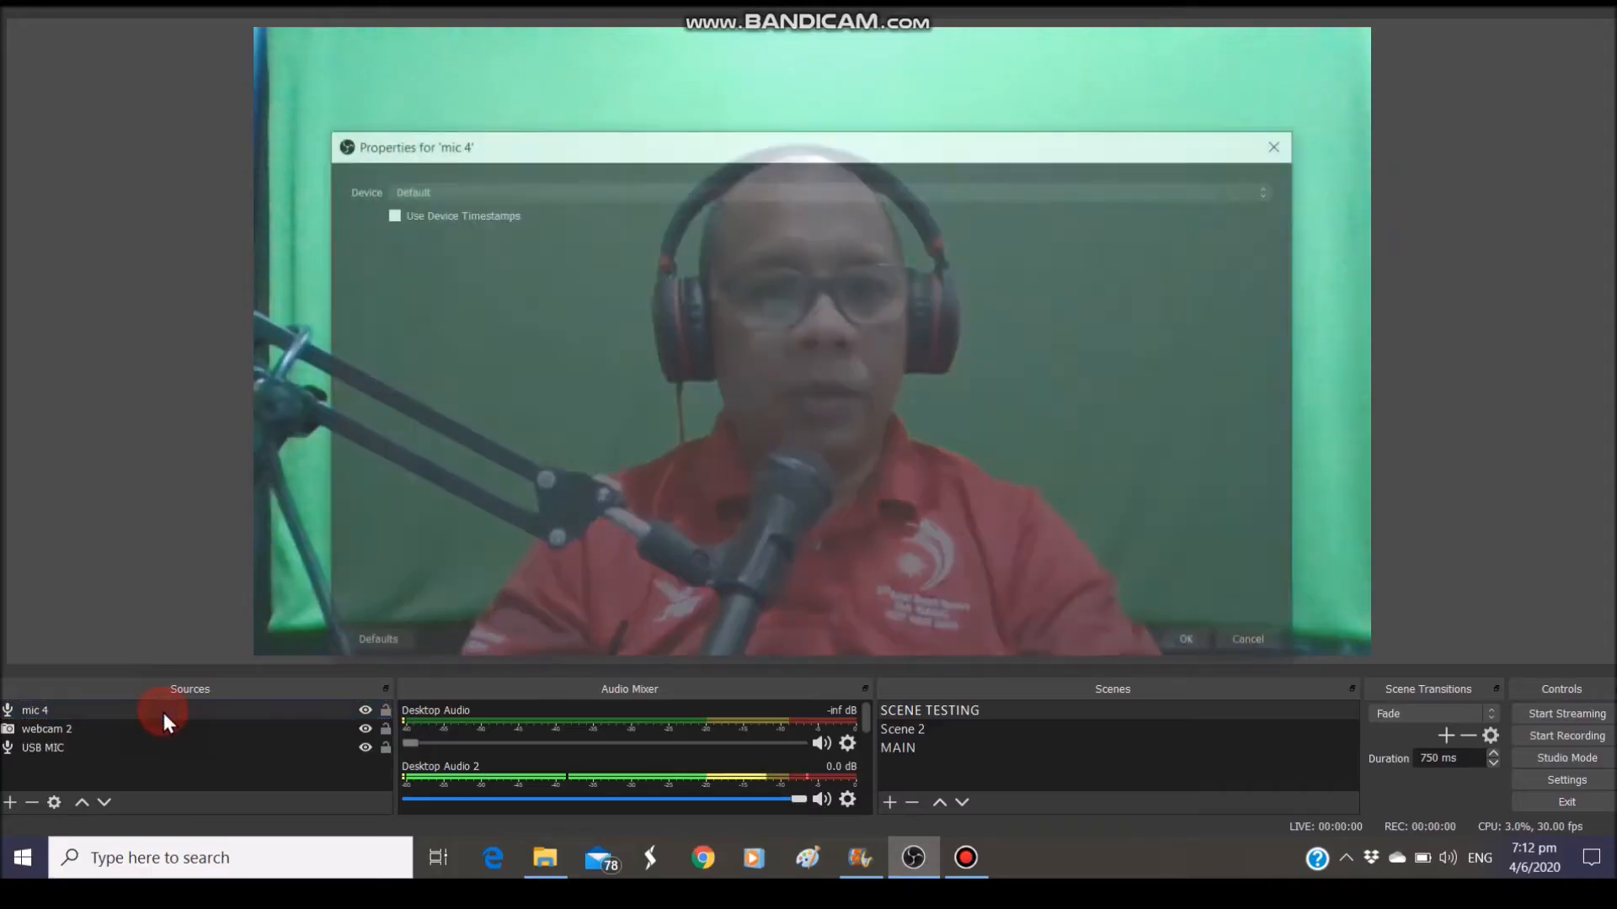
click(1266, 194)
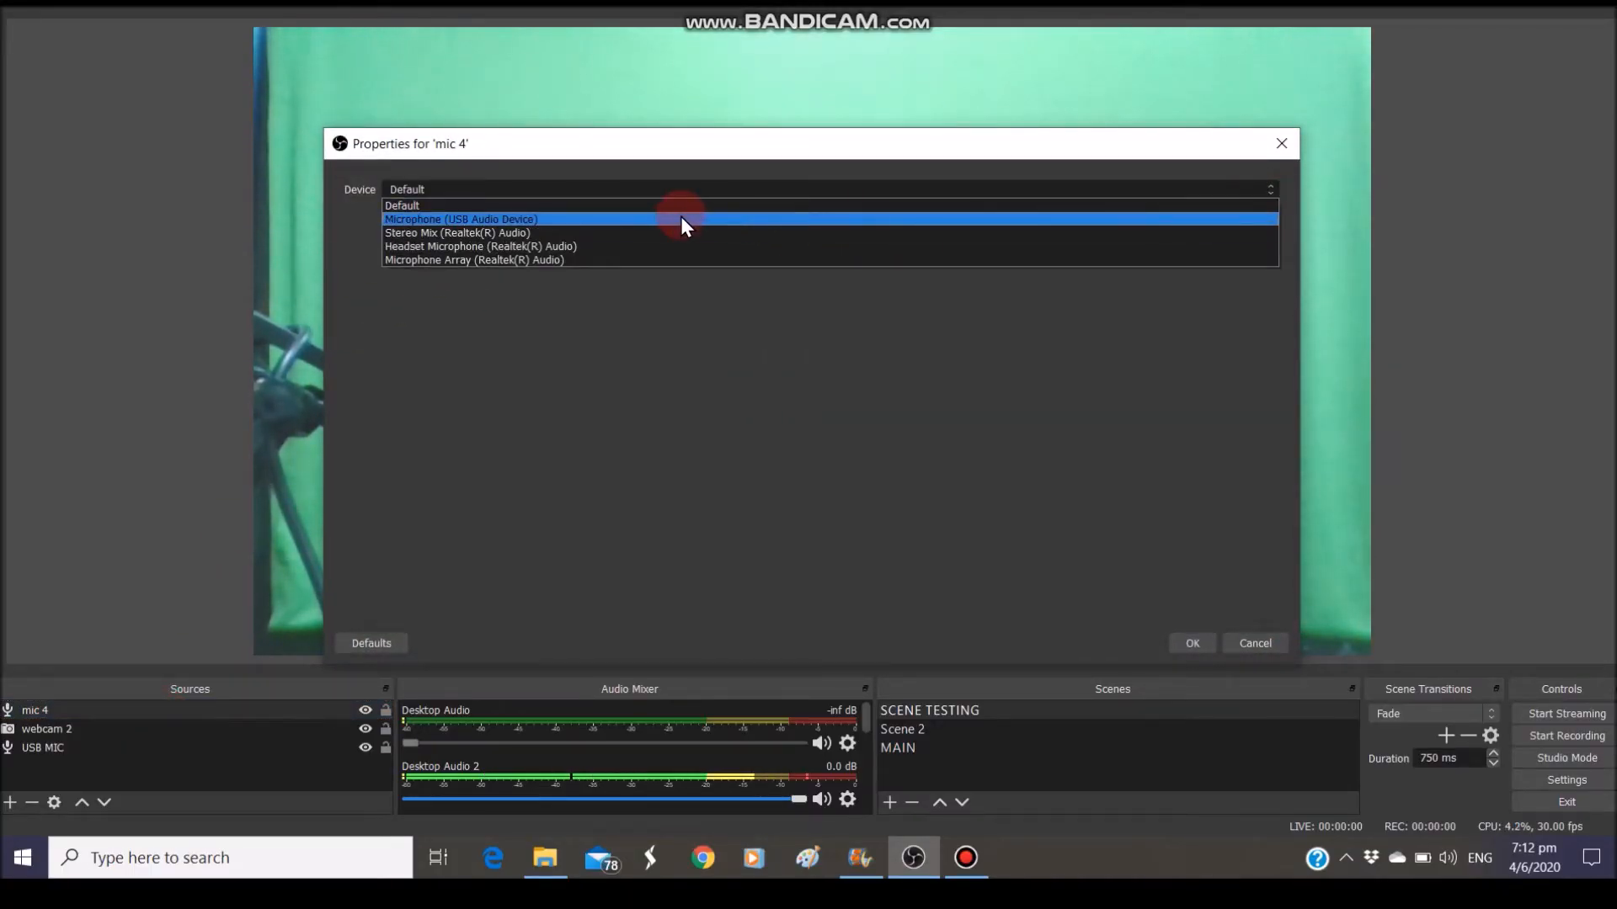
Set mic 4's input device to Microphone (USB Audio Device)
click(786, 219)
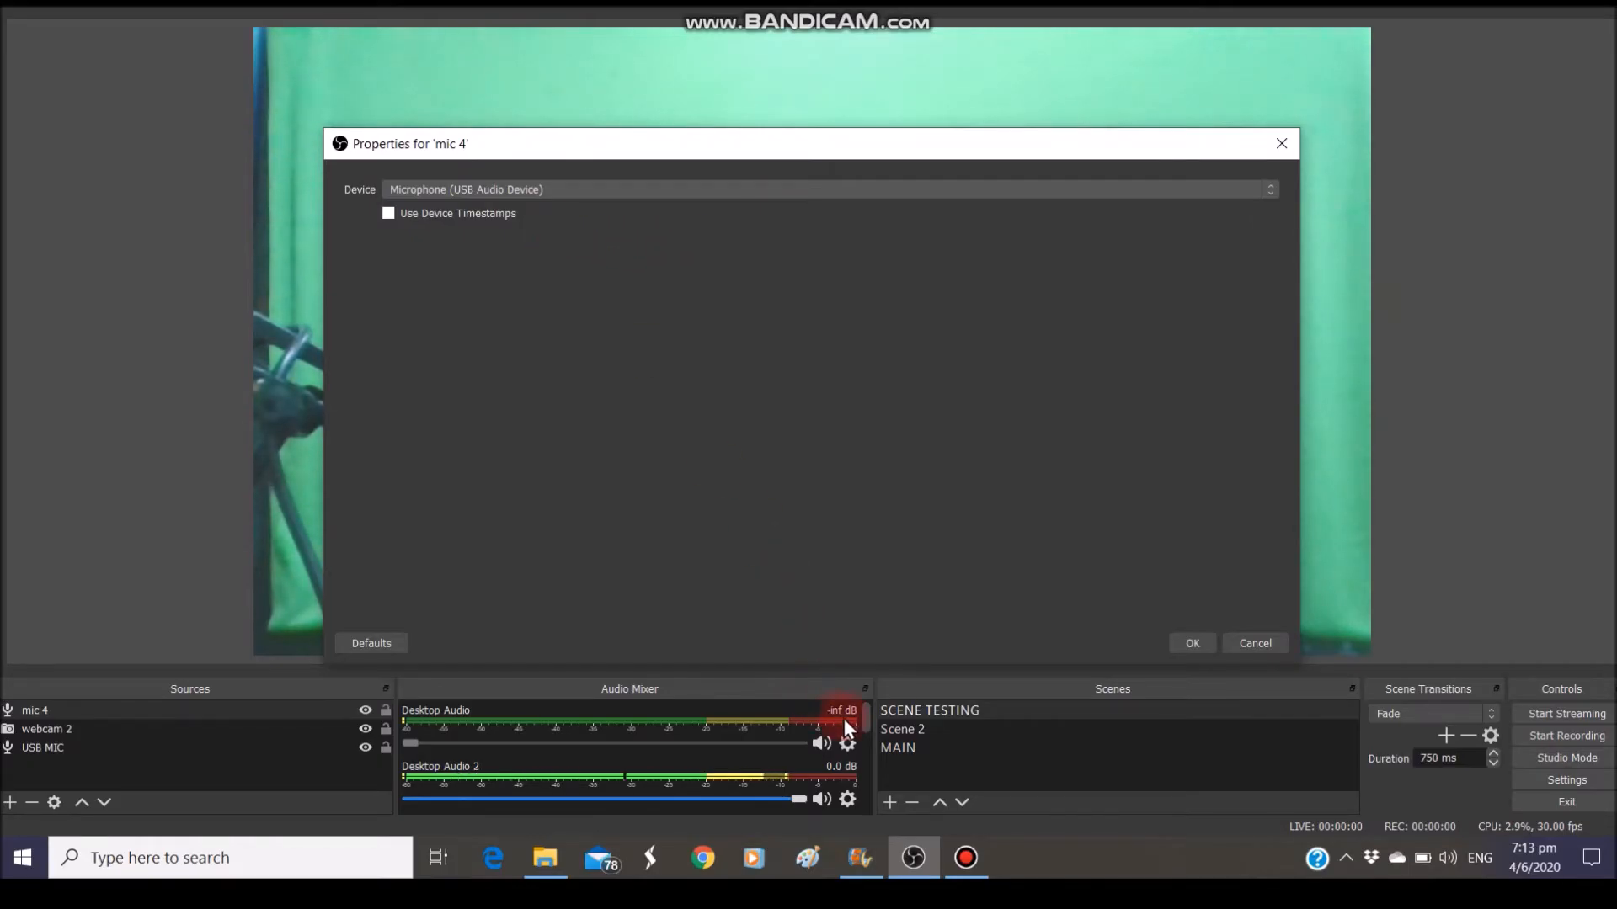
drag(864, 715, 865, 729)
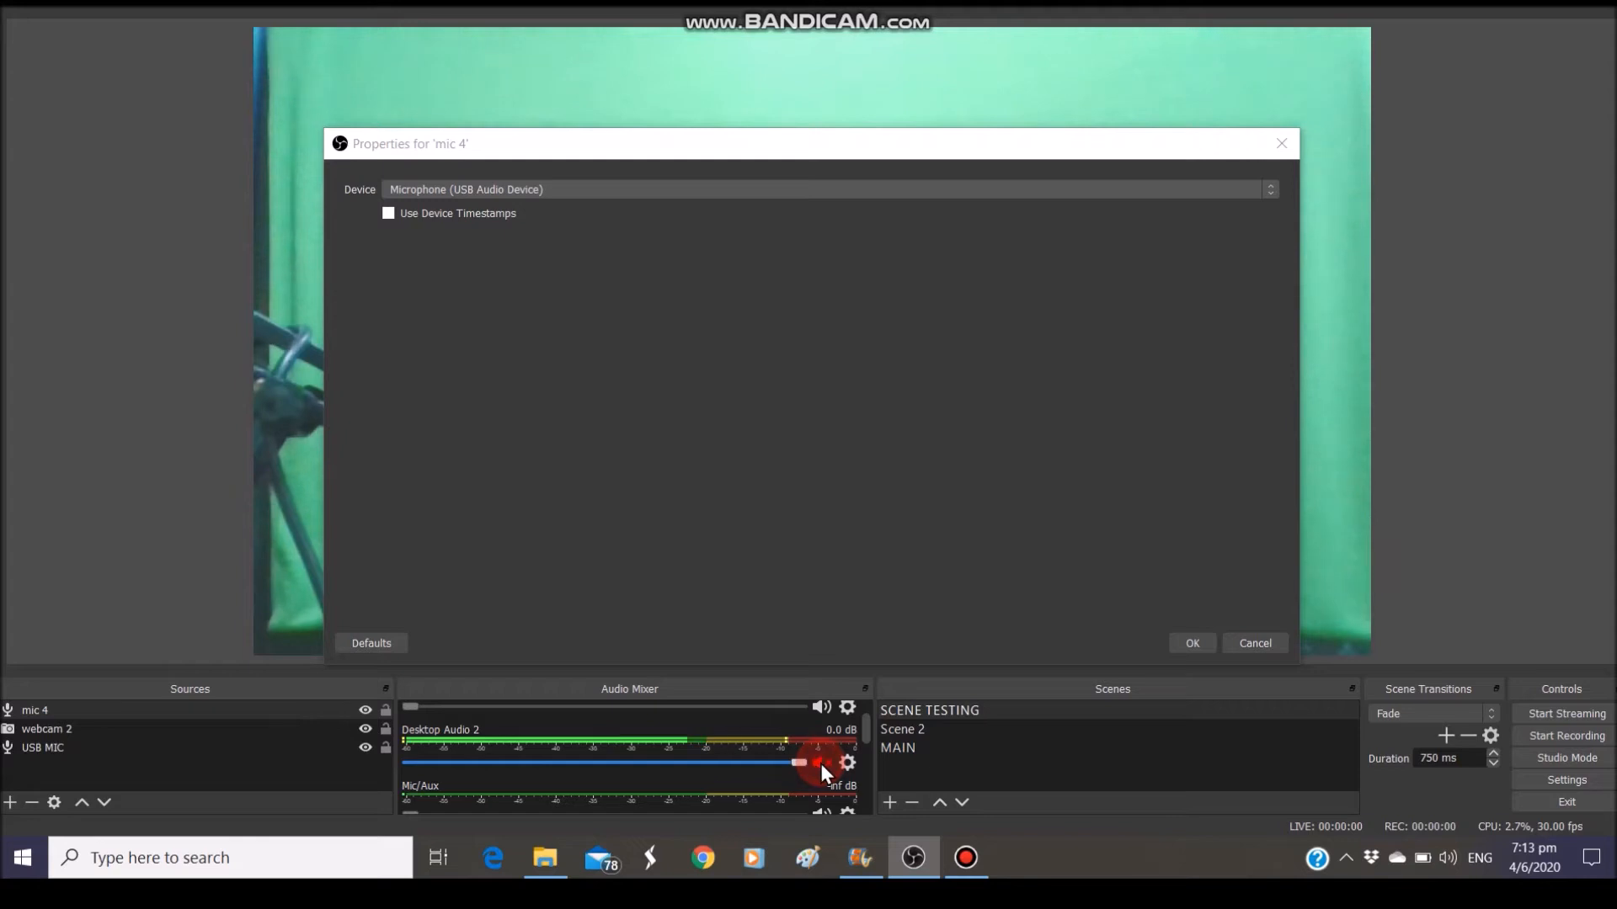
drag(866, 735, 844, 775)
In the Audio Mixer, mute and unmute USB MIC, then mute mic 4
click(820, 790)
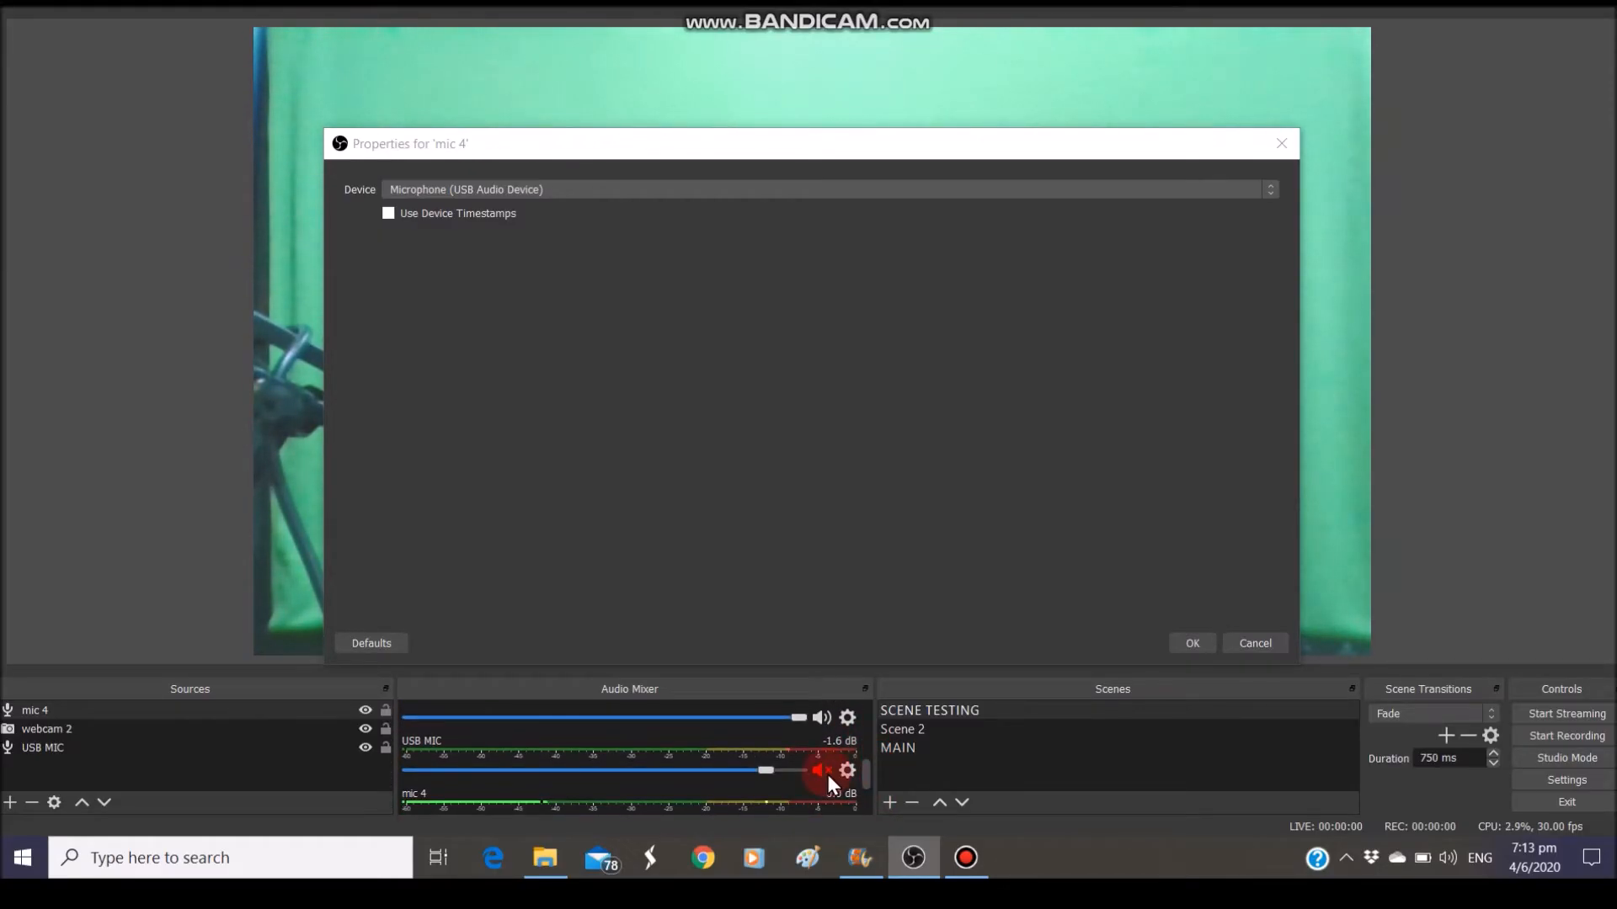
click(823, 770)
click(821, 770)
drag(865, 776, 871, 797)
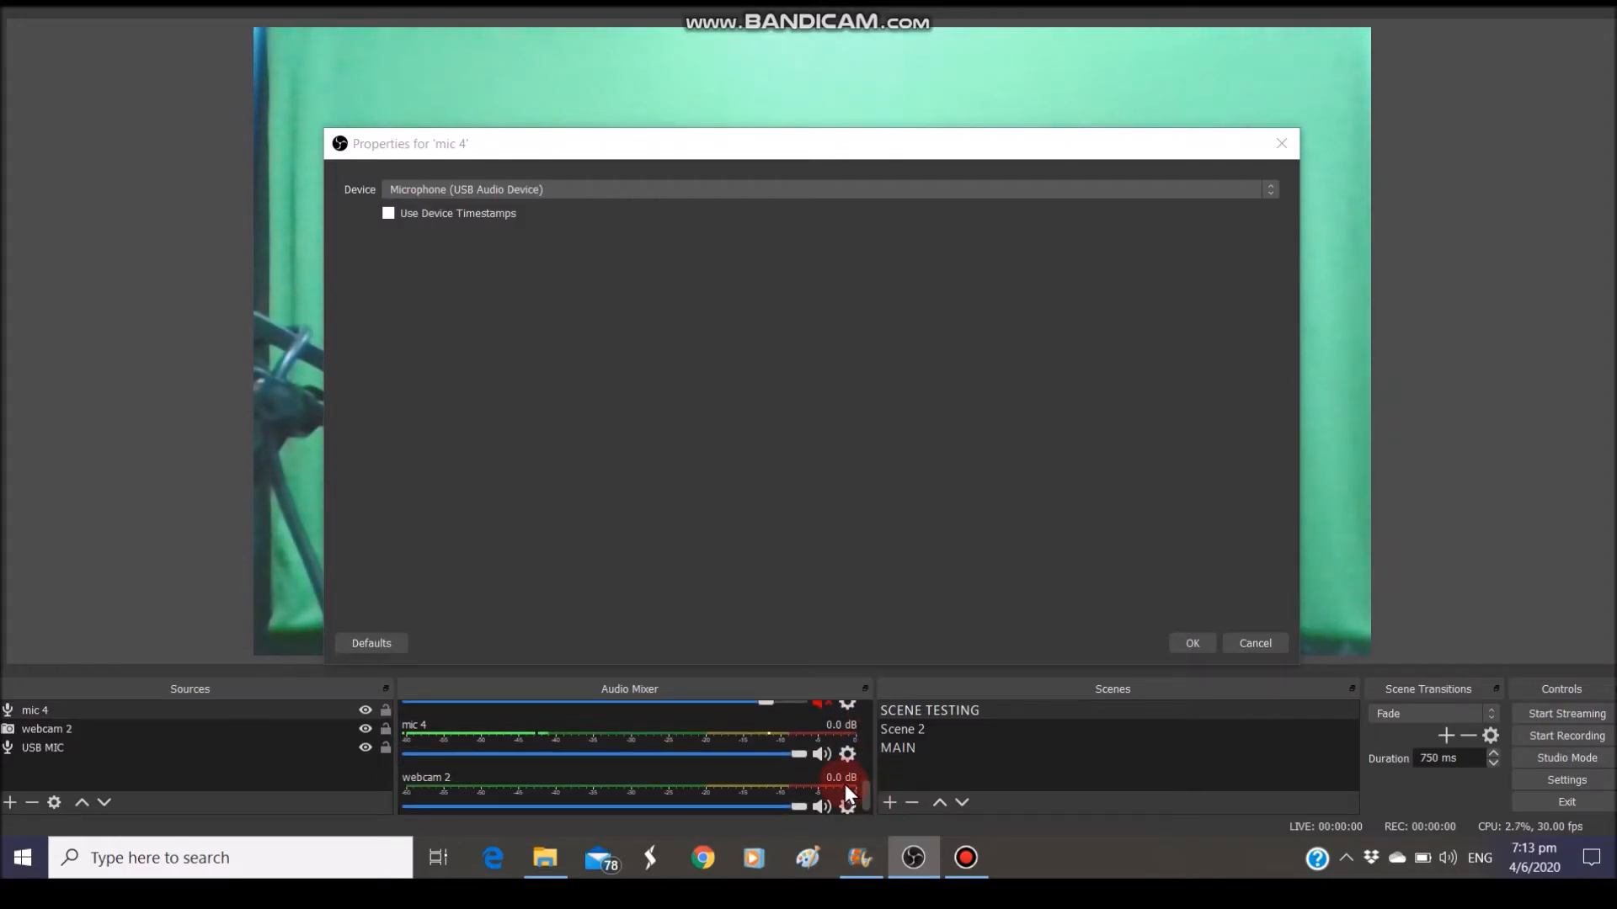
click(851, 756)
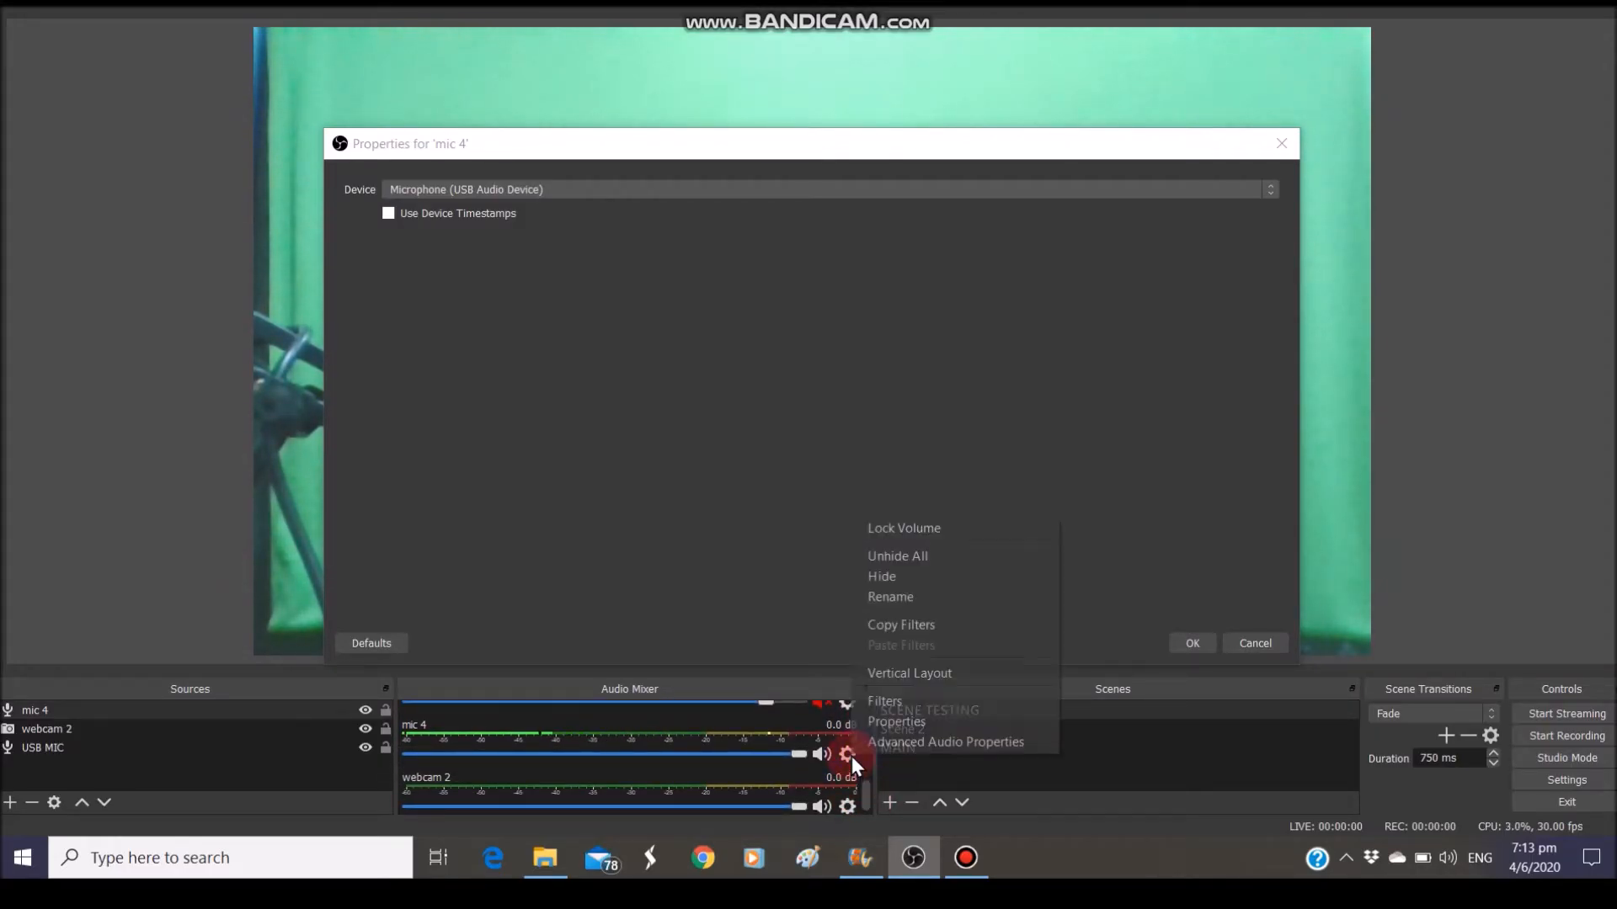
click(848, 753)
click(847, 754)
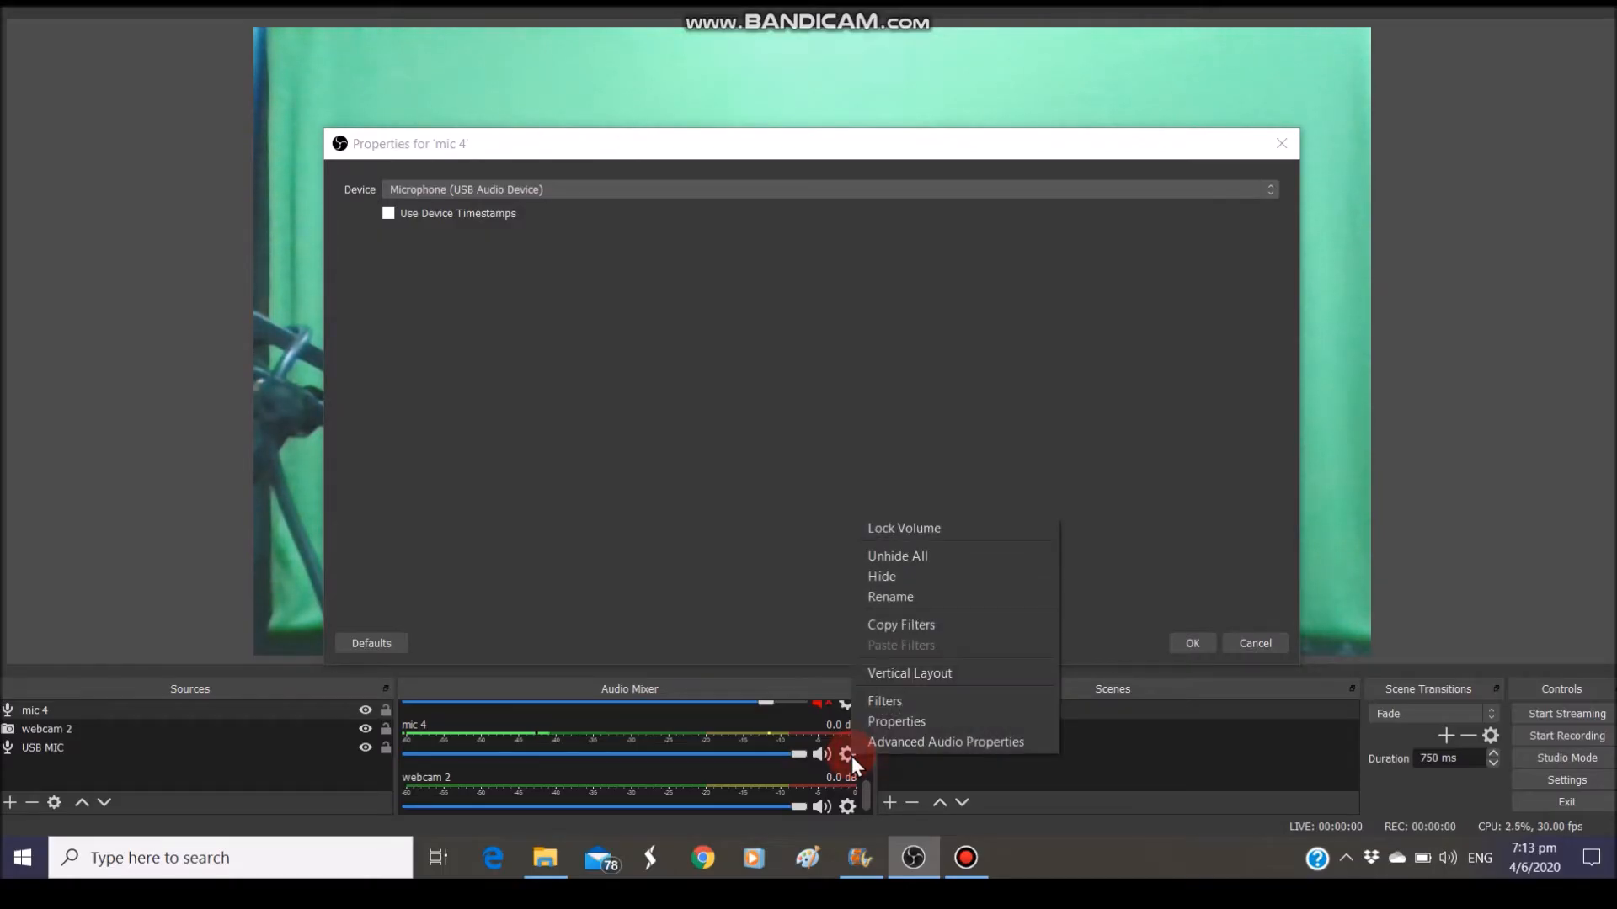
click(829, 707)
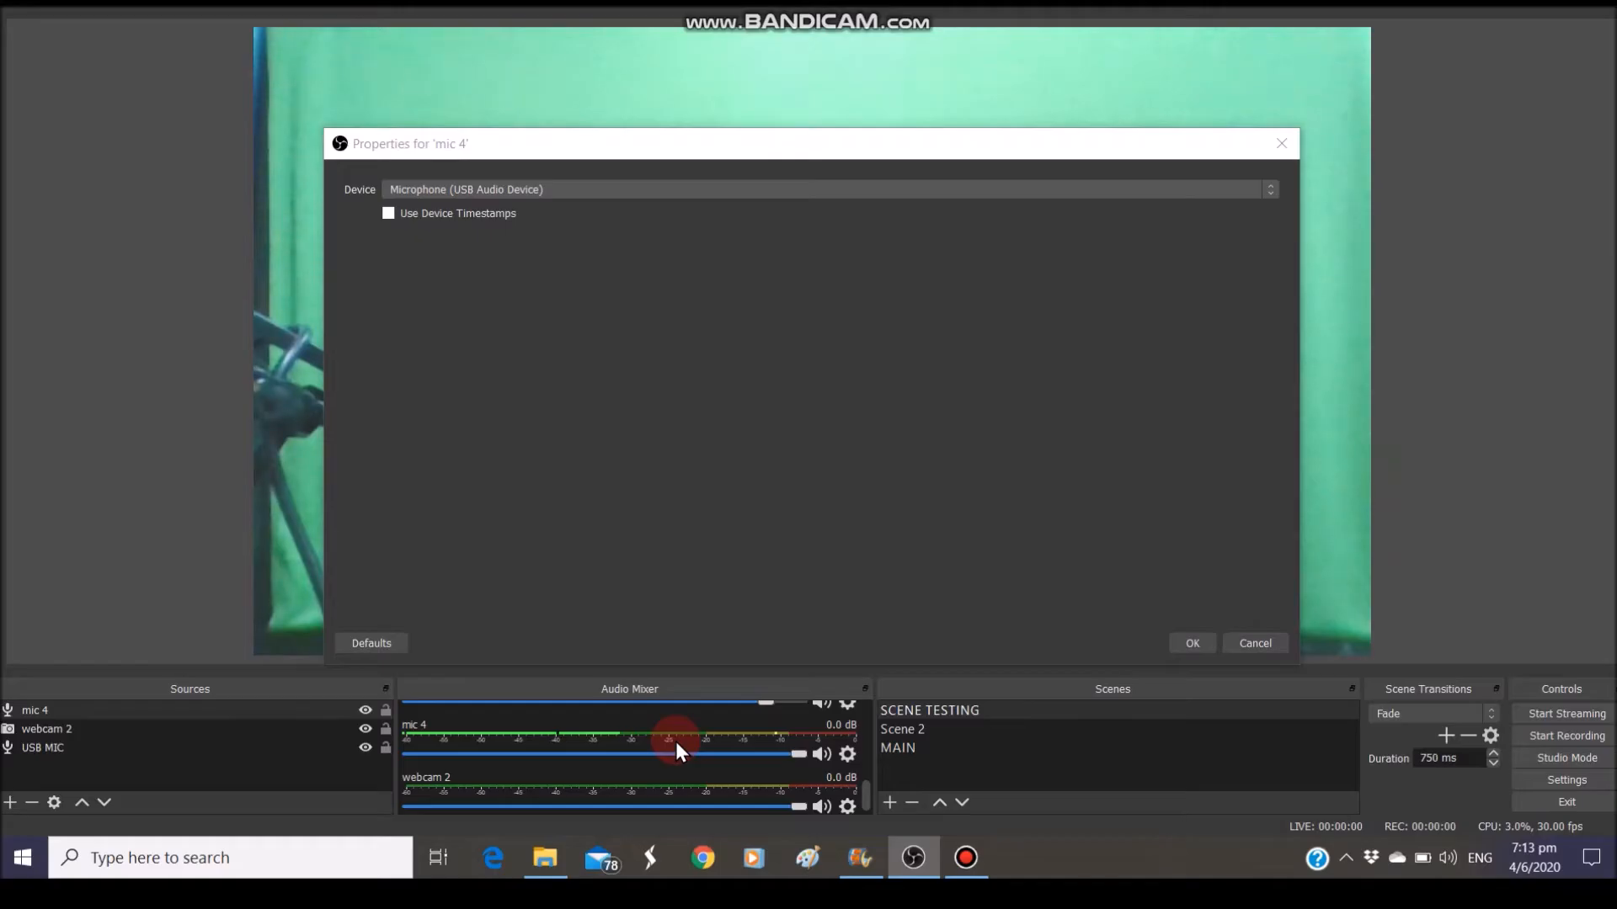
Mute mic 4 and switch its monitoring to Monitor Only (mute output) in Advanced Audio Properties
click(818, 704)
click(847, 754)
click(908, 741)
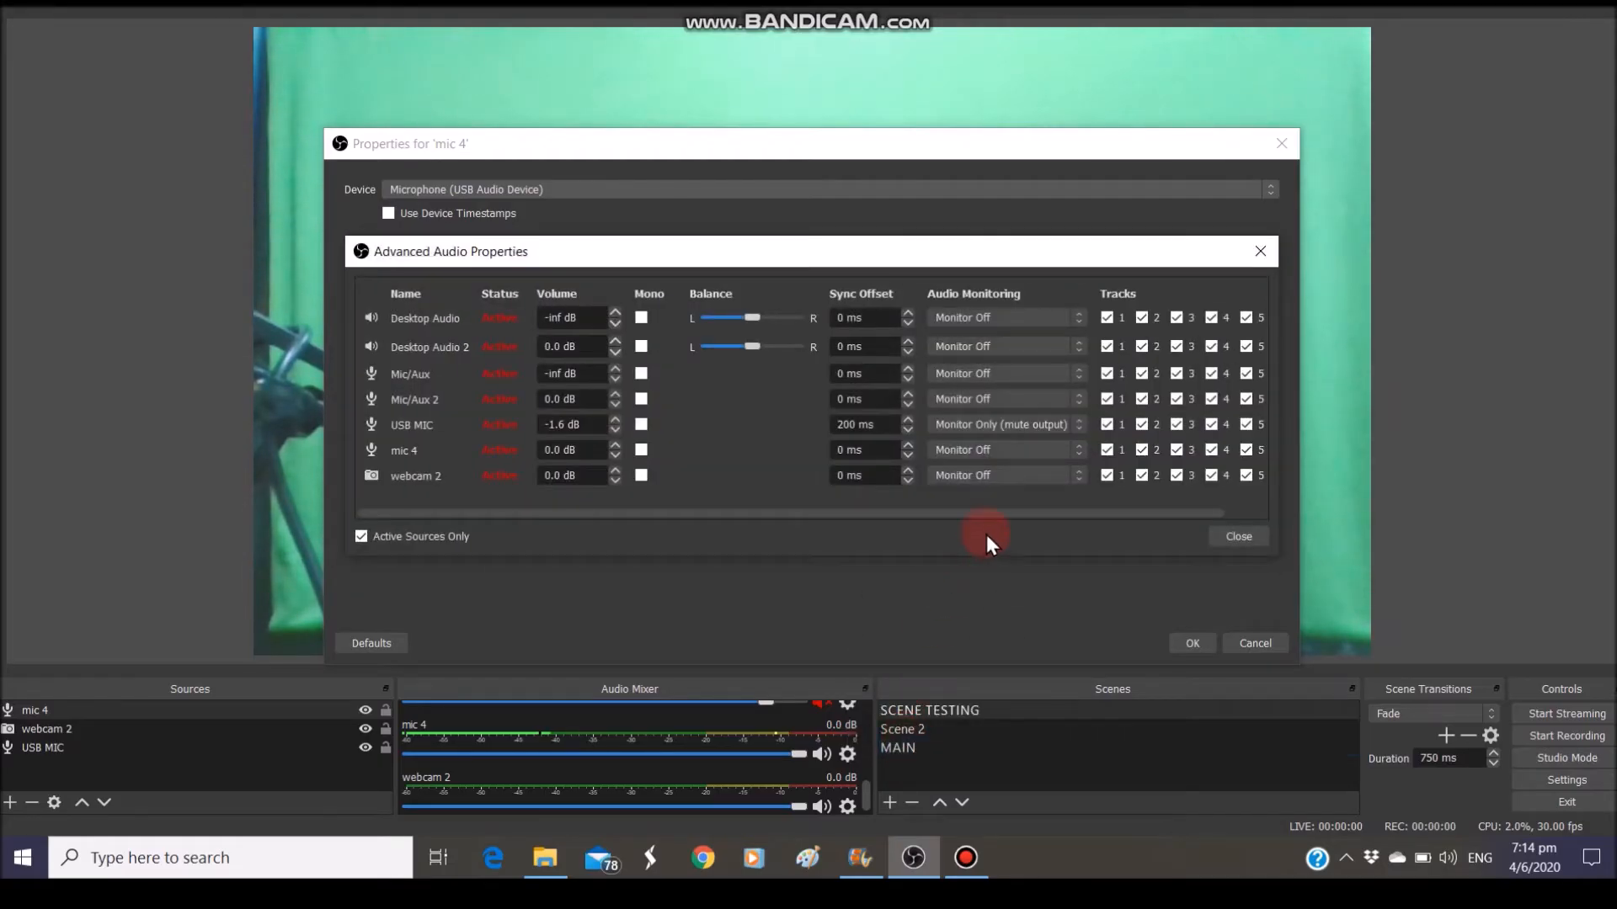
click(1079, 451)
click(1059, 482)
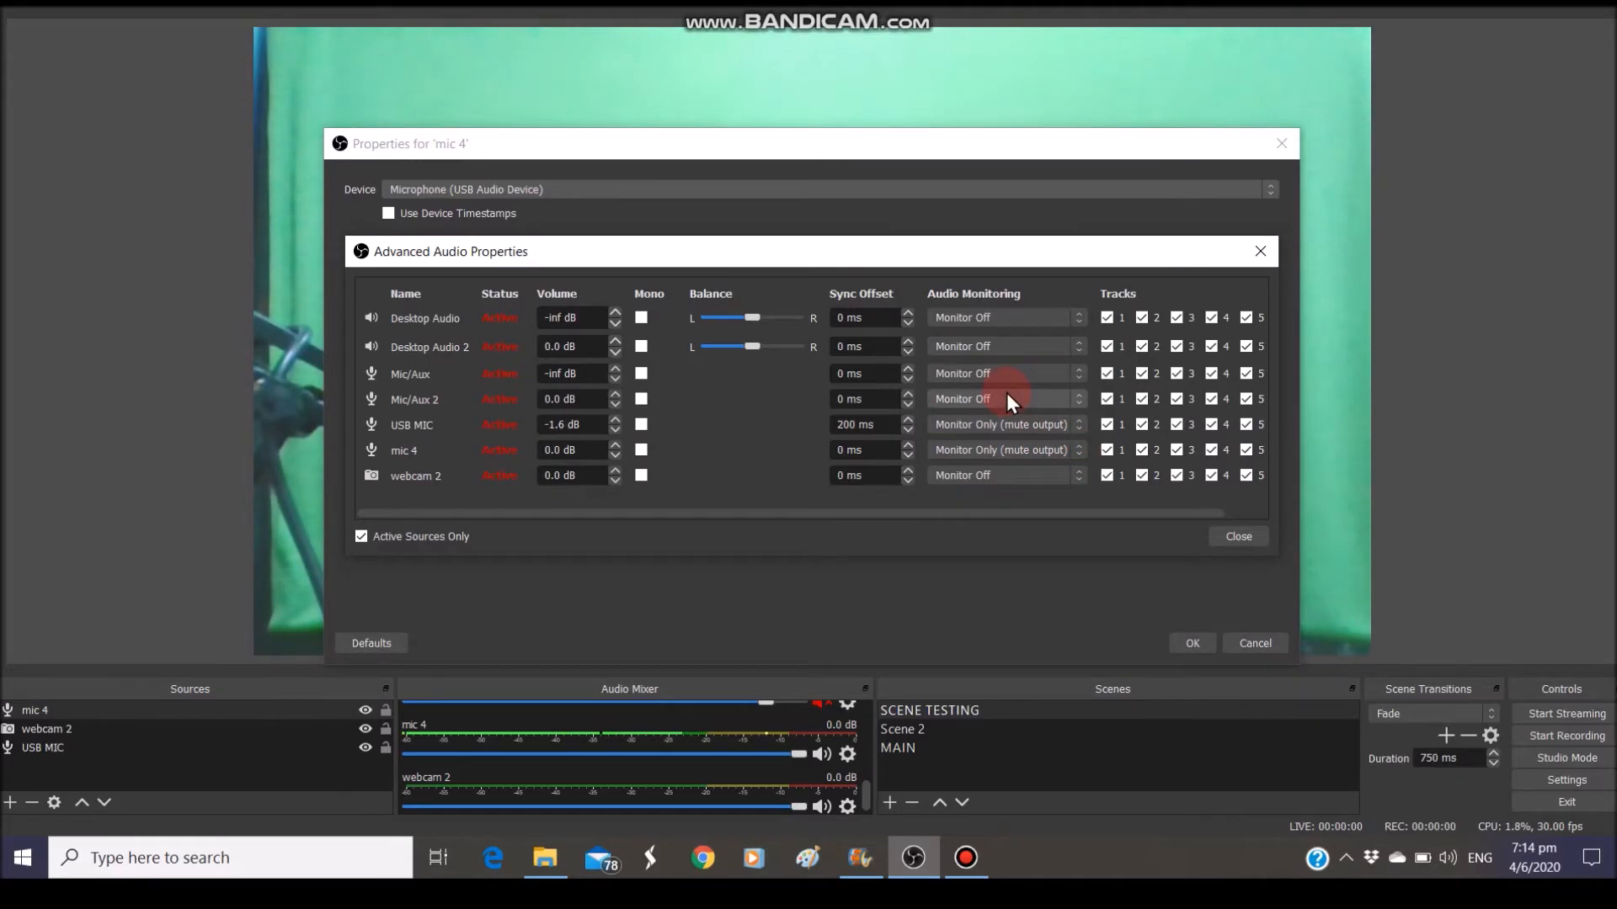
drag(1029, 147, 695, 341)
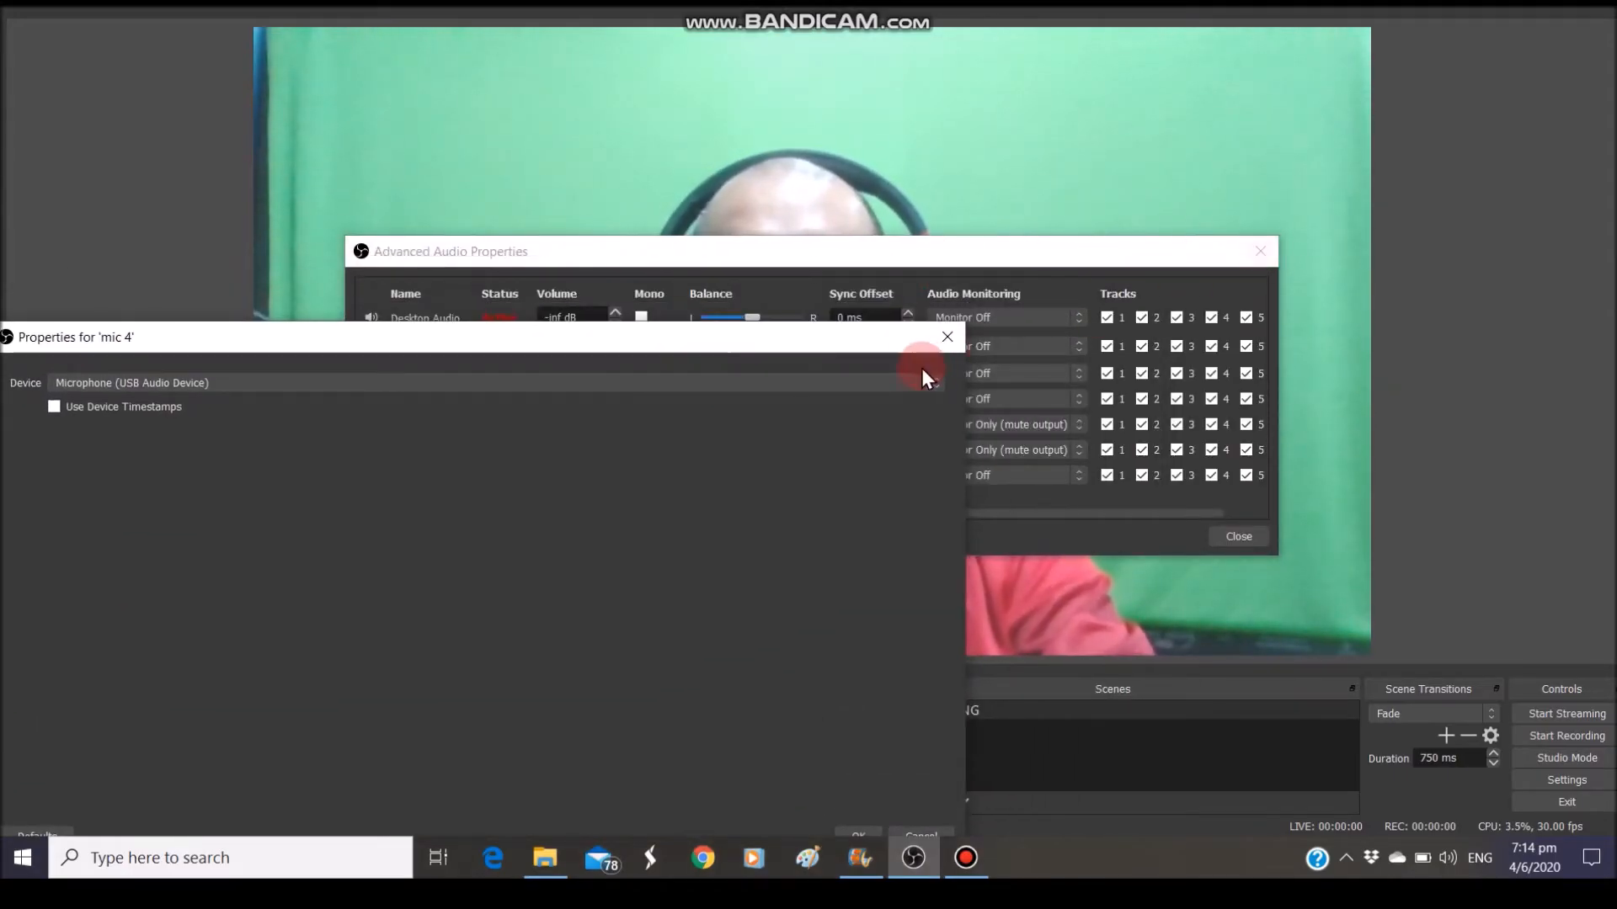
Back out of the Settings Changed prompt and cancel the mic 4 Properties window
click(948, 337)
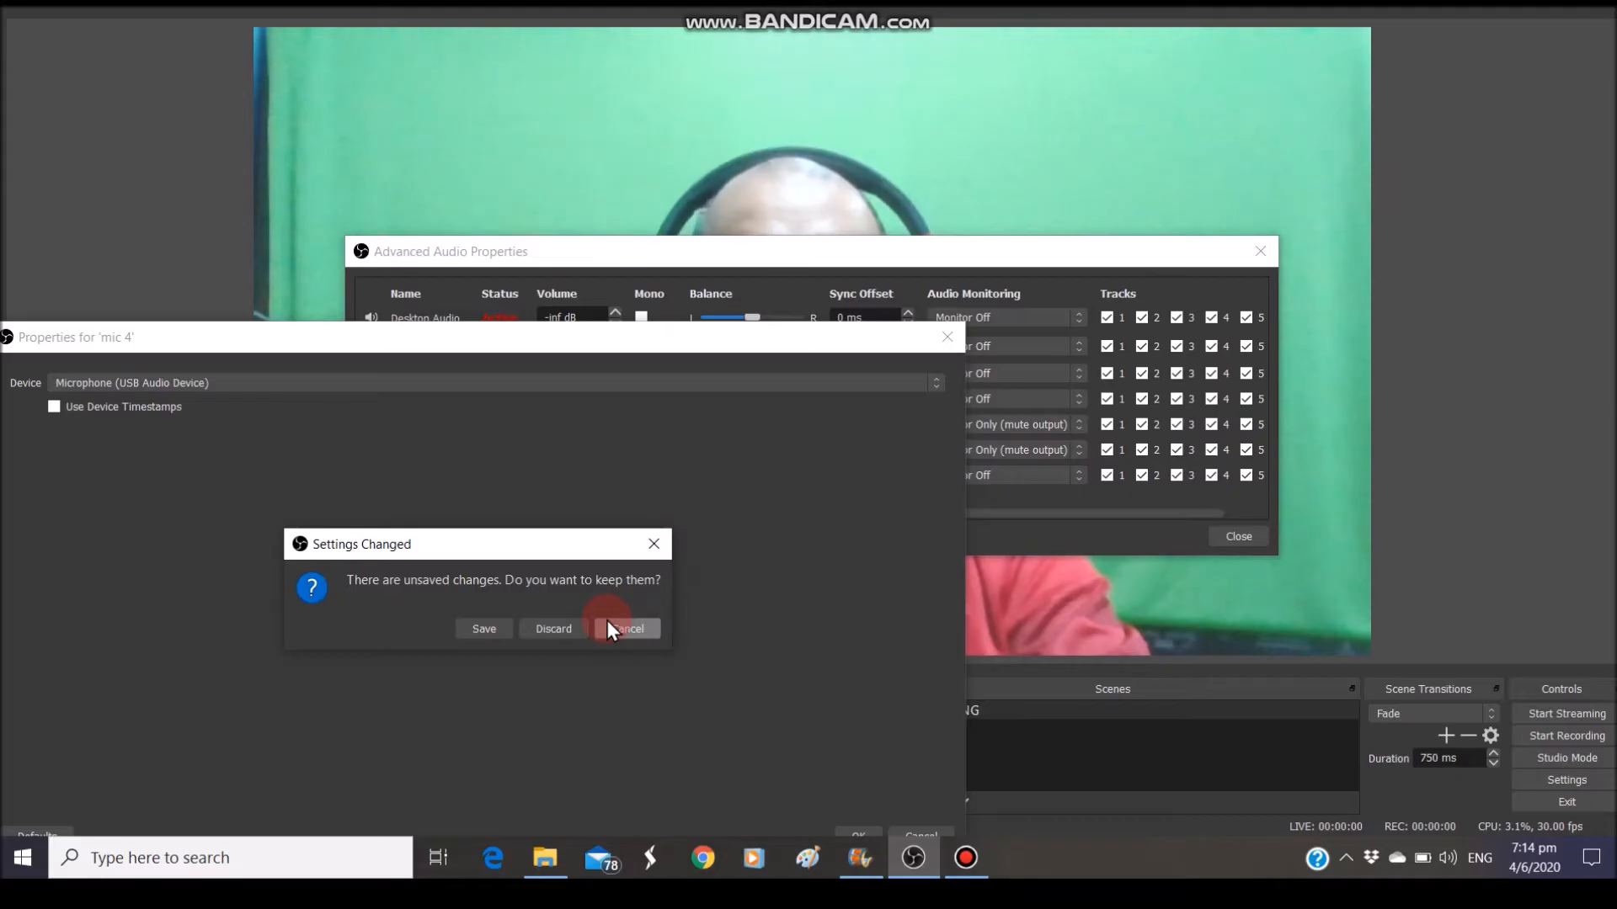
click(947, 339)
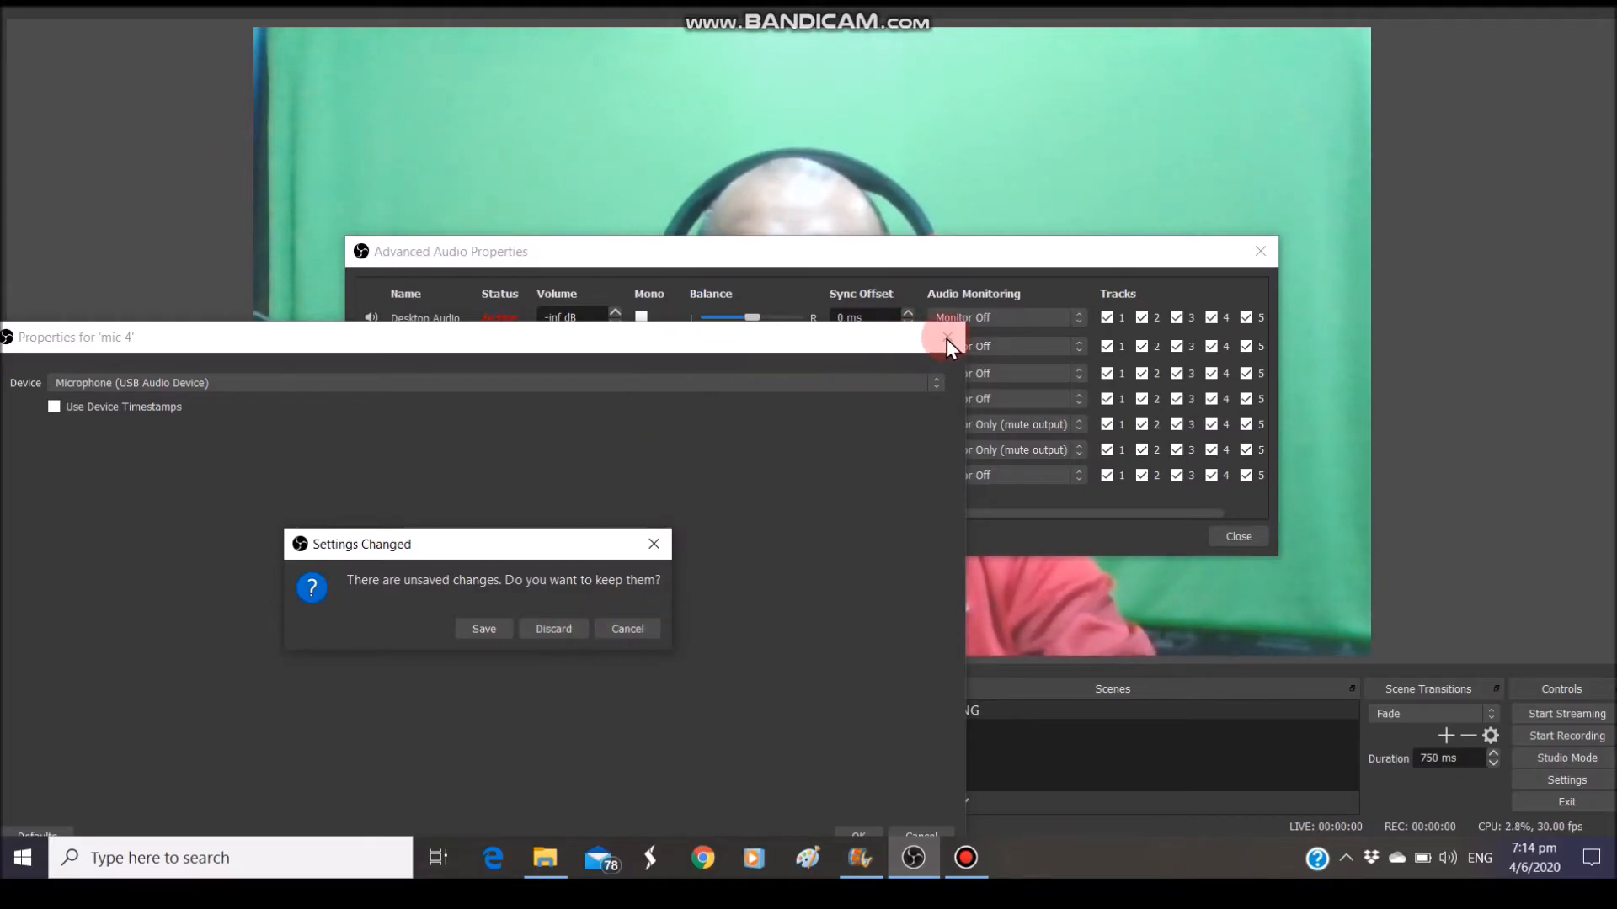
click(633, 631)
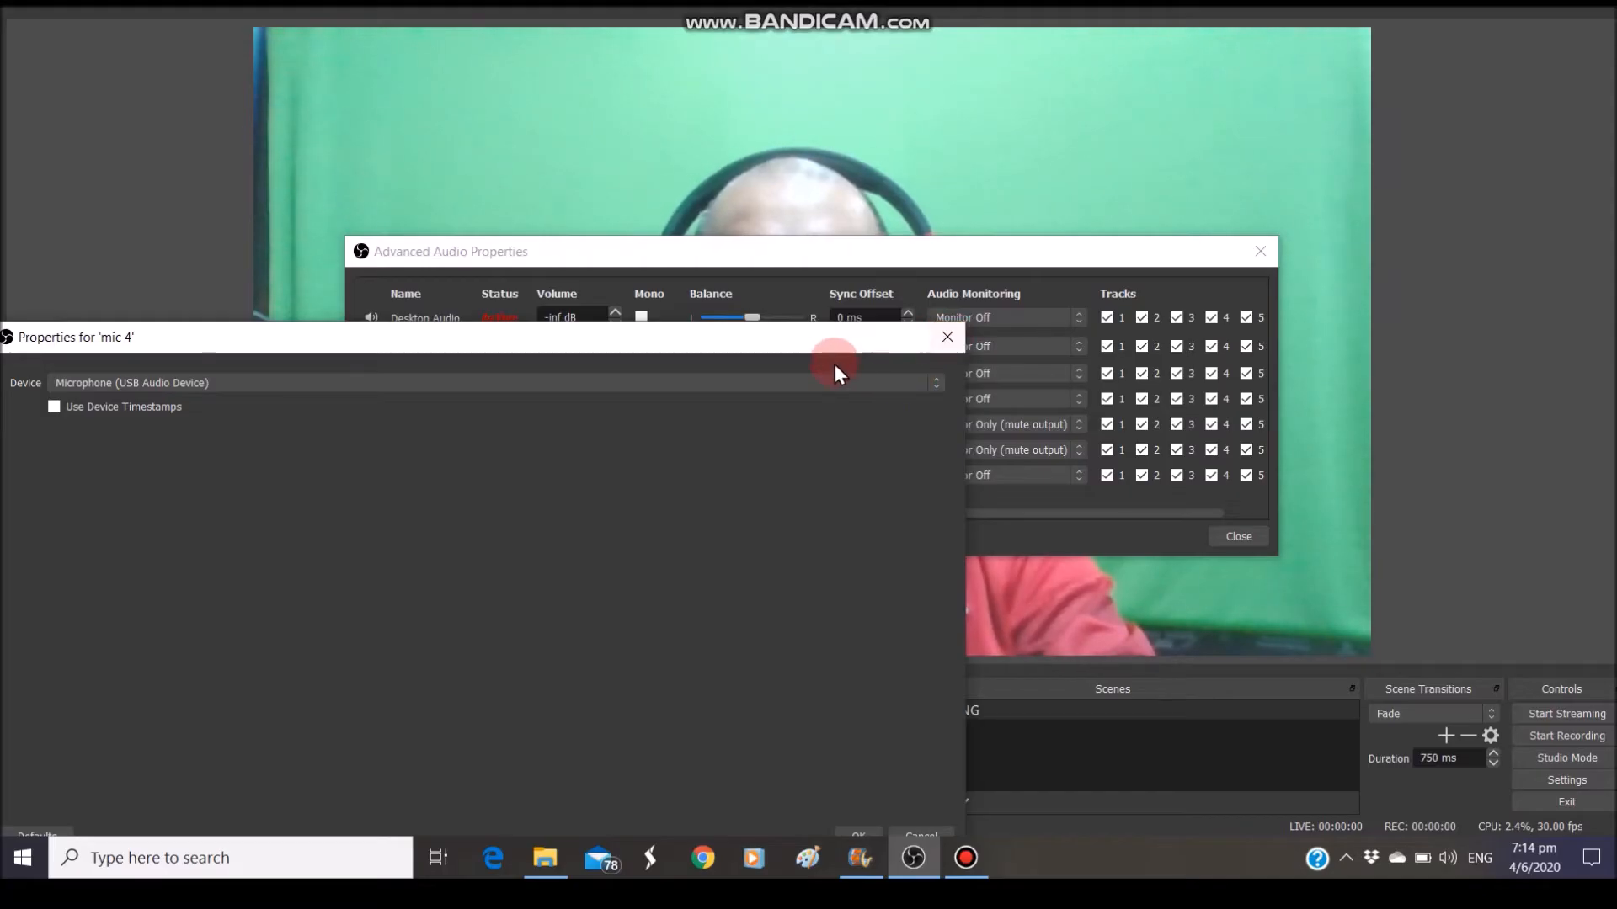
drag(826, 342, 1033, 220)
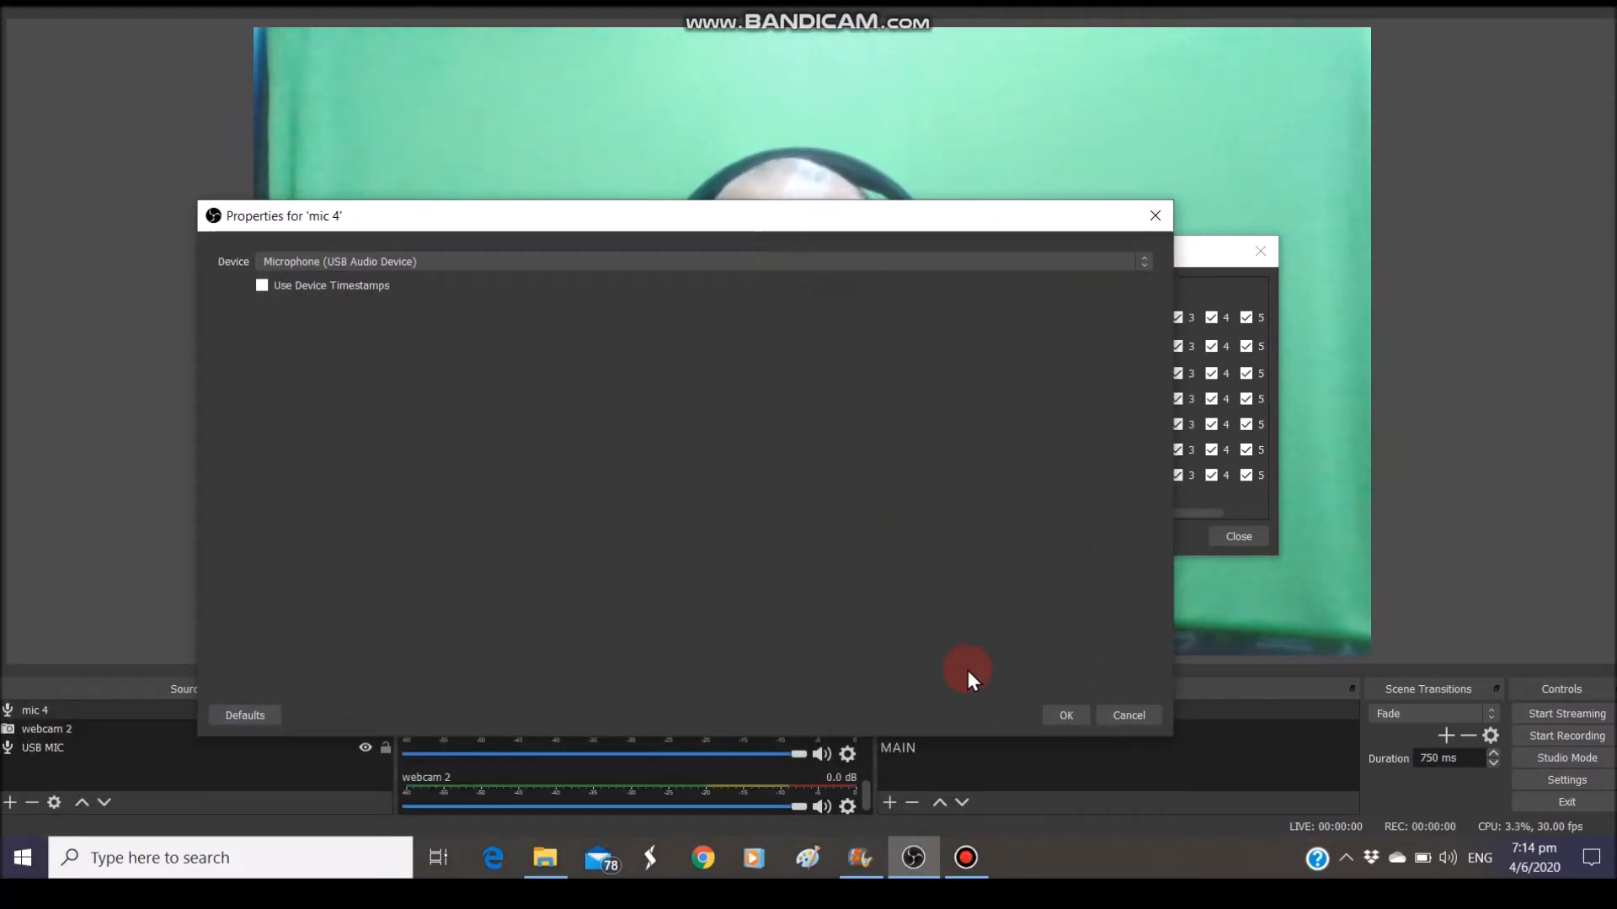
click(1117, 718)
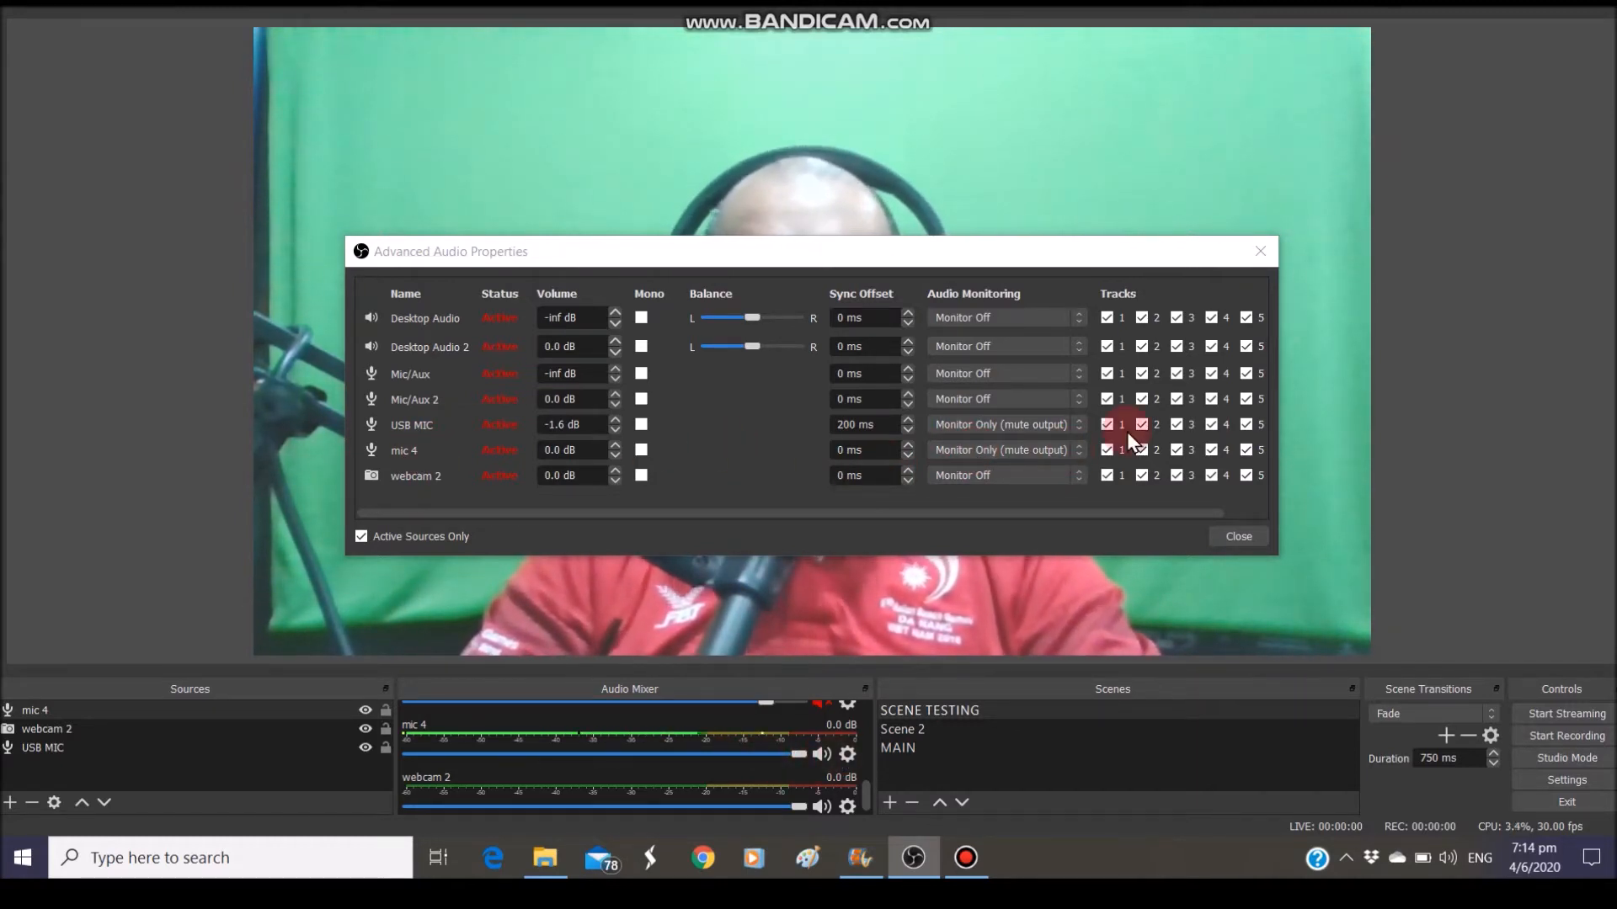
Reopen mic 4's Advanced Audio Properties, verify monitoring stays Monitor Only (mute output), then close it
click(1261, 252)
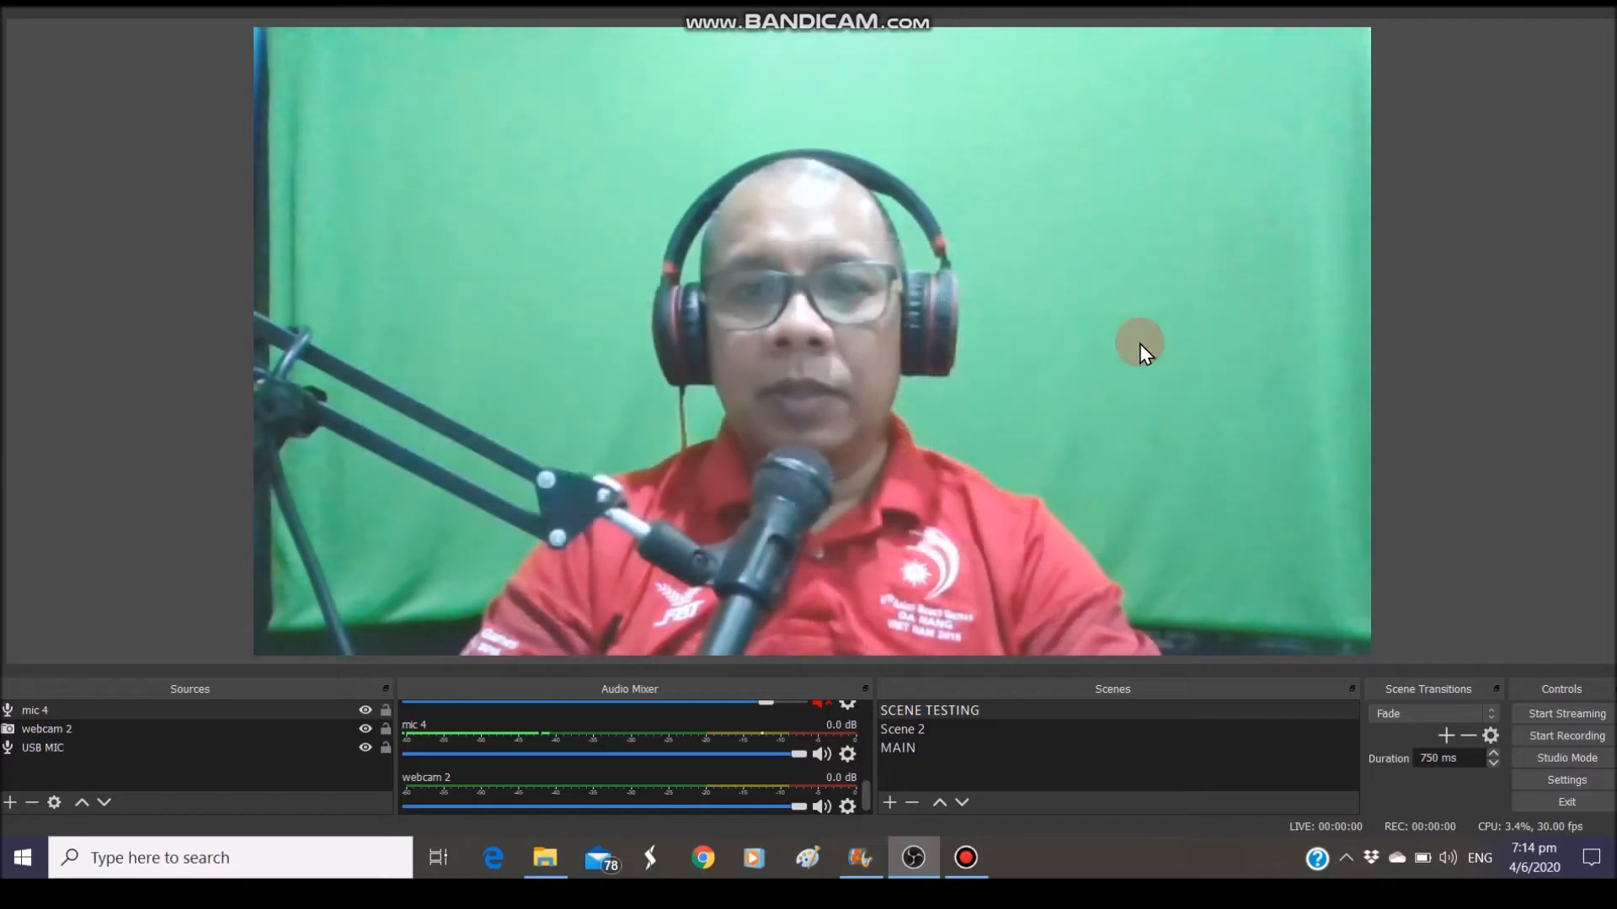
click(848, 754)
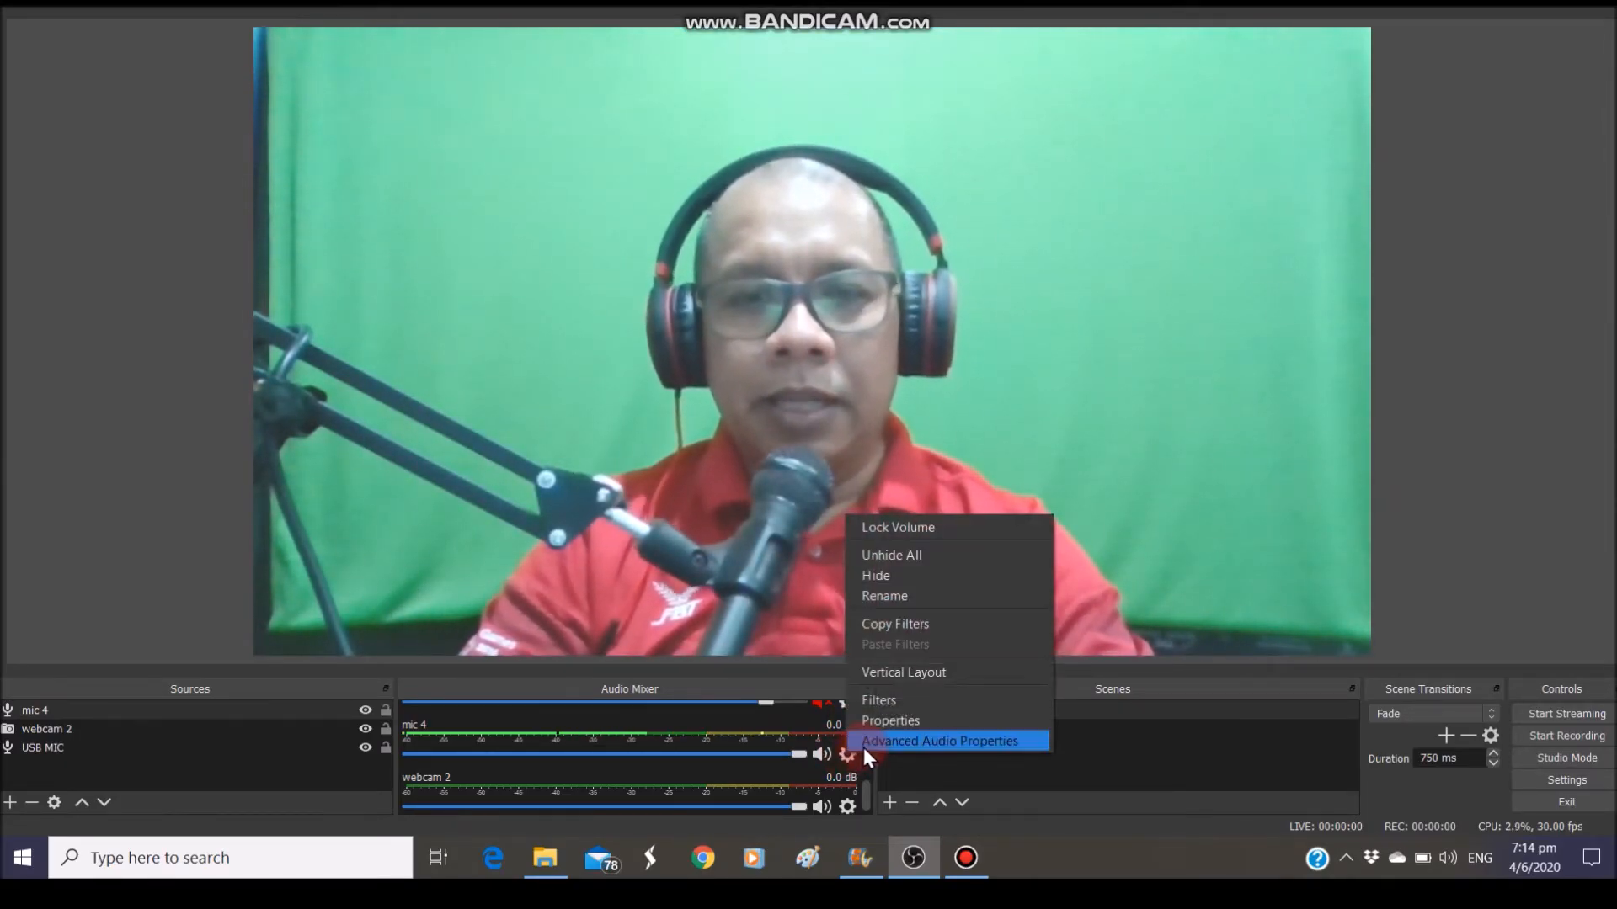
click(866, 746)
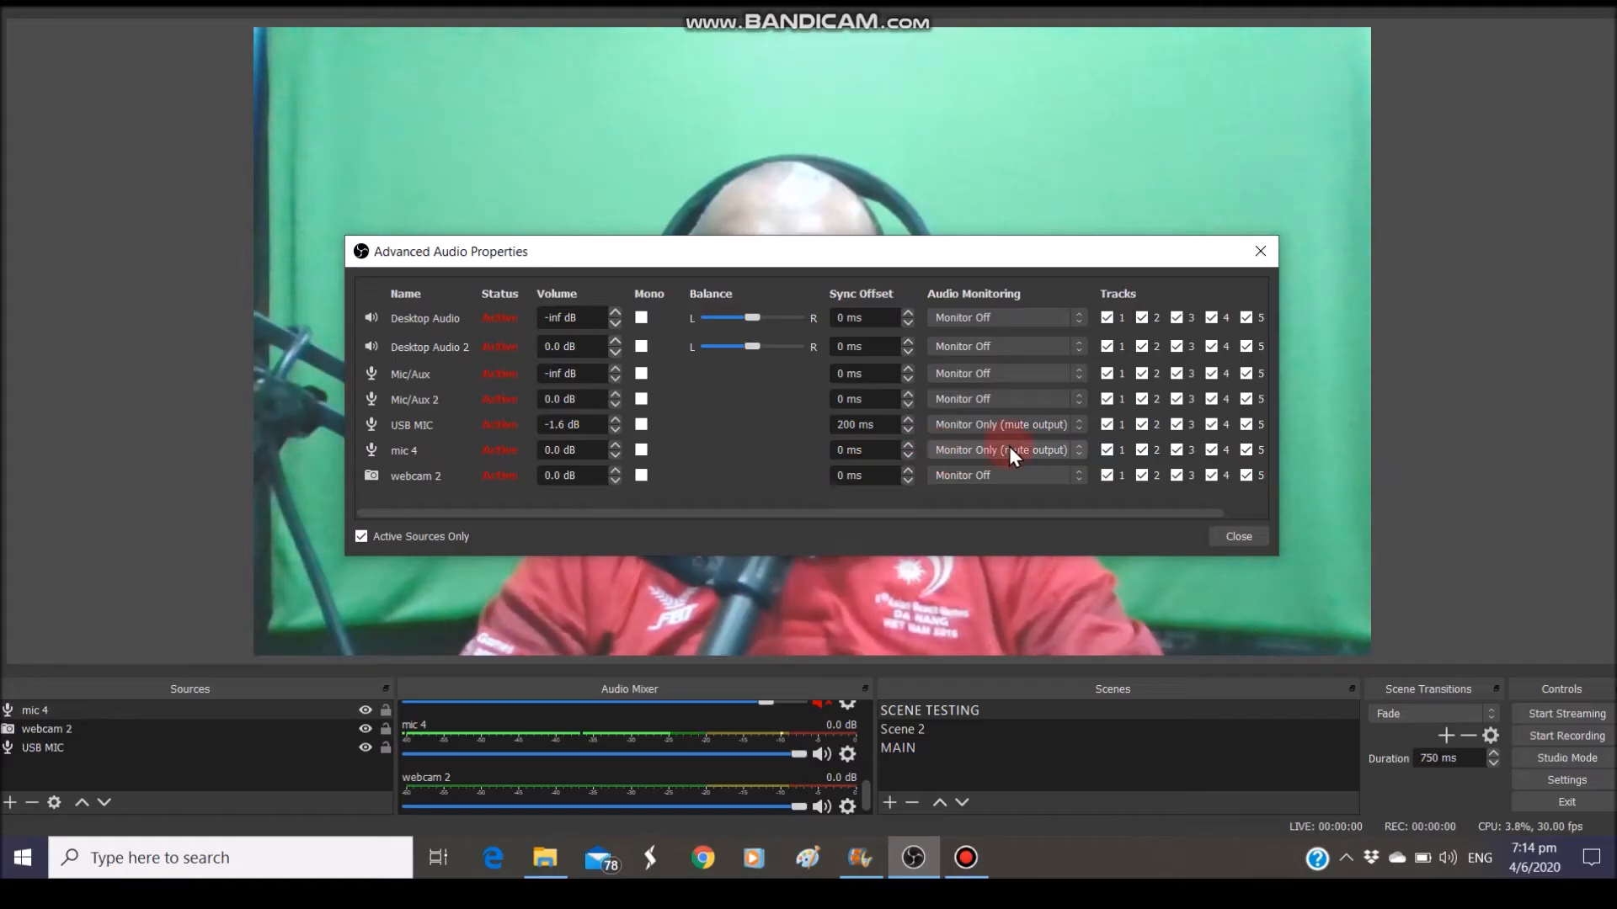
click(1078, 450)
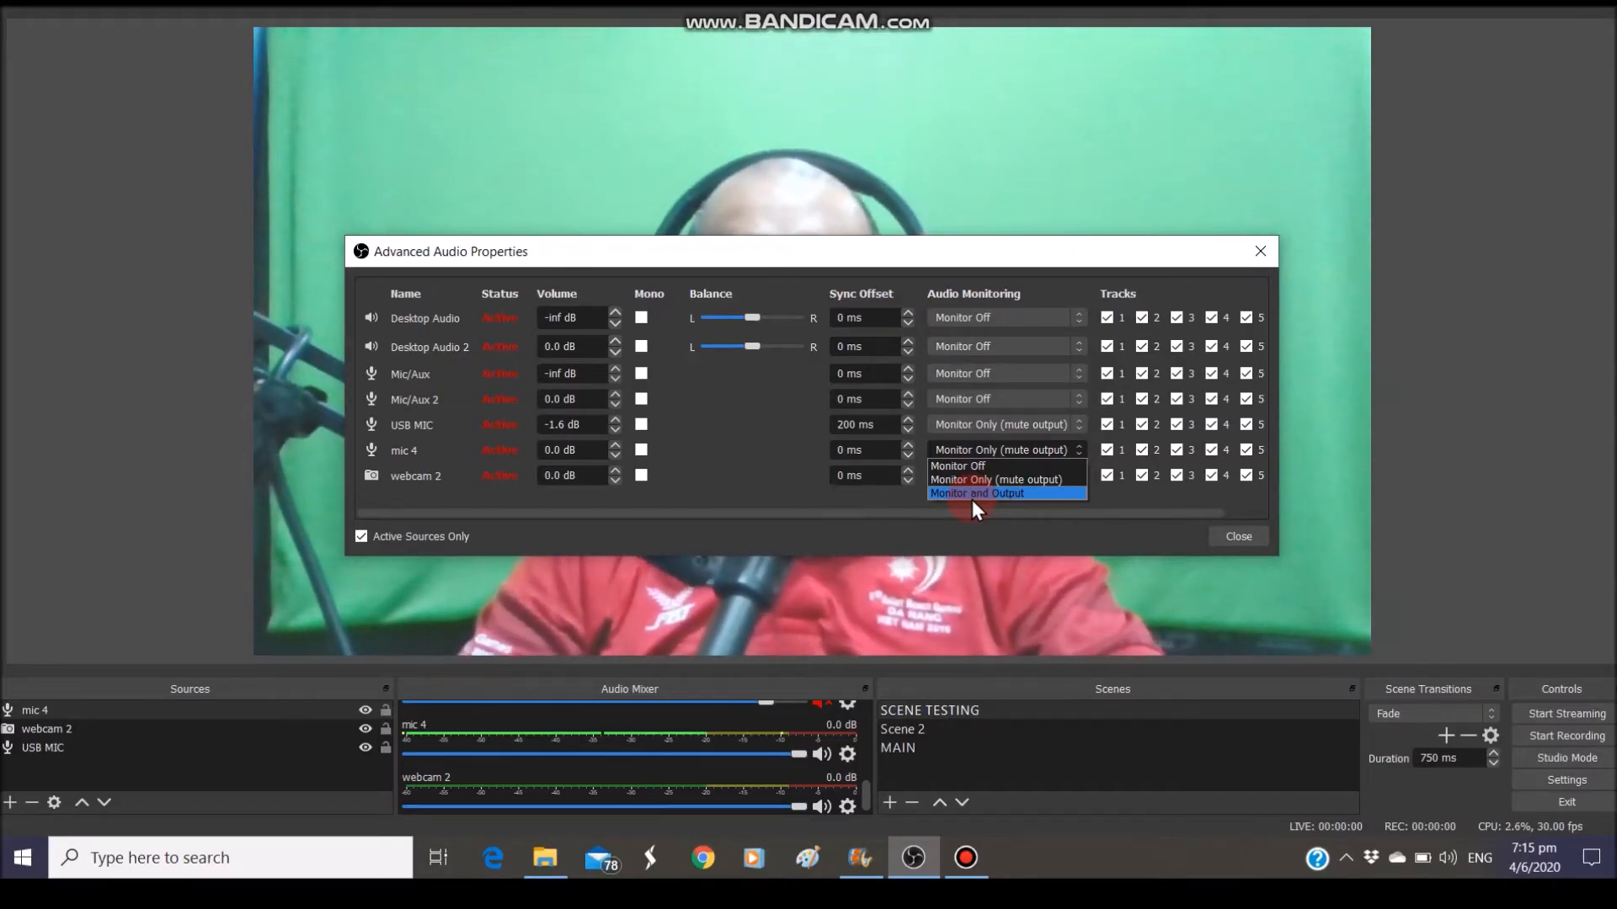
click(896, 529)
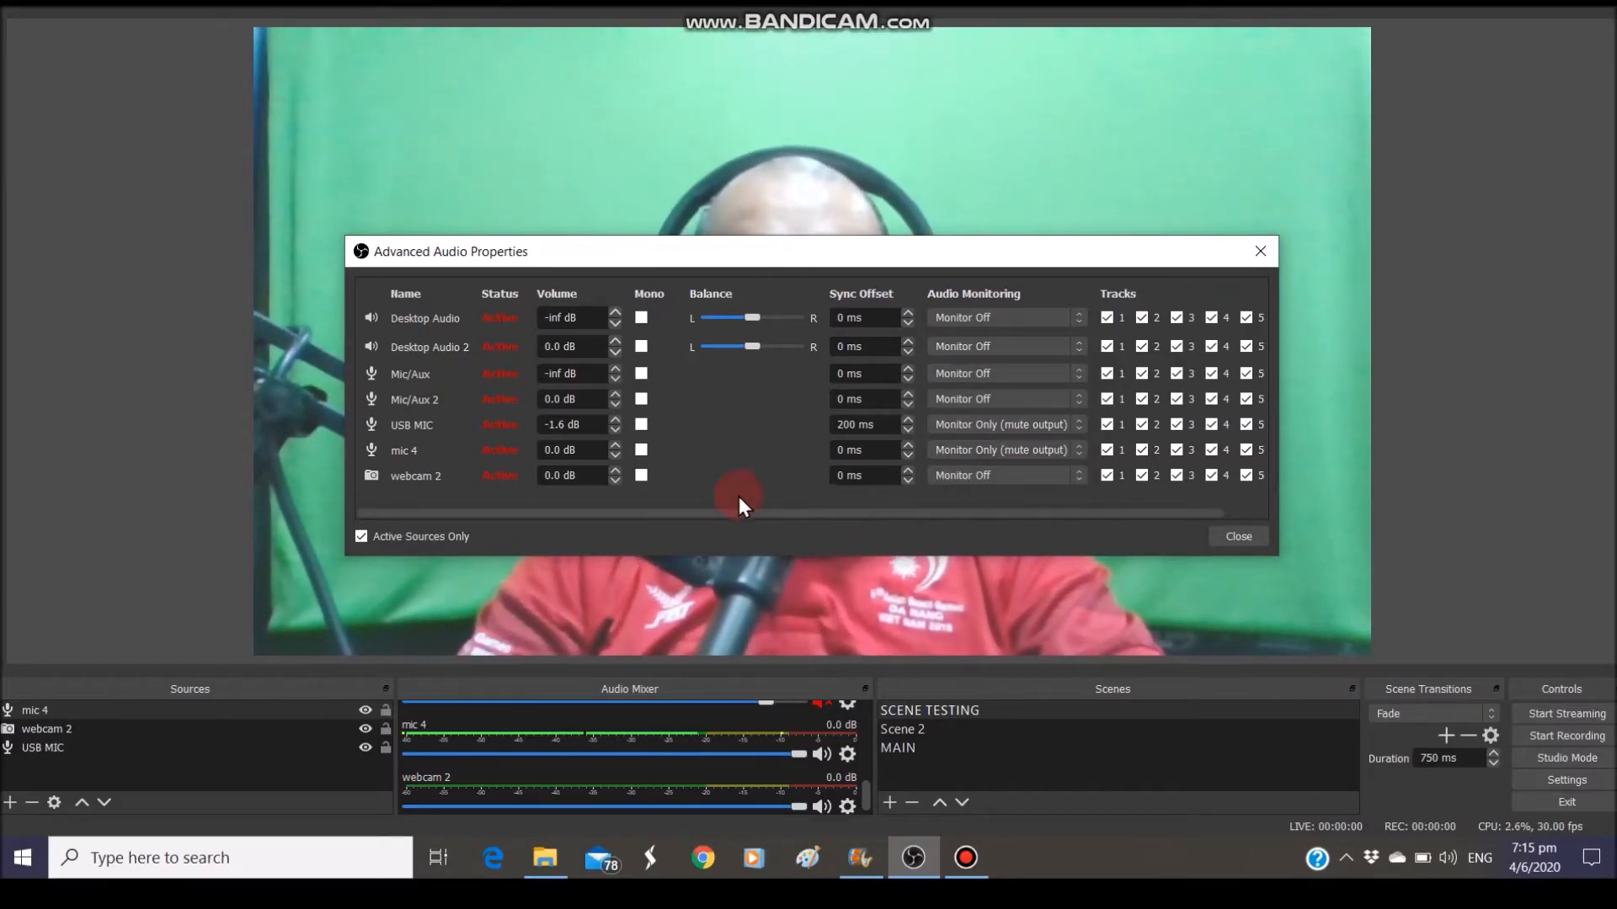
click(1246, 538)
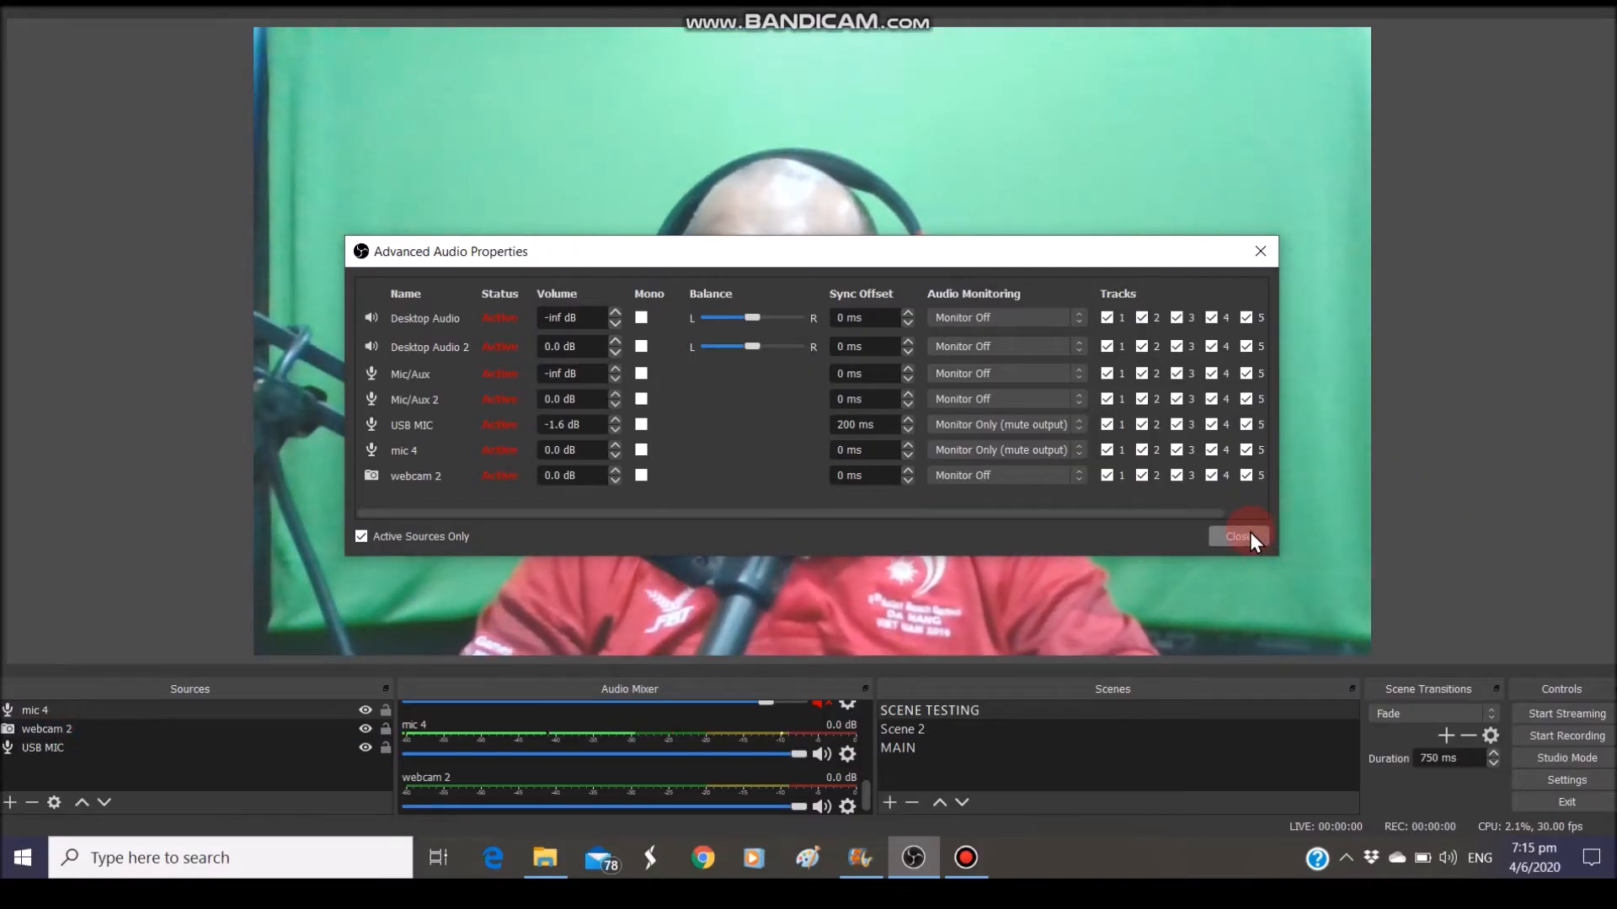
click(38, 710)
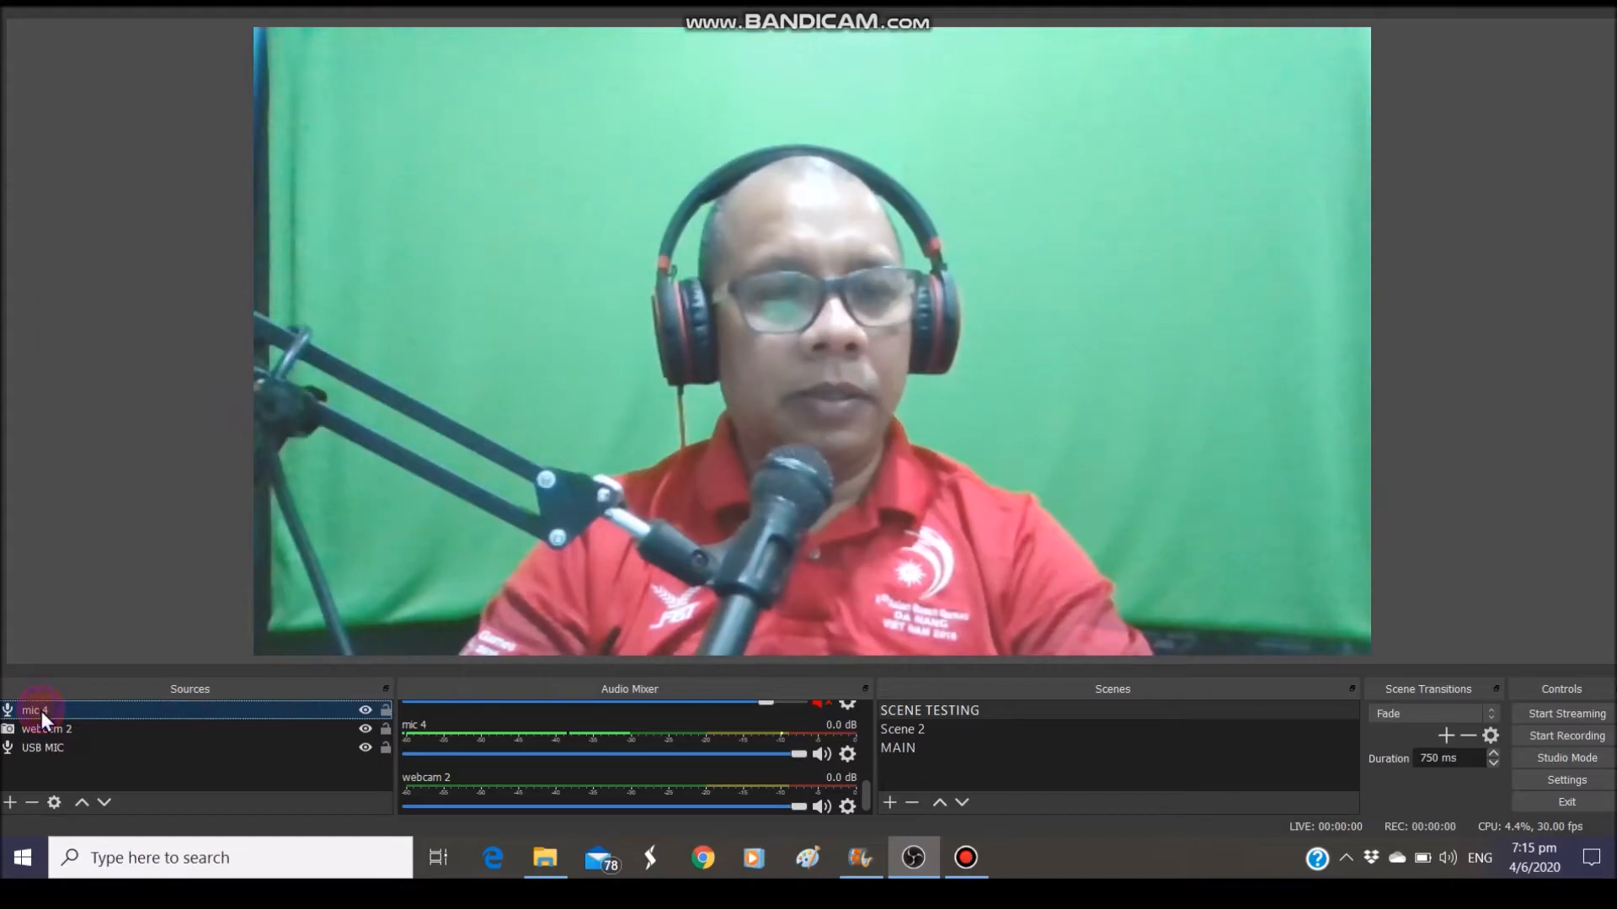
Unmute the mic 4 audio and select the webcam 2 source
right_click(40, 711)
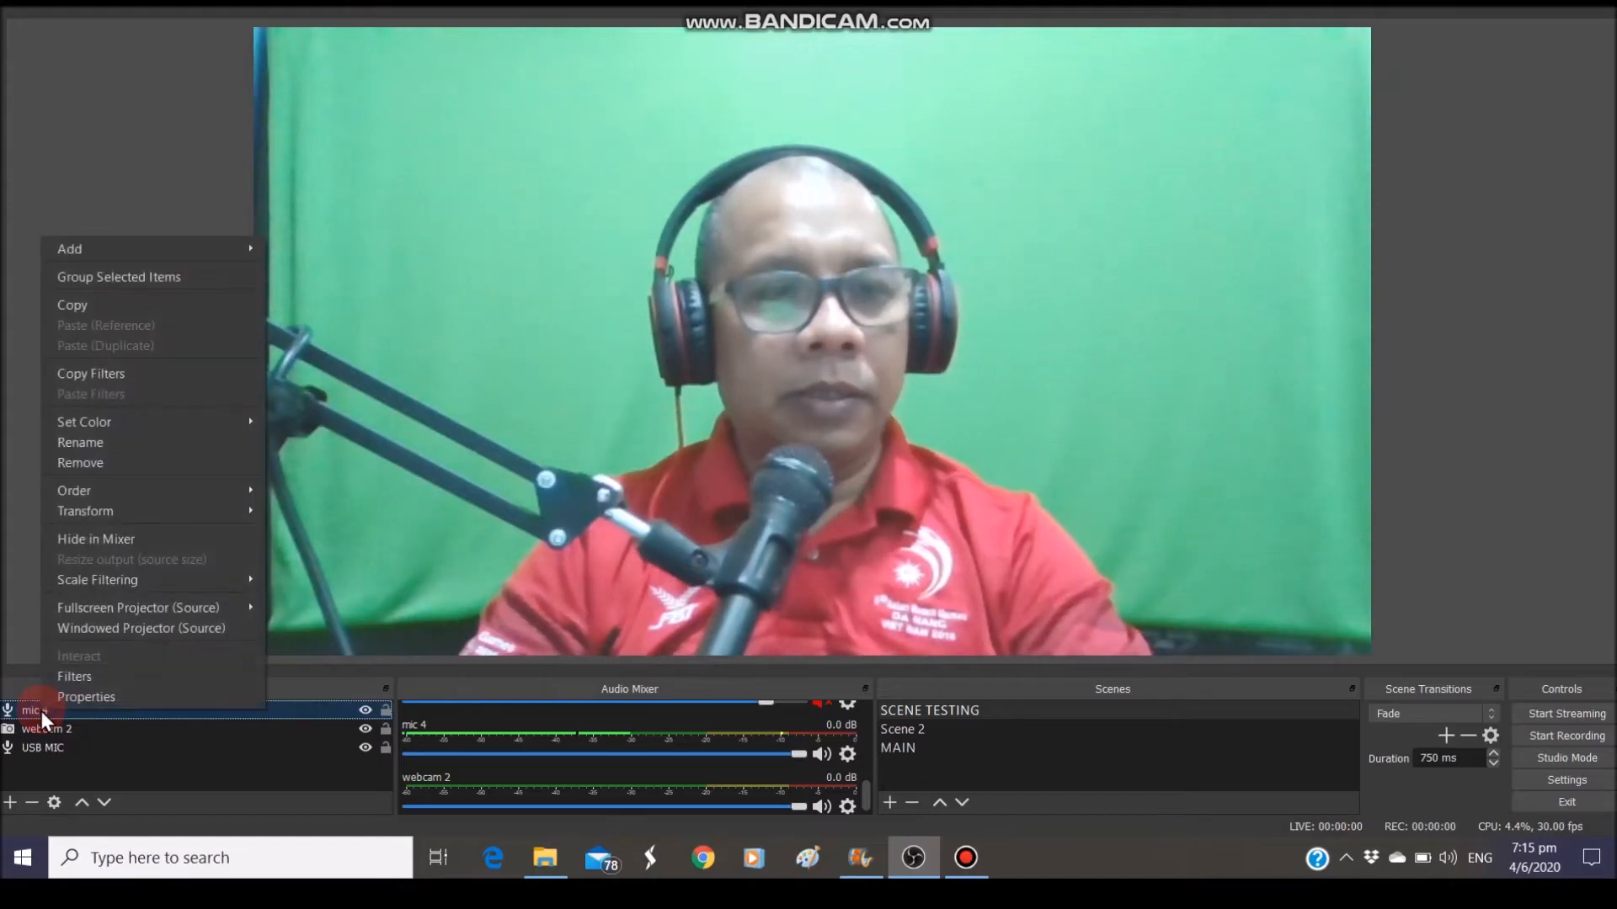
click(829, 705)
click(824, 705)
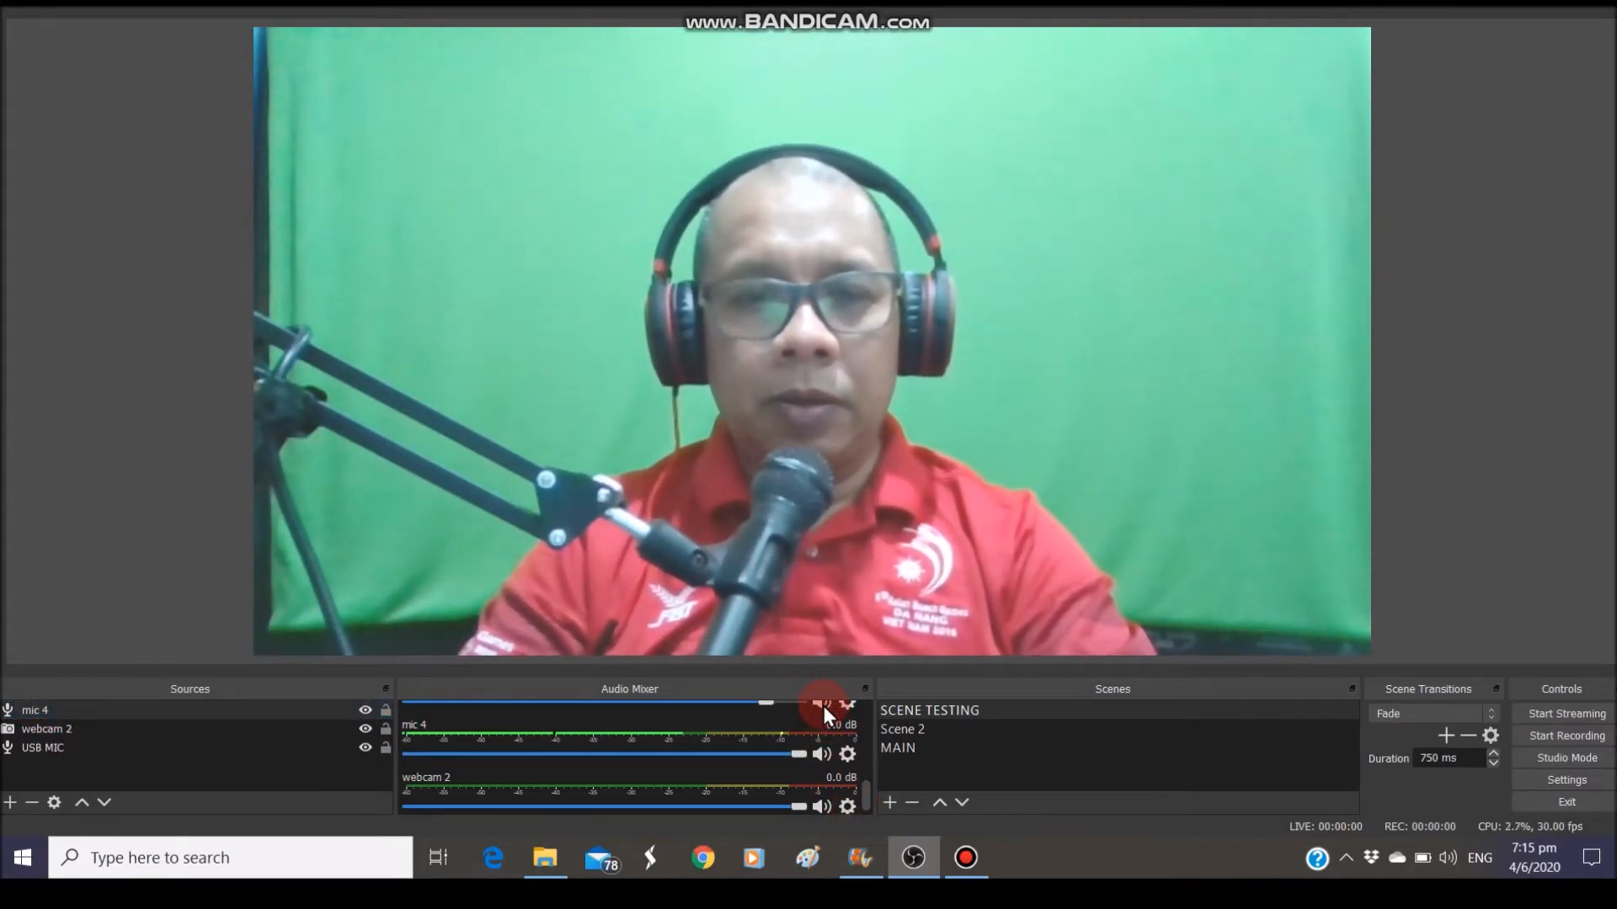
click(103, 726)
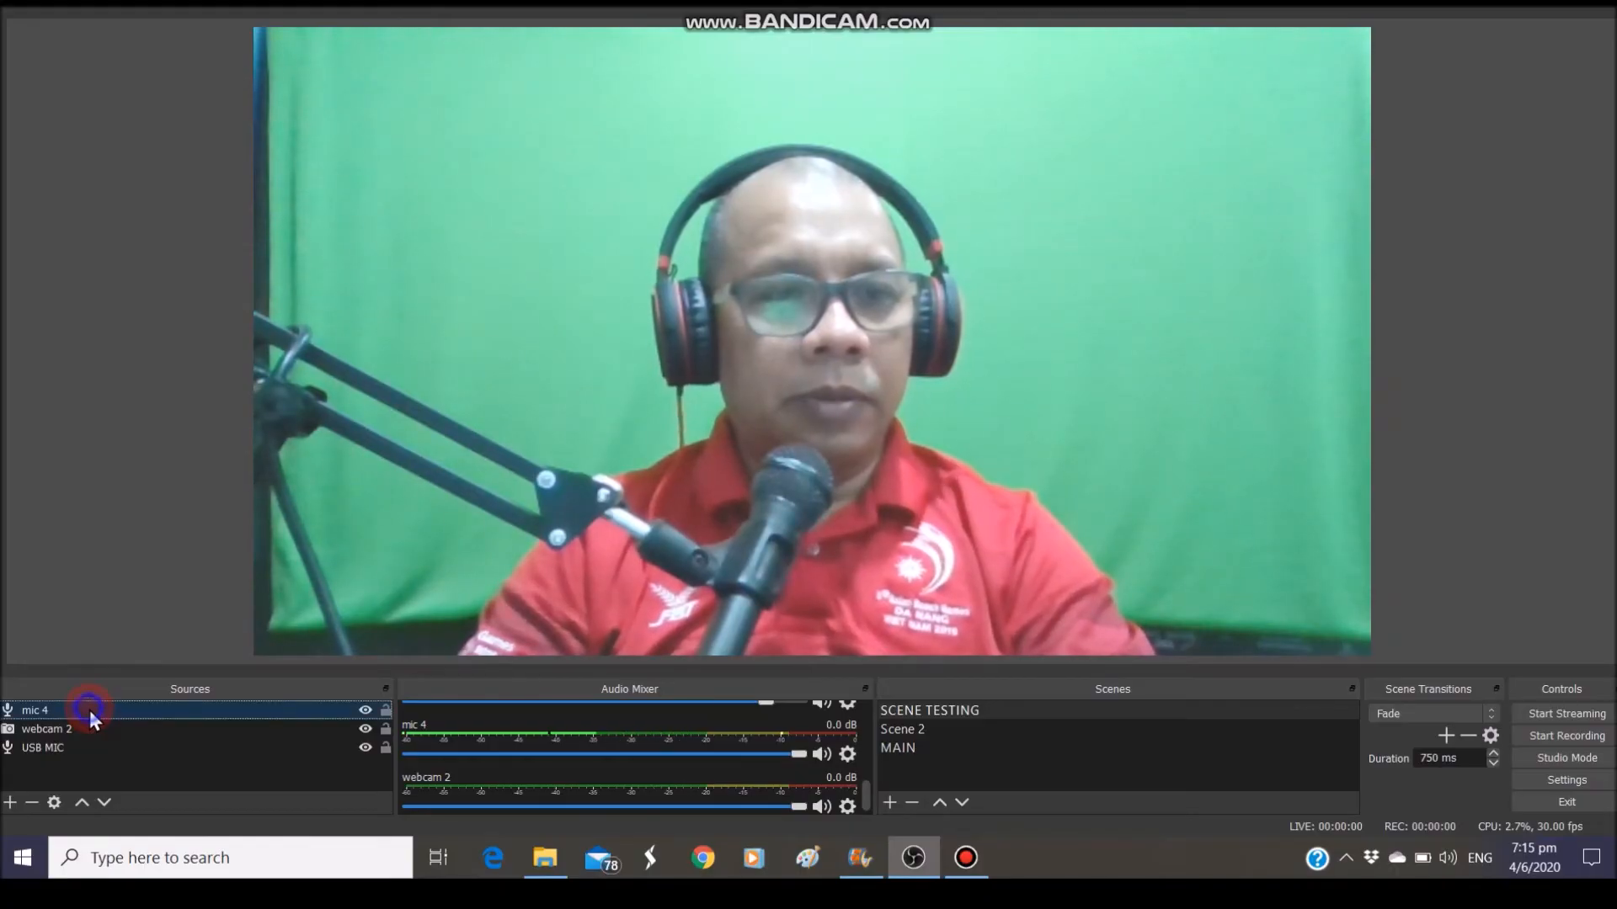
Remove the mic 4 source from SCENE TESTING, confirming the deletion
right_click(90, 710)
click(144, 469)
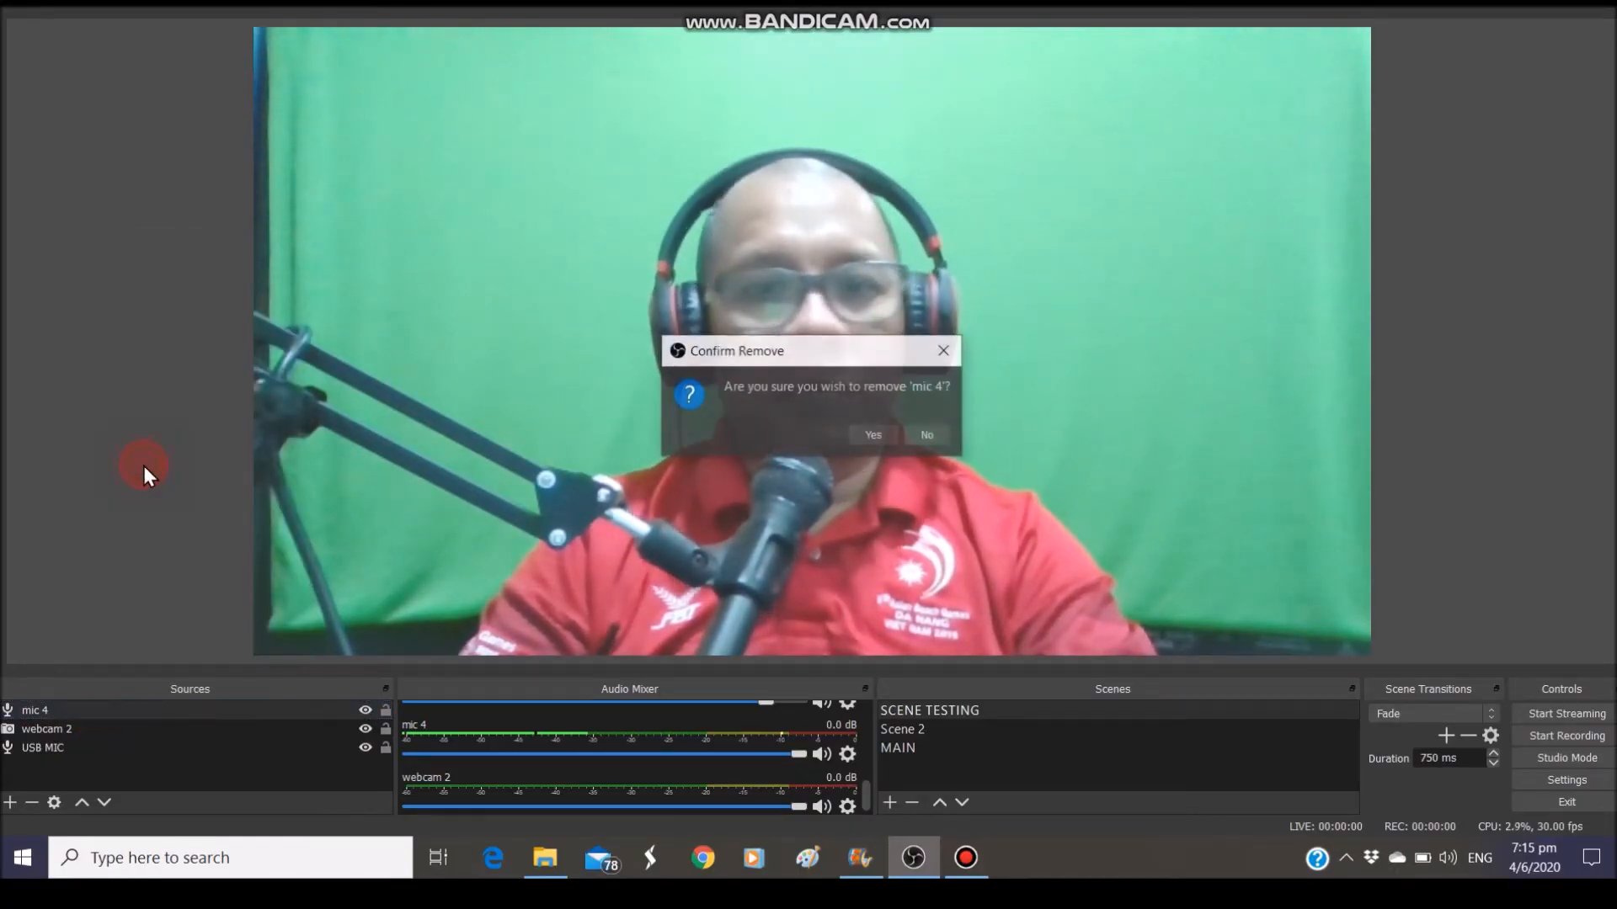
click(872, 436)
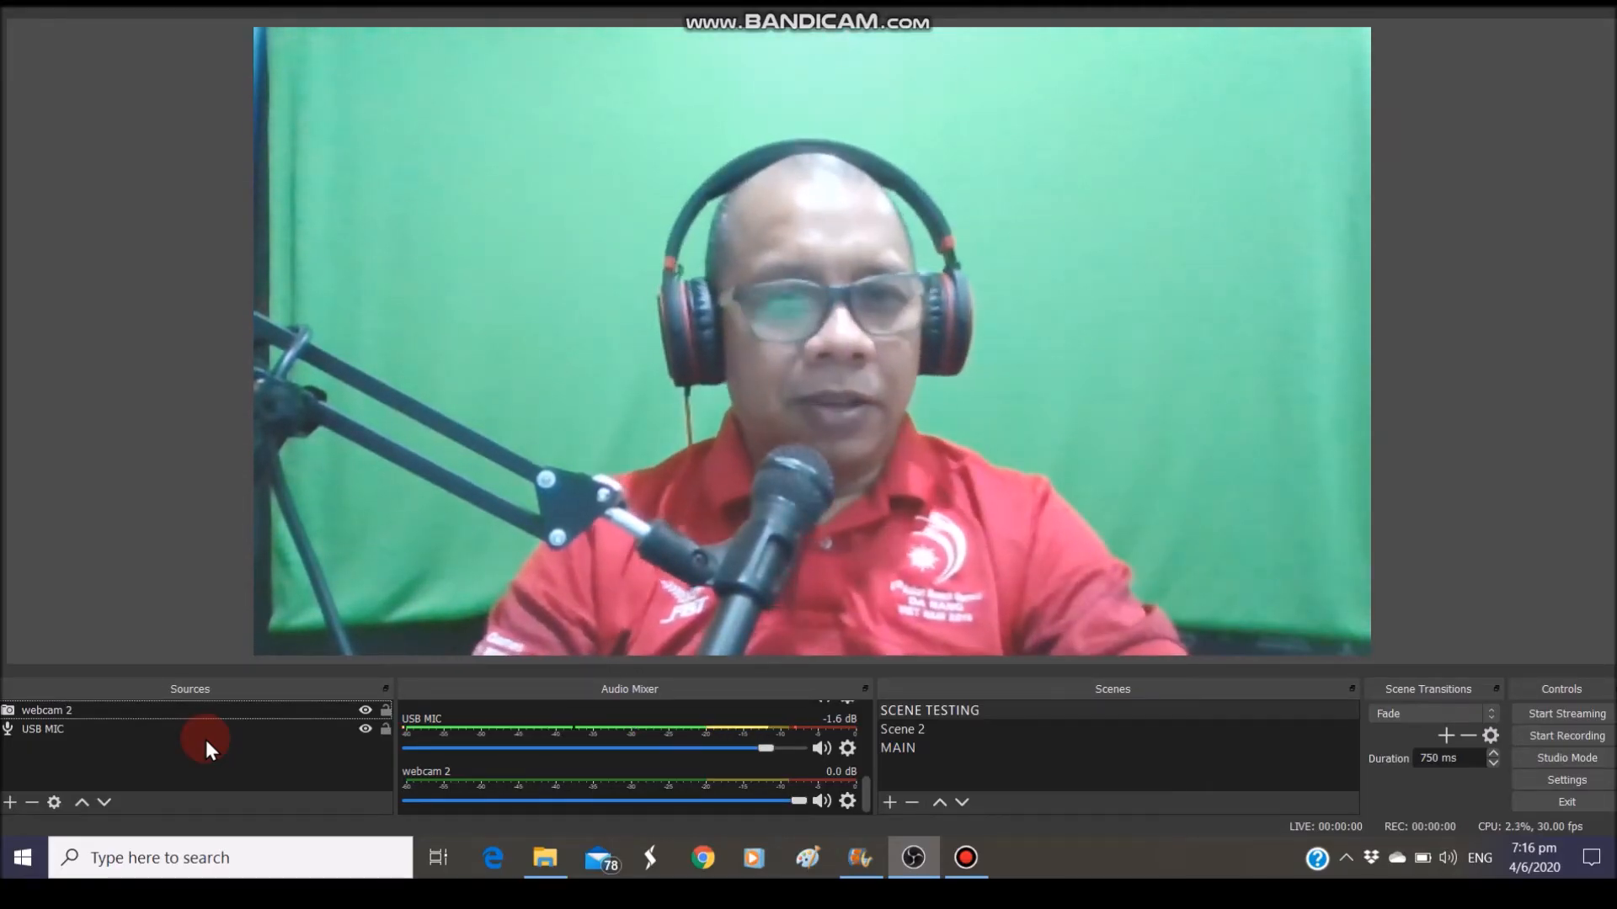
click(377, 109)
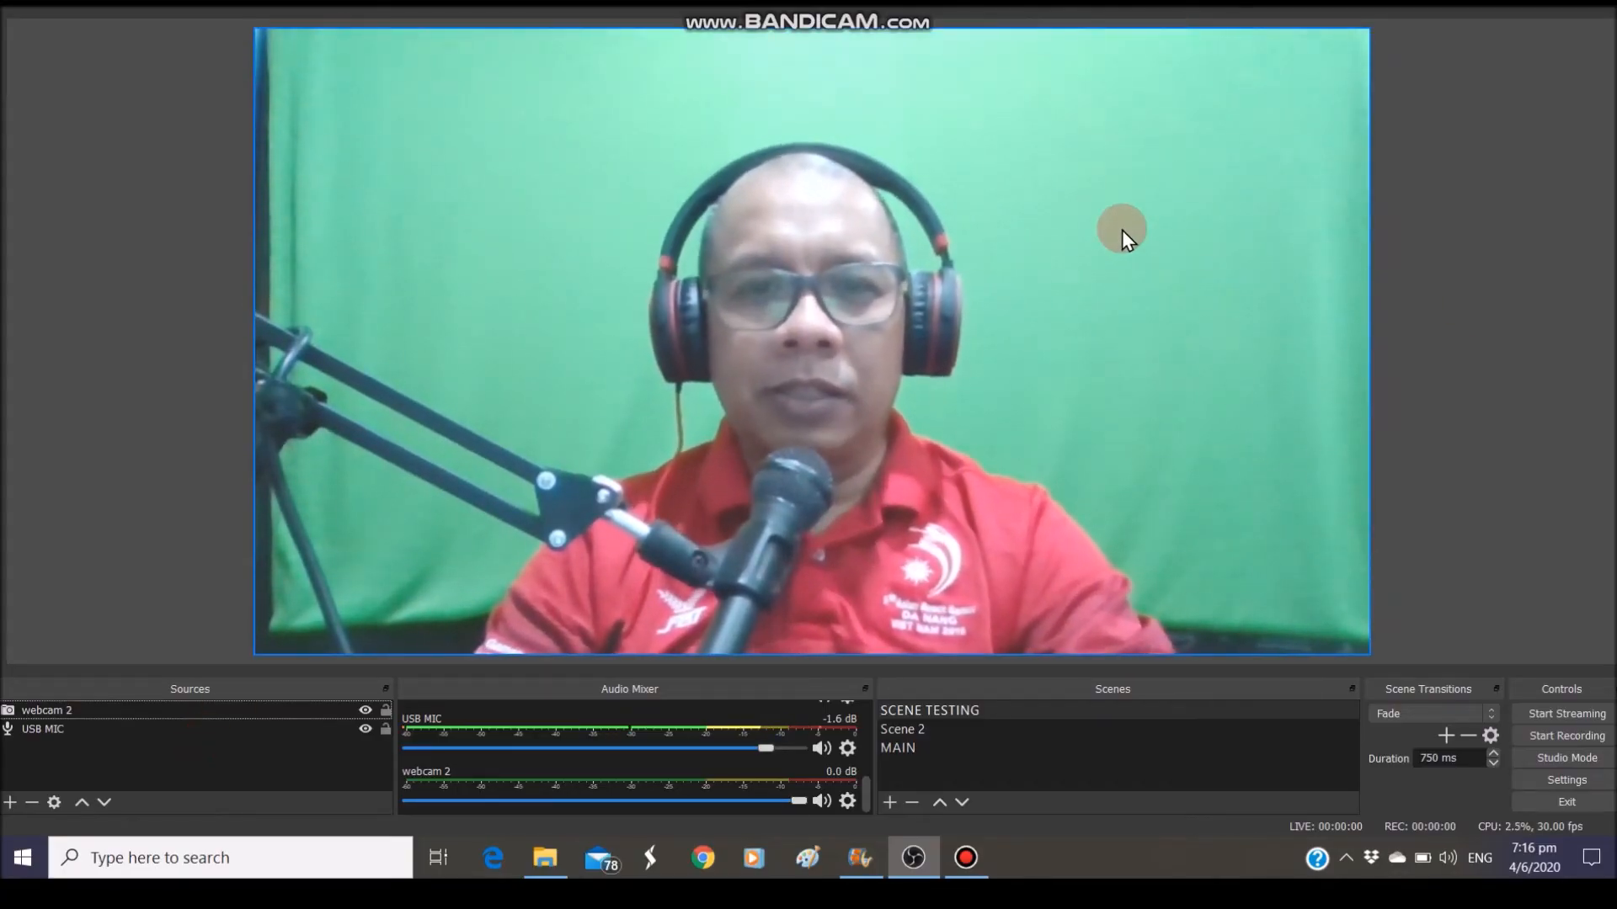
click(12, 779)
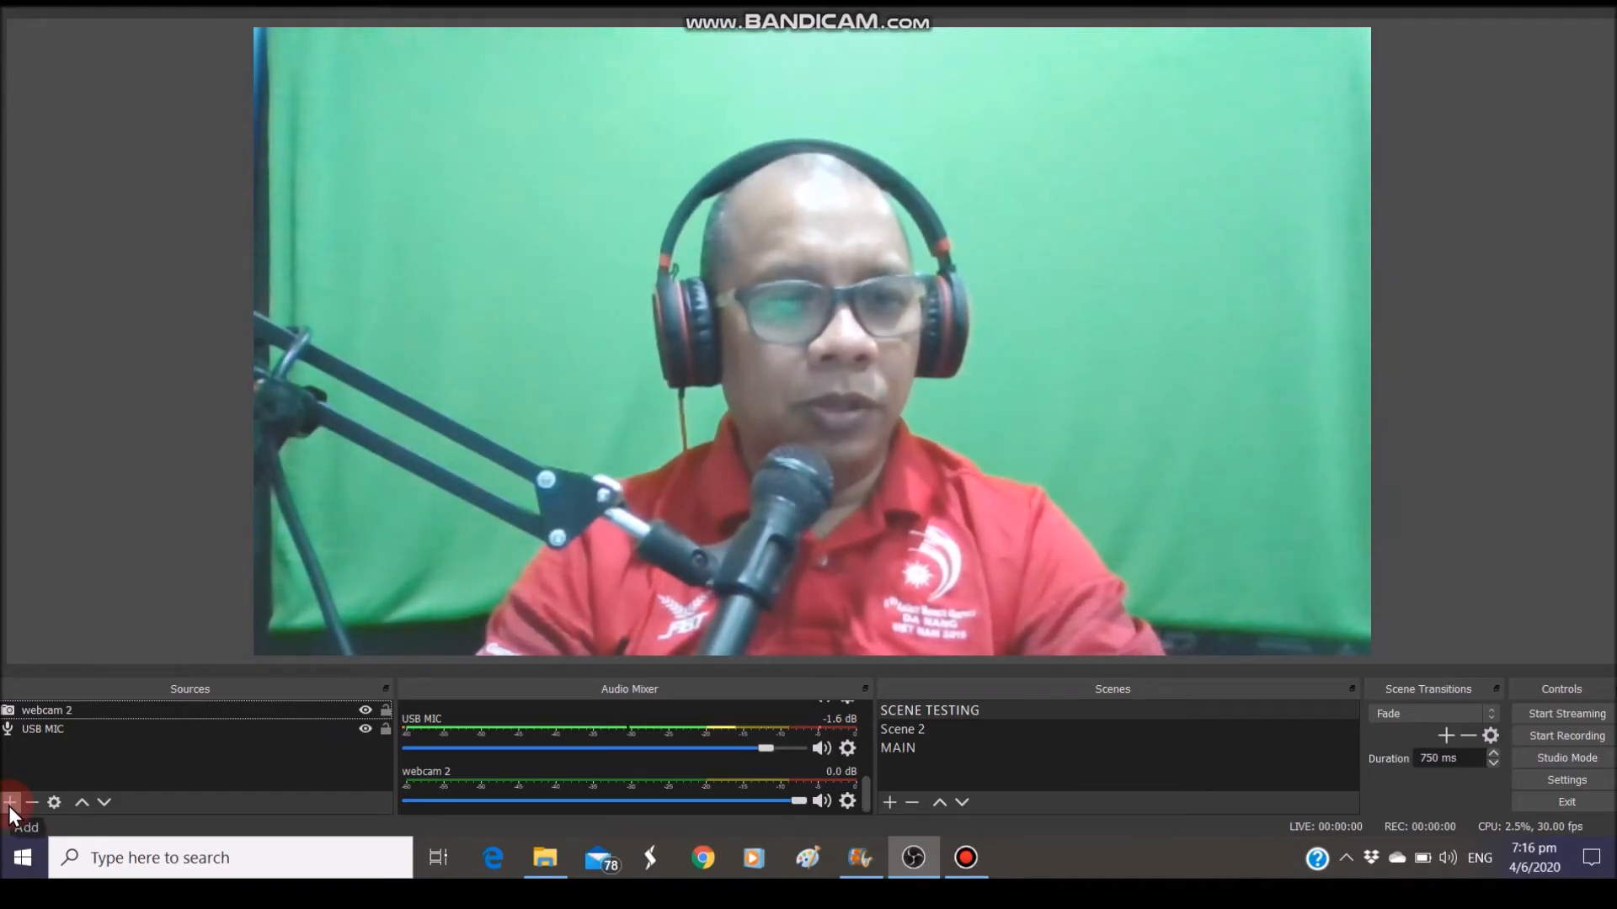
Create a new Image source named 'logo' in the scene
click(10, 802)
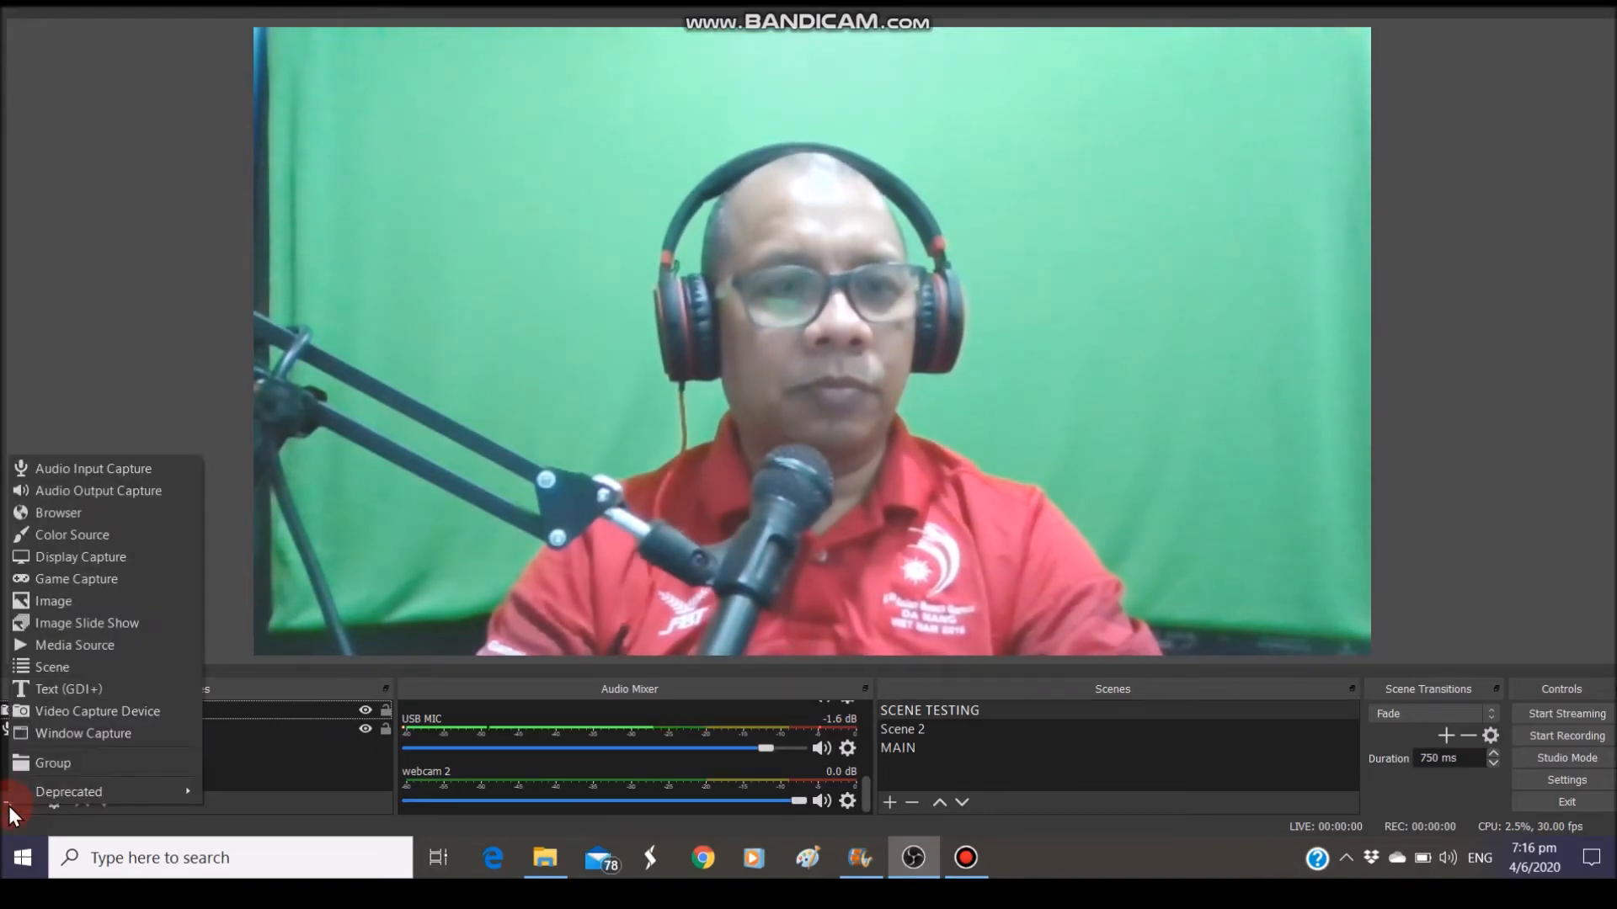
click(46, 605)
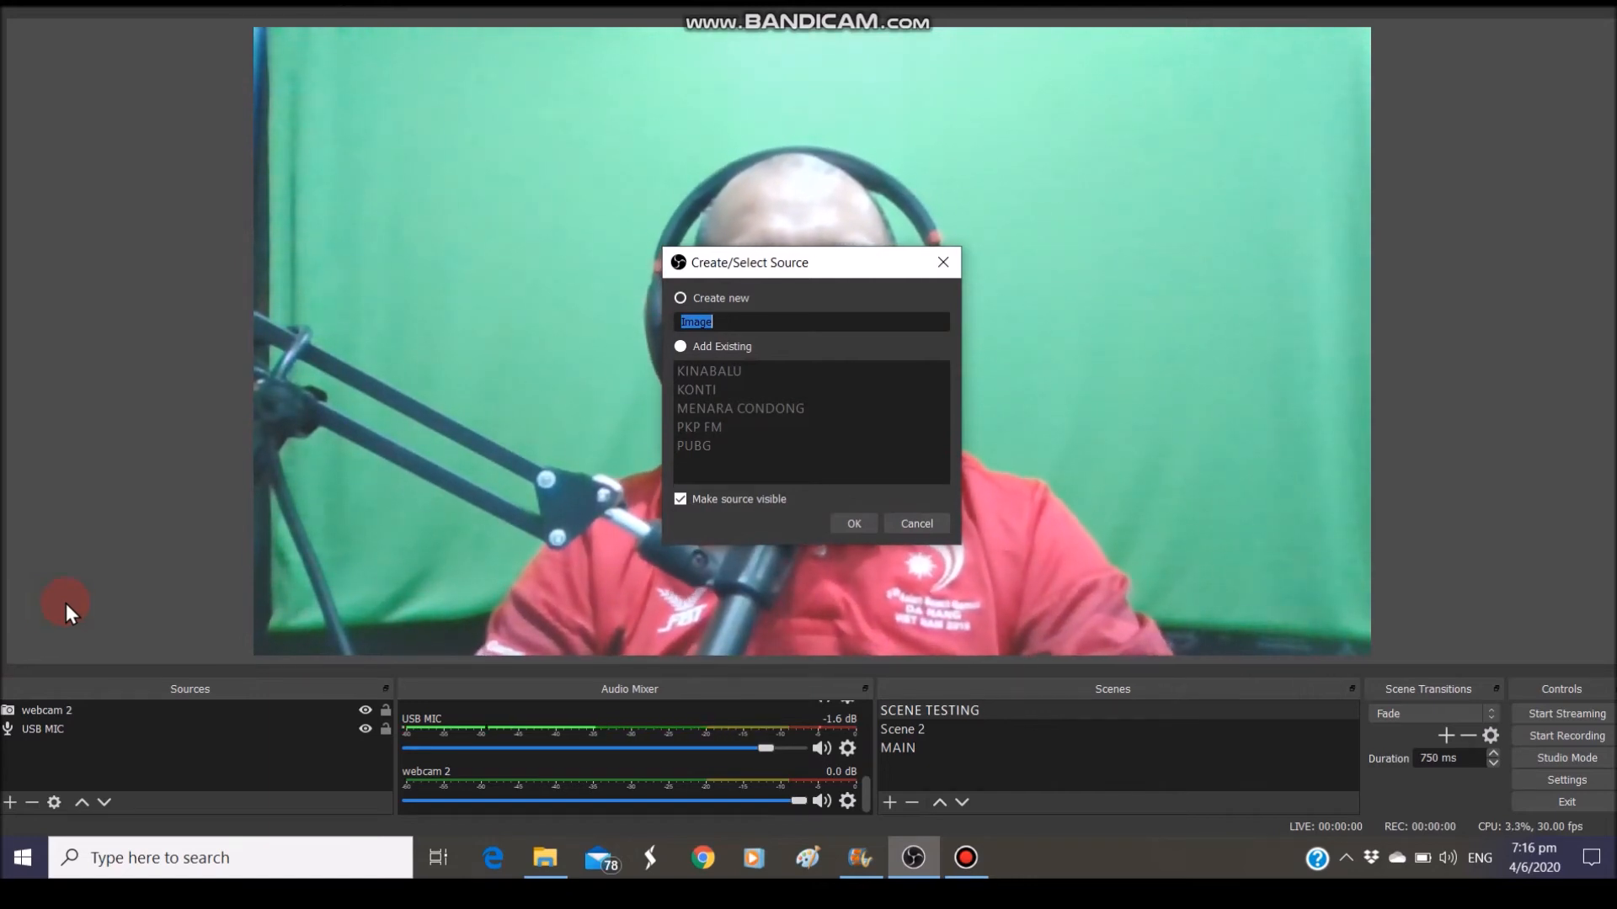
text(logo)
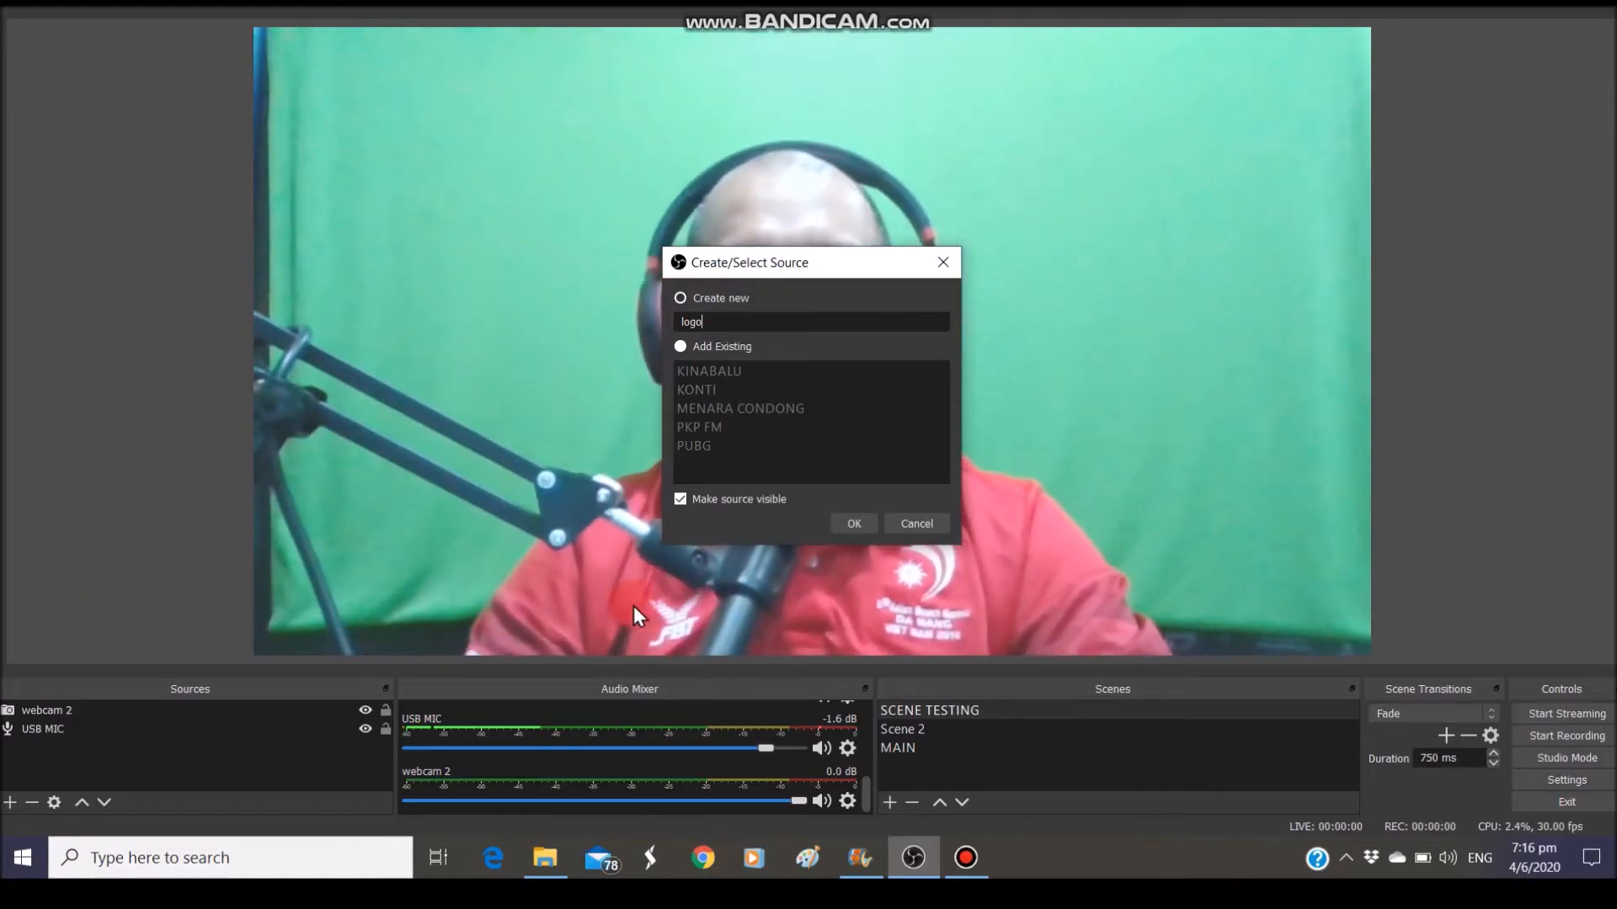
click(852, 523)
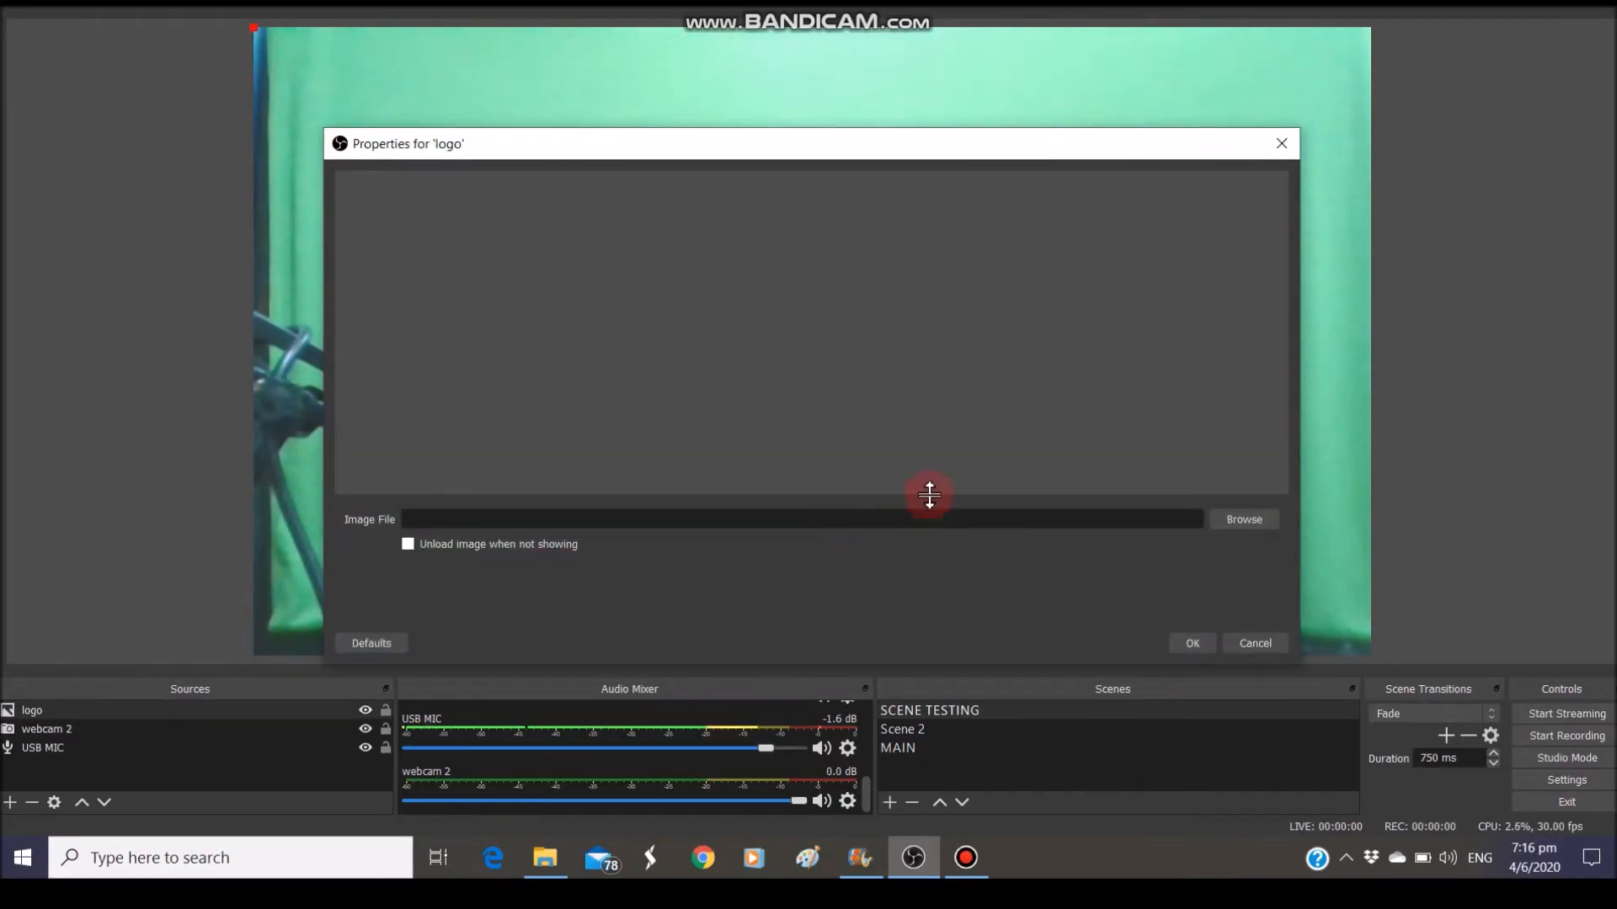
Load logo 2.png from the Documents company folder as the logo's image file
click(1235, 519)
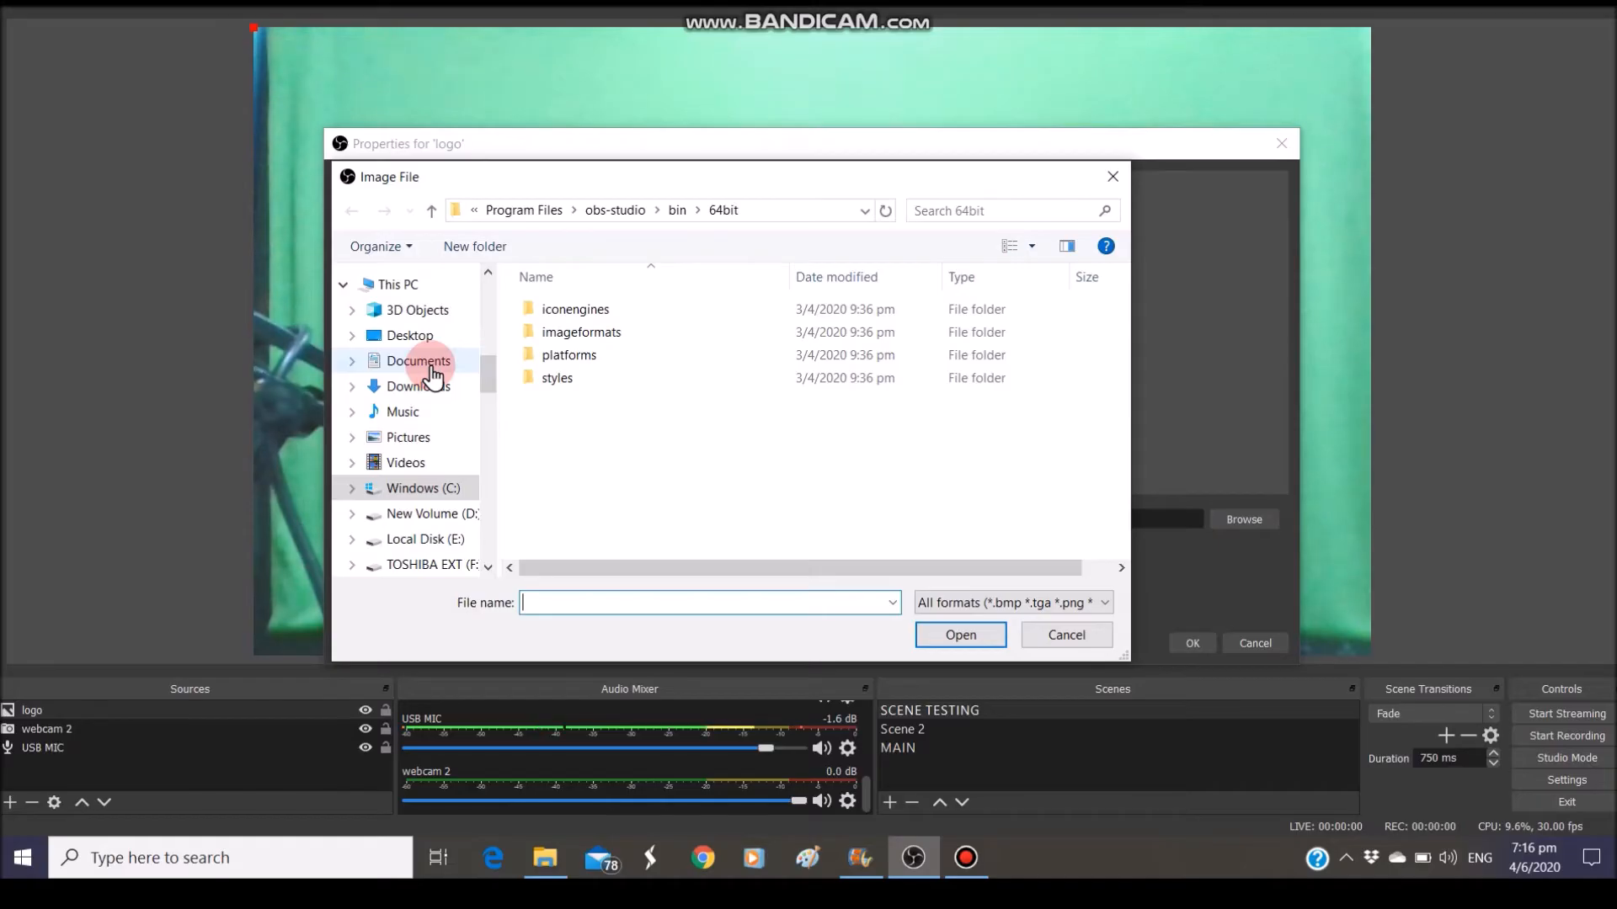
click(421, 363)
scroll(603, 454, down, 6)
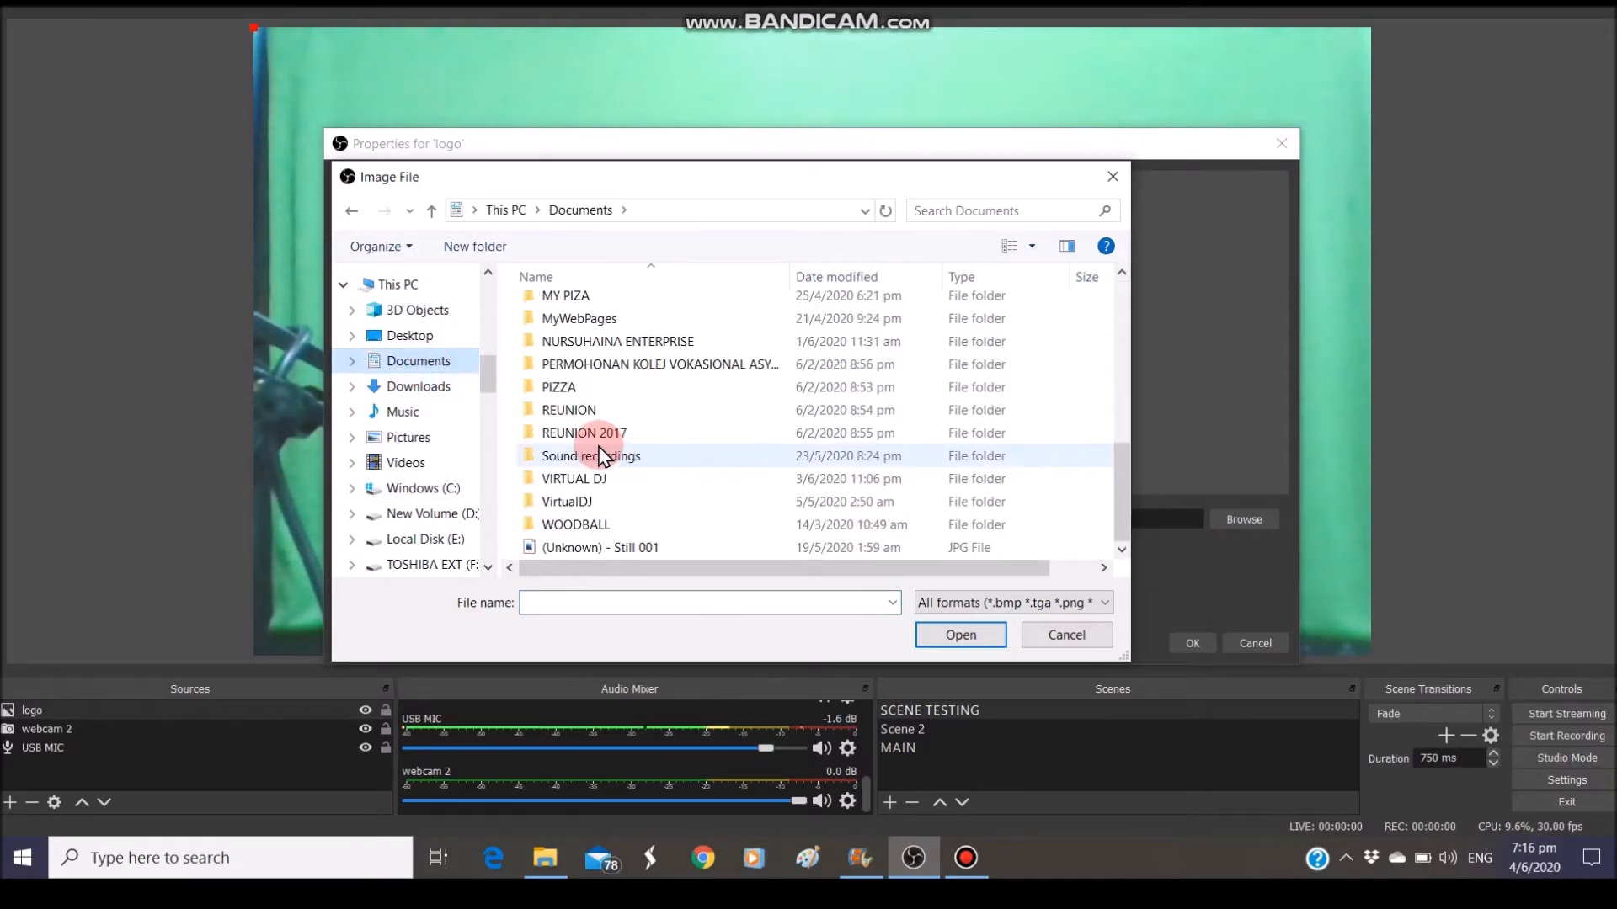
click(600, 352)
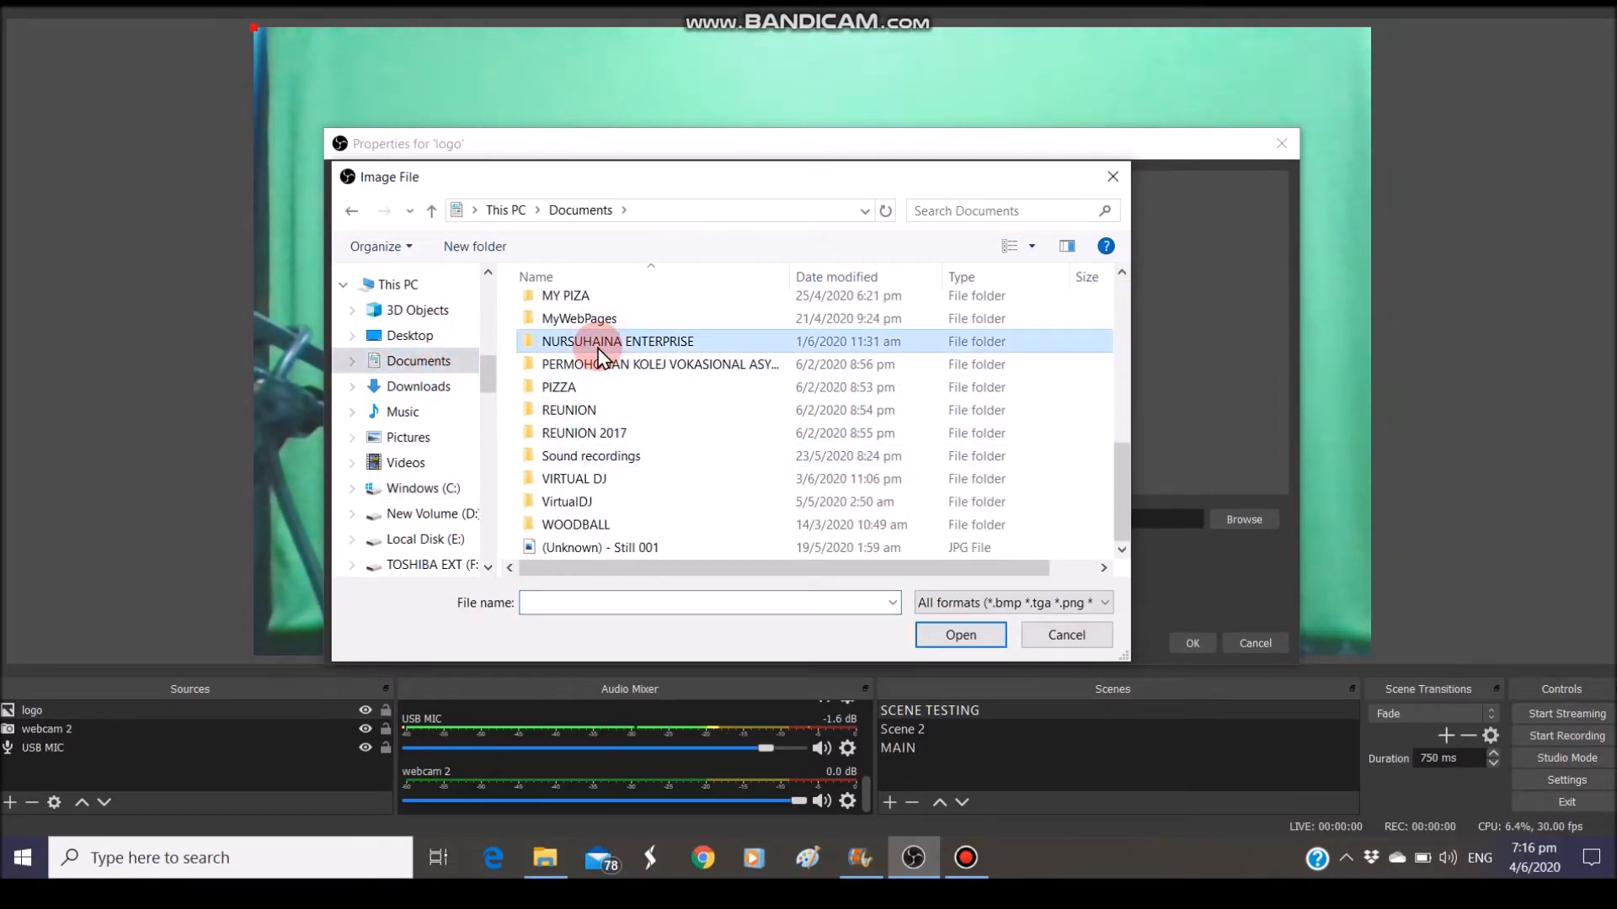
double_click(600, 352)
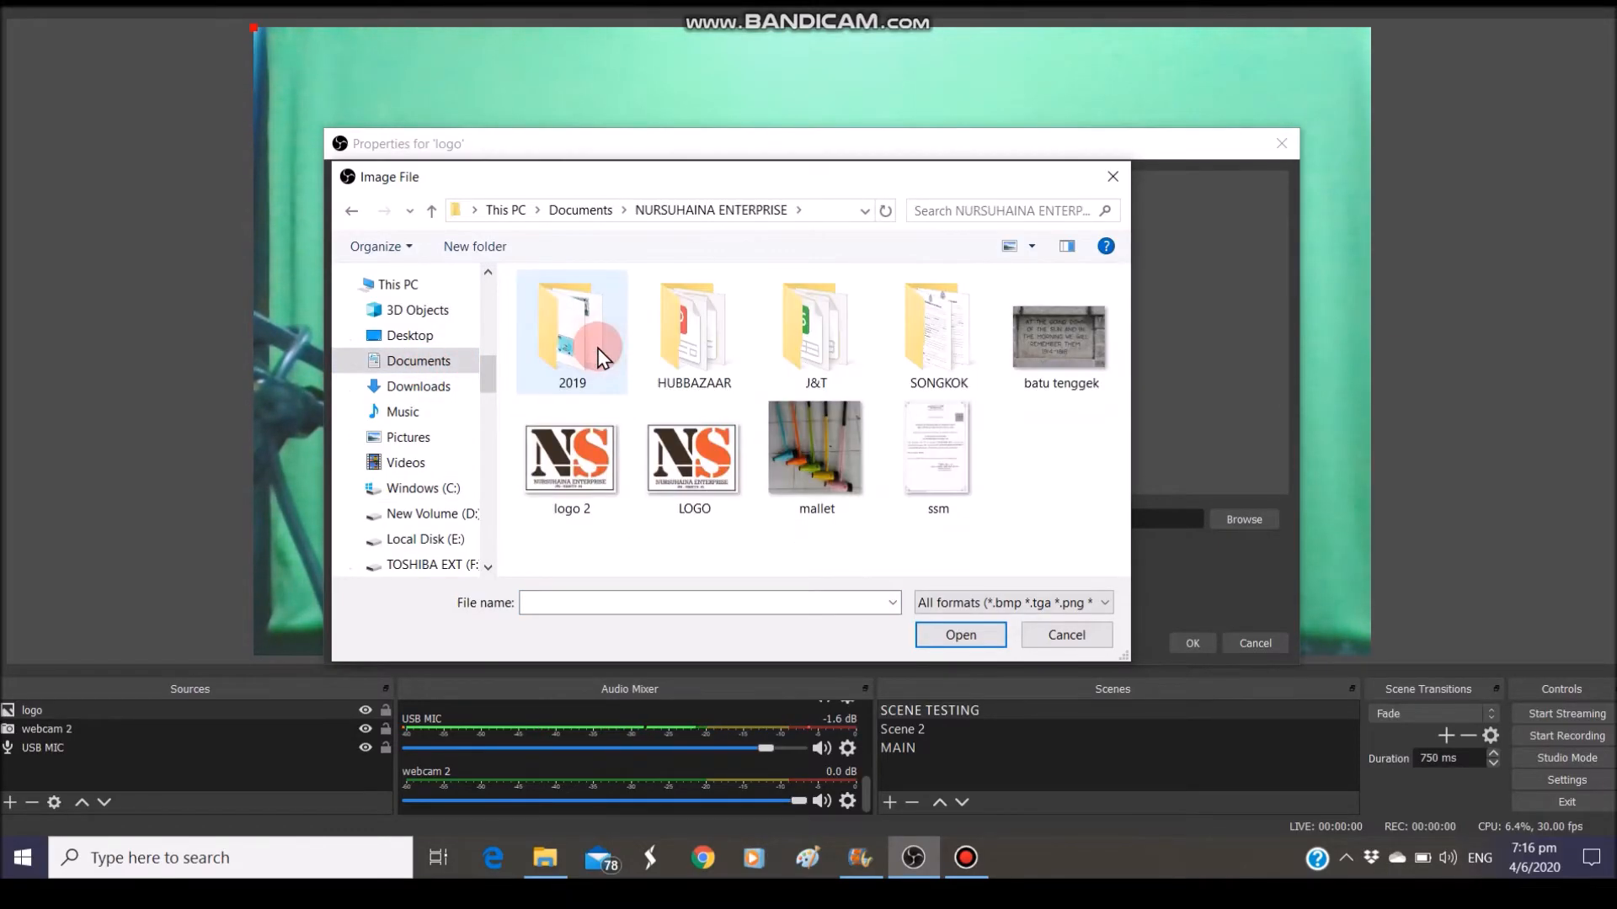
click(557, 461)
click(944, 641)
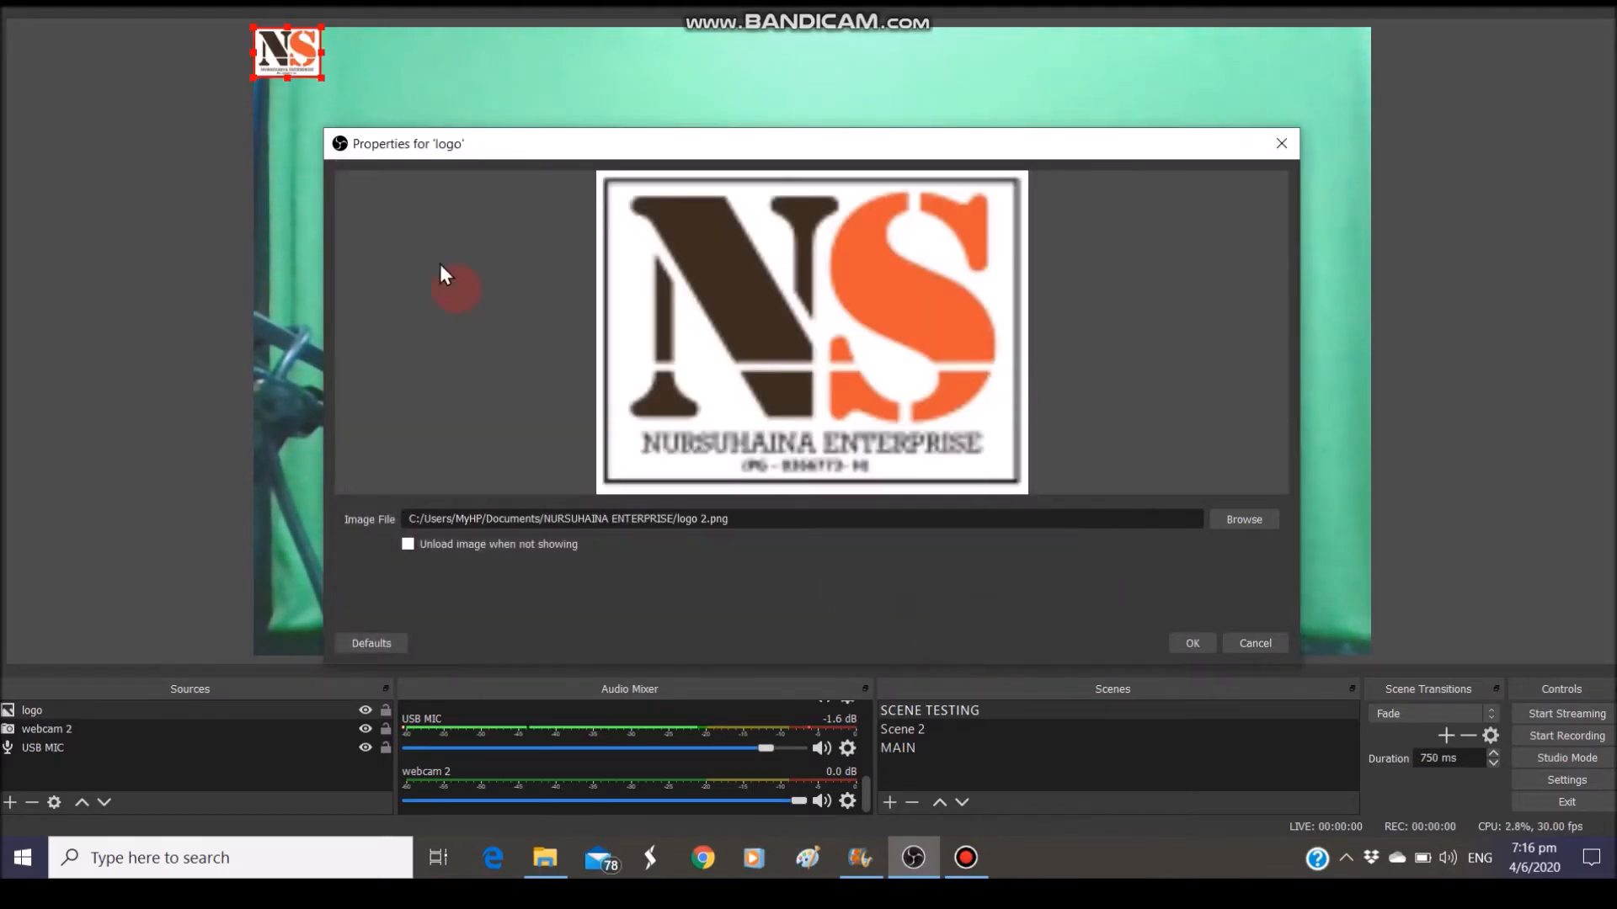
Enlarge the NS logo and drag it to the top-right corner of the canvas
click(1188, 643)
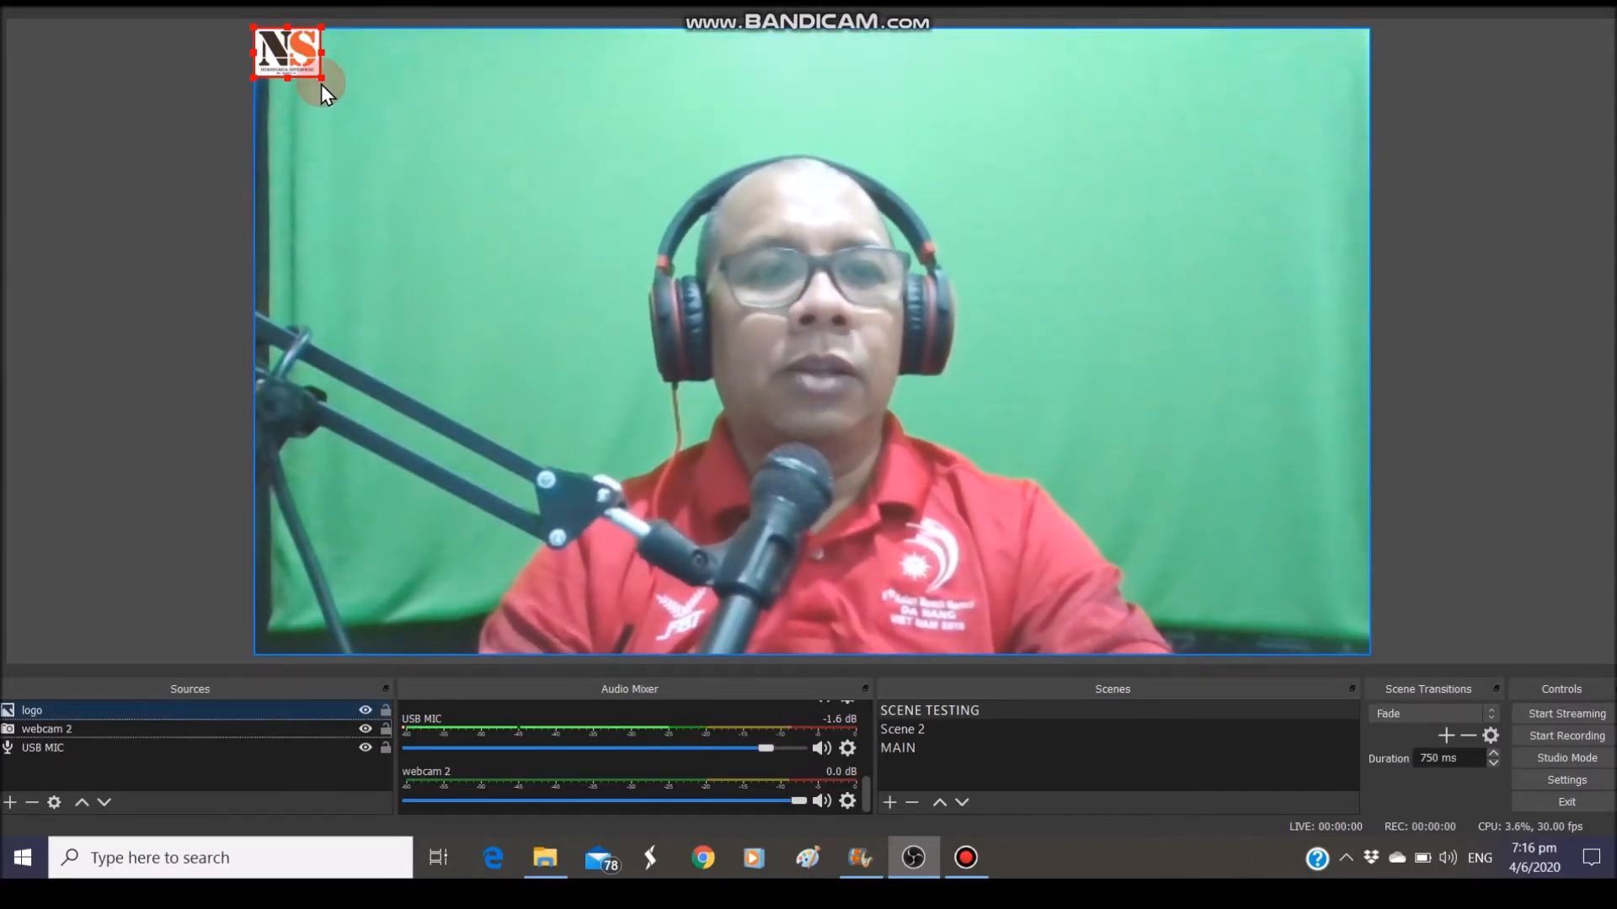
mouse_move(321, 78)
mouse_down()
mouse_move(412, 165)
mouse_move(325, 108)
mouse_up()
drag(484, 255, 299, 185)
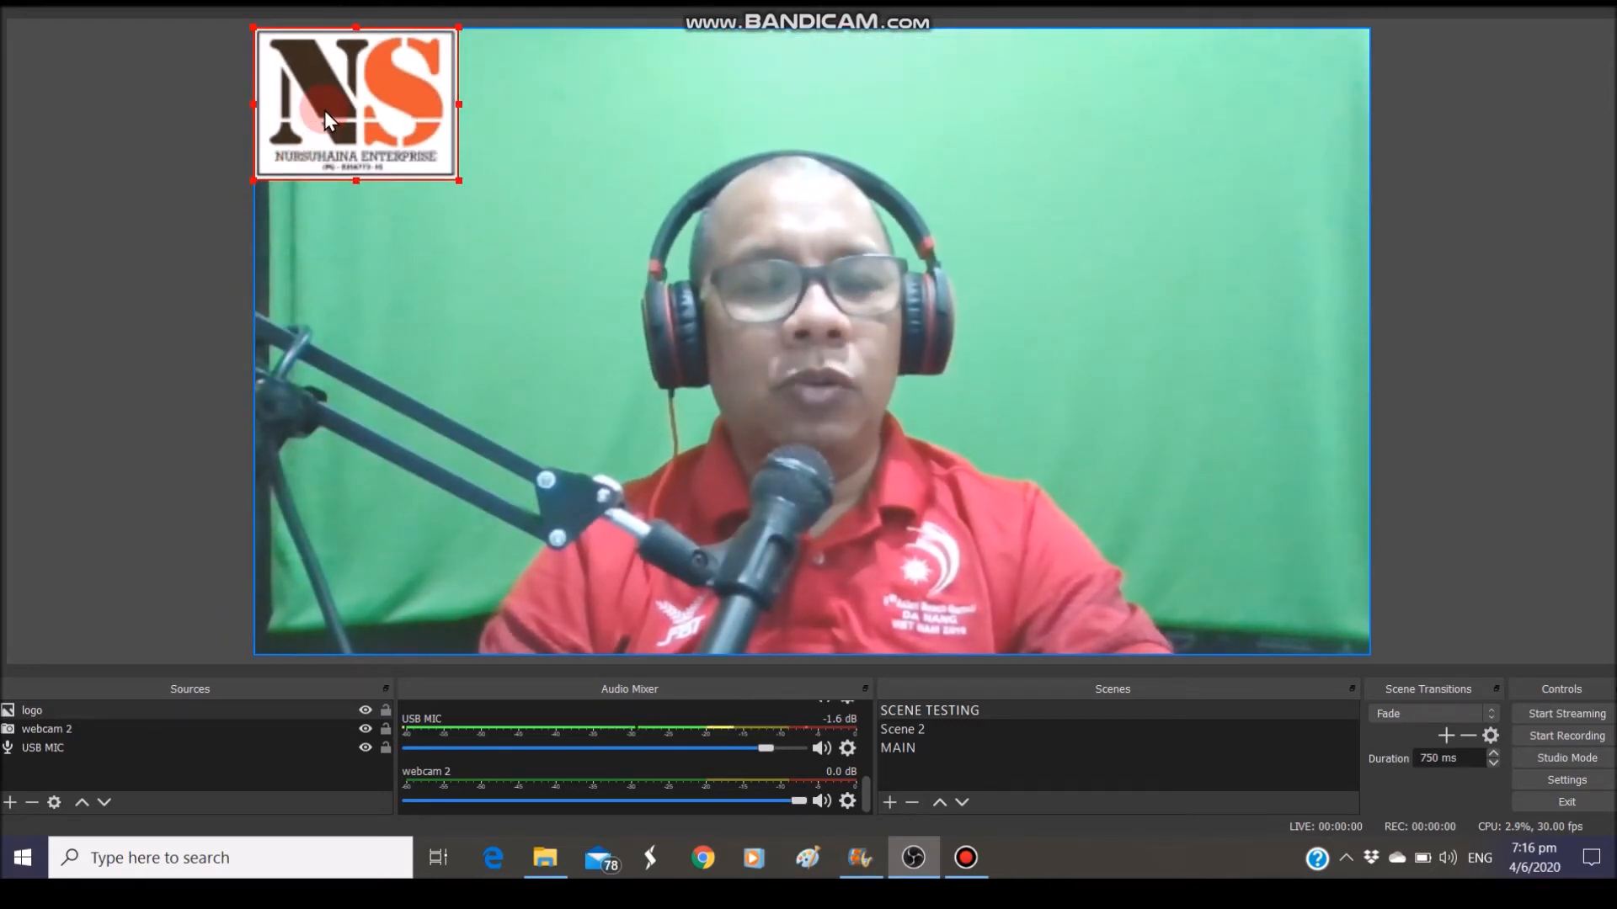
drag(325, 109, 677, 242)
drag(871, 195, 1144, 155)
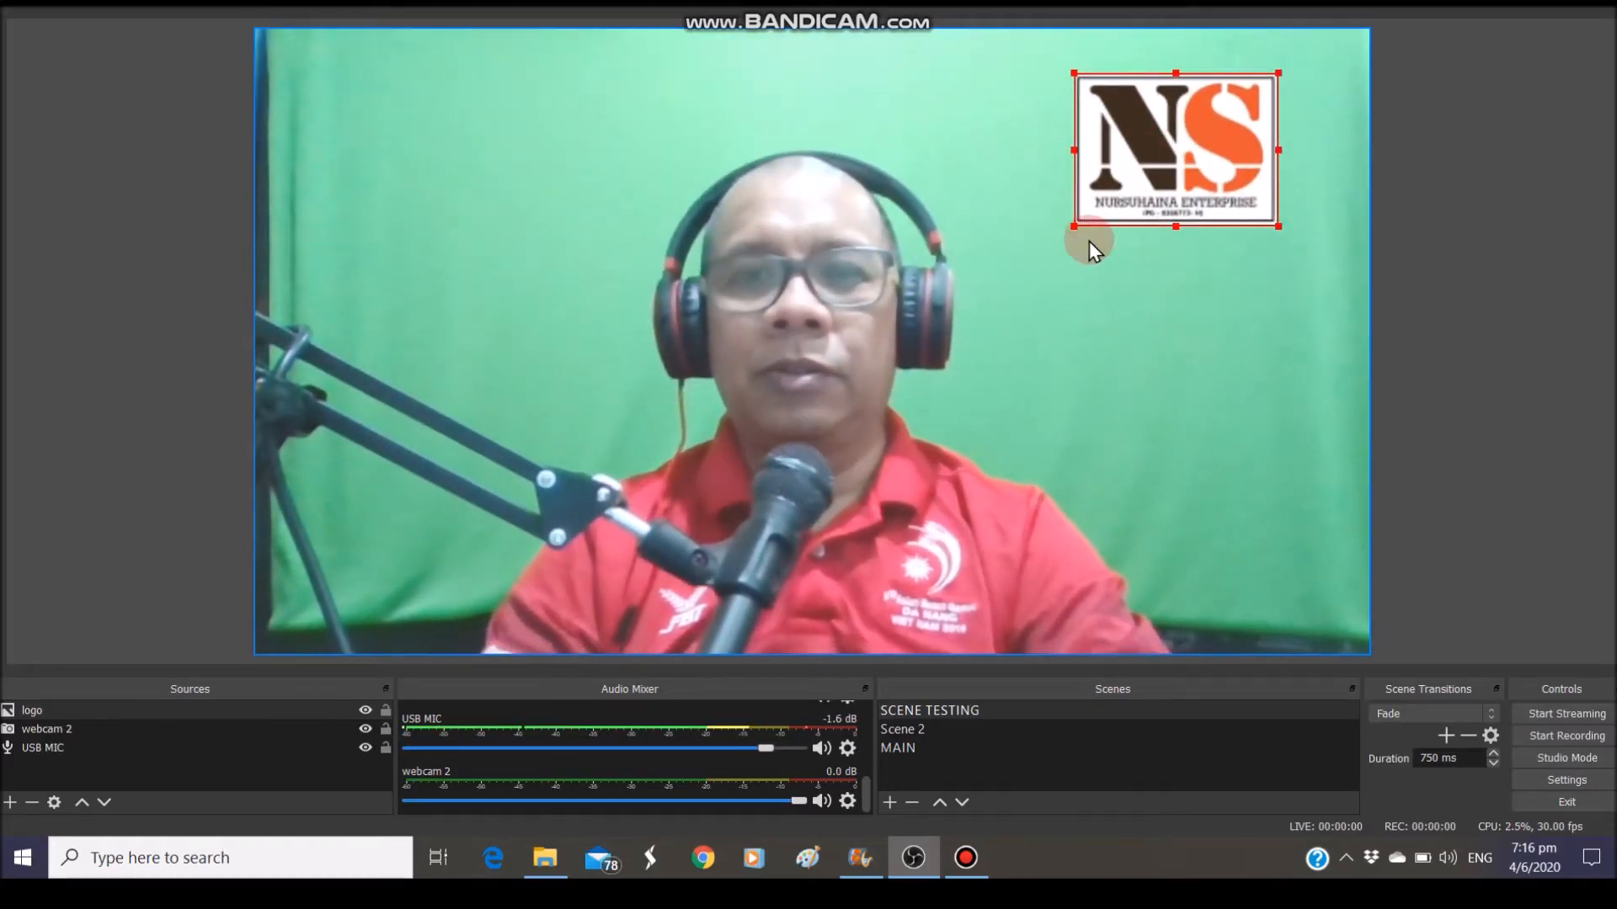
Realign the webcam picture to fill the canvas, then reposition the logo at top right
click(1155, 337)
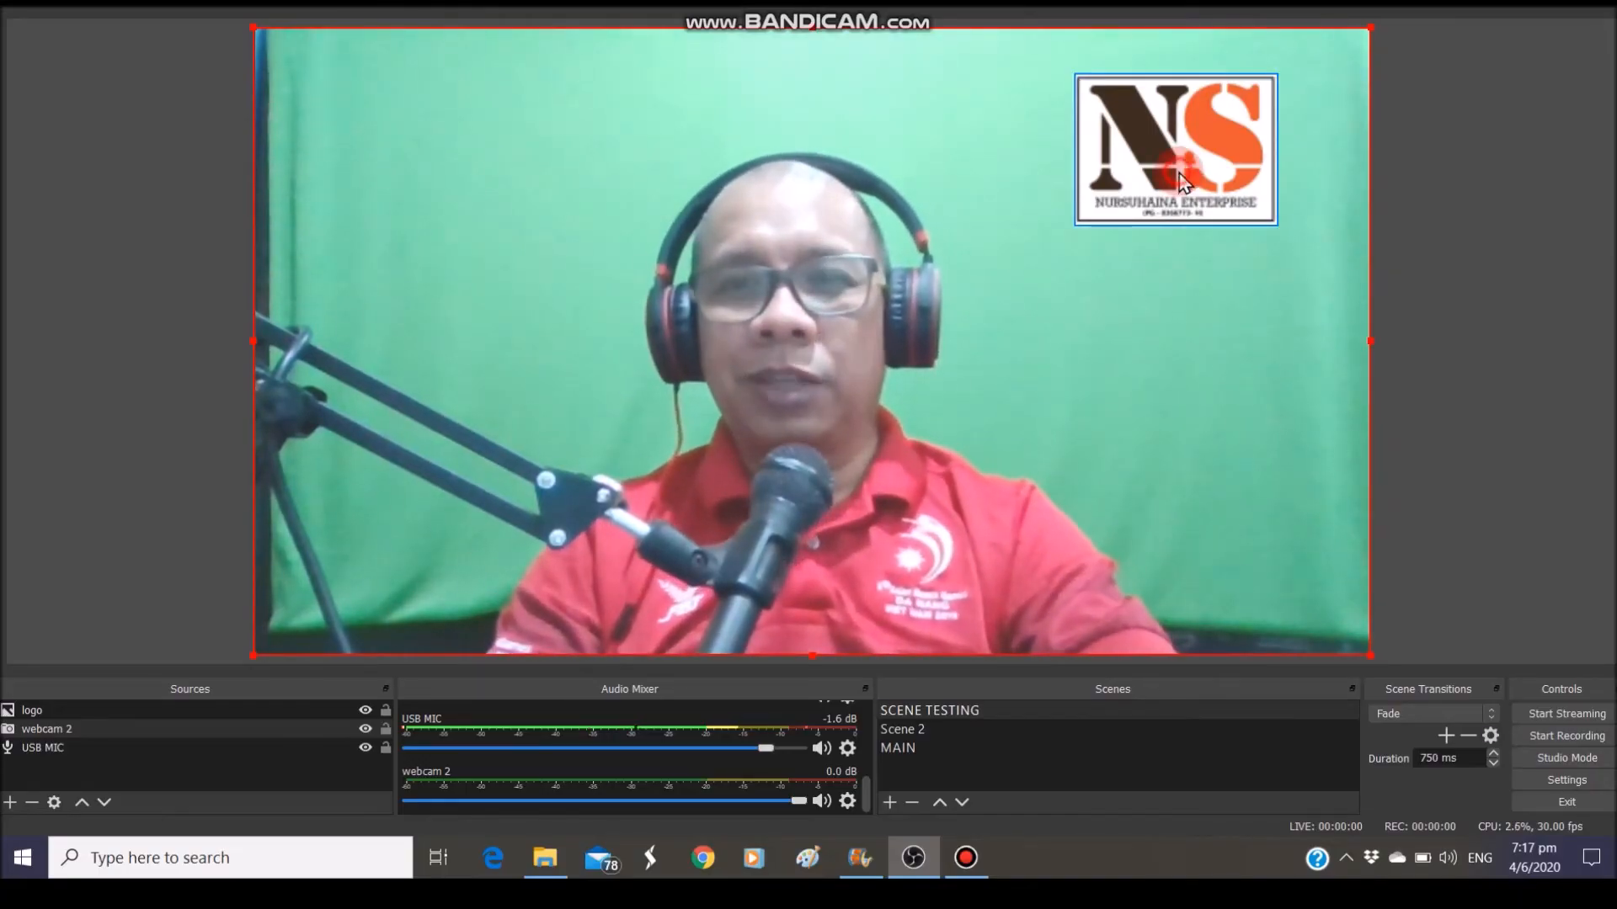
drag(1154, 337, 1165, 326)
drag(1190, 160, 1180, 173)
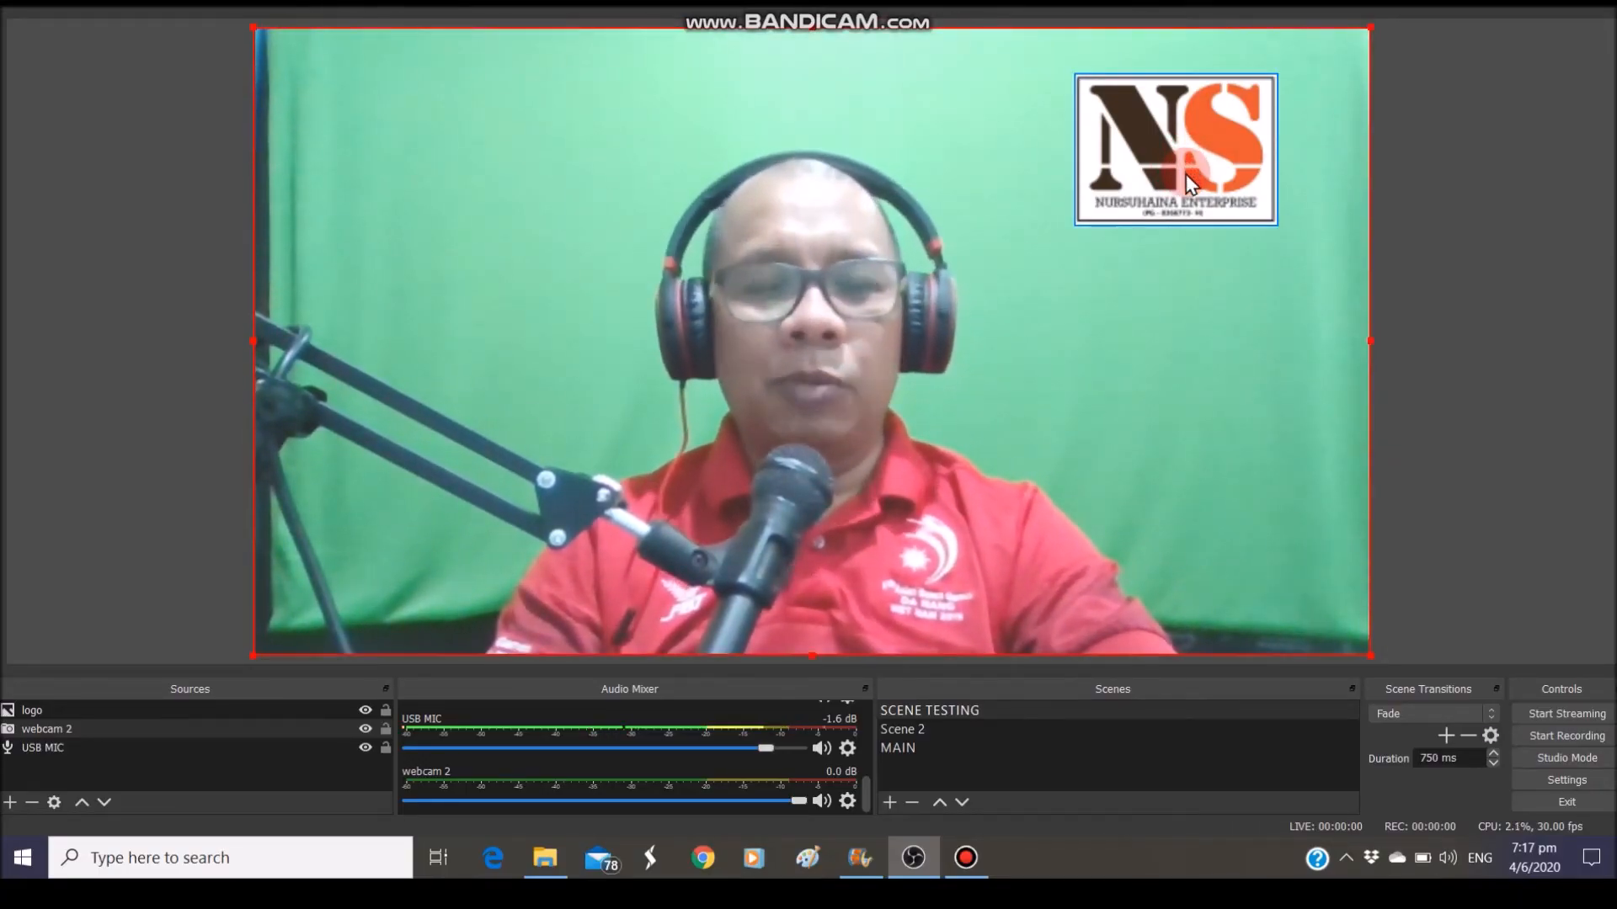
click(1107, 205)
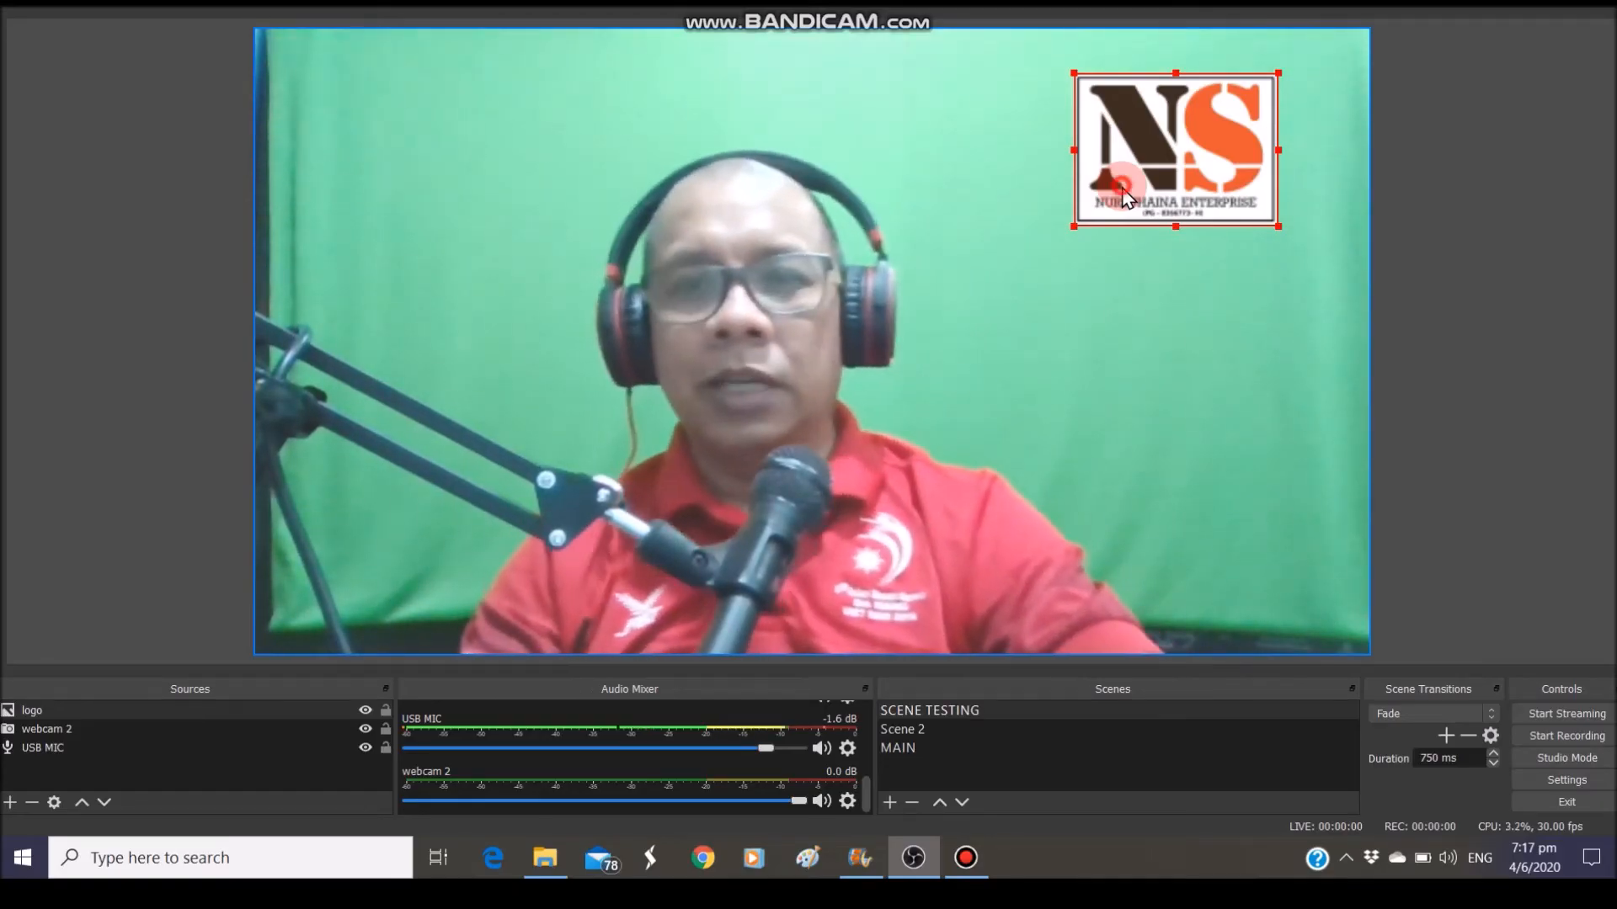
drag(1123, 196, 258, 438)
drag(274, 500, 1137, 179)
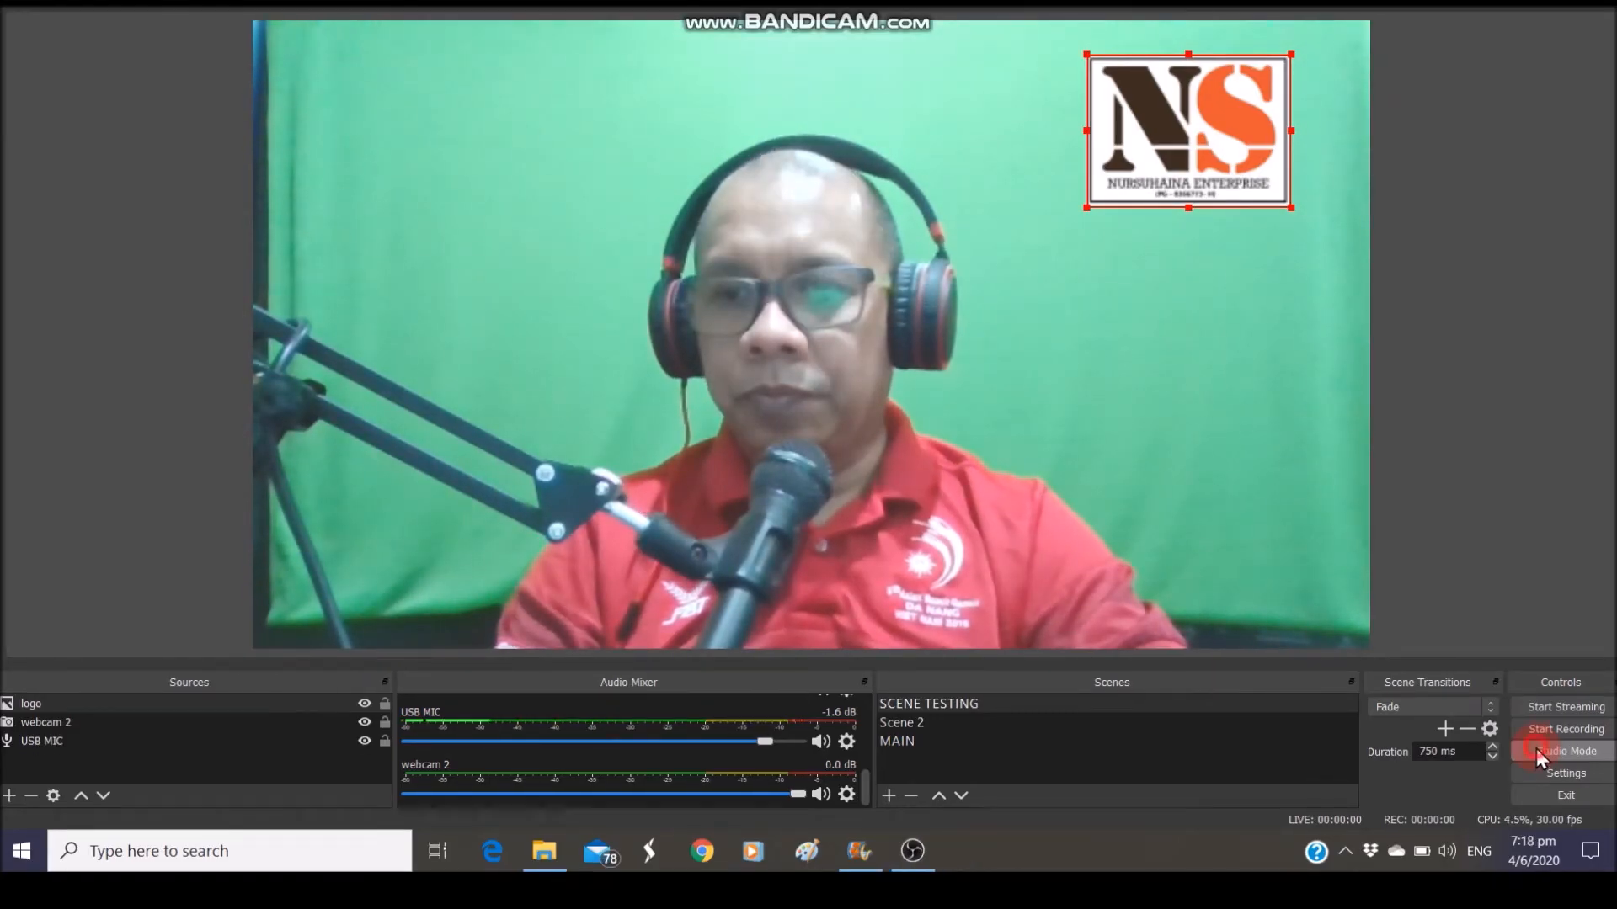
Turn on Studio Mode to see Preview and Program side by side with the yellow ticker
click(1536, 749)
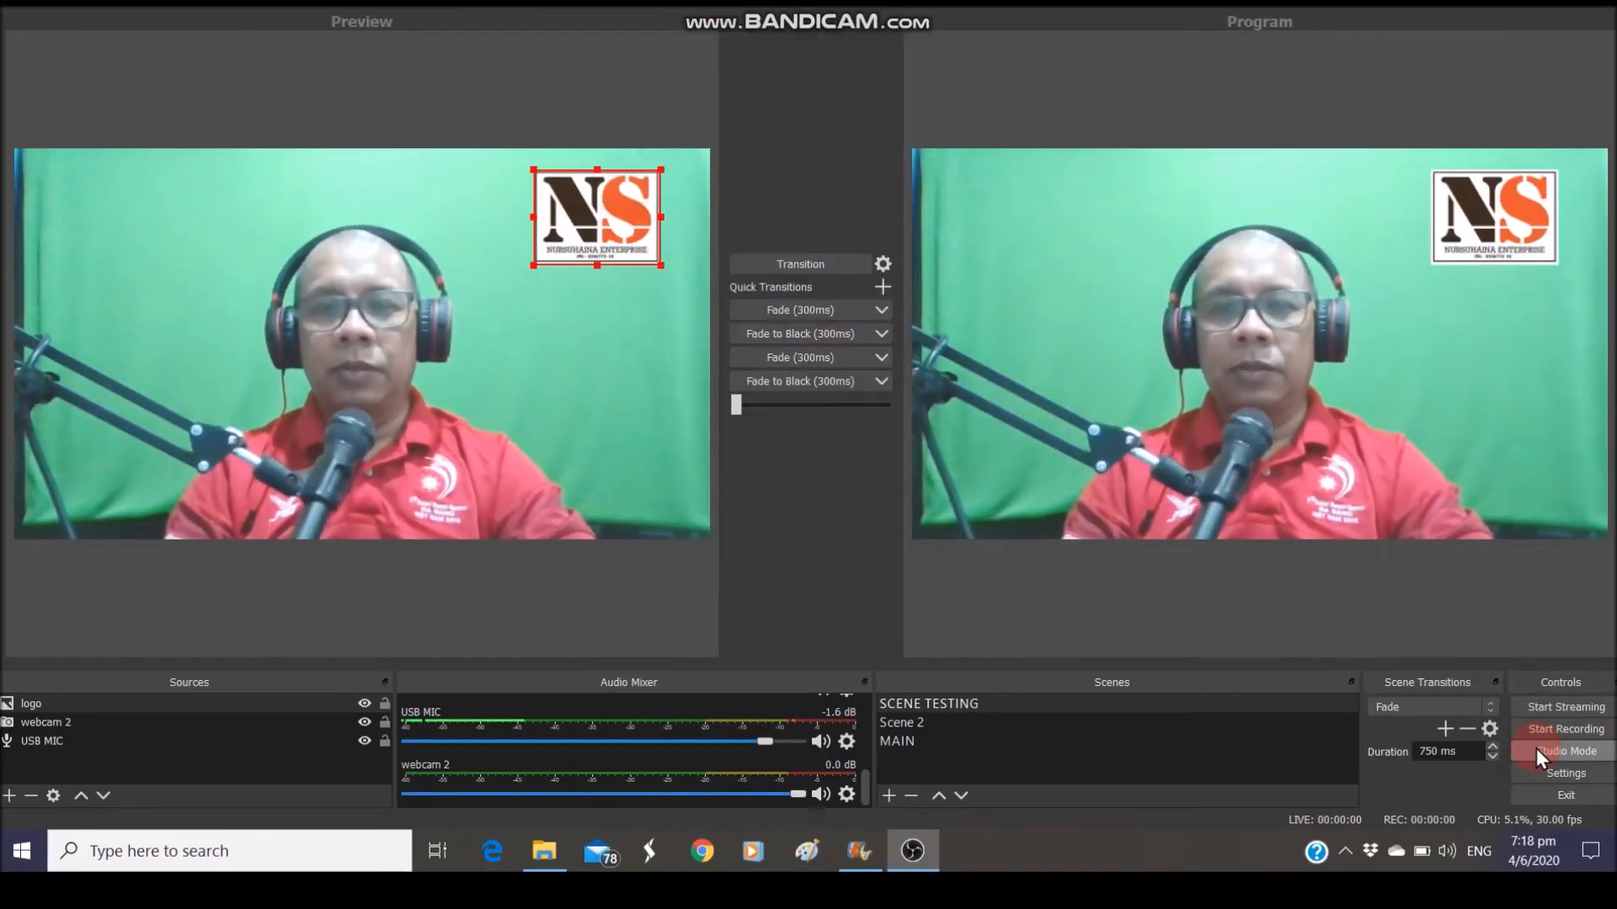
click(392, 296)
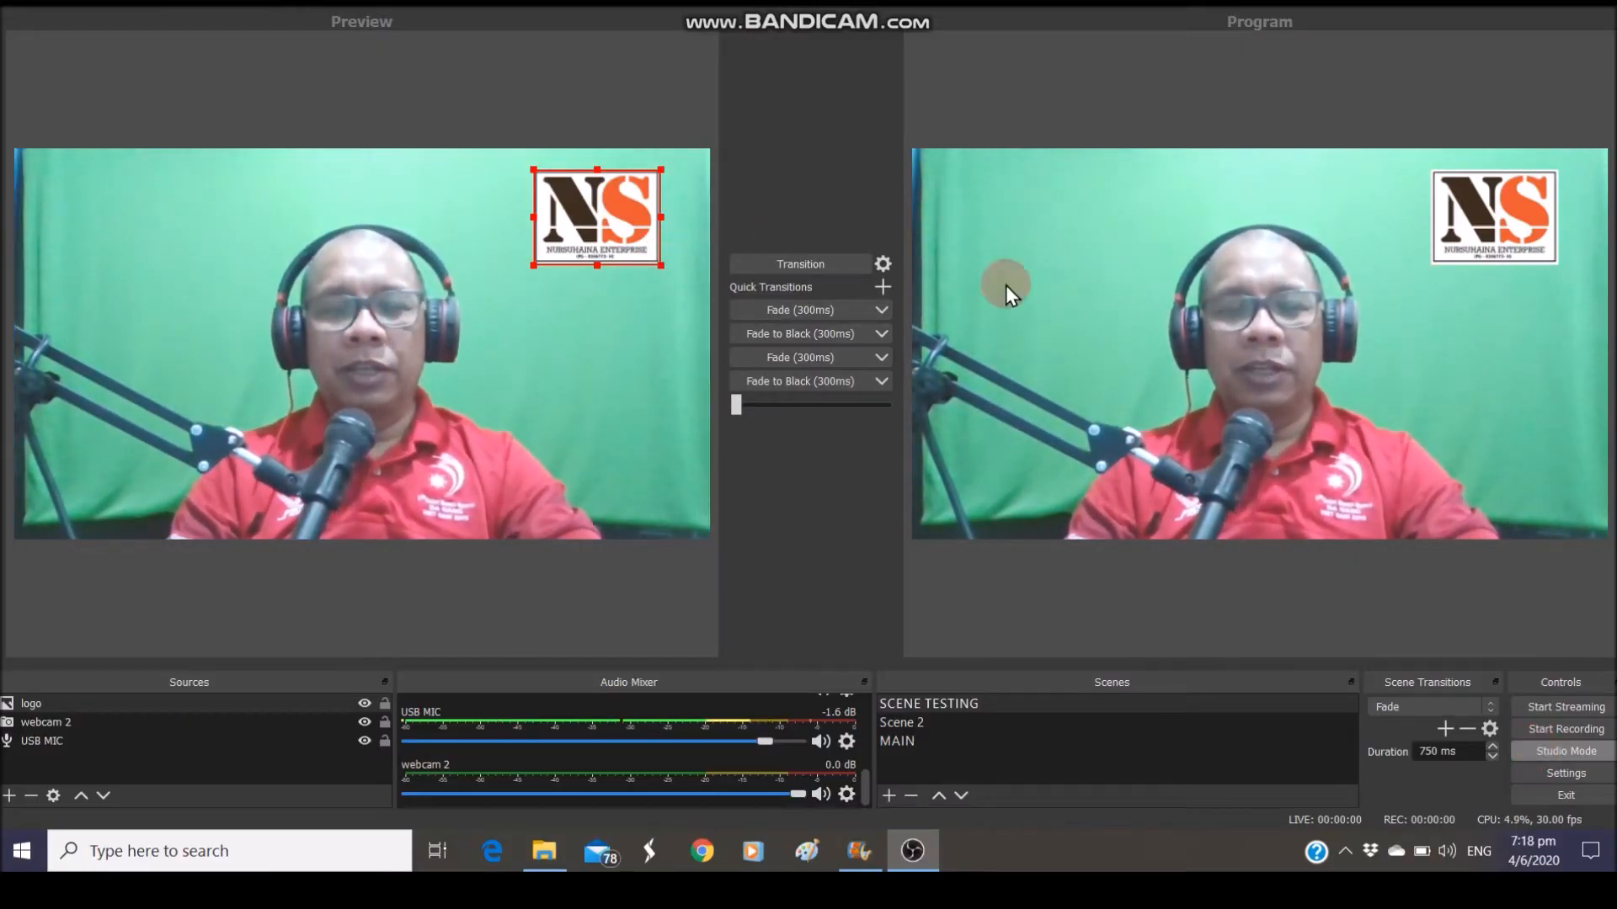
click(457, 86)
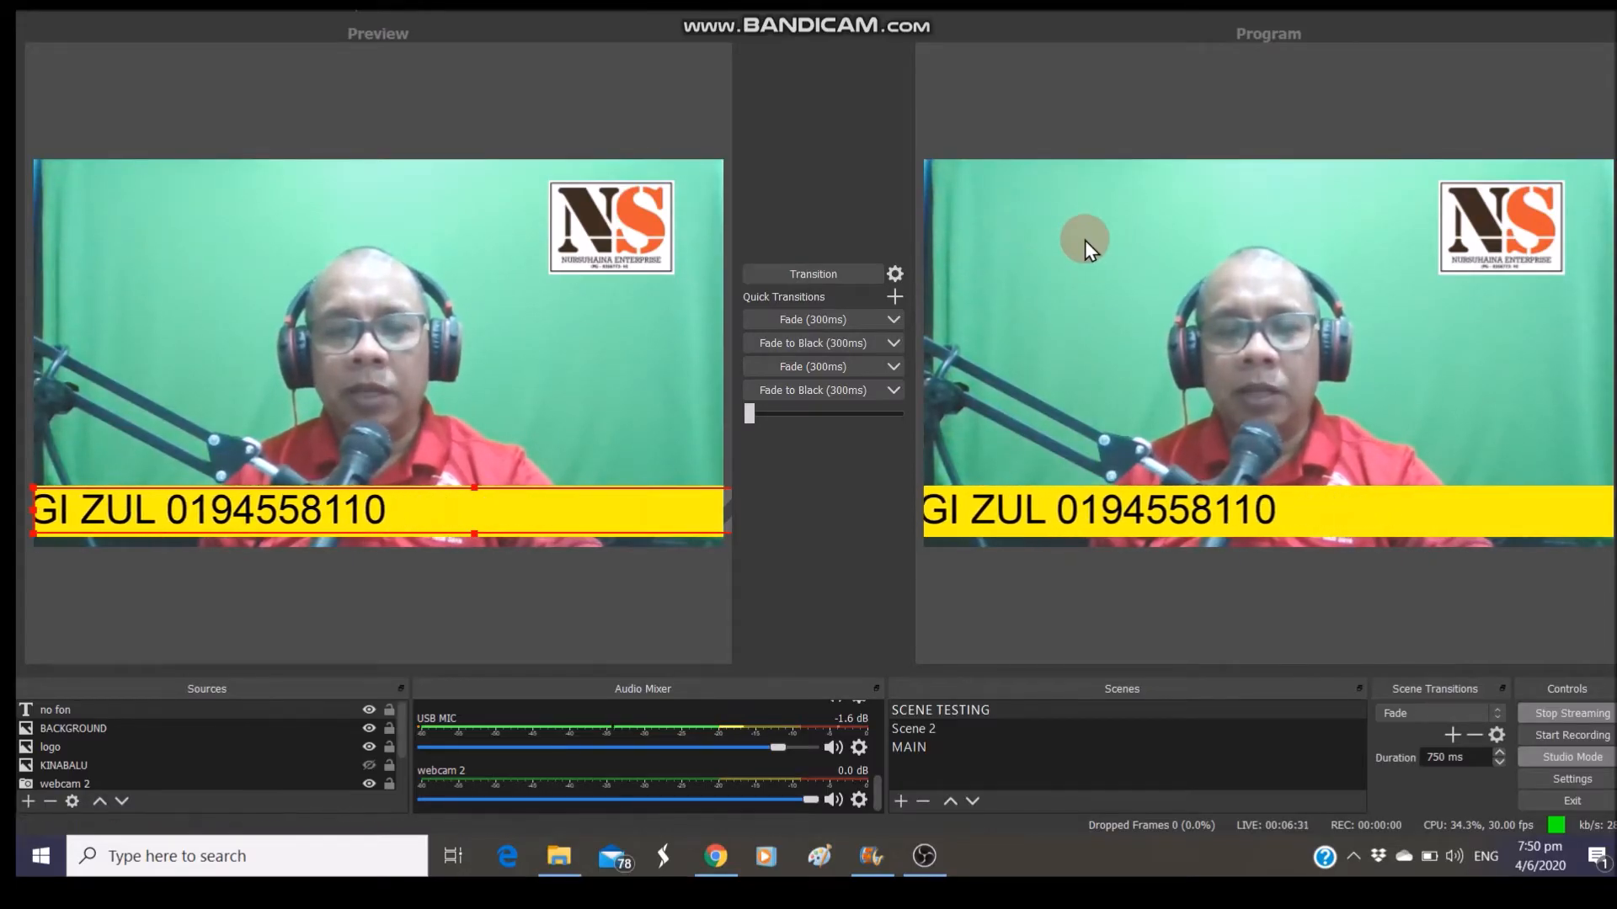
Leave Studio Mode and add the existing KINABALU image source to the scene
click(1528, 759)
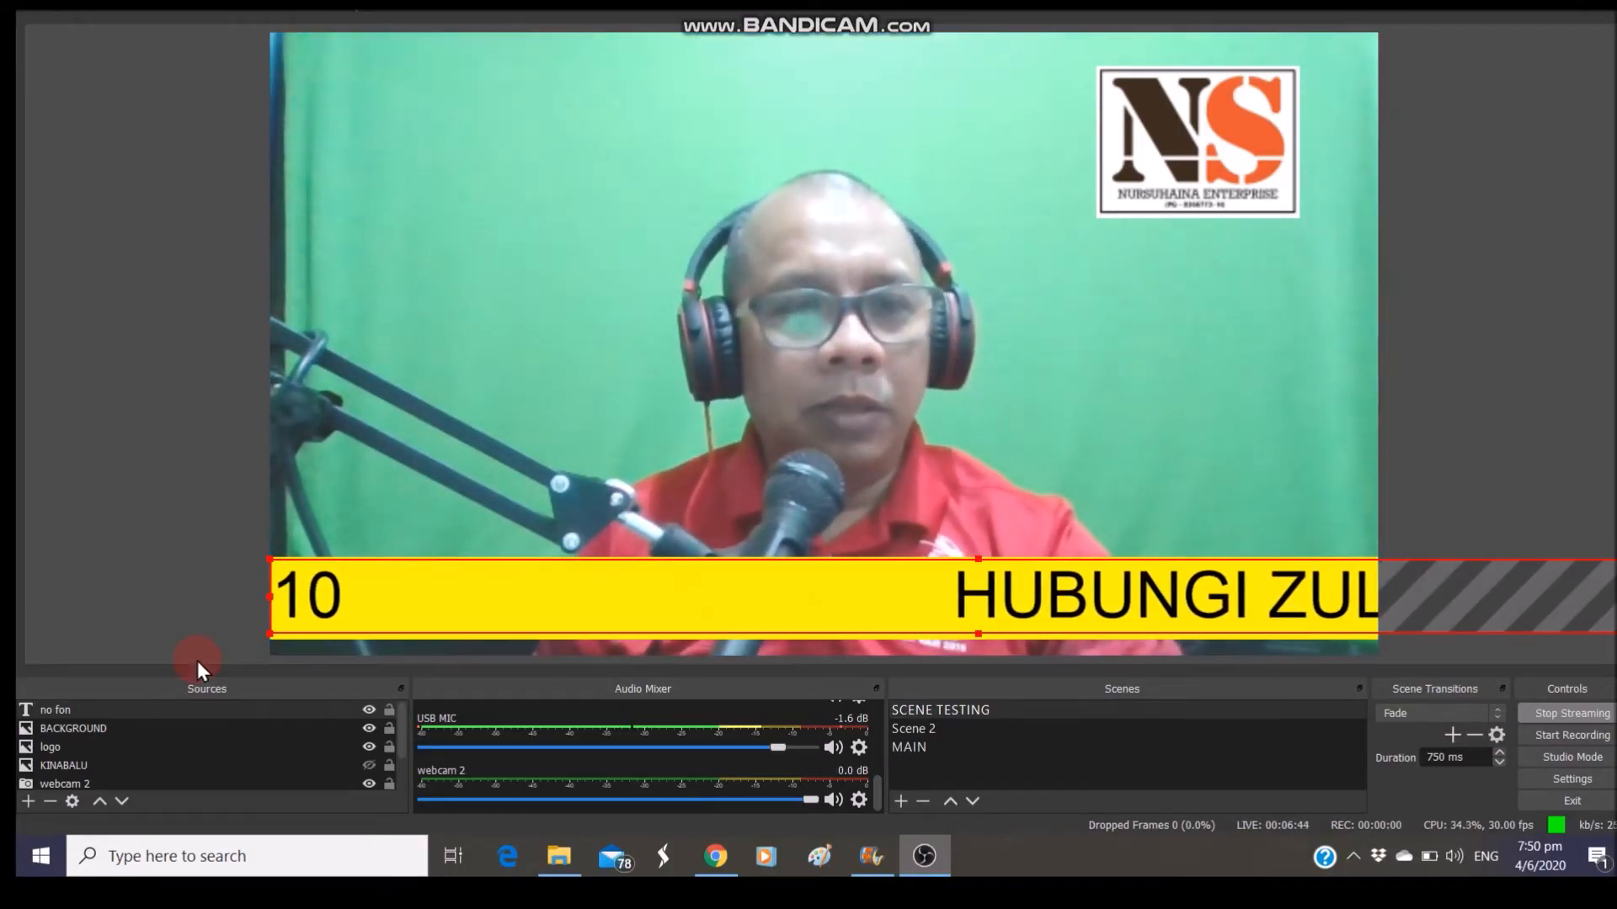
click(28, 800)
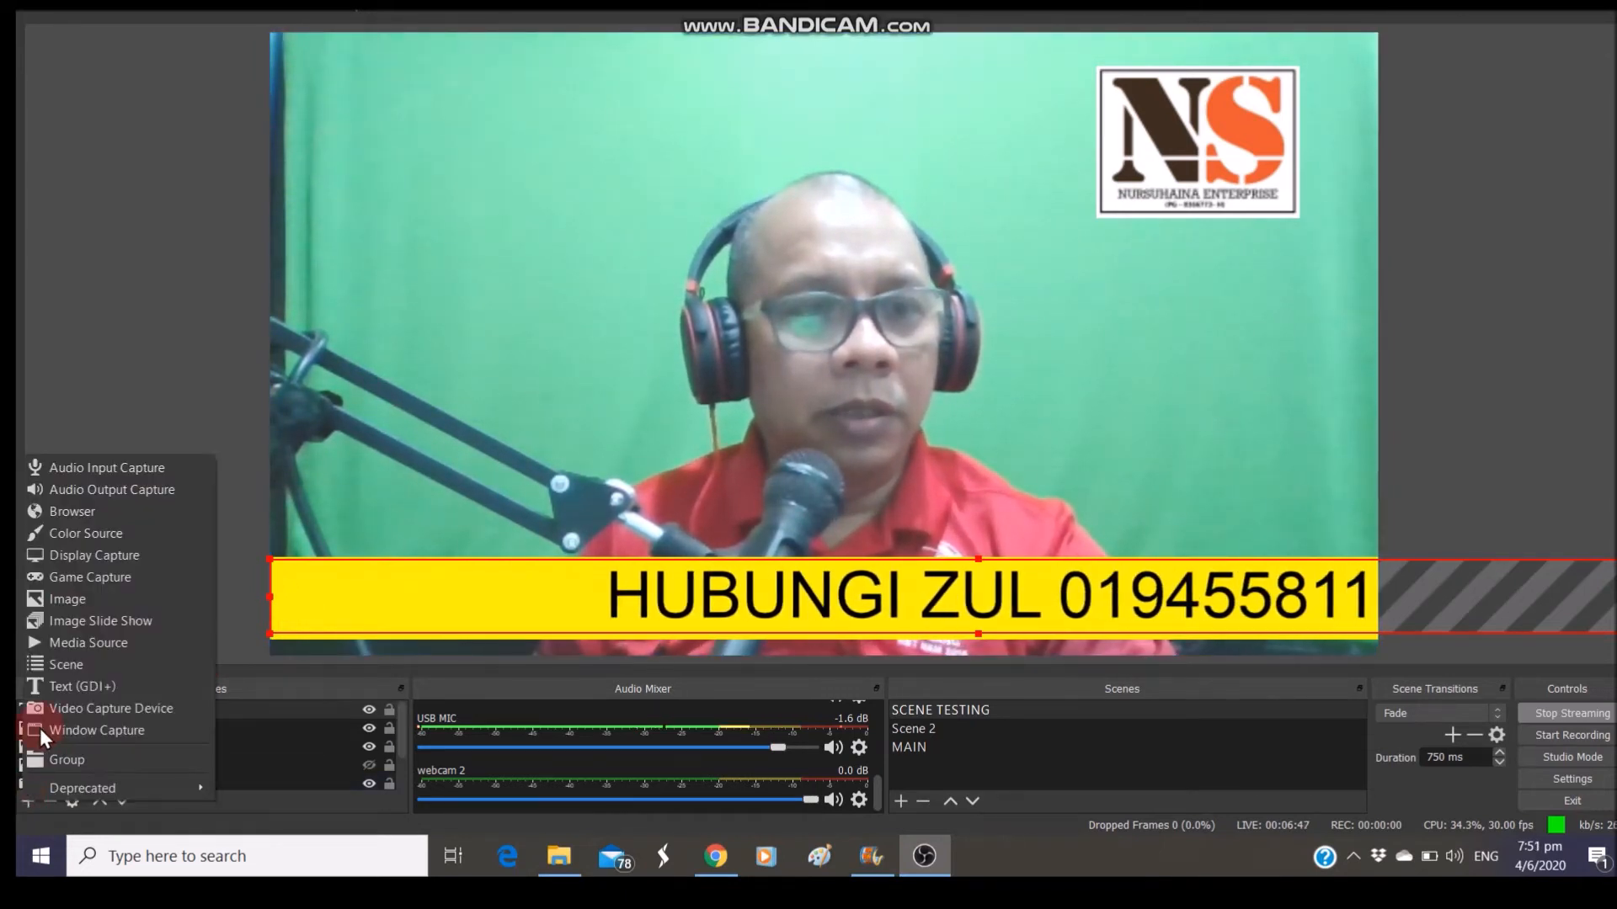
click(67, 599)
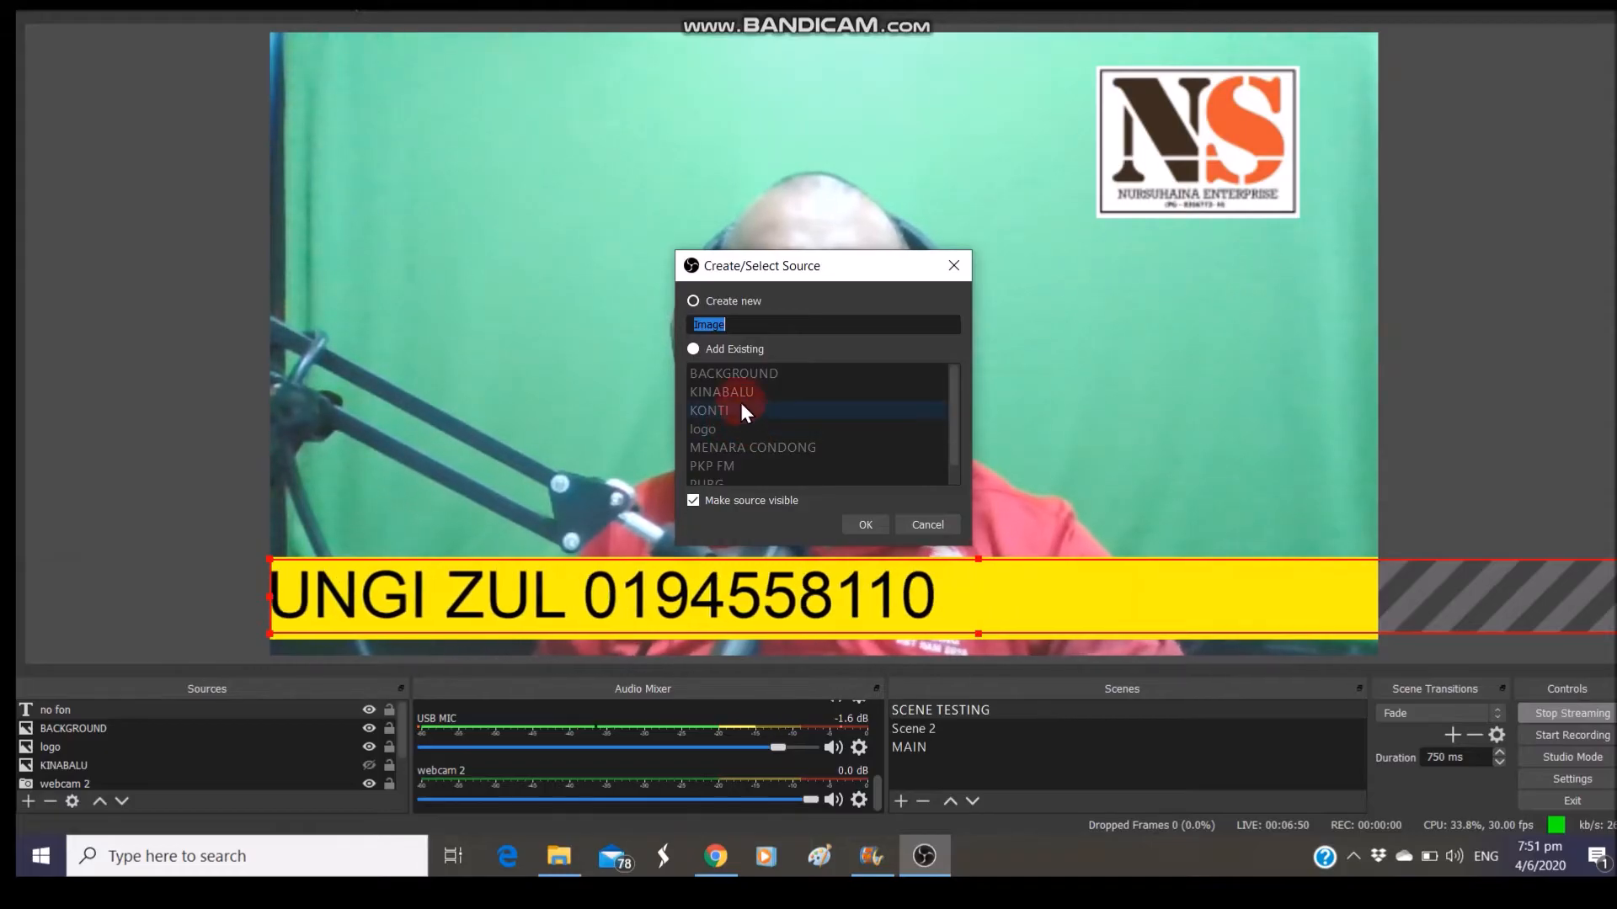
click(696, 350)
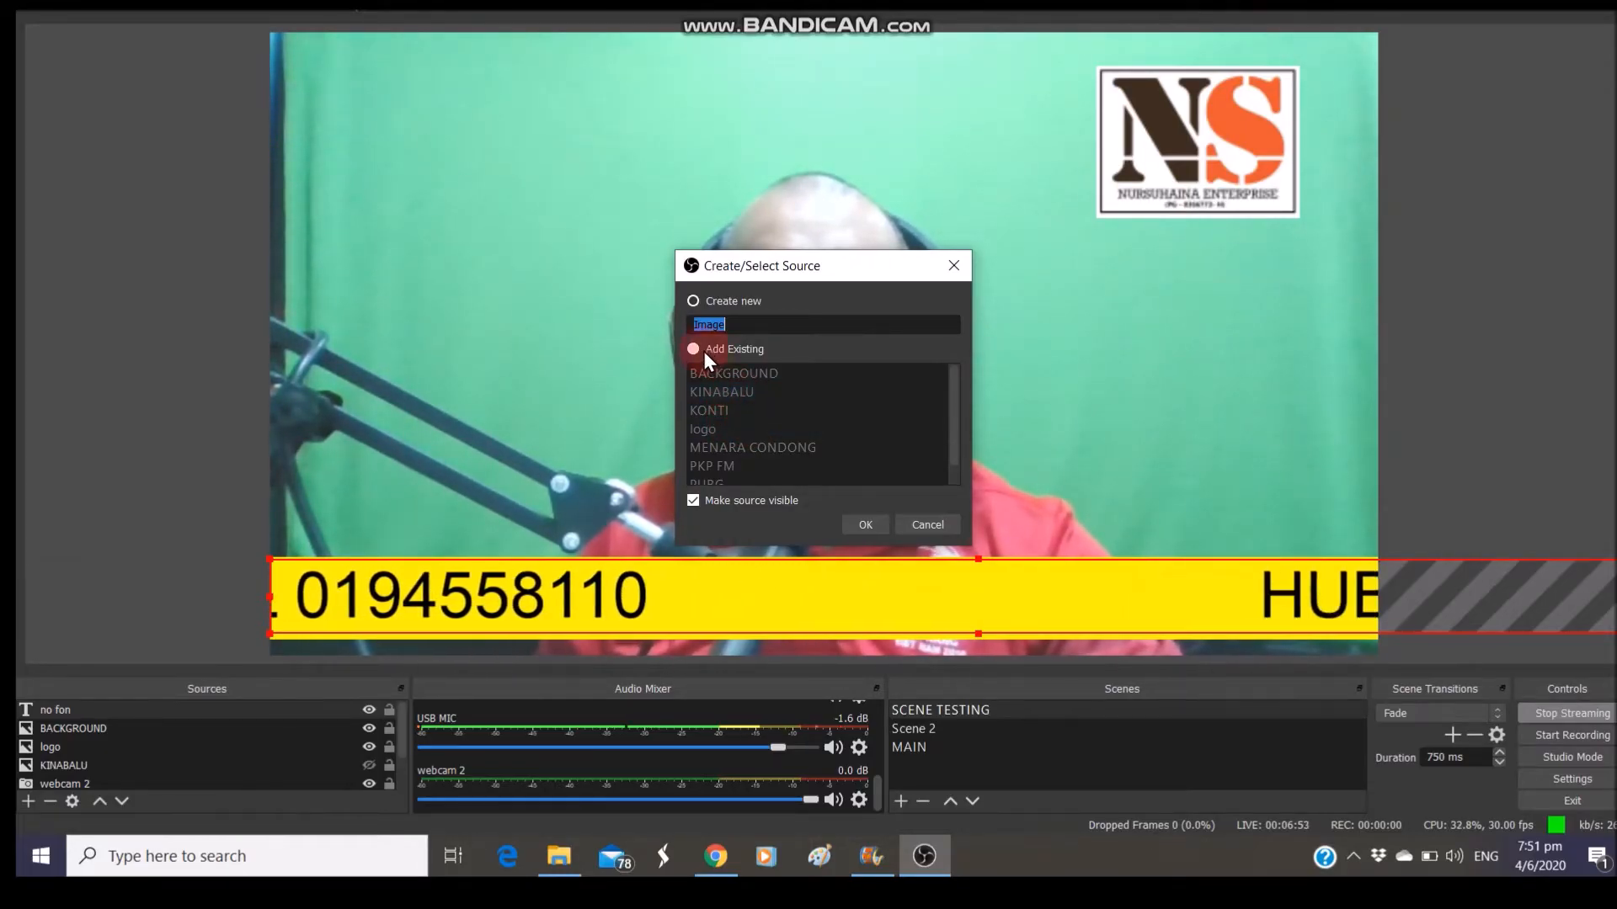
click(711, 391)
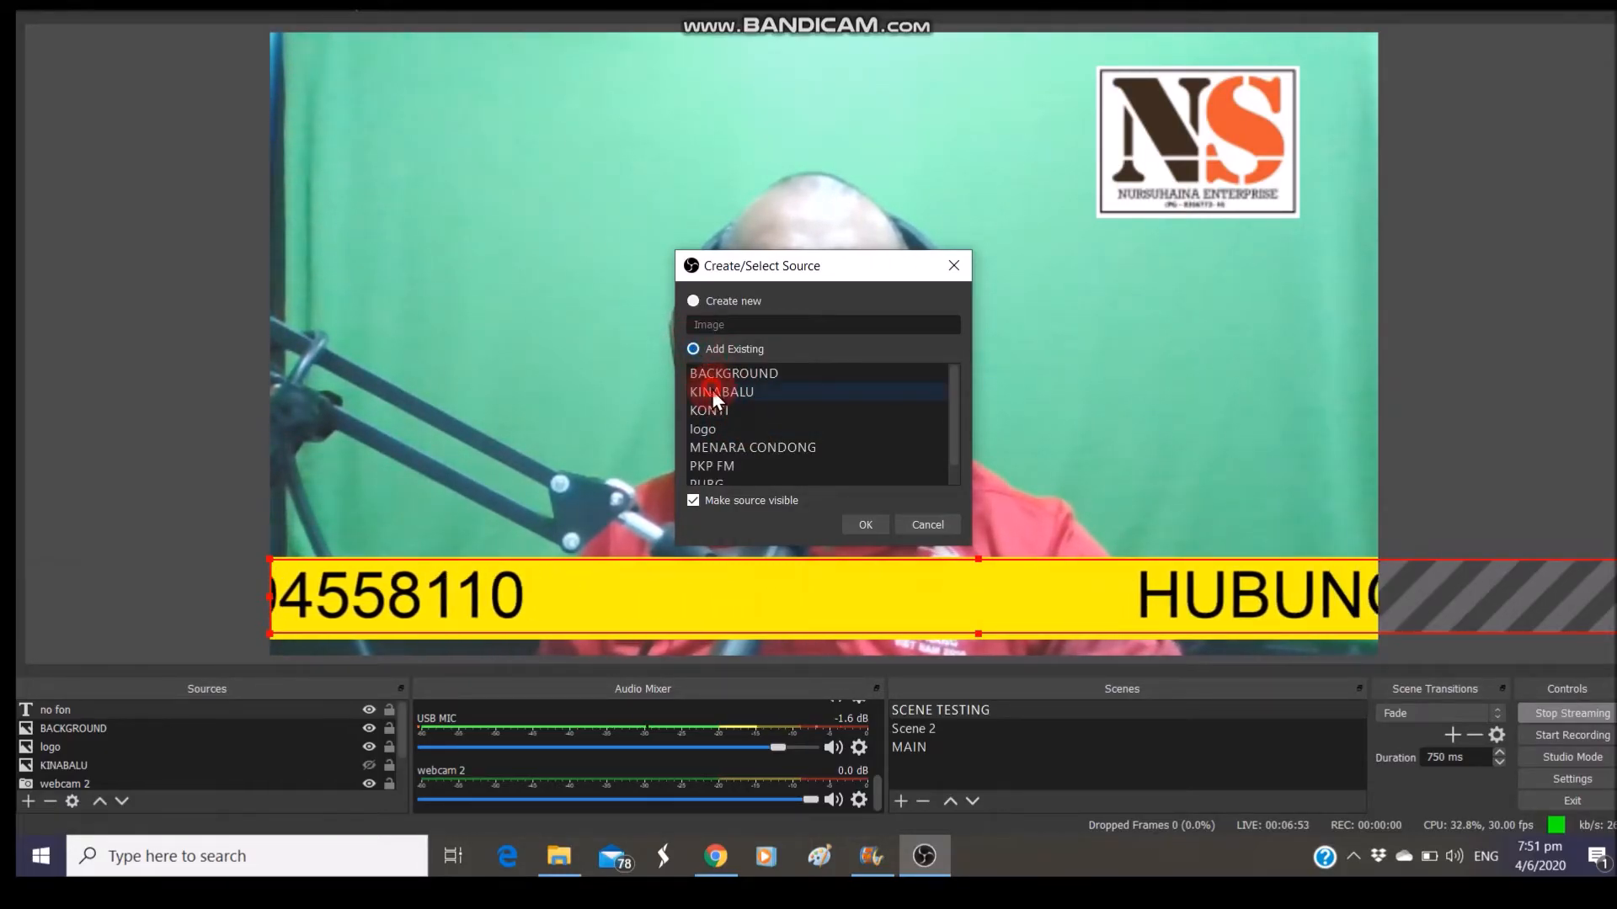
click(846, 523)
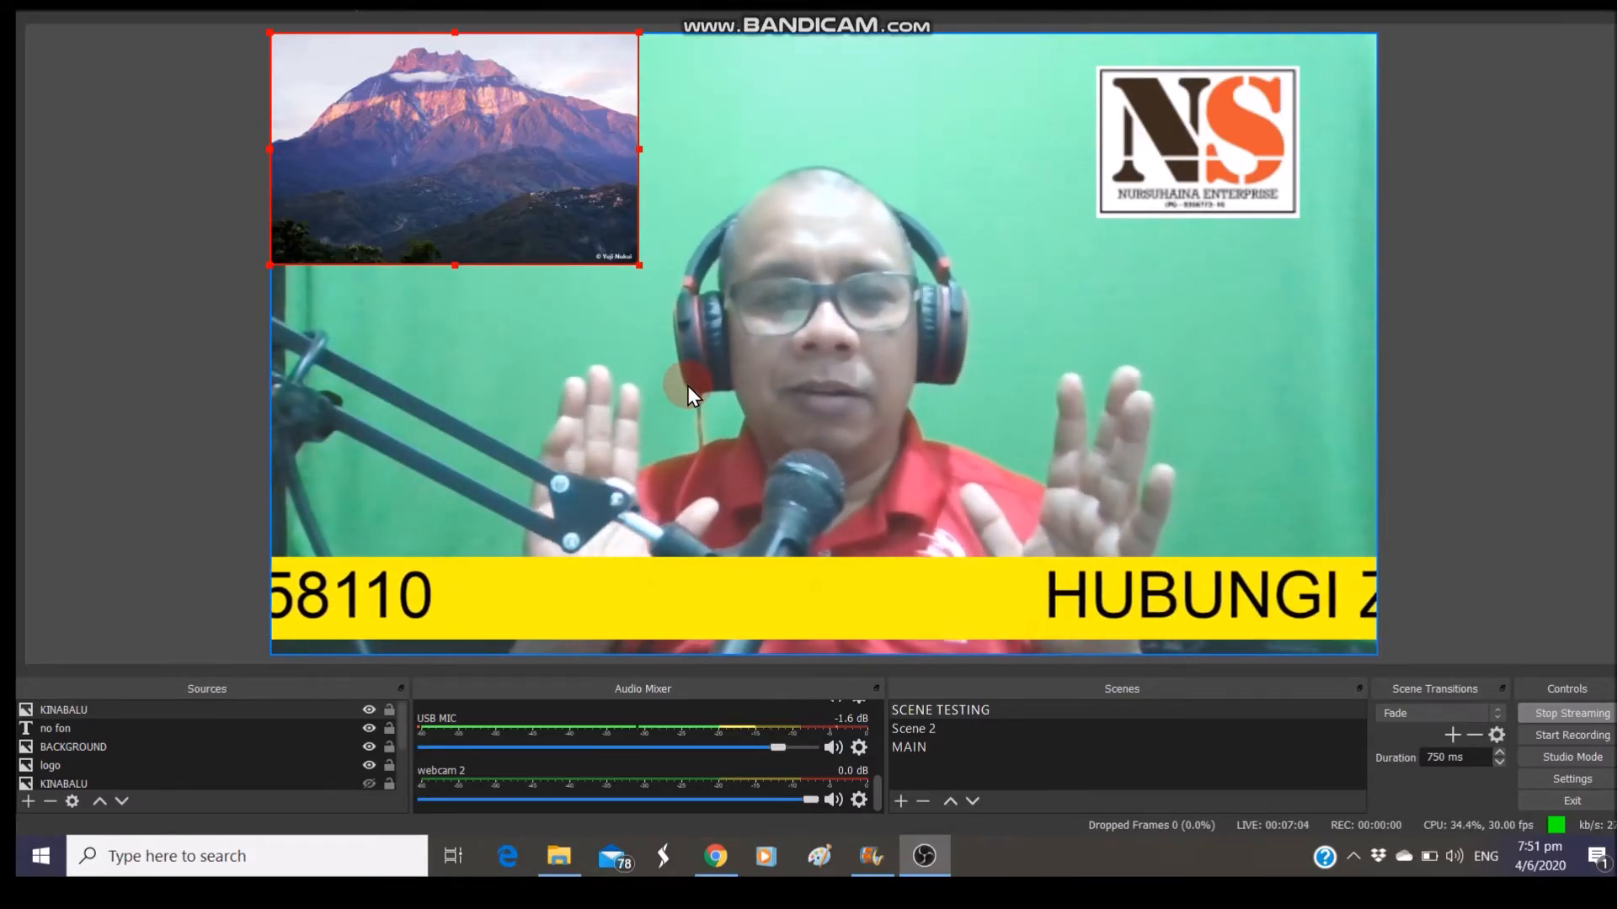
Remove the KINABALU image from the scene and switch Studio Mode back on
right_click(218, 704)
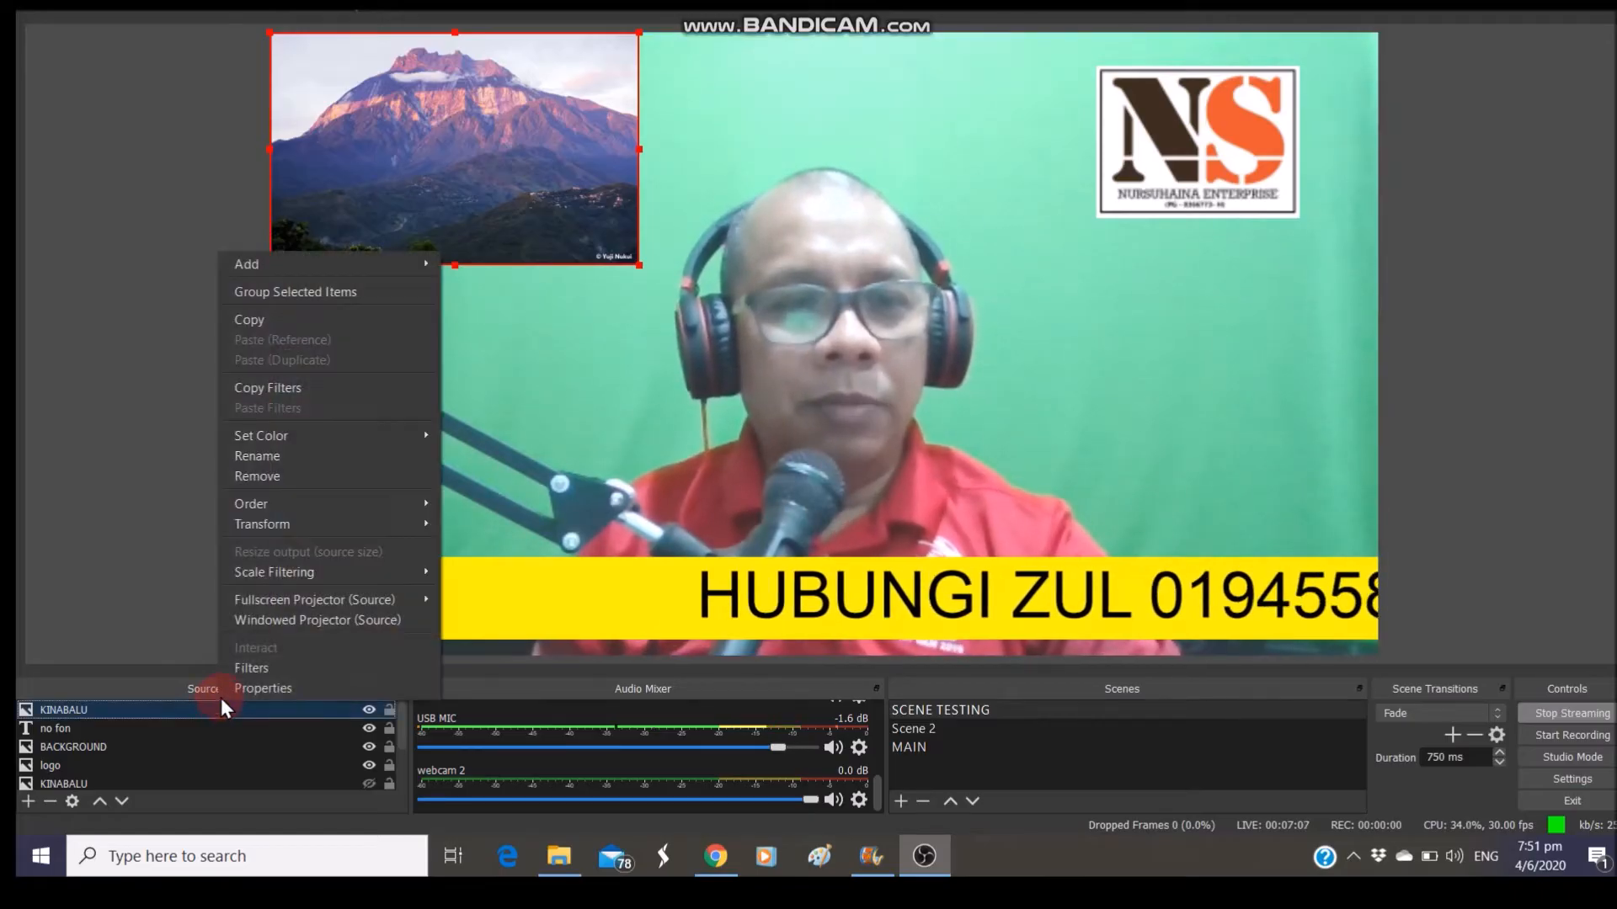
click(274, 476)
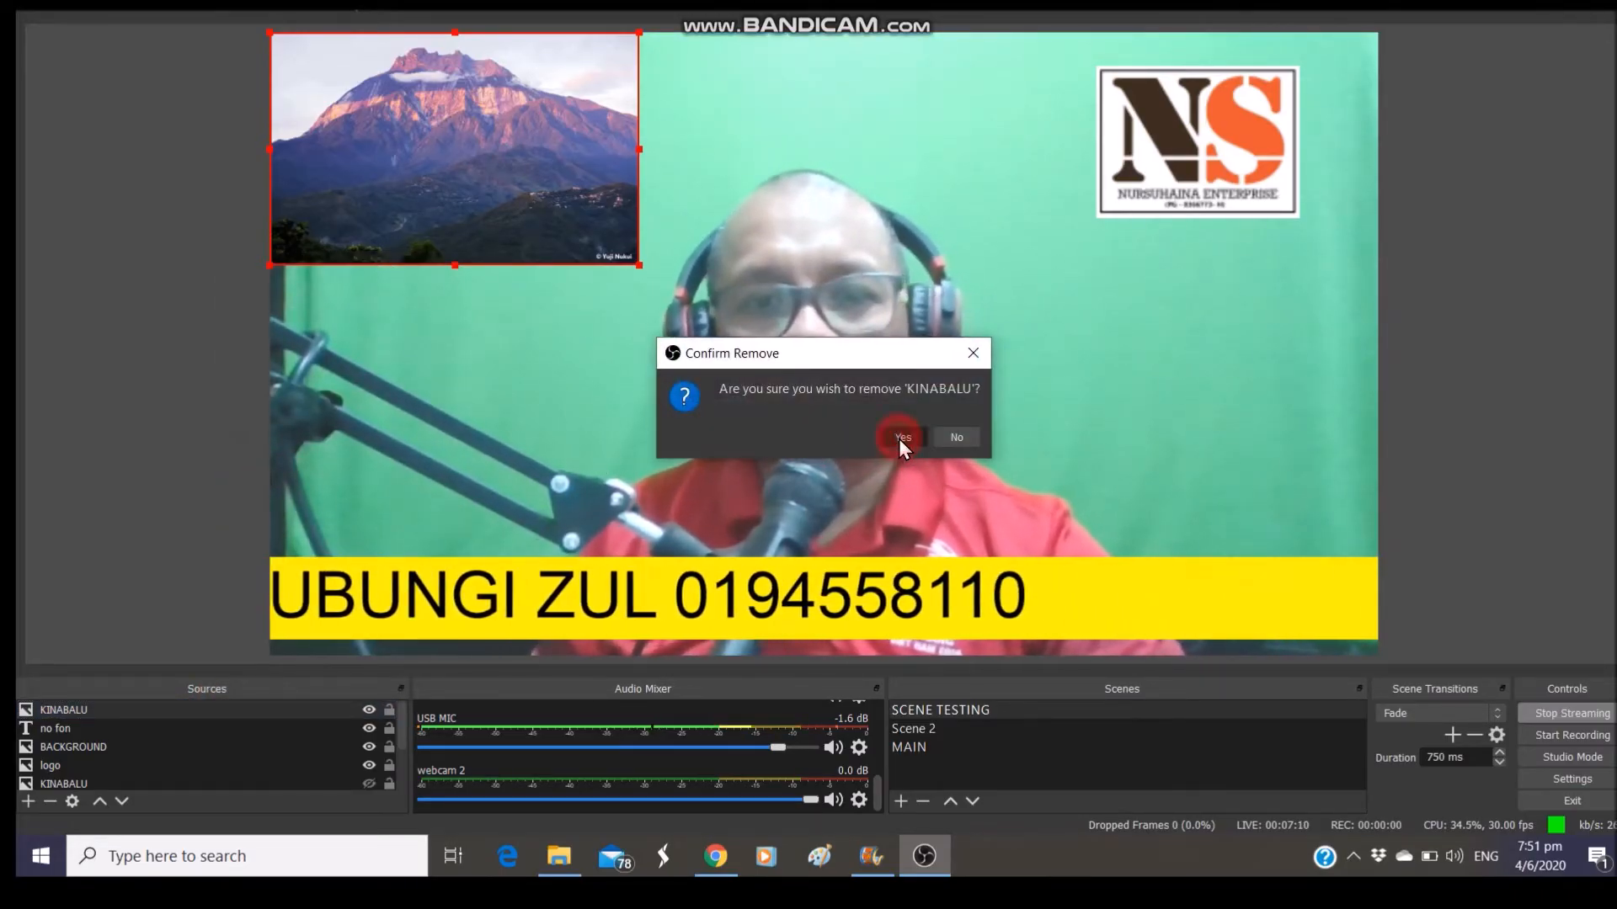
click(900, 440)
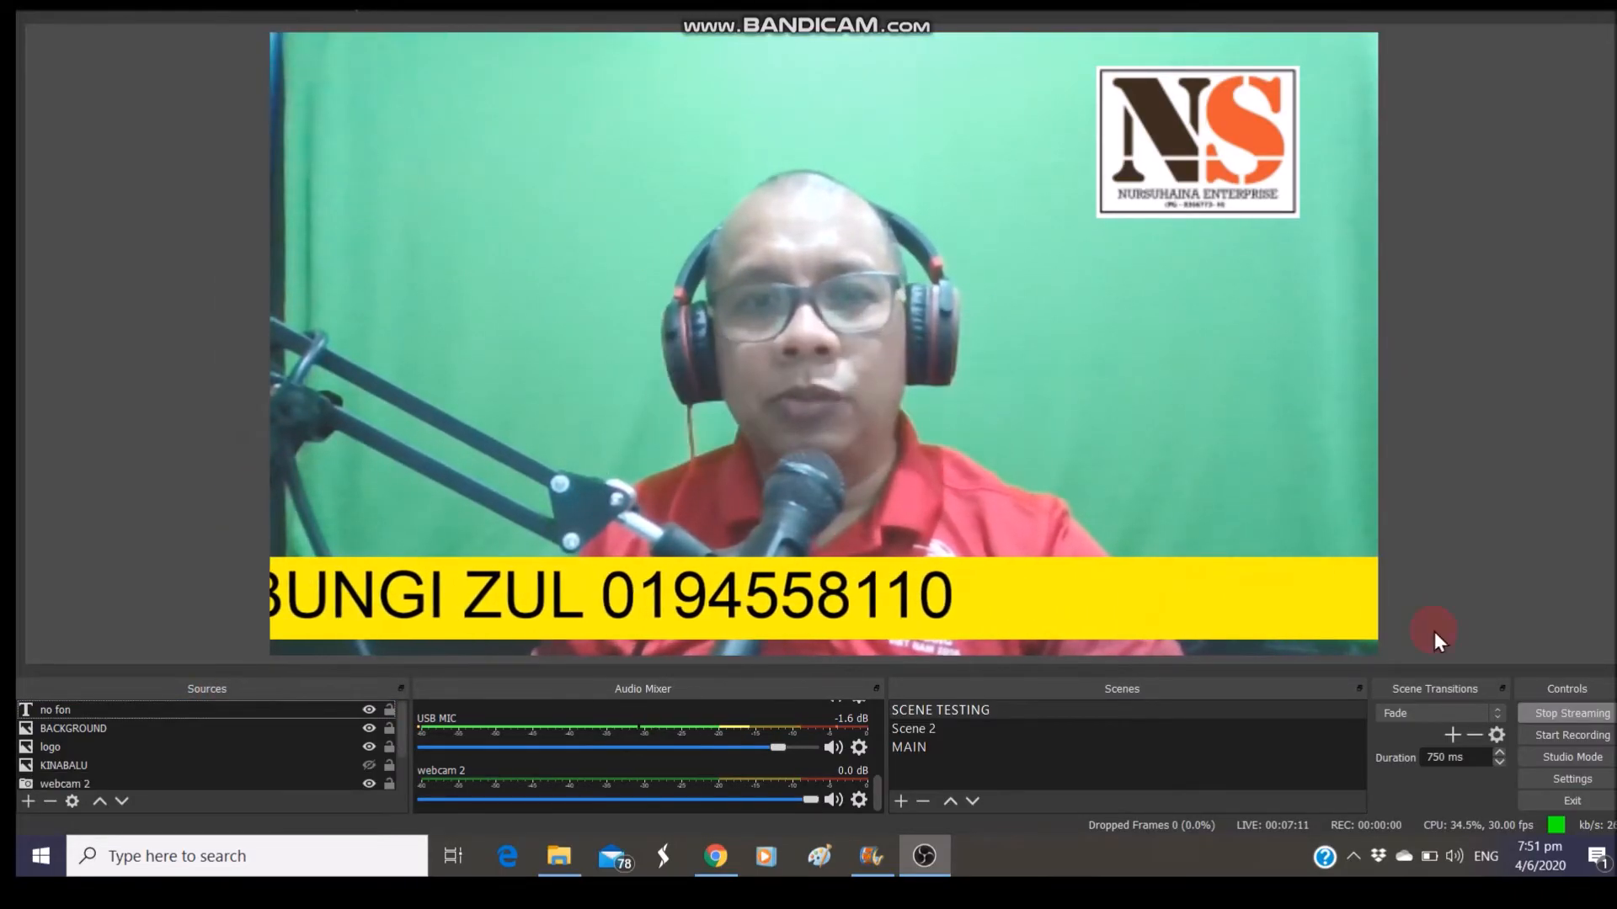
click(1568, 763)
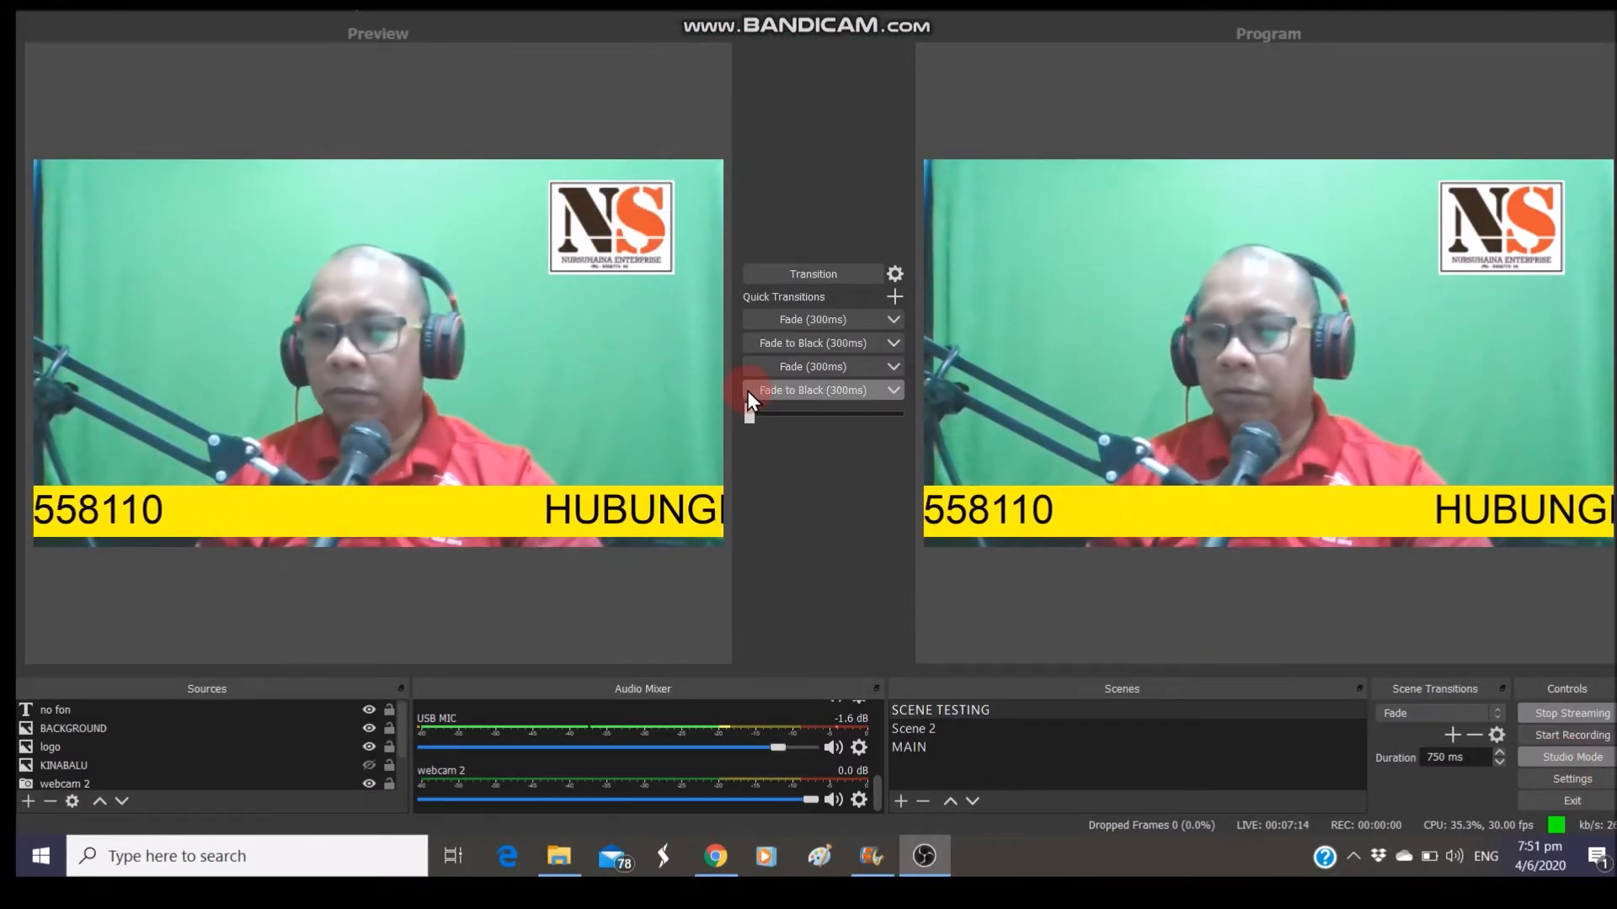
click(530, 299)
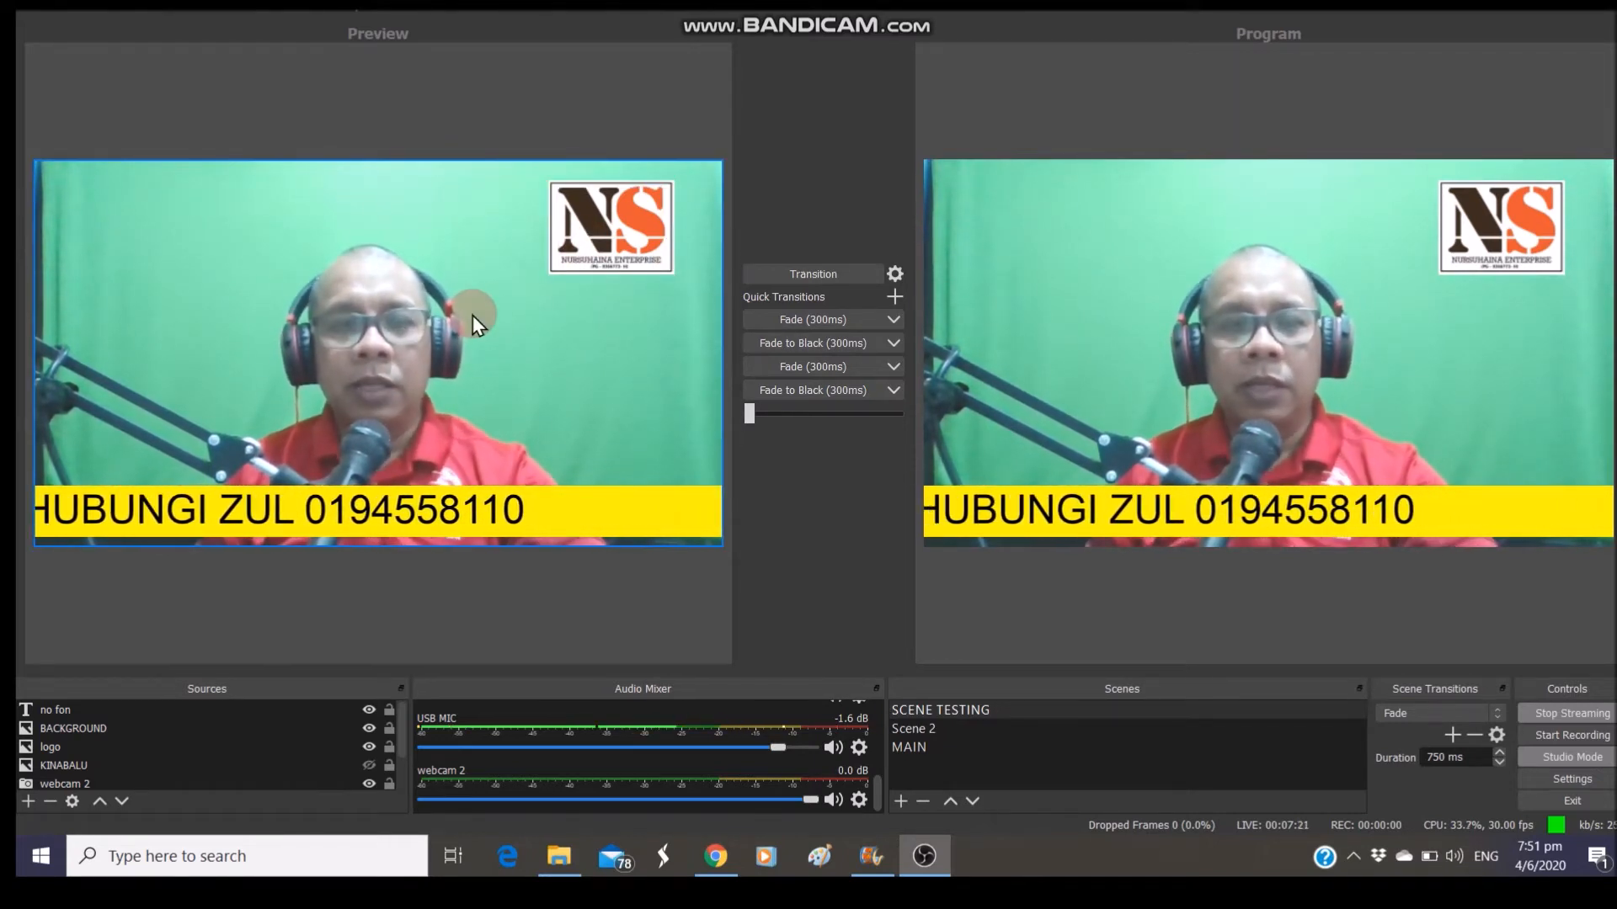
Add the existing KINABALU image, drag it to the top-left area, and transition it live
click(54, 650)
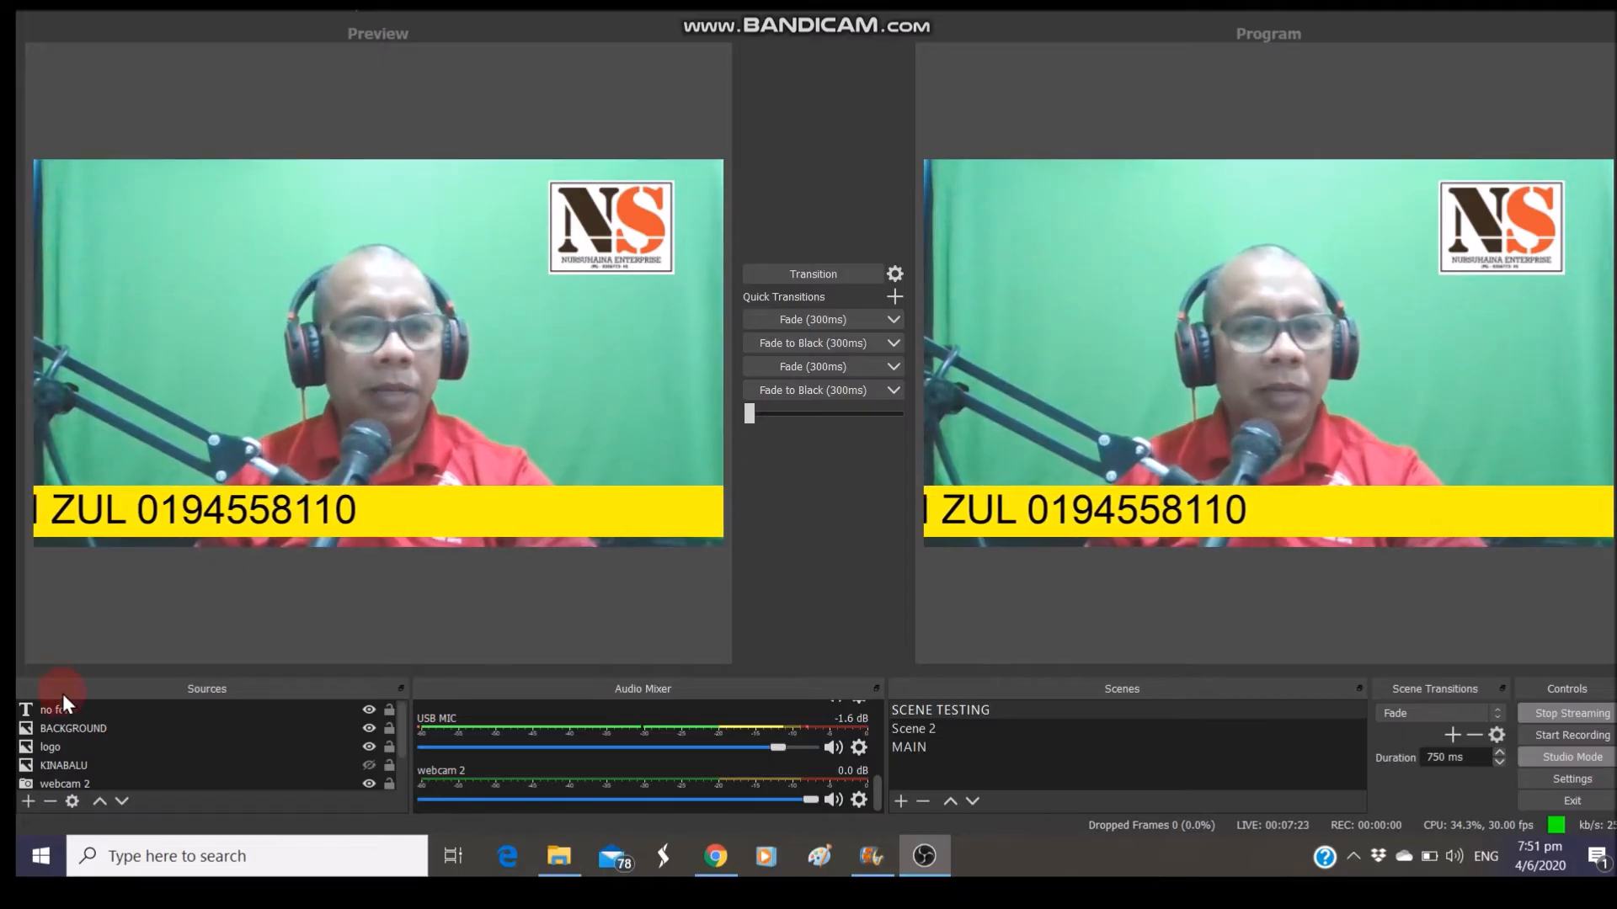
click(28, 801)
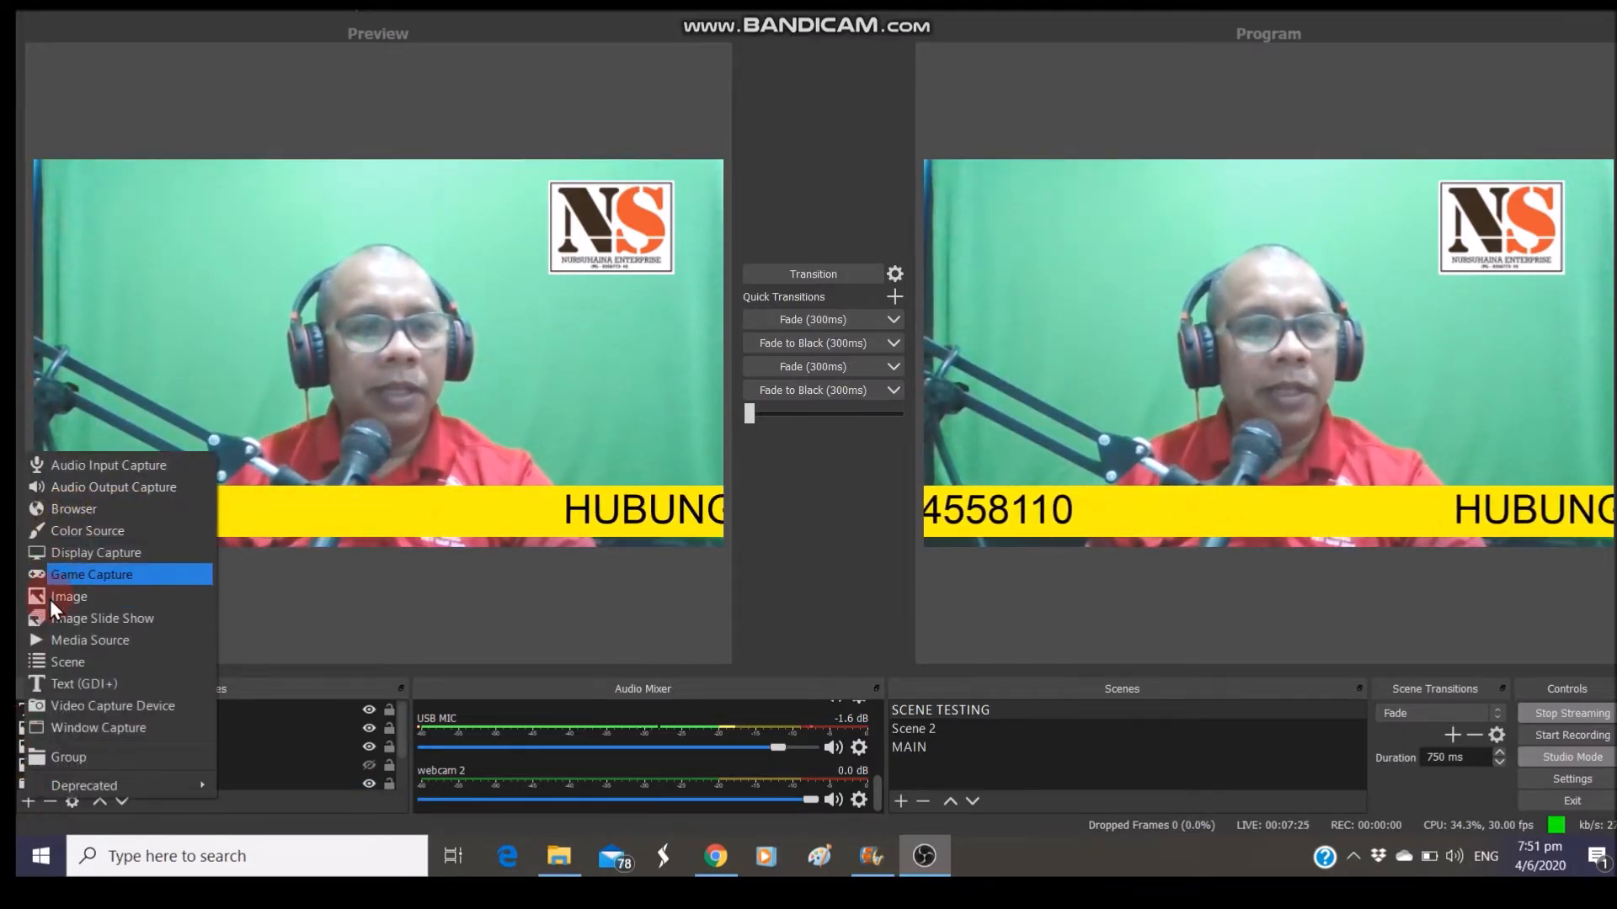
click(57, 598)
click(693, 348)
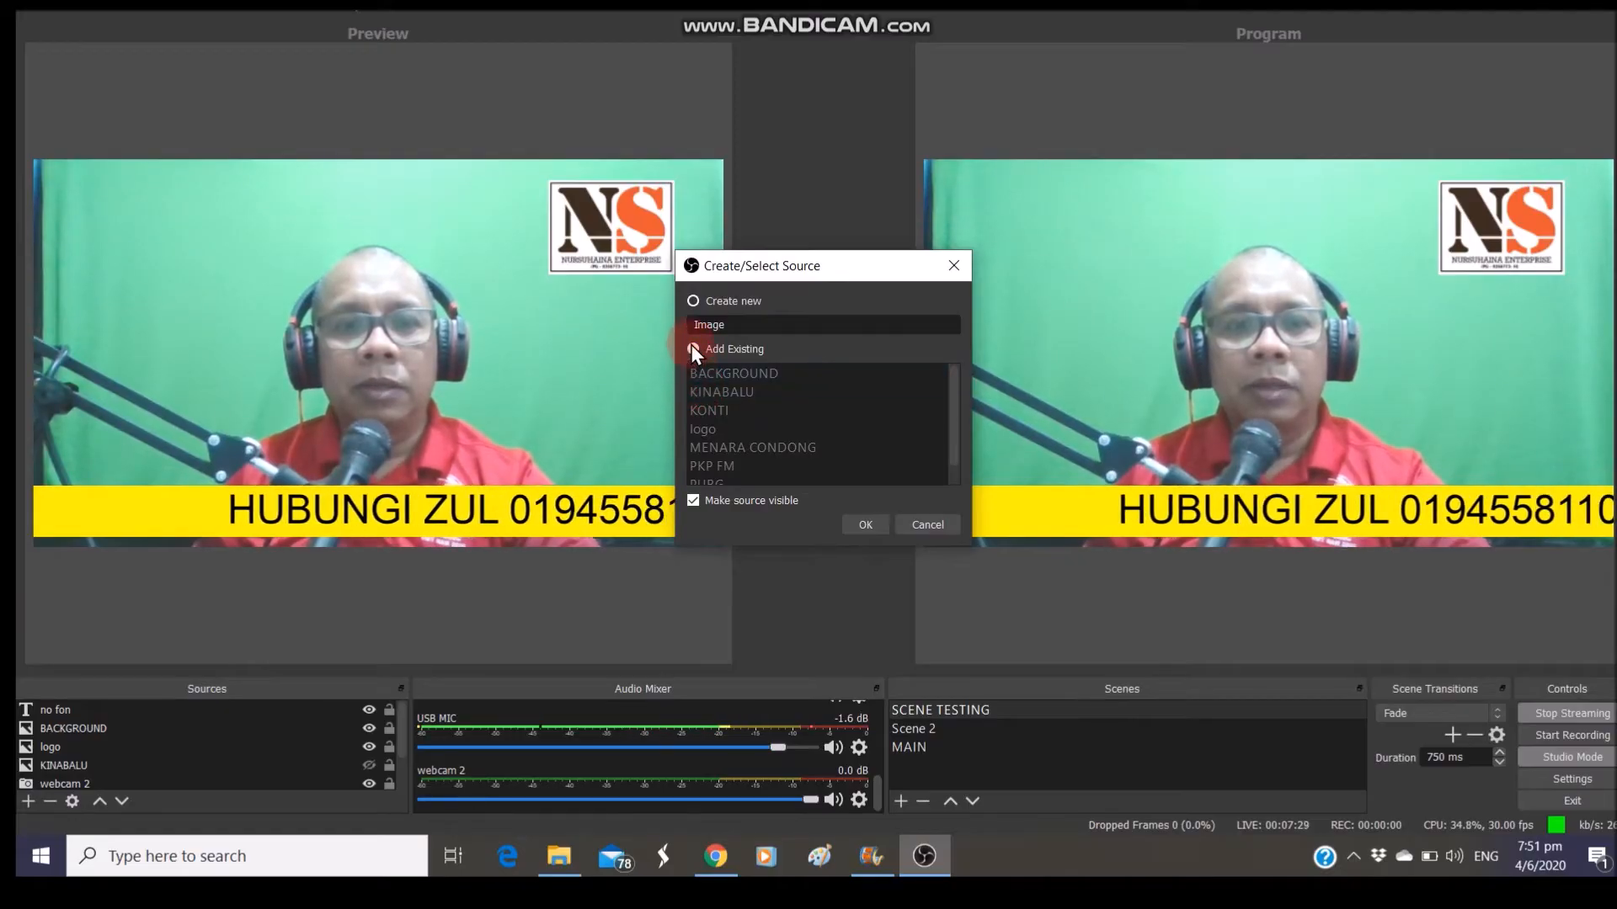
click(697, 392)
click(865, 525)
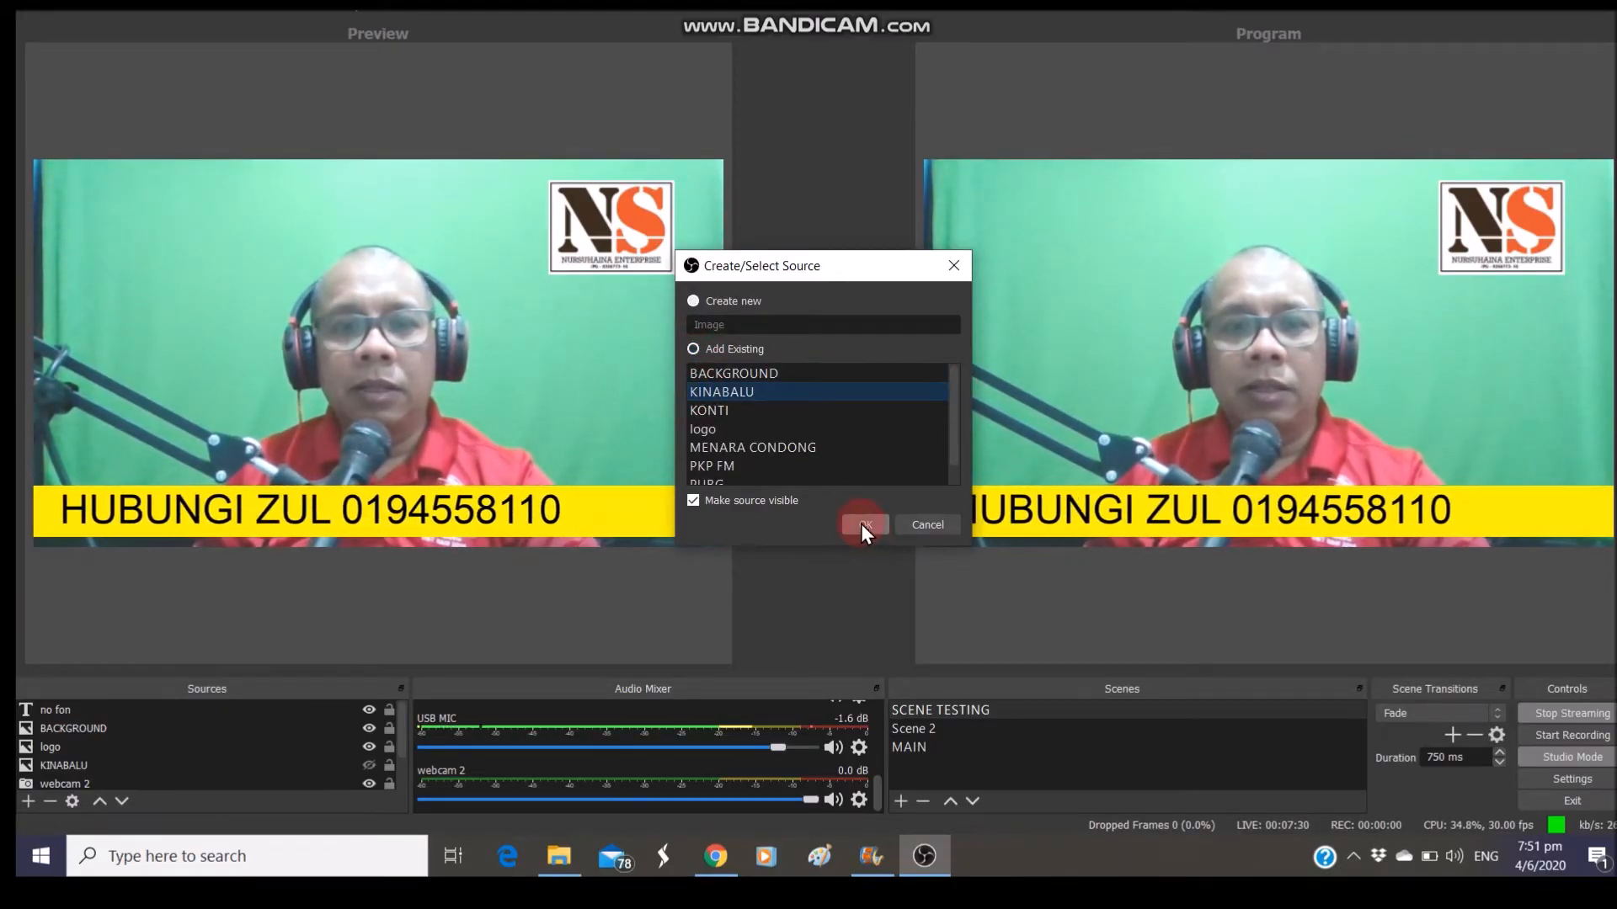
click(864, 528)
drag(367, 346, 295, 326)
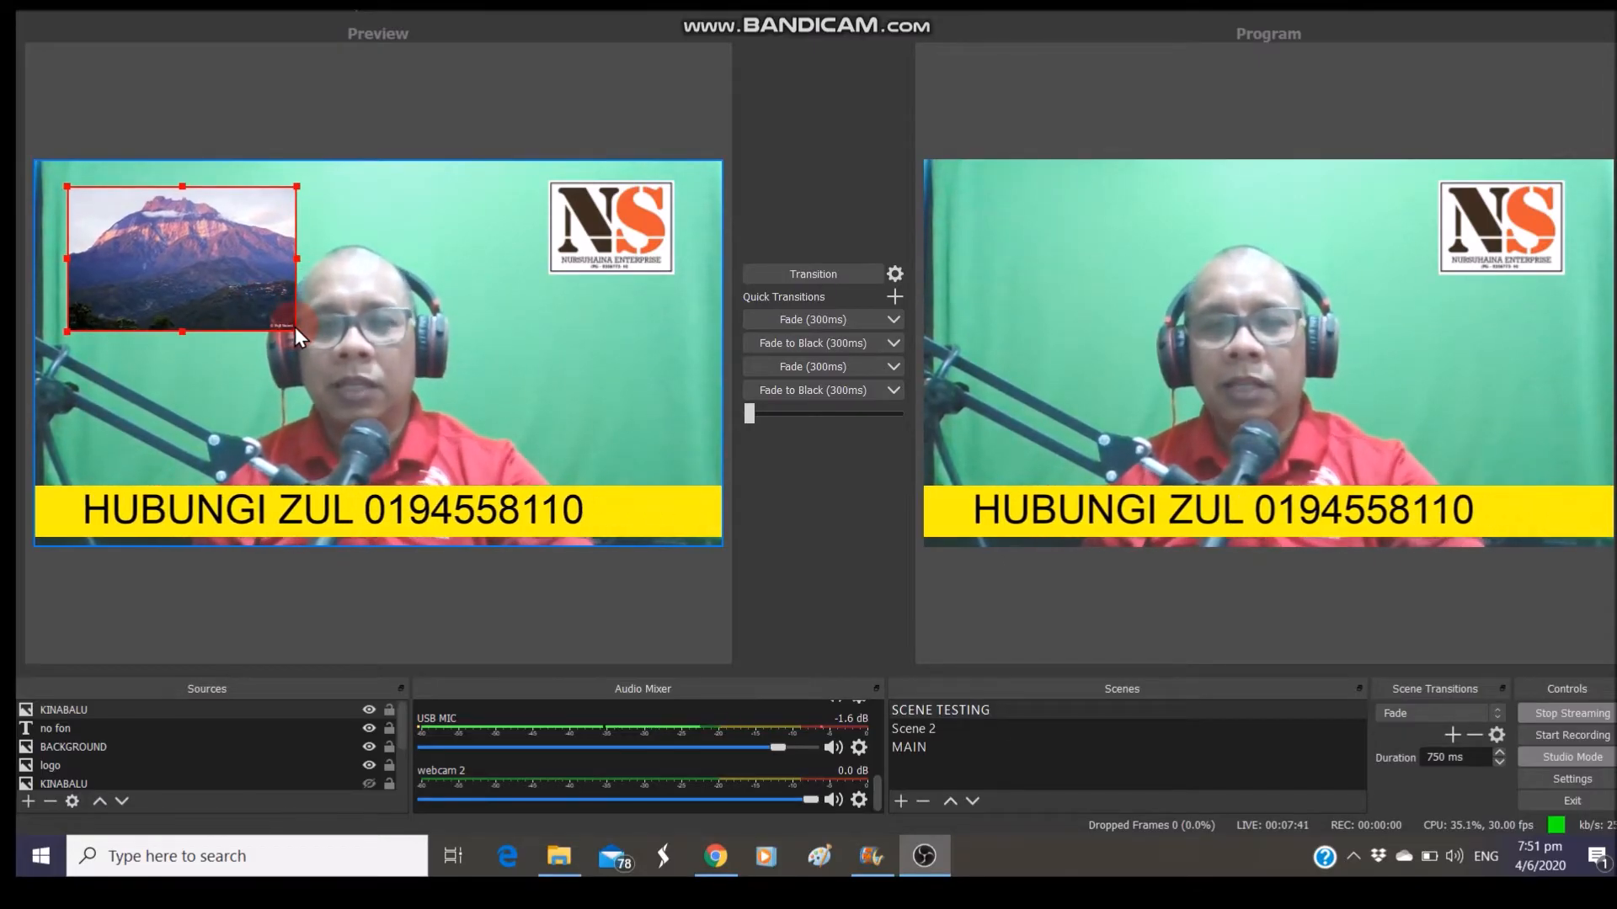
click(783, 270)
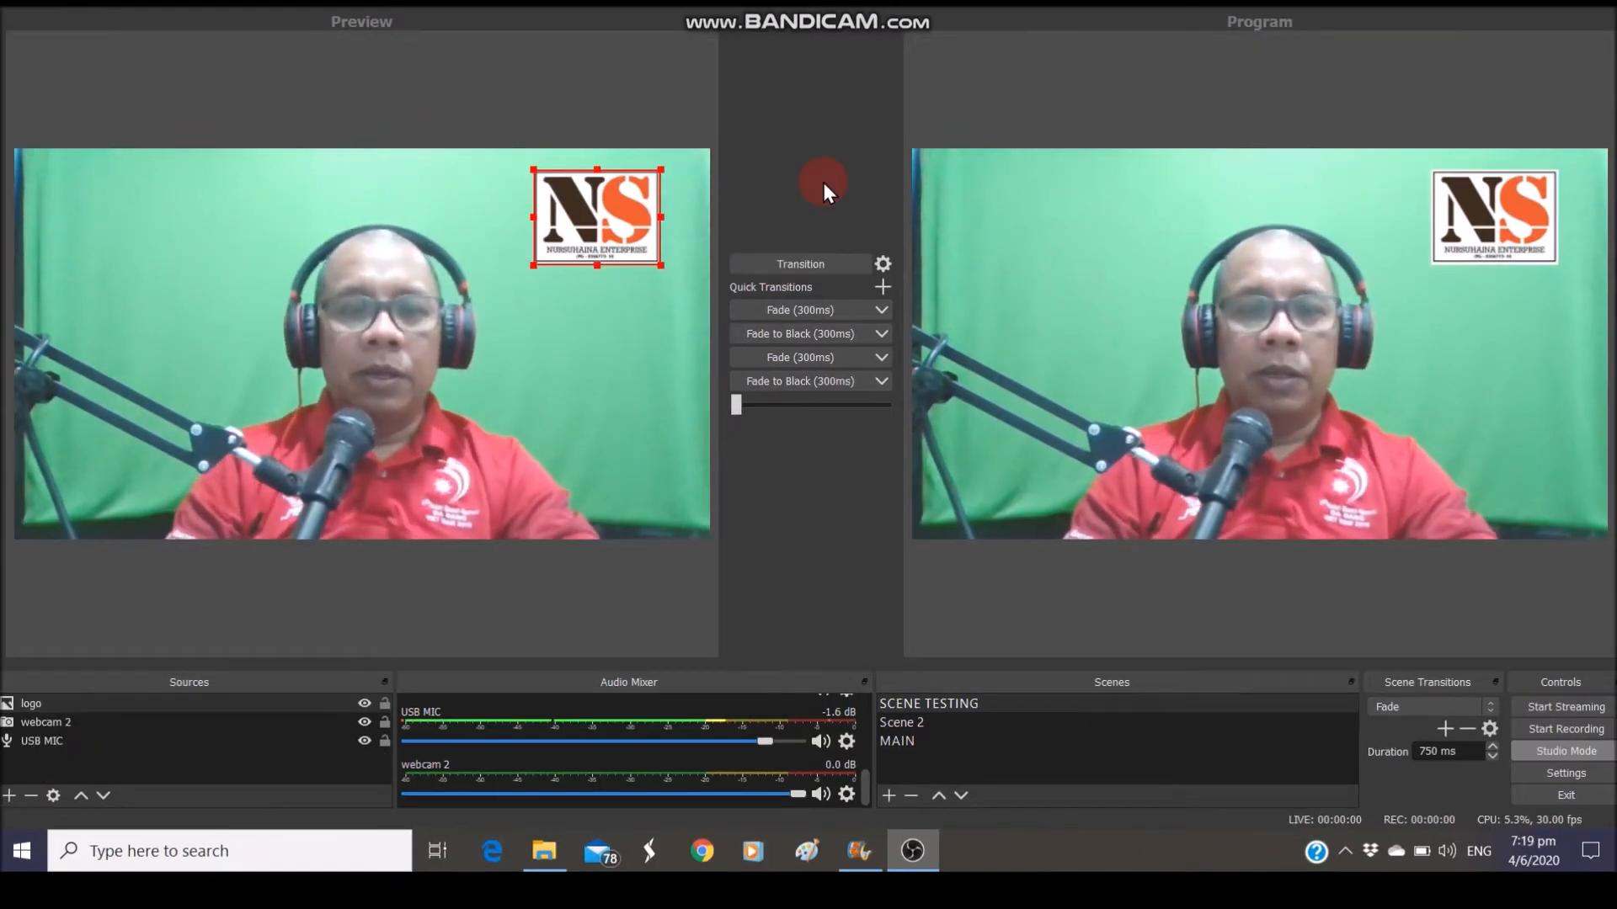
Hide and reshow the NS logo, then transition the preview to Program
click(364, 704)
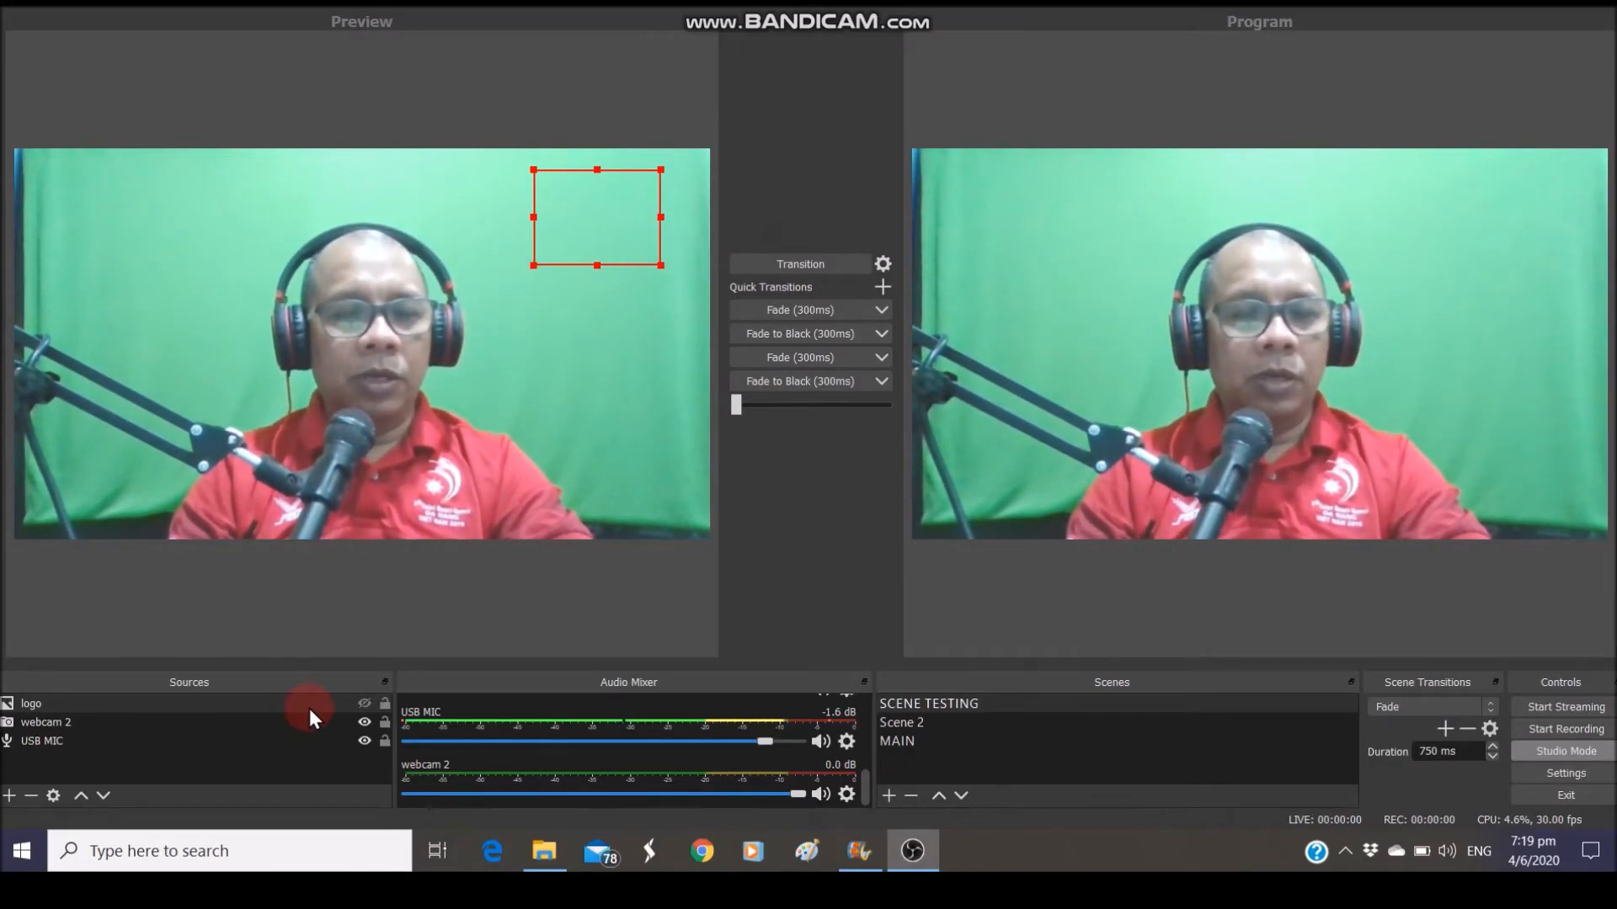
click(362, 704)
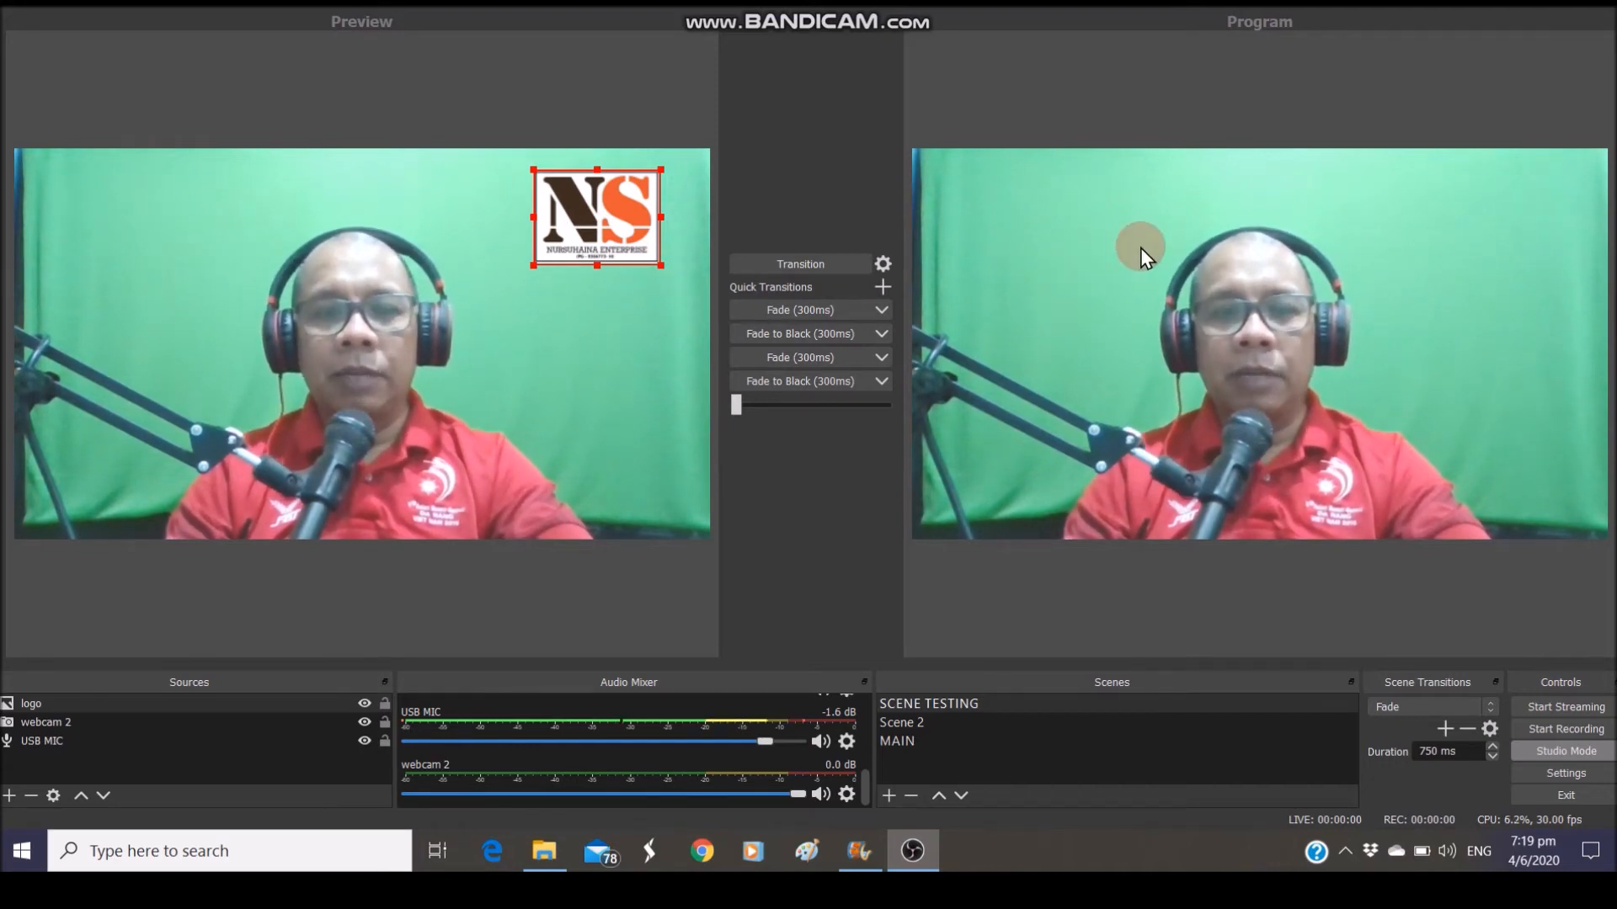
click(758, 271)
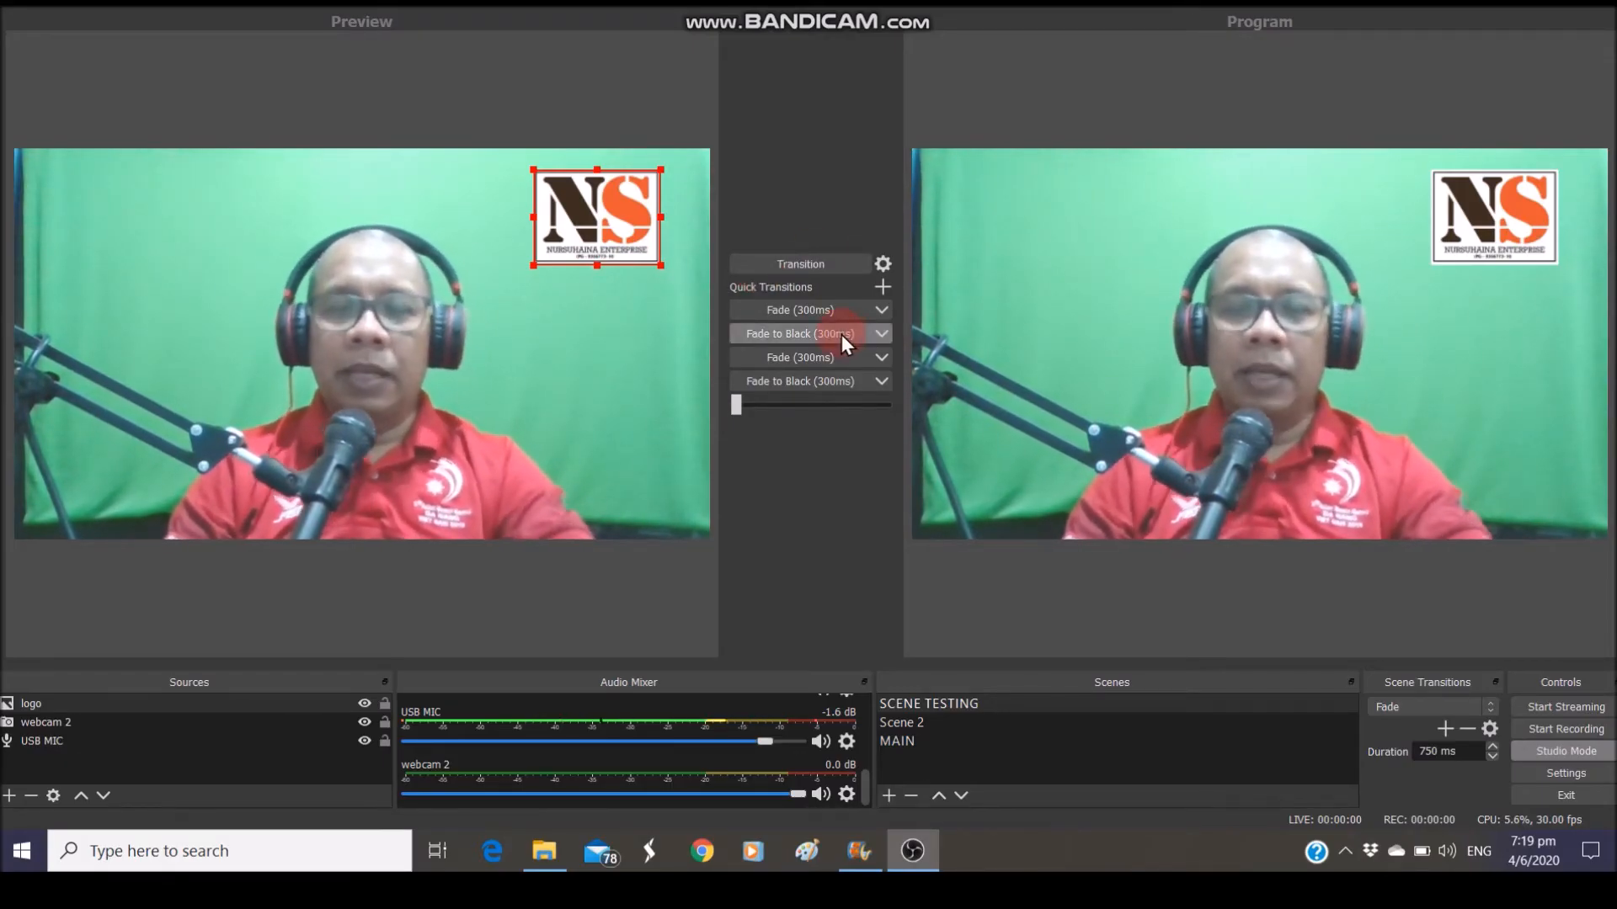
click(805, 265)
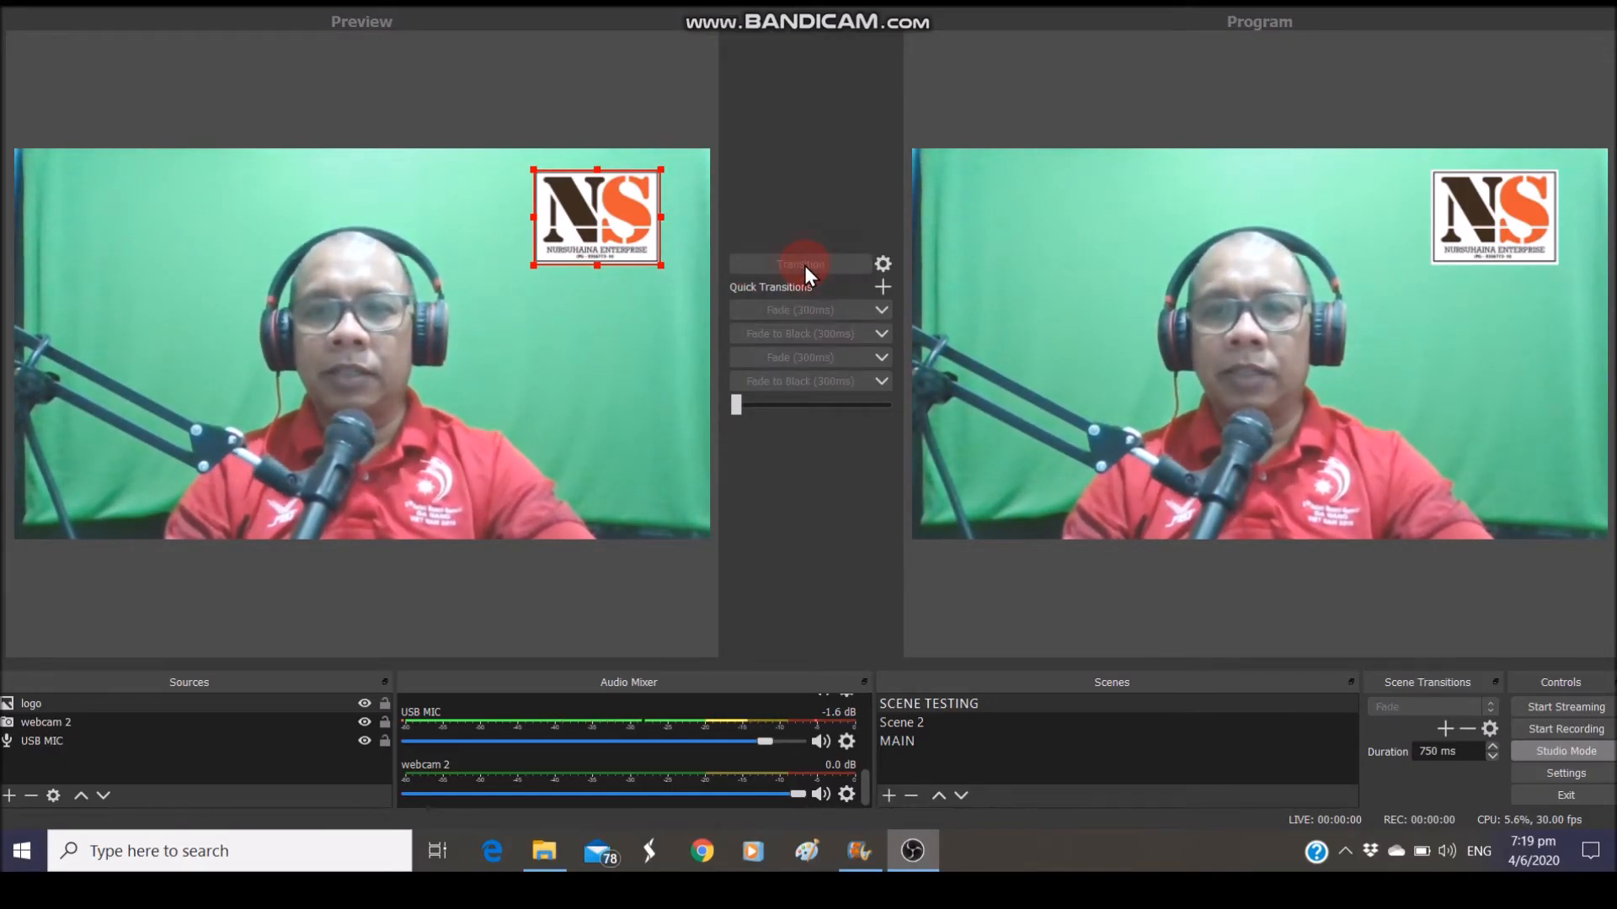
Send a logo-free preview live, then restore the NS logo and transition it back to Program
click(364, 704)
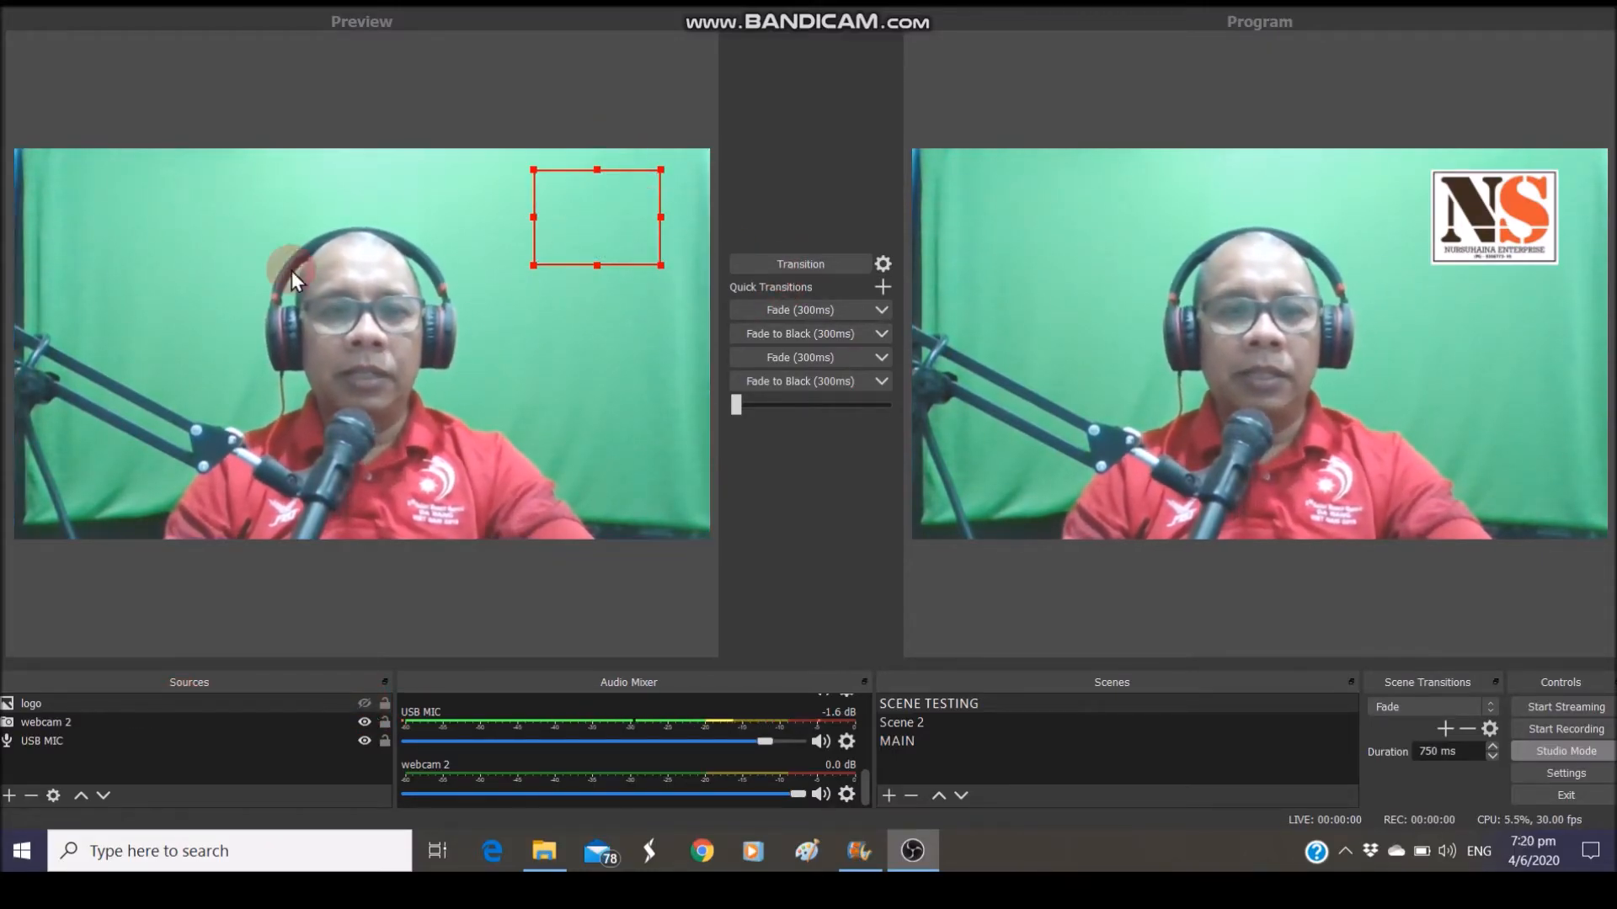
click(749, 265)
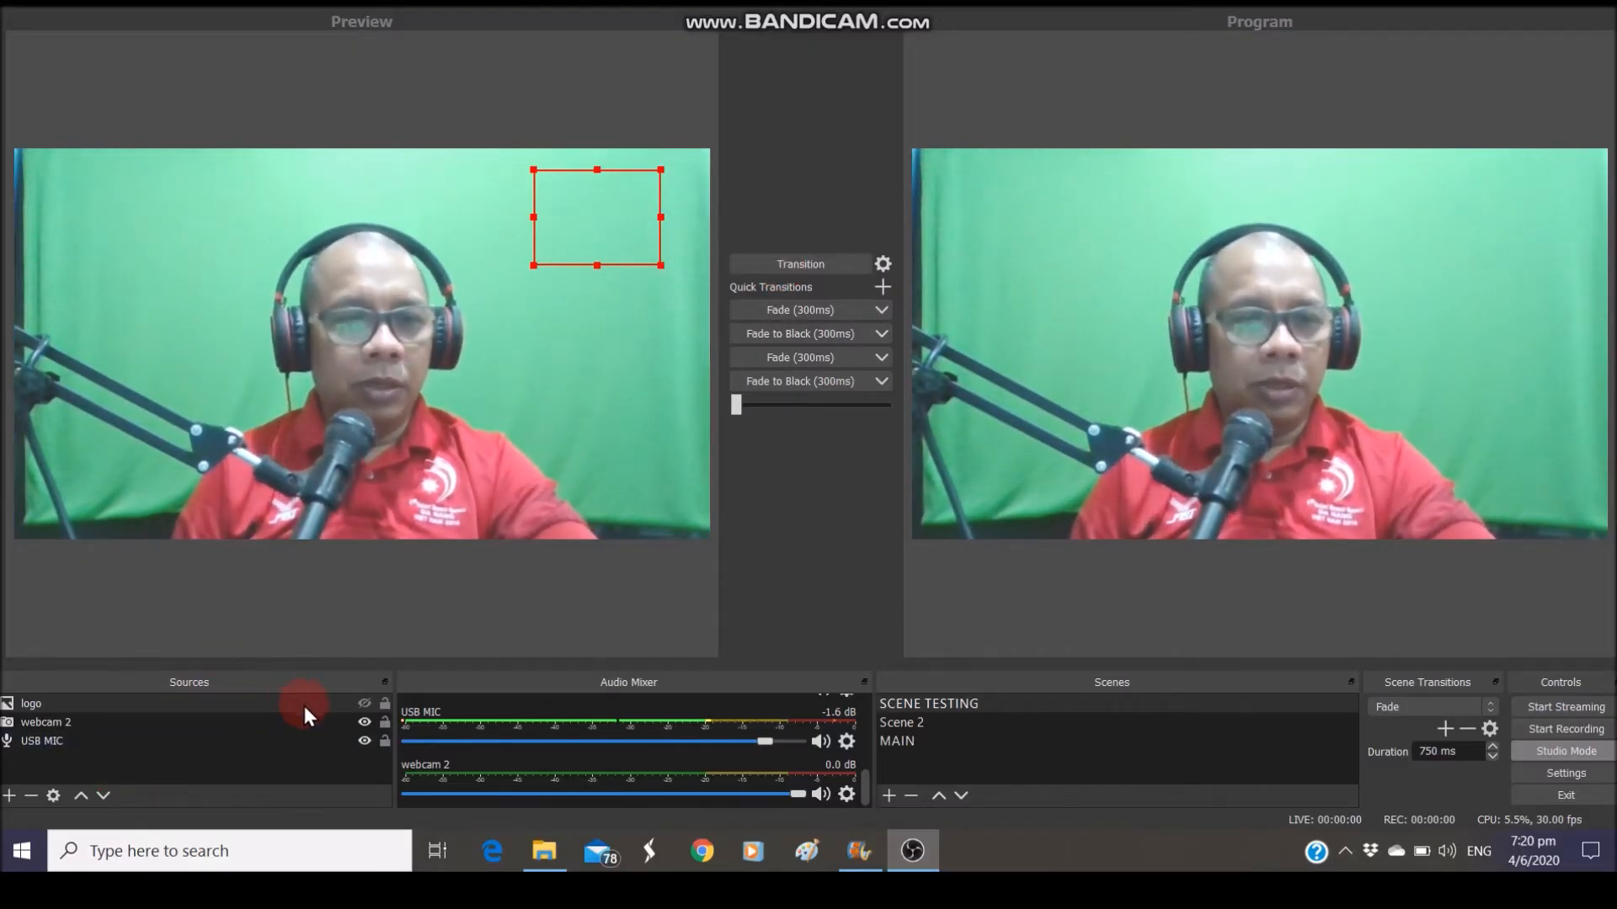
click(365, 708)
click(765, 264)
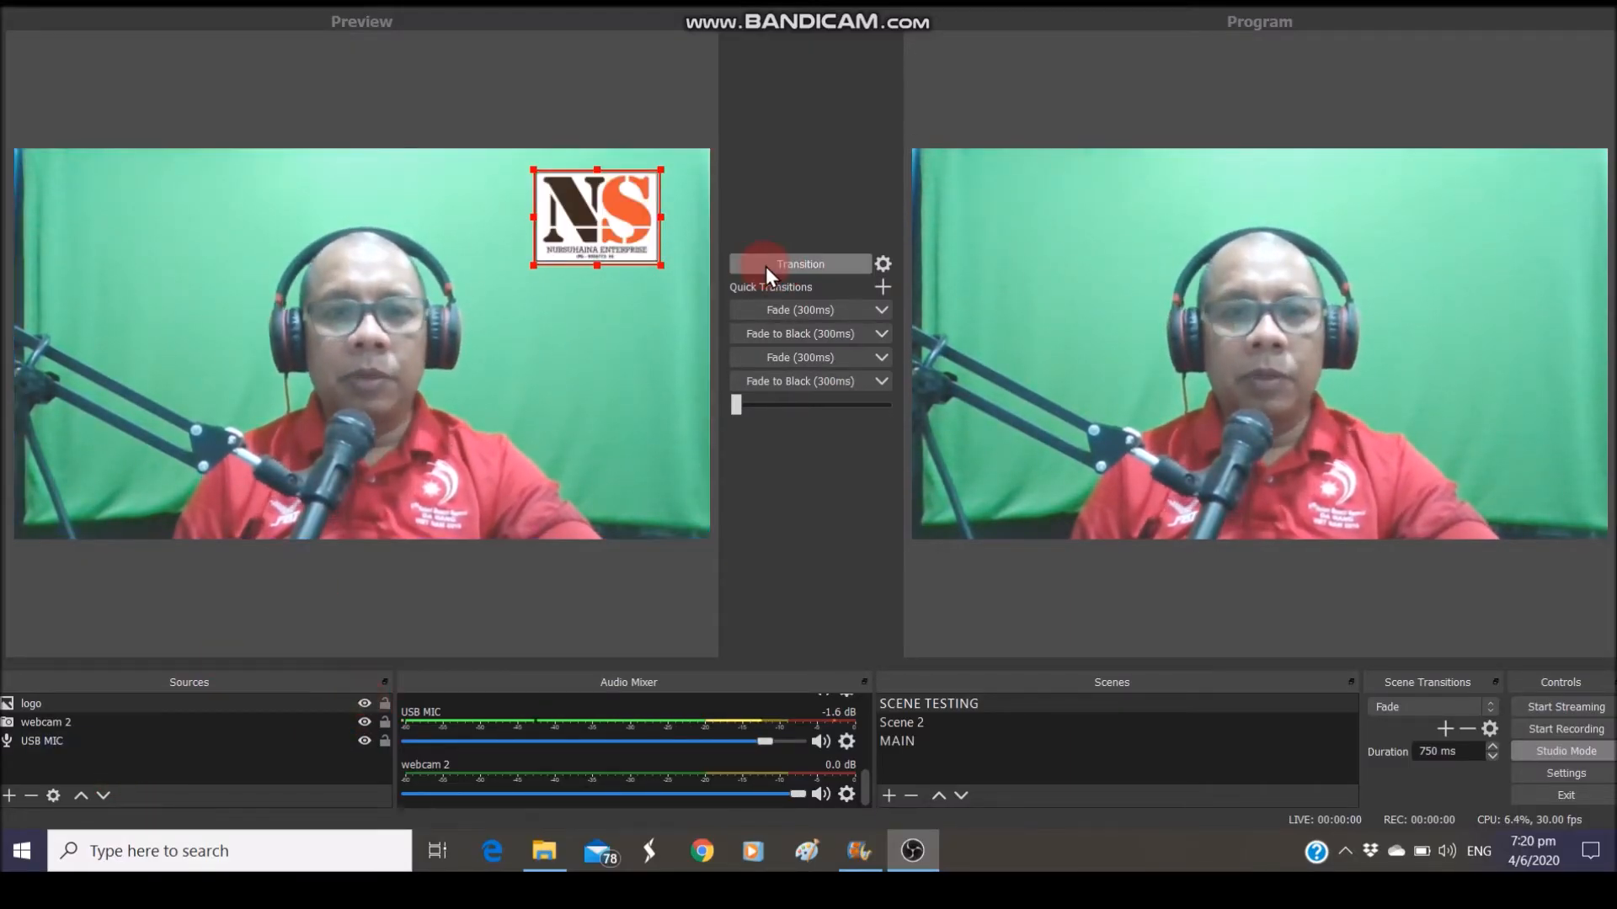
click(765, 267)
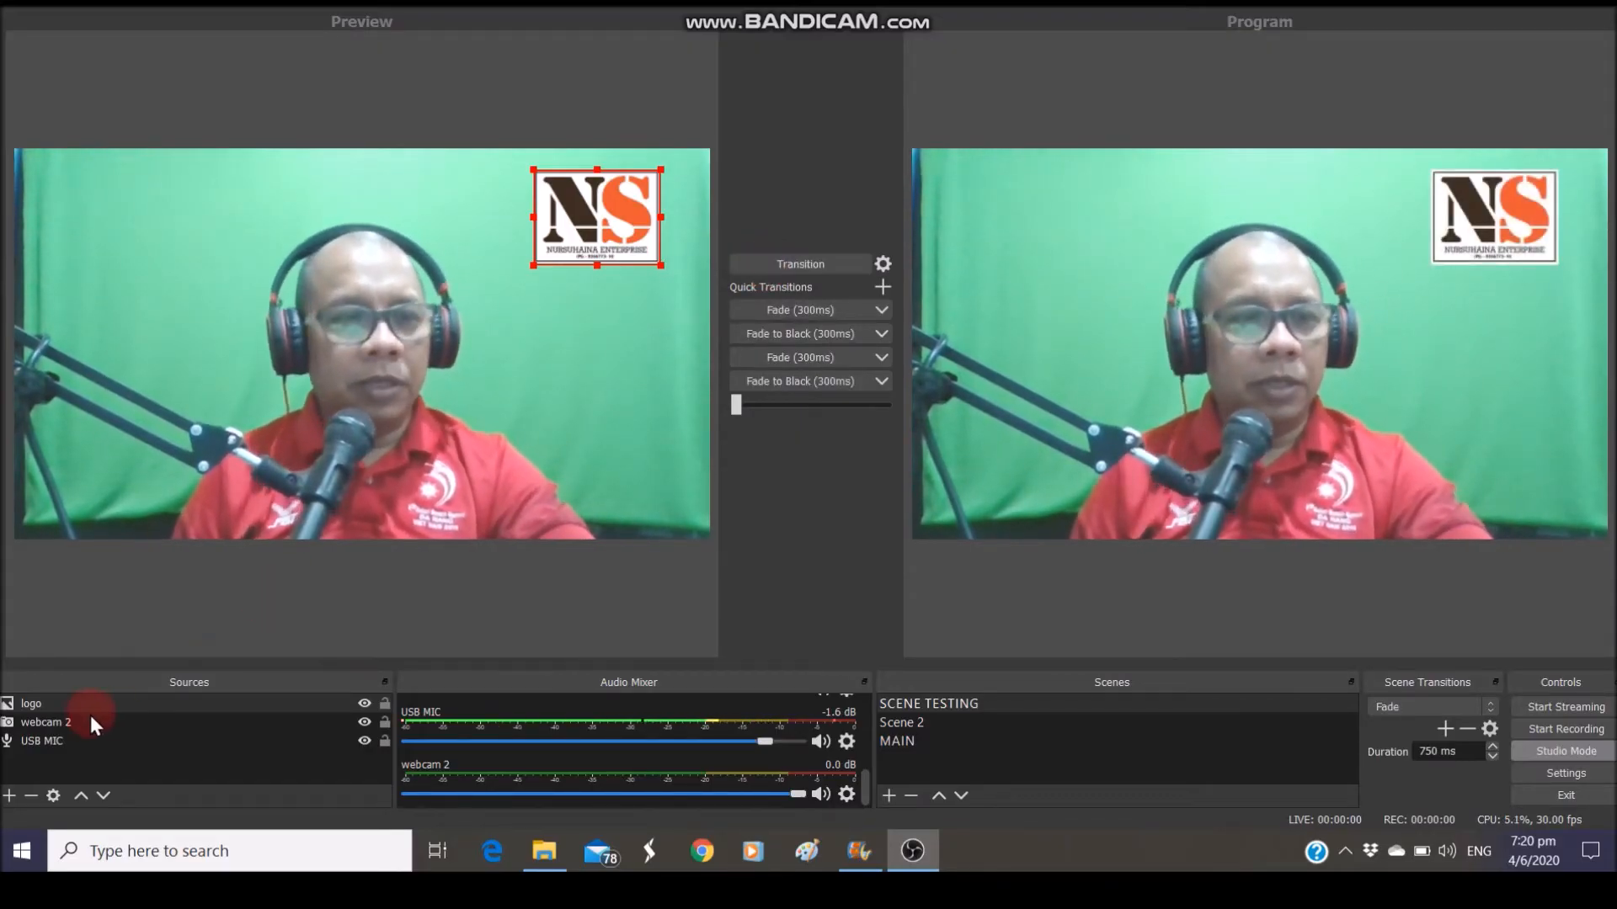
click(10, 797)
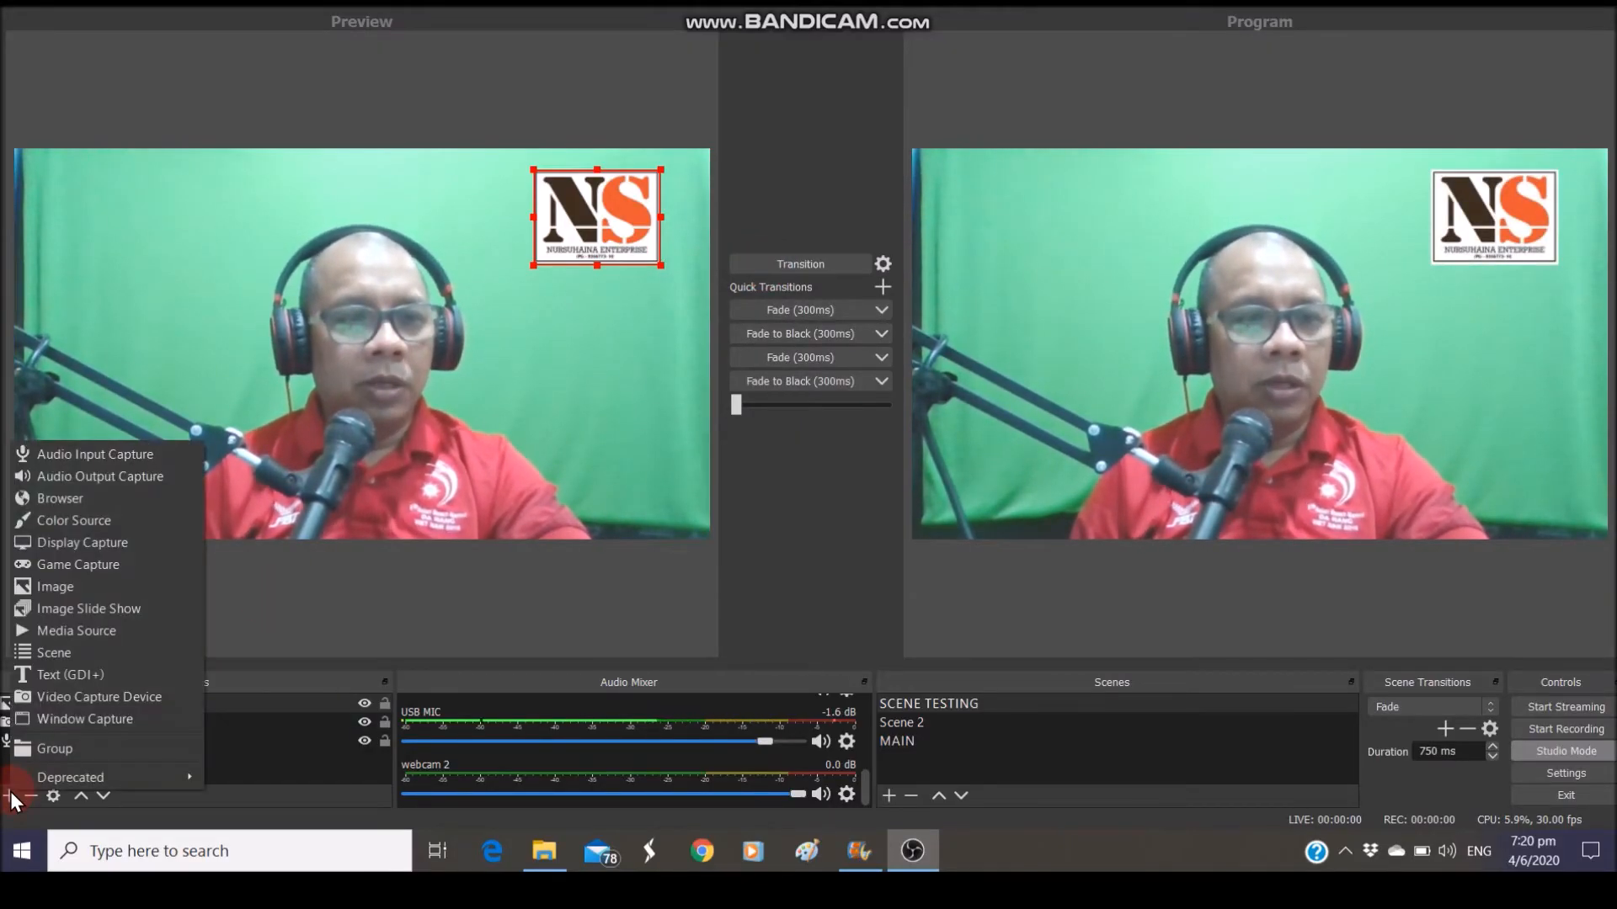
Add the existing KINABALU image and drag it out to cover most of the preview canvas
click(59, 587)
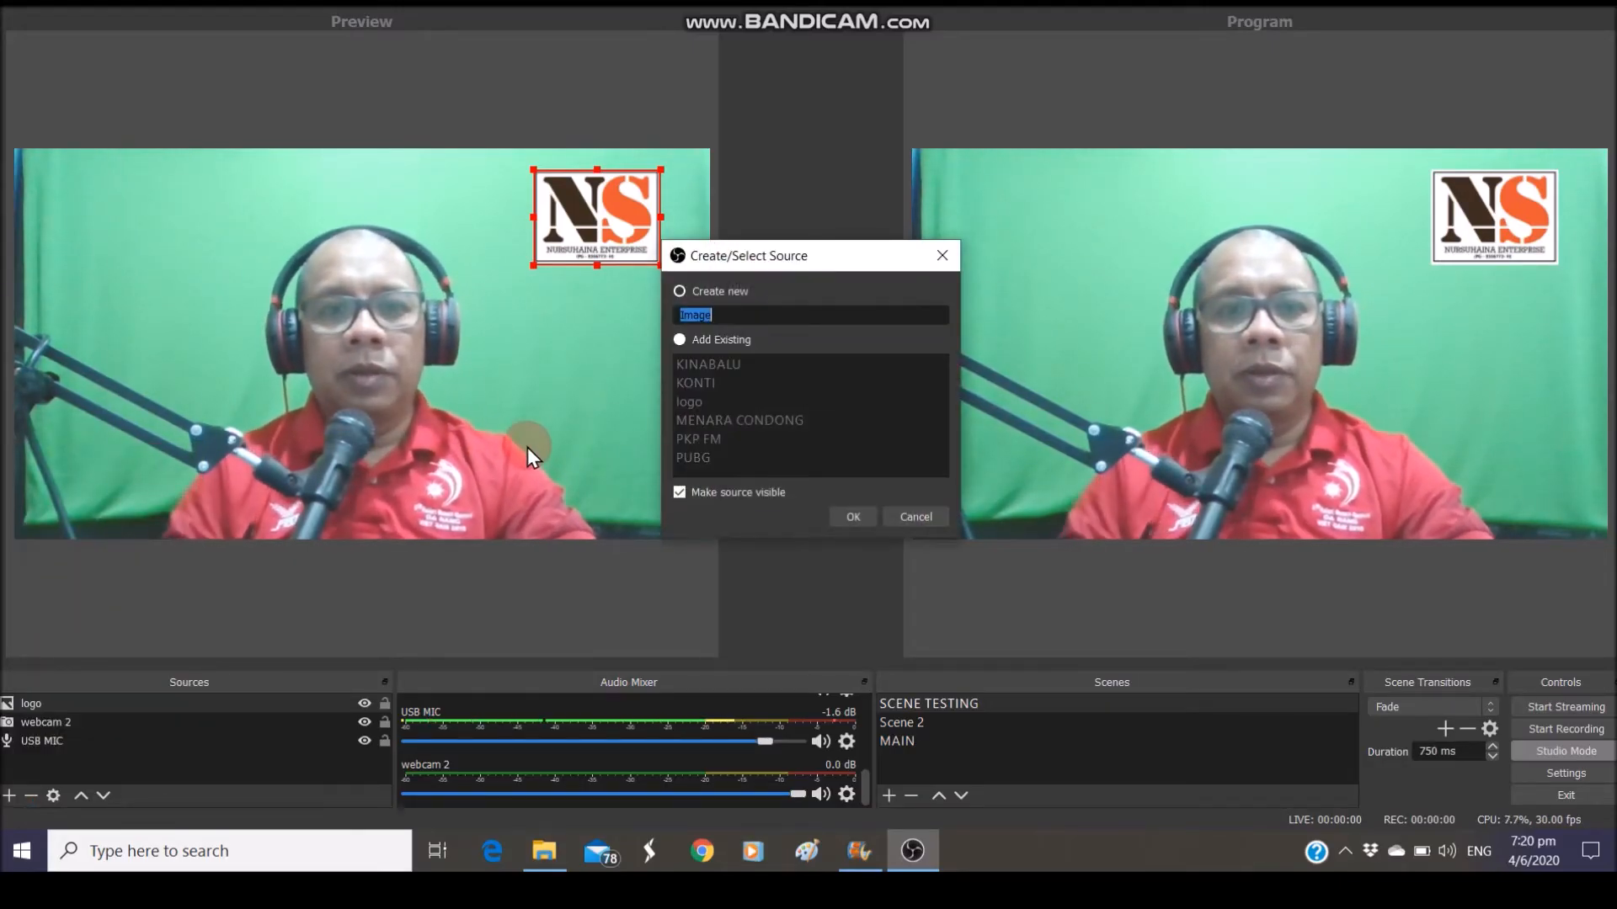
click(680, 340)
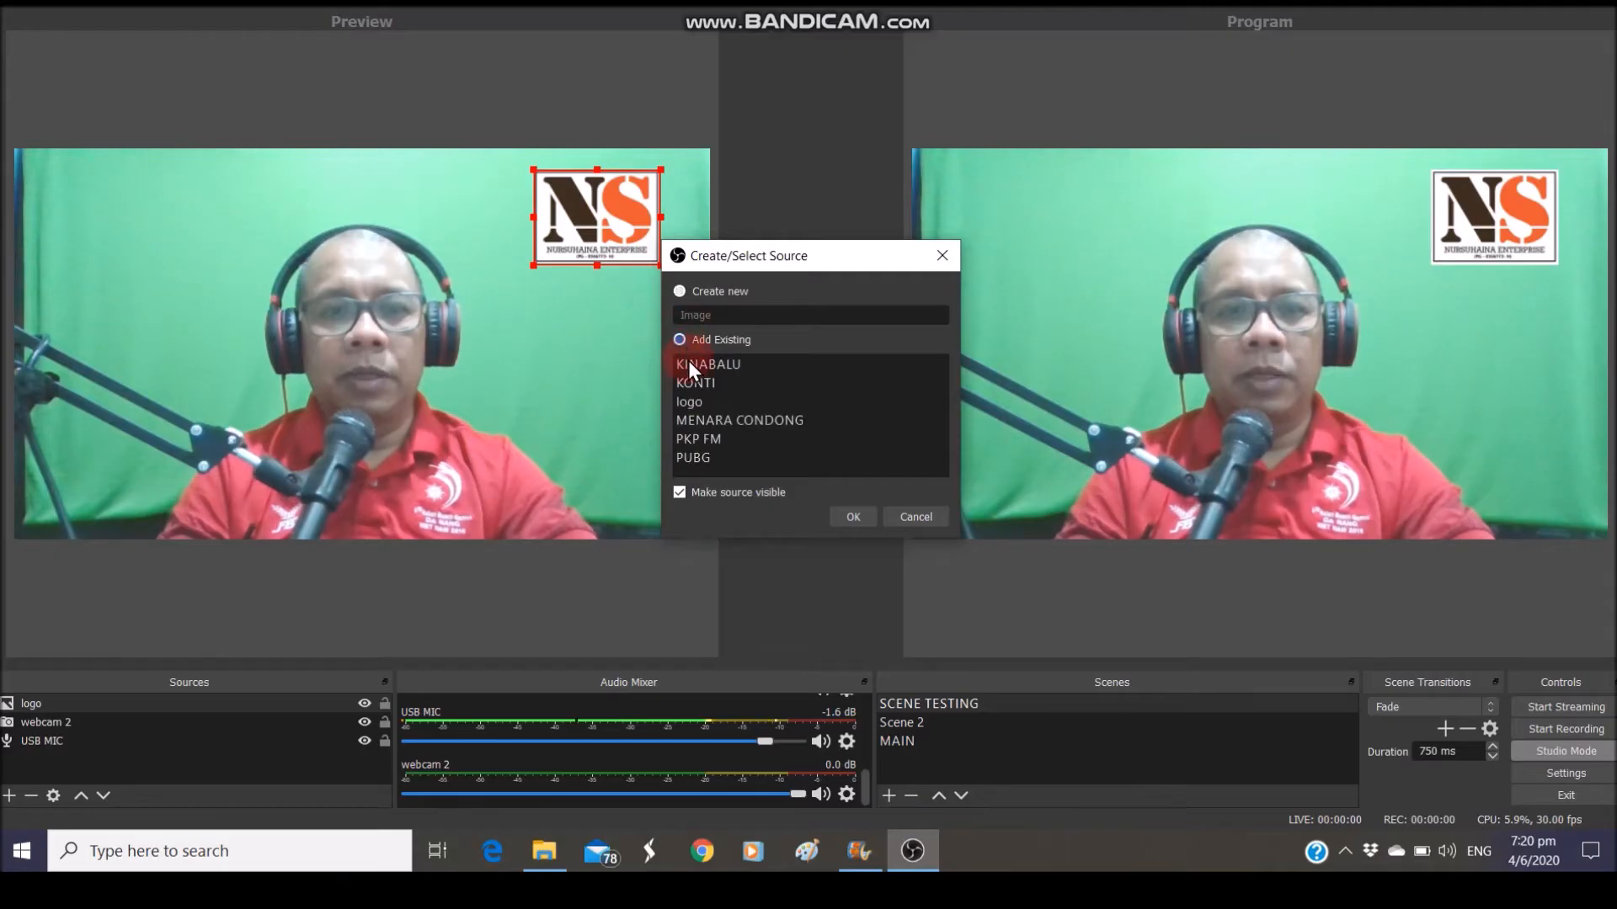
click(689, 364)
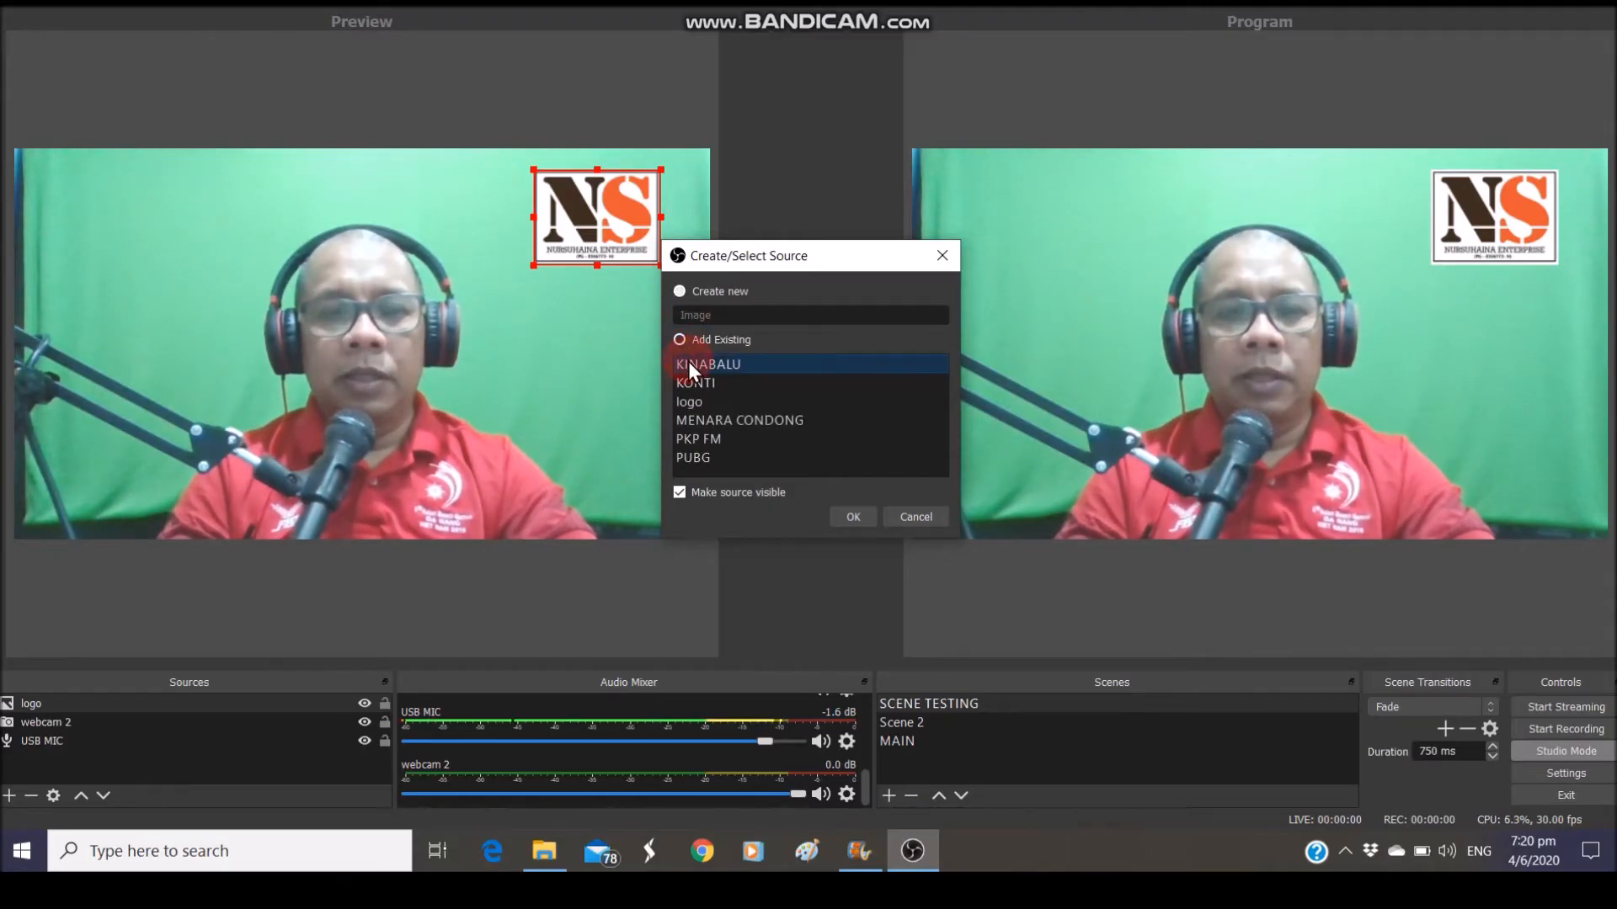
click(868, 523)
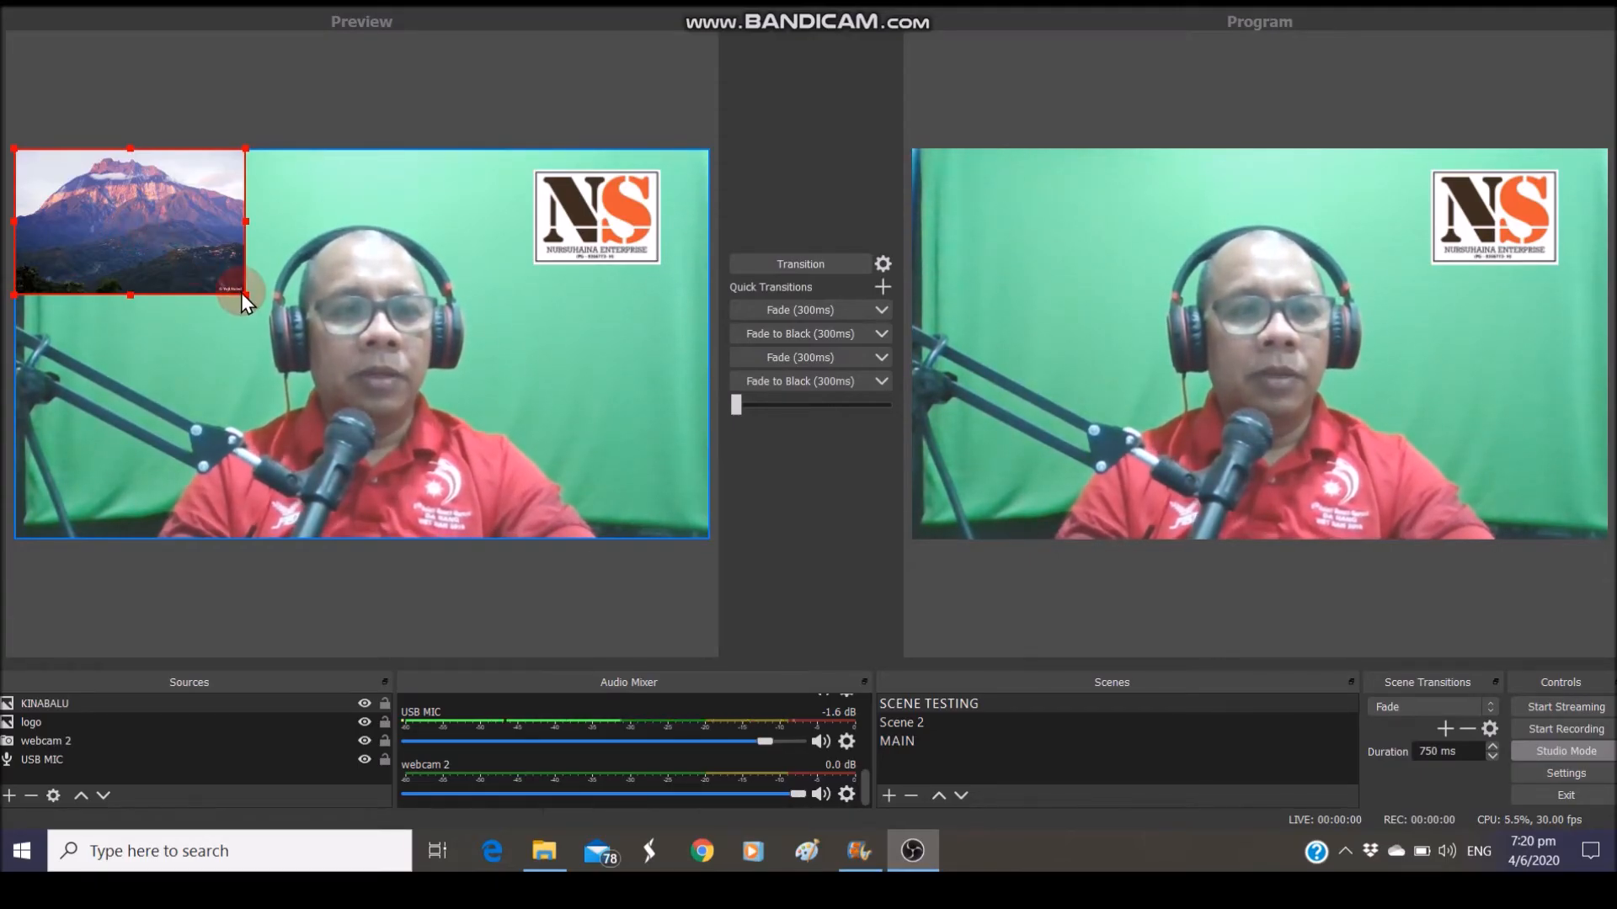
drag(241, 294, 702, 494)
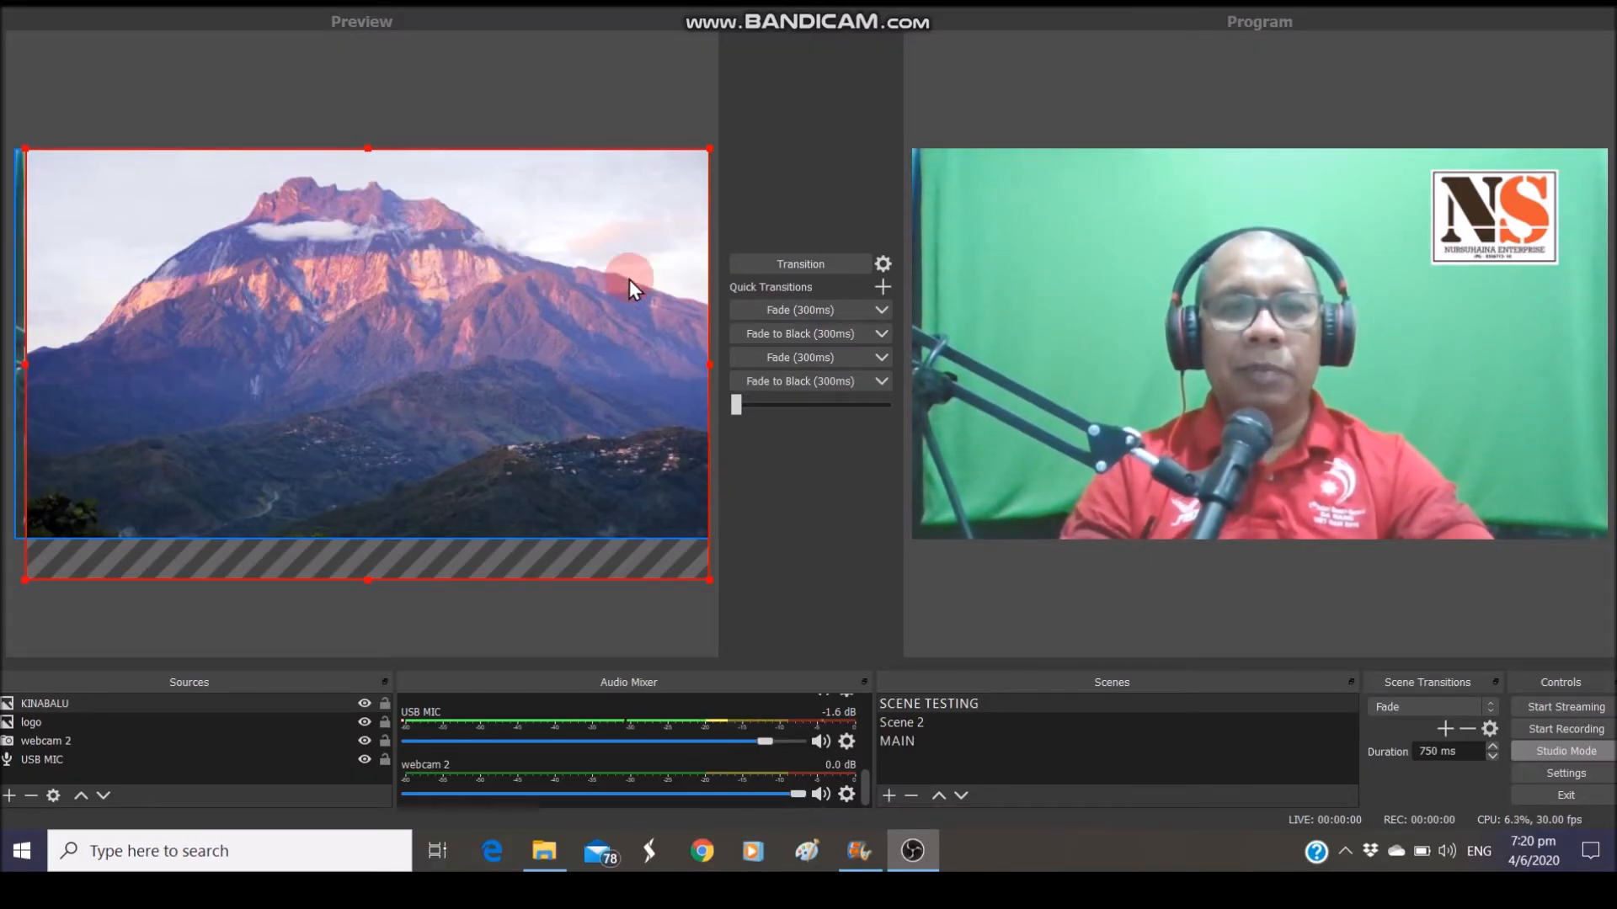
click(763, 269)
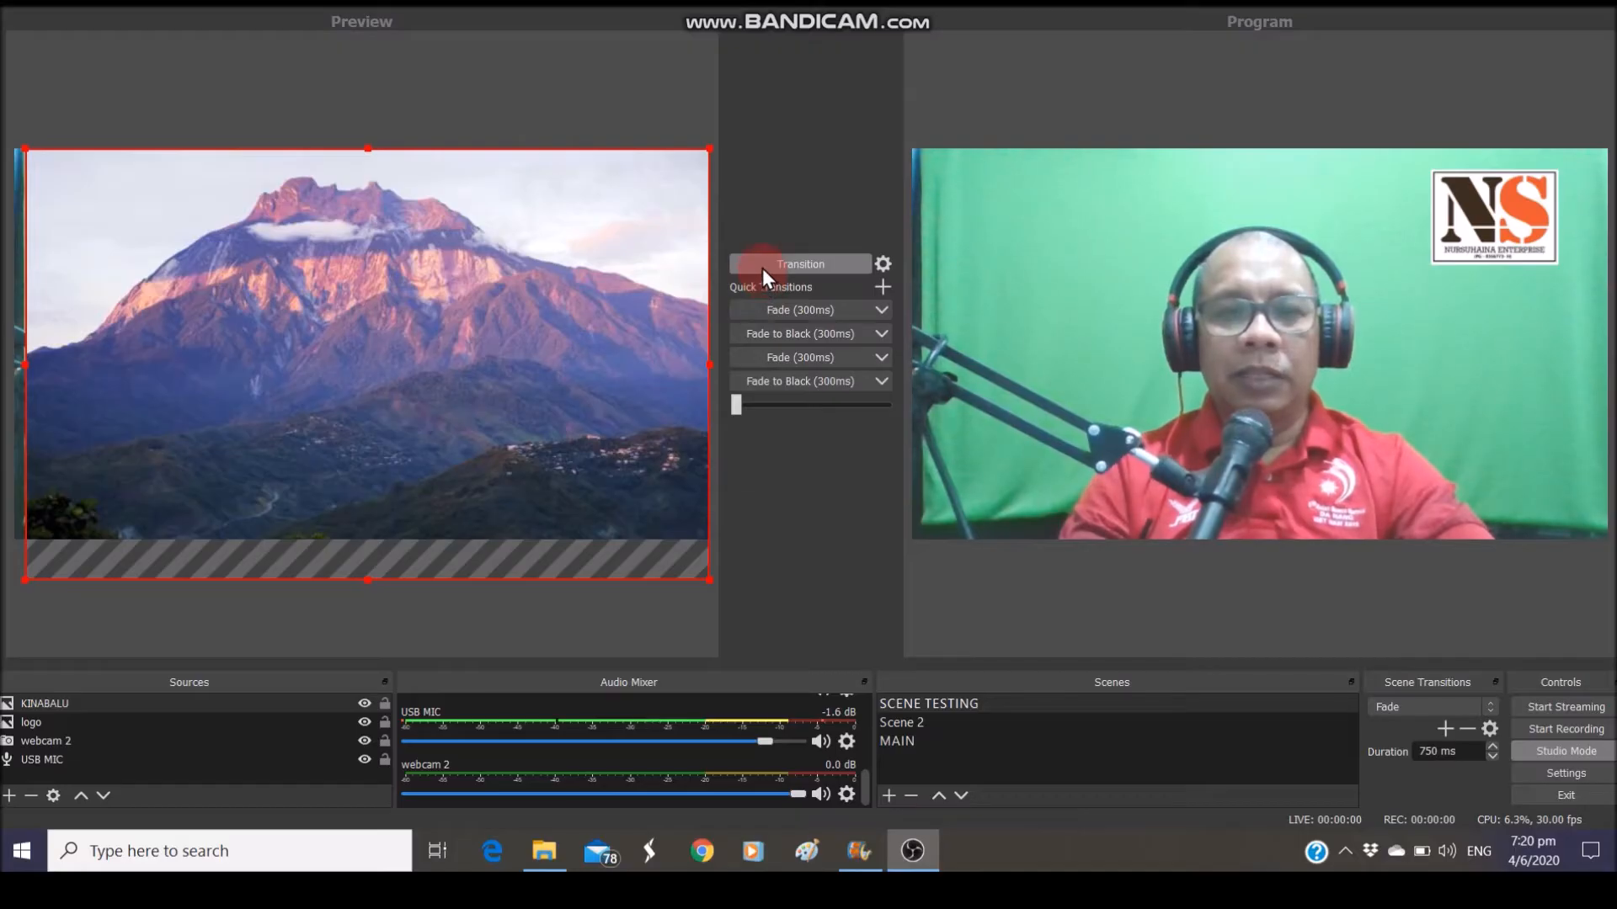
Transition KINABALU to Program, then drag its left and right edges to snap to the canvas
click(761, 268)
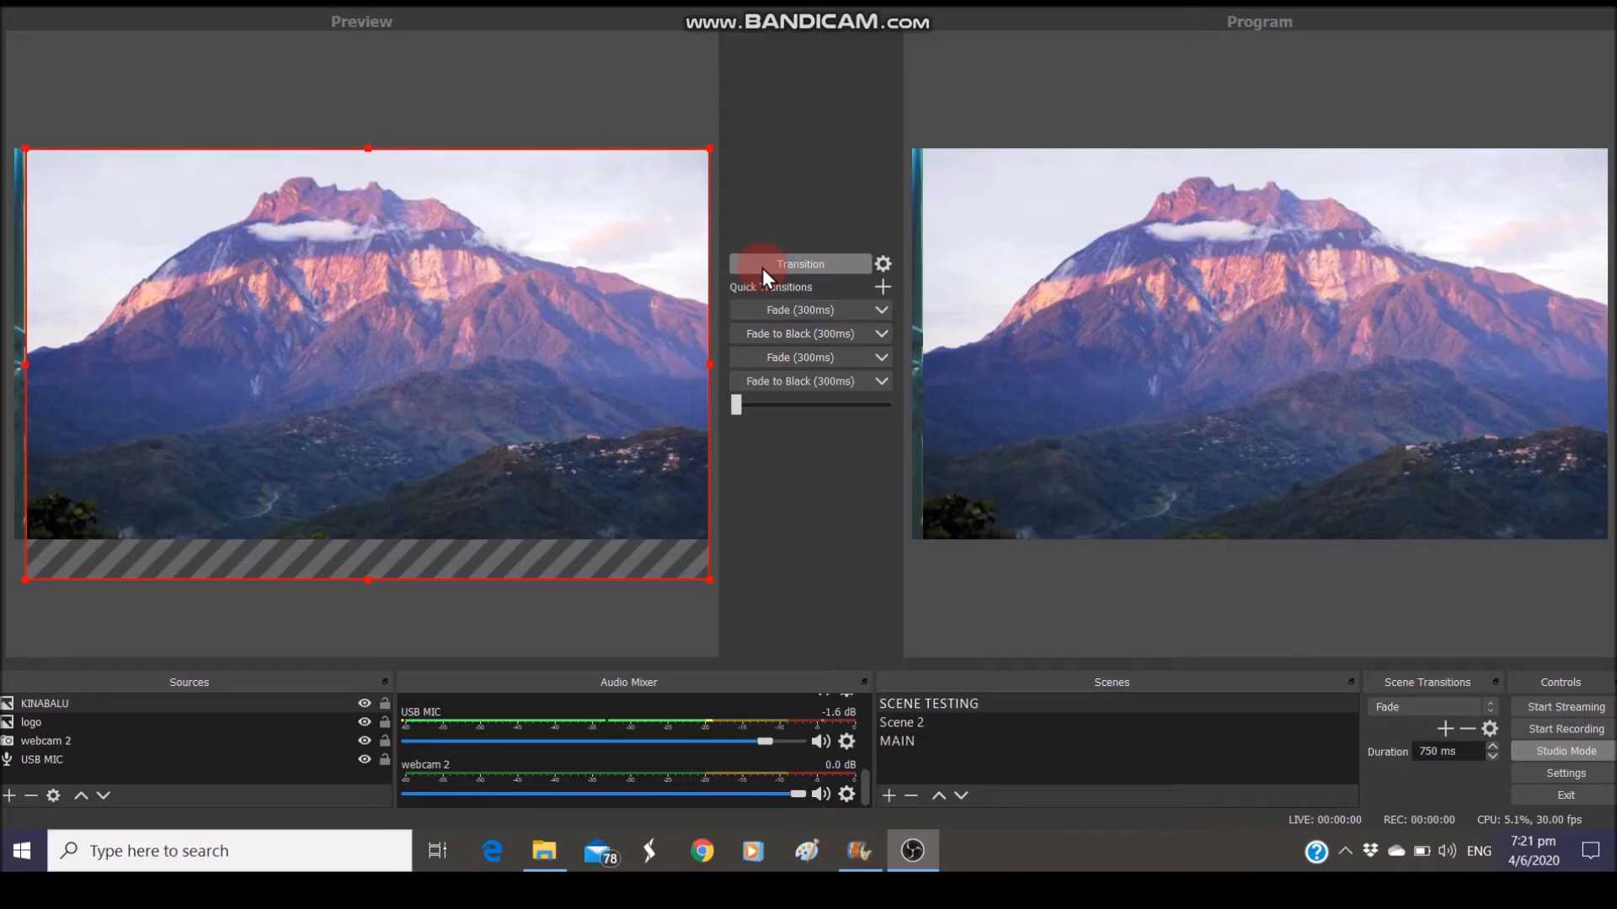
click(783, 399)
click(244, 549)
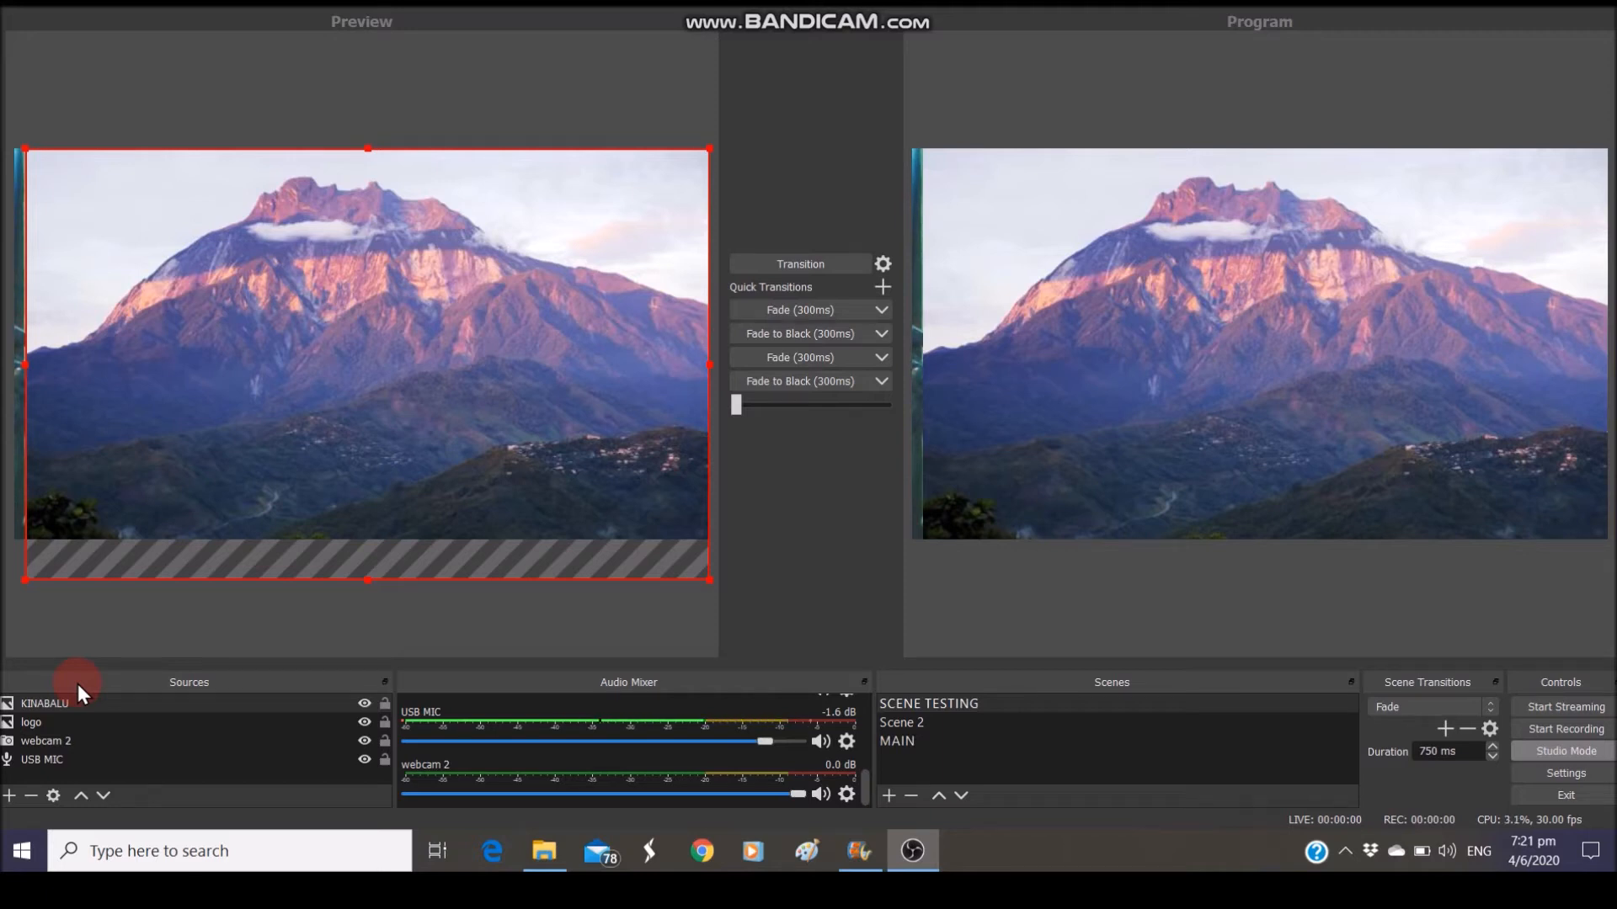
click(44, 746)
click(61, 704)
drag(218, 513, 211, 512)
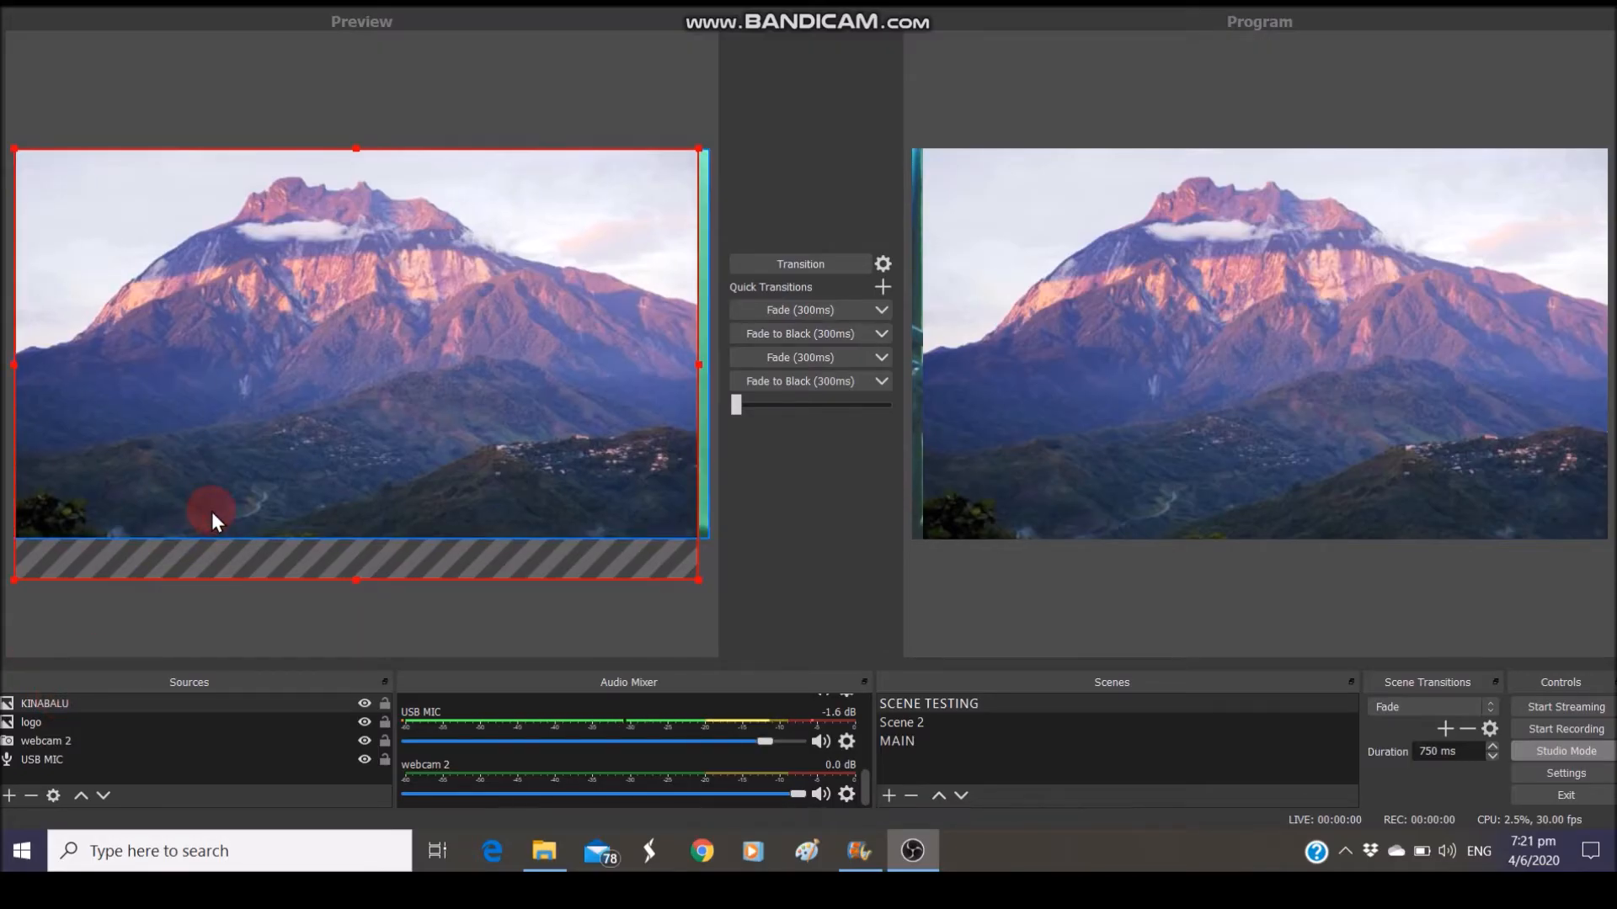
drag(700, 366, 705, 367)
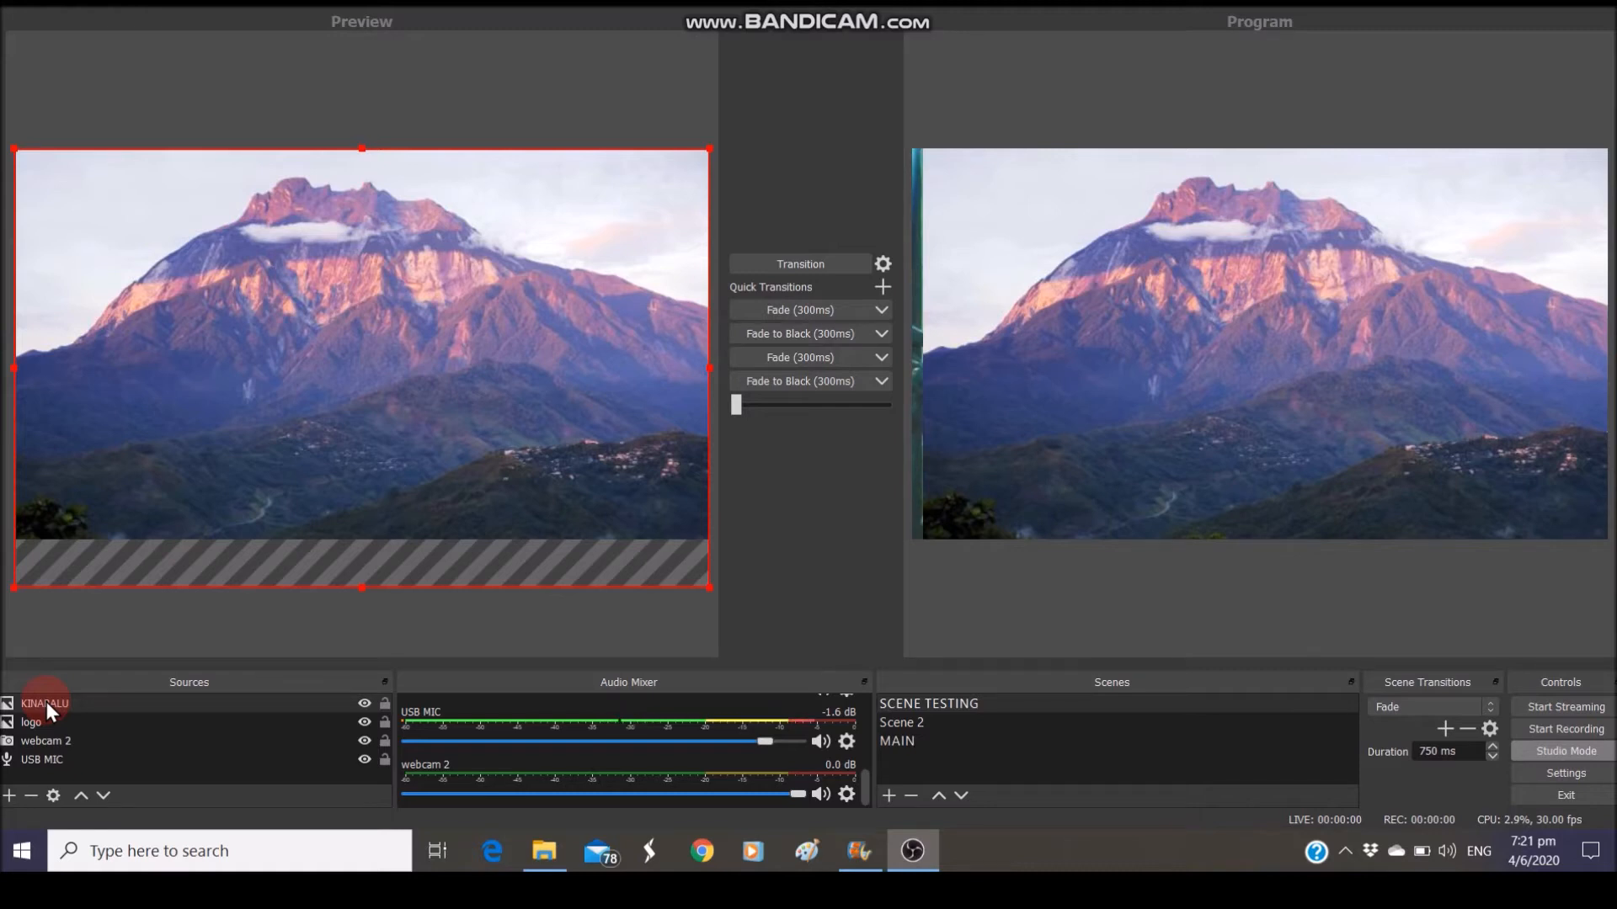
Use Order > Move to Bottom to put KINABALU last, beneath webcam 2 and the NS logo
right_click(47, 701)
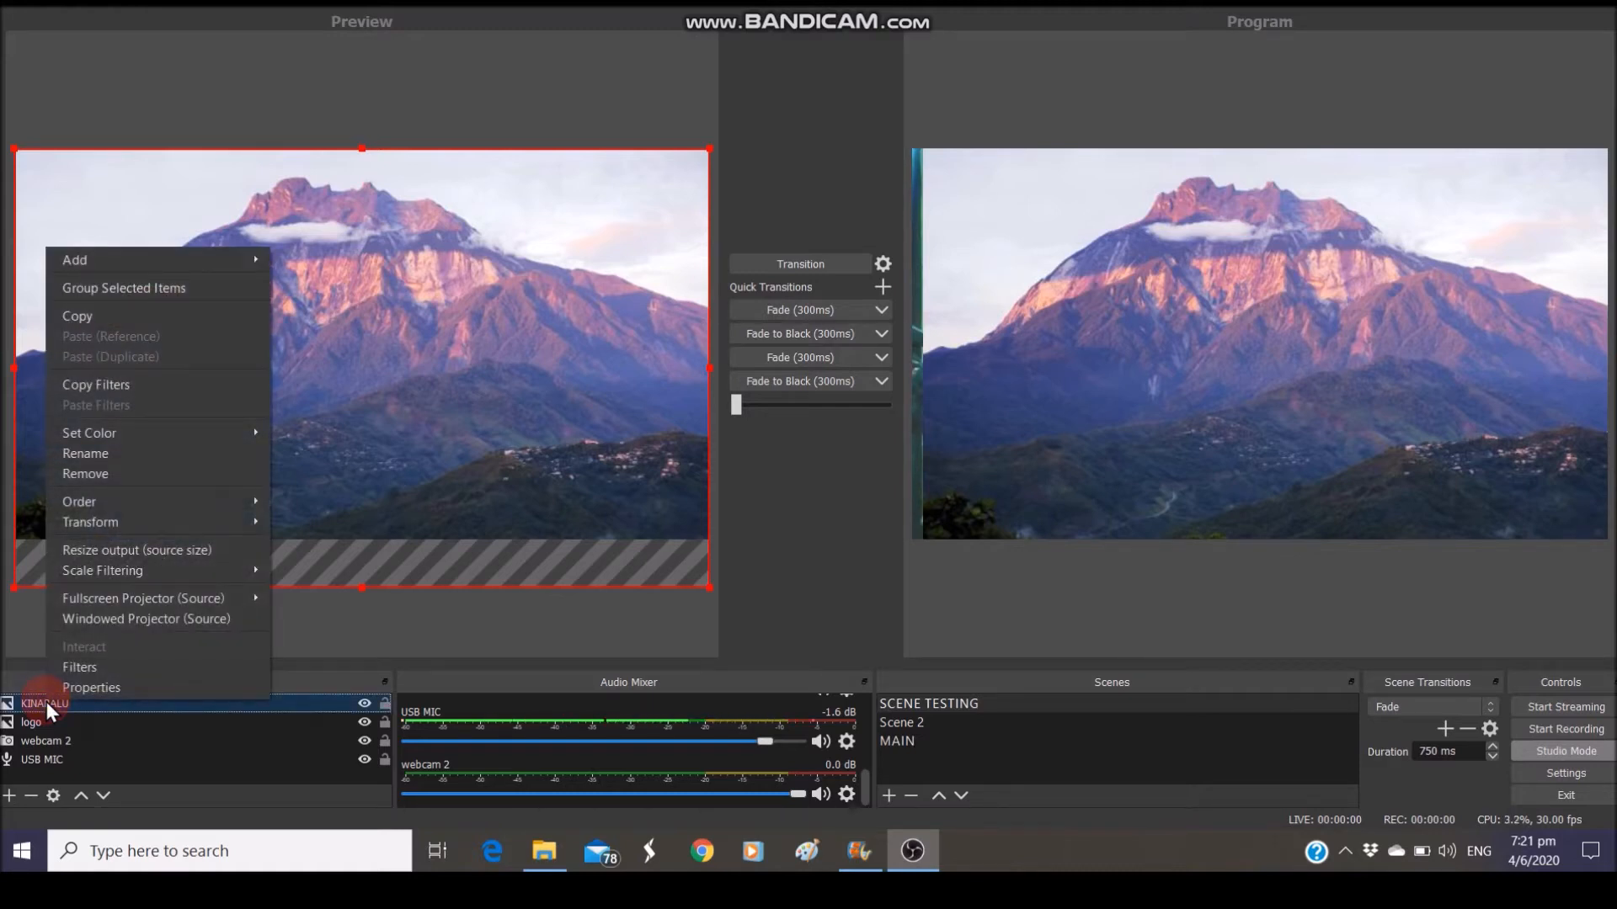
mouse_move(99, 519)
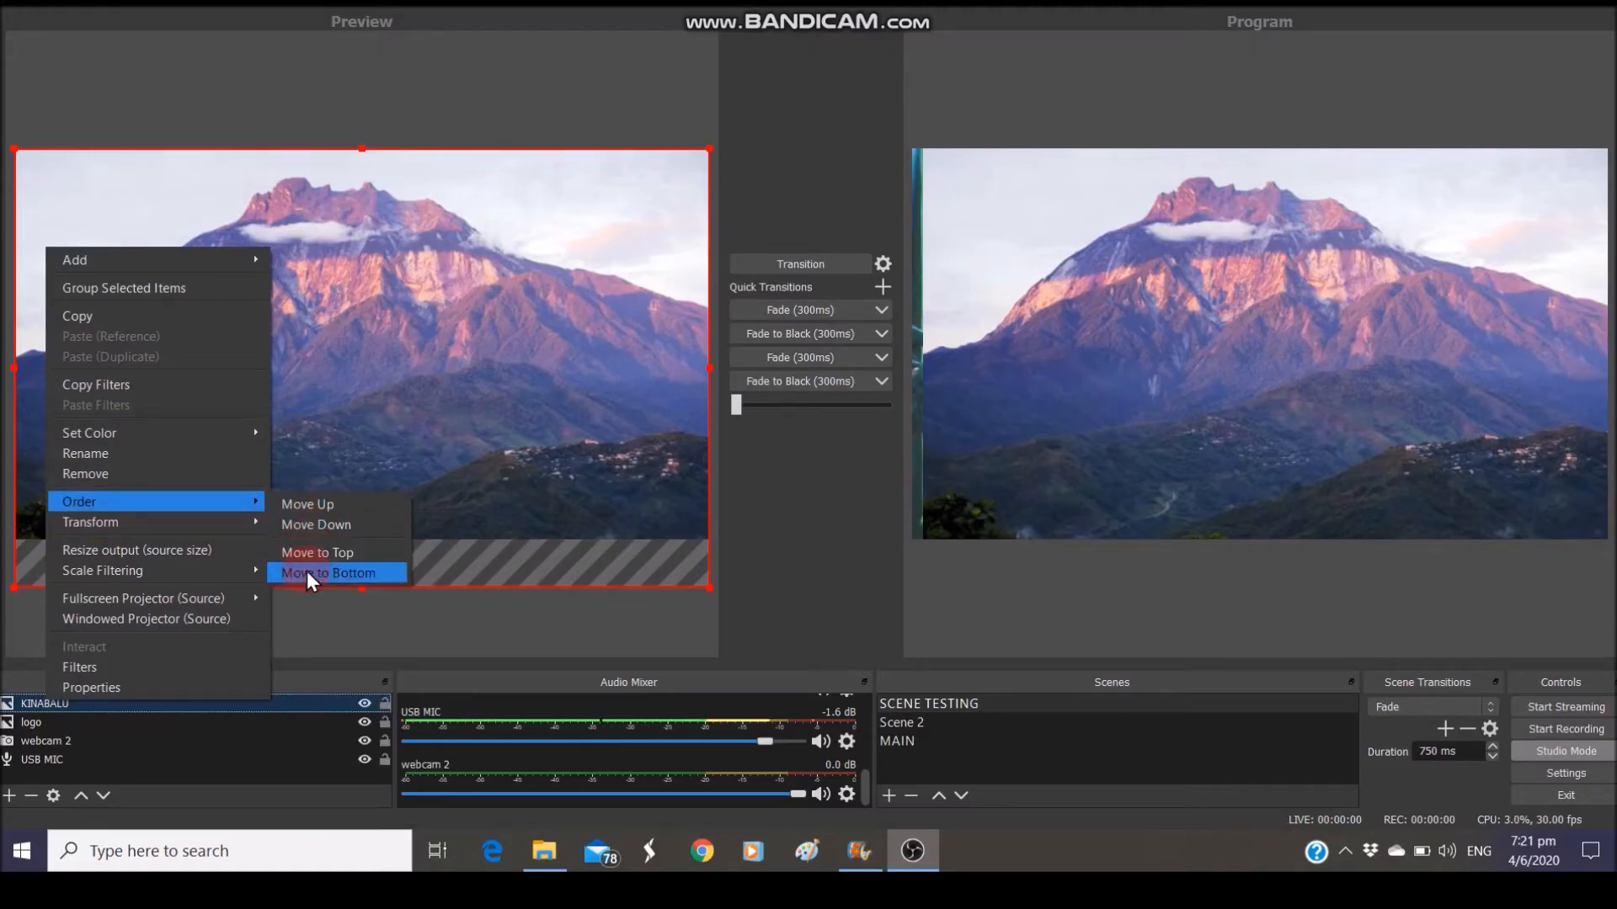
click(296, 519)
drag(69, 726, 69, 703)
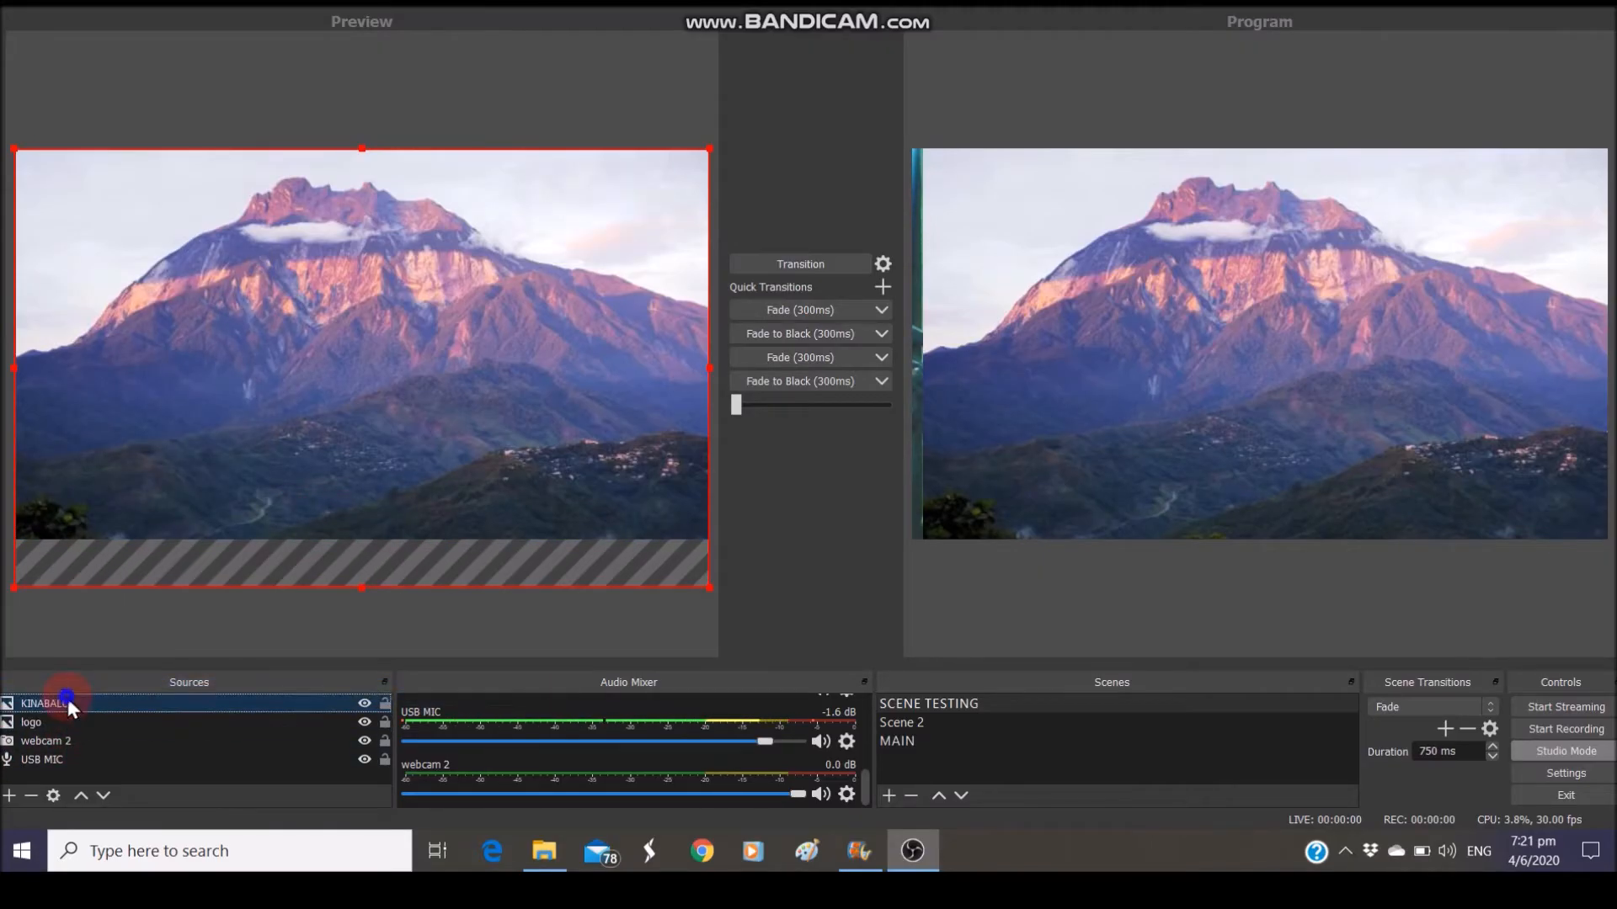
right_click(67, 703)
mouse_move(147, 505)
click(347, 569)
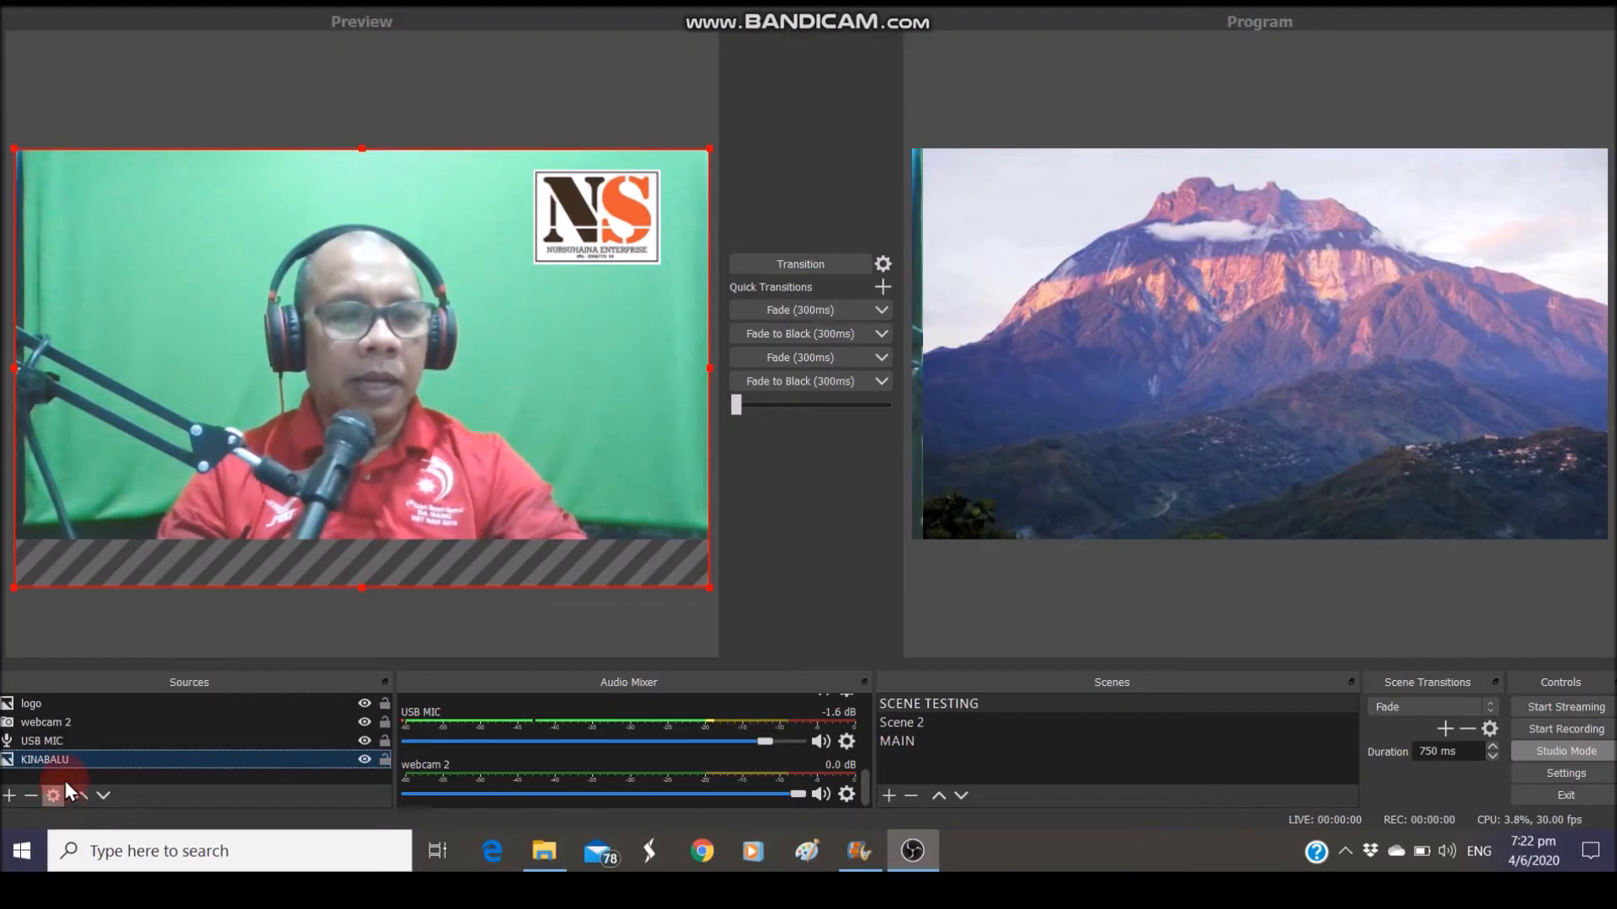
Move KINABALU up to the top of Sources, then back down to sit just beneath webcam 2
drag(64, 761, 74, 699)
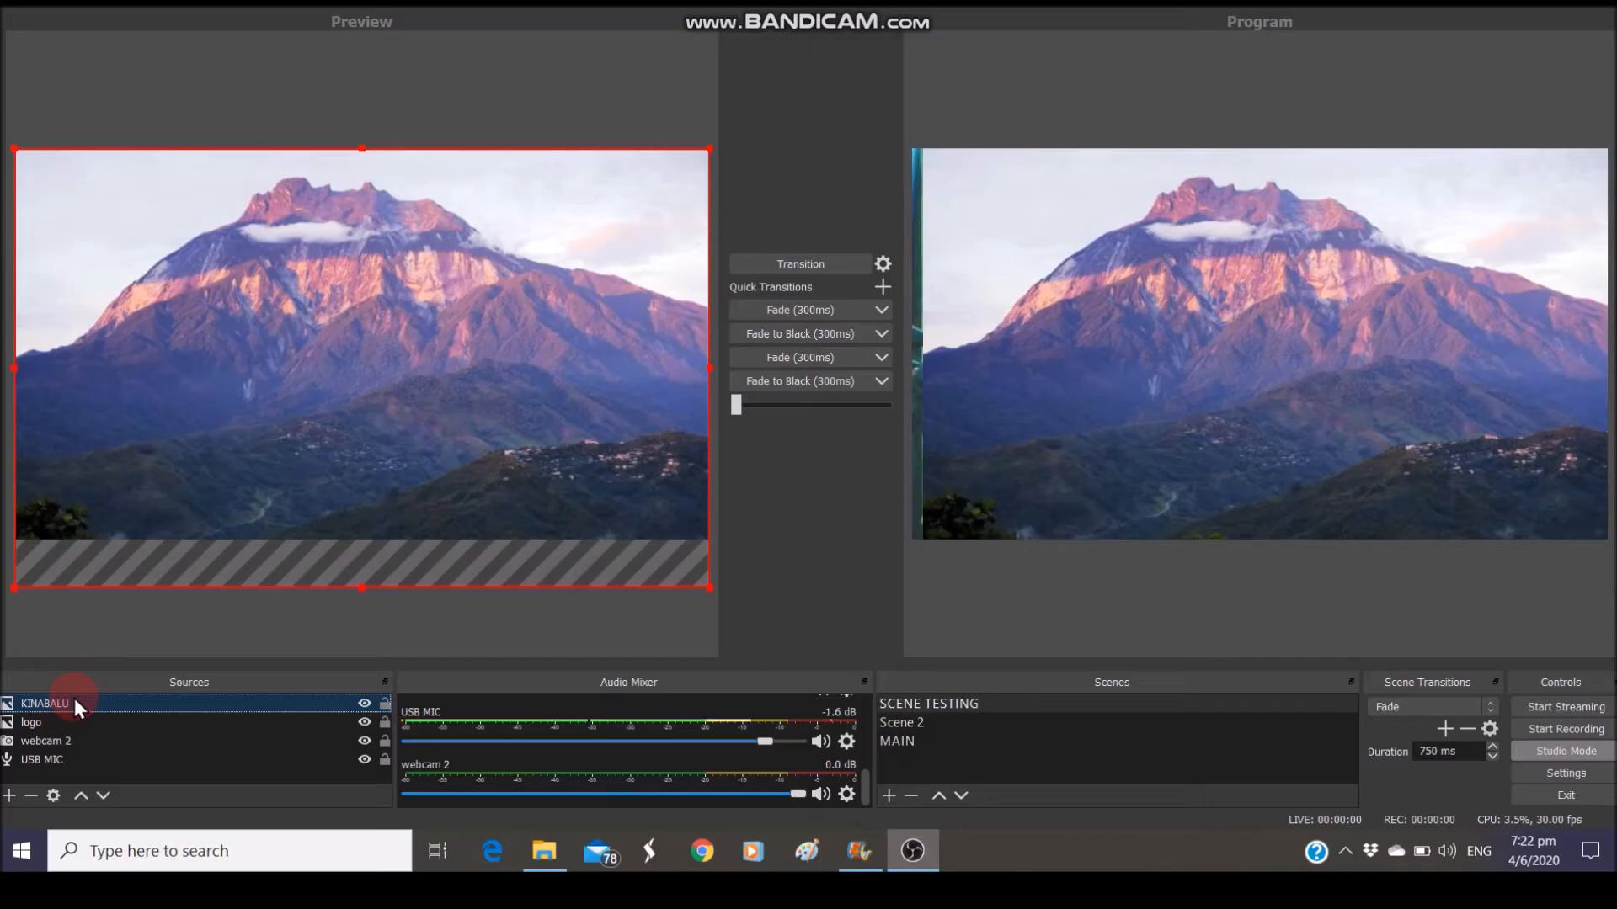
drag(74, 699, 68, 740)
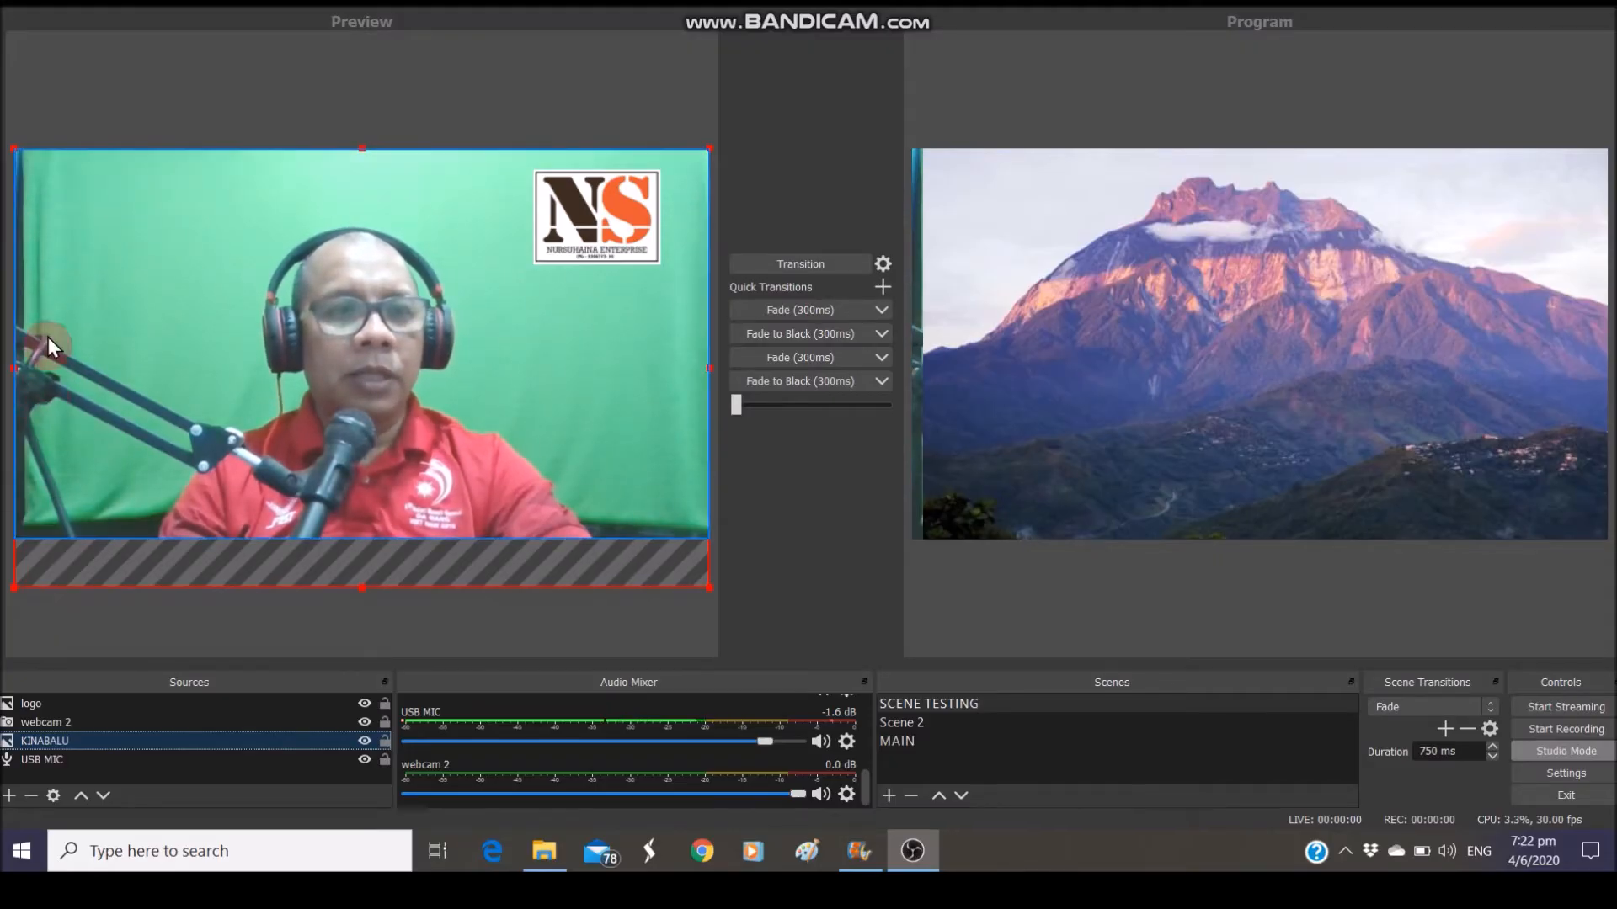
Shrink the webcam 2 layer from its top-left corner into a small box mid-canvas
click(19, 210)
click(16, 148)
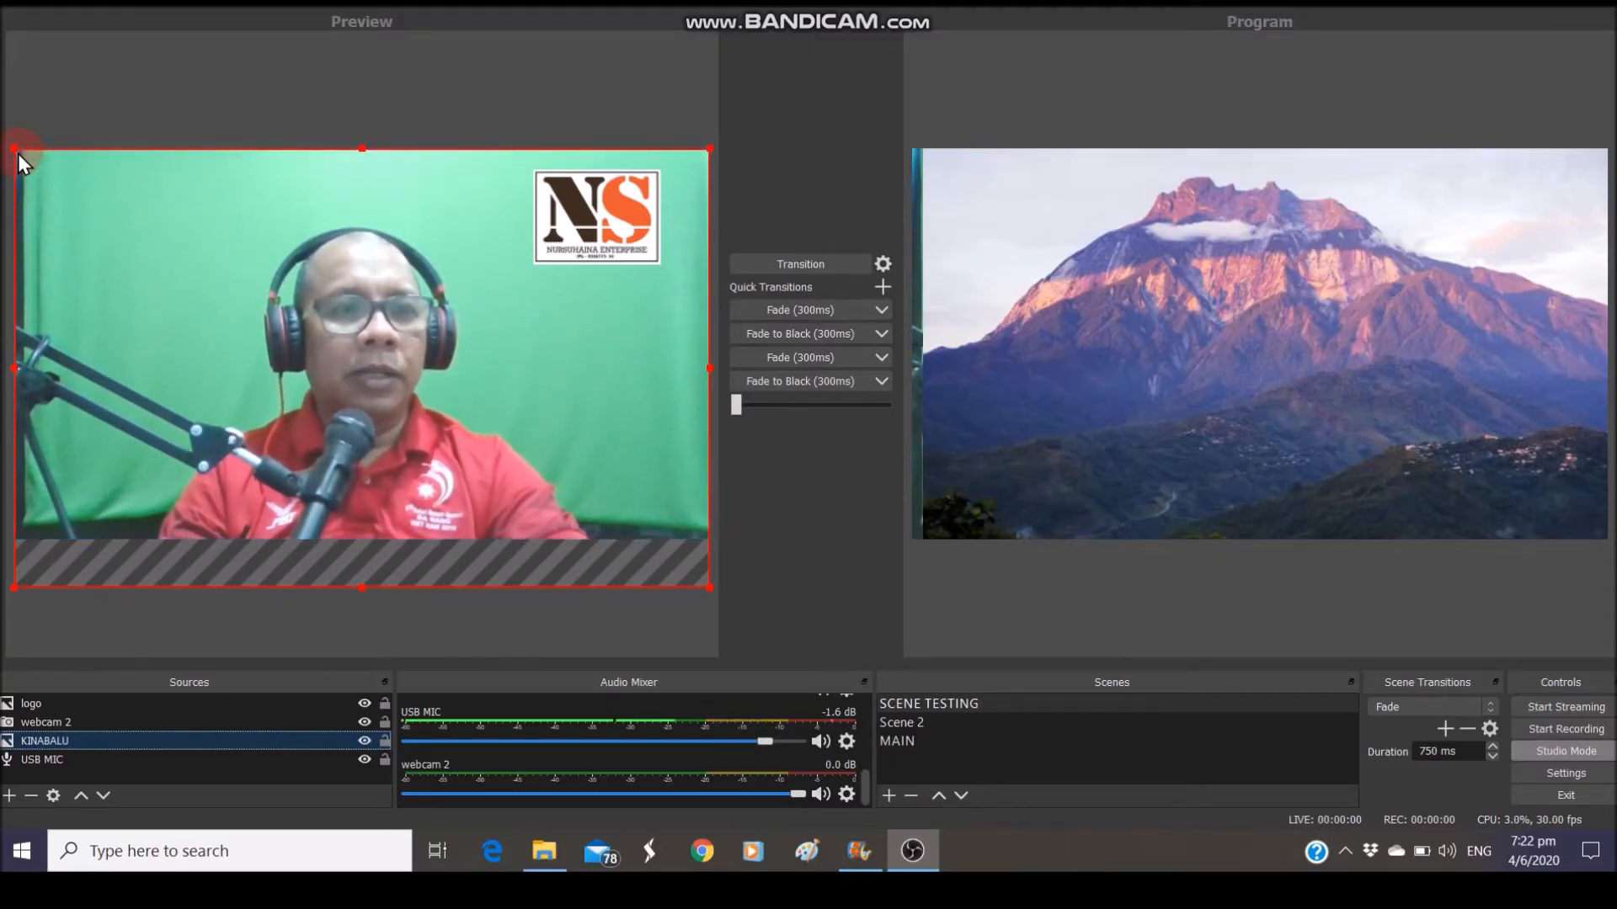
drag(13, 145, 362, 365)
click(53, 194)
click(18, 154)
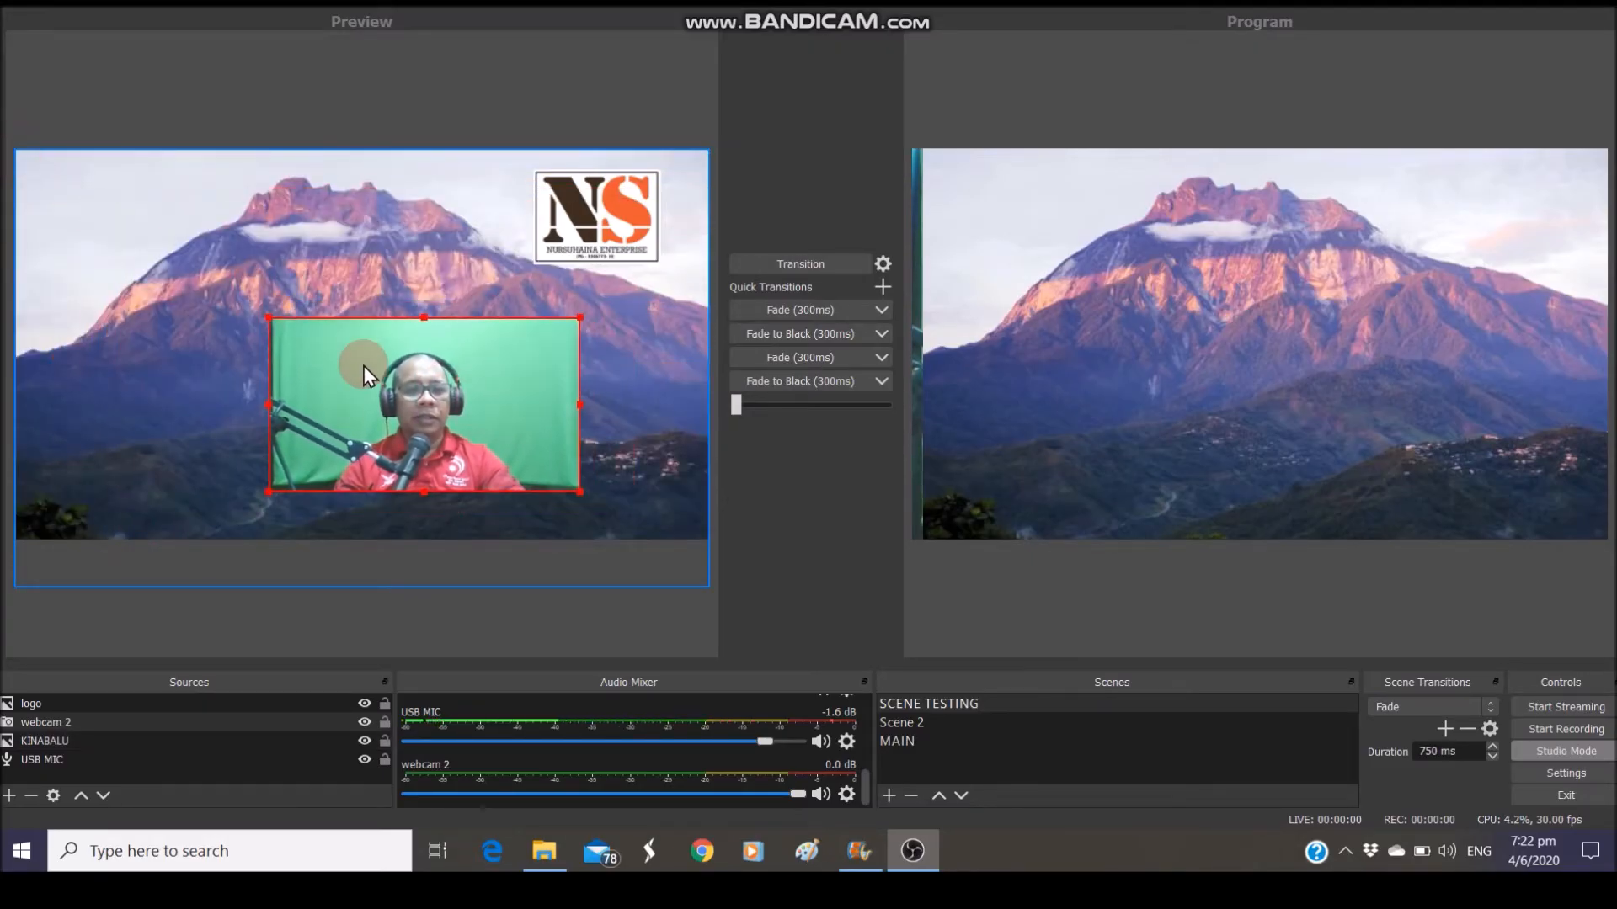
Reorder KINABALU in Sources so it sits just beneath webcam 2
click(44, 741)
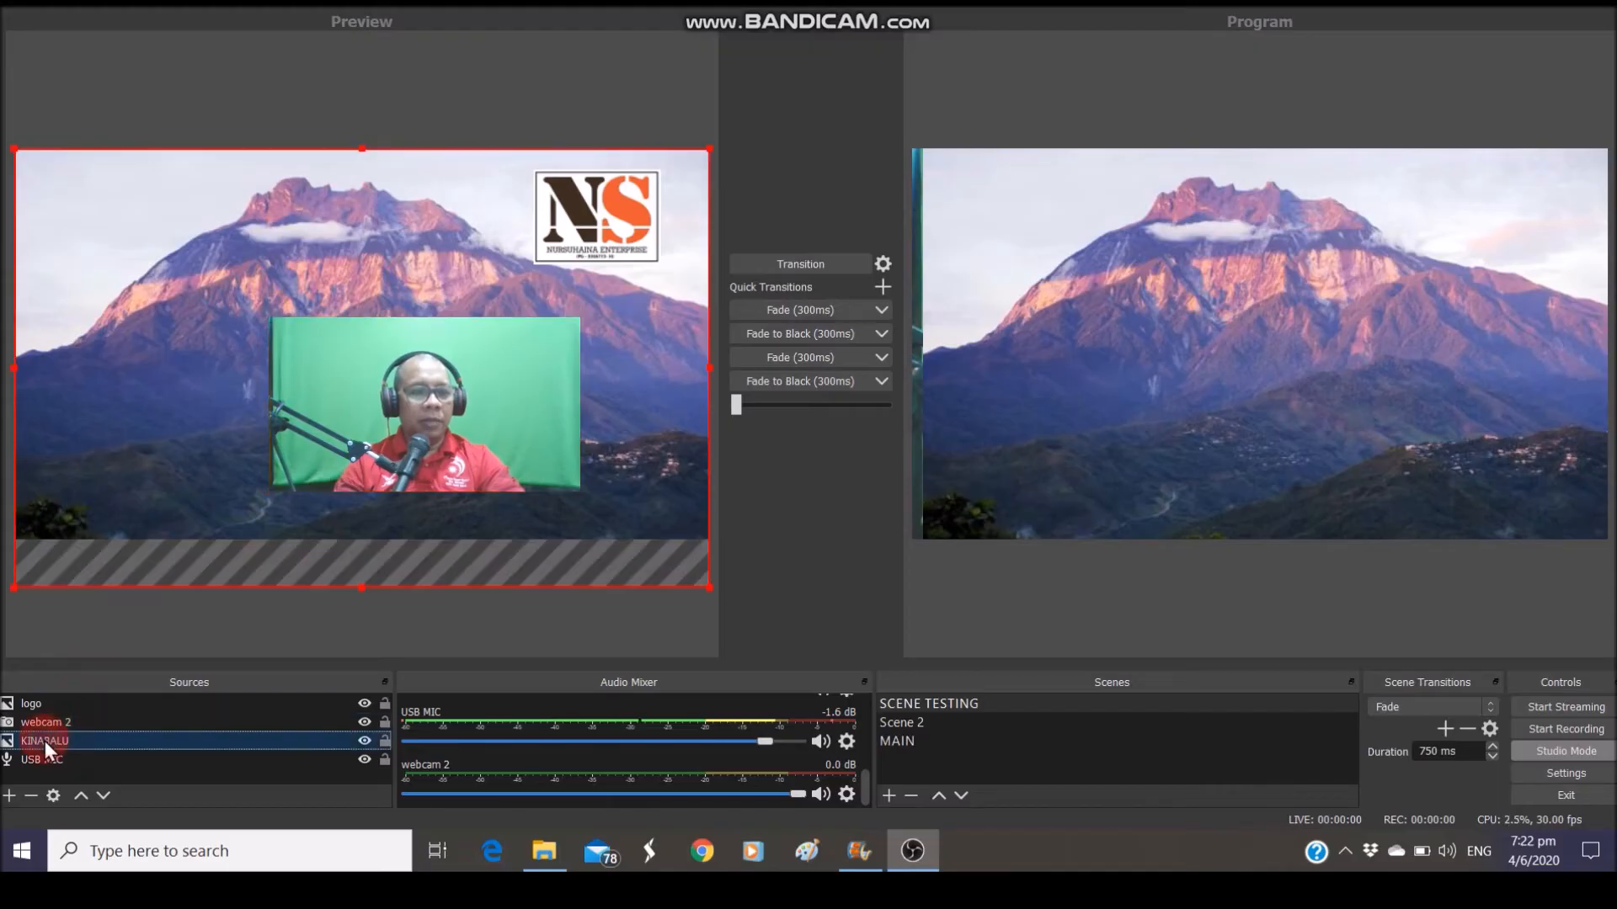
drag(43, 741, 52, 702)
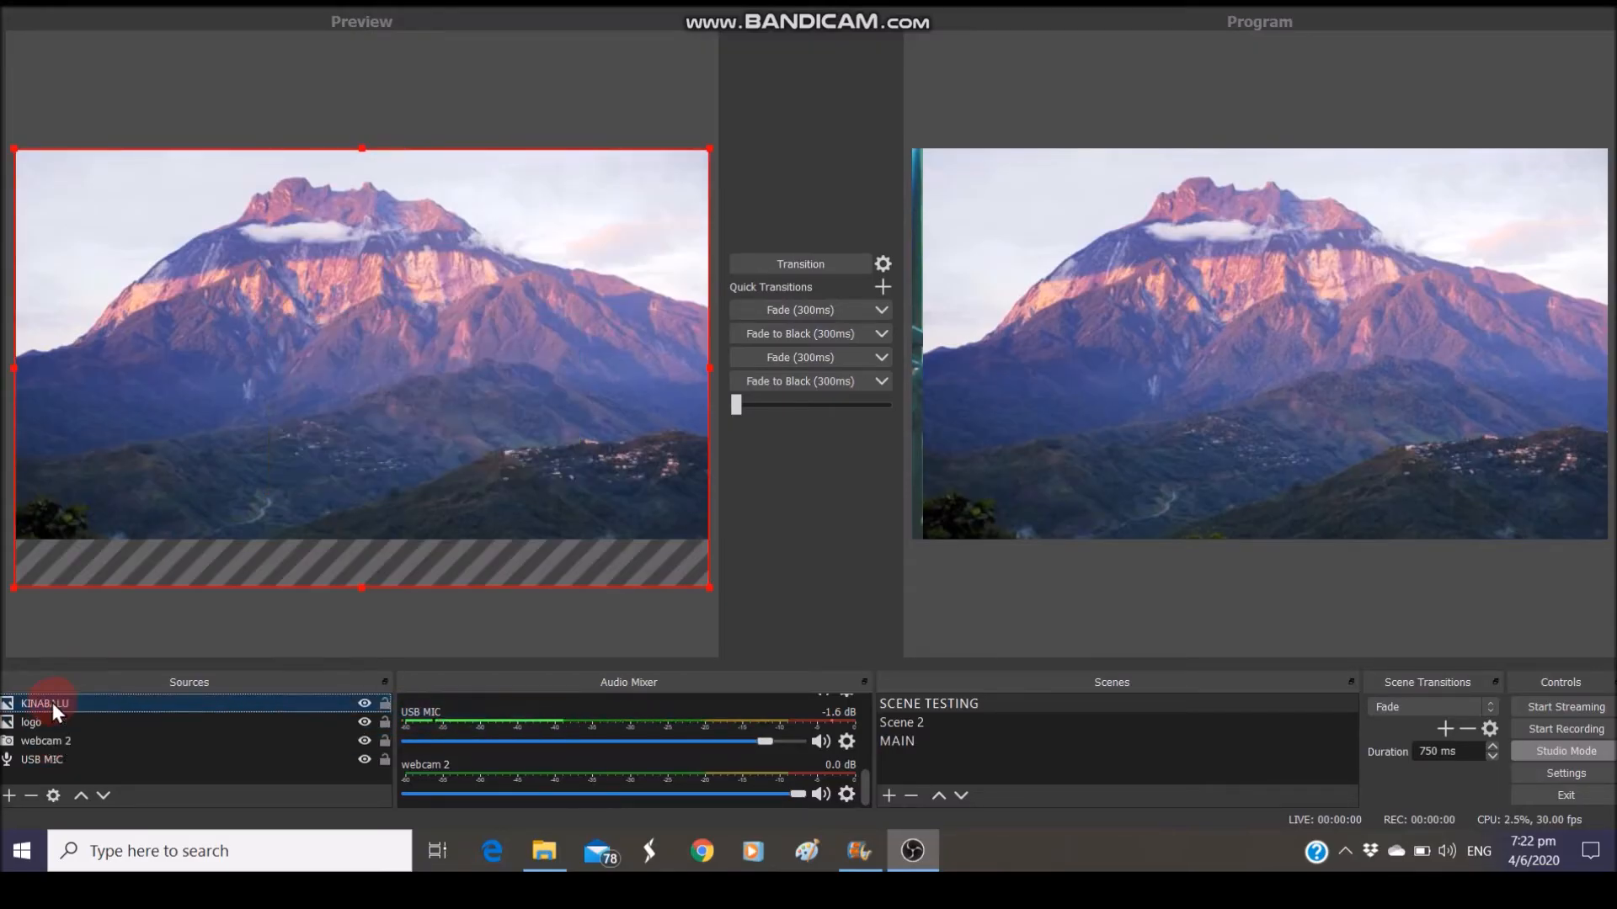
drag(52, 702, 47, 730)
click(592, 324)
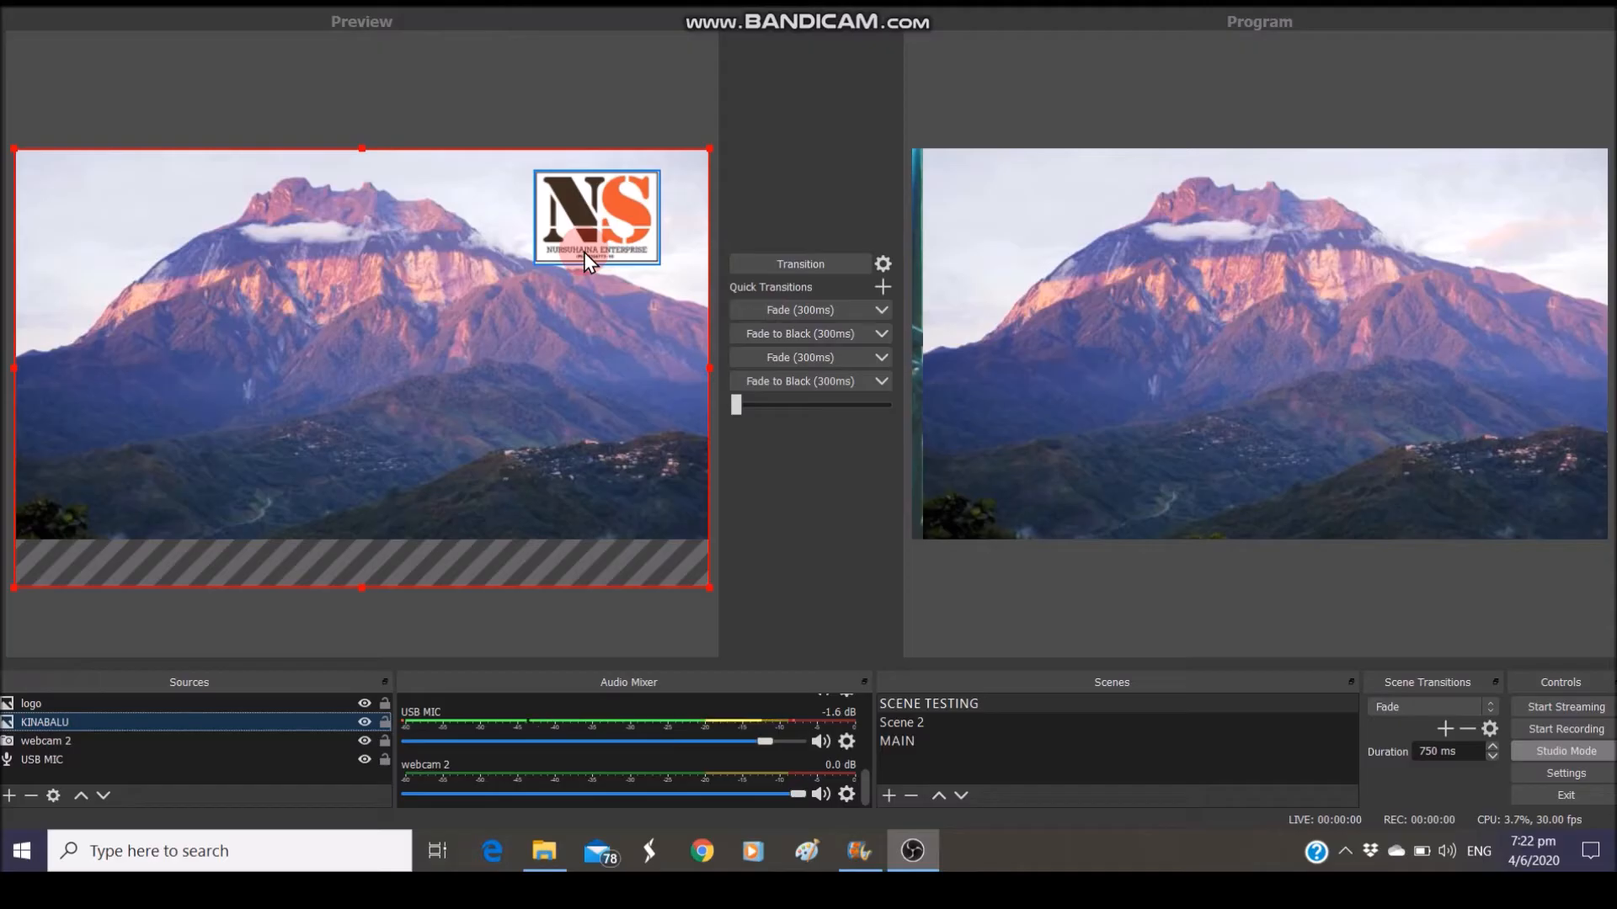
drag(84, 722, 79, 744)
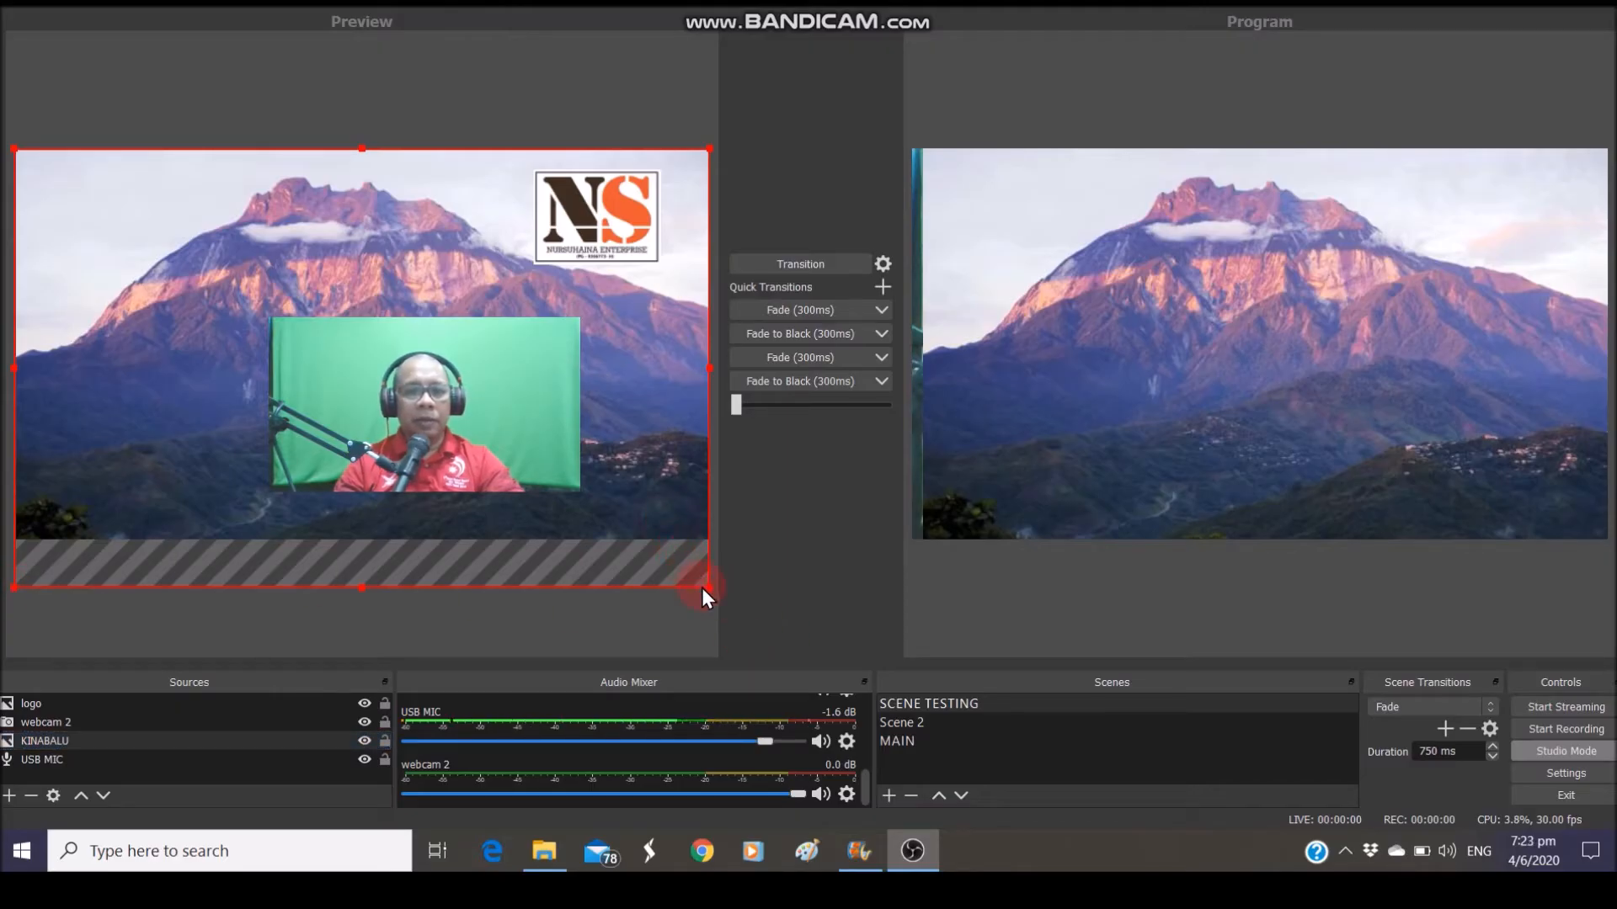
Scale the KINABALU mountain image down to a top-left thumbnail, then check the layer selections
drag(709, 588, 245, 300)
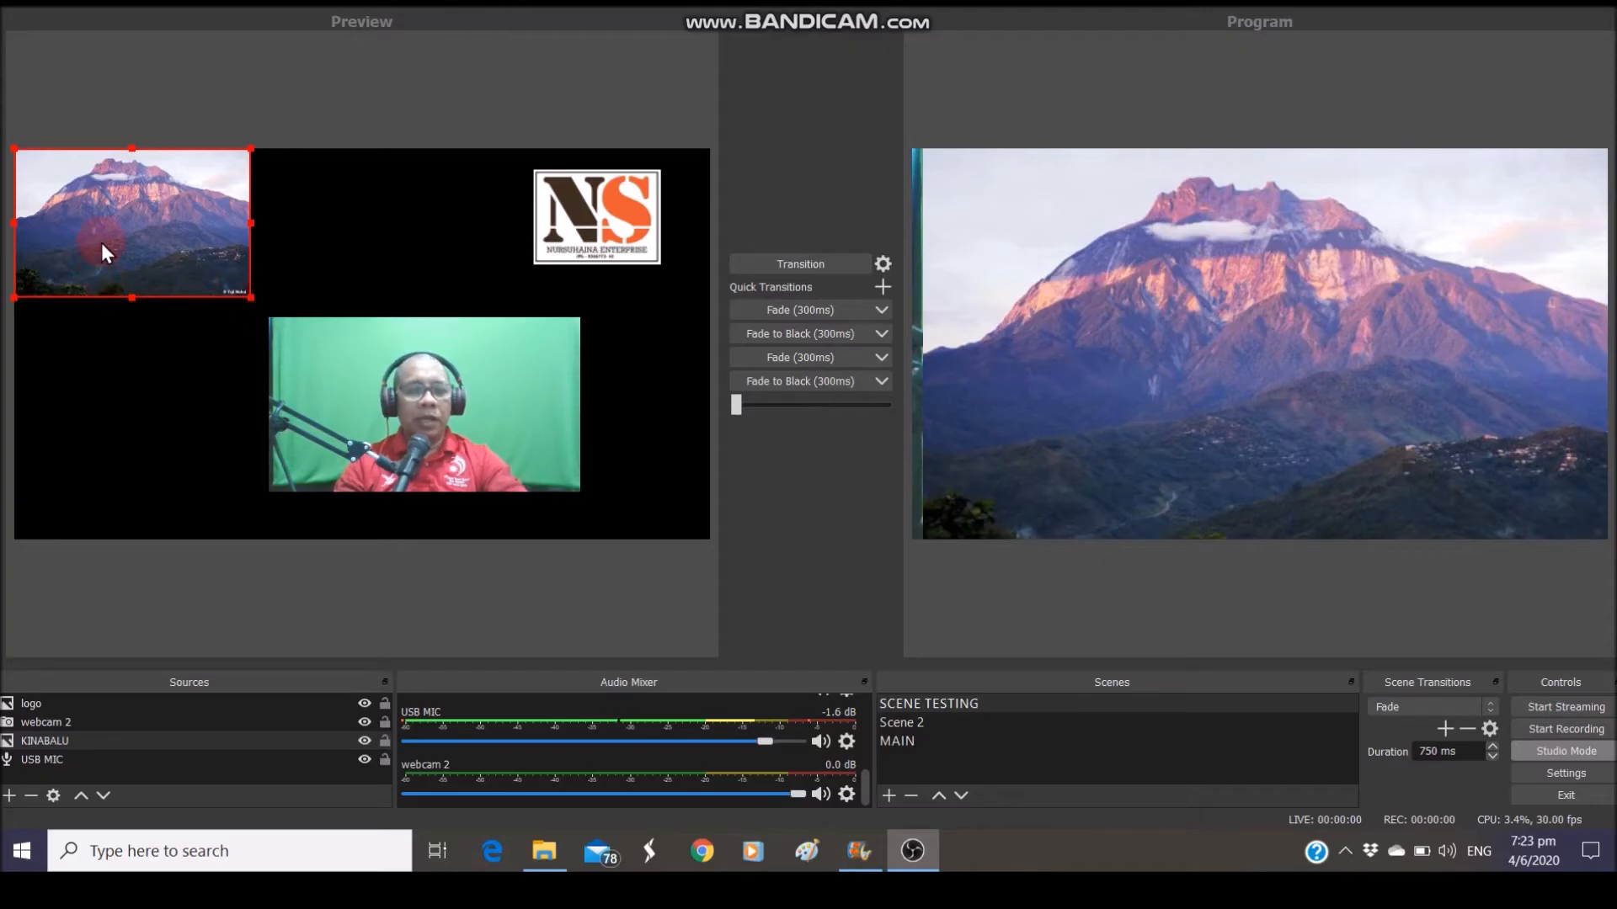
click(778, 268)
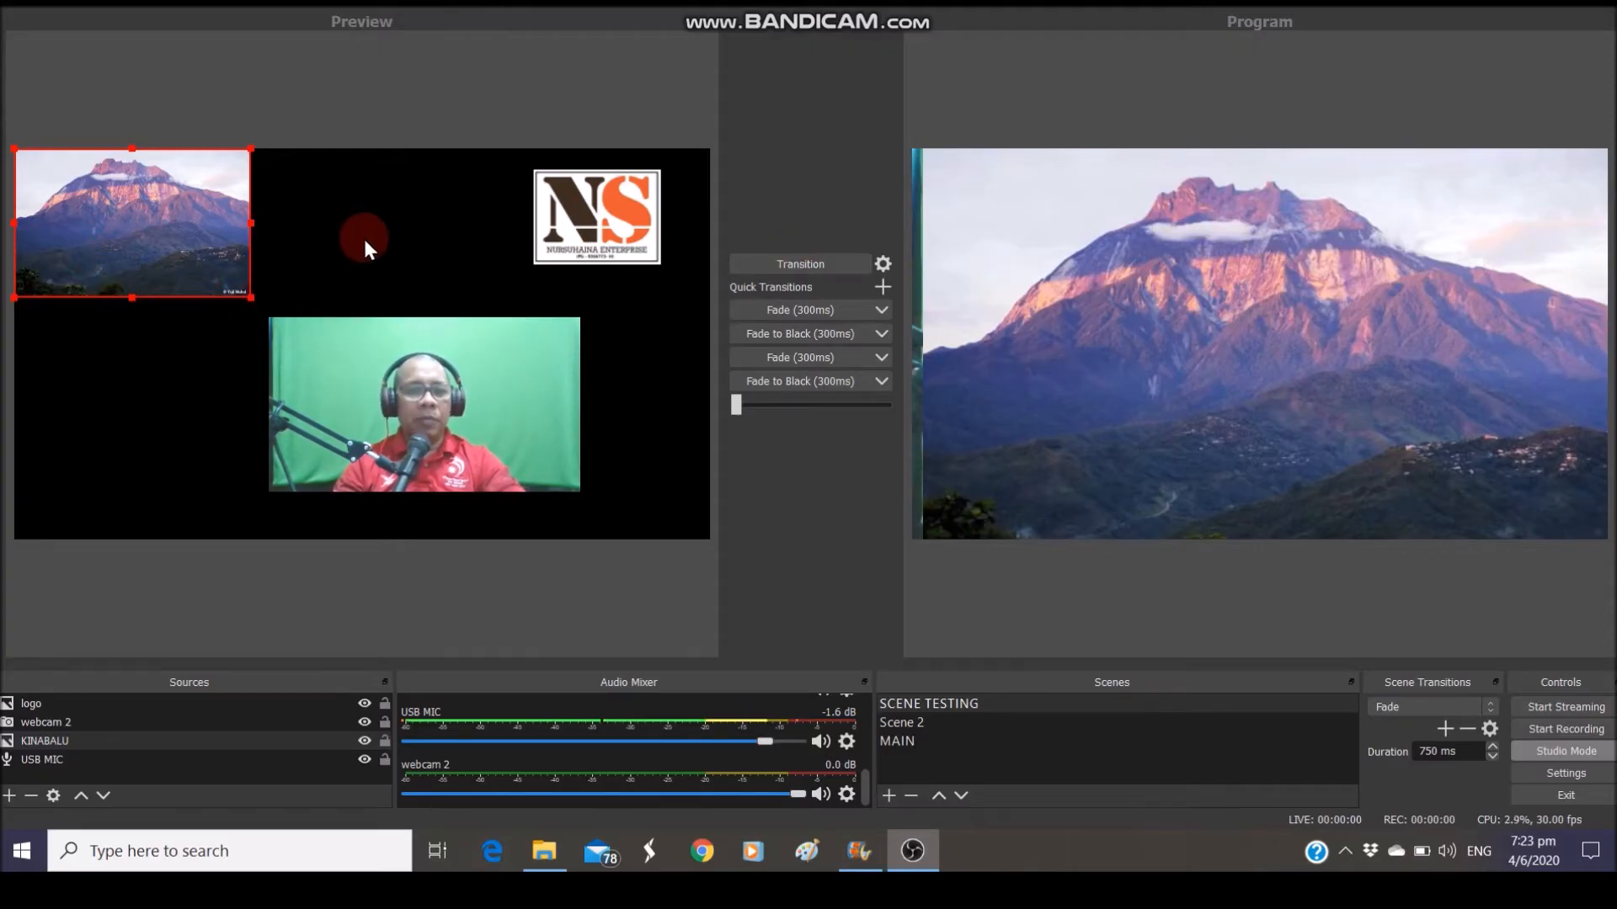
click(84, 702)
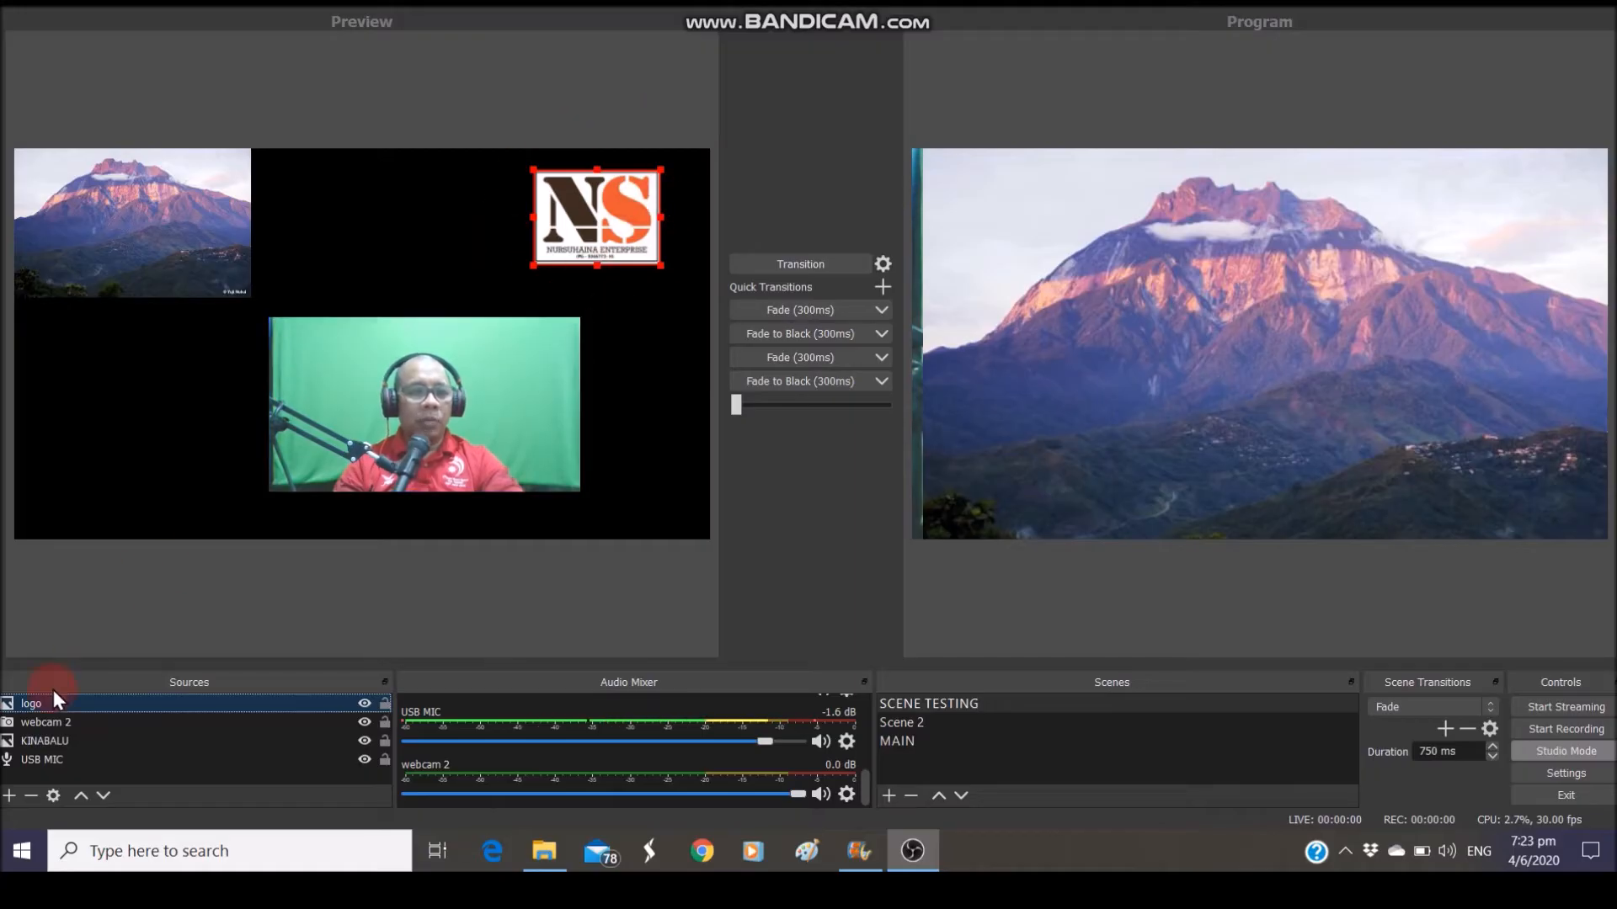
click(53, 722)
click(48, 741)
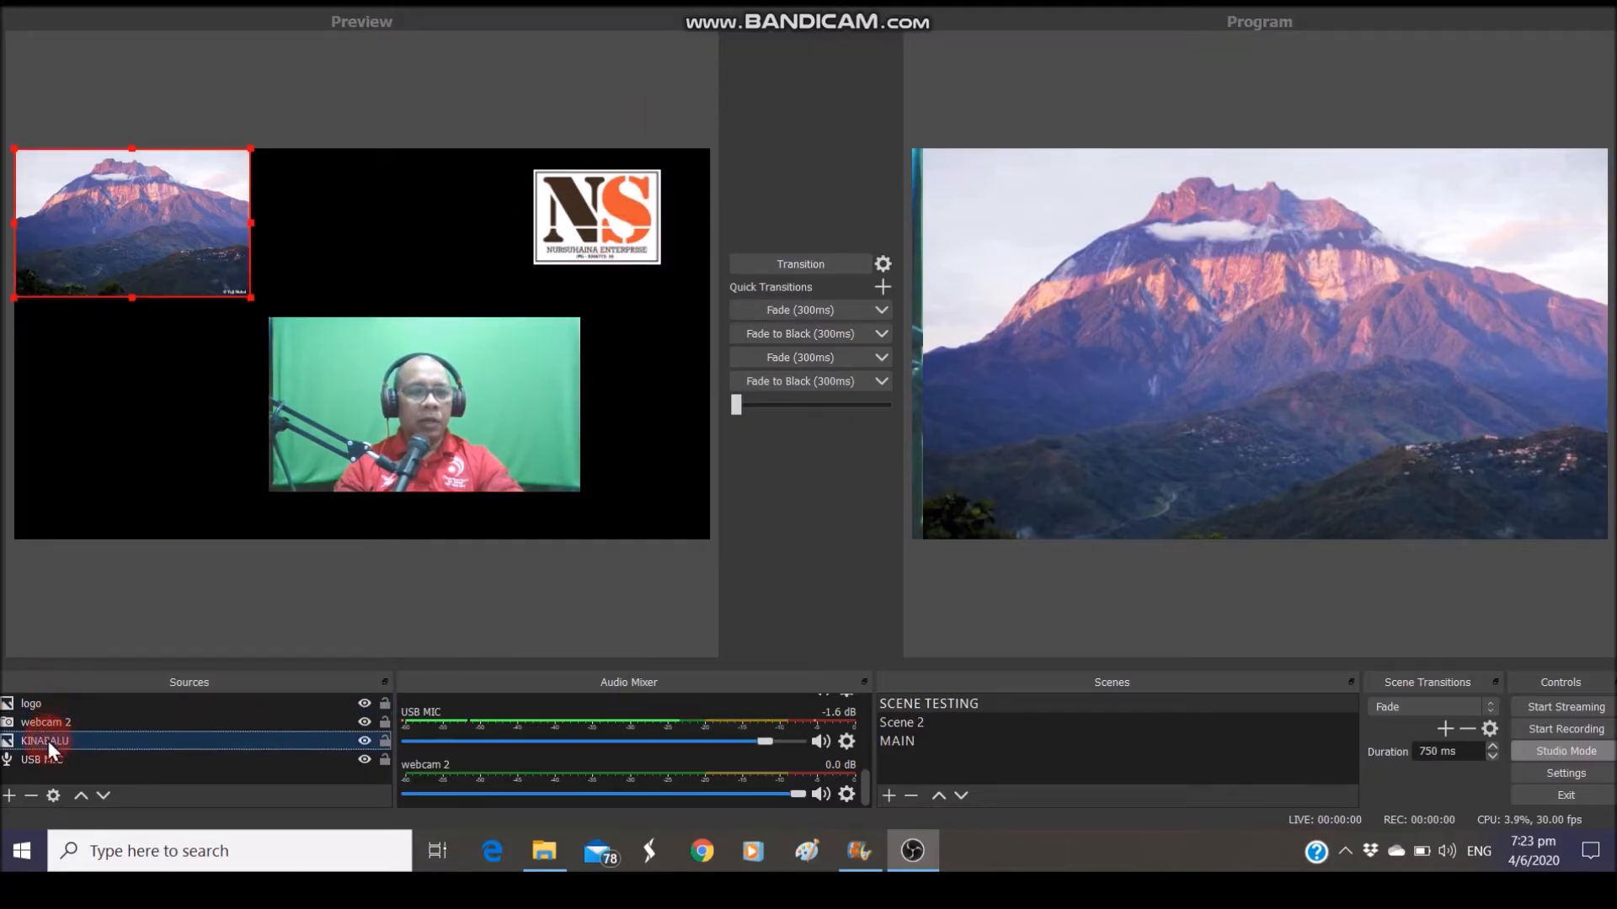
click(44, 724)
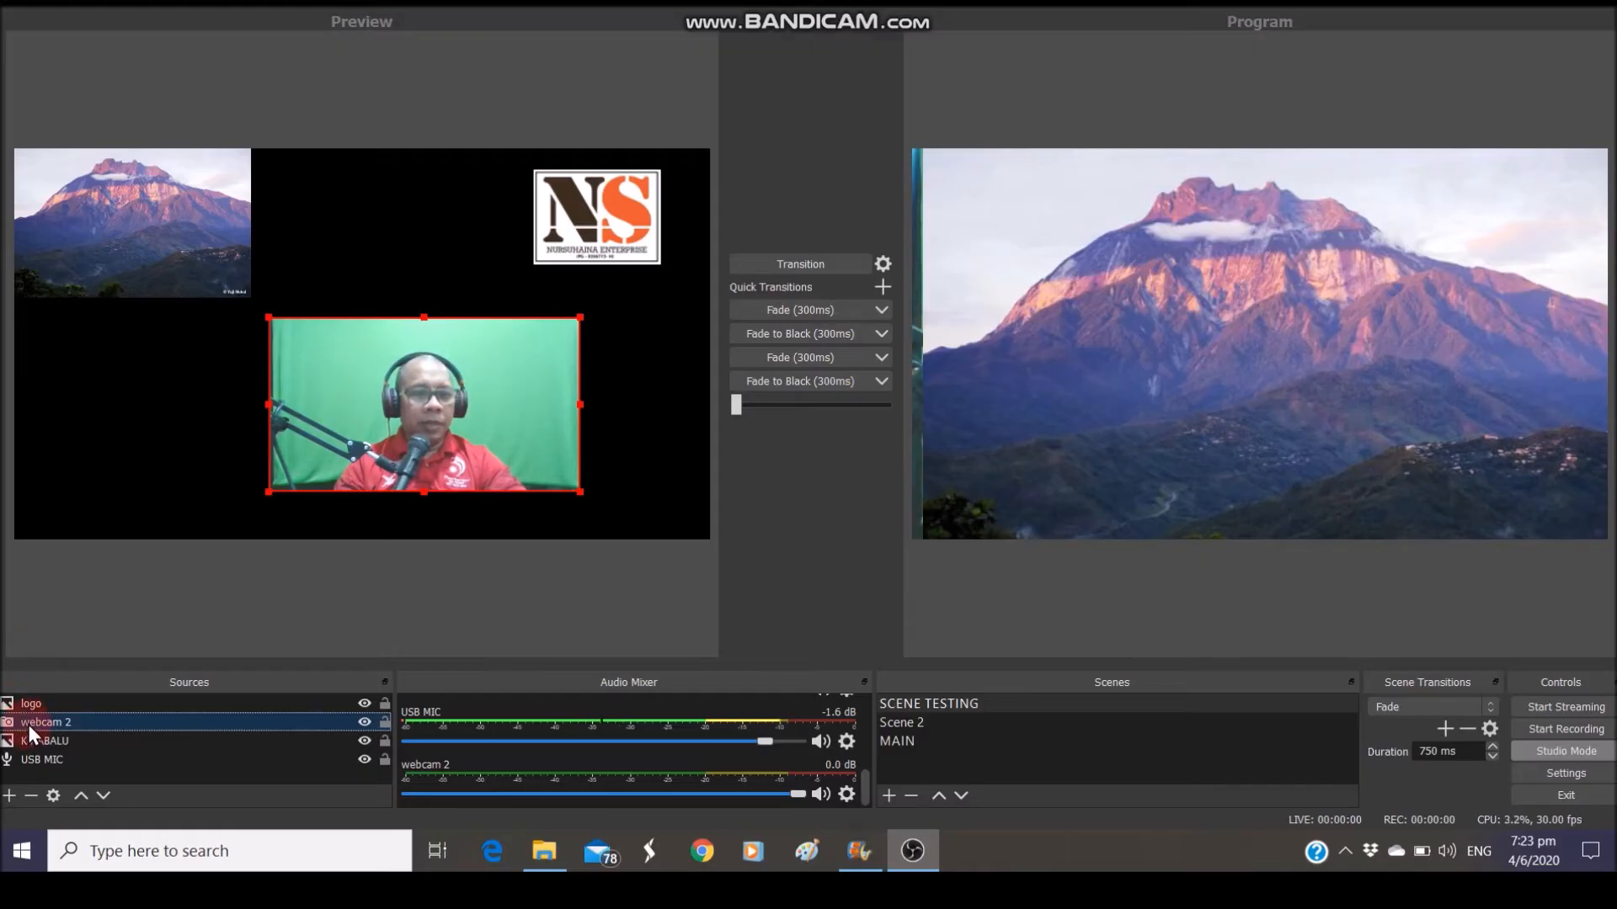
click(63, 741)
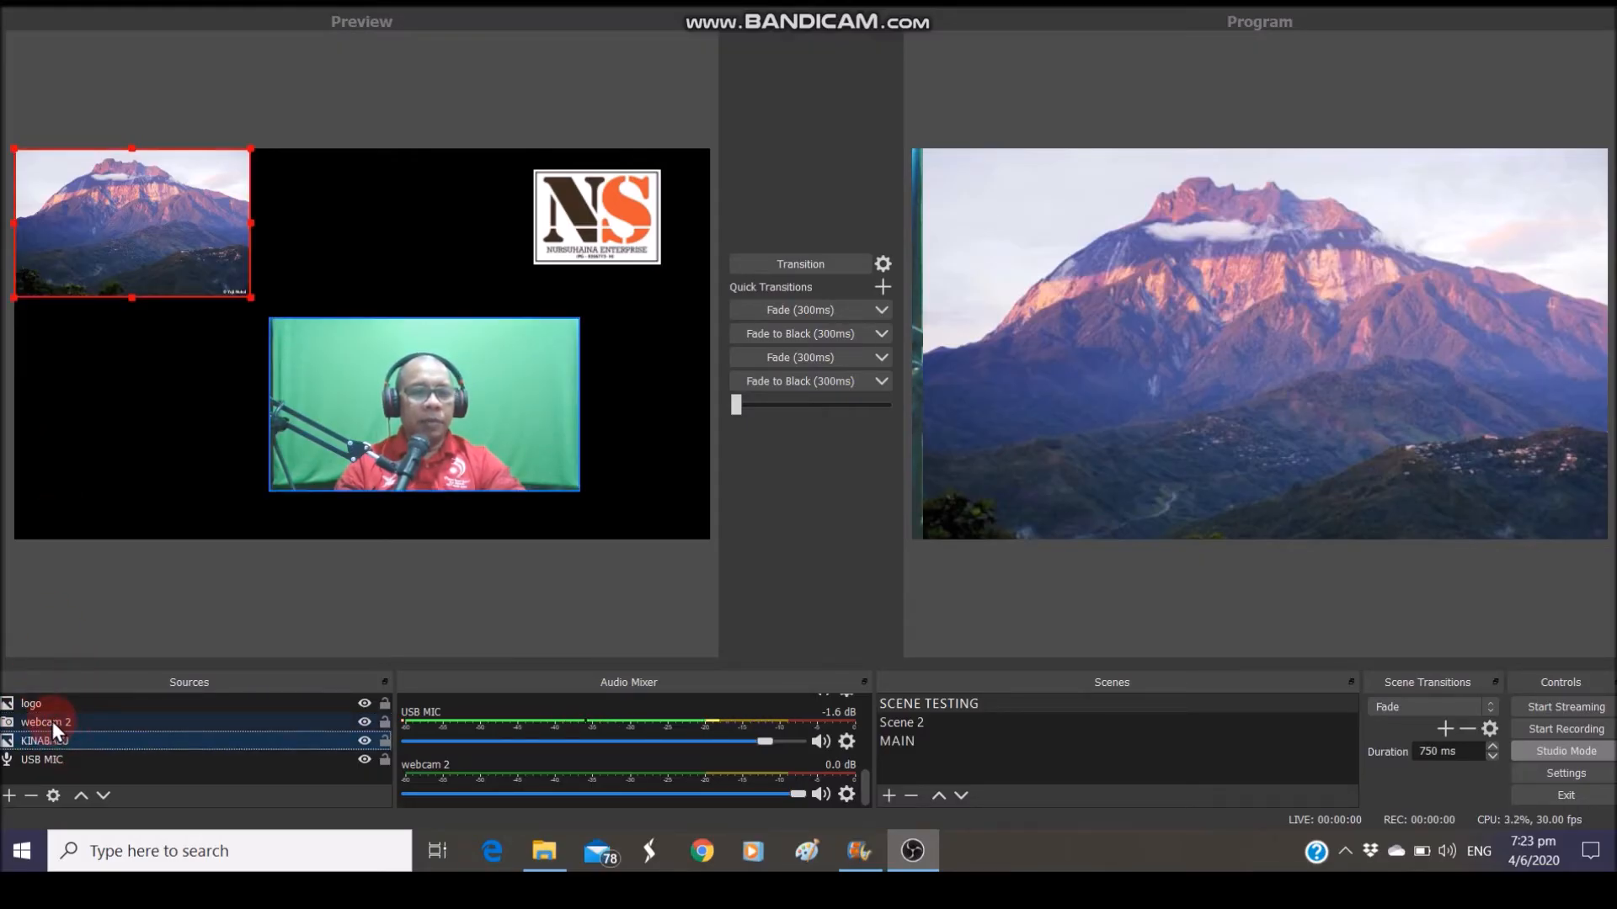
click(52, 721)
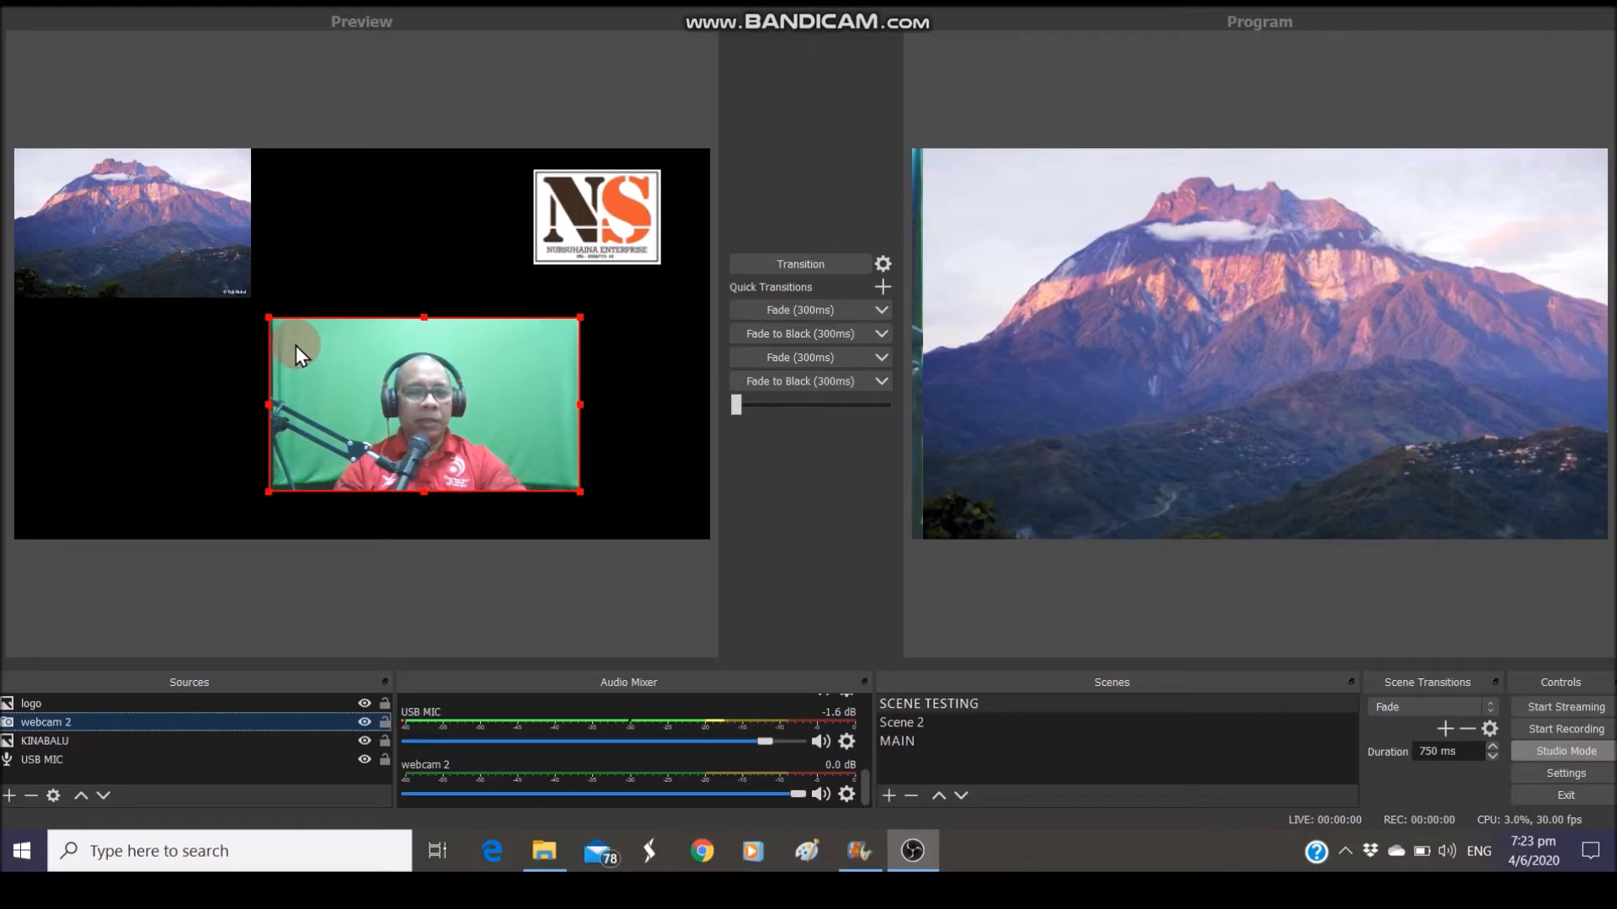
Stretch webcam 2 back over the full canvas and move KINABALU above it in Sources
drag(270, 321, 270, 321)
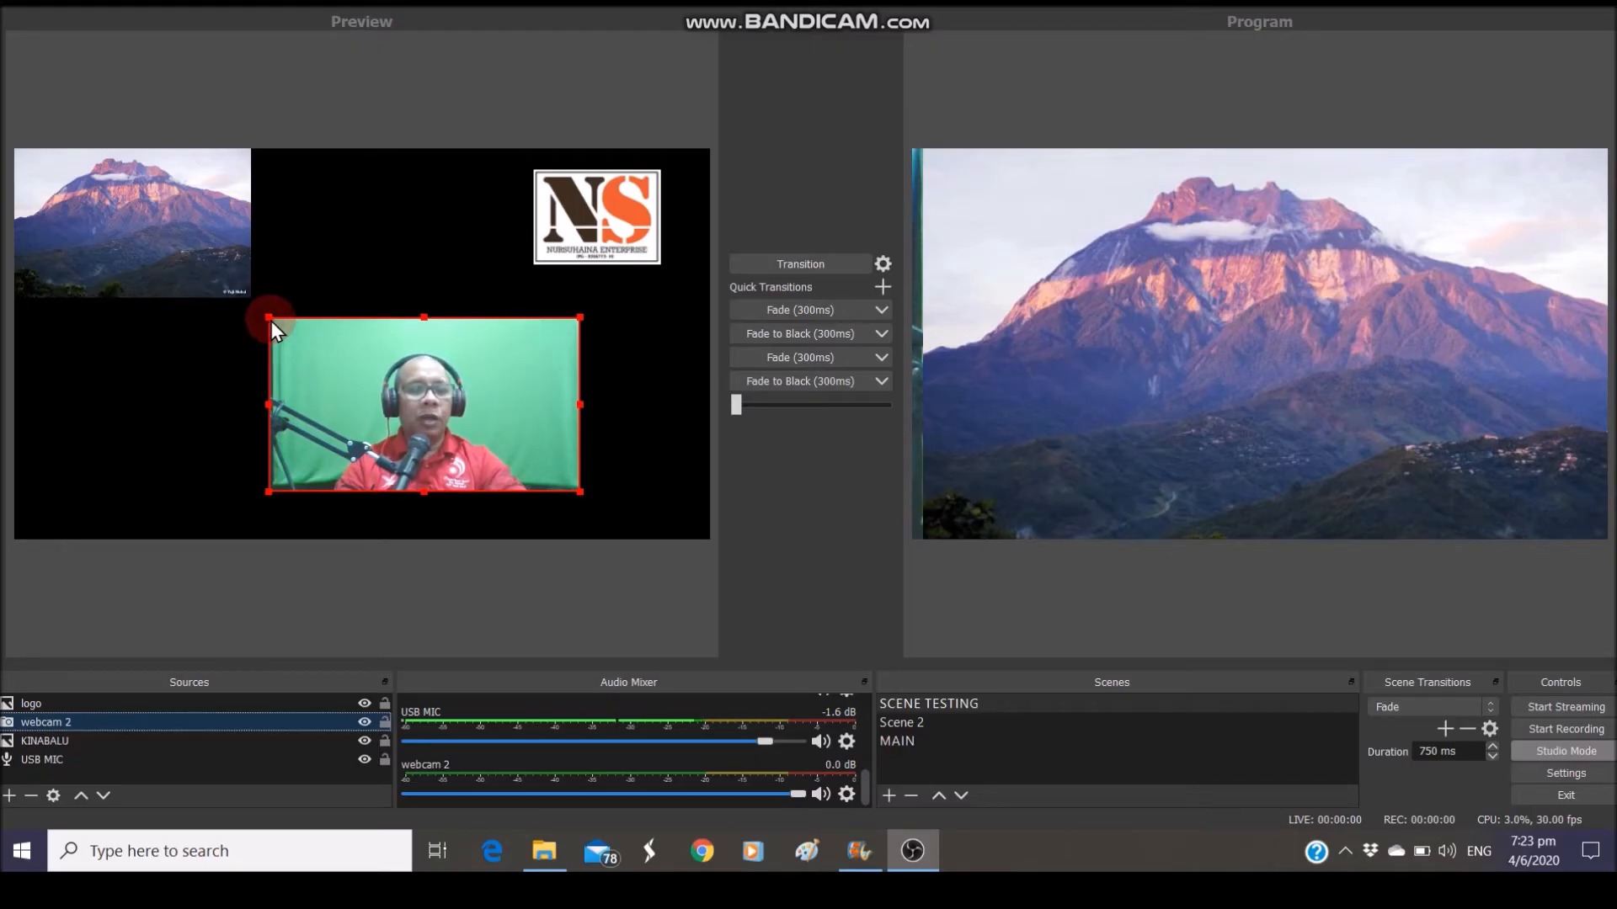
drag(271, 321, 151, 164)
drag(578, 493, 702, 532)
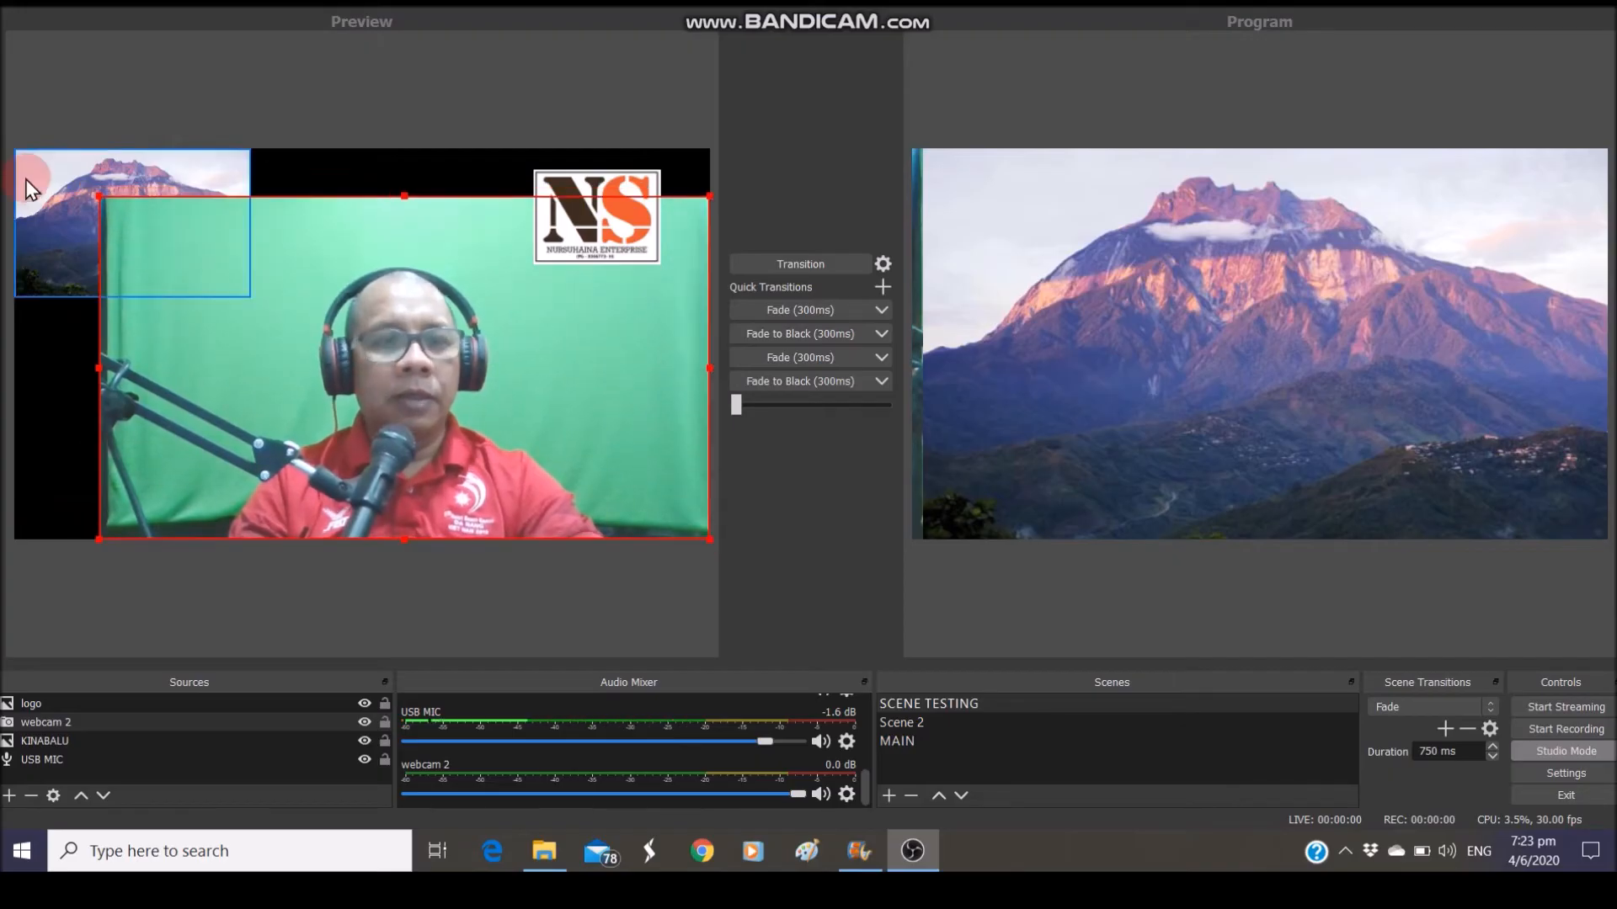
drag(98, 199, 37, 148)
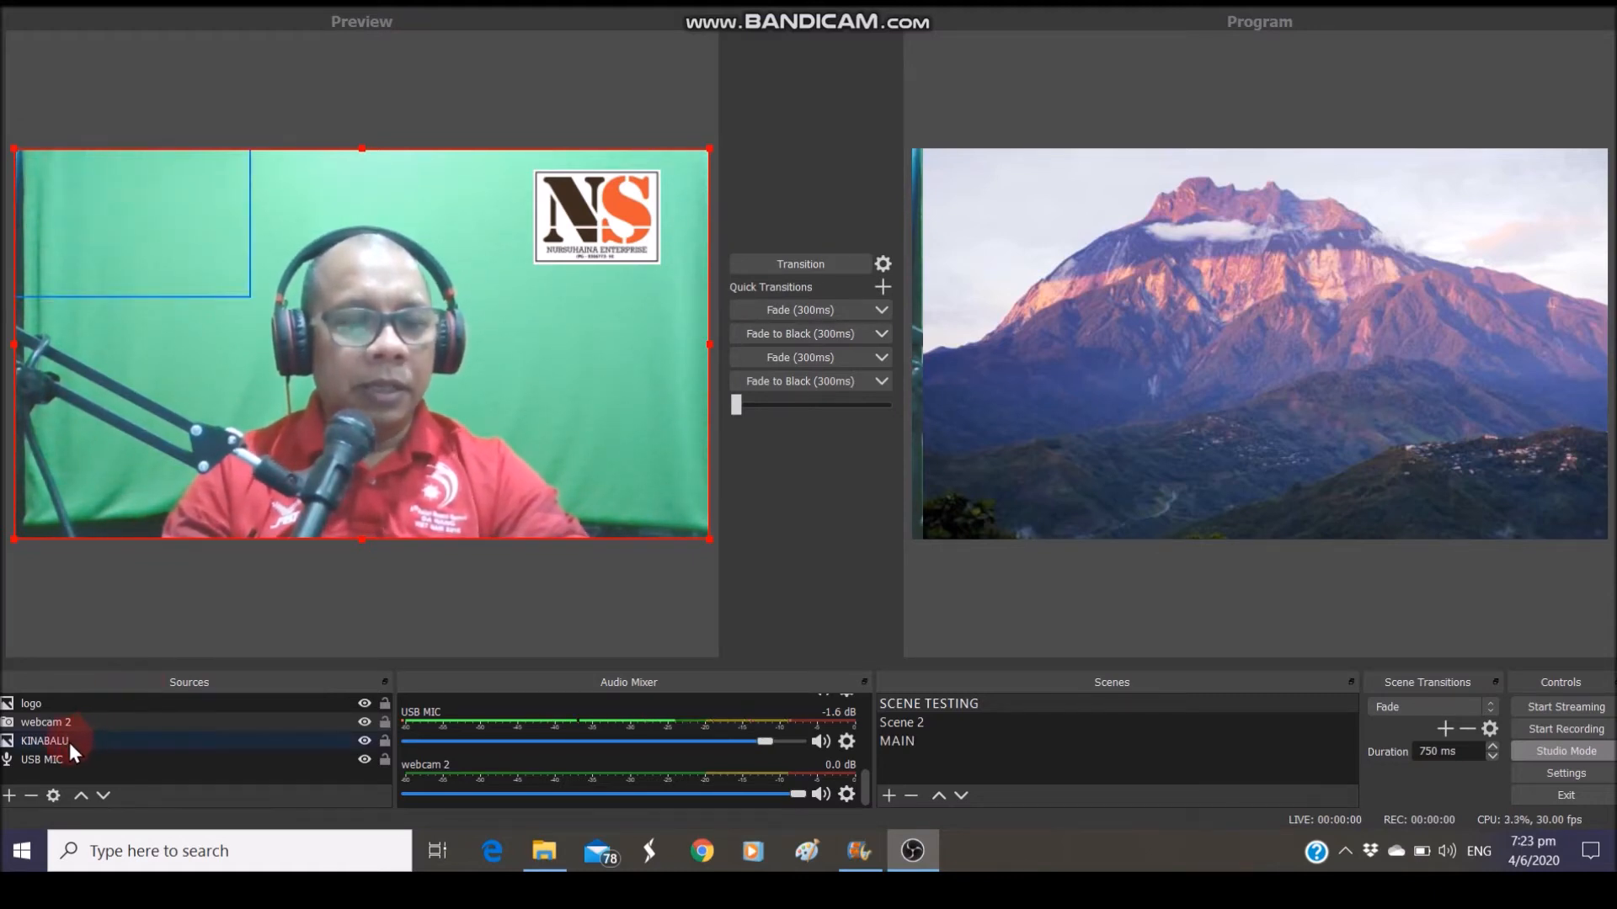
drag(69, 743, 69, 720)
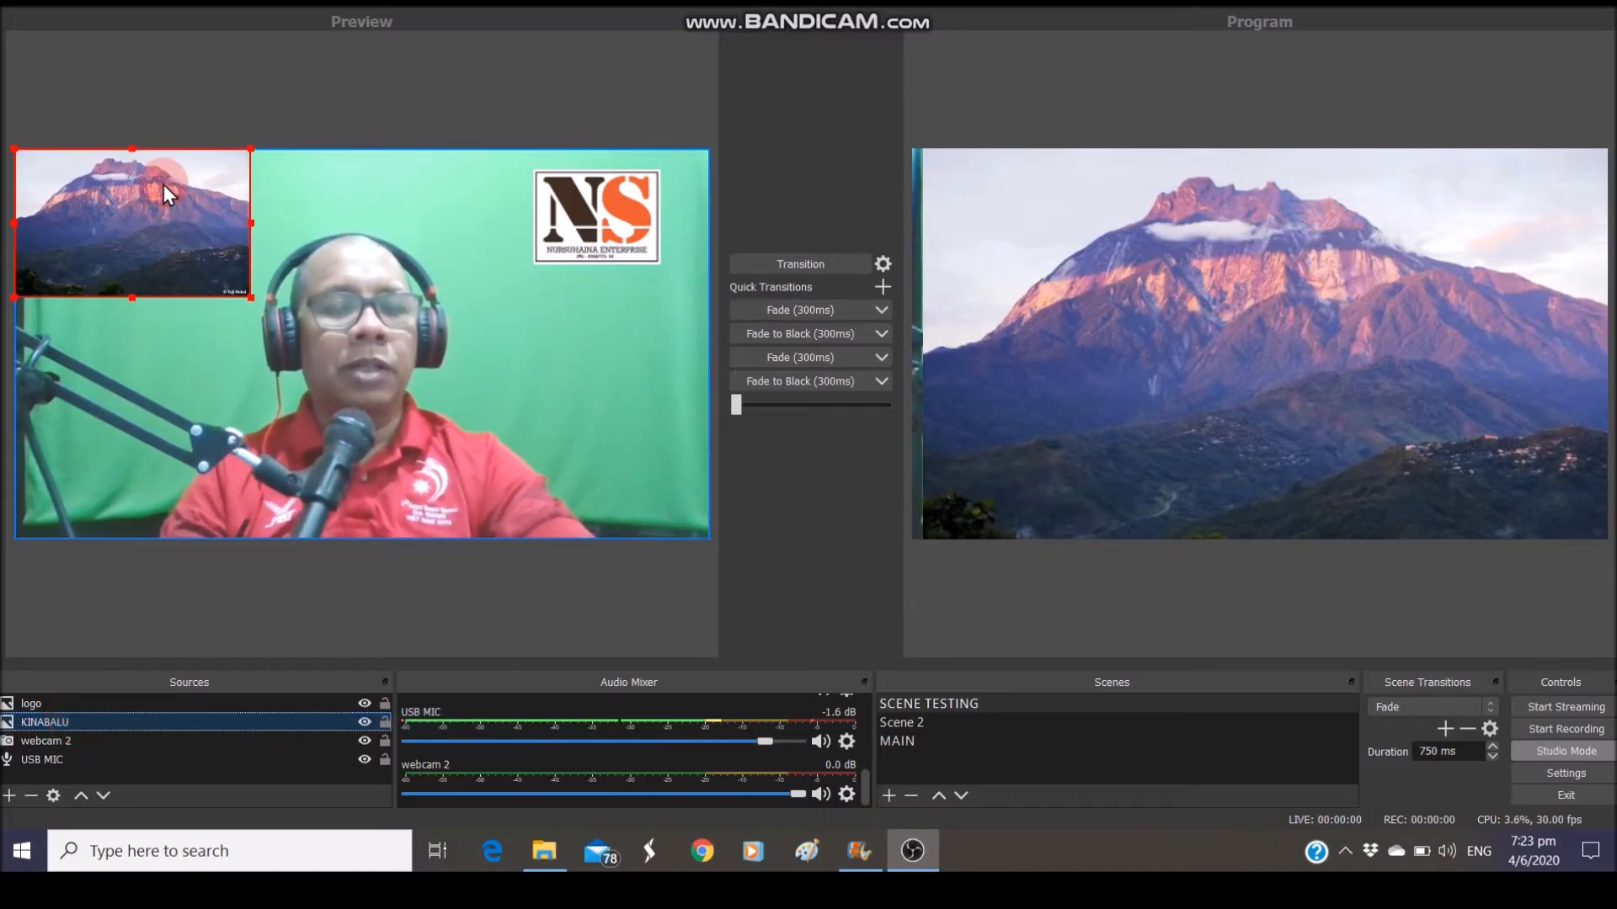
Nudge the KINABALU thumbnail into place at top left and transition the preview to Program
drag(244, 290, 140, 293)
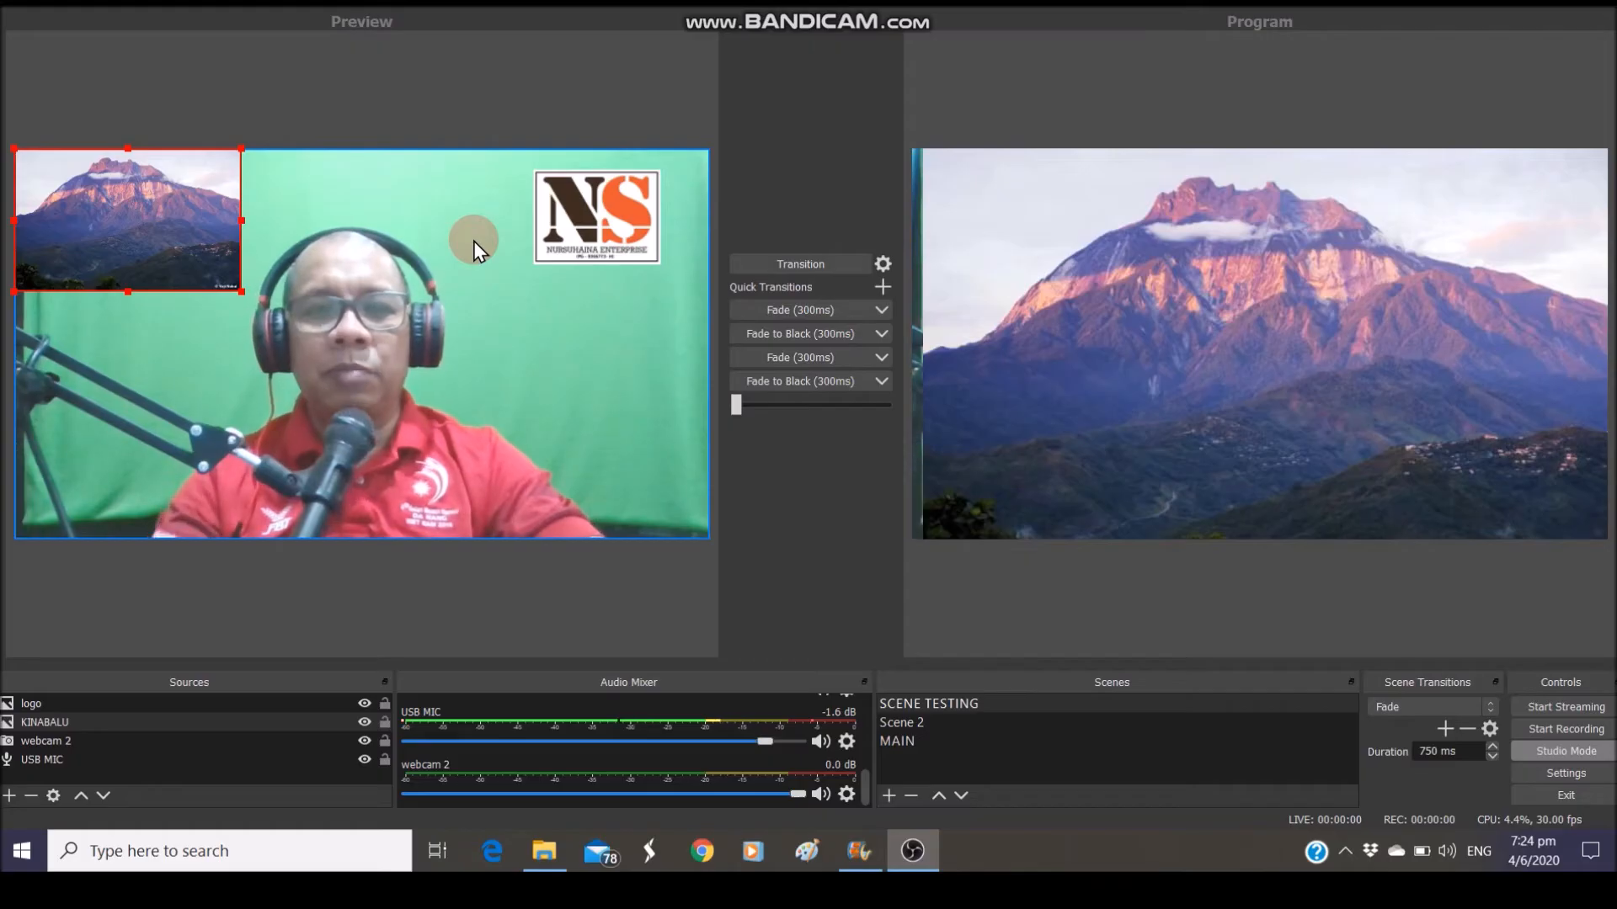
click(800, 267)
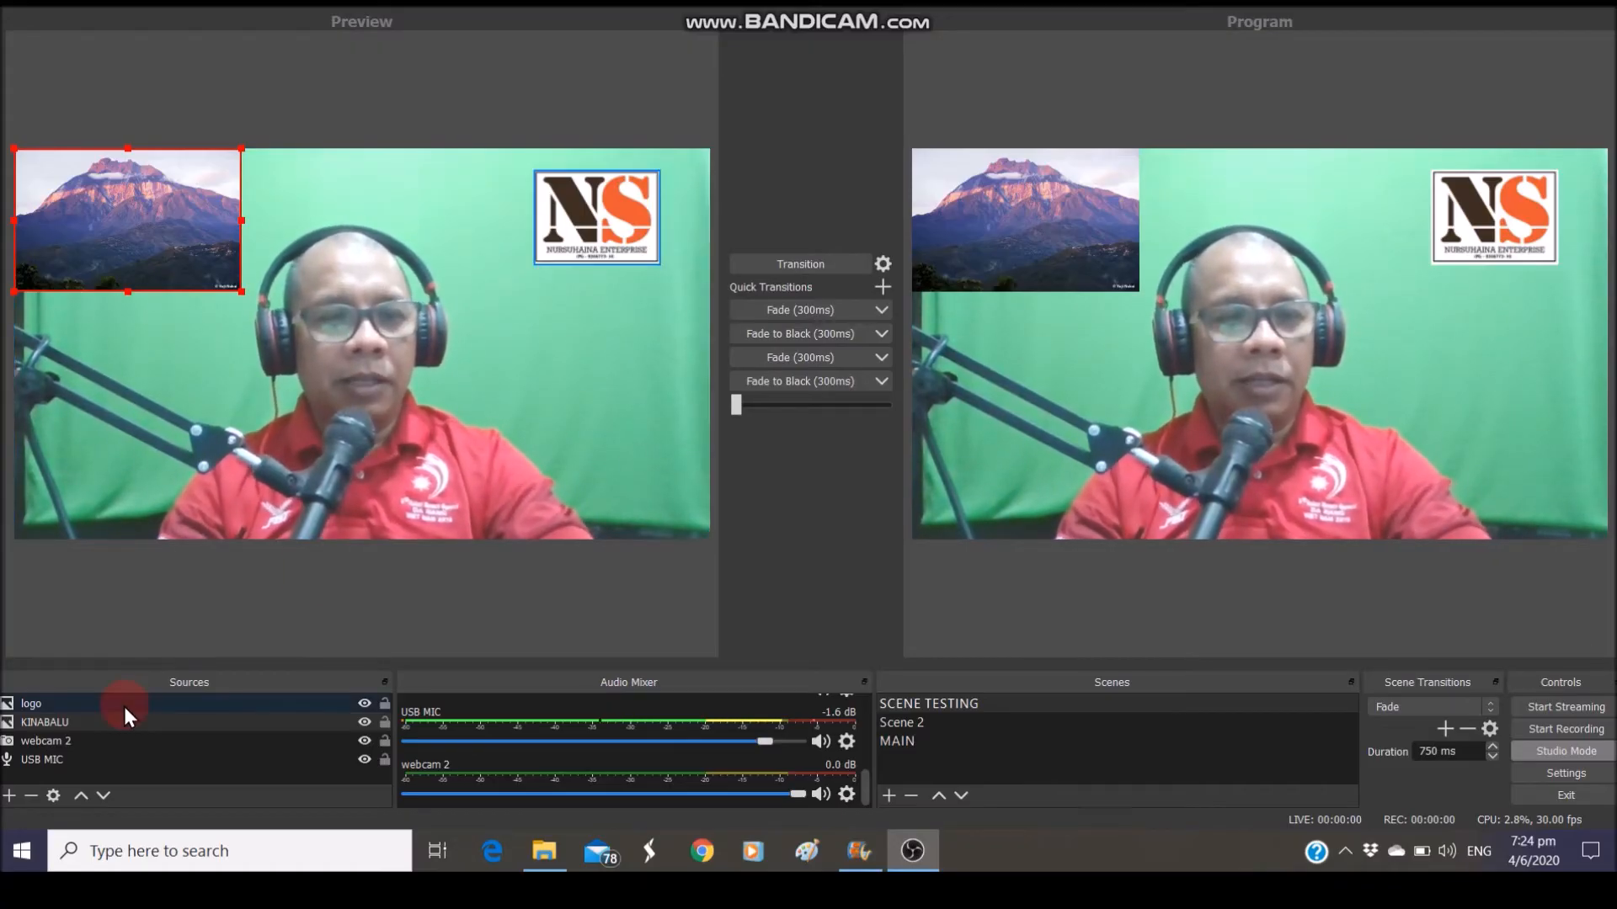
Hide the KINABALU thumbnail with its eye icon and transition the webcam-and-logo scene live
click(362, 725)
click(362, 724)
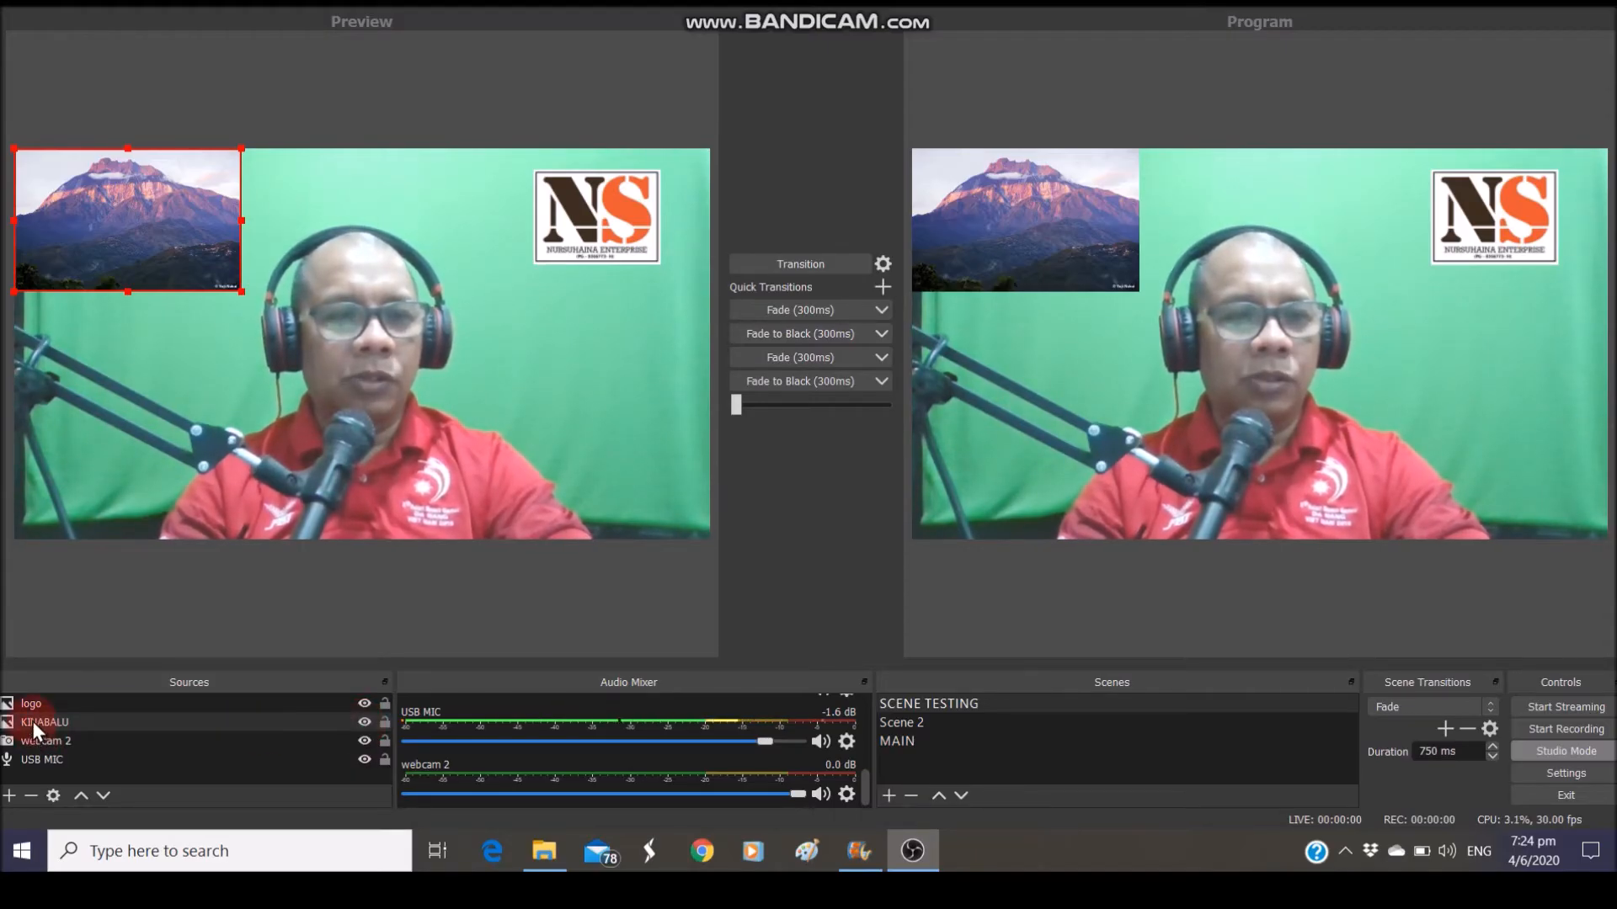
click(264, 739)
click(366, 724)
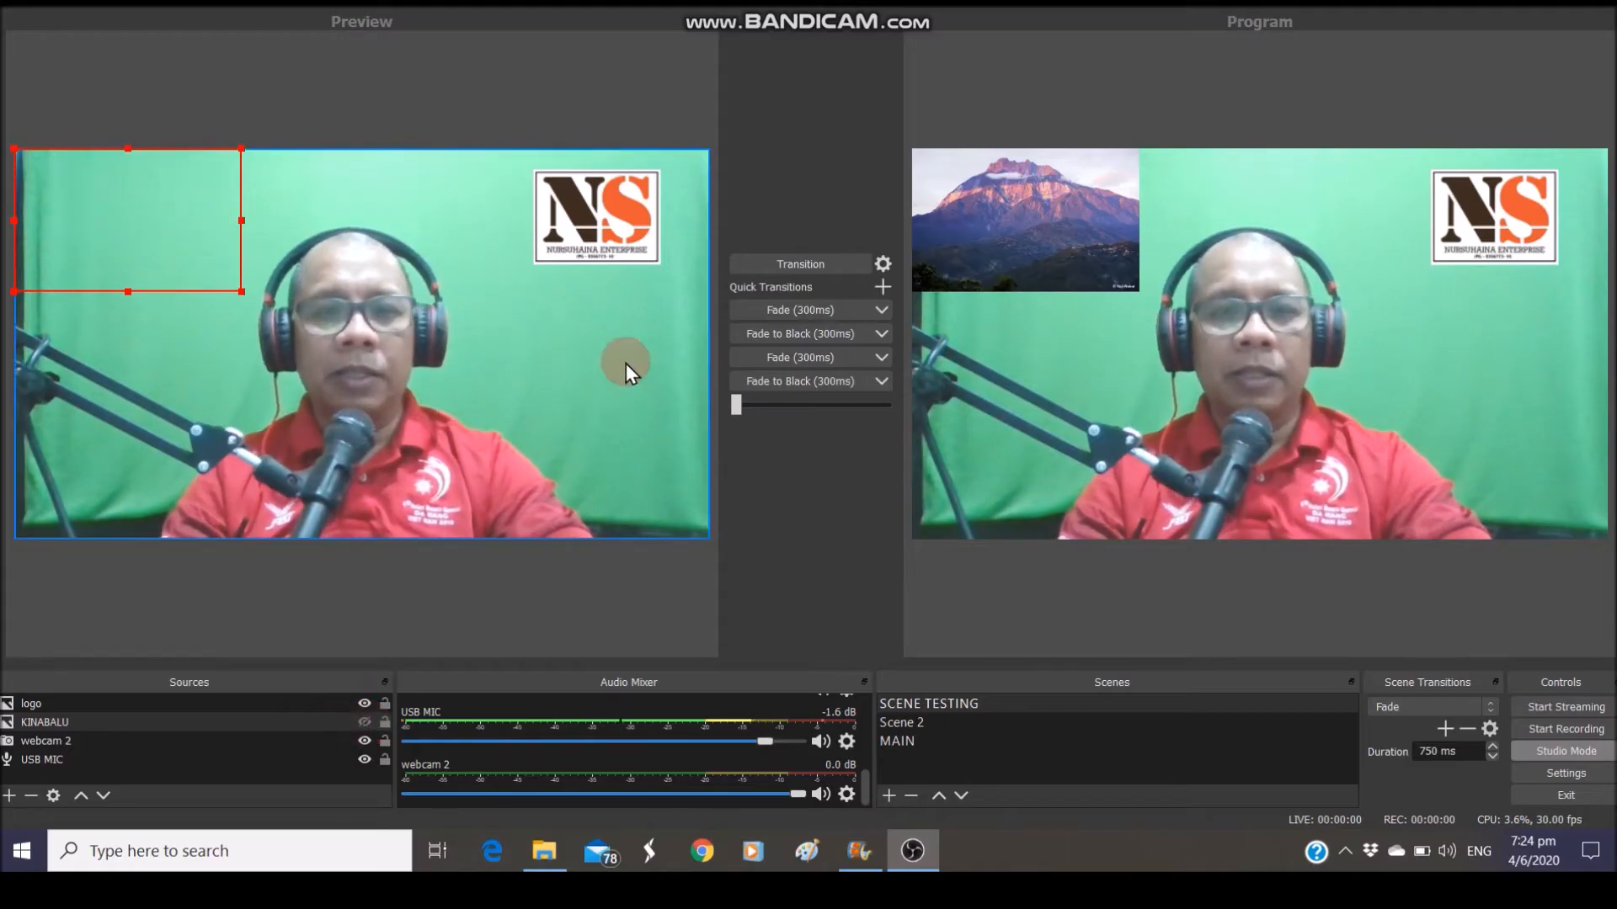
click(781, 268)
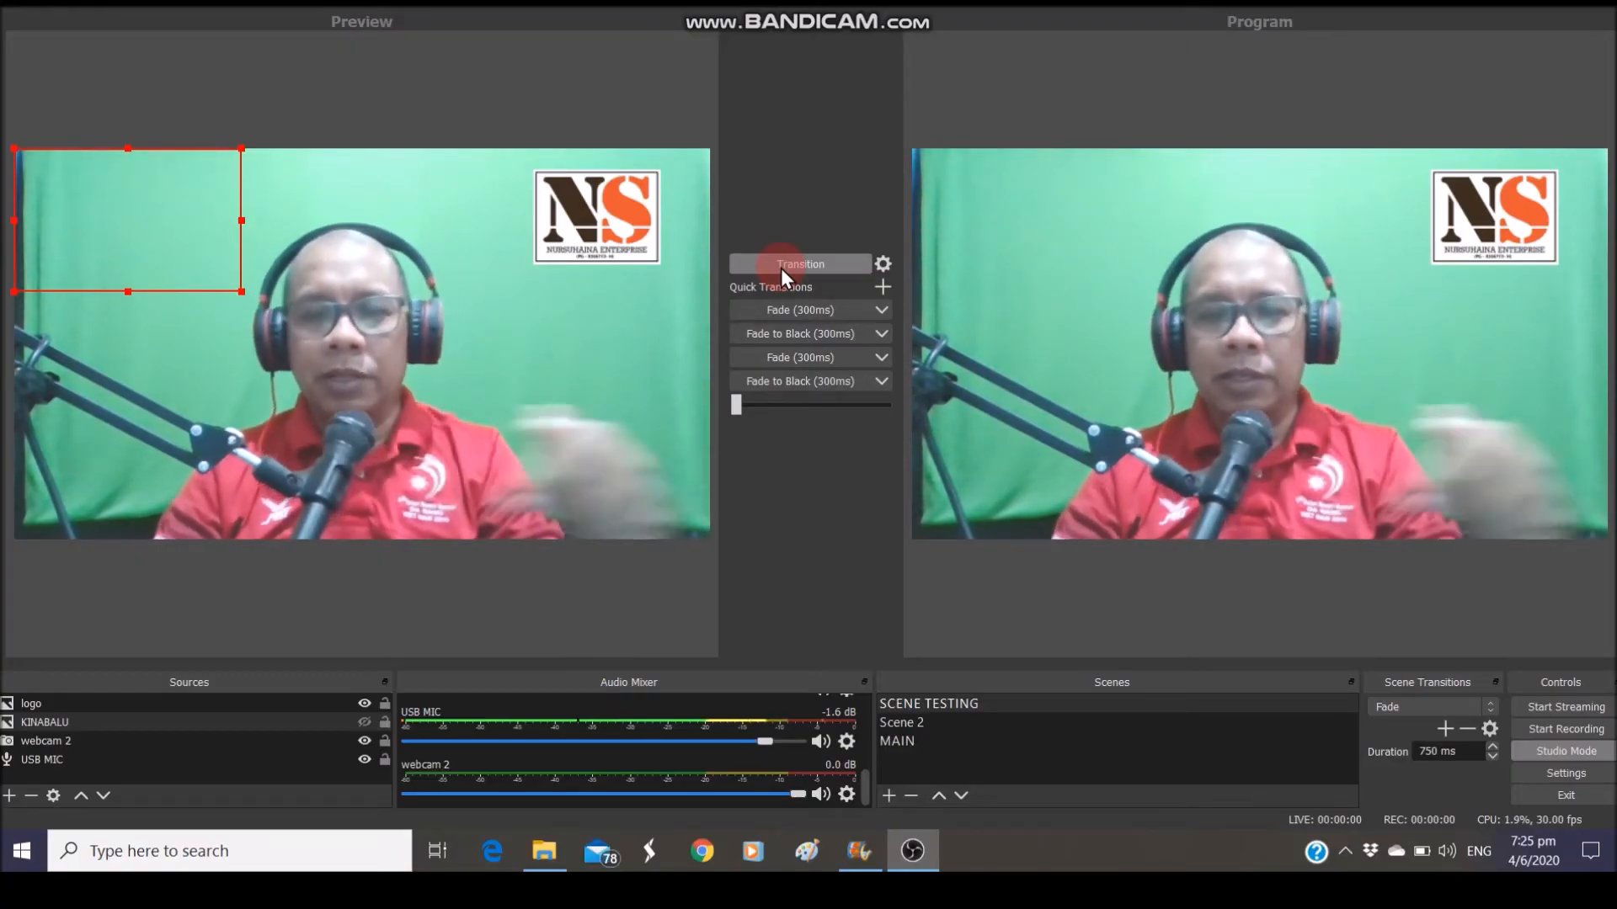
click(780, 267)
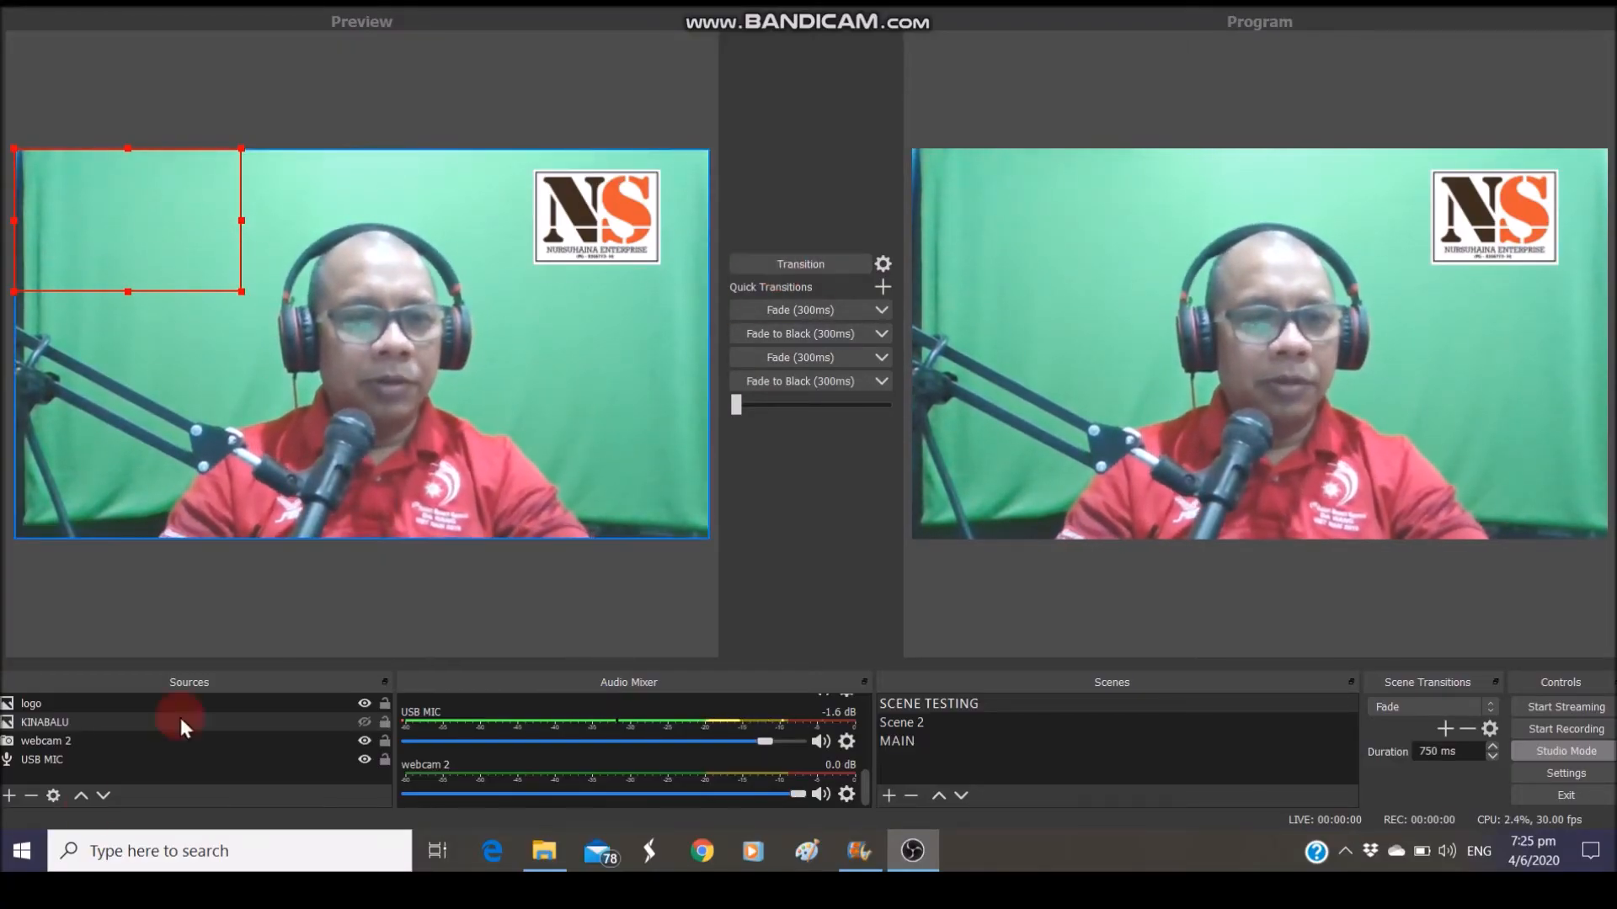
Create a new Text (GDI+) source named 'no fon'
click(10, 795)
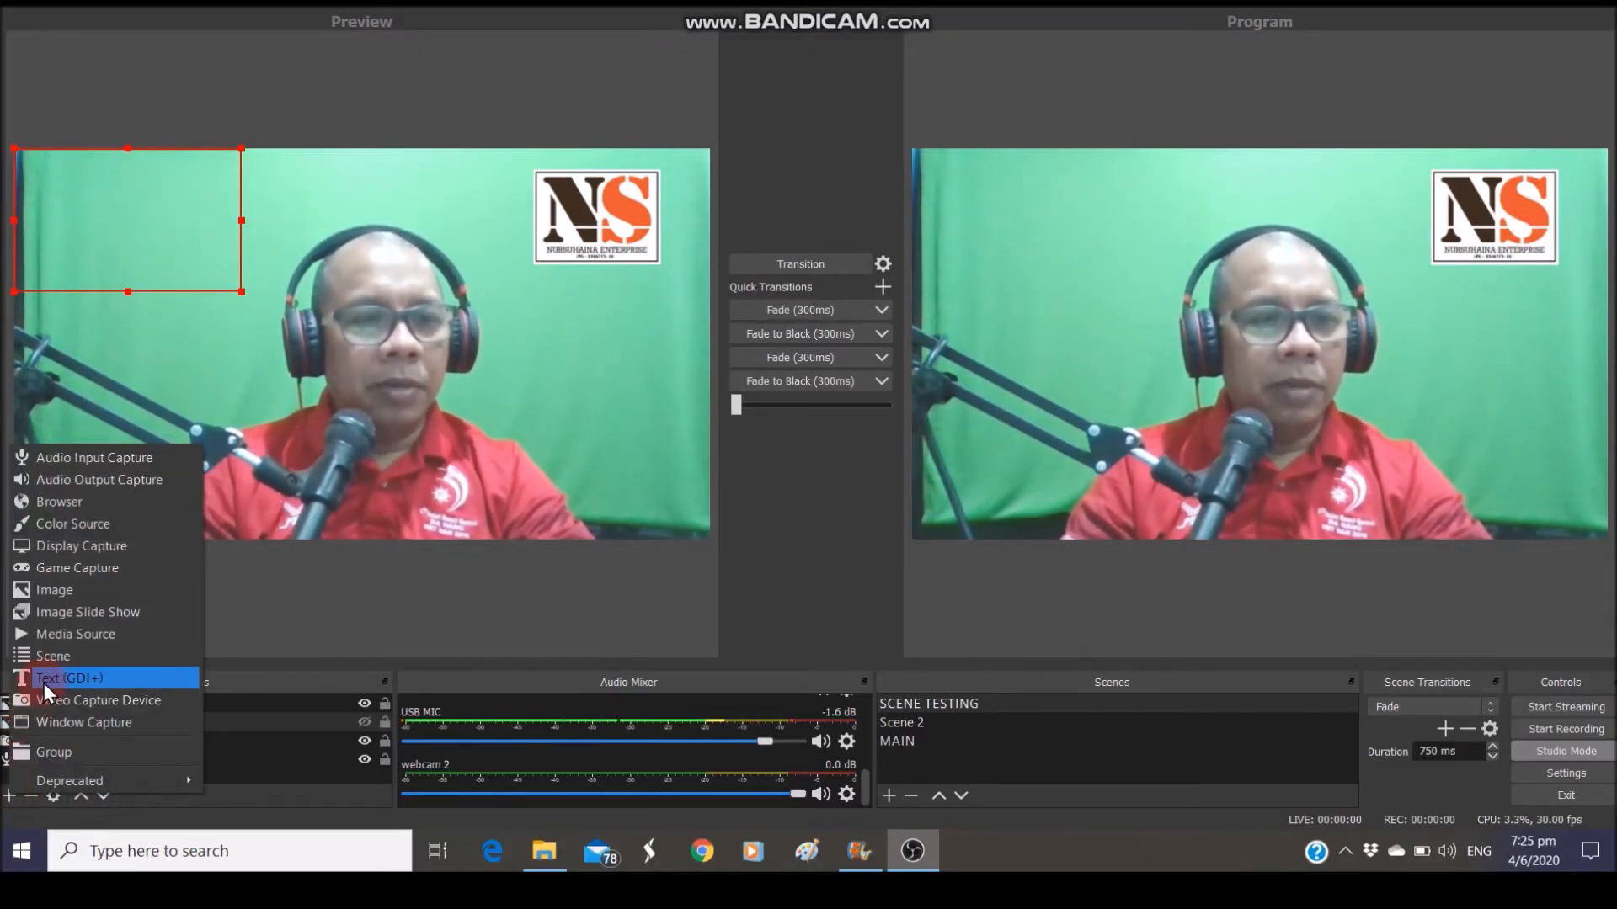
click(44, 678)
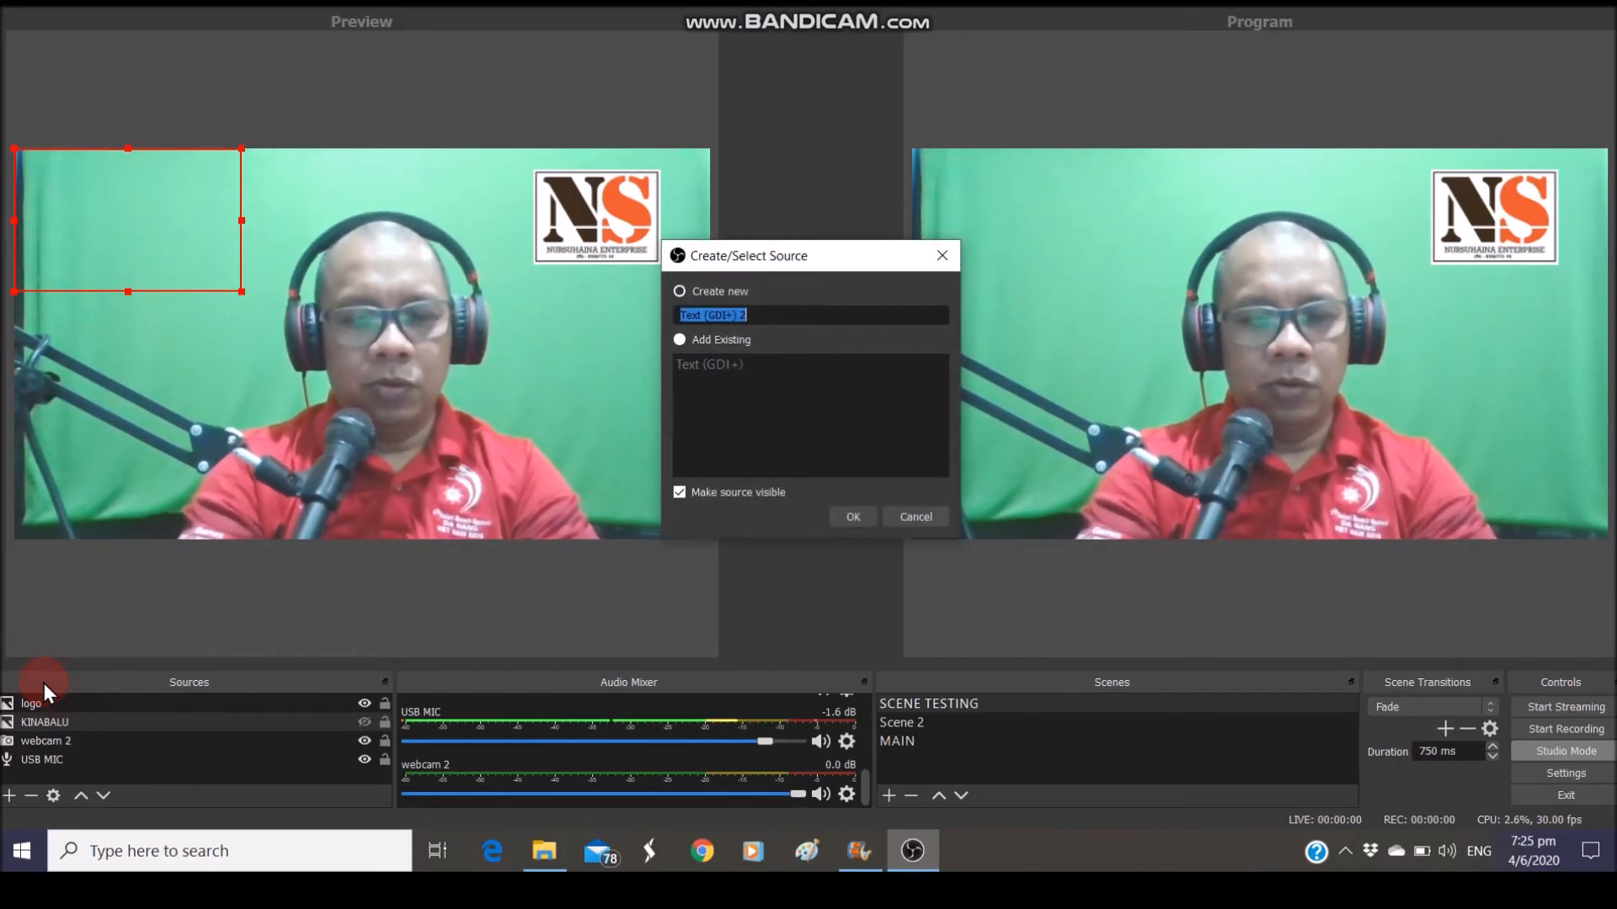
text(no fon)
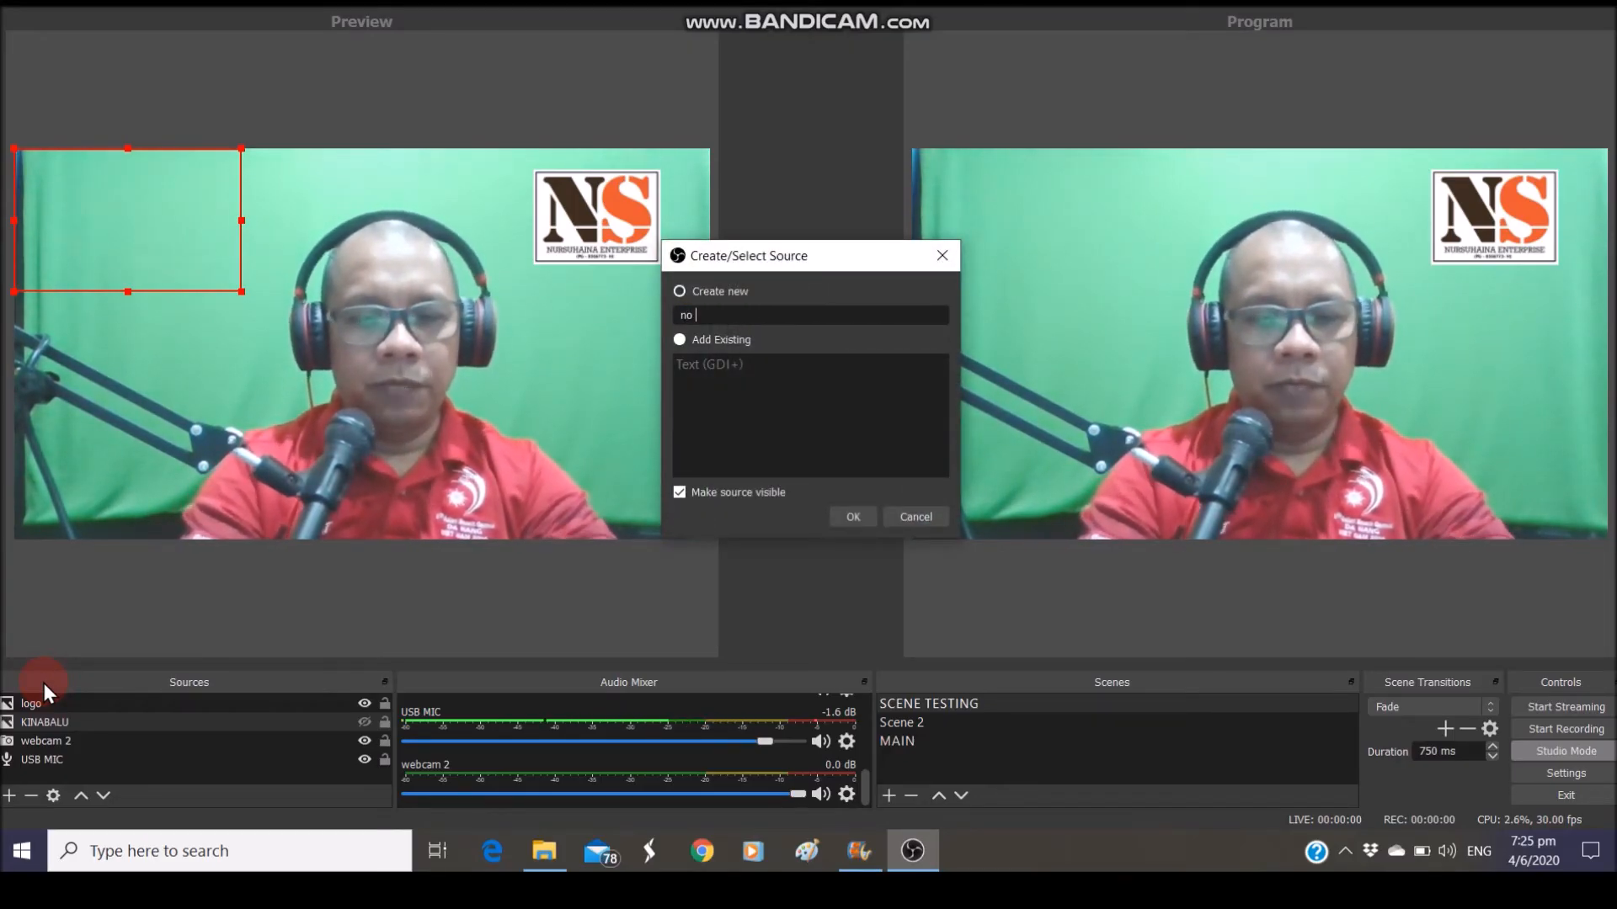
click(854, 519)
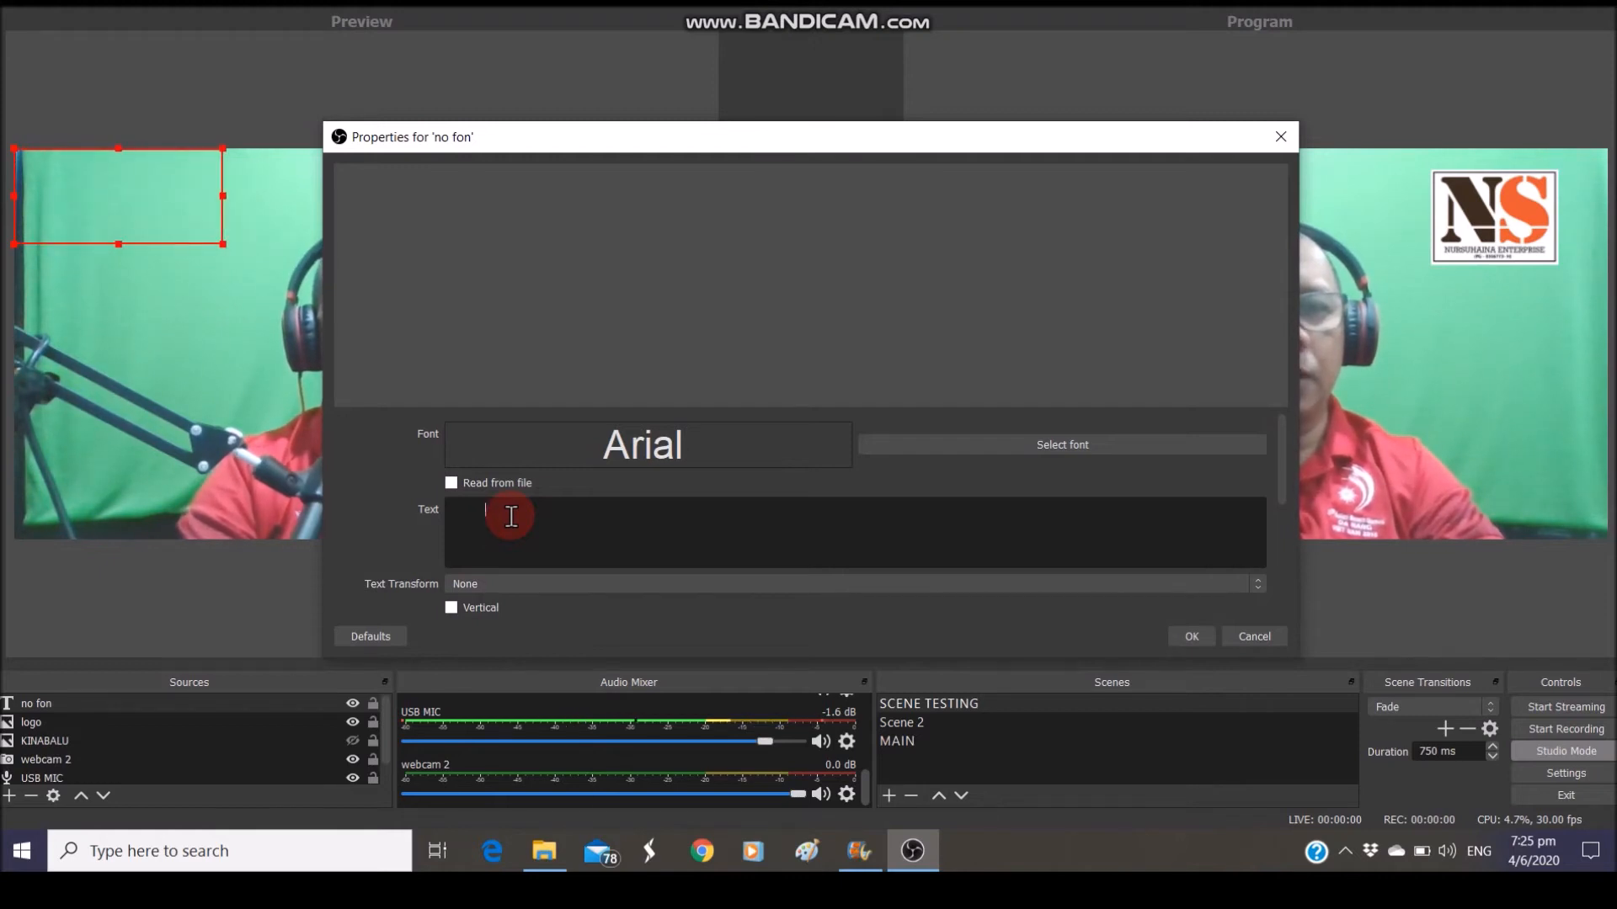
Replace the lowercase attempt with an uppercase 'HUBUNGI' line followed by a contact name and phone number
text(hubungi)
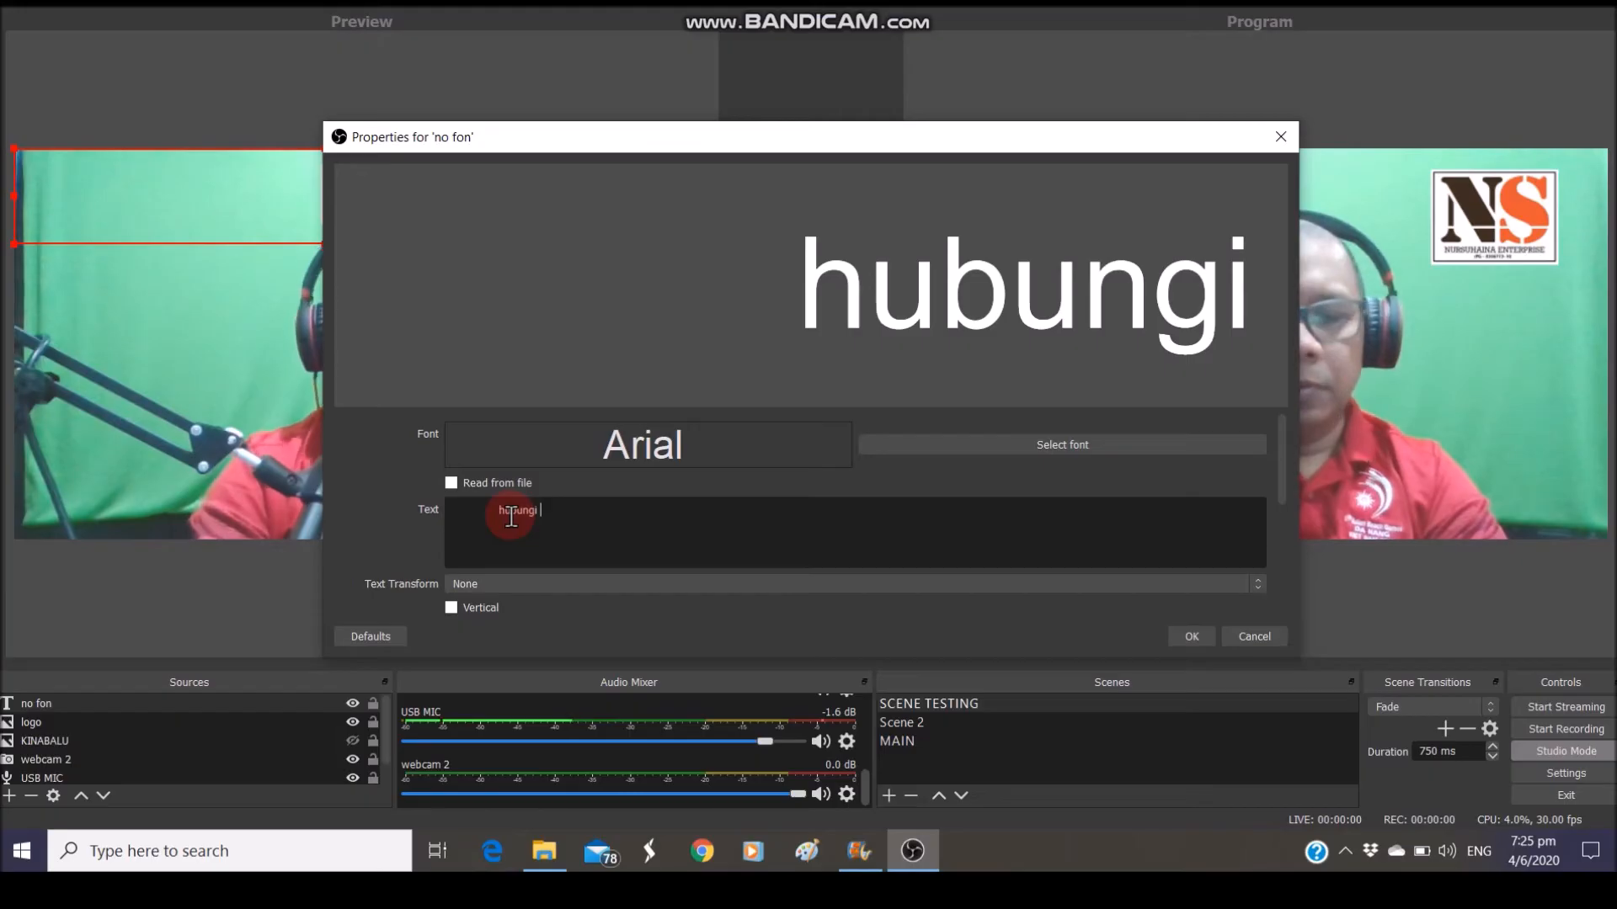
key(BackSpace)
key(BackSpace)
key(BackSpace)
key(BackSpace)
key(BackSpace)
key(BackSpace)
key(BackSpace)
key(BackSpace)
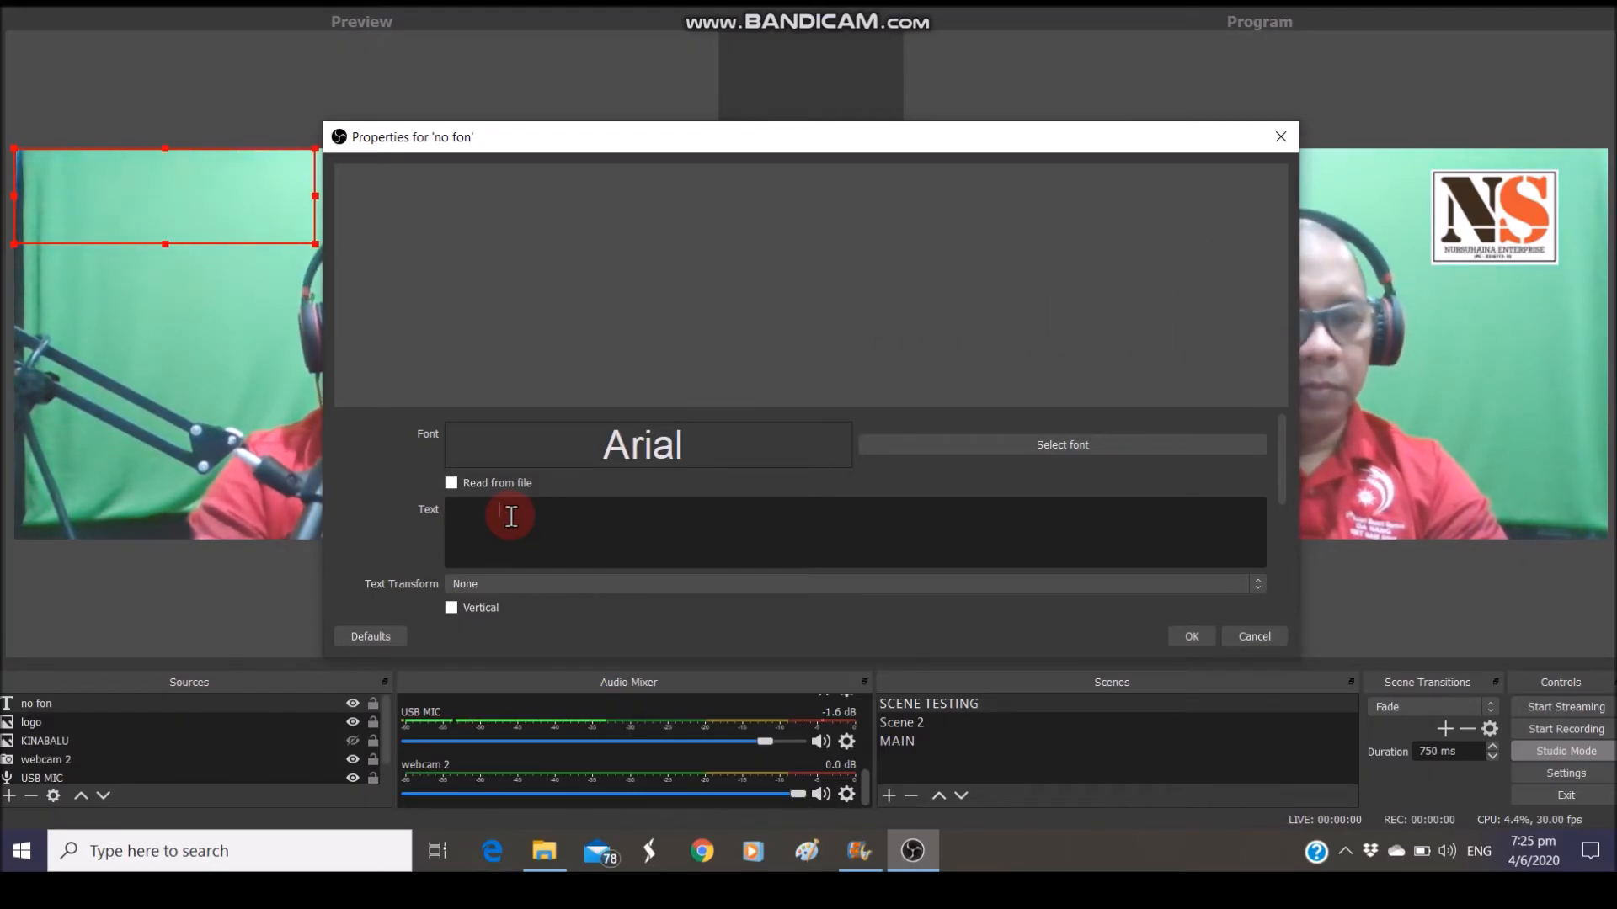
text(HUBUNGI)
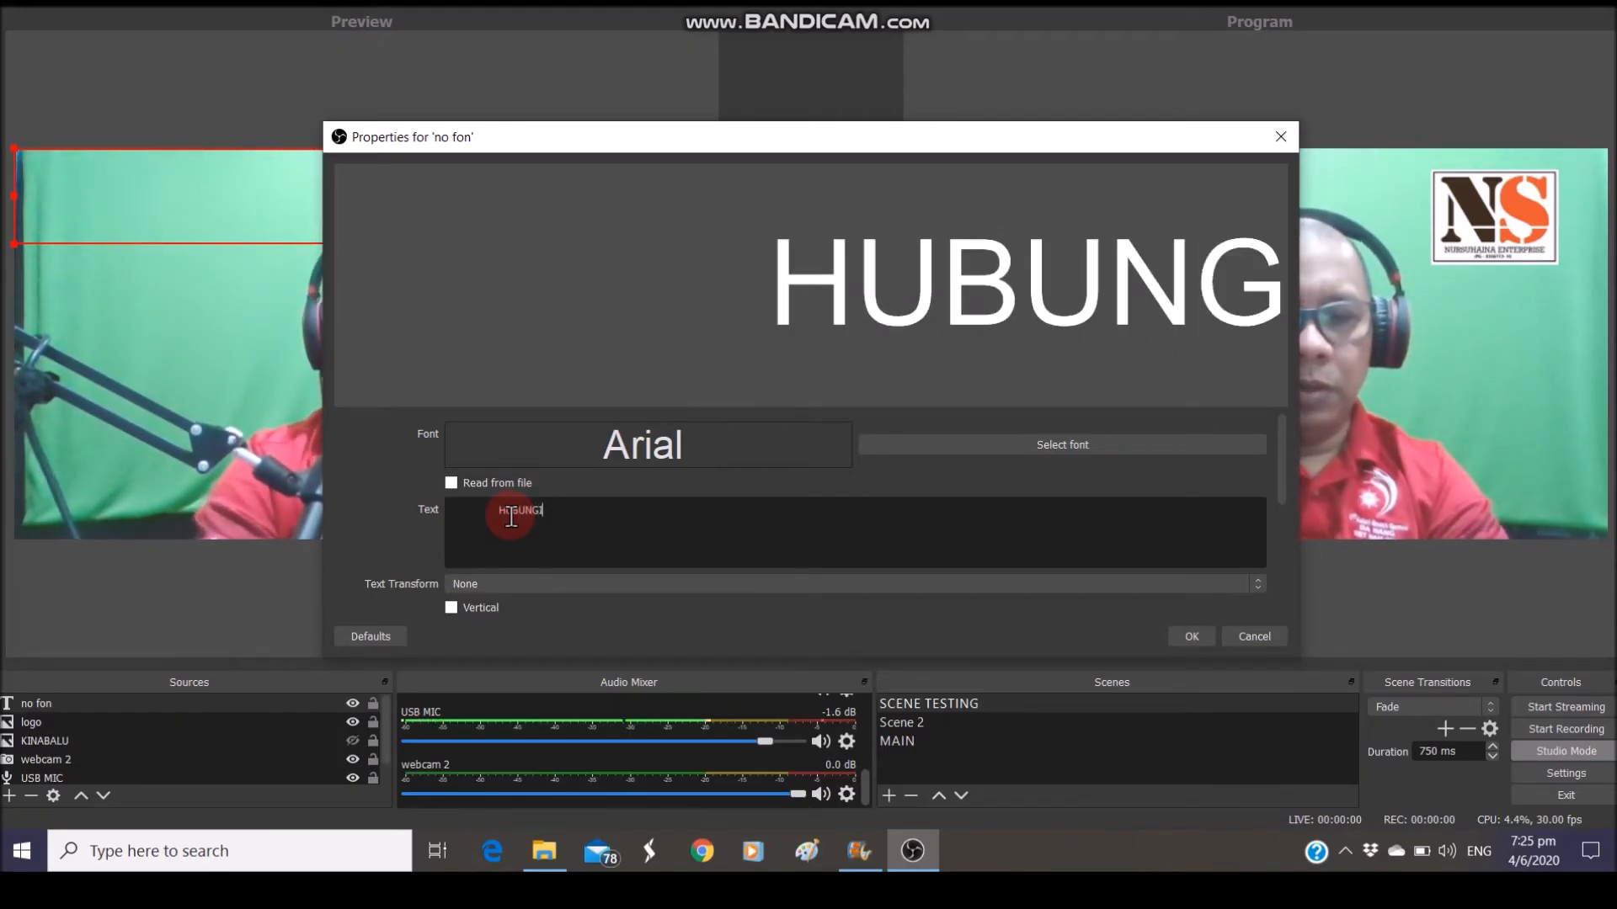
text( ZUL )
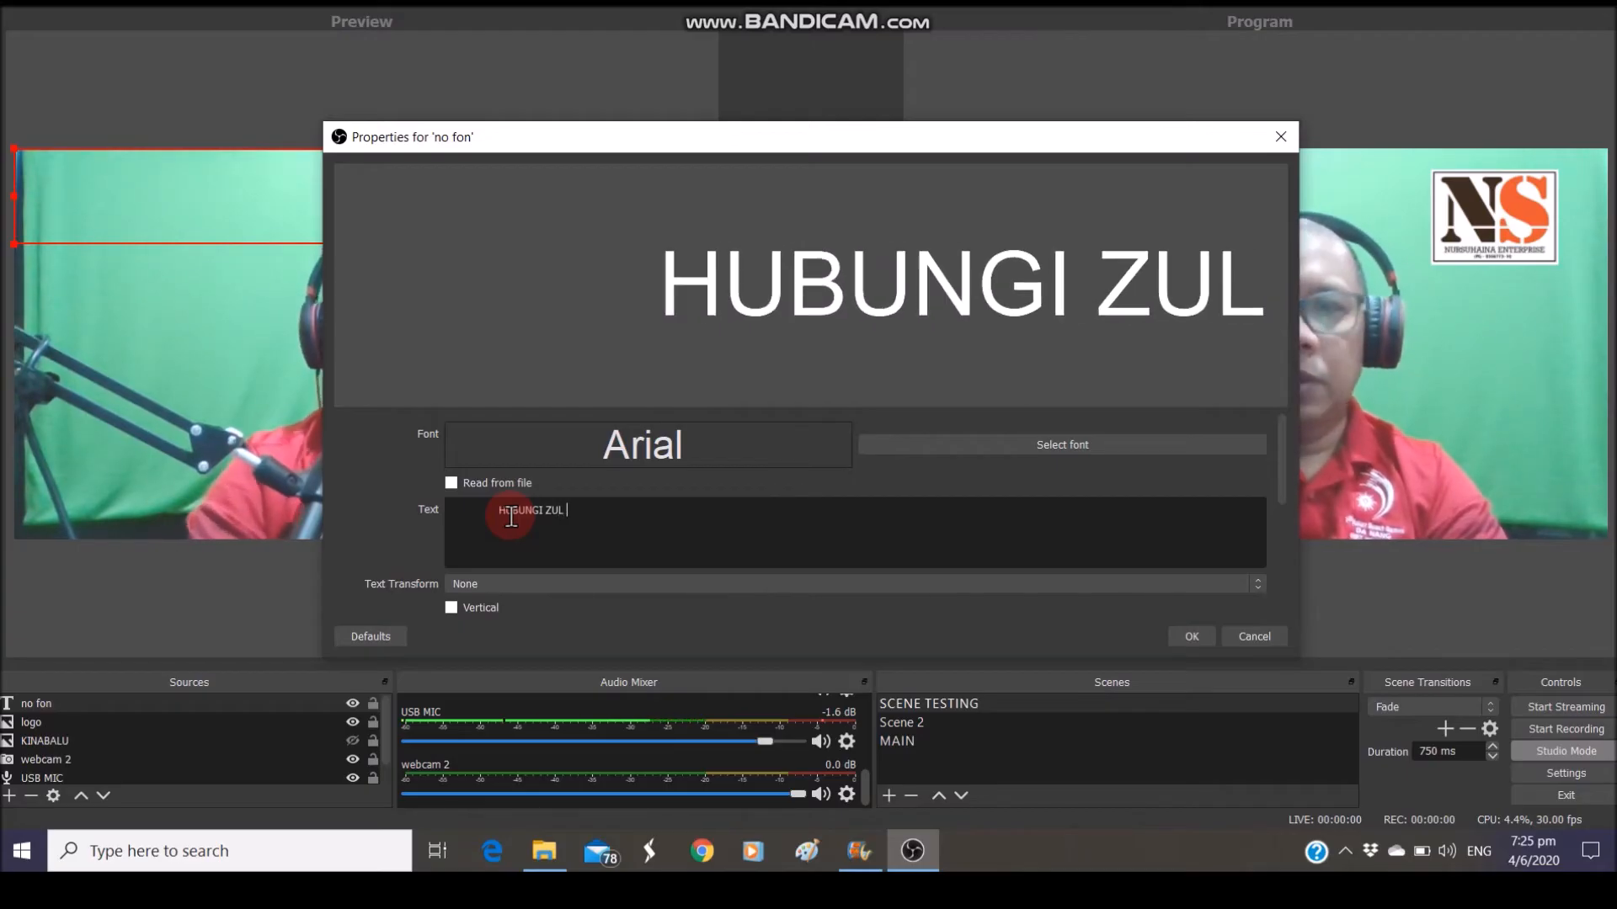
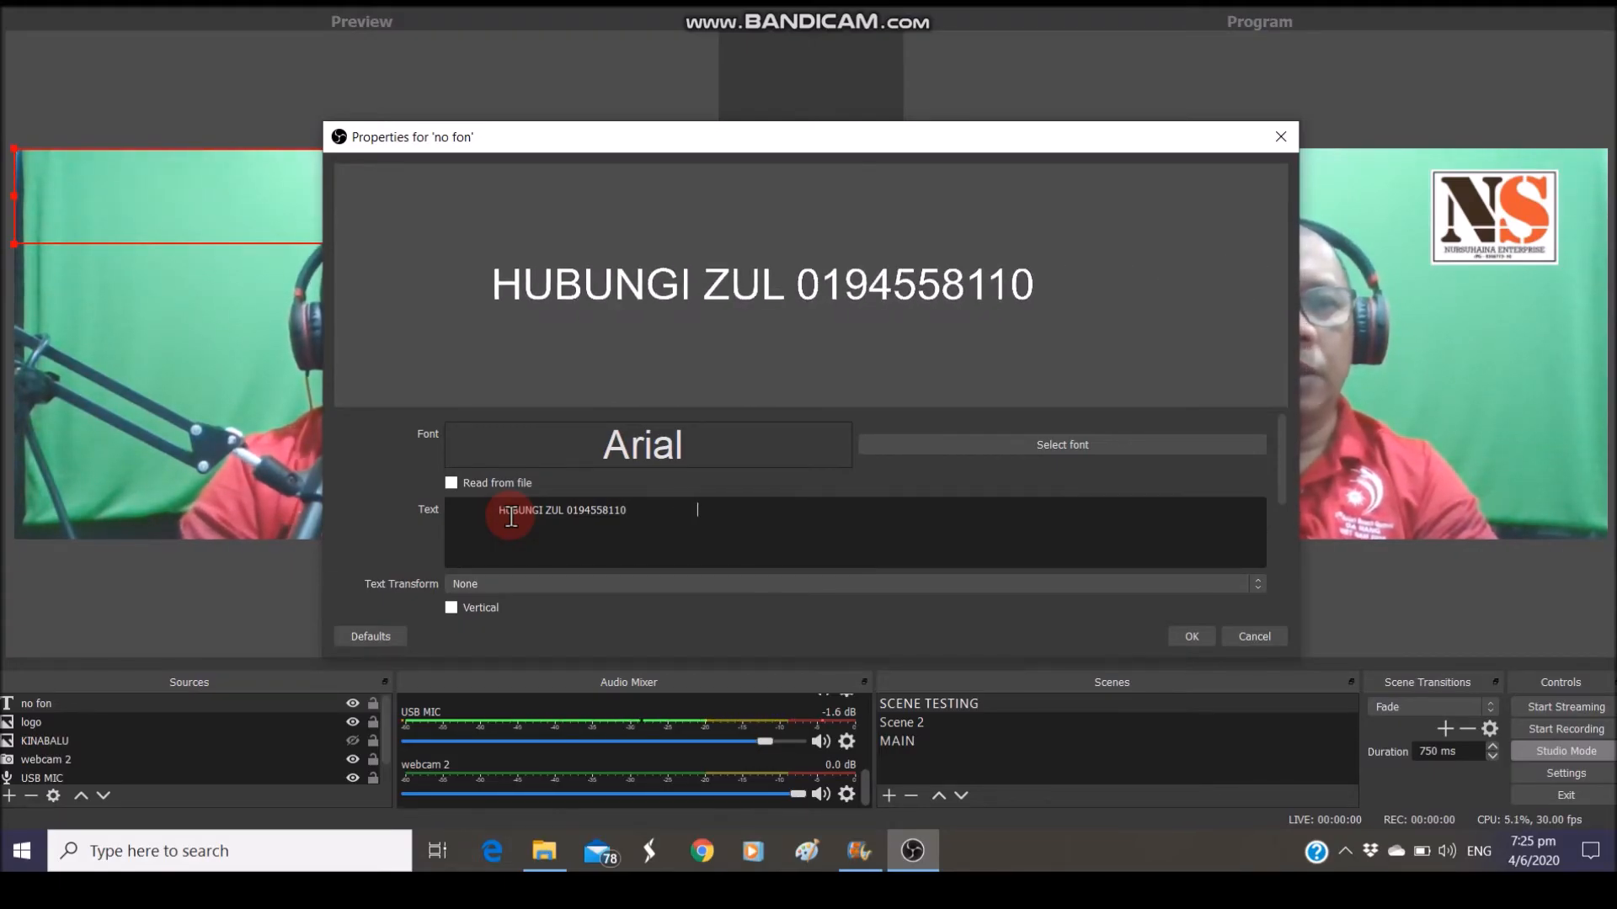
click(545, 525)
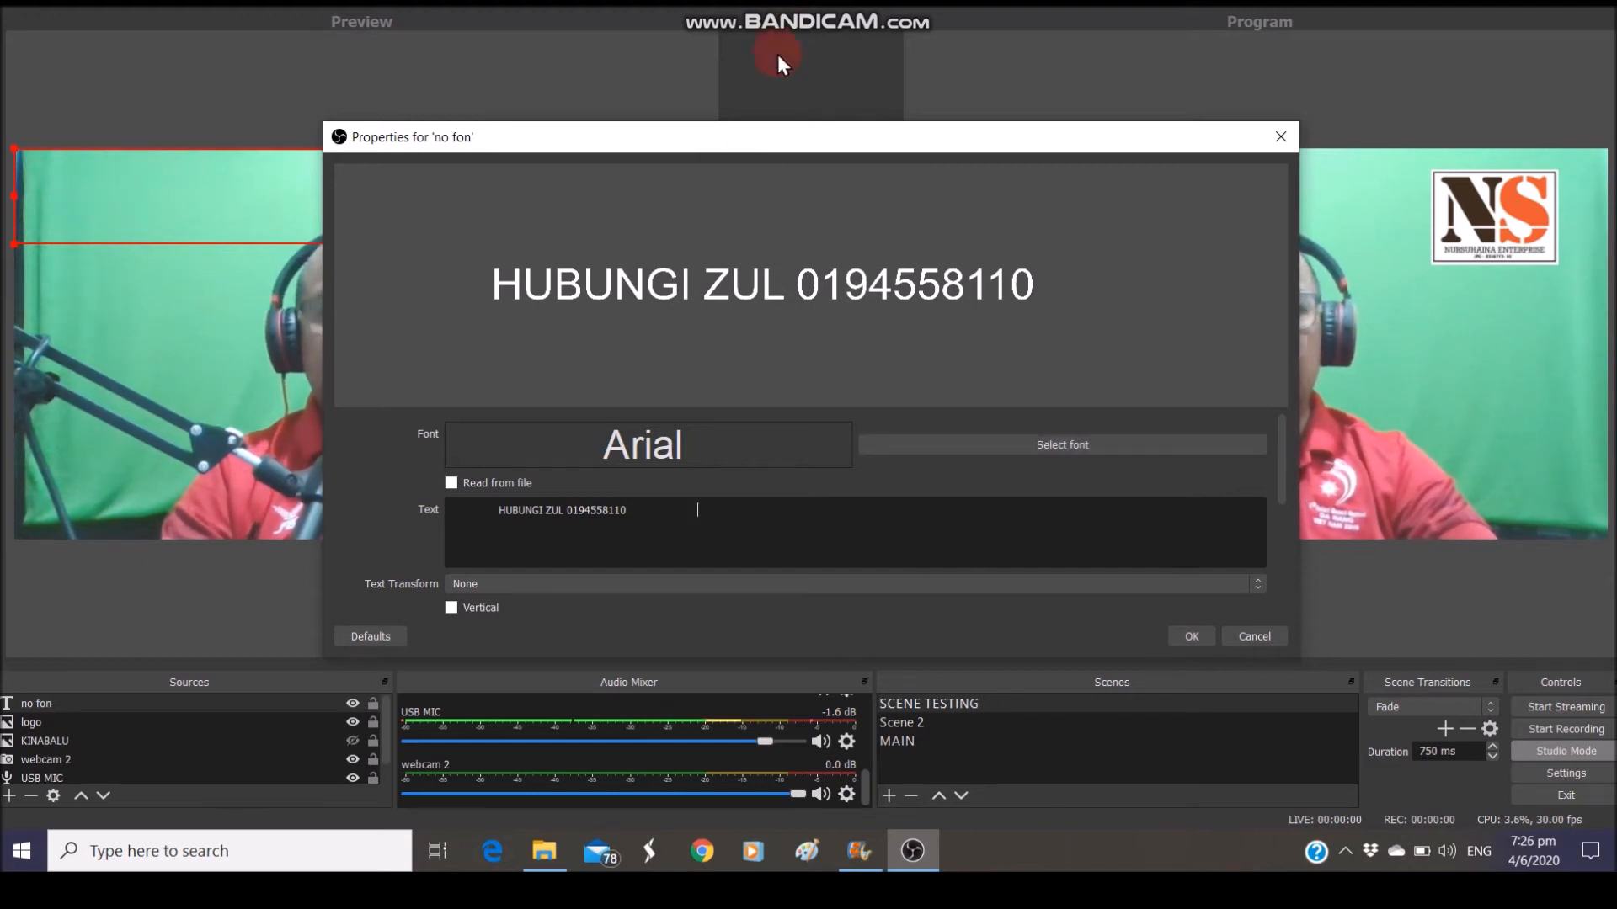
drag(1281, 469, 1272, 538)
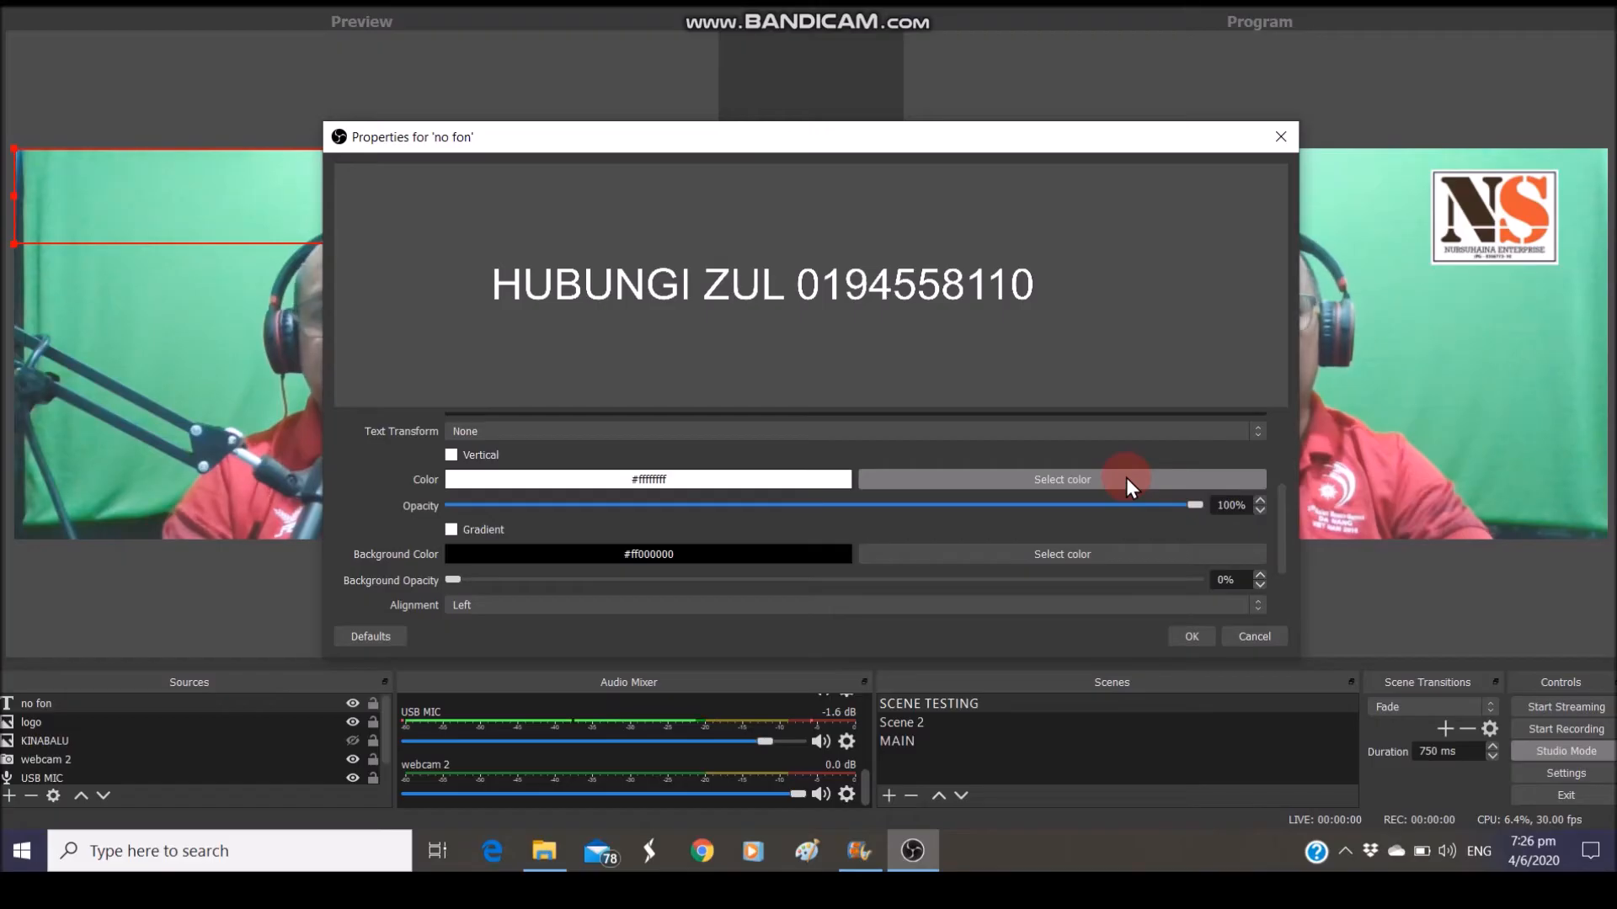
Set the contact text colour to black
click(1126, 479)
click(603, 267)
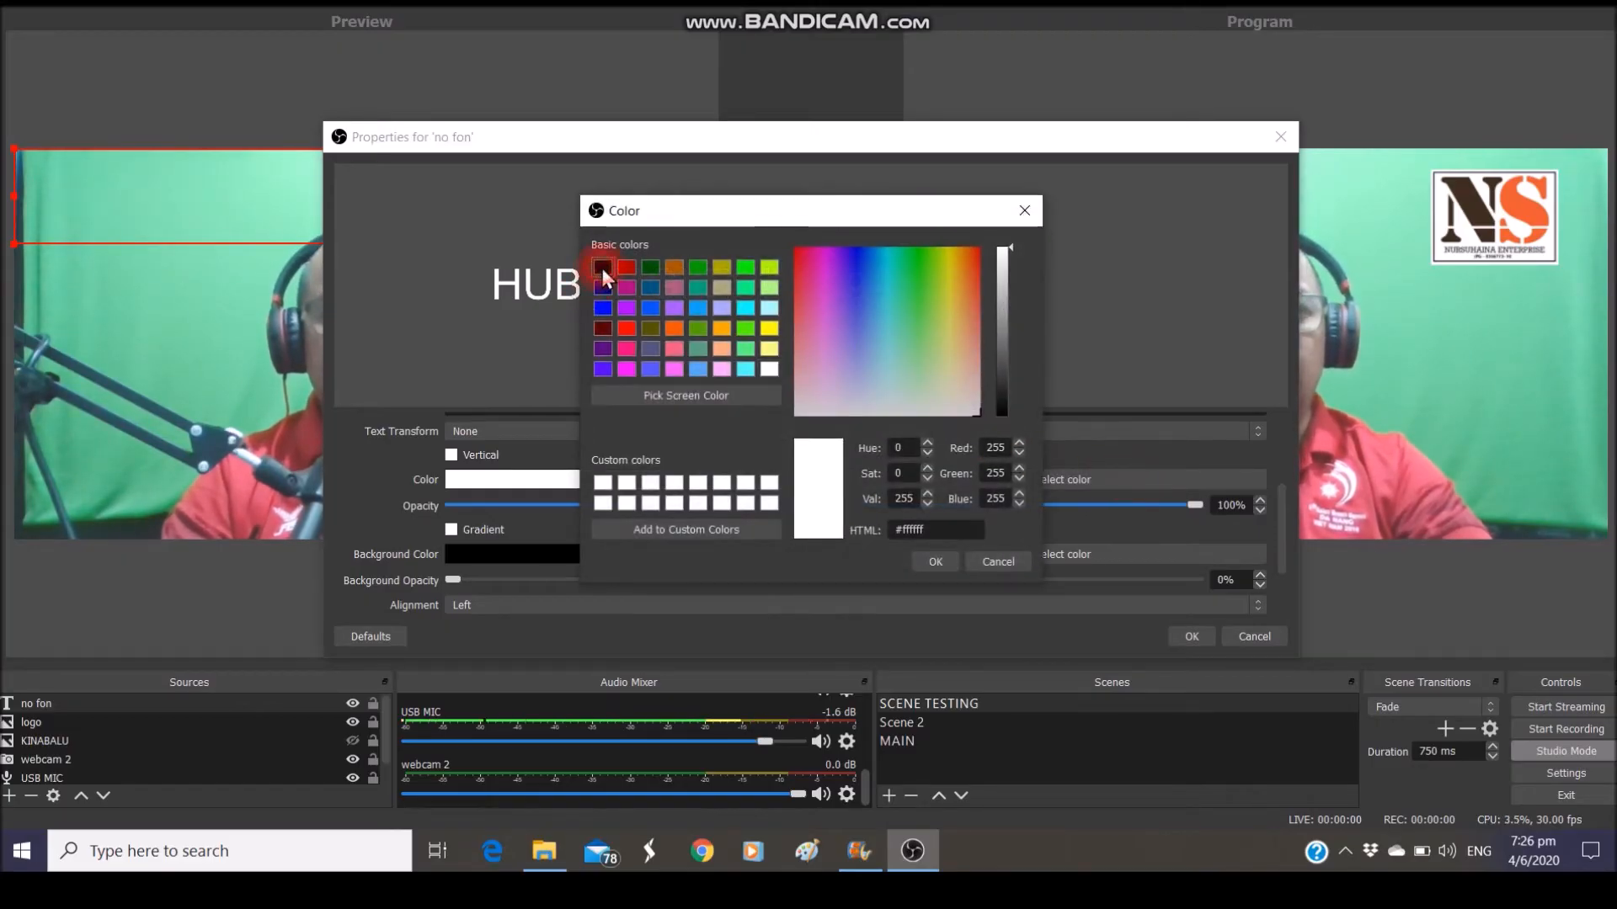
click(927, 560)
drag(733, 137, 920, 107)
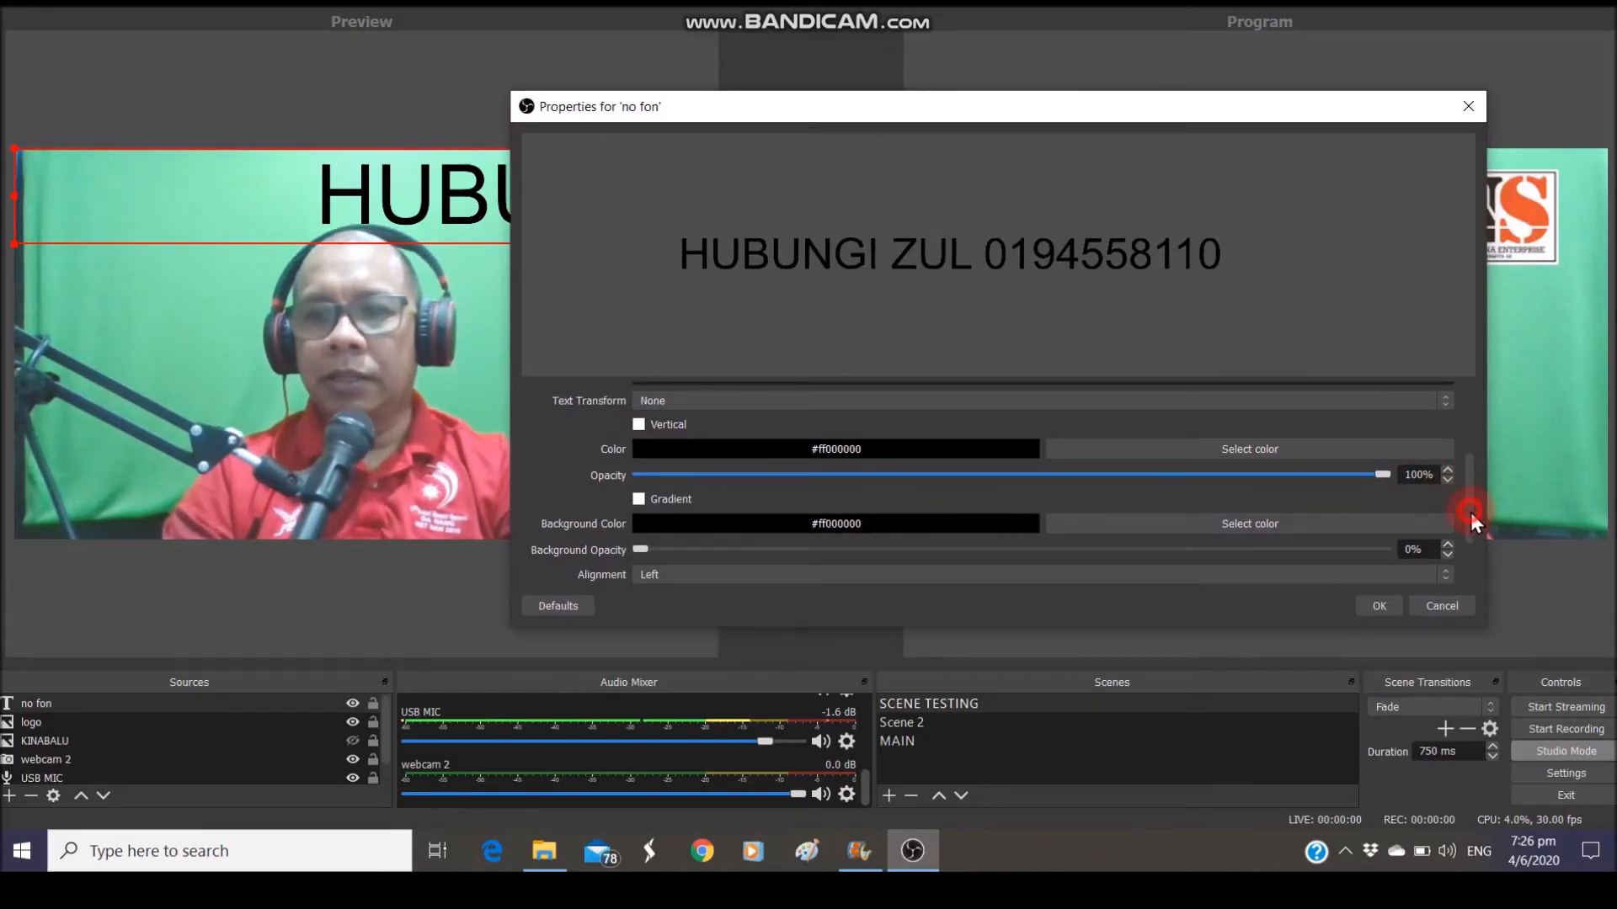
drag(1470, 512, 1454, 422)
Set the Arial font size to 80 and confirm the text properties
click(1246, 409)
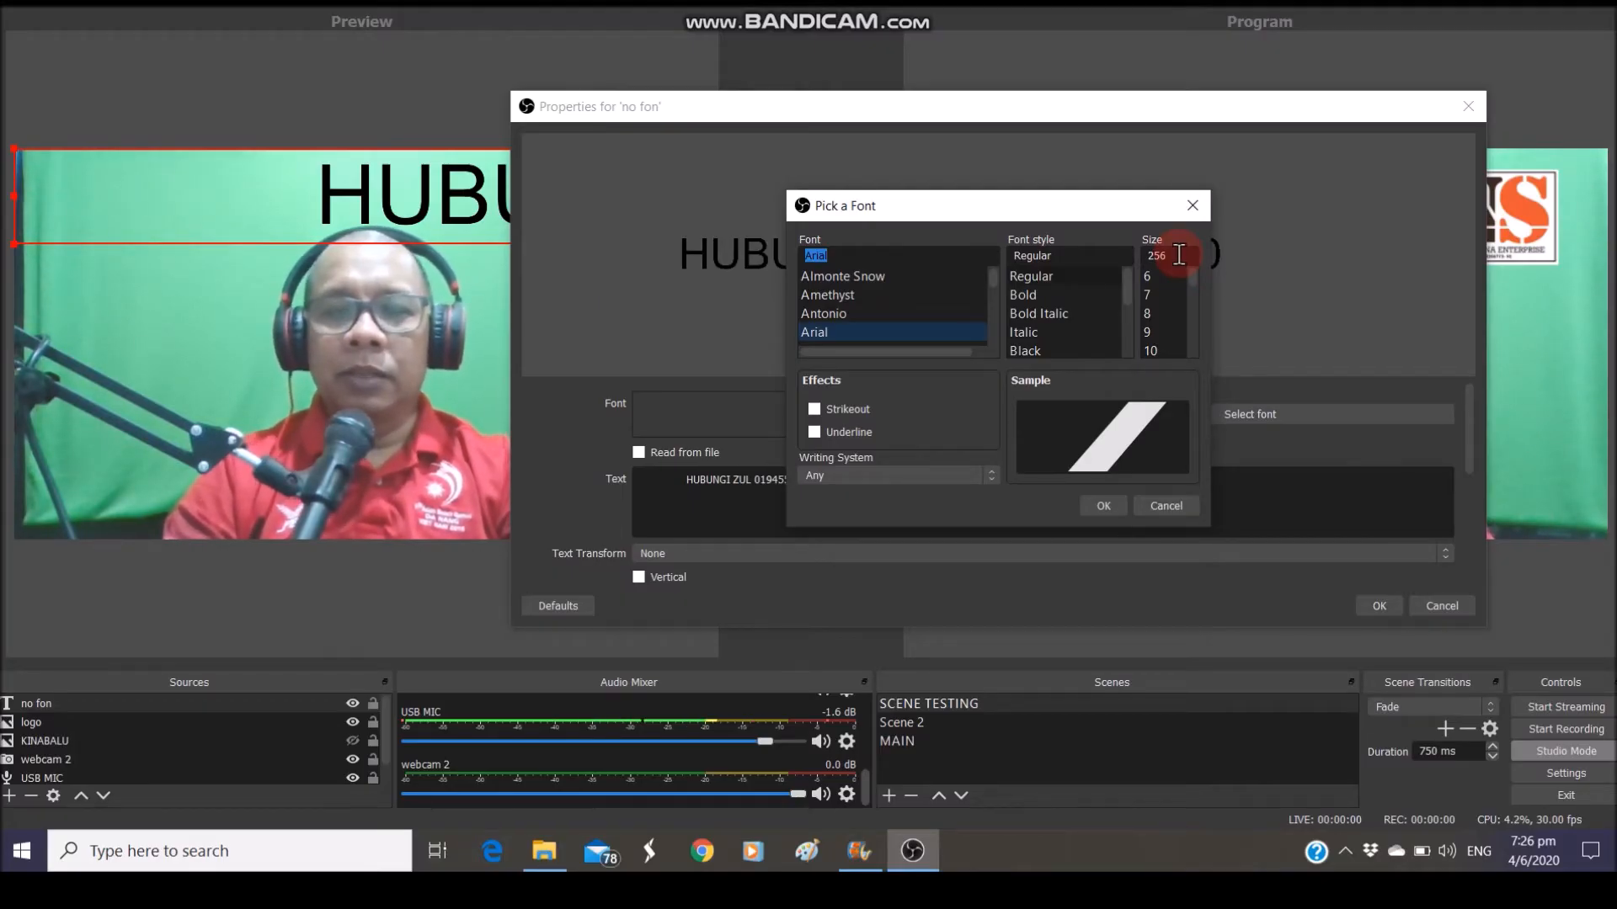
click(1179, 255)
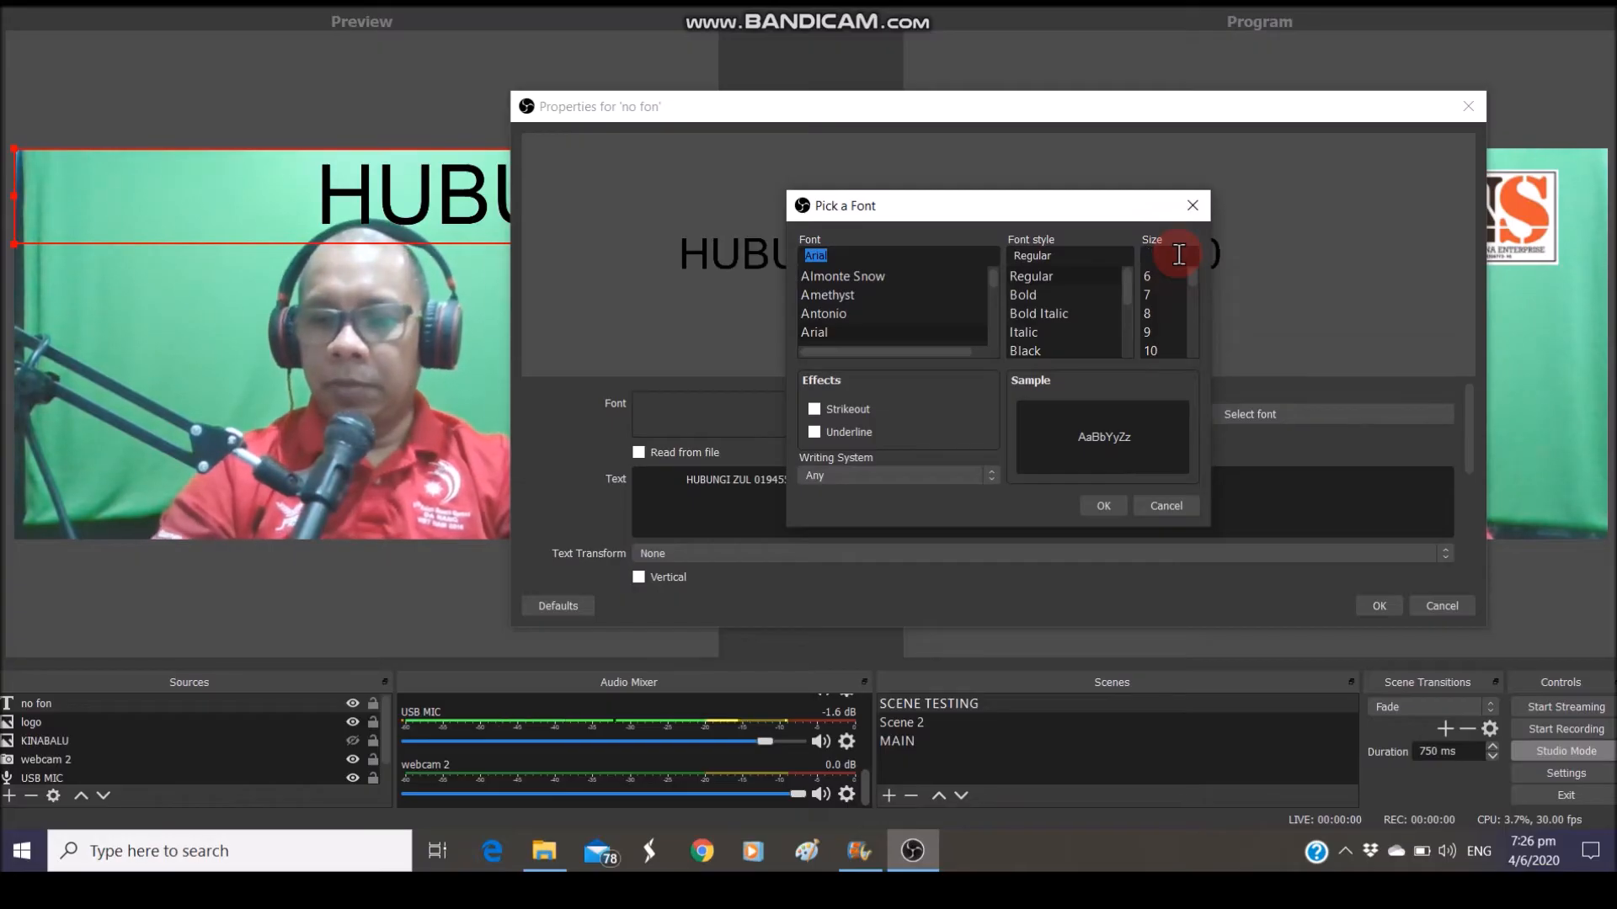
text(80)
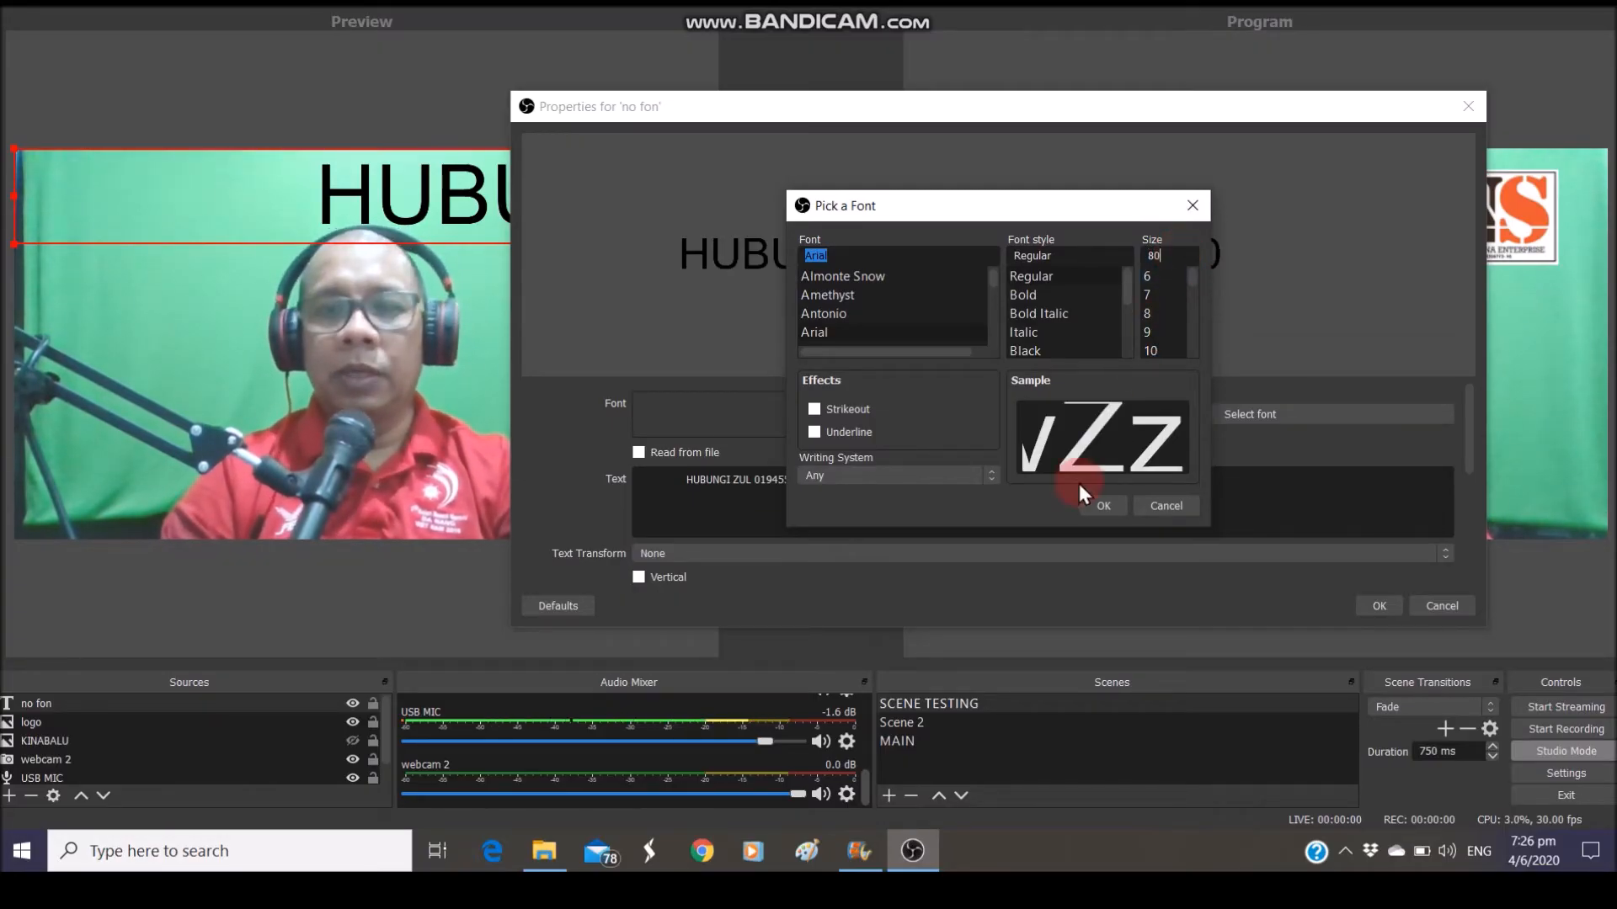
click(1097, 512)
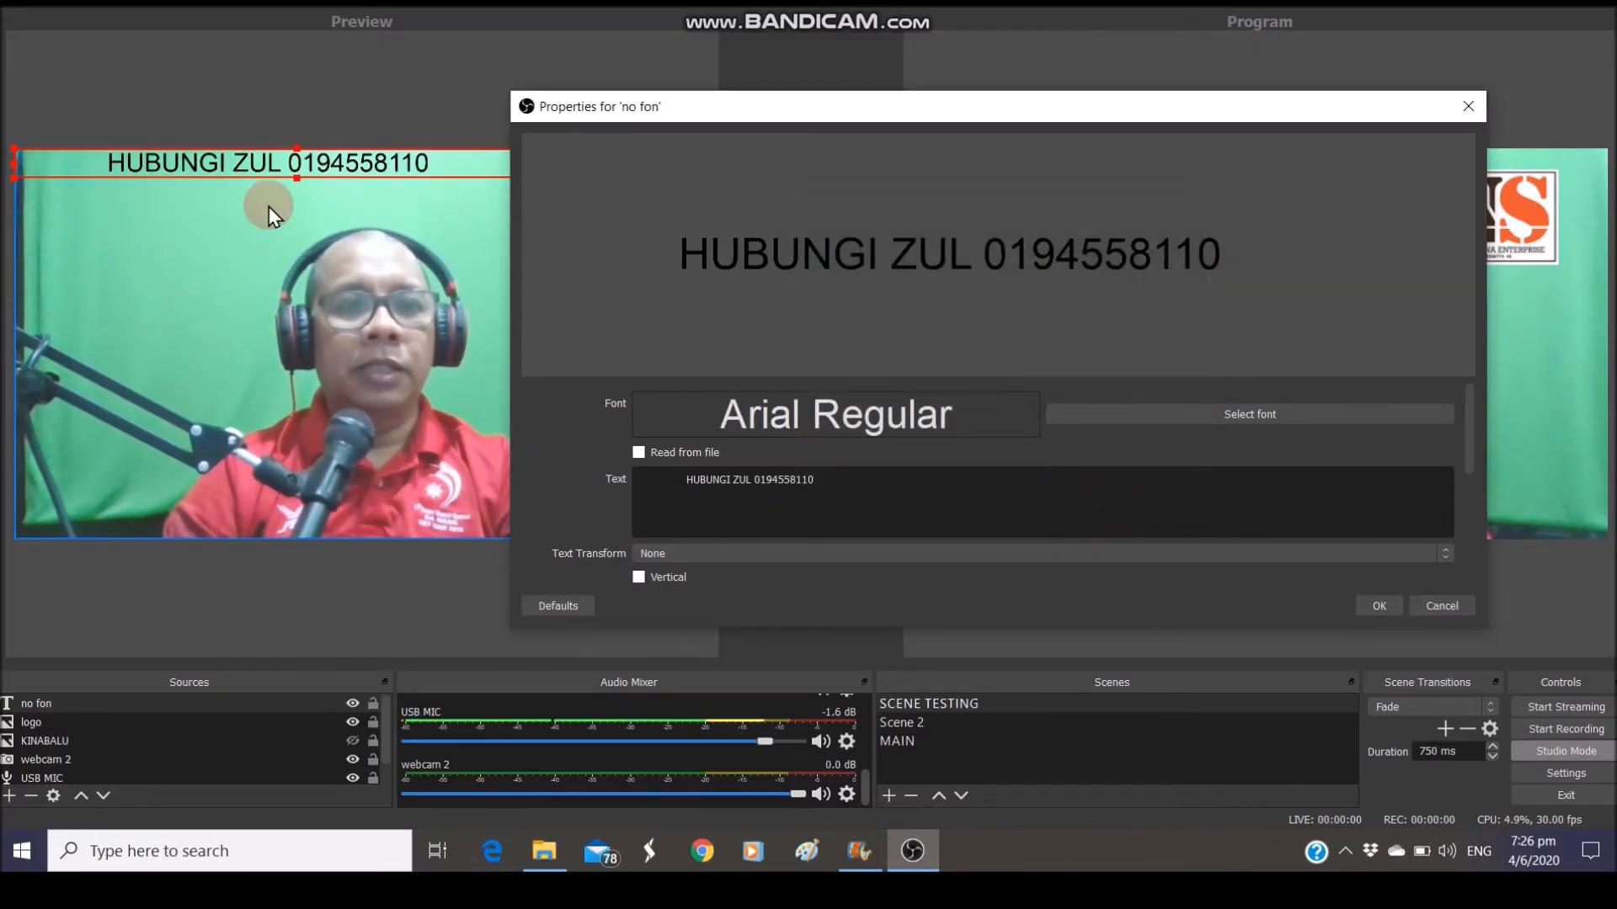
click(1142, 415)
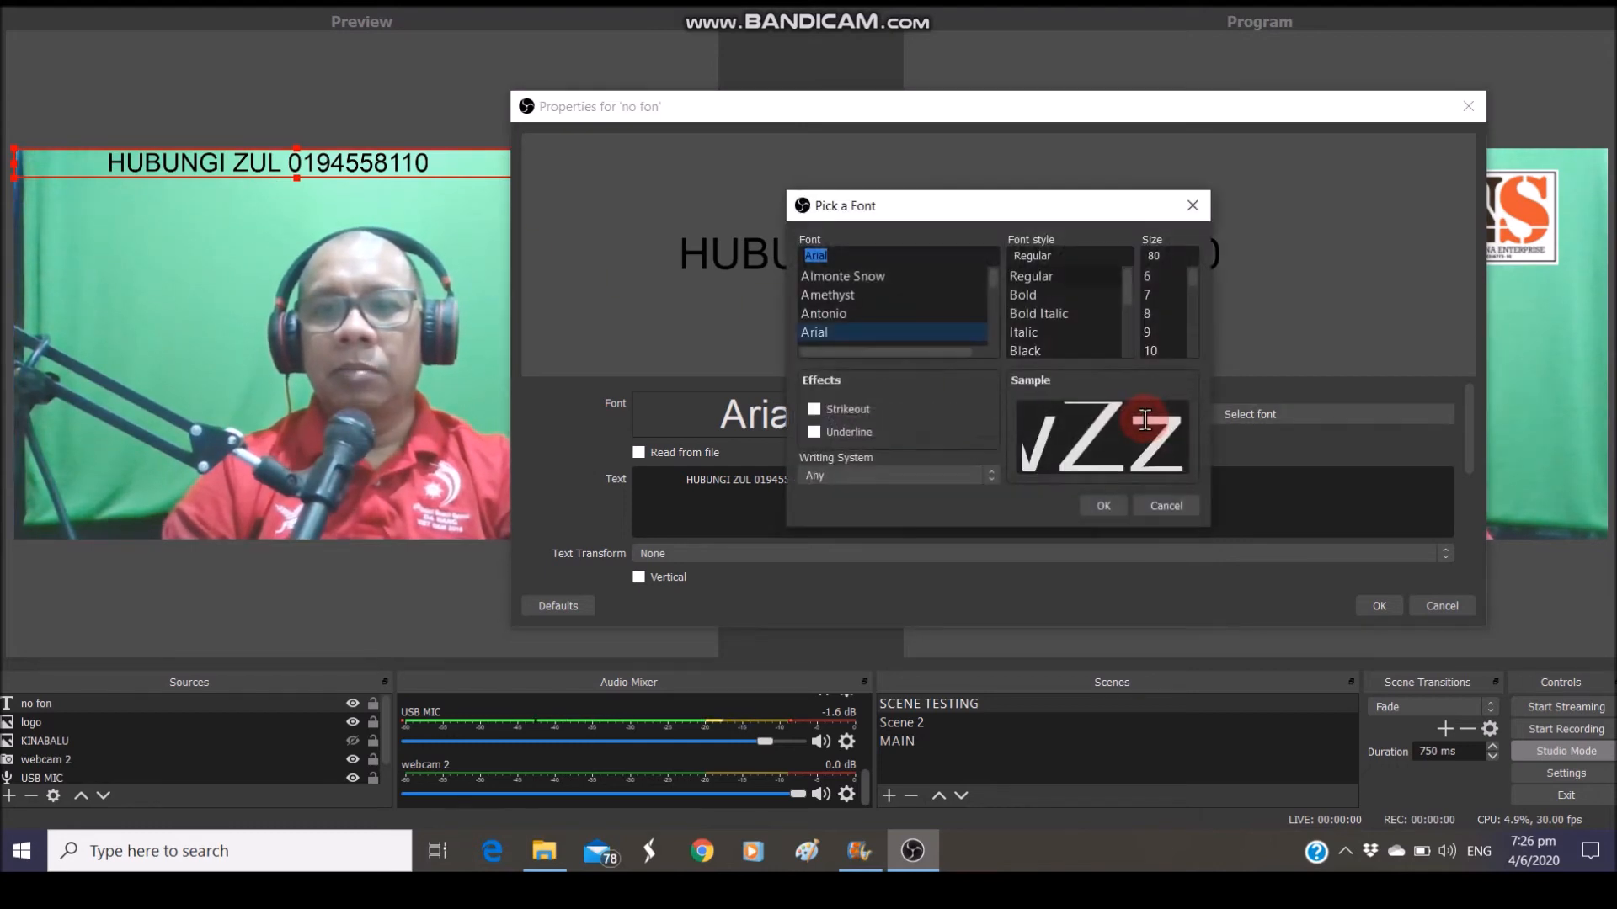
click(1109, 489)
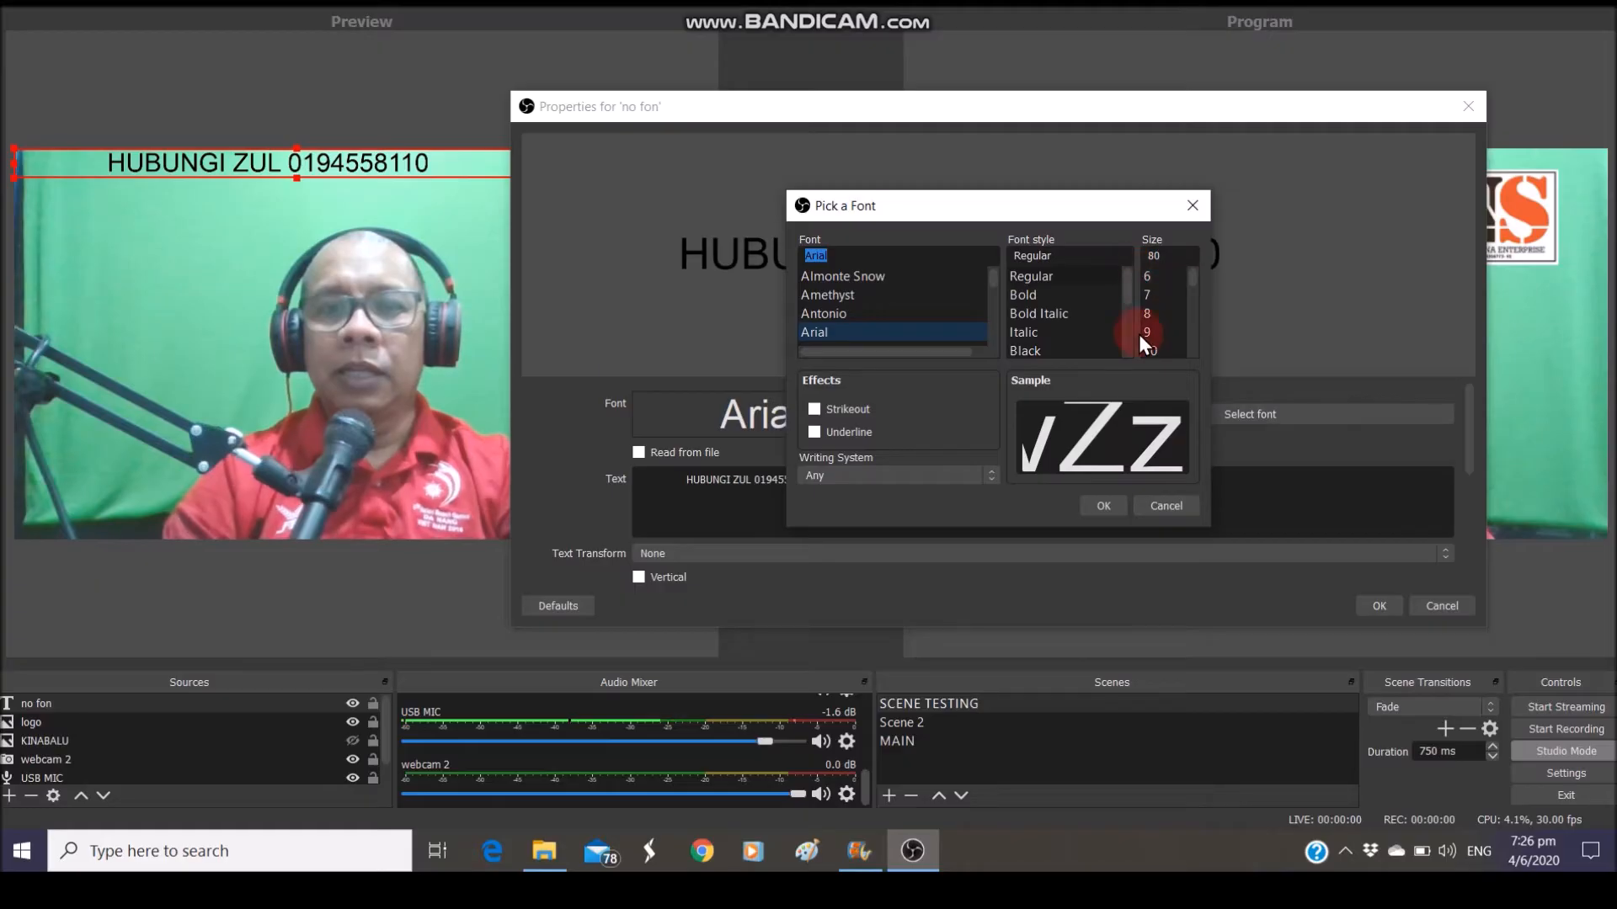
click(1147, 509)
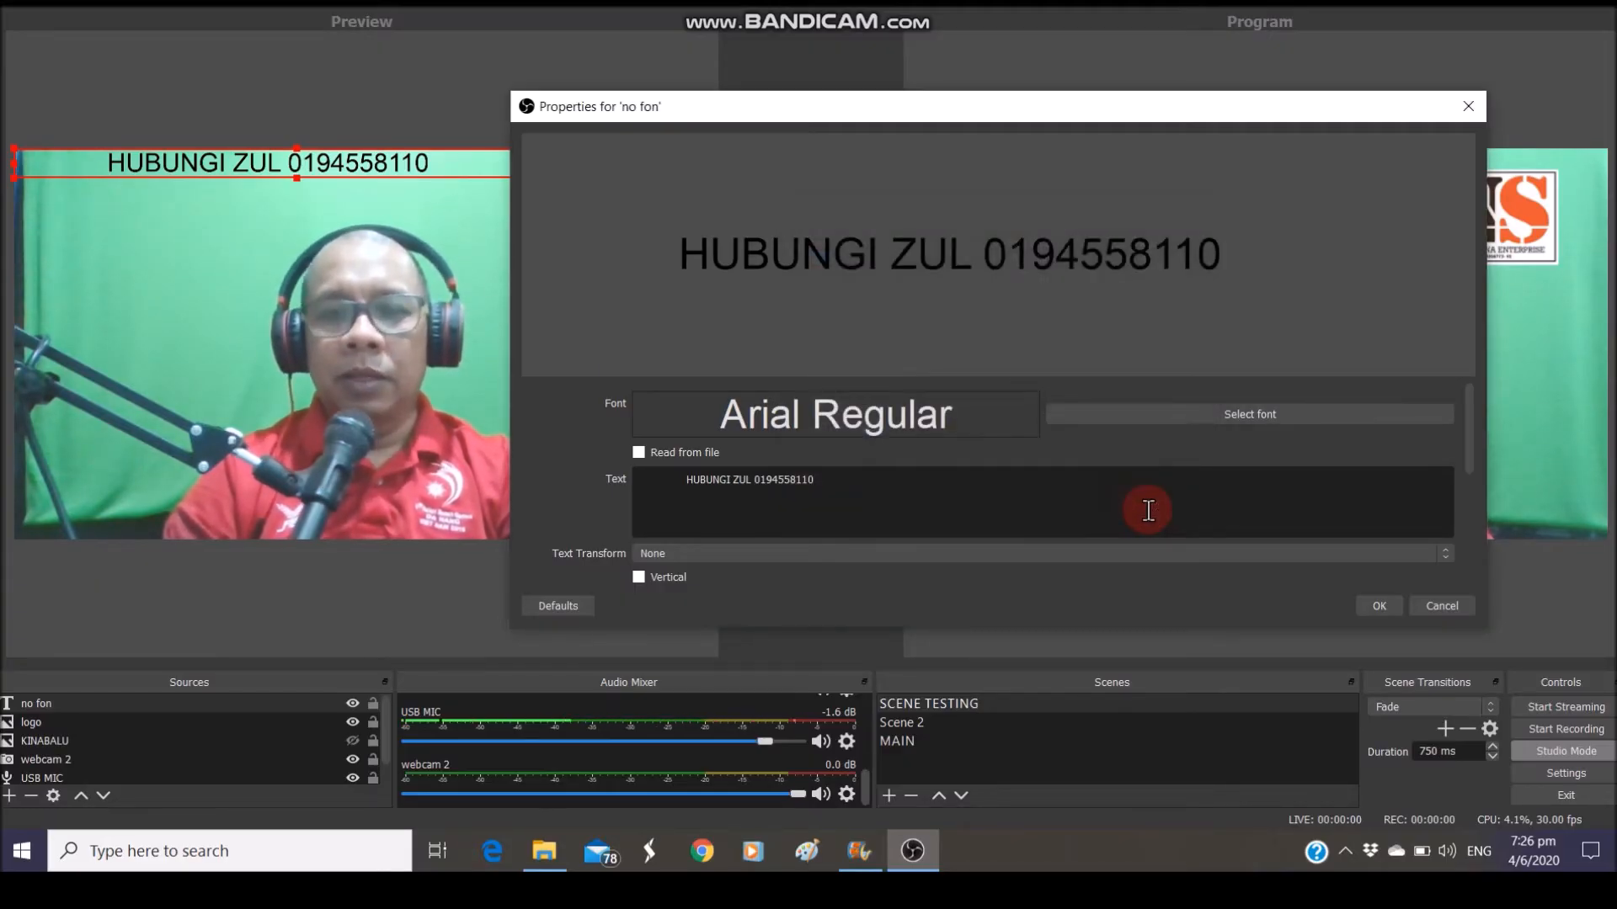
click(1355, 615)
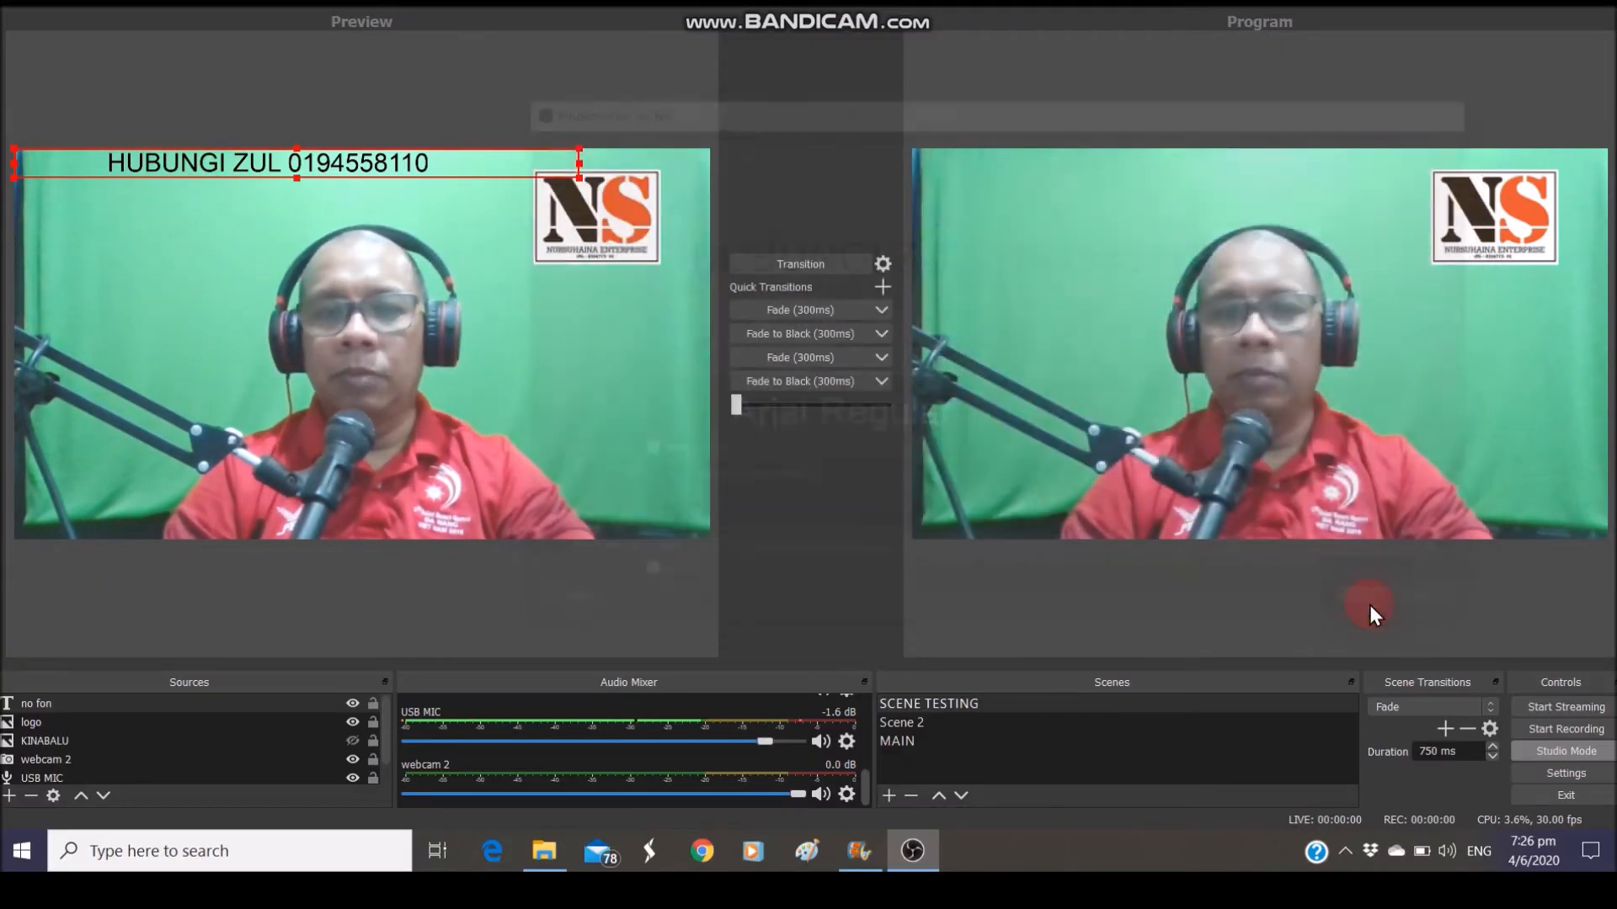
click(458, 107)
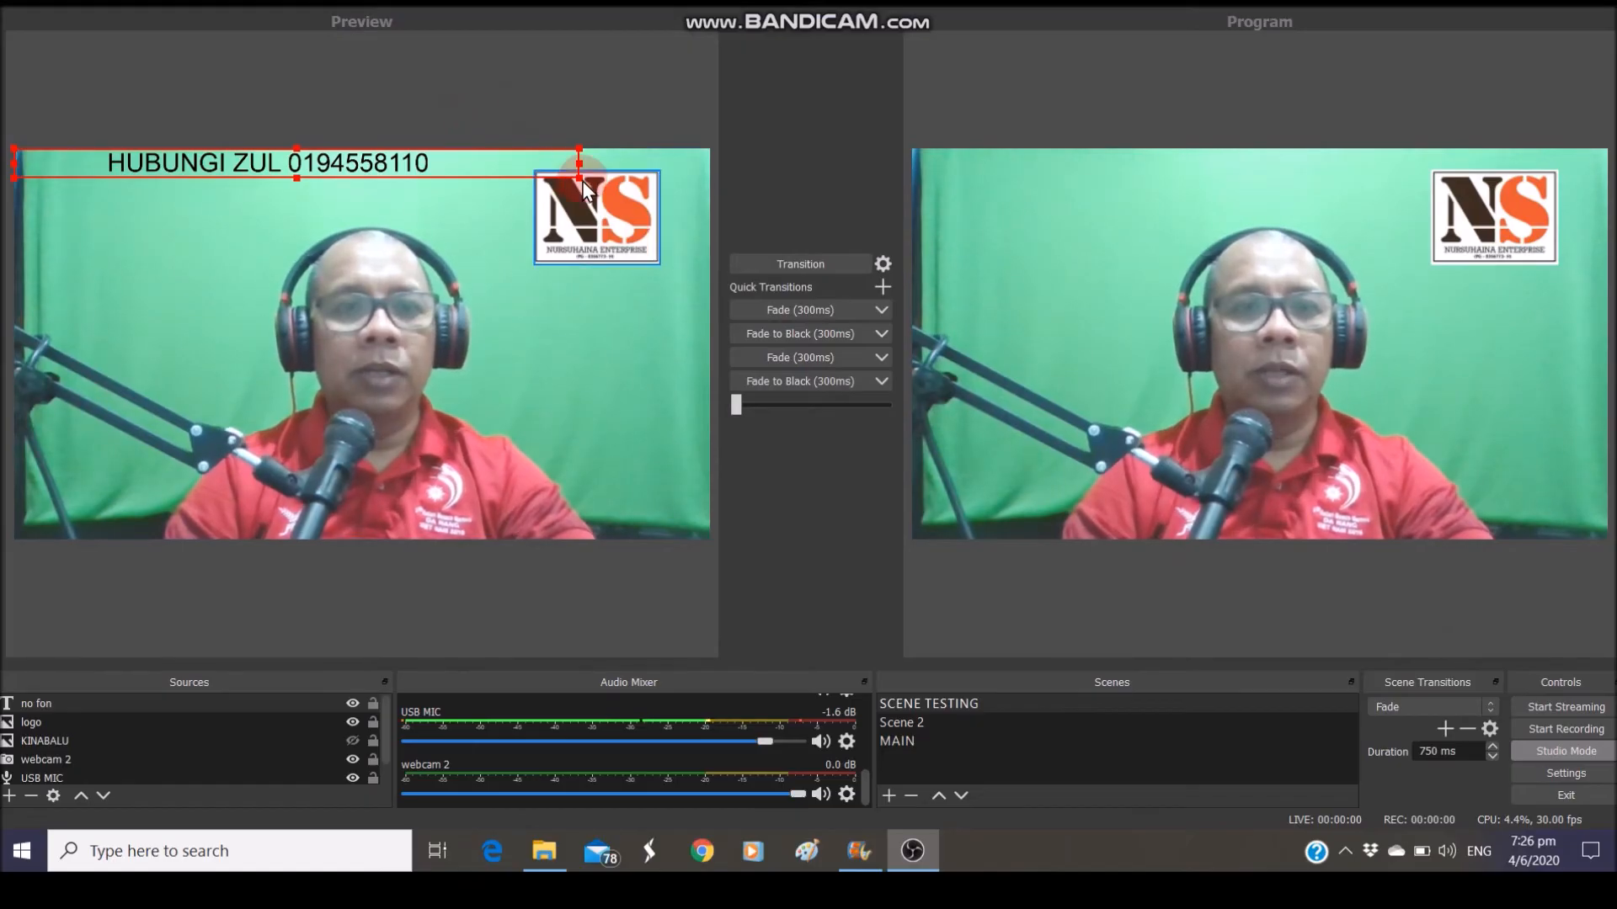
Select the 'no fon' text source and scale it up with its corner handle
click(33, 724)
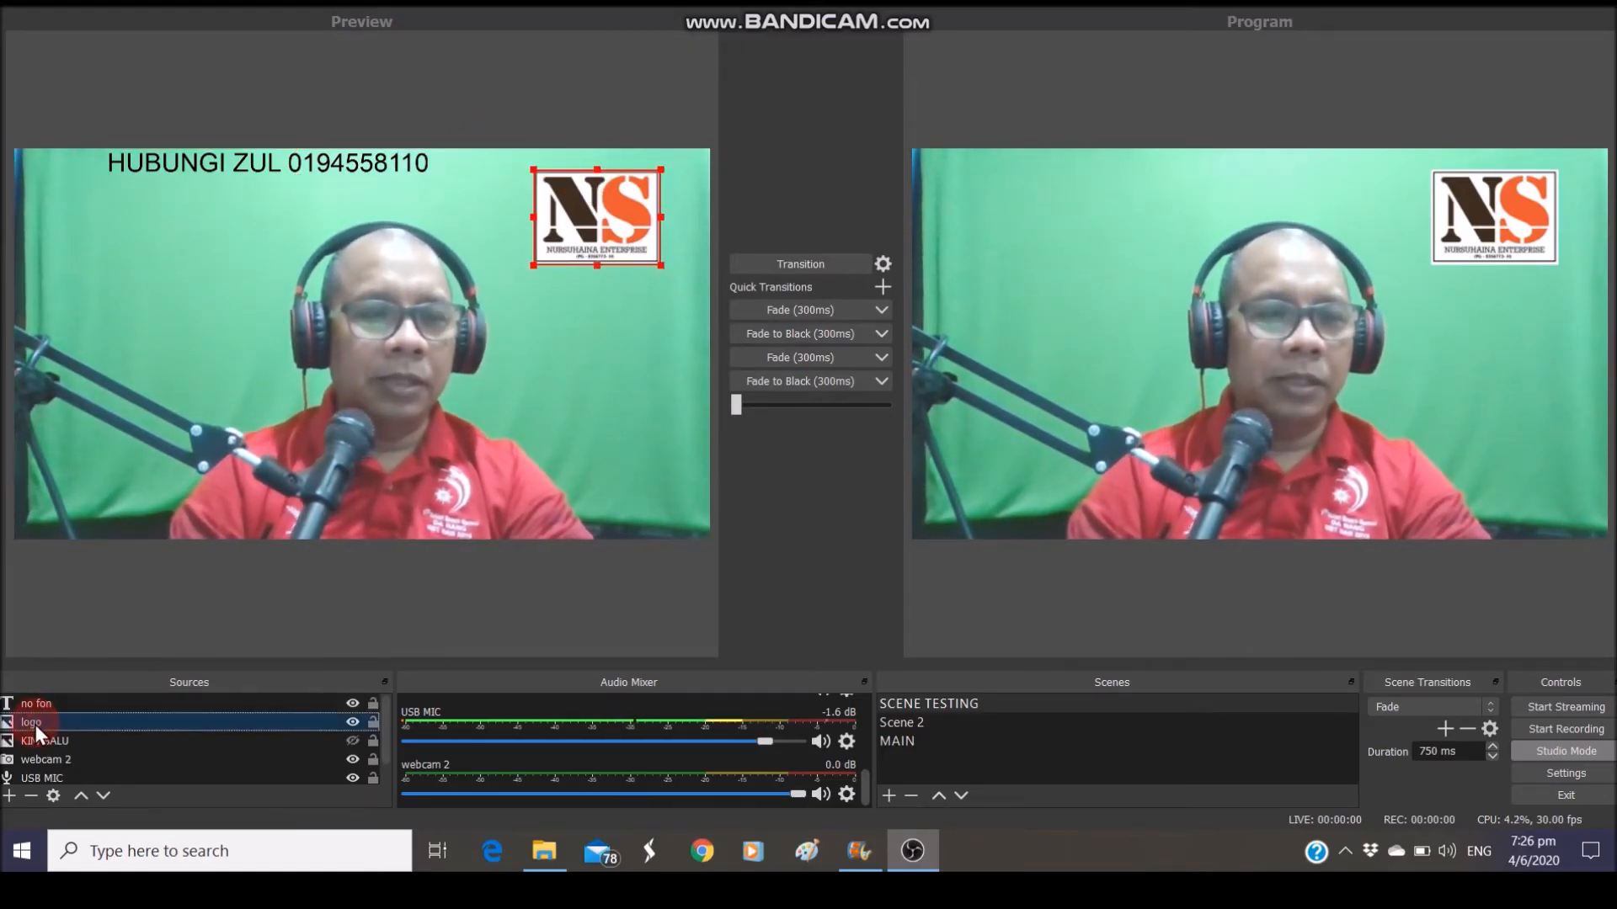
click(28, 705)
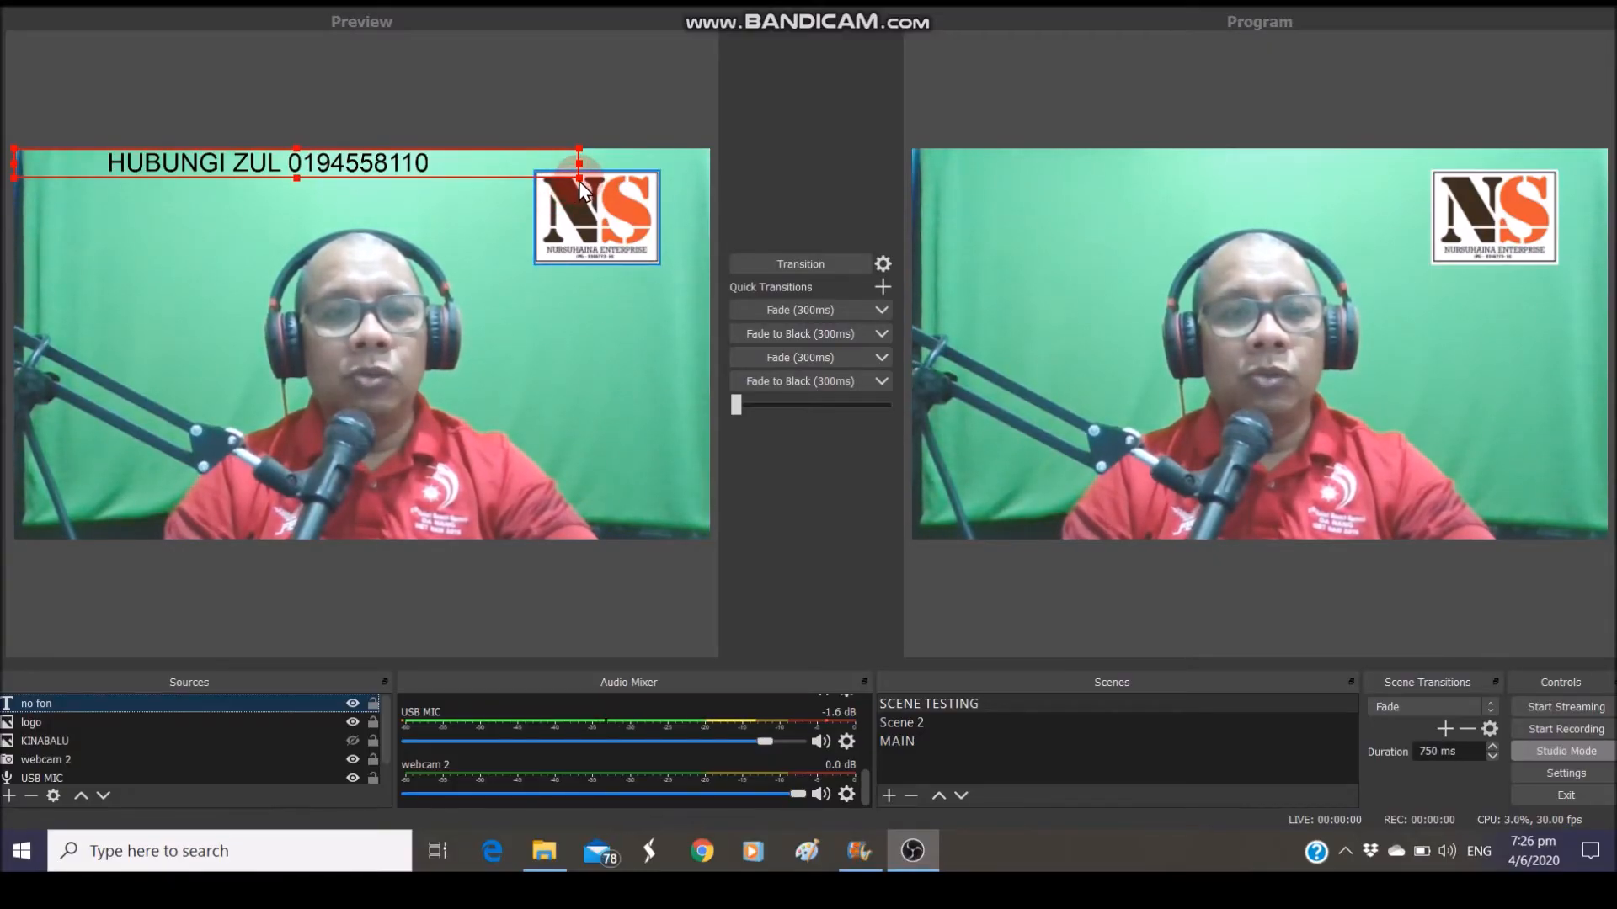
drag(580, 178, 603, 190)
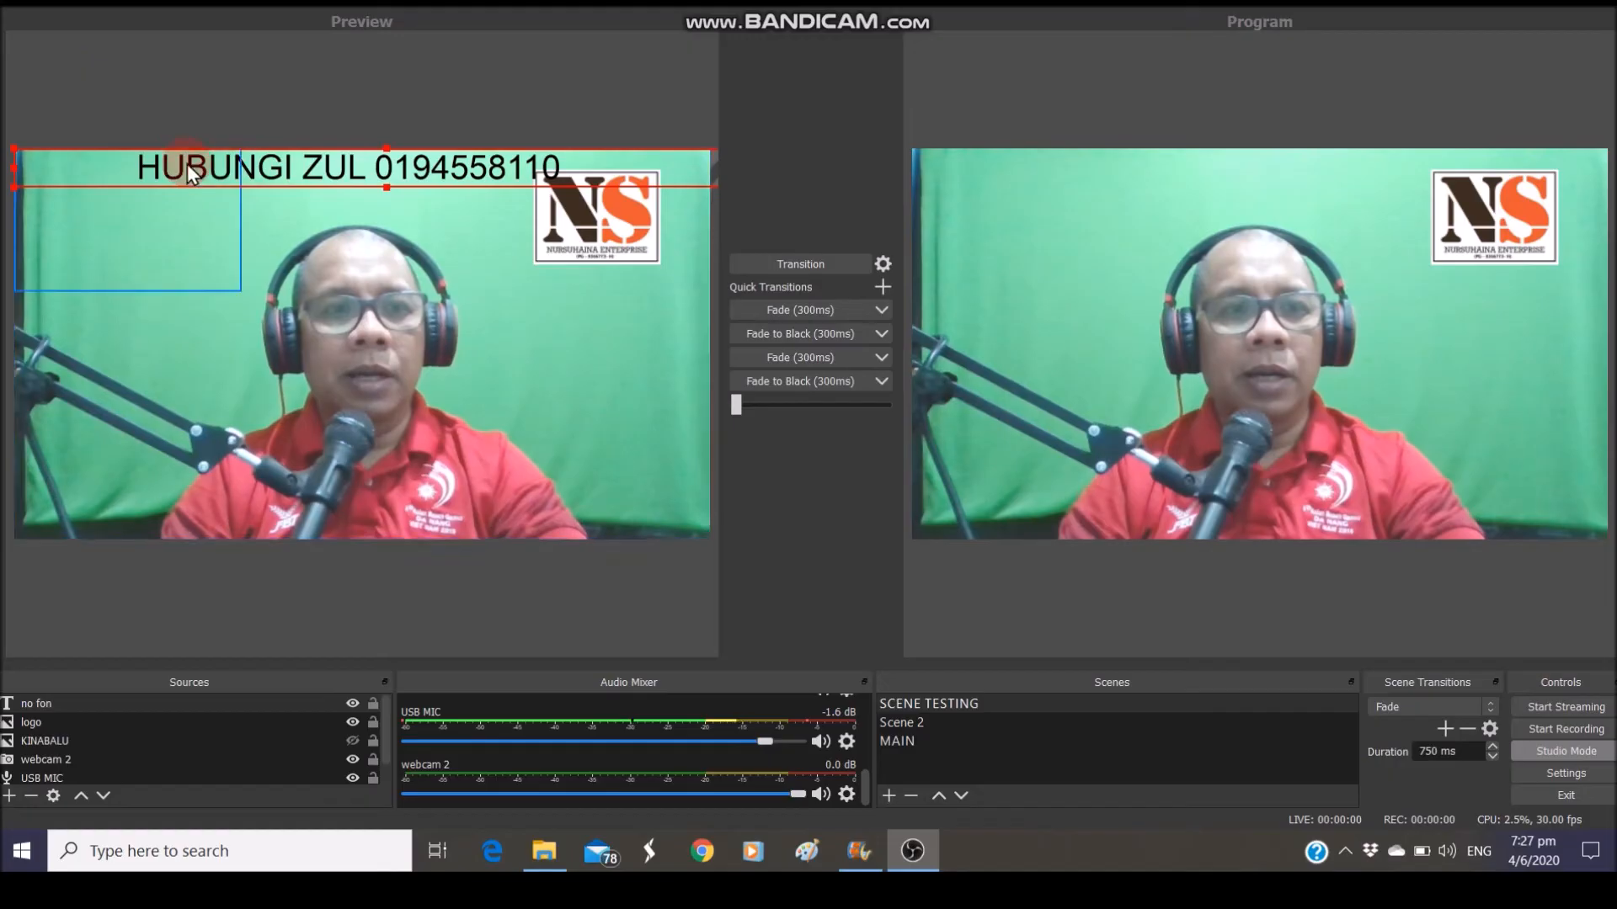
Move the contact text down to the bottom of the frame and transition it live
drag(302, 153, 305, 343)
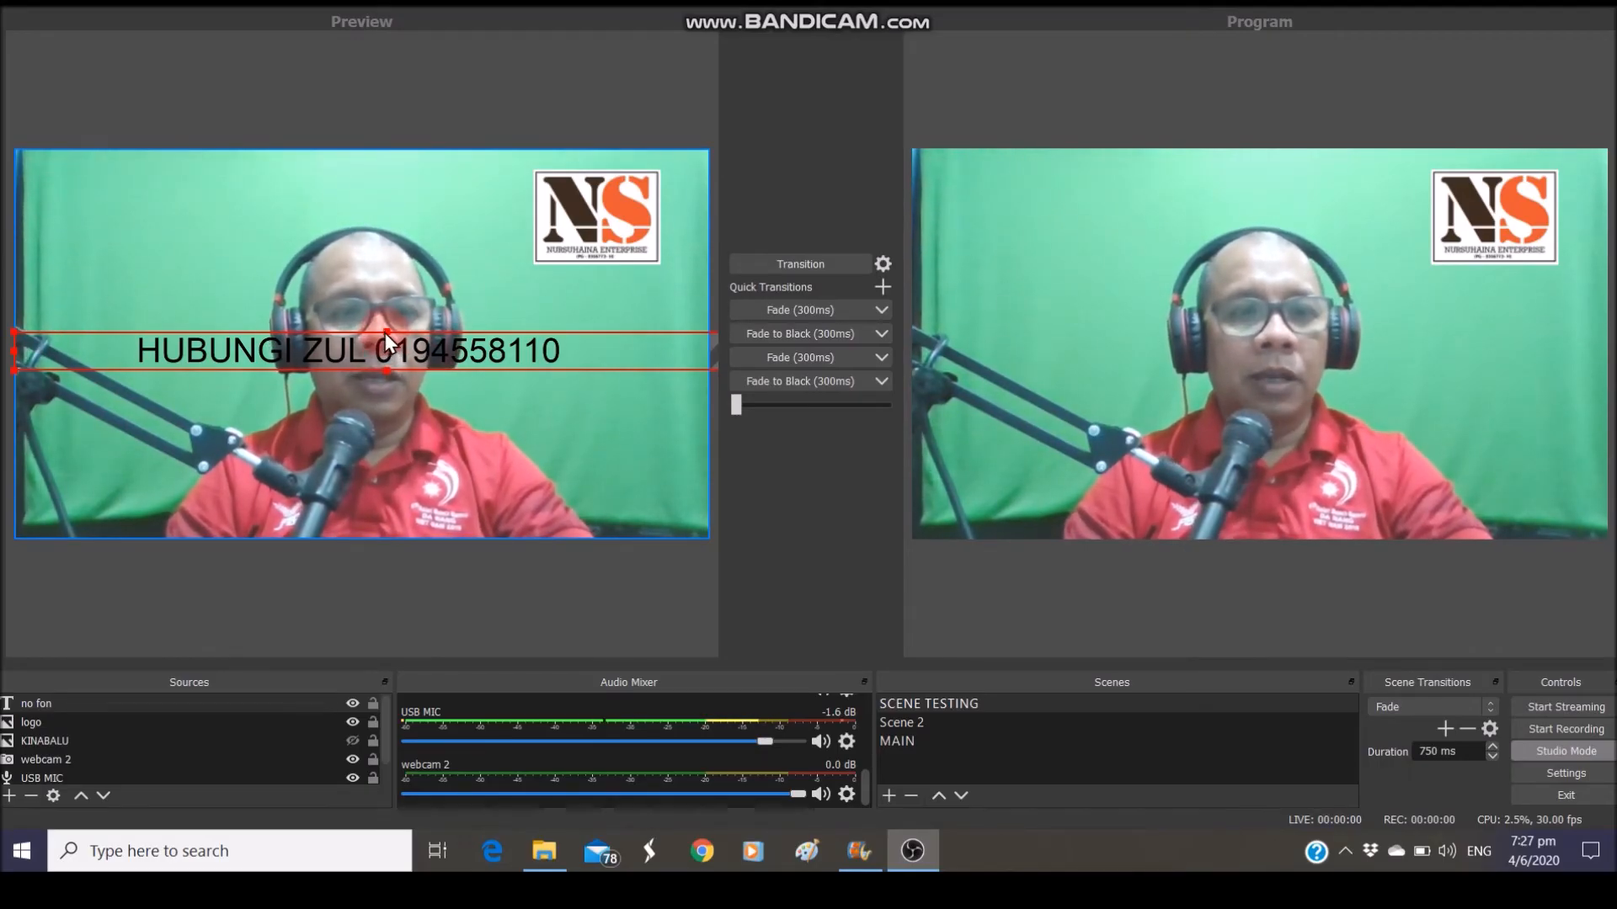
drag(386, 331, 372, 497)
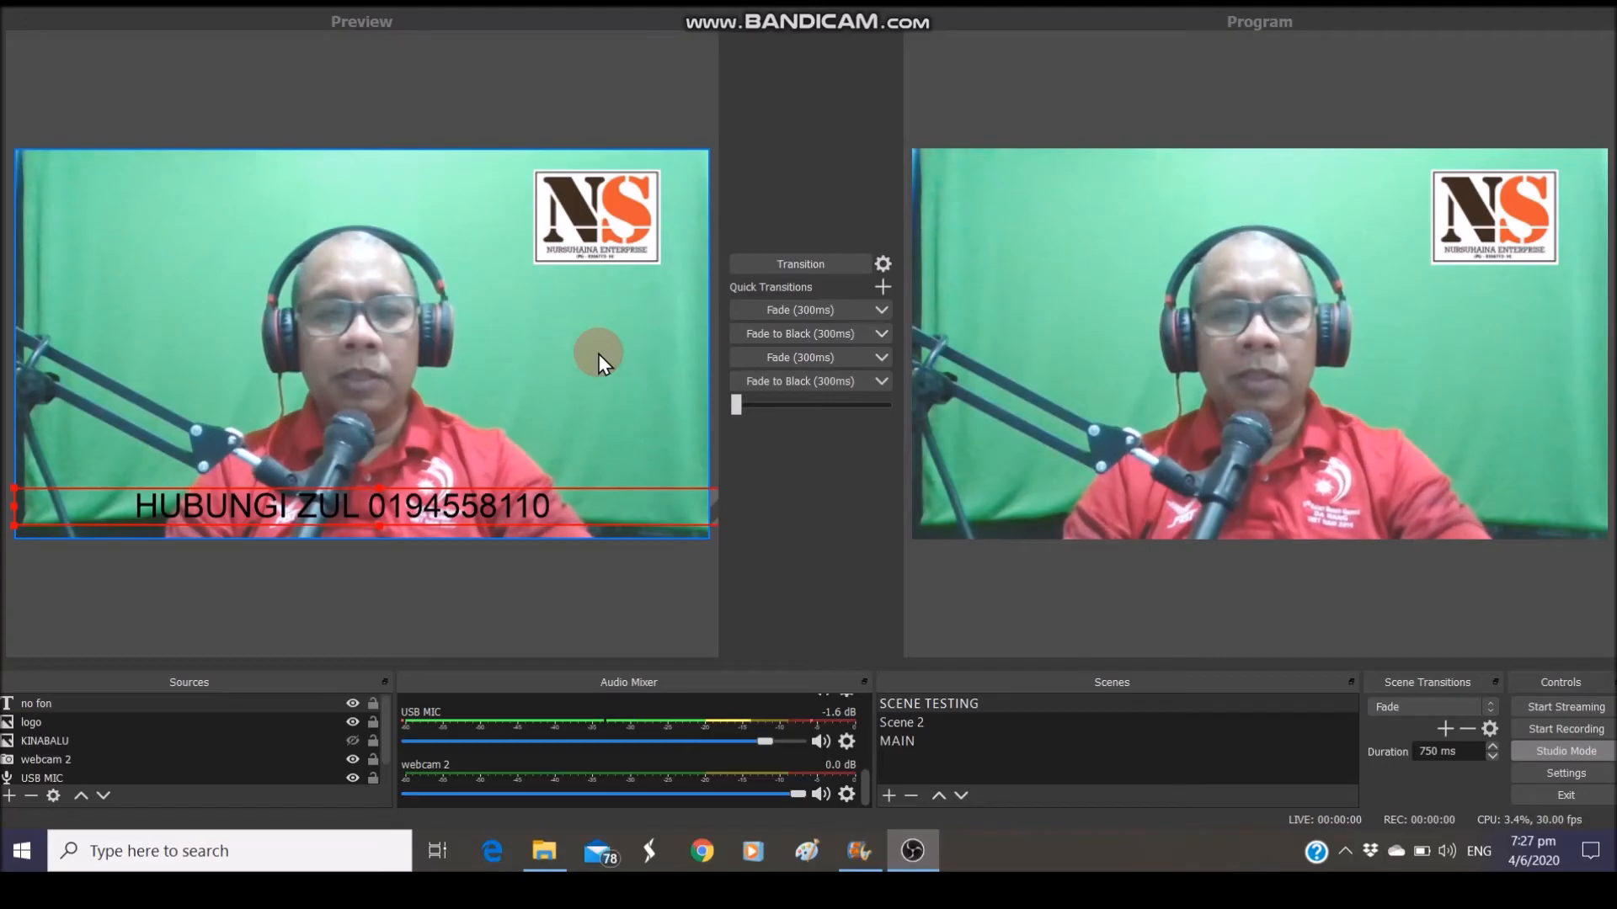
click(756, 264)
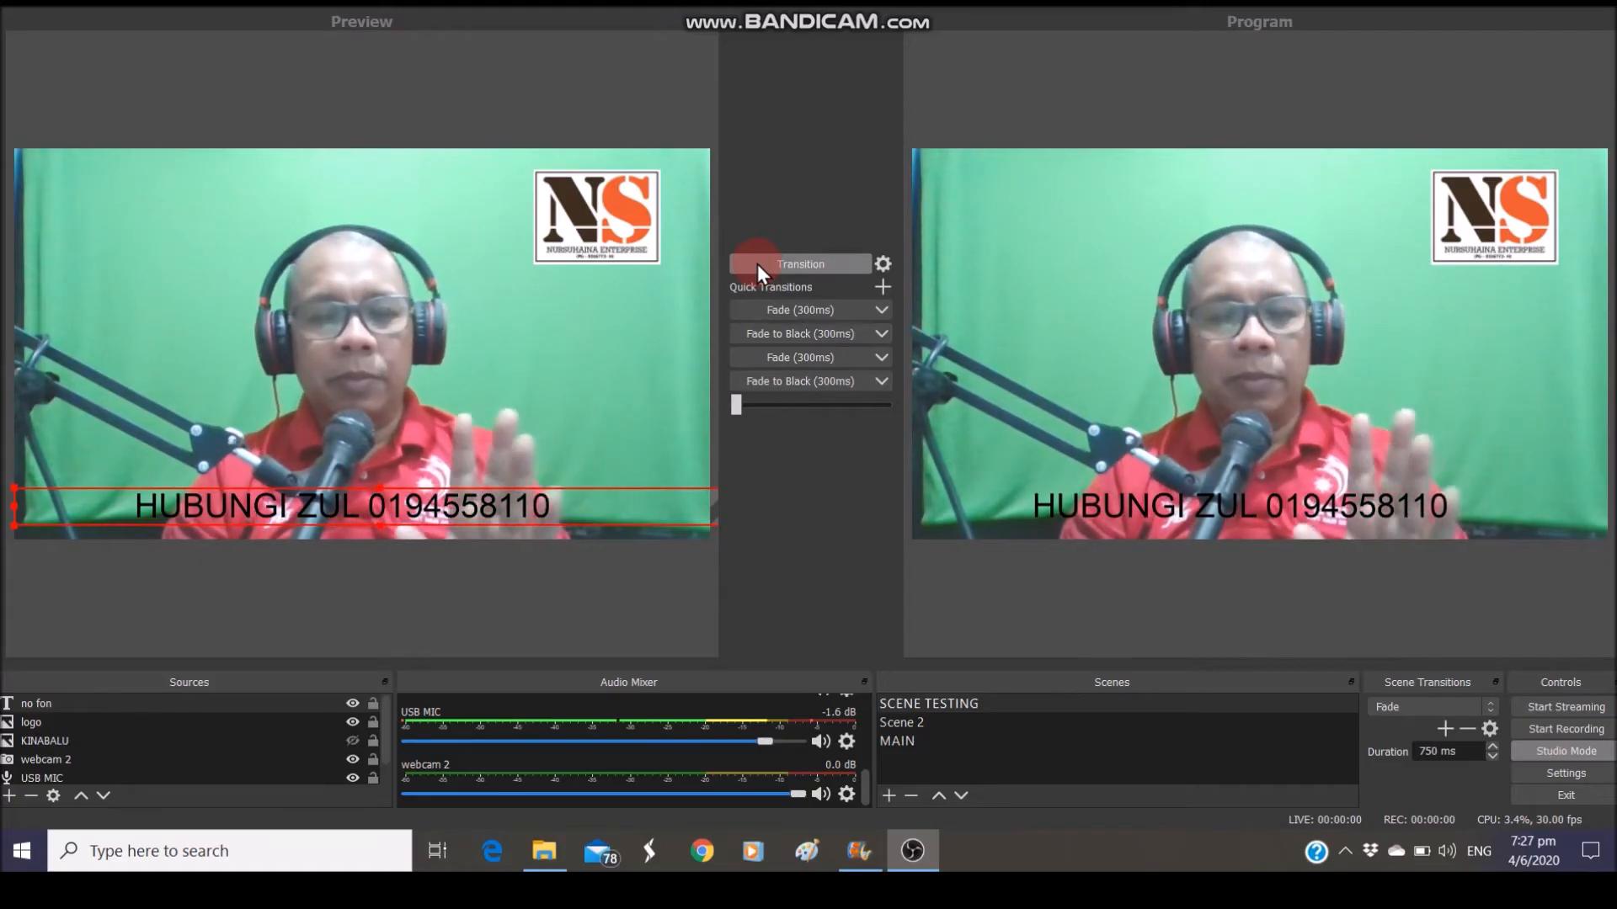
click(756, 265)
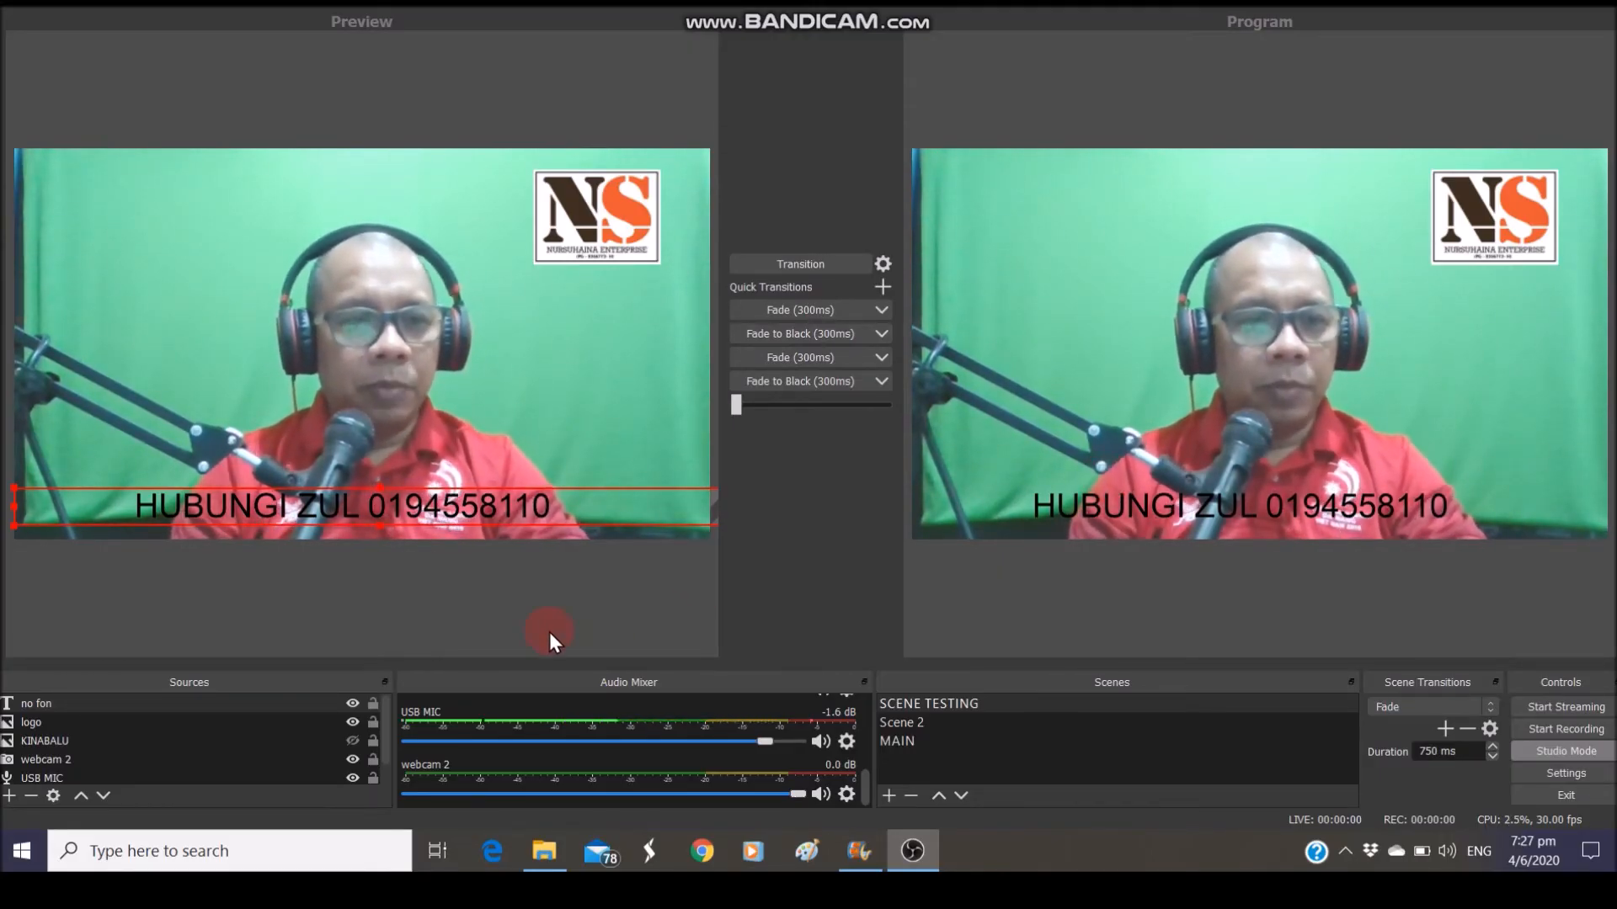
Add a Scroll filter named Scroll to the 'no fon' text source
right_click(193, 702)
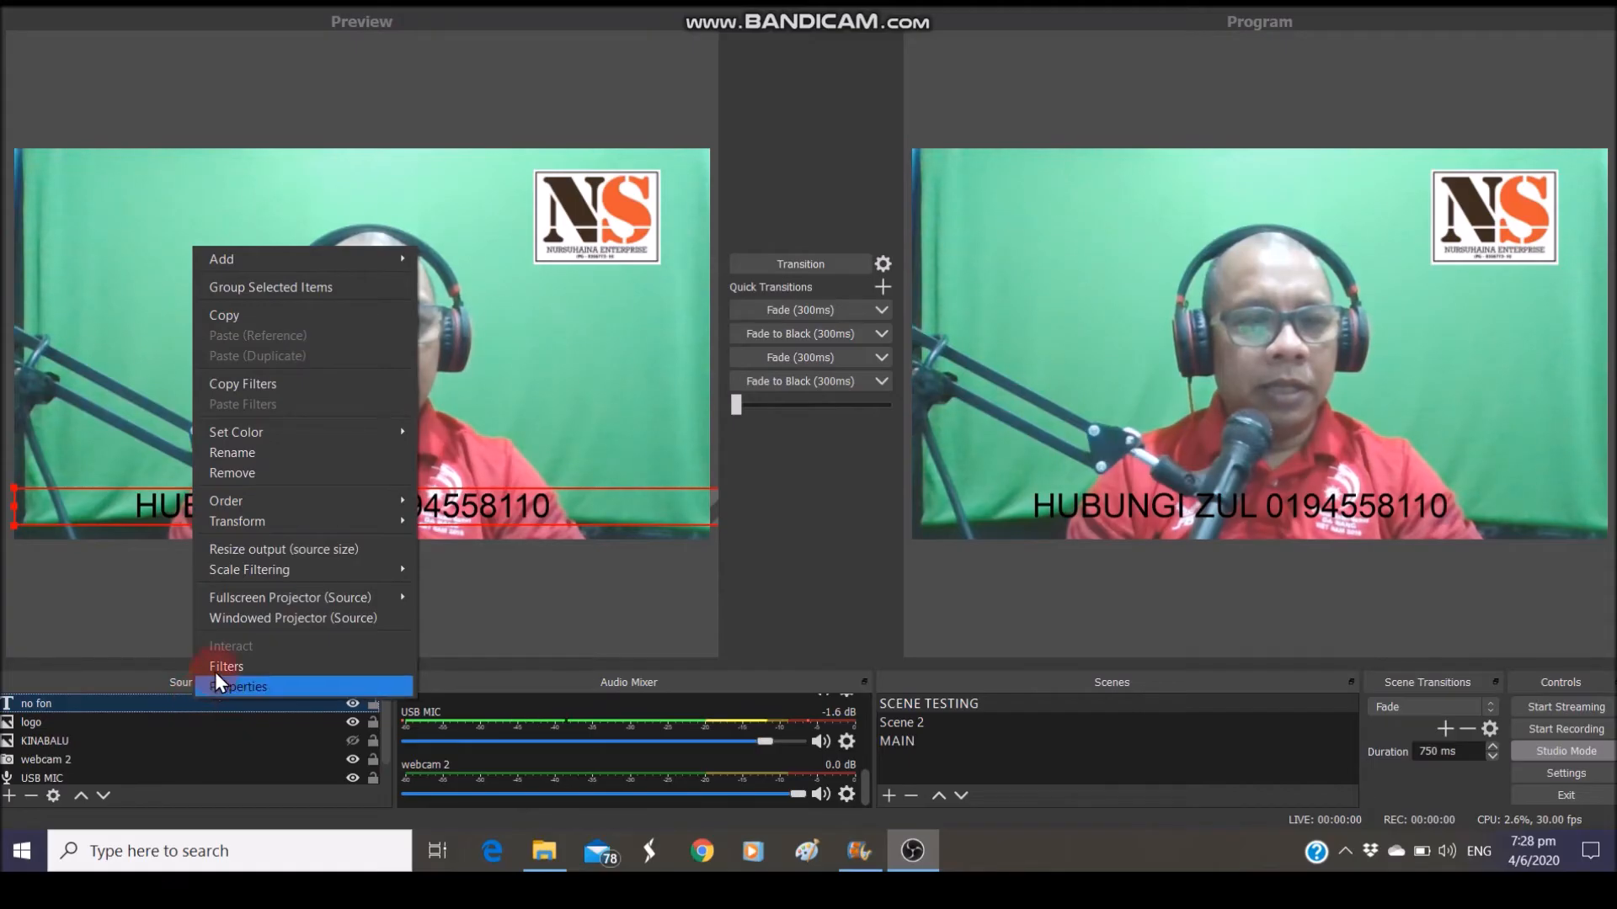
click(220, 670)
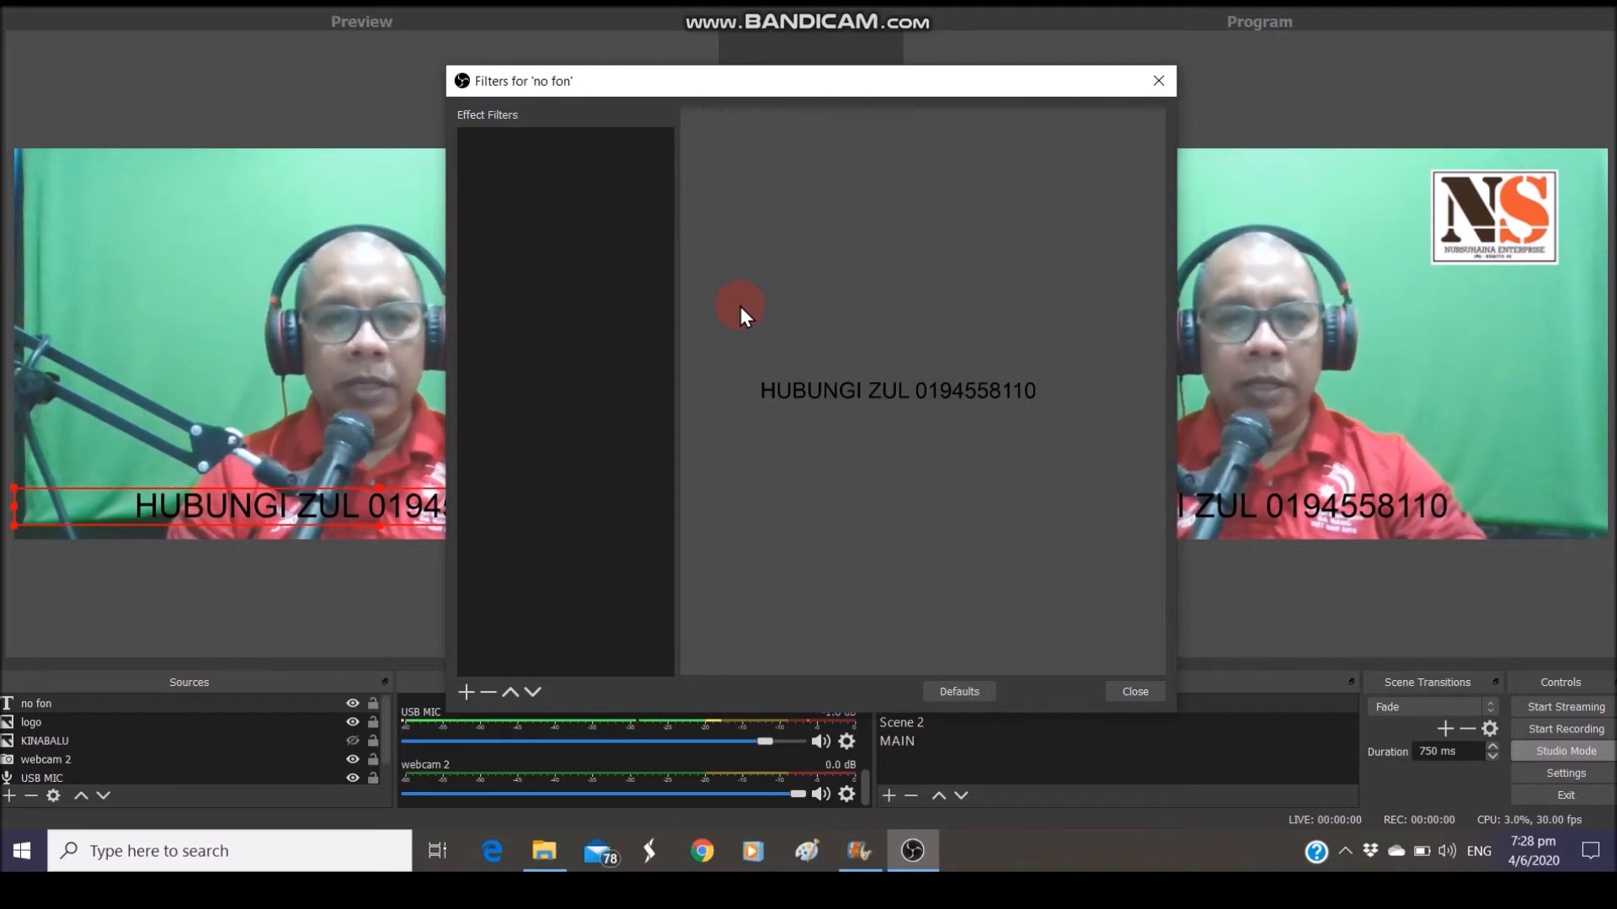
click(467, 697)
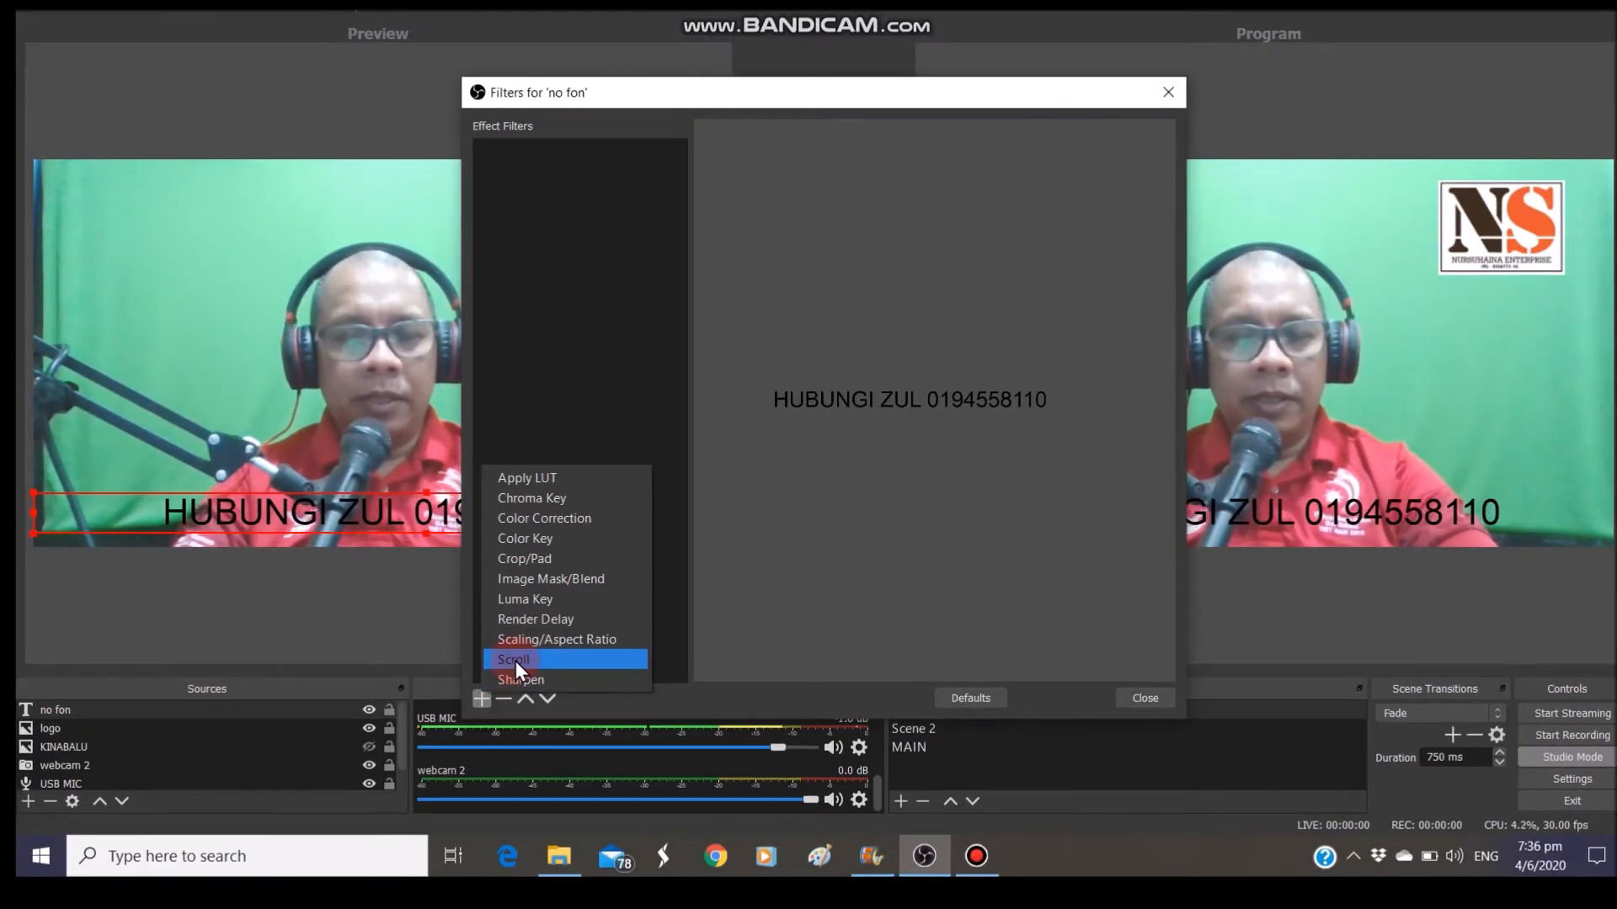
click(514, 660)
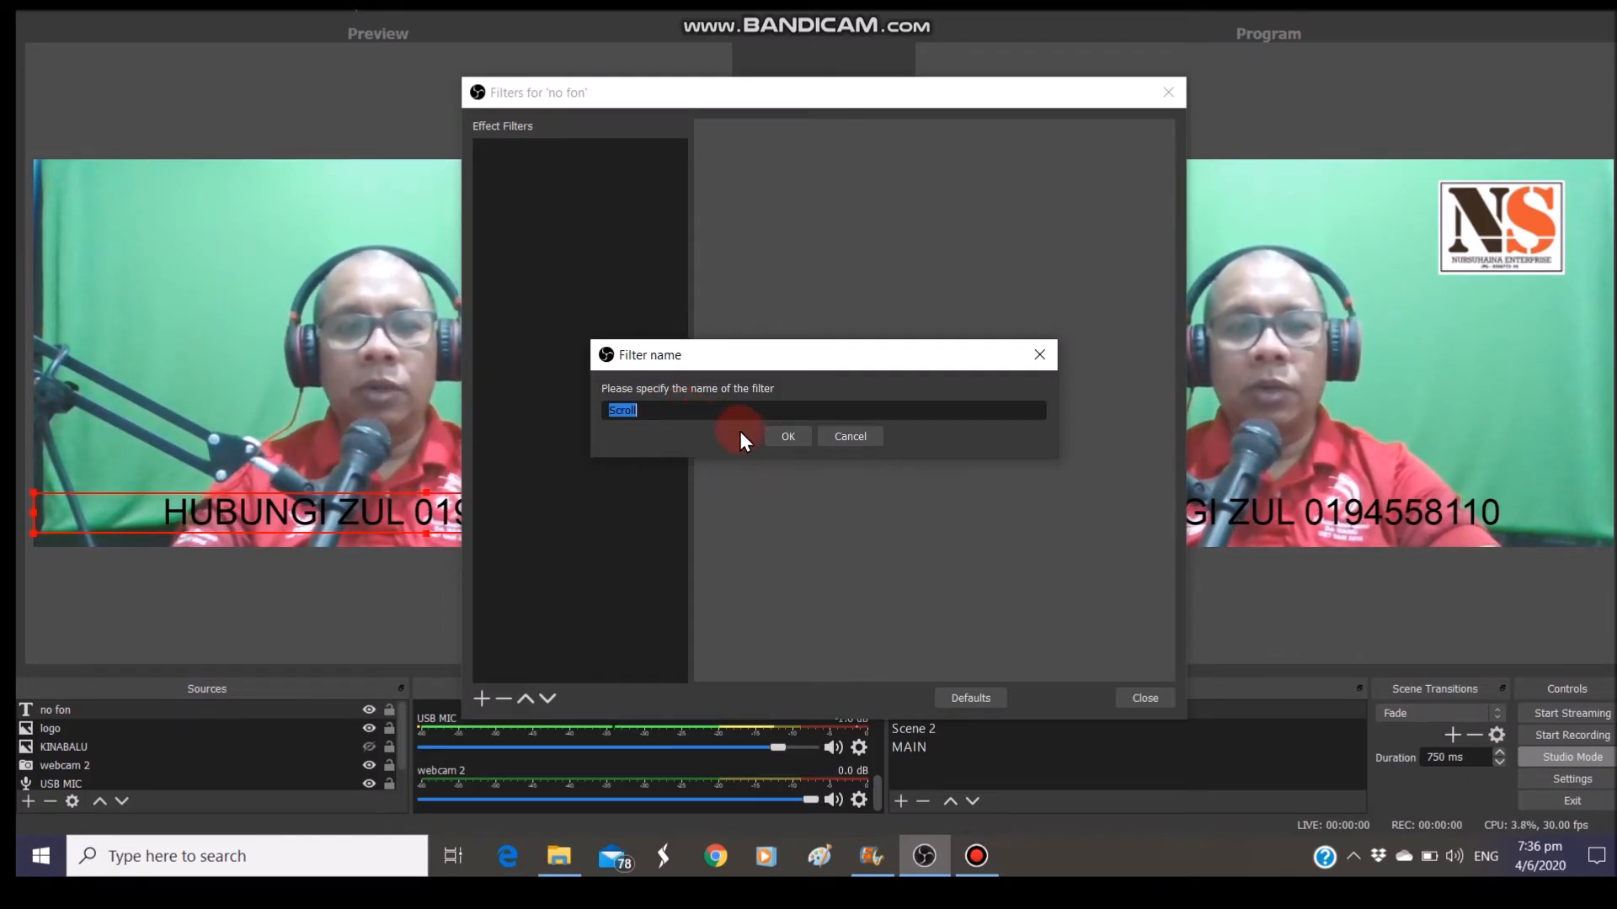
click(787, 438)
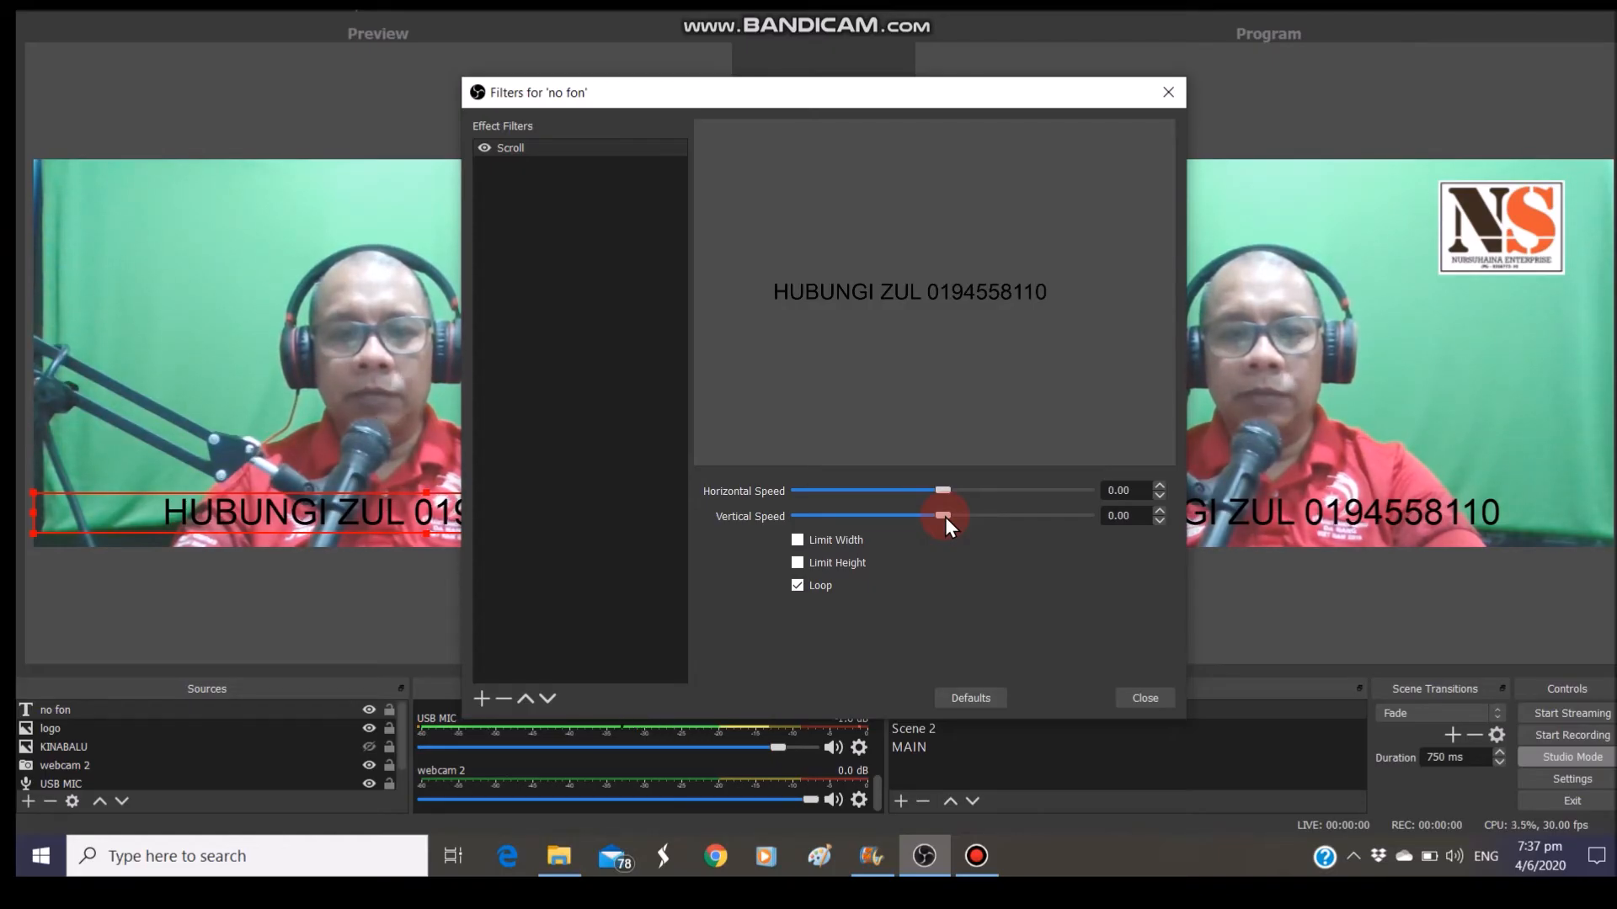
Raise the Scroll filter's vertical speed and enlarge the phone text box upward in the preview
mouse_move(945, 517)
mouse_down()
mouse_move(1038, 523)
mouse_move(889, 529)
mouse_move(944, 527)
mouse_up()
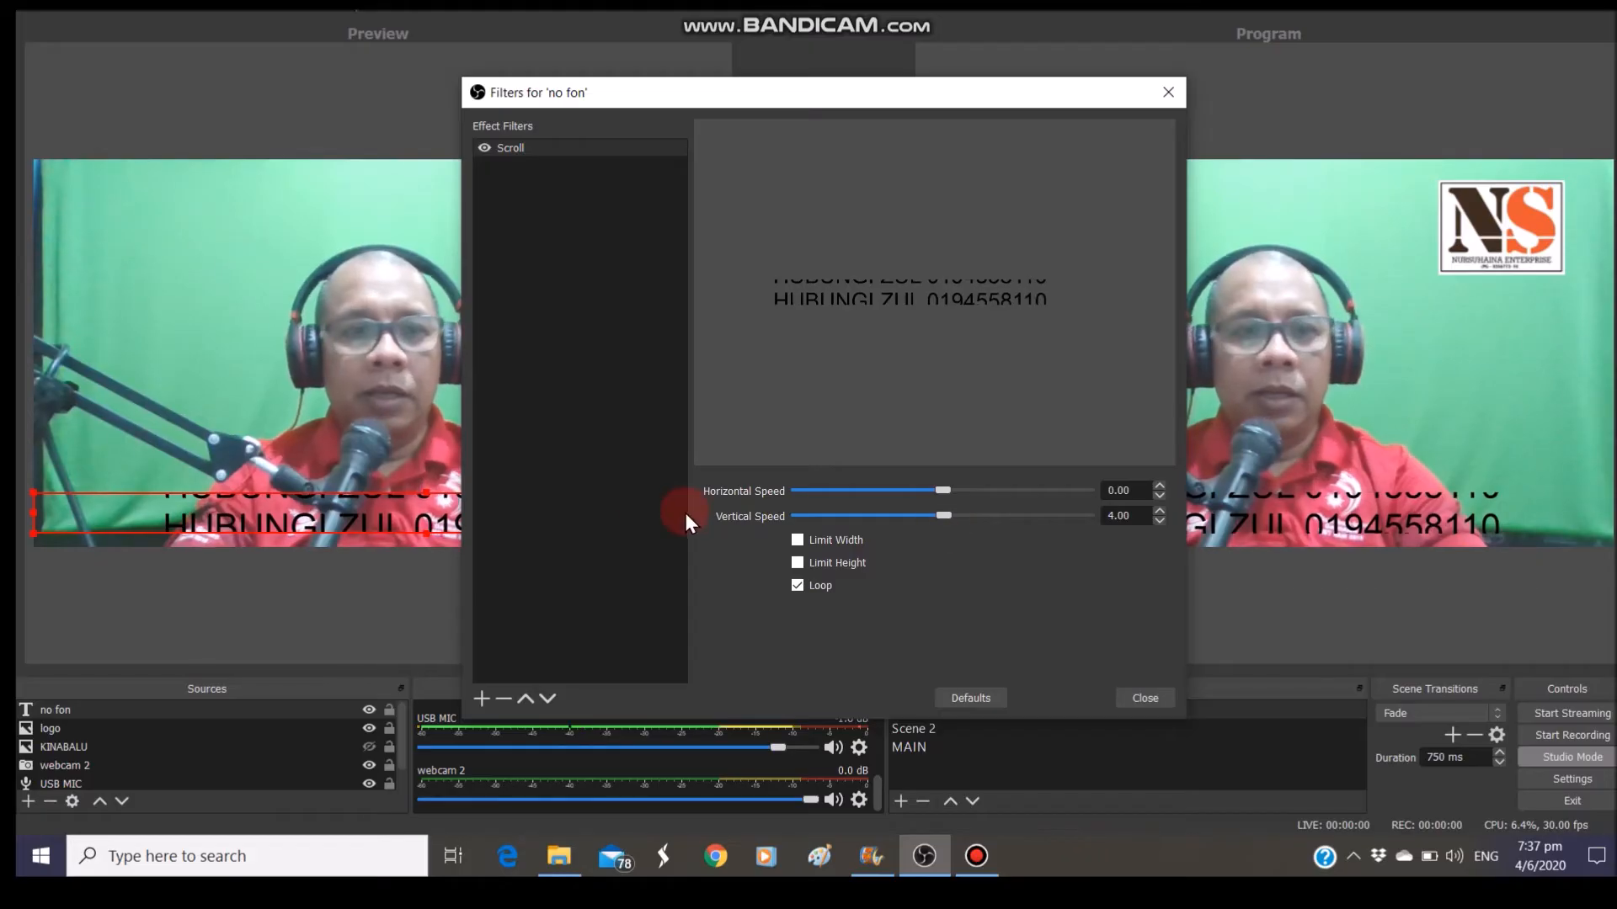
click(426, 493)
drag(427, 492, 422, 462)
click(944, 517)
mouse_move(947, 519)
mouse_down()
mouse_move(1013, 519)
mouse_move(940, 519)
mouse_up()
click(796, 87)
drag(796, 88, 1090, 58)
click(1230, 504)
mouse_move(1233, 487)
mouse_down()
mouse_move(1280, 492)
mouse_move(1236, 497)
mouse_up()
Reset scroll speeds to defaults, set horizontal speed to about 151, shrink the text box, and close
click(1235, 672)
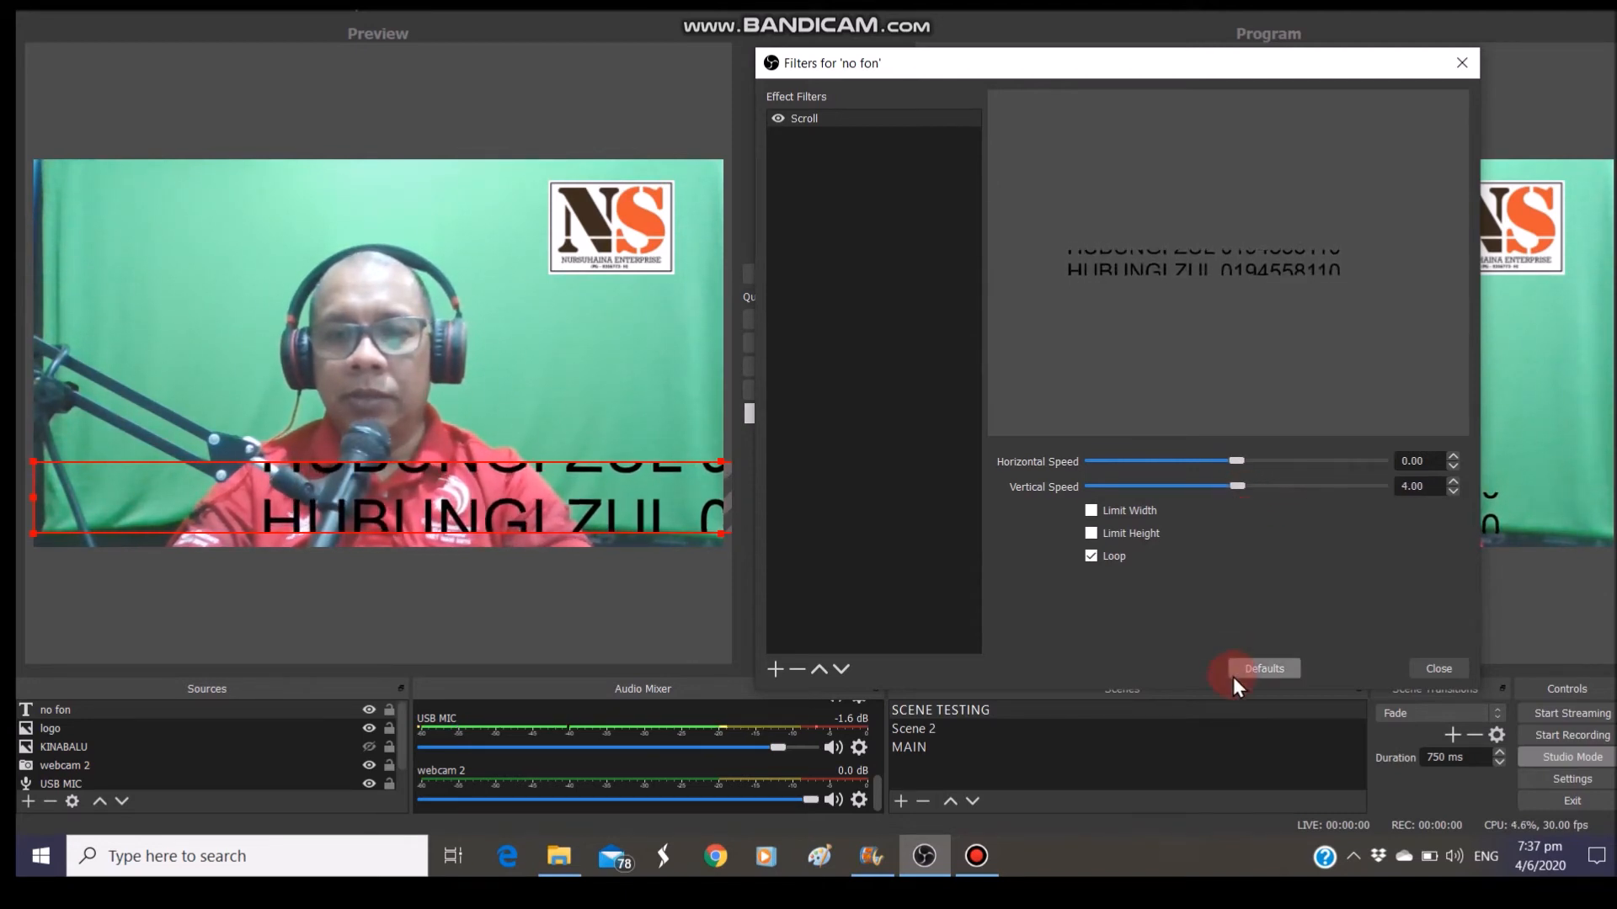
click(1256, 493)
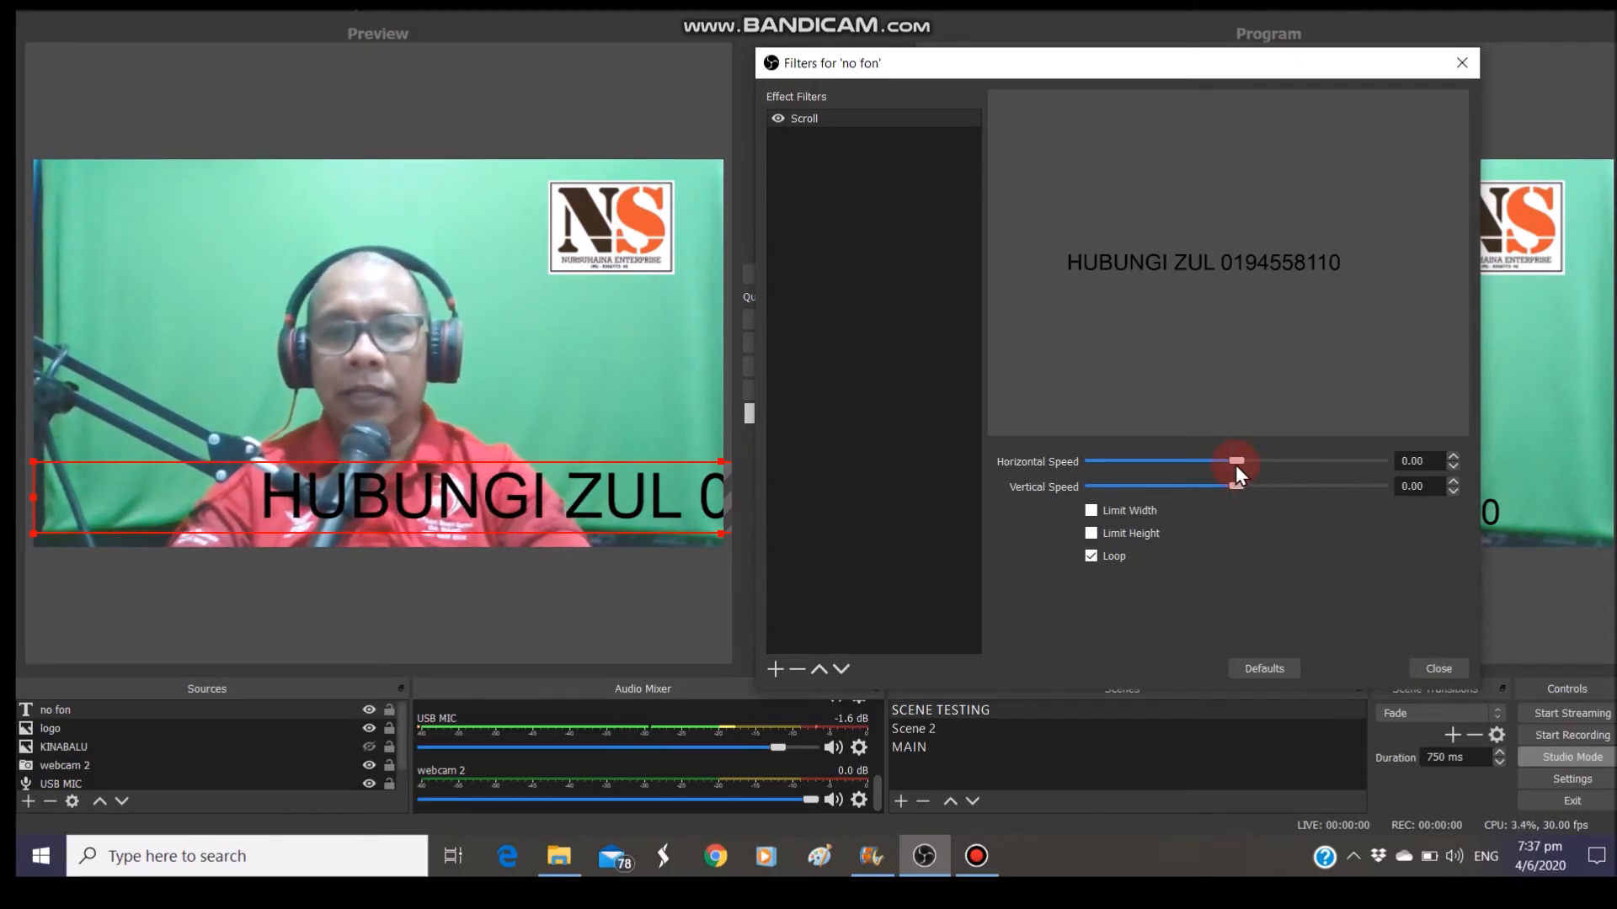
drag(1236, 461, 1280, 476)
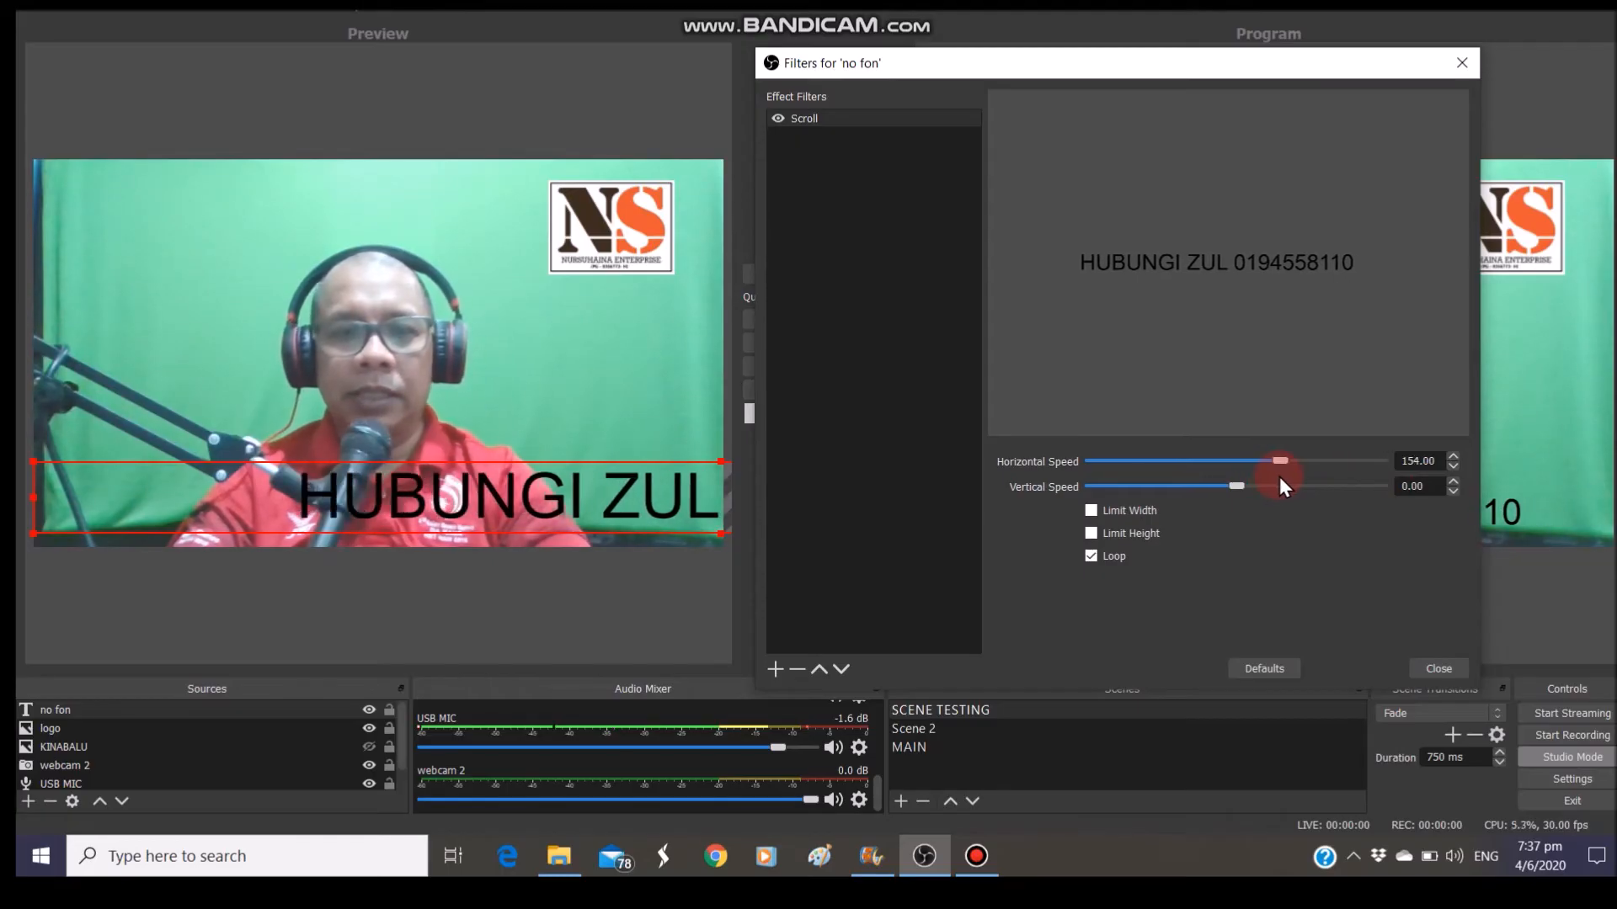
drag(719, 464, 714, 489)
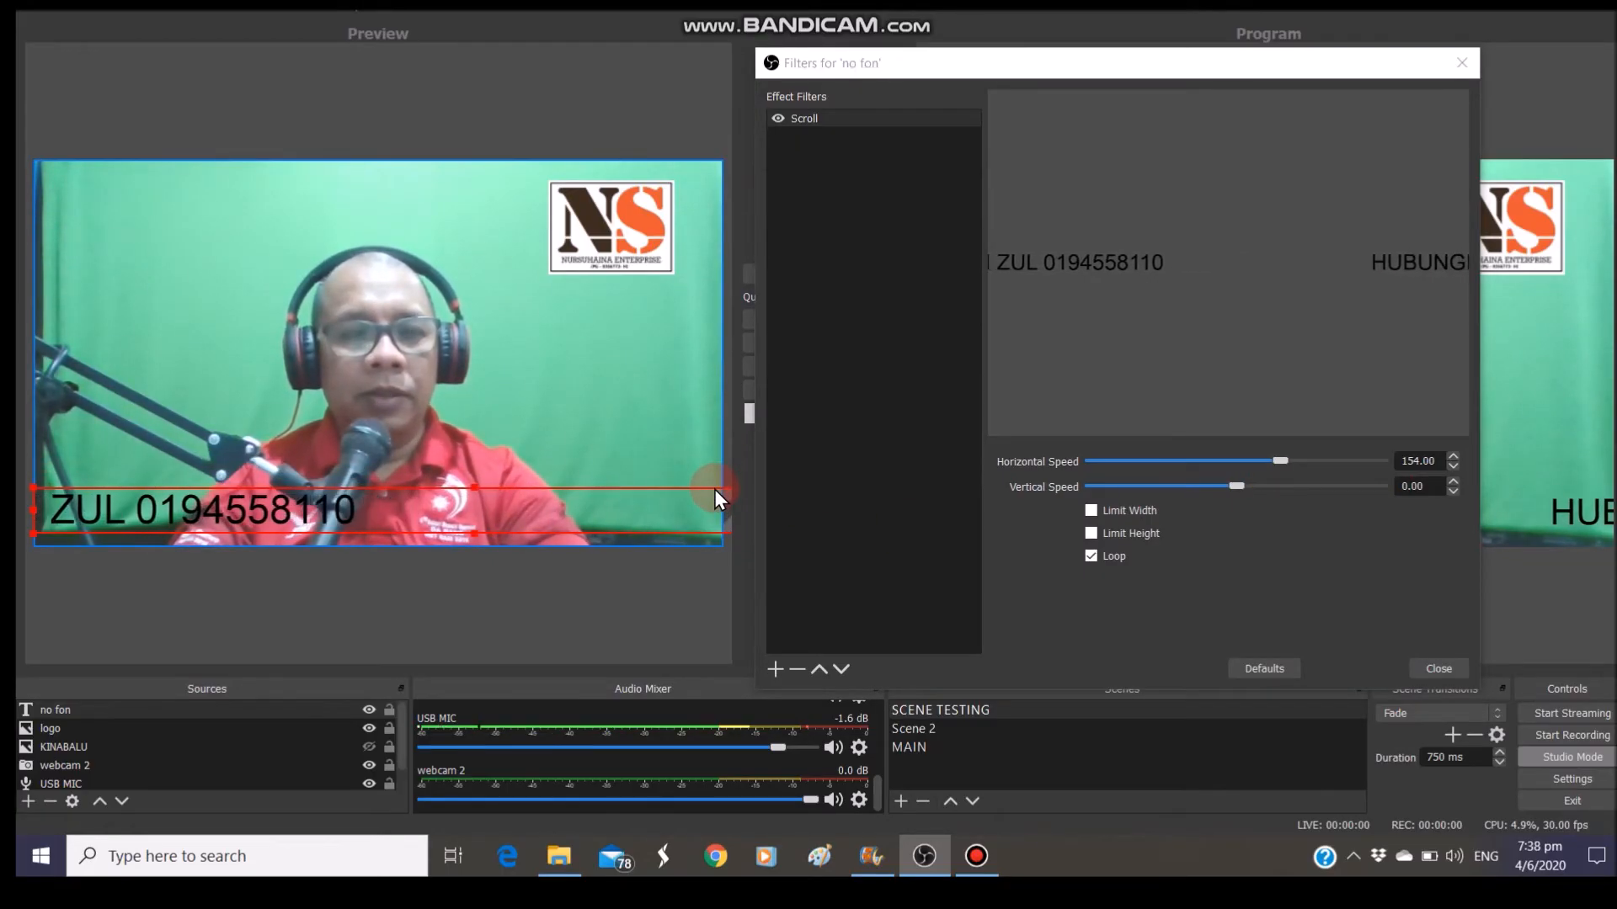
mouse_move(1278, 458)
mouse_down()
mouse_move(1354, 470)
mouse_move(1277, 470)
mouse_up()
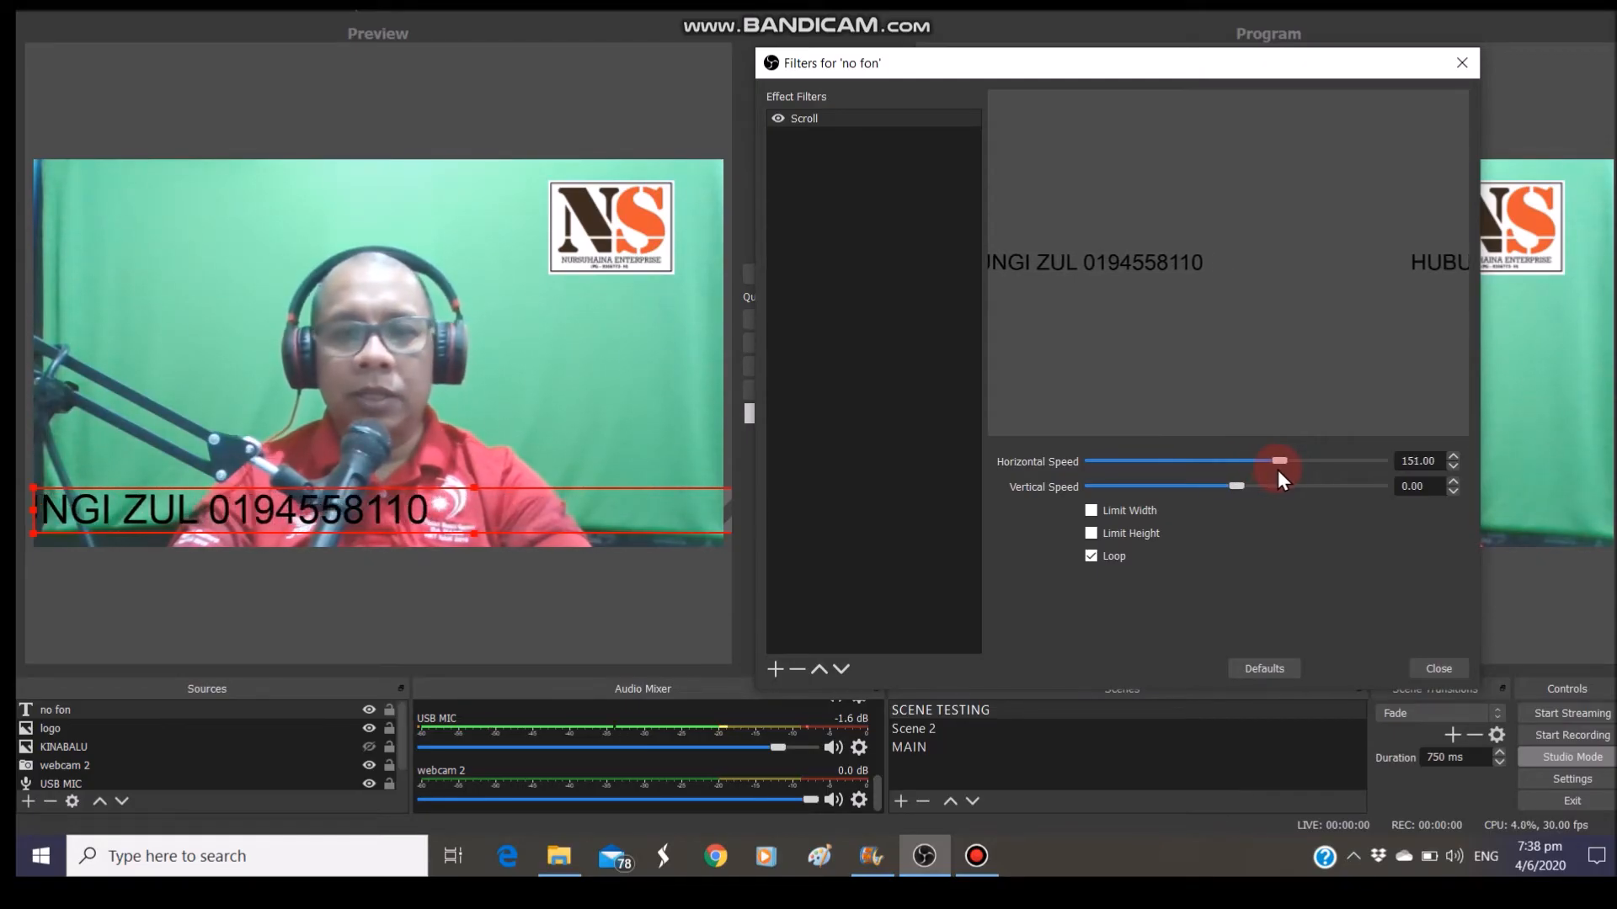
click(1436, 668)
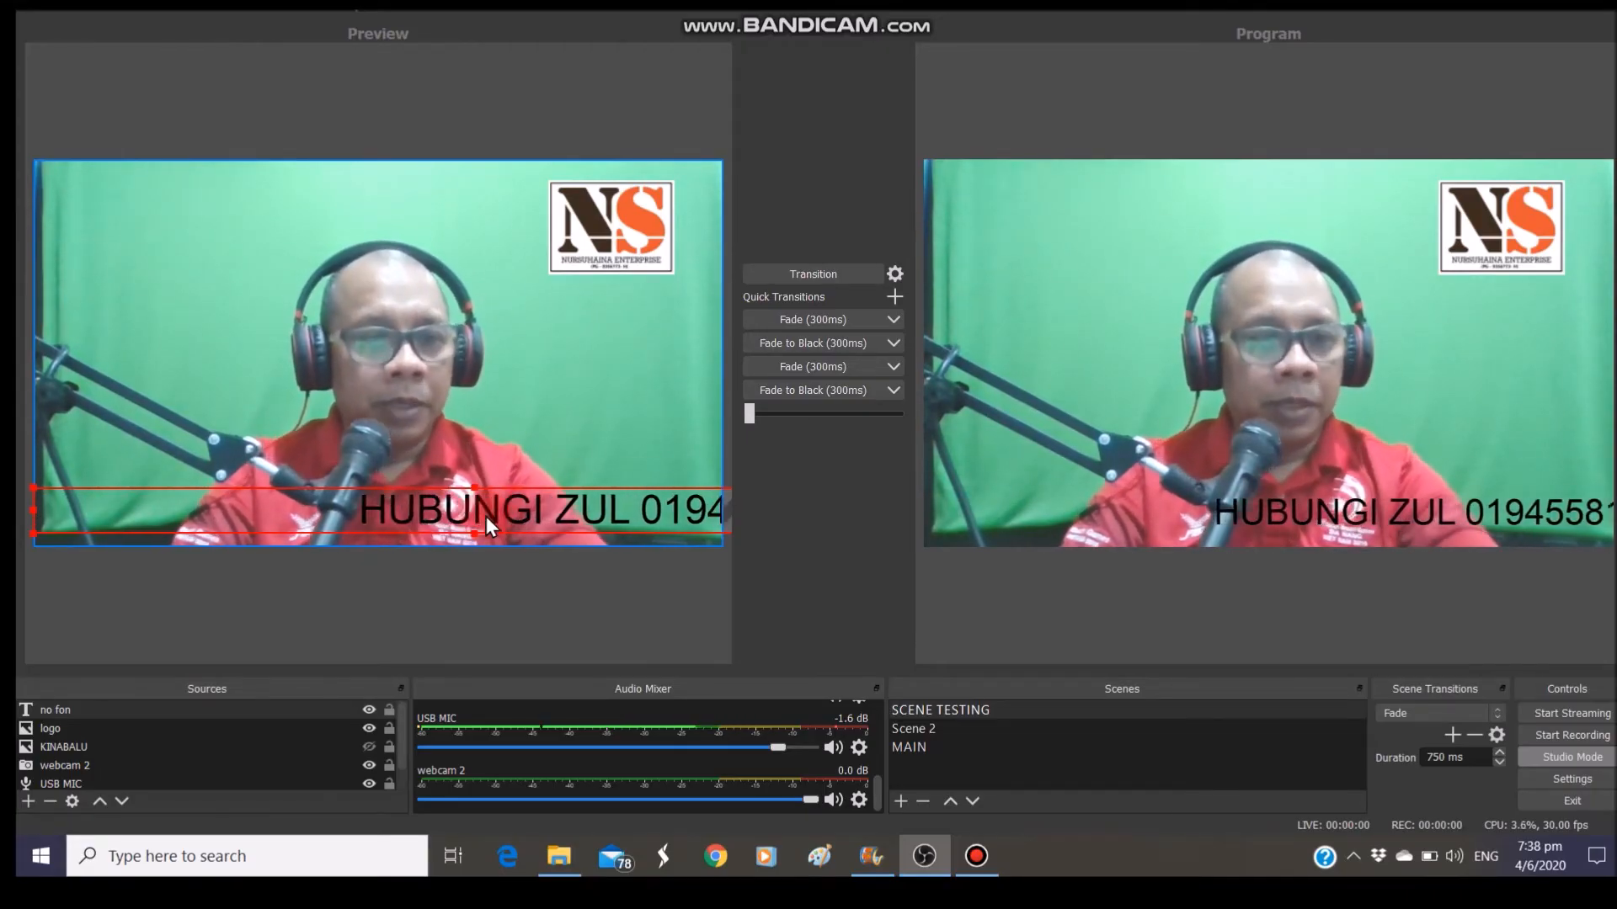
Create an image source named BACKGROUND that displays test.png
click(28, 804)
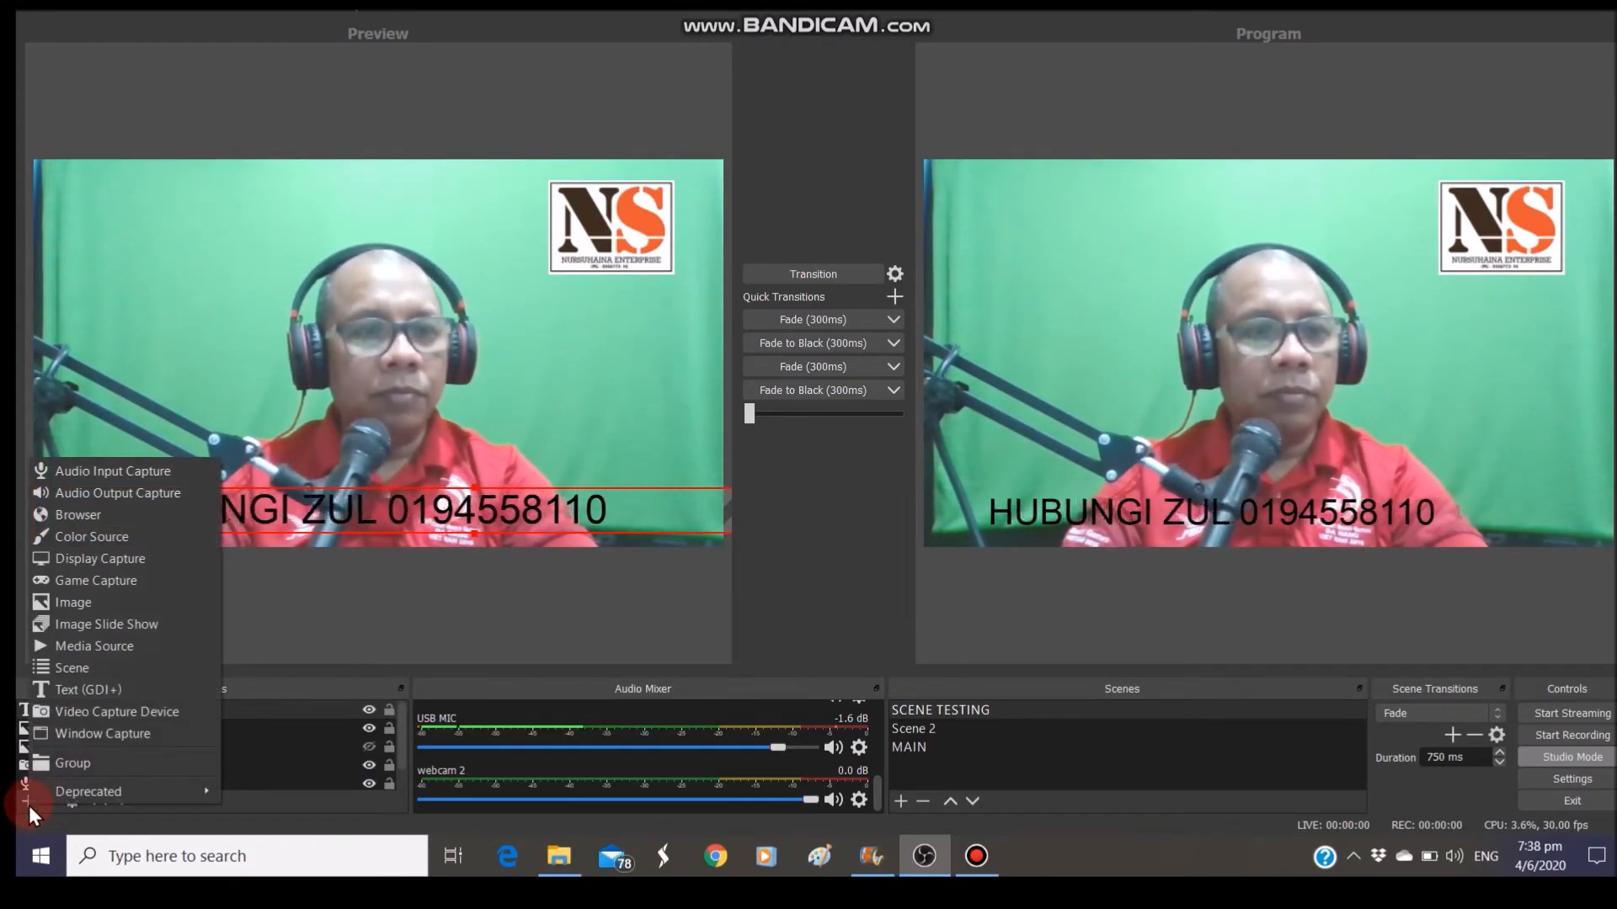
click(77, 609)
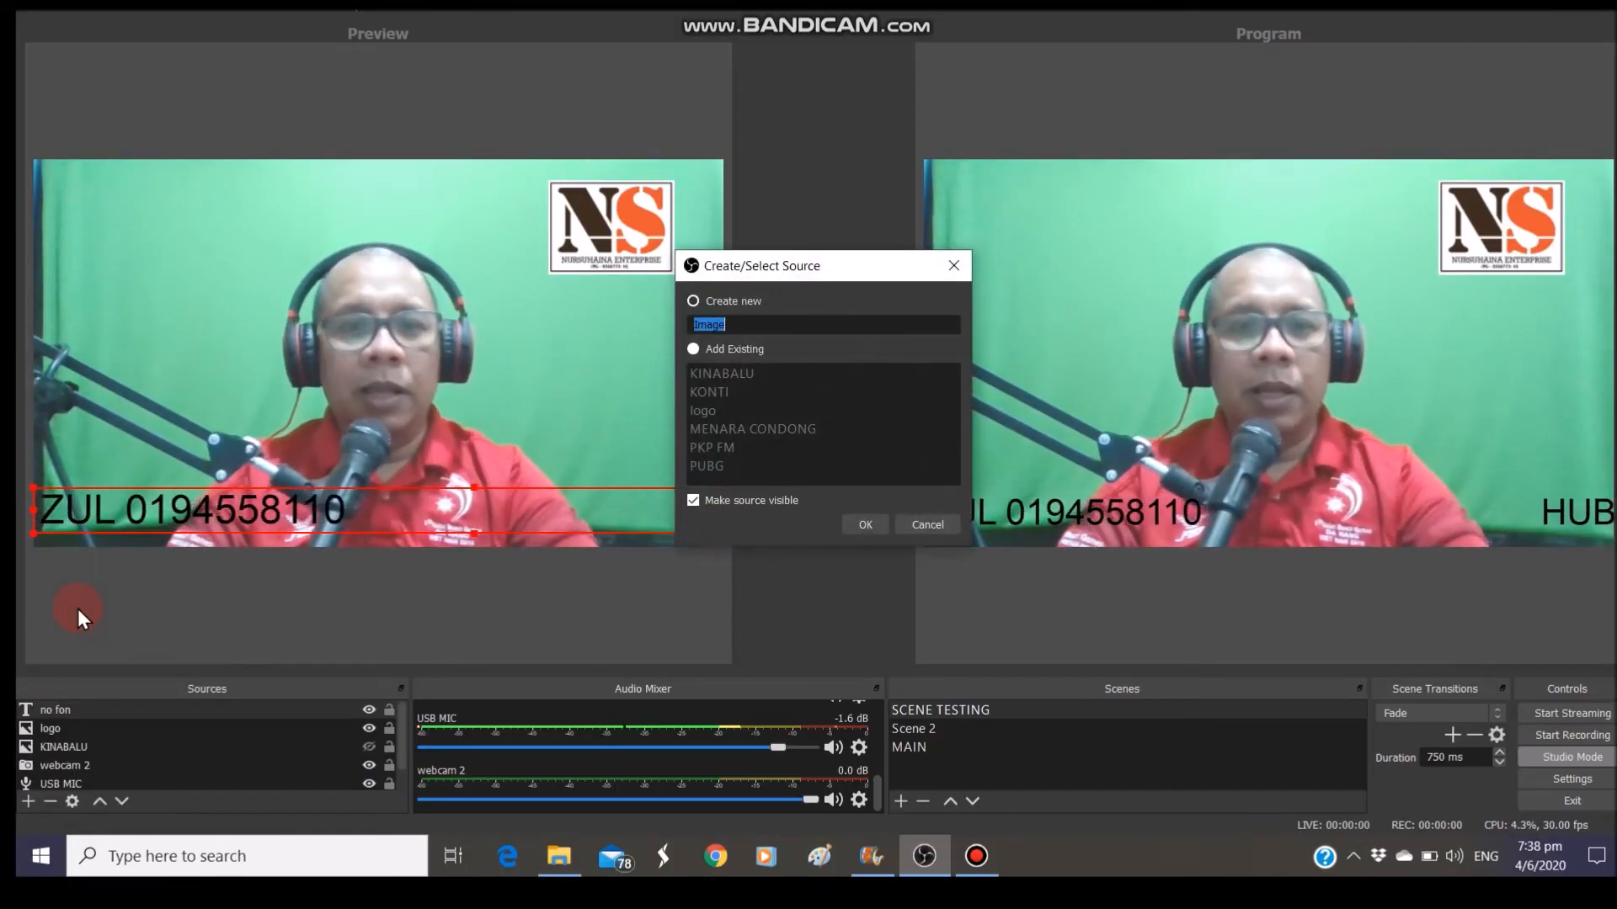
text(BACKGROUN)
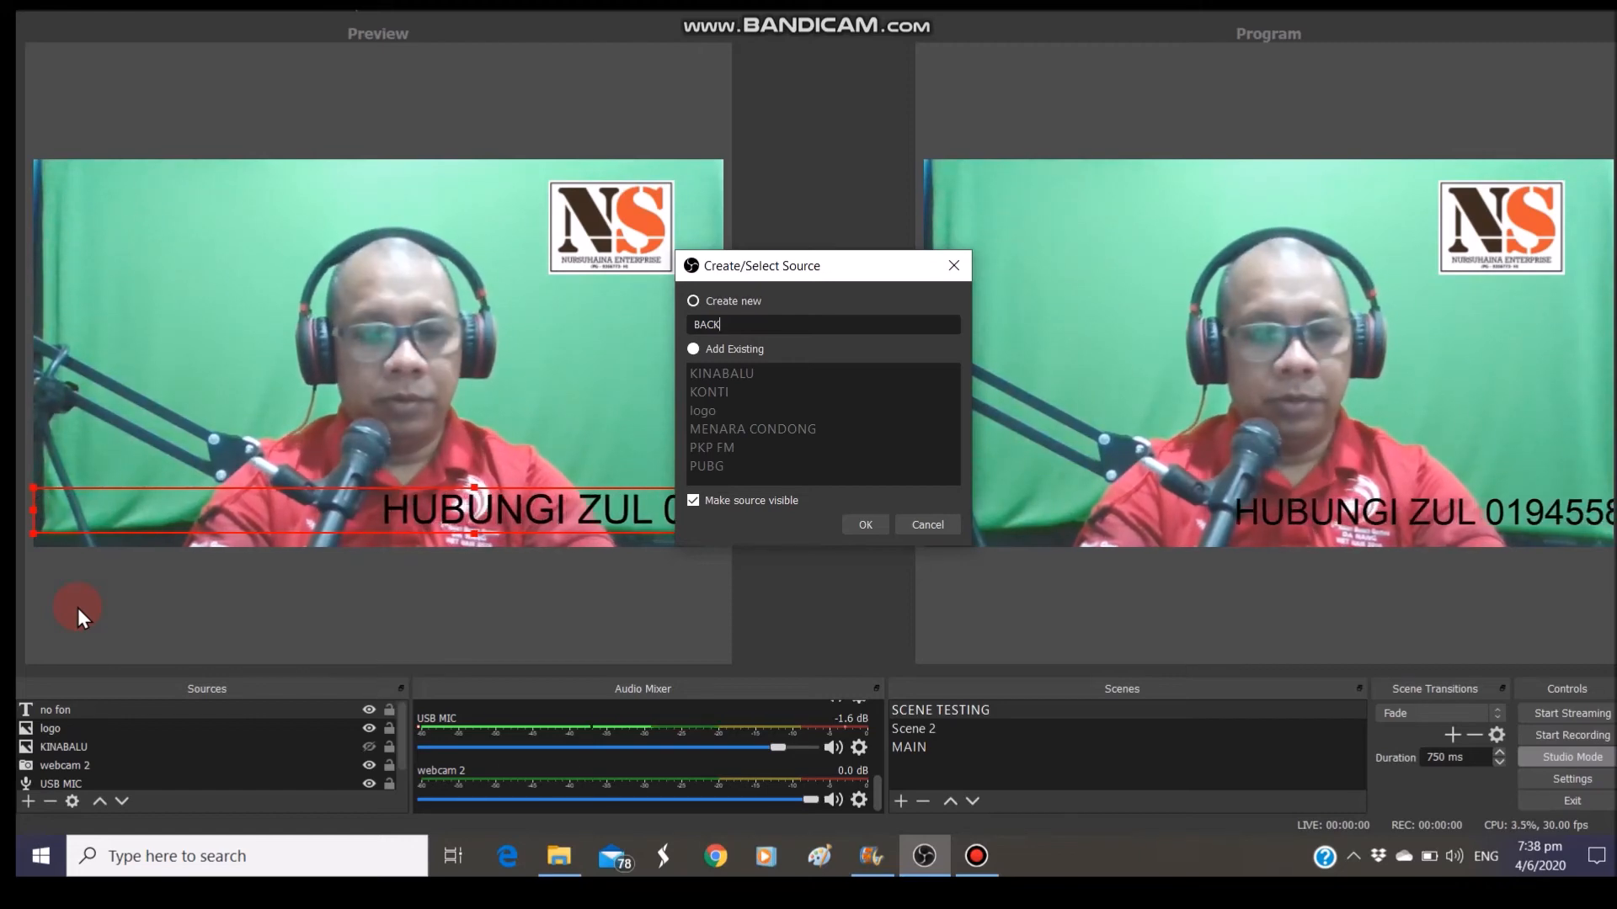
text(D)
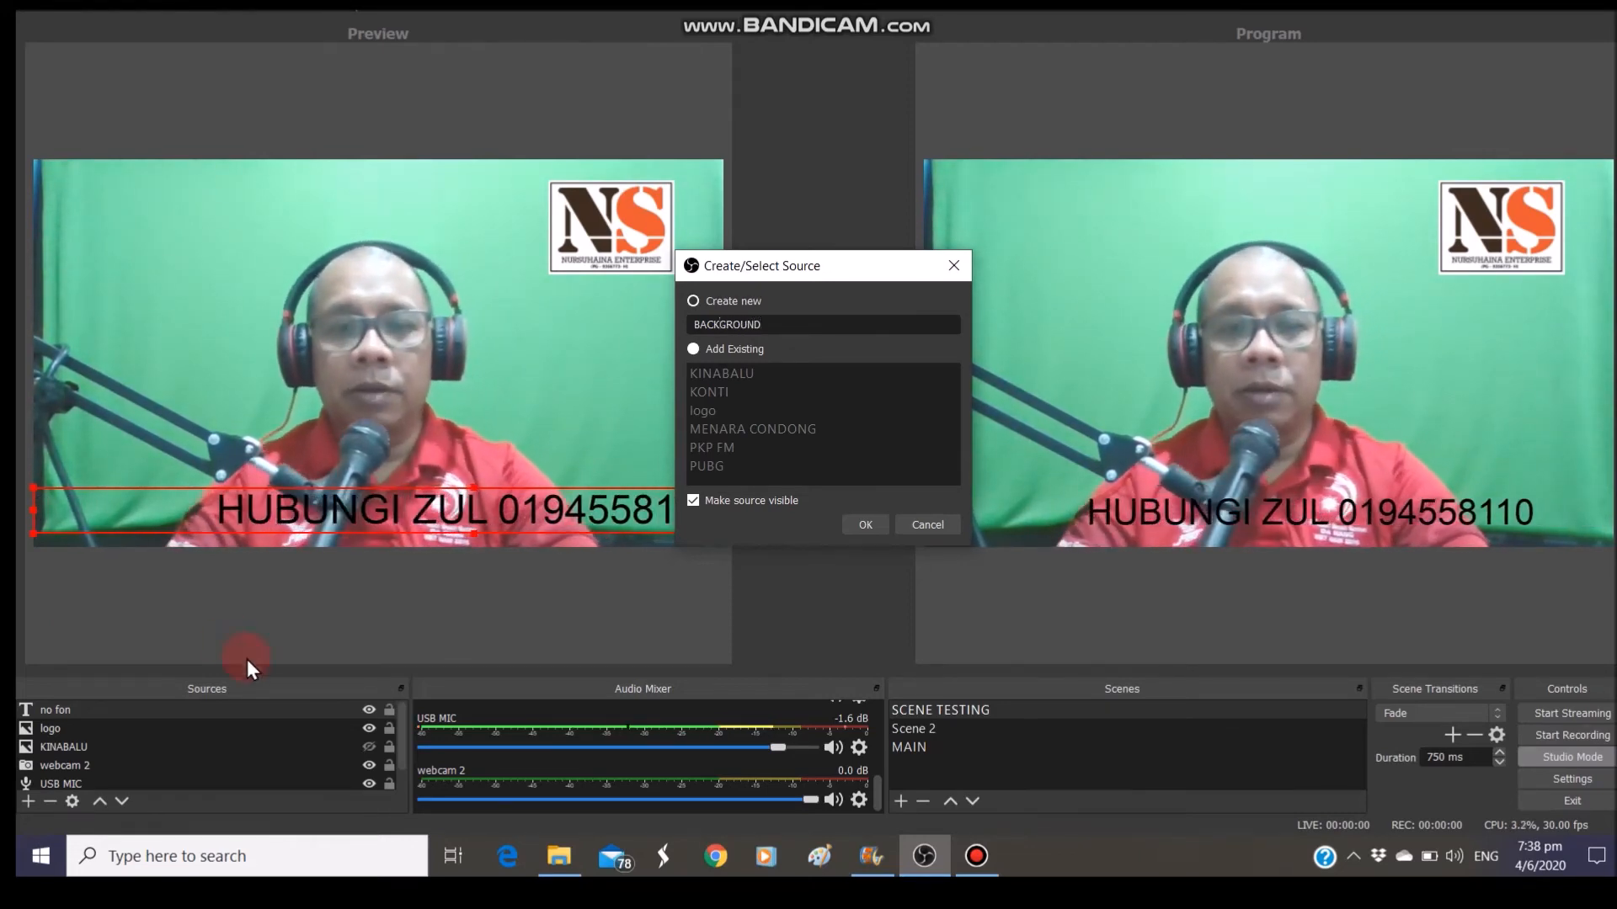
click(866, 524)
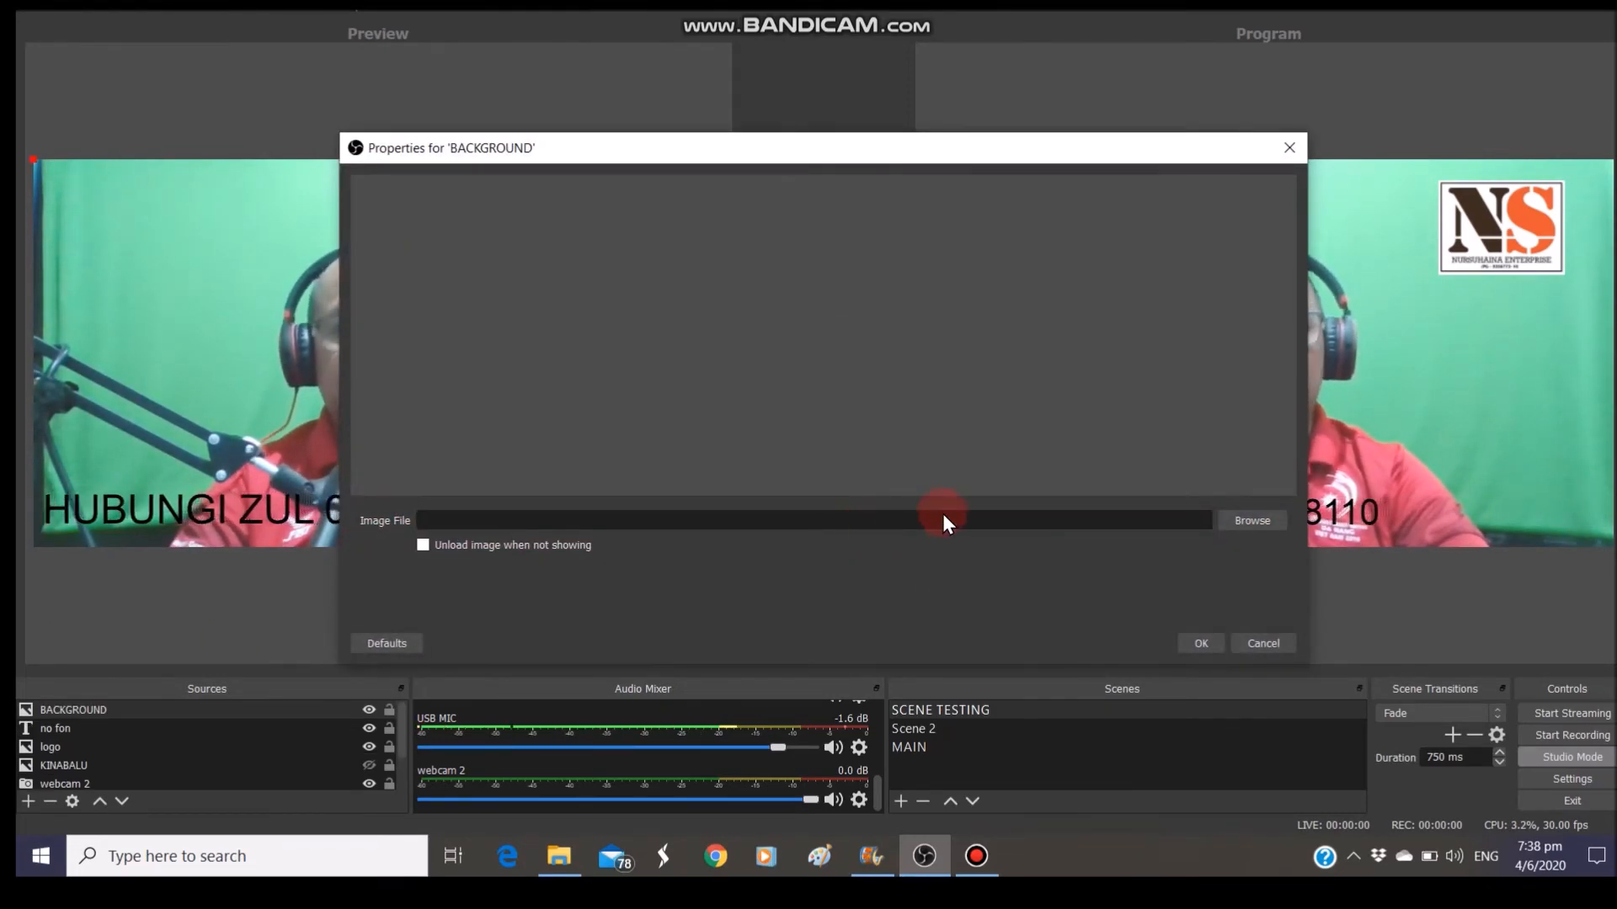
click(1252, 522)
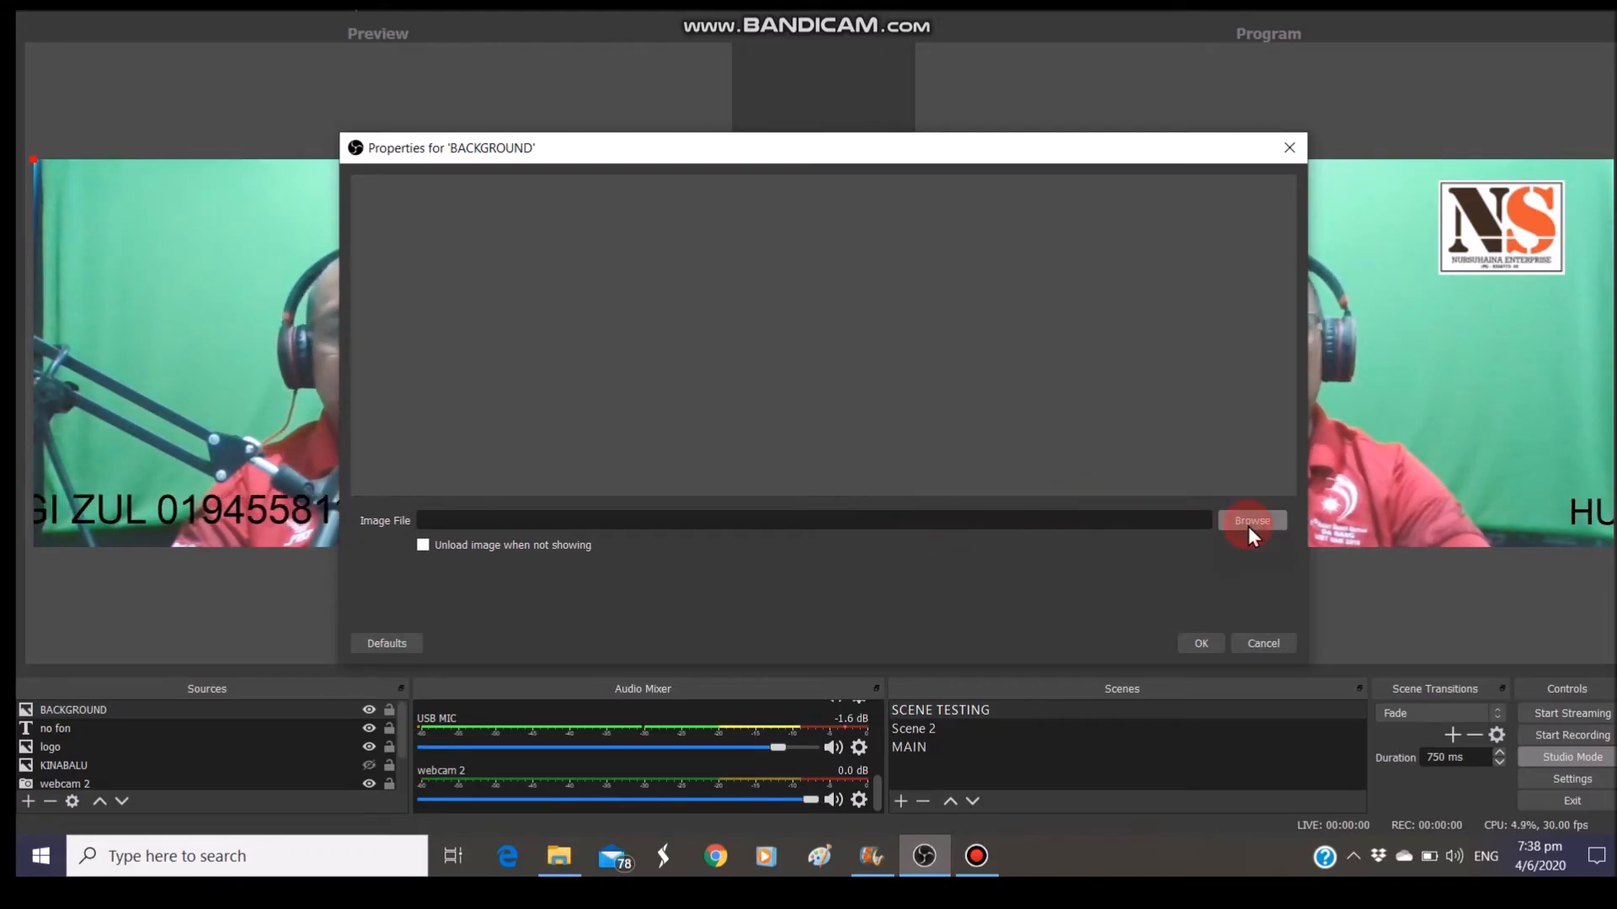
drag(1130, 341, 1135, 476)
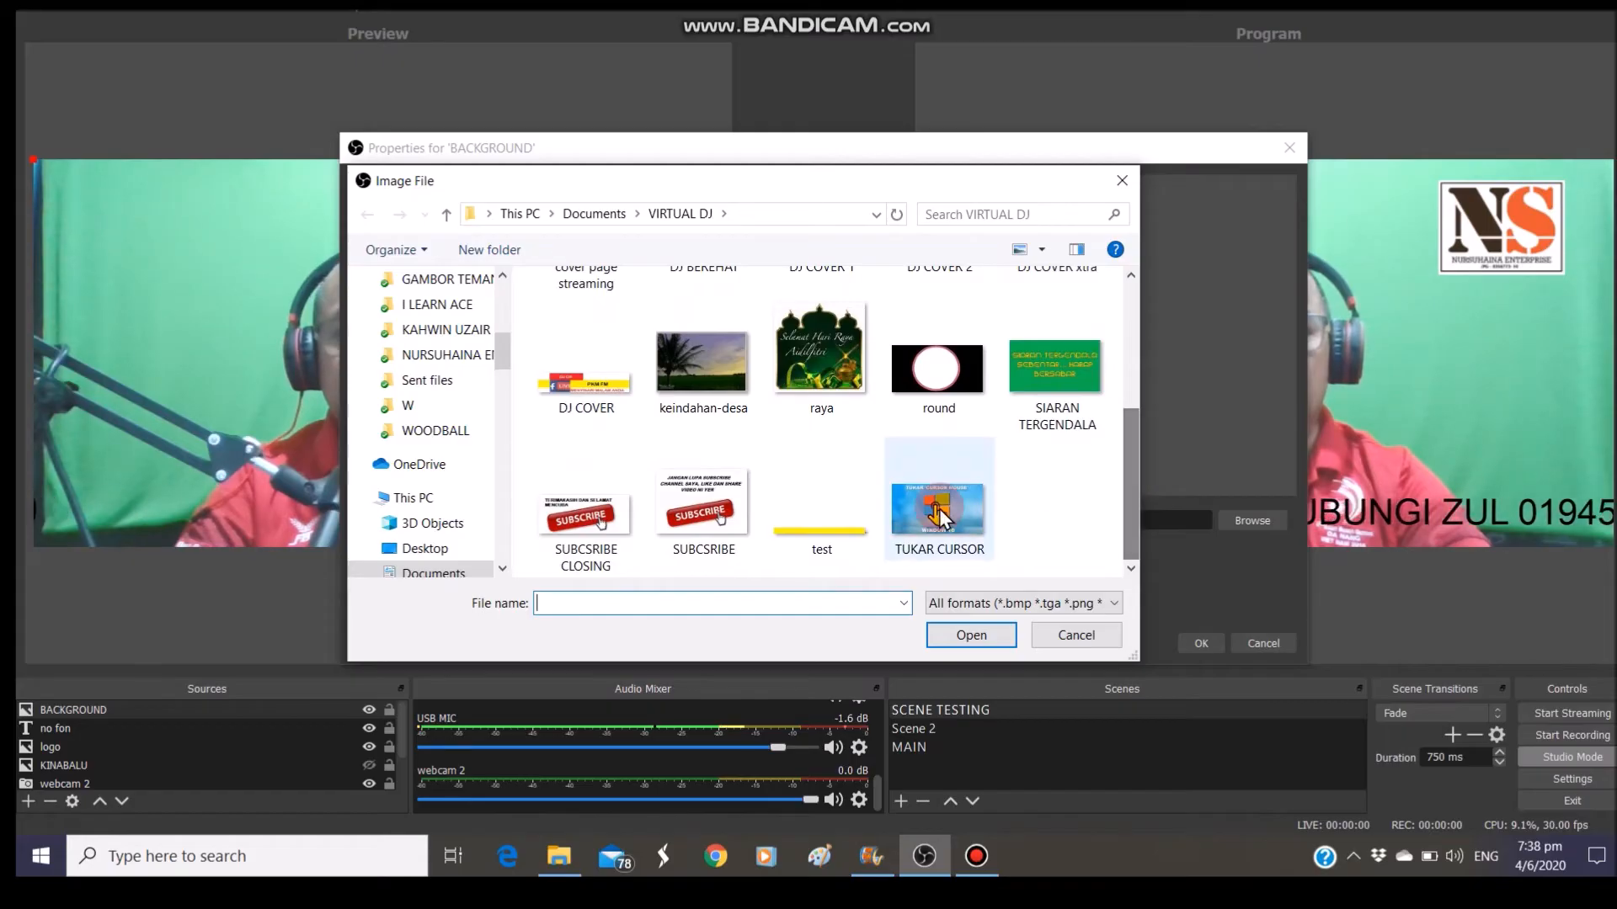
click(845, 539)
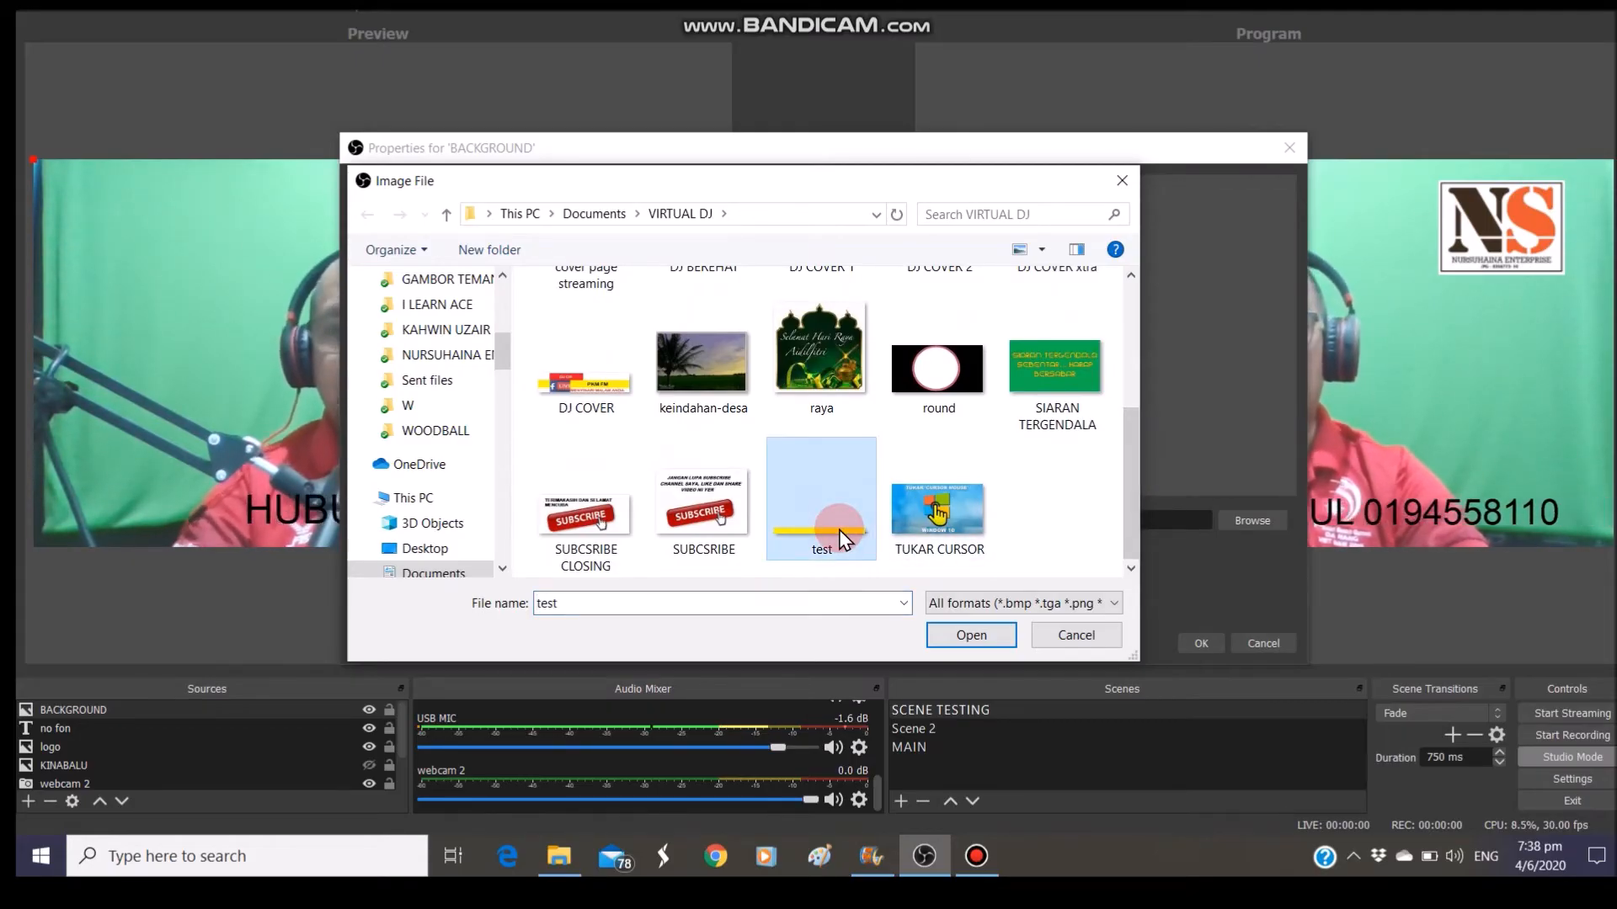
click(969, 638)
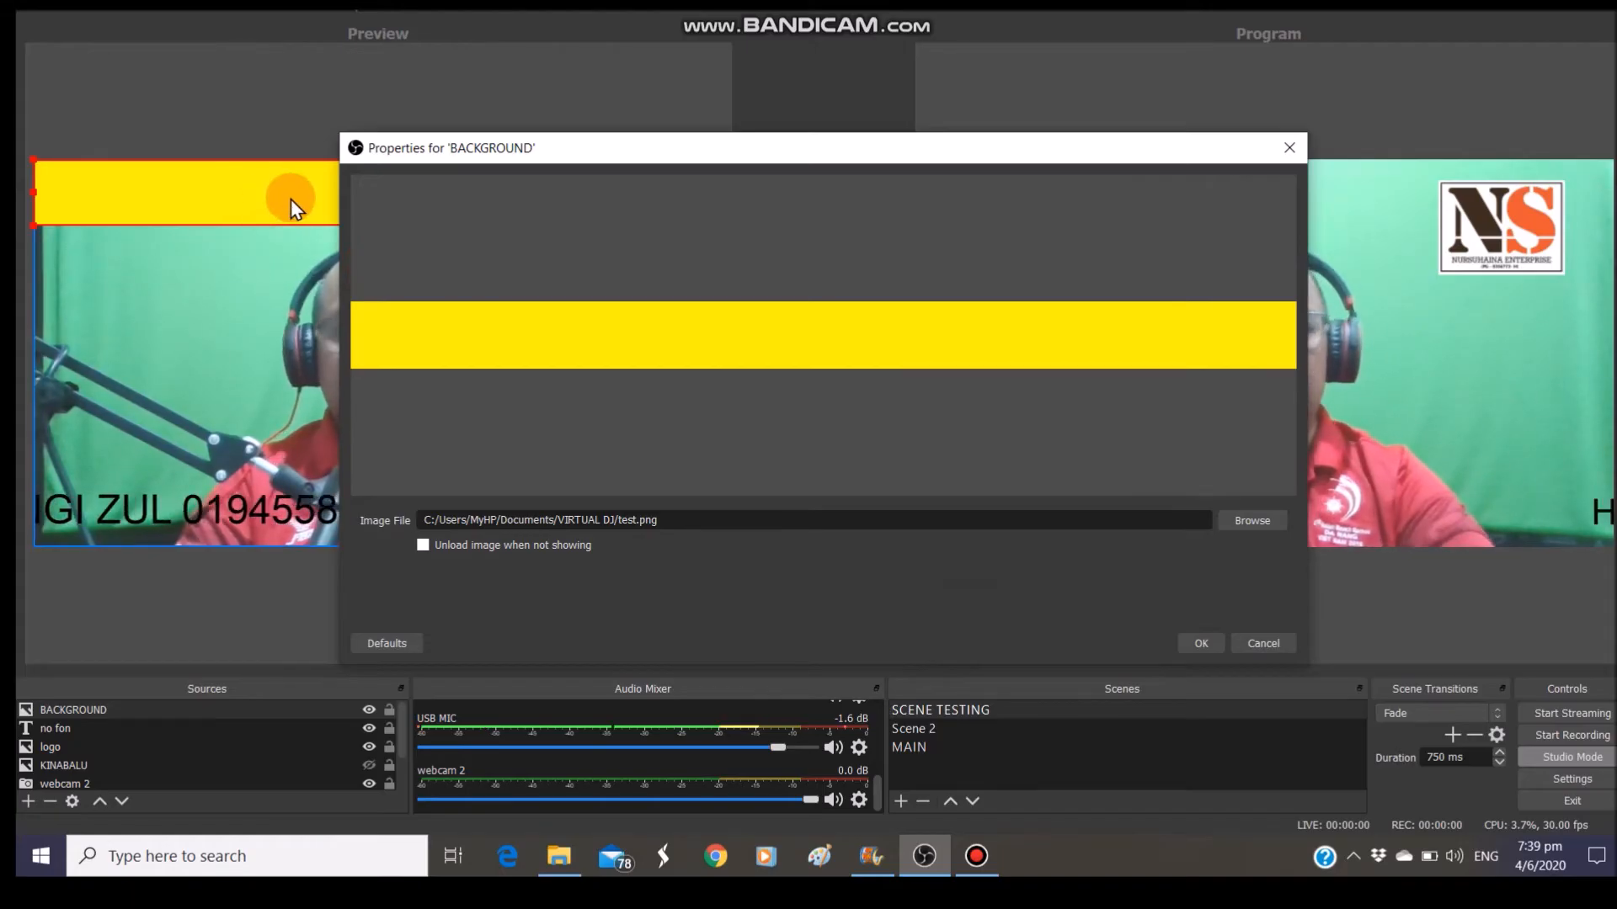
click(1196, 645)
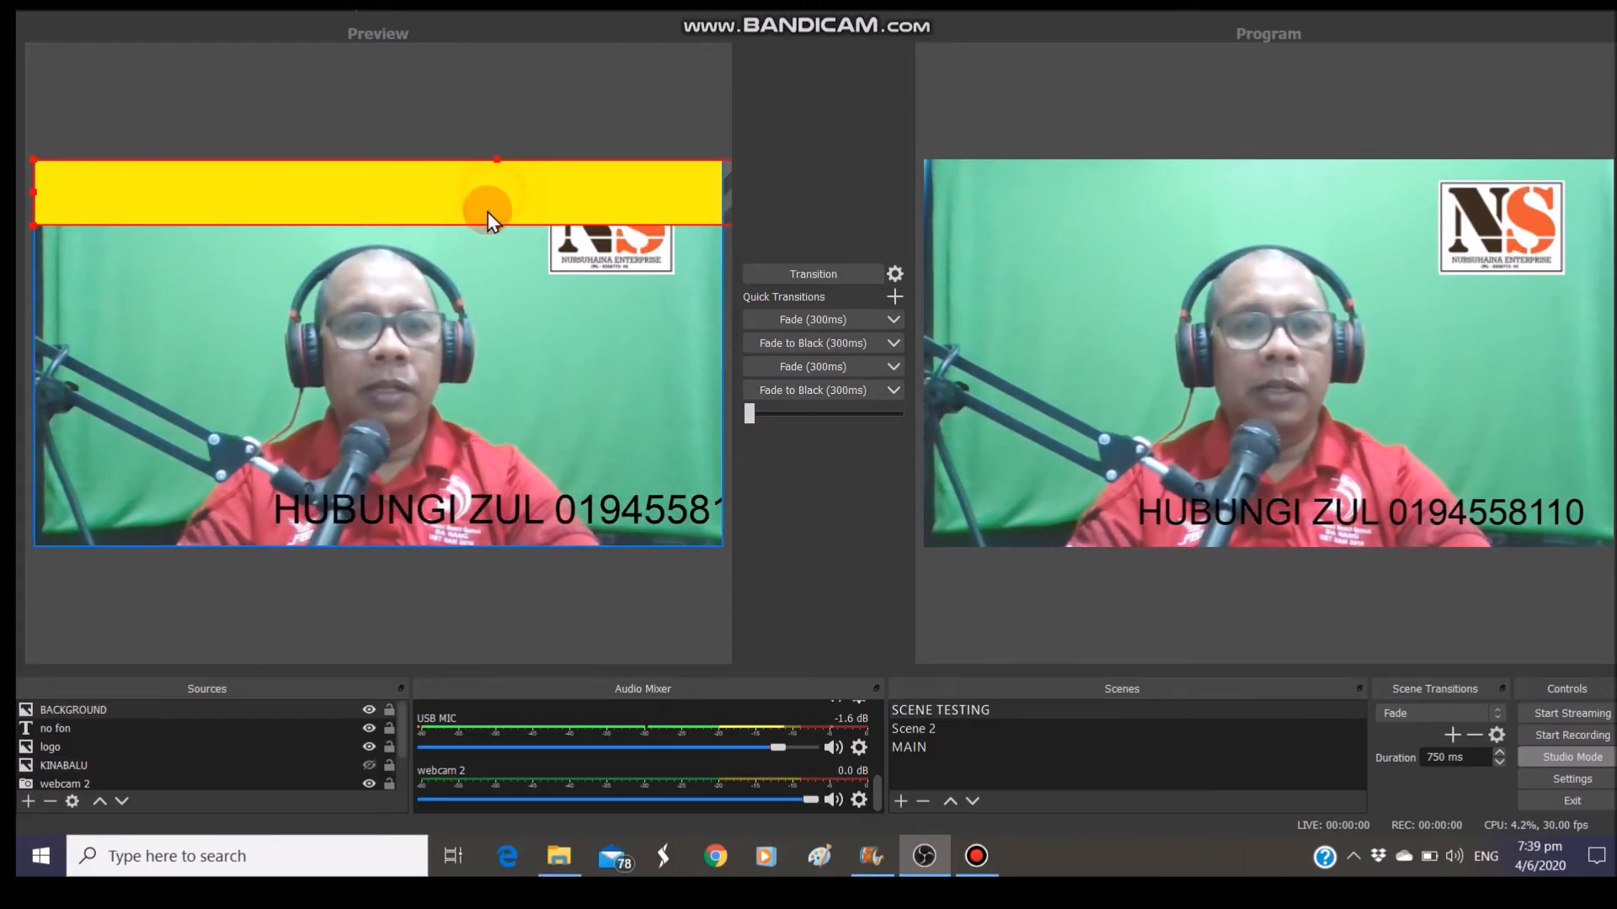
Stretch the yellow bar along the bottom edge of the frame to the left edge and transition it live
drag(497, 230, 492, 518)
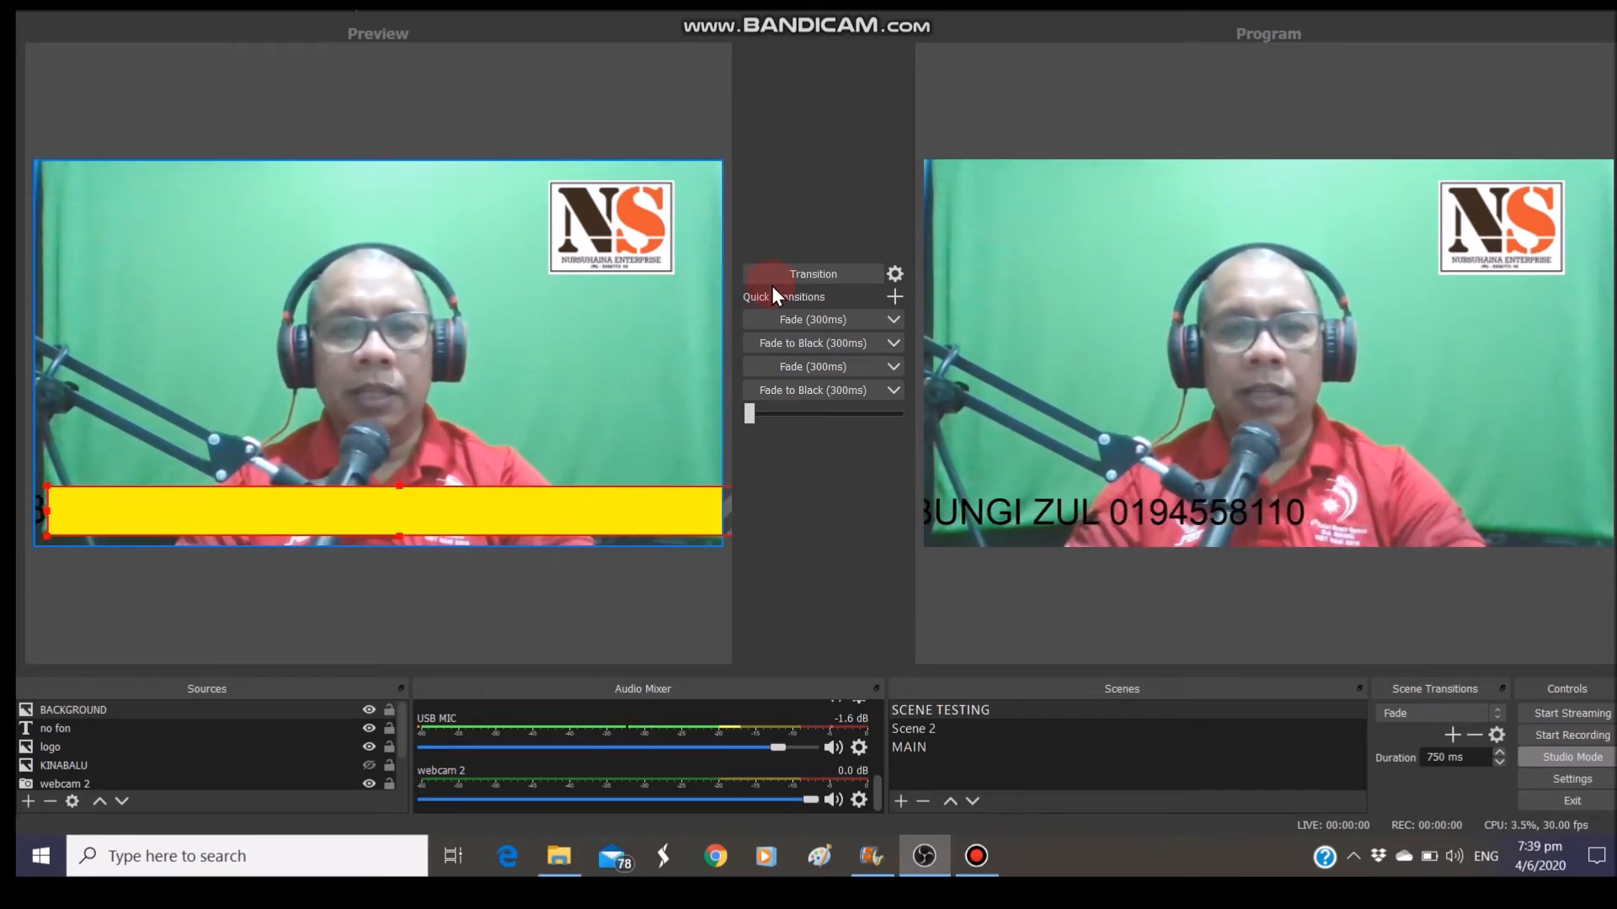
click(795, 271)
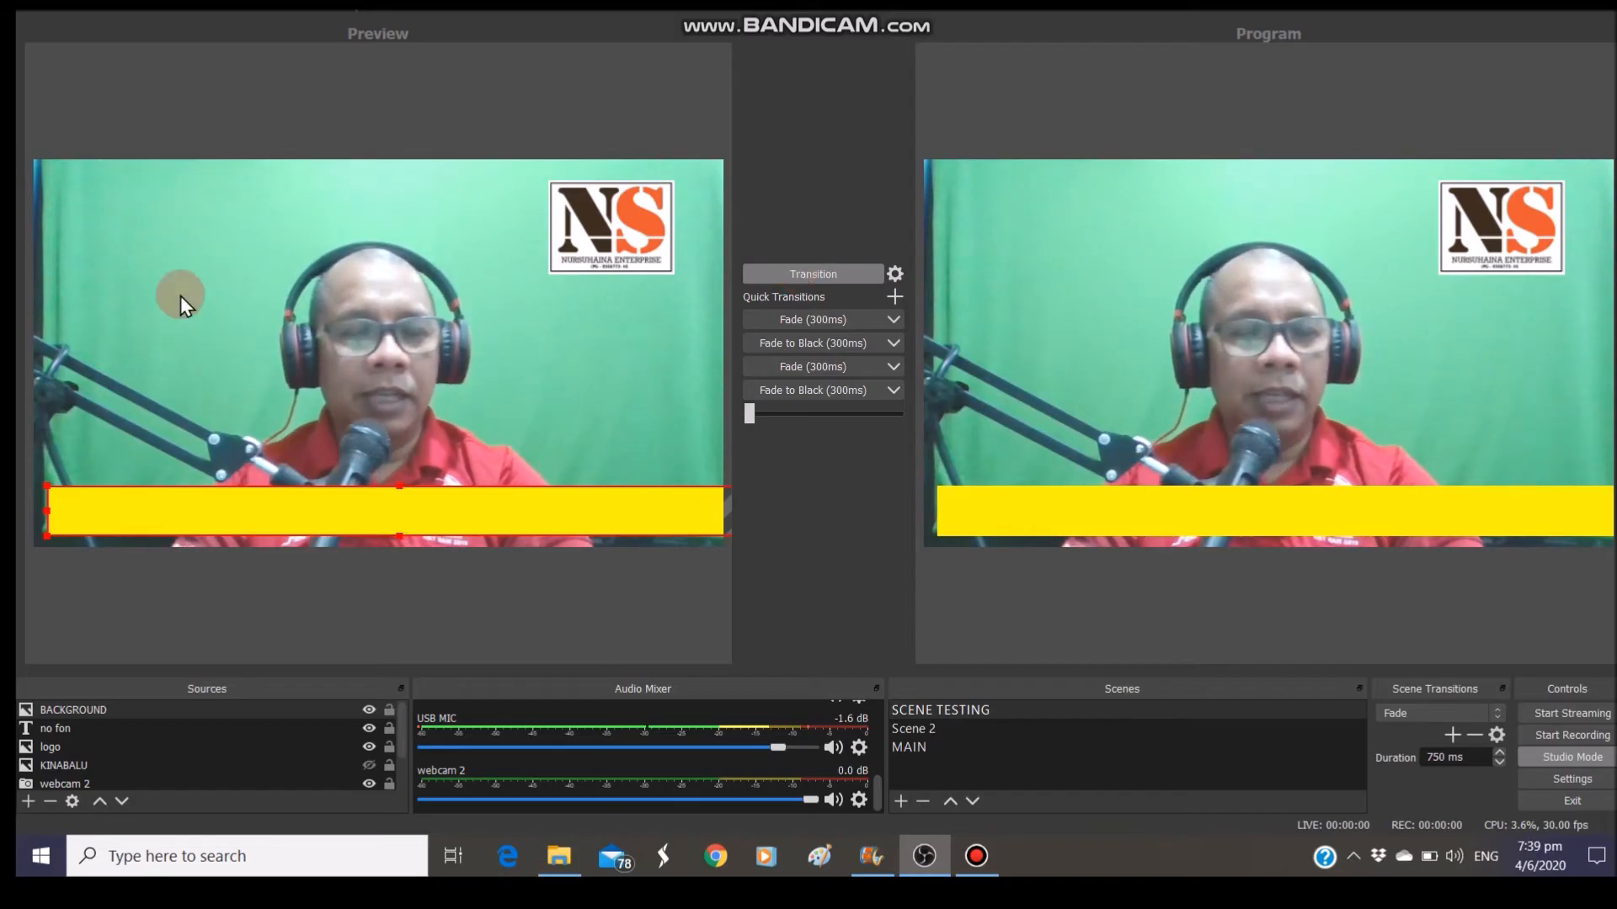
drag(48, 509, 44, 507)
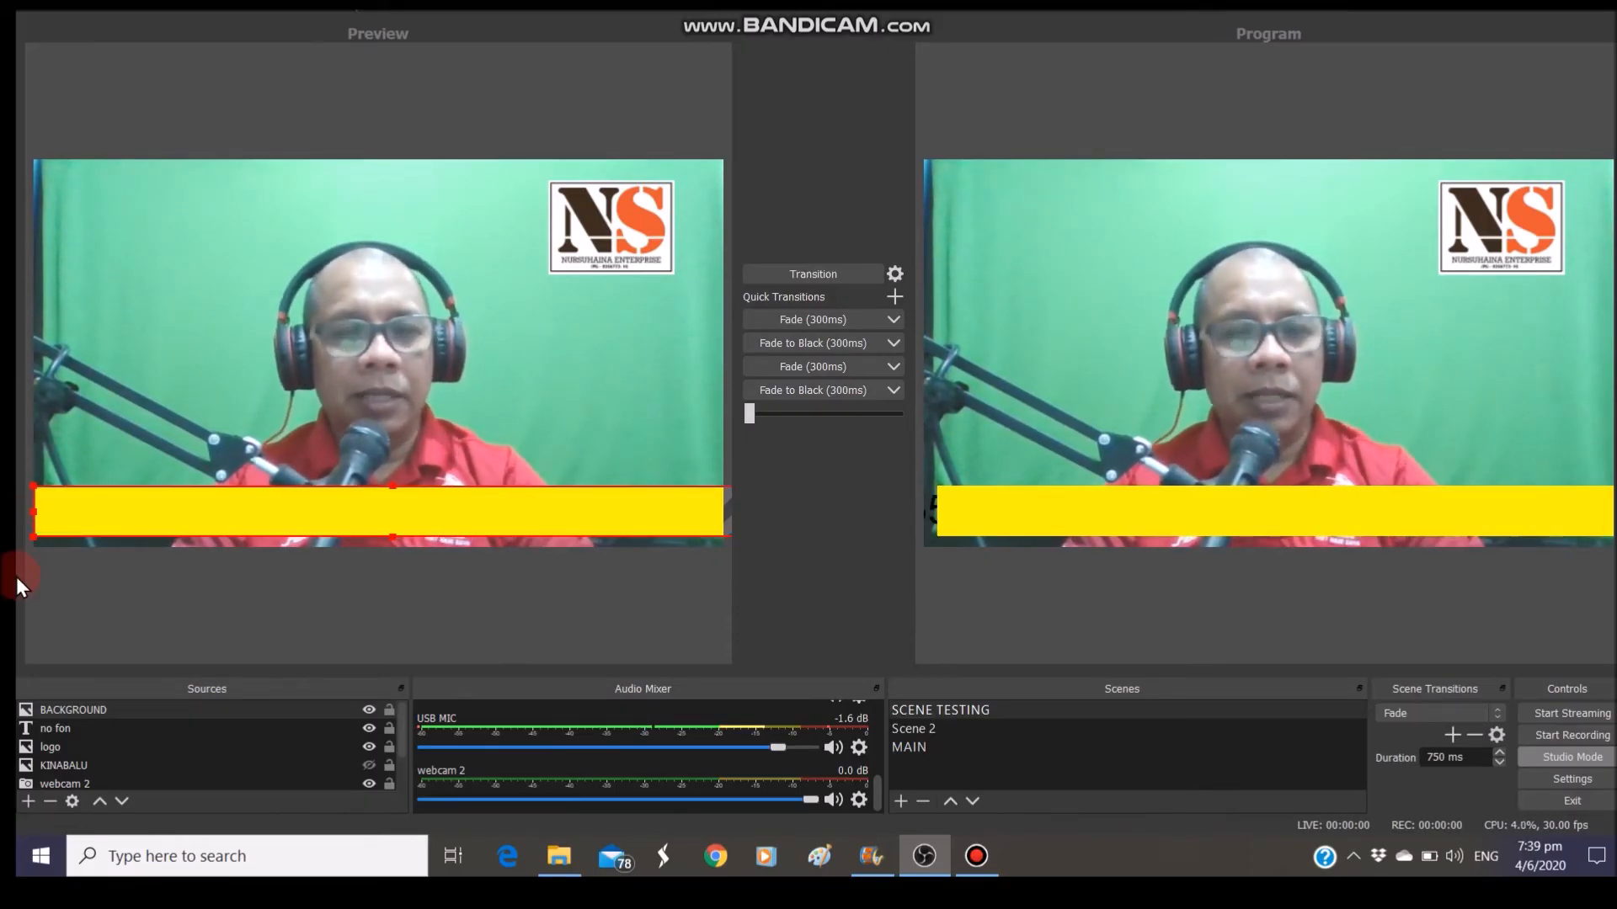
Move 'no fon' above BACKGROUND in the Sources list and transition the scene to Program
click(62, 730)
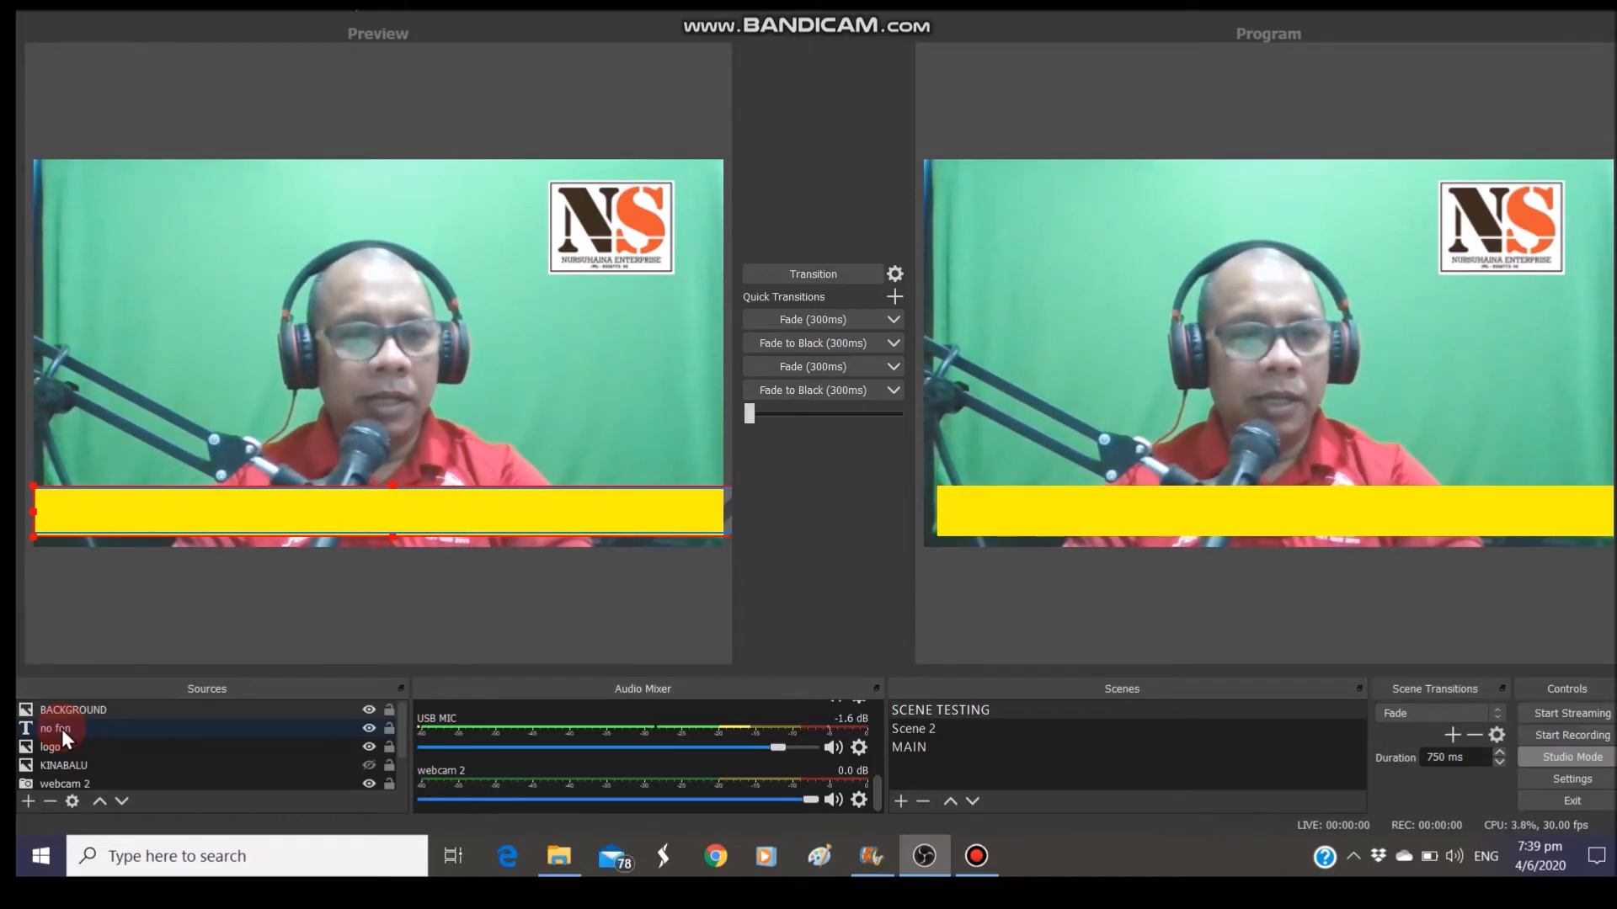
click(63, 729)
drag(62, 730, 74, 702)
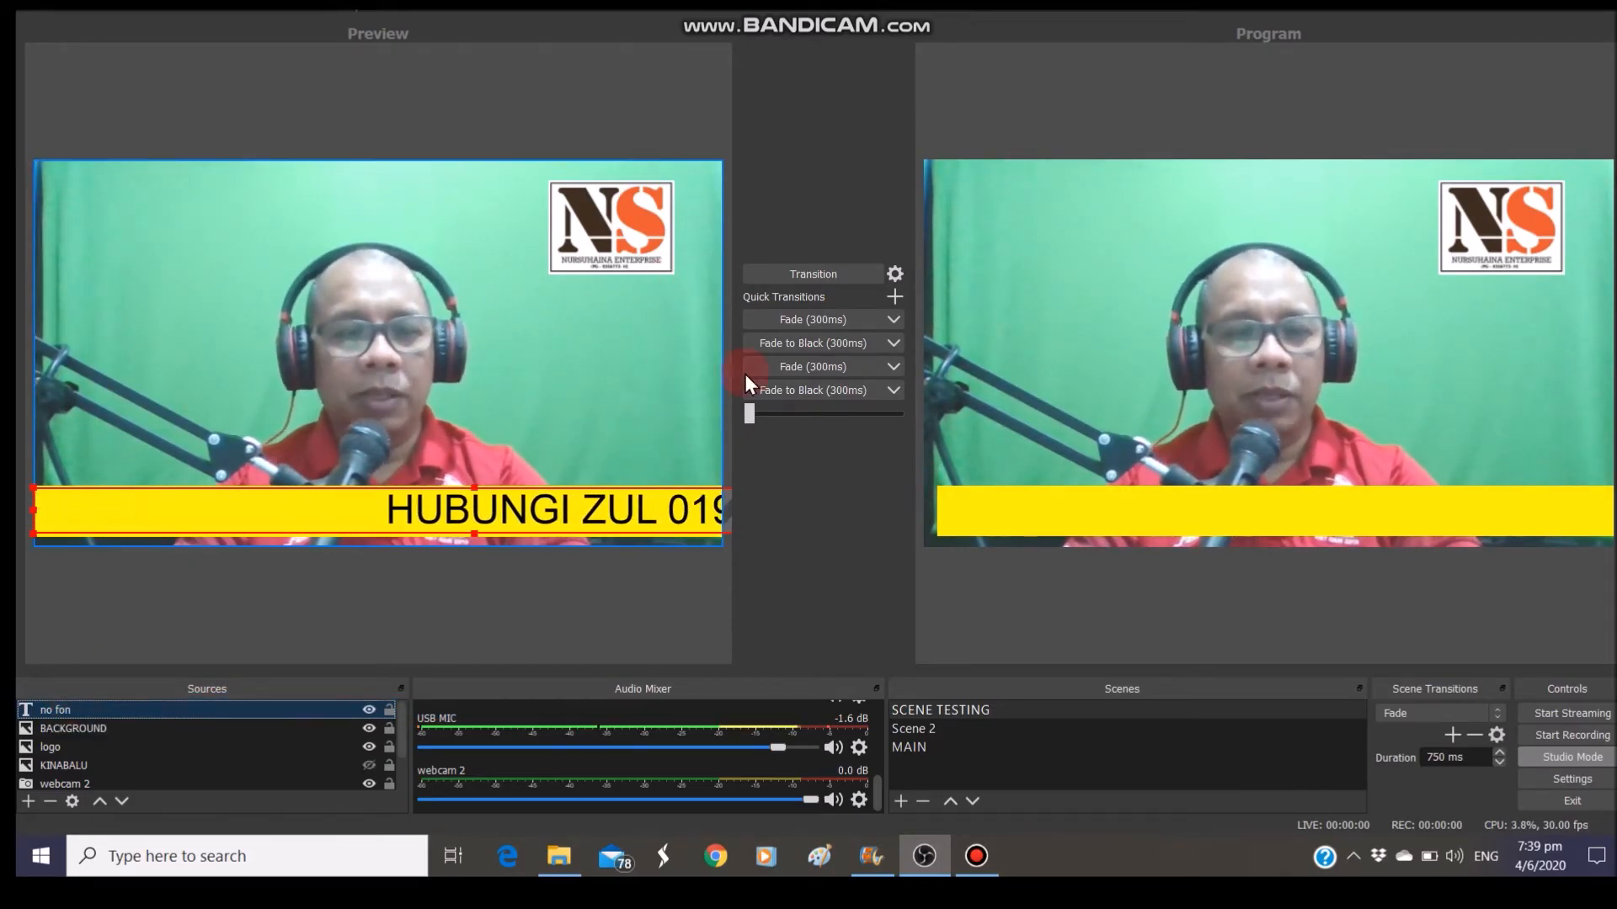
click(825, 275)
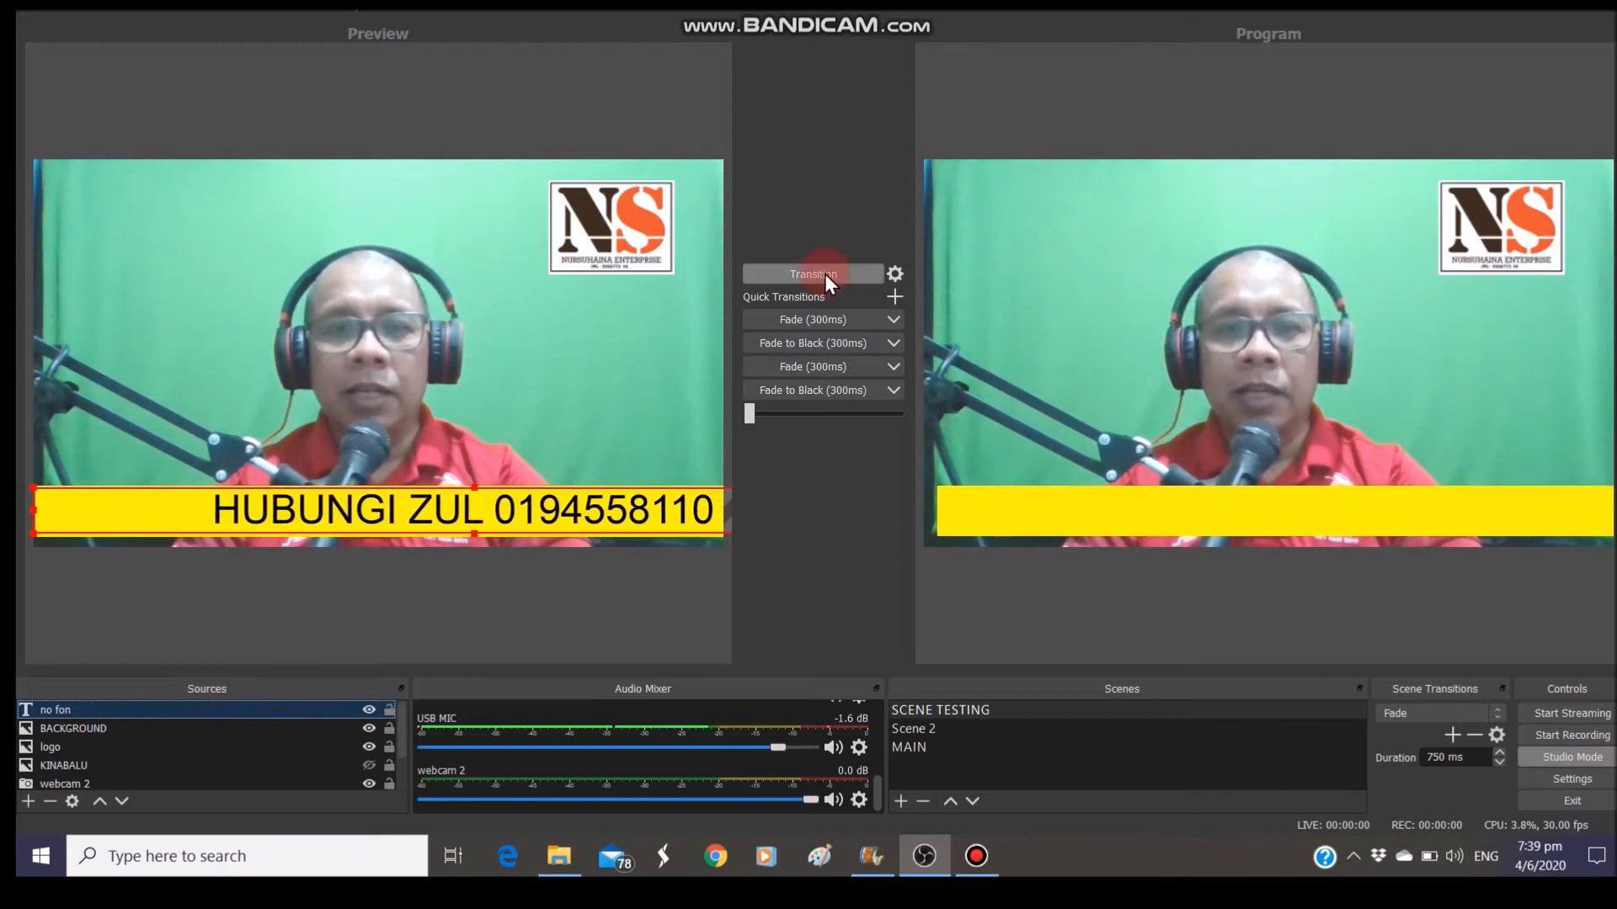
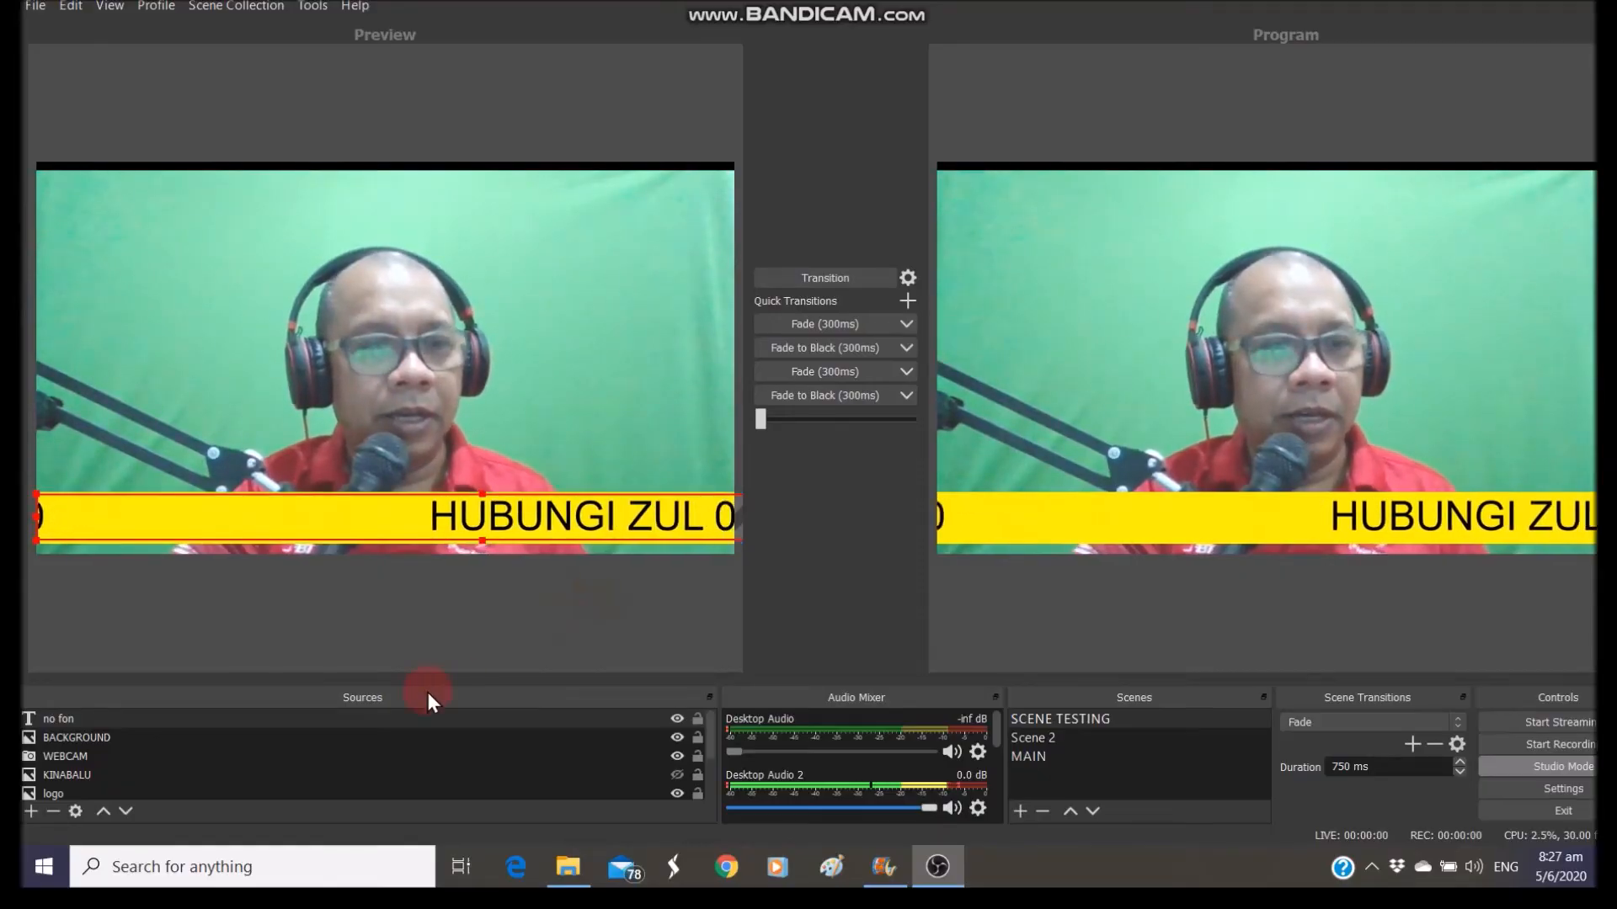
Hide the BACKGROUND yellow bar, transition it to Program, and select the 'no fon' source
click(213, 736)
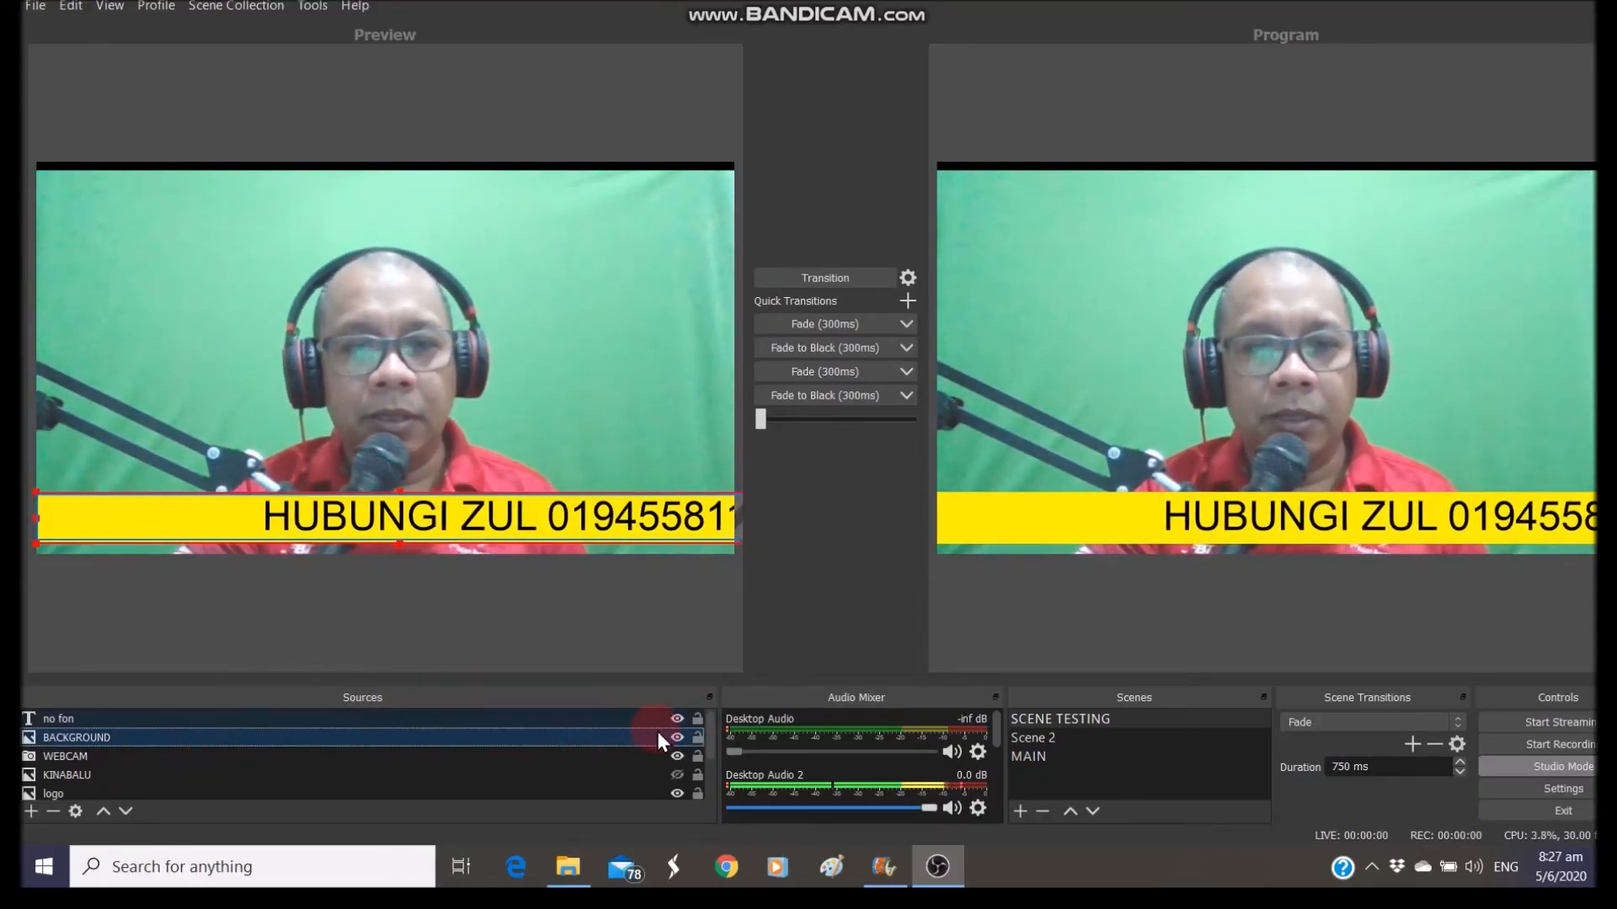
click(677, 737)
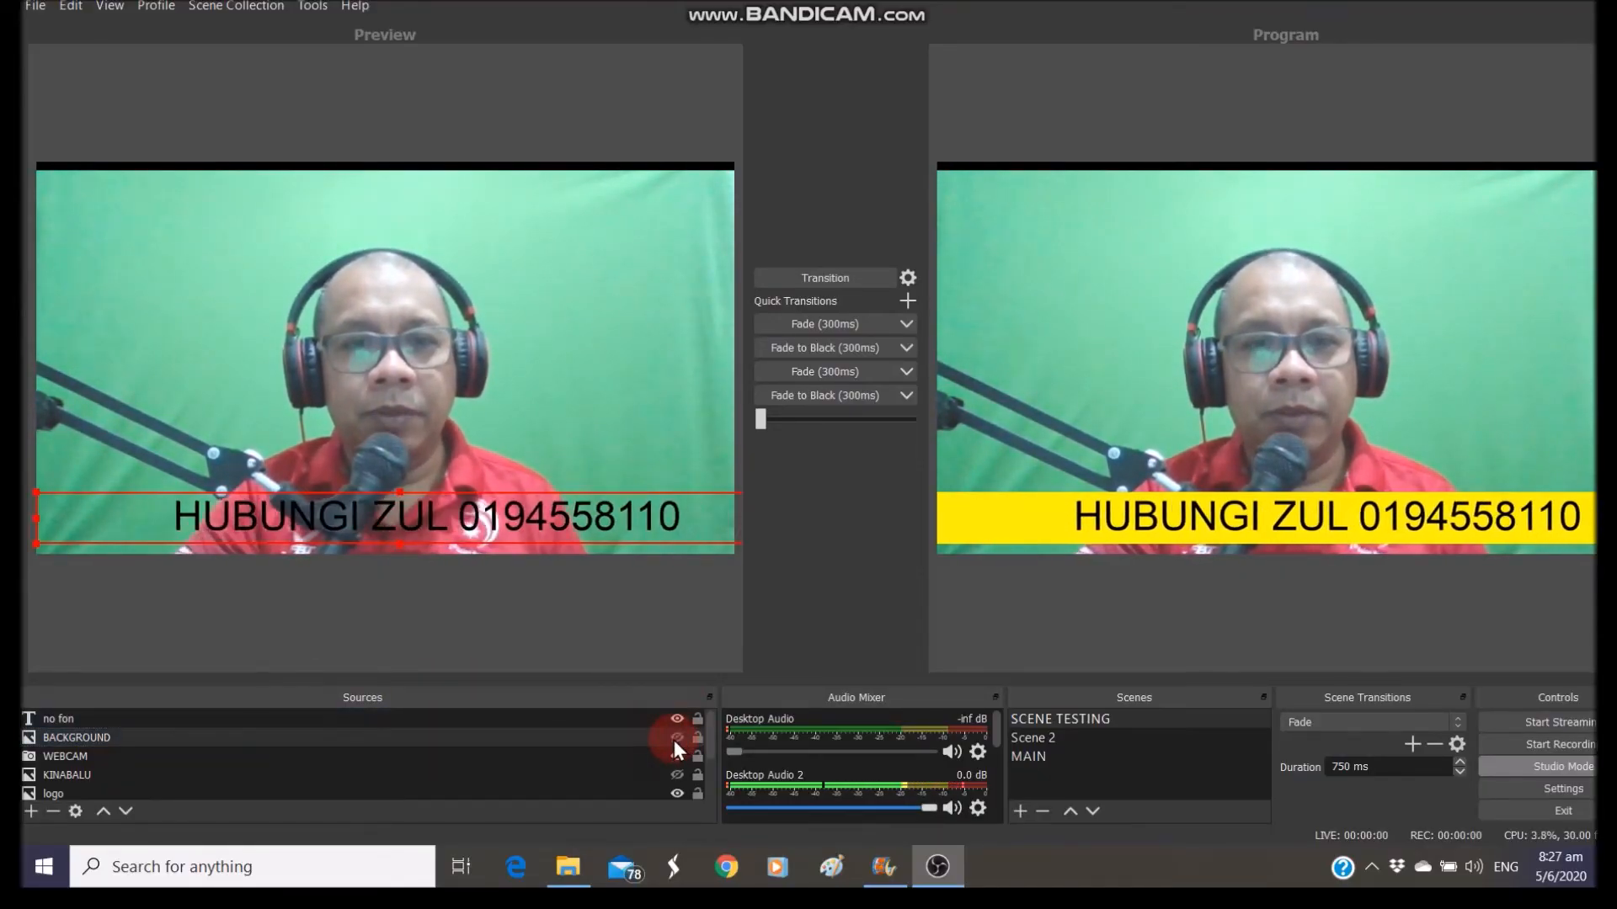
click(832, 284)
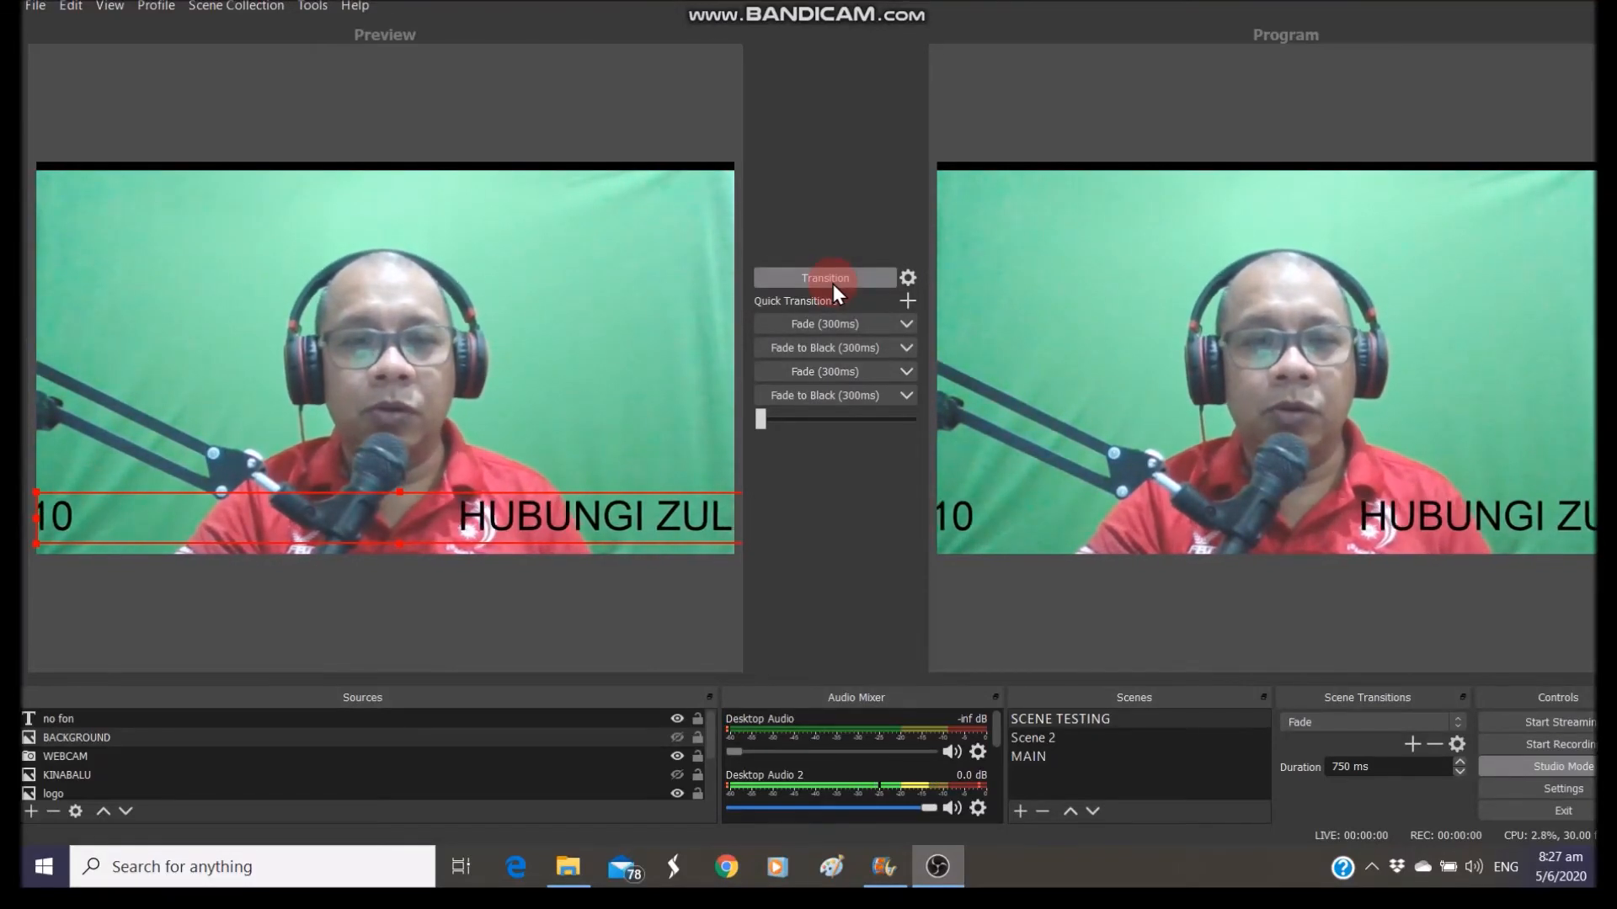
click(118, 718)
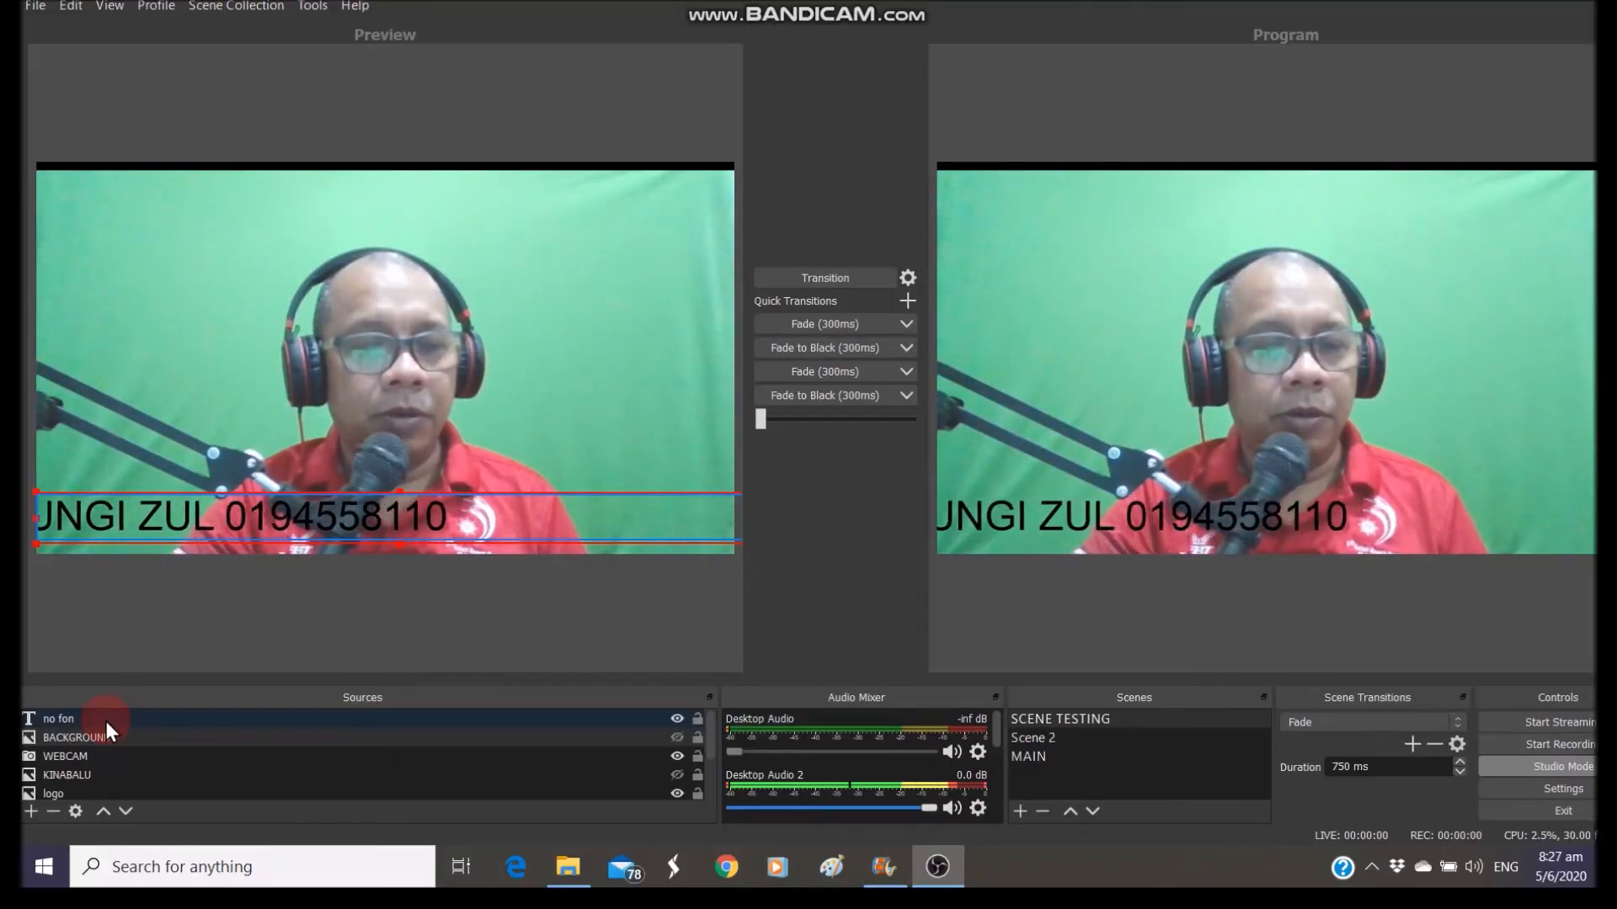
Set the 'no fon' text source's Background Color to yellow (#ffff00) in its properties
right_click(106, 719)
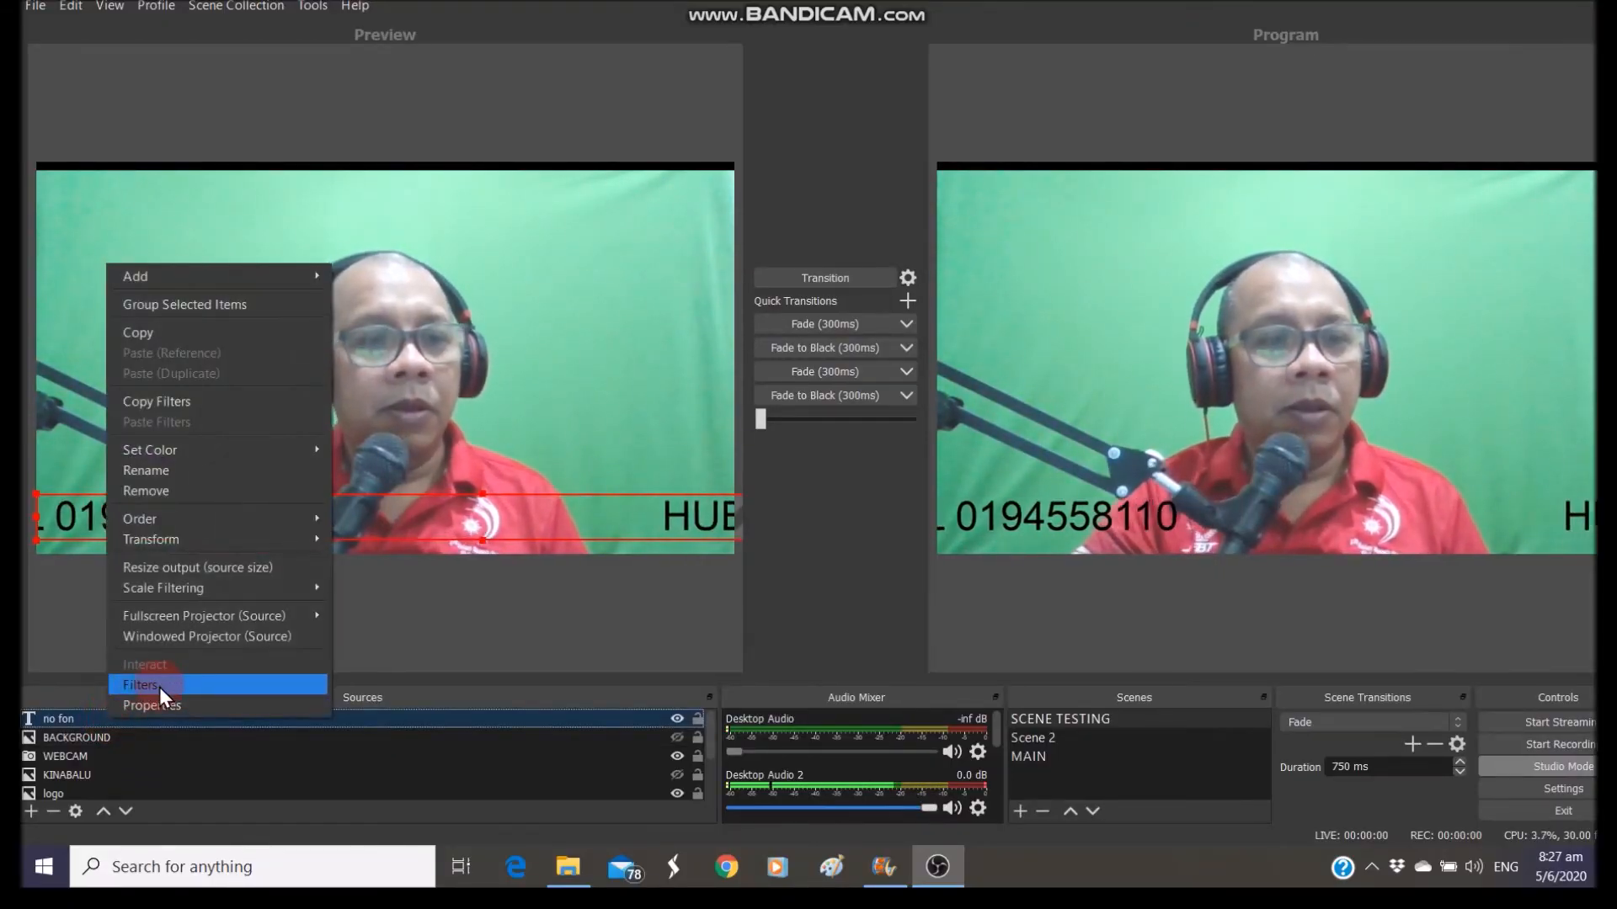
click(93, 725)
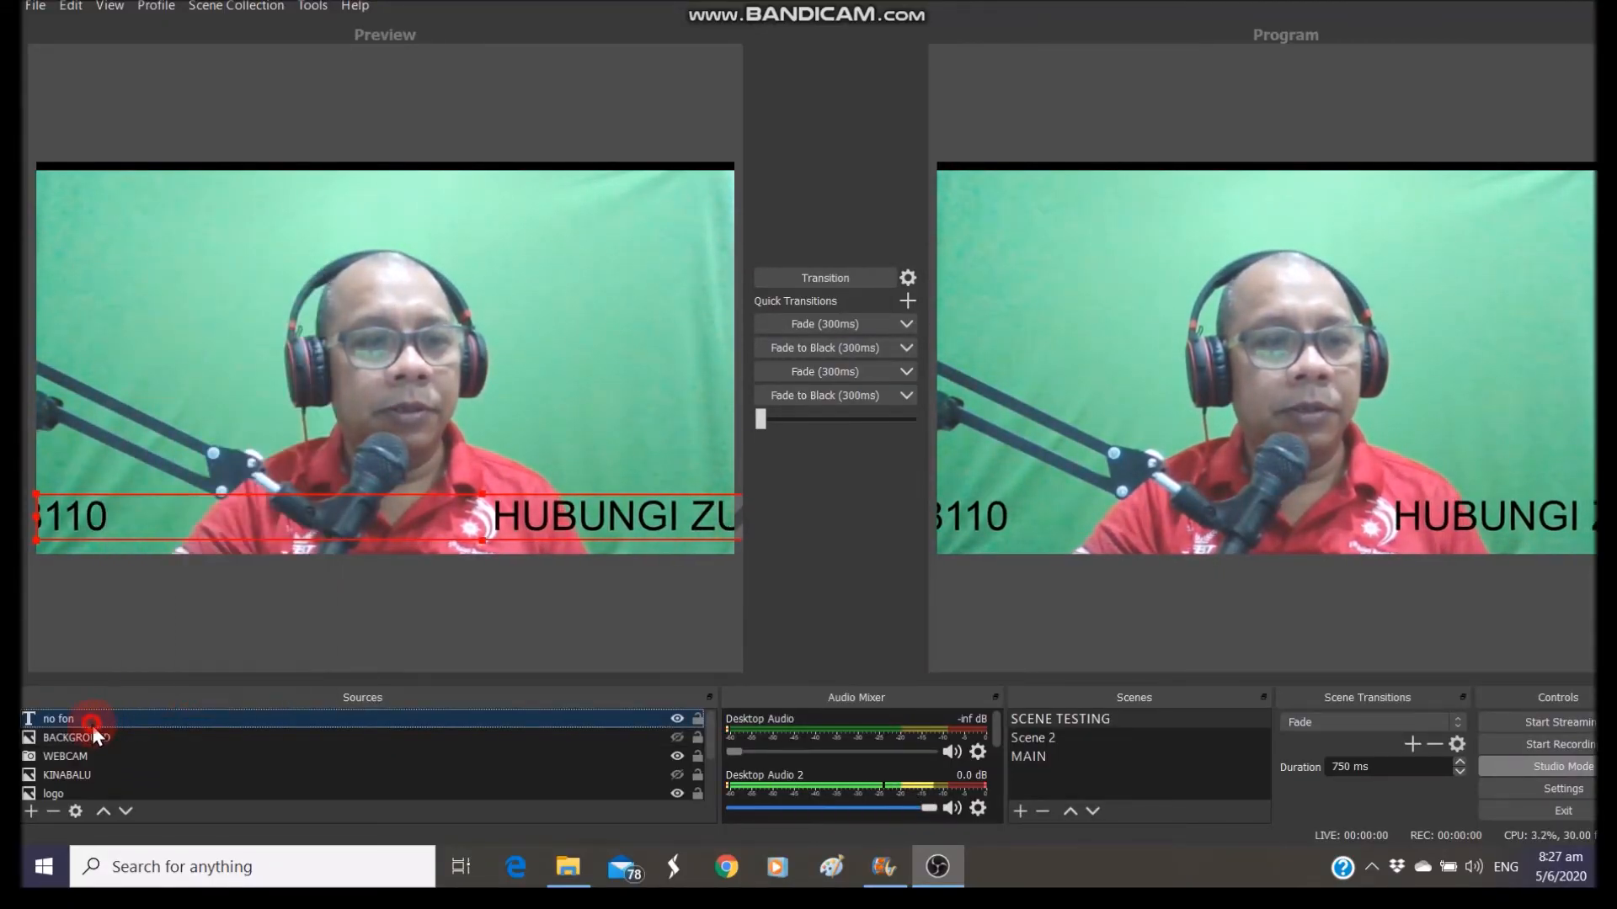
double_click(92, 725)
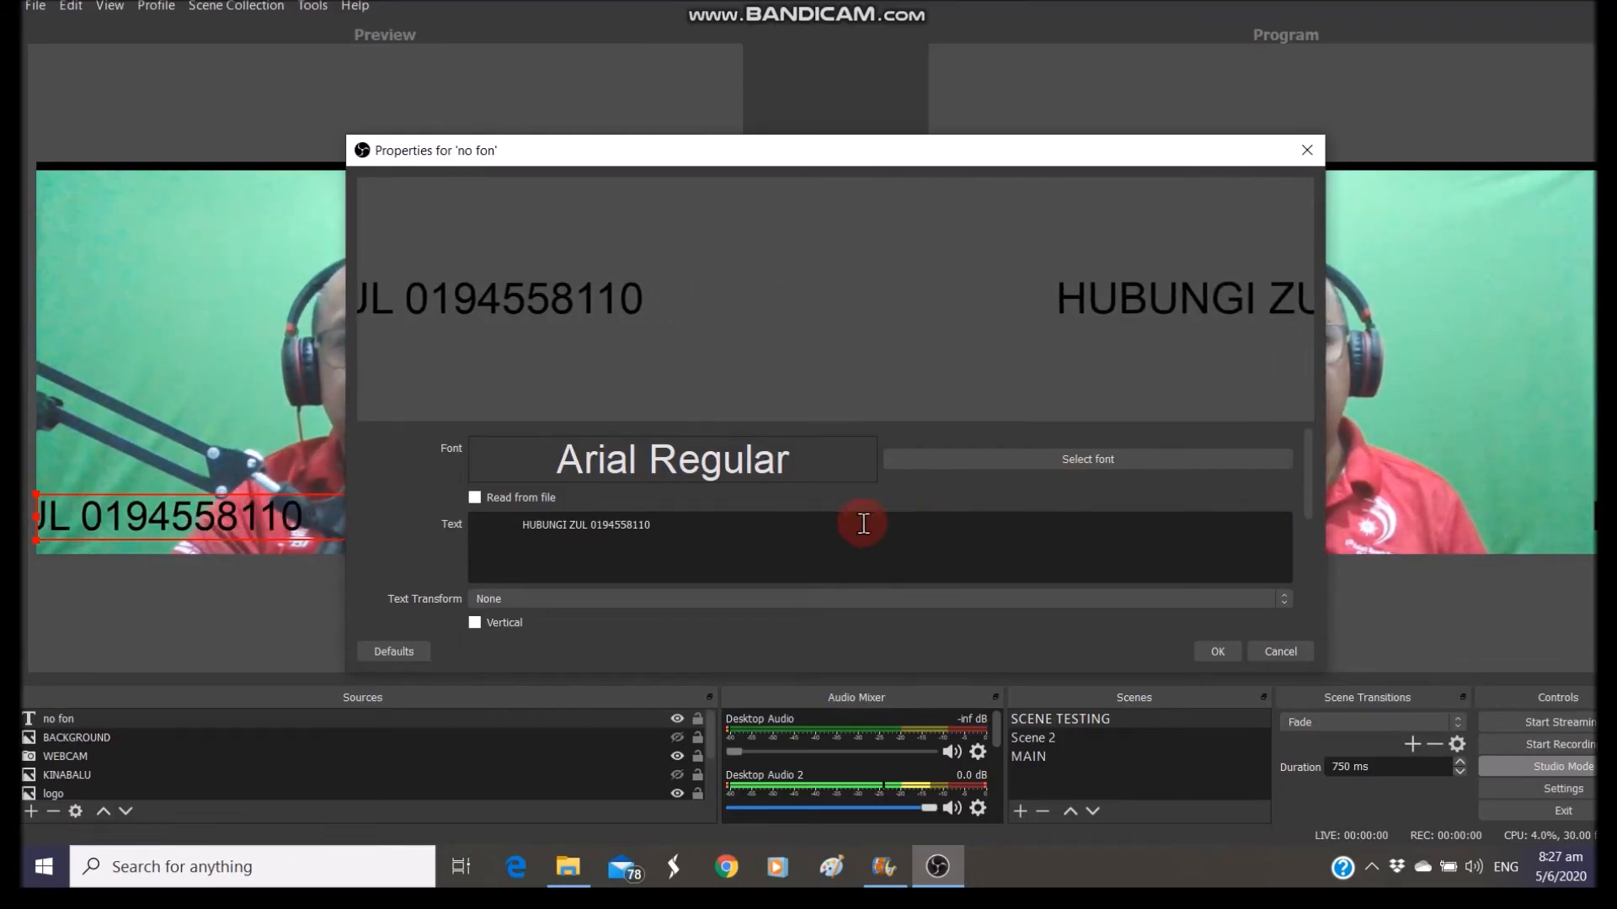
drag(1311, 452, 1245, 523)
click(480, 516)
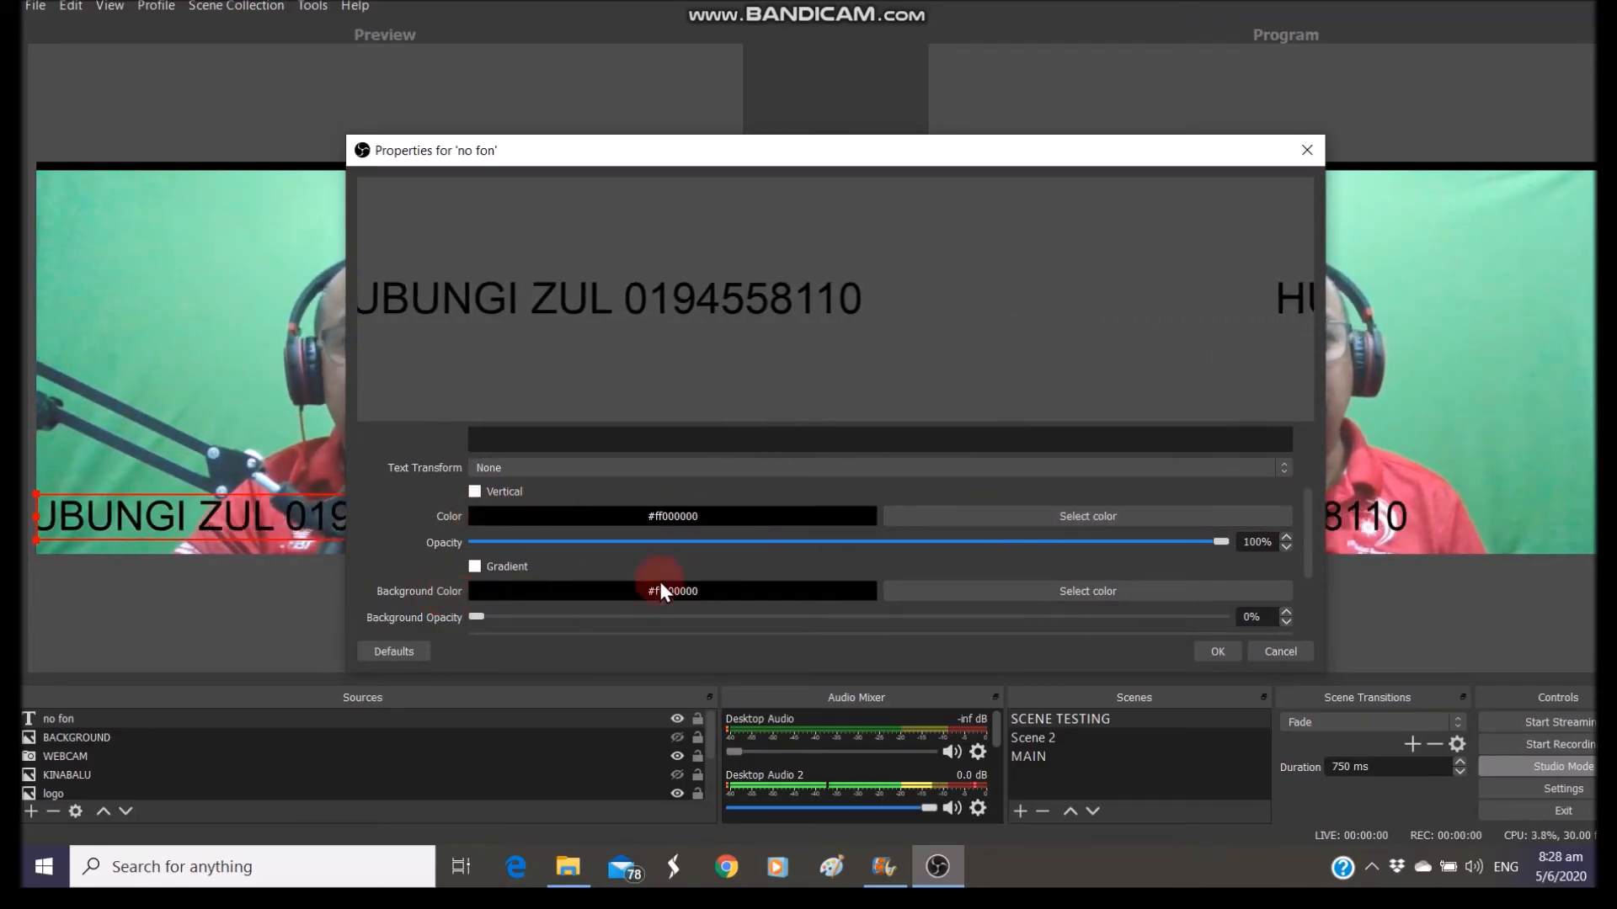
click(1041, 588)
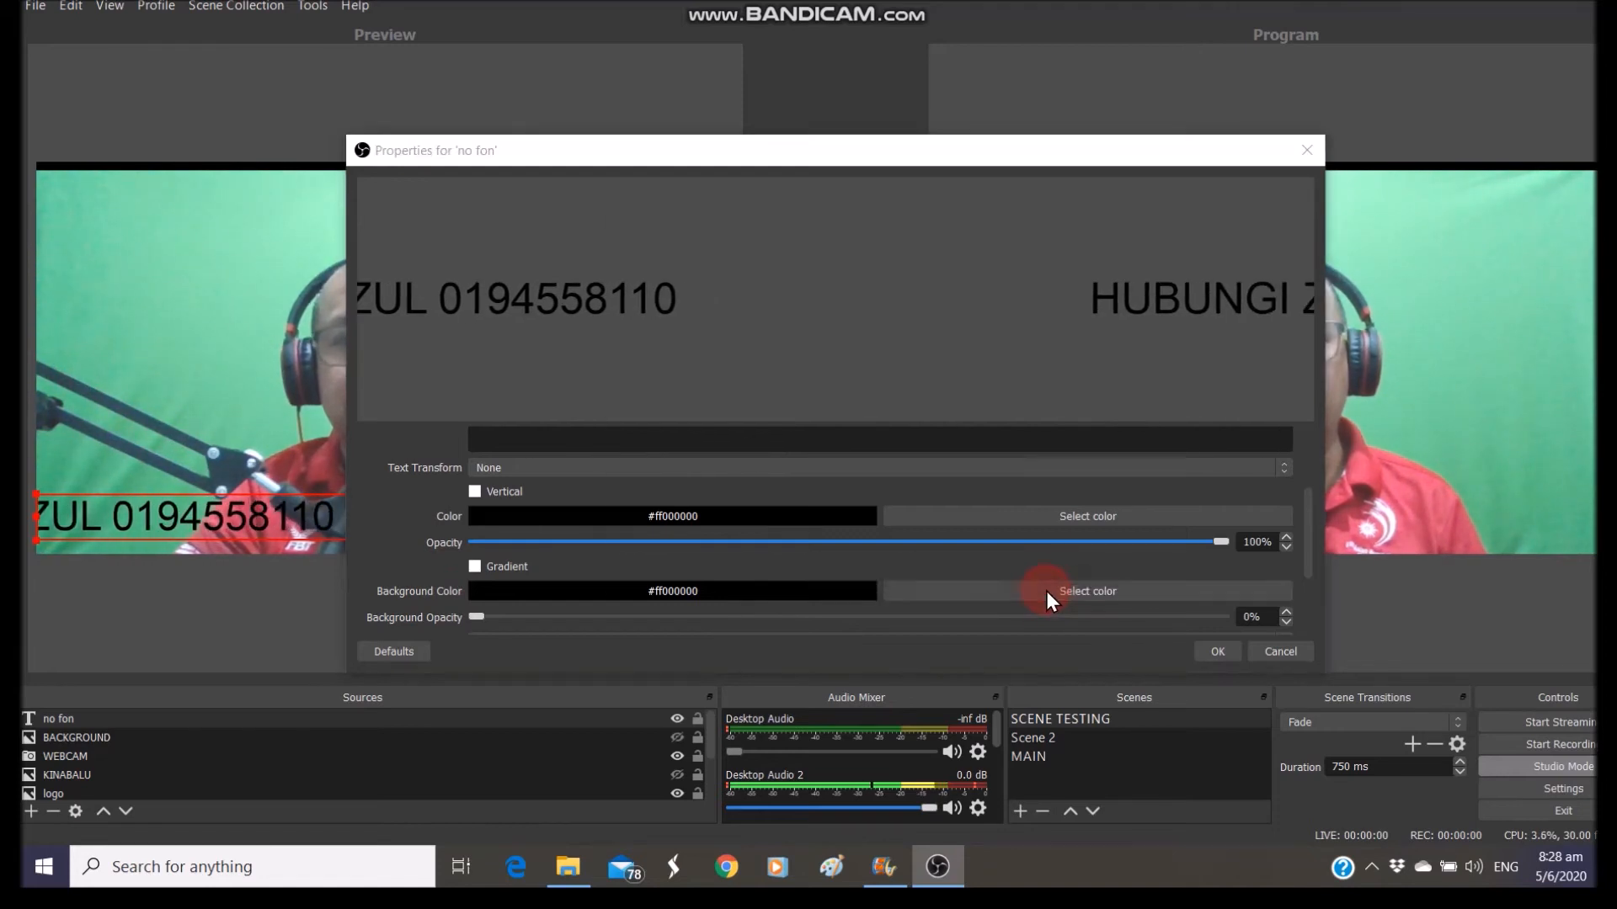
click(1046, 591)
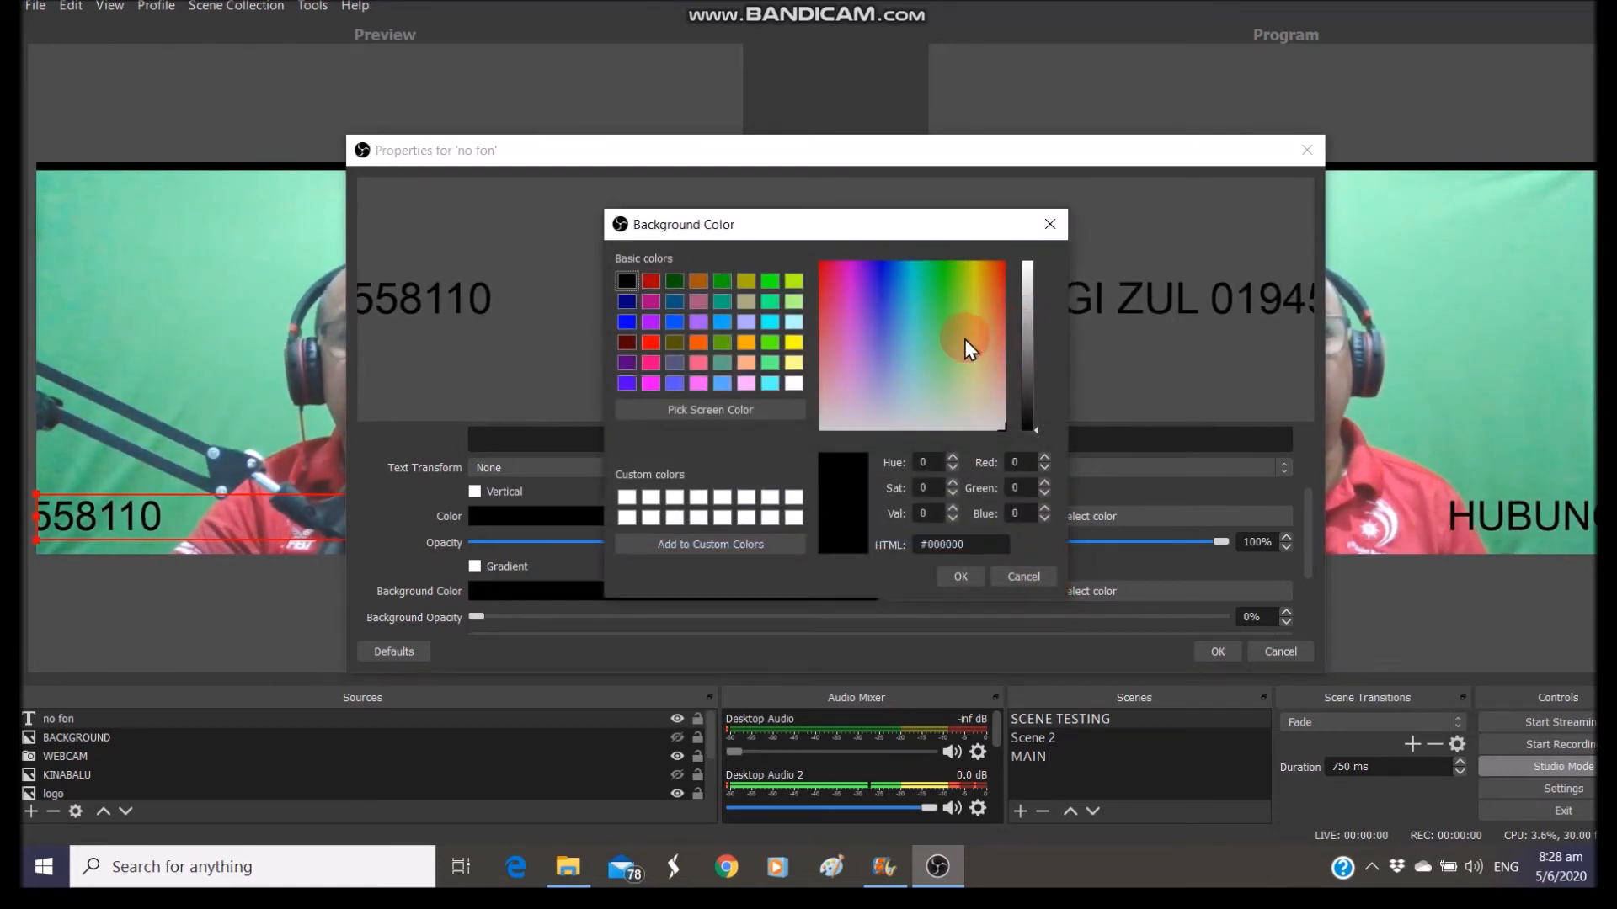
click(794, 342)
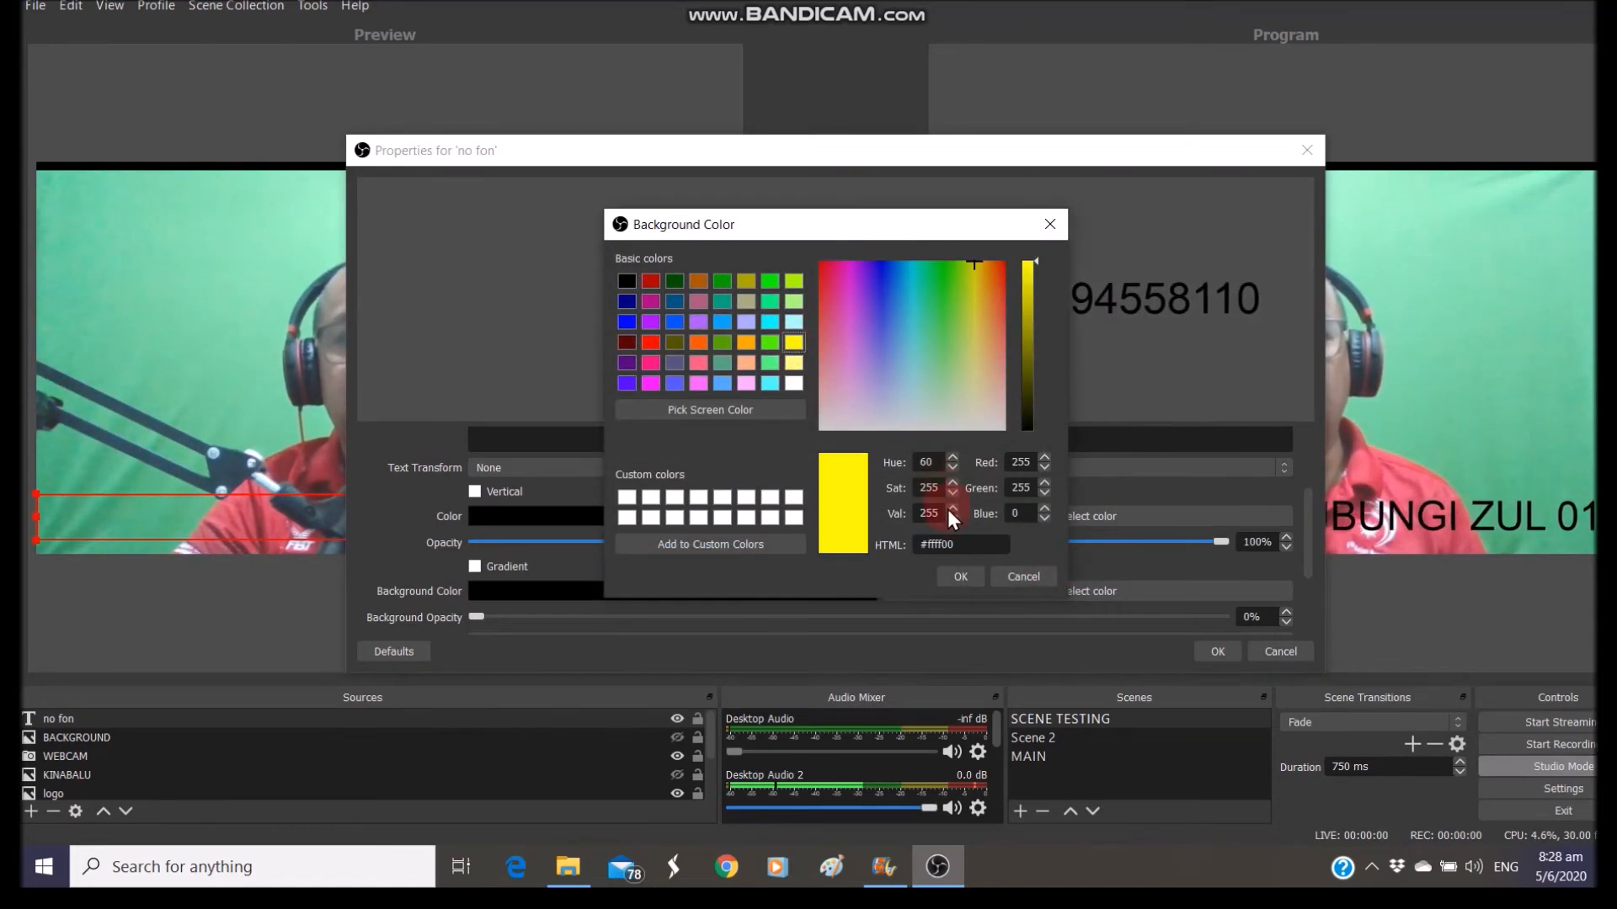
click(959, 577)
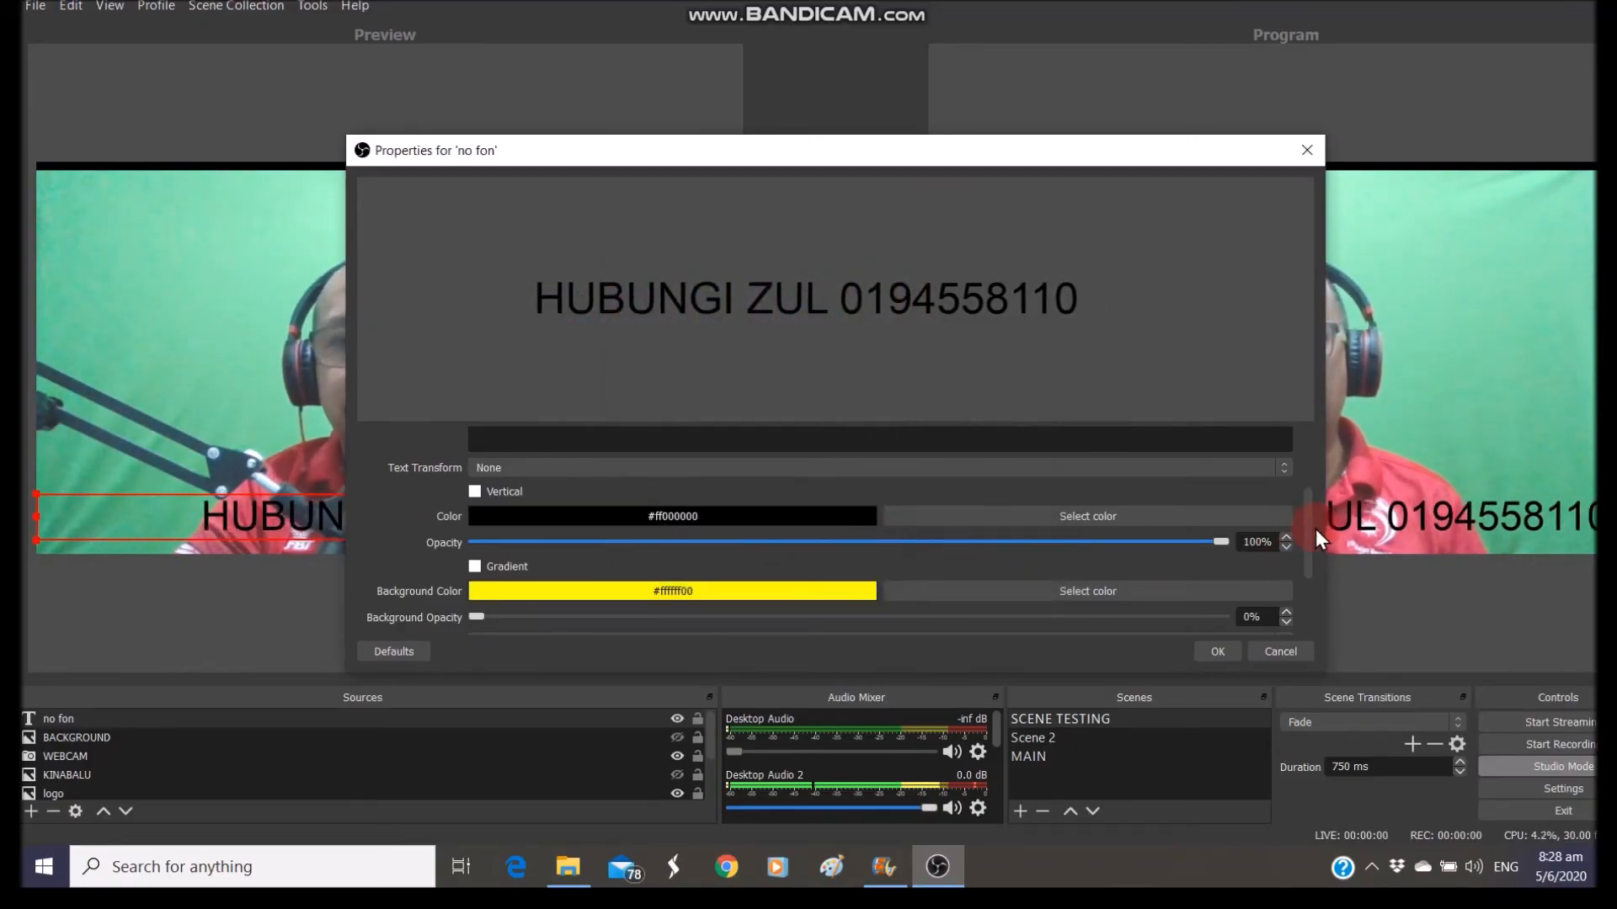
Raise the ticker text's background opacity to 99%
click(1196, 444)
drag(1309, 513, 1302, 544)
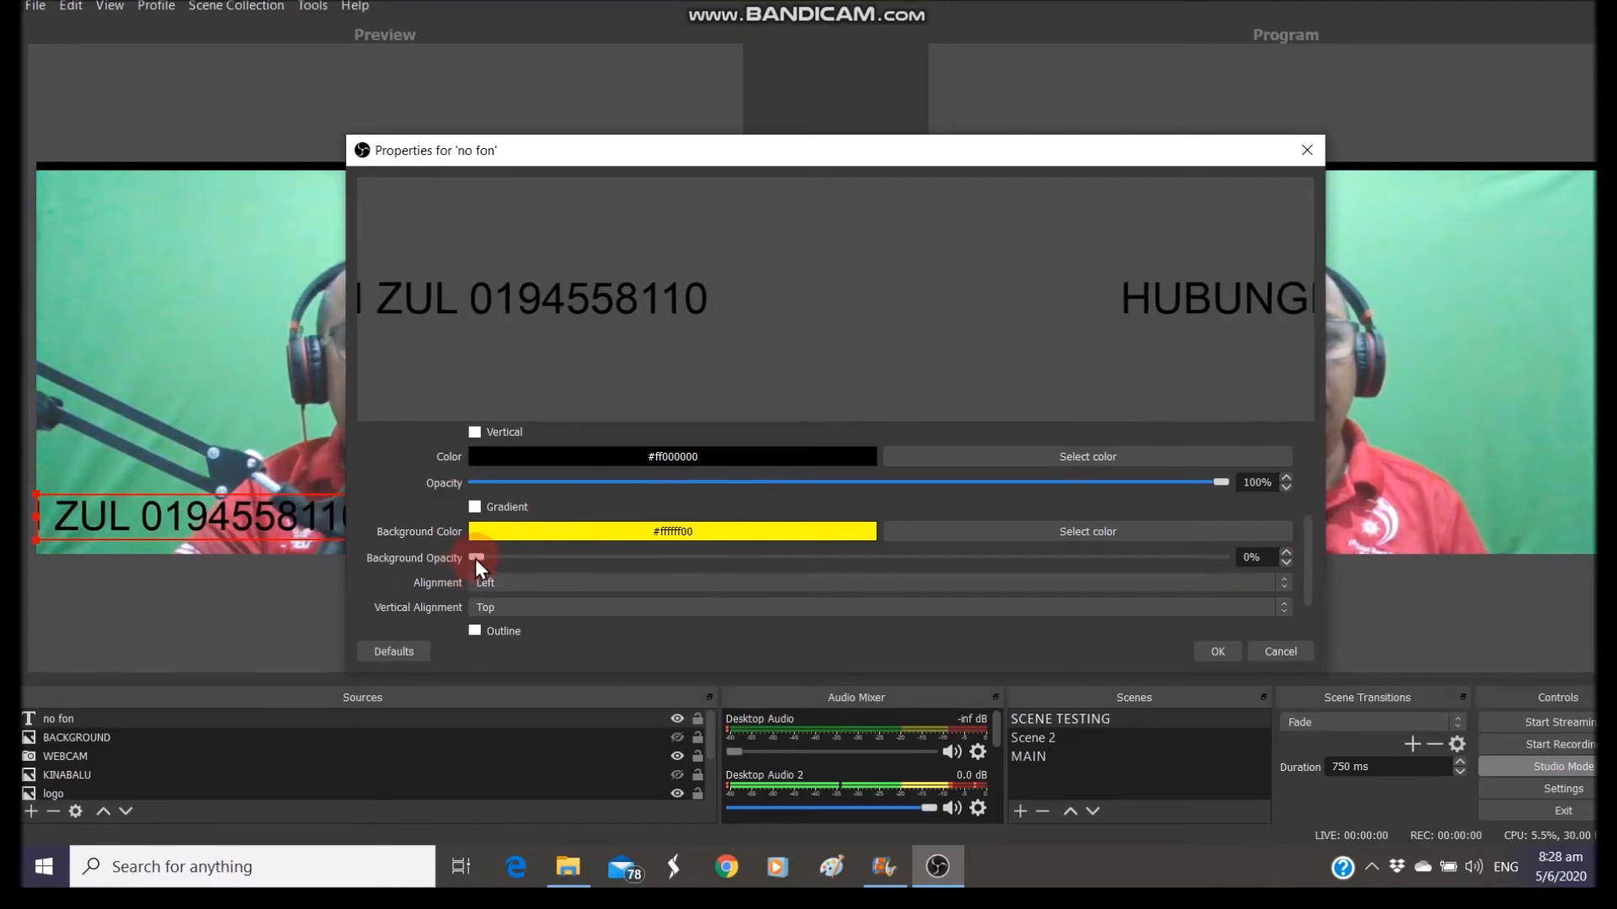
drag(477, 556, 1197, 567)
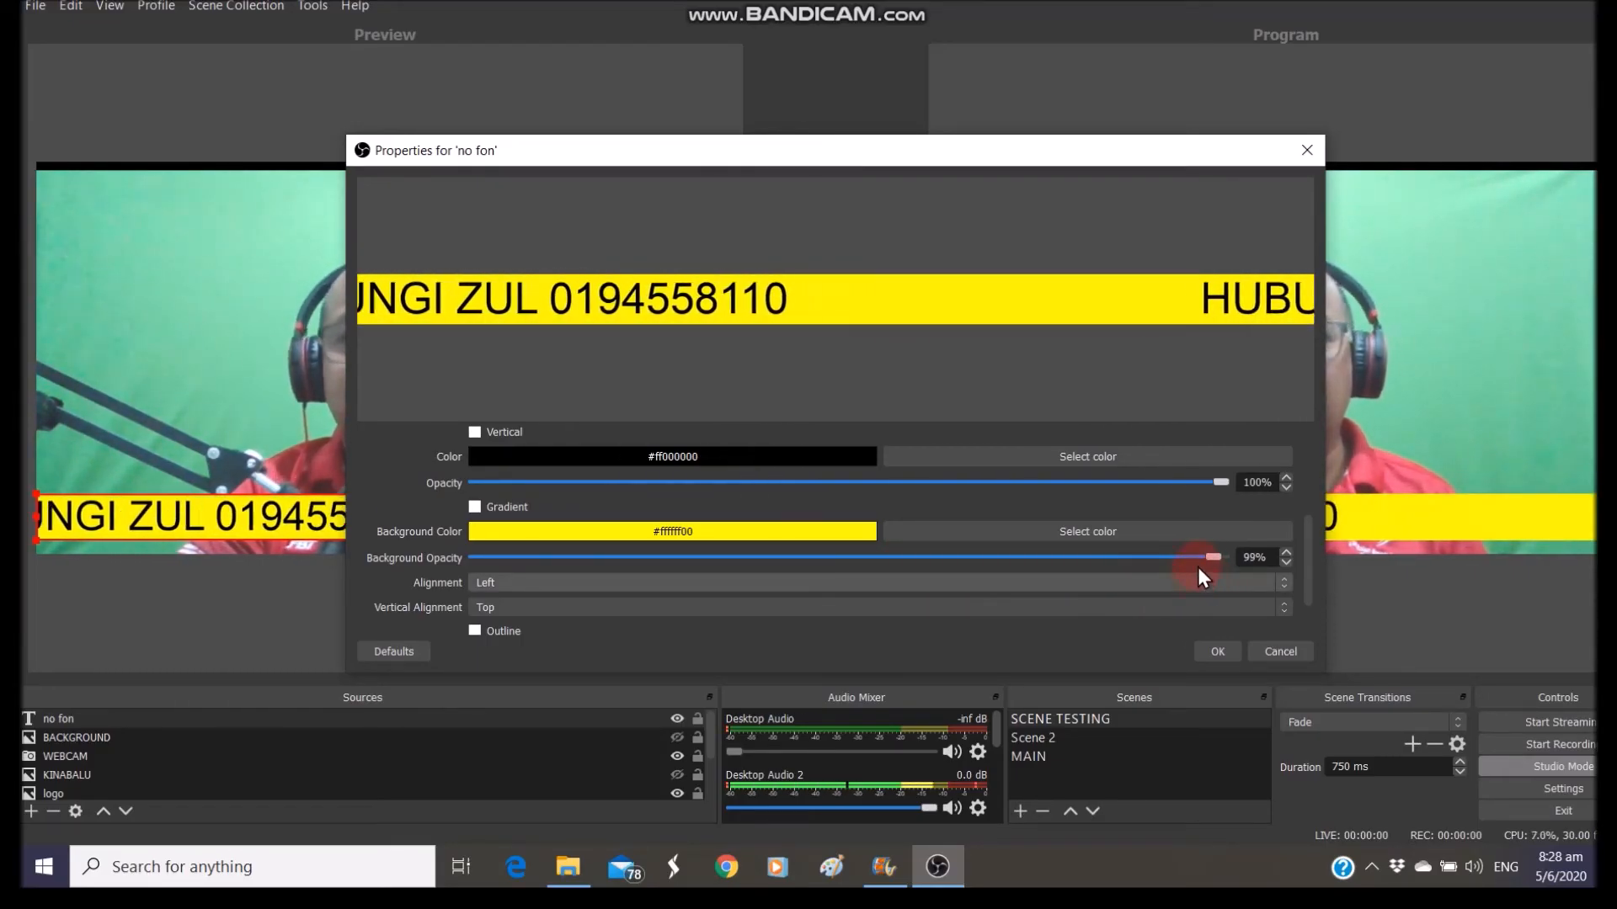
Try white as the ticker background colour, then set it back to yellow
click(1064, 533)
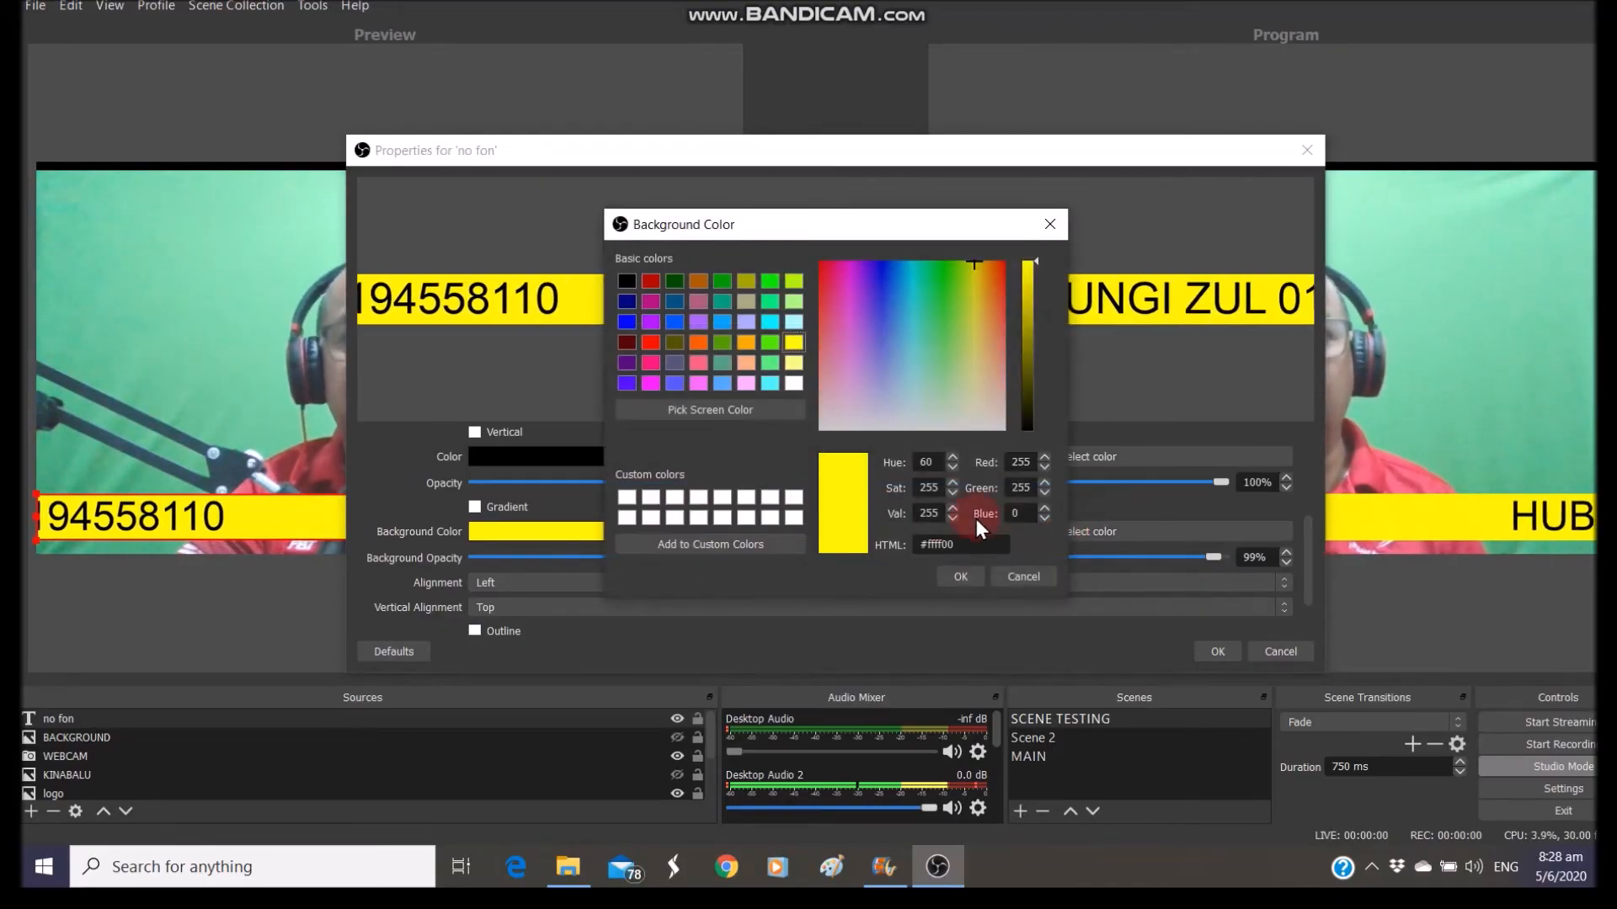
click(797, 384)
click(961, 576)
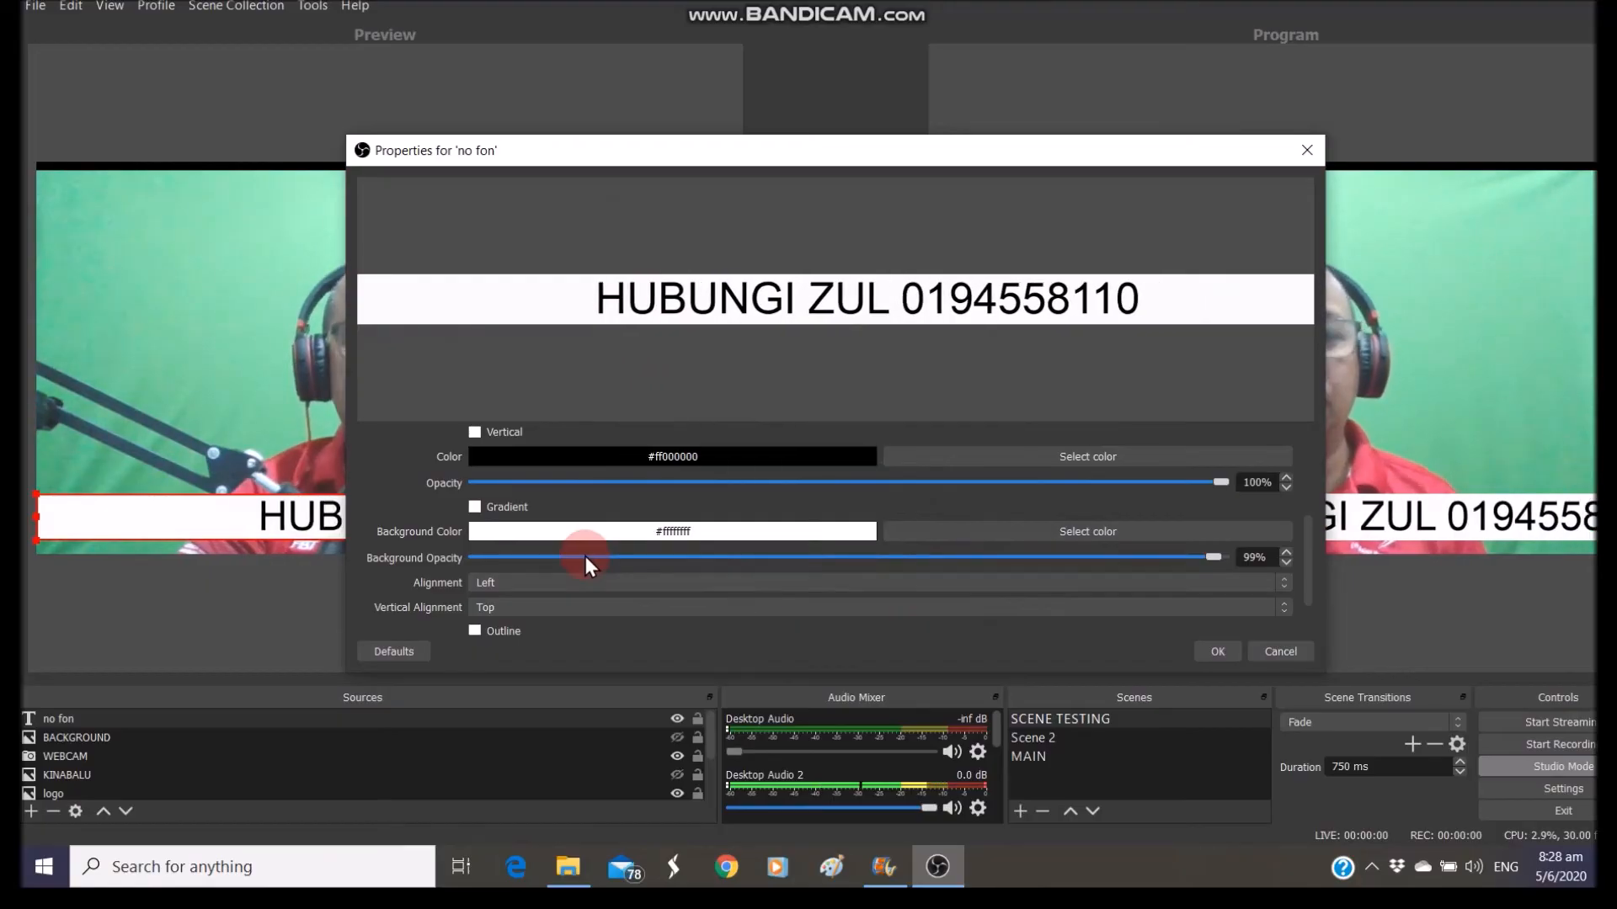
click(1095, 534)
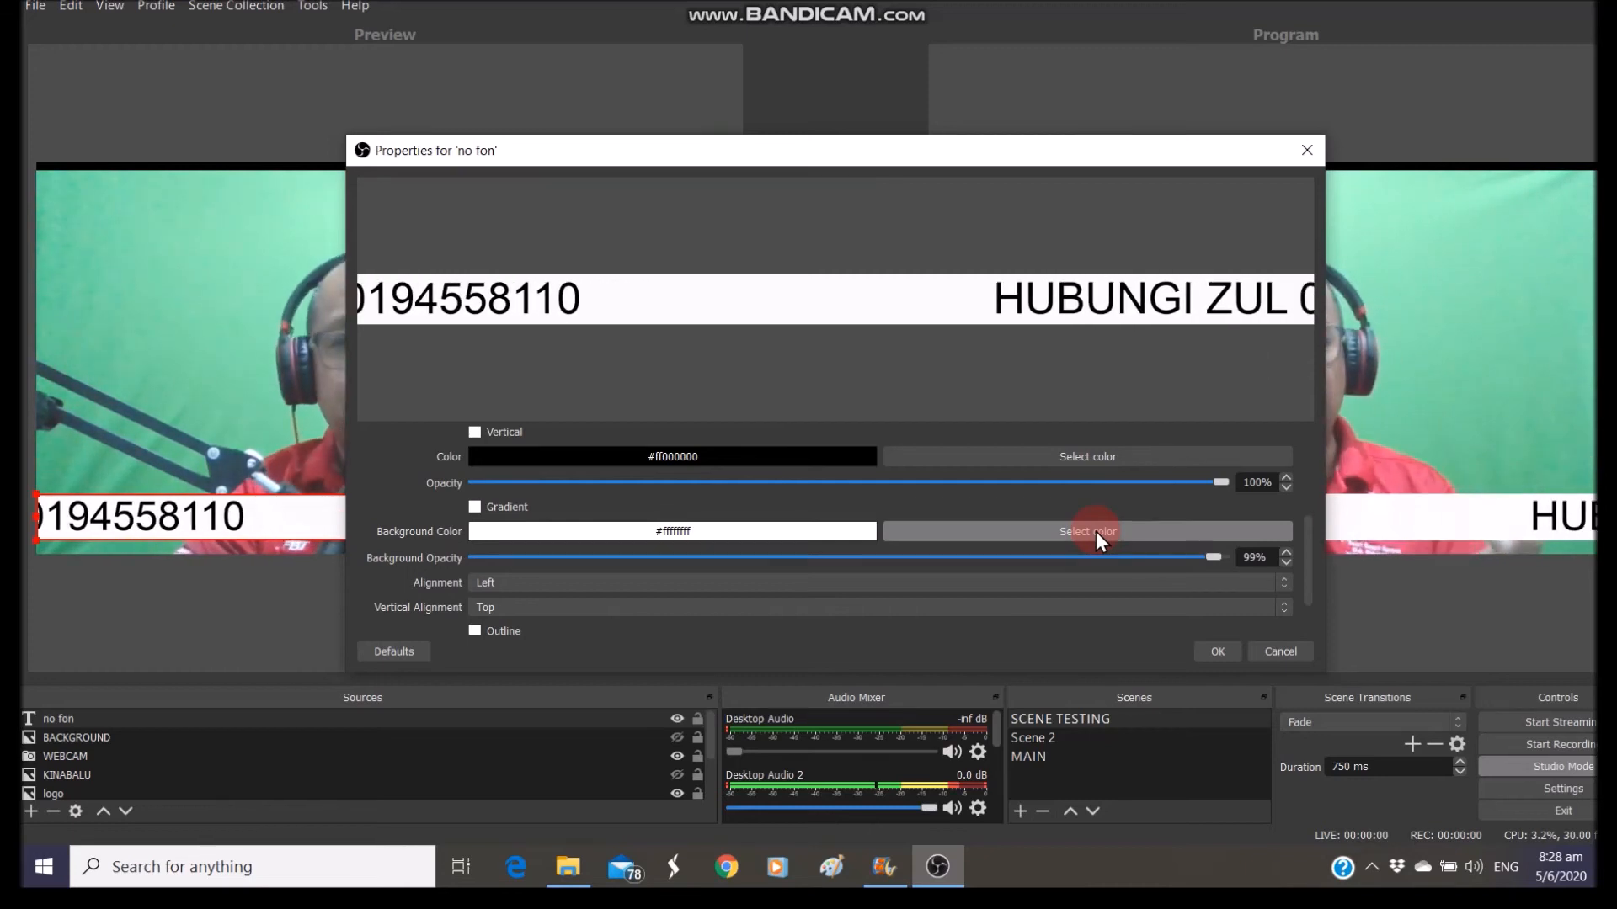
click(1095, 532)
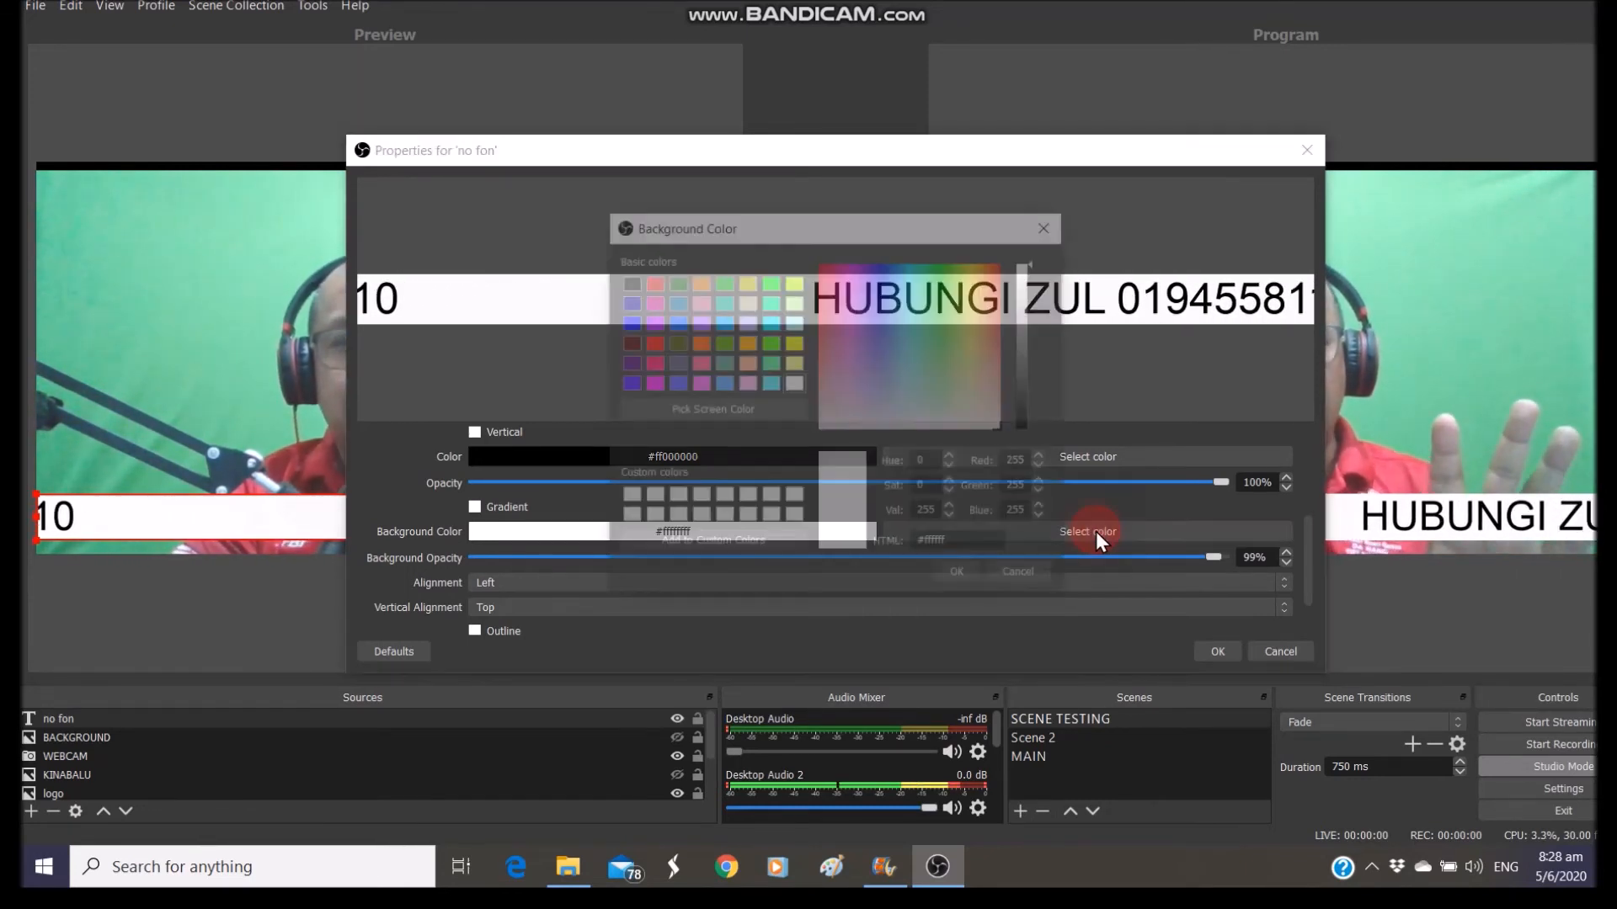
click(794, 344)
click(960, 577)
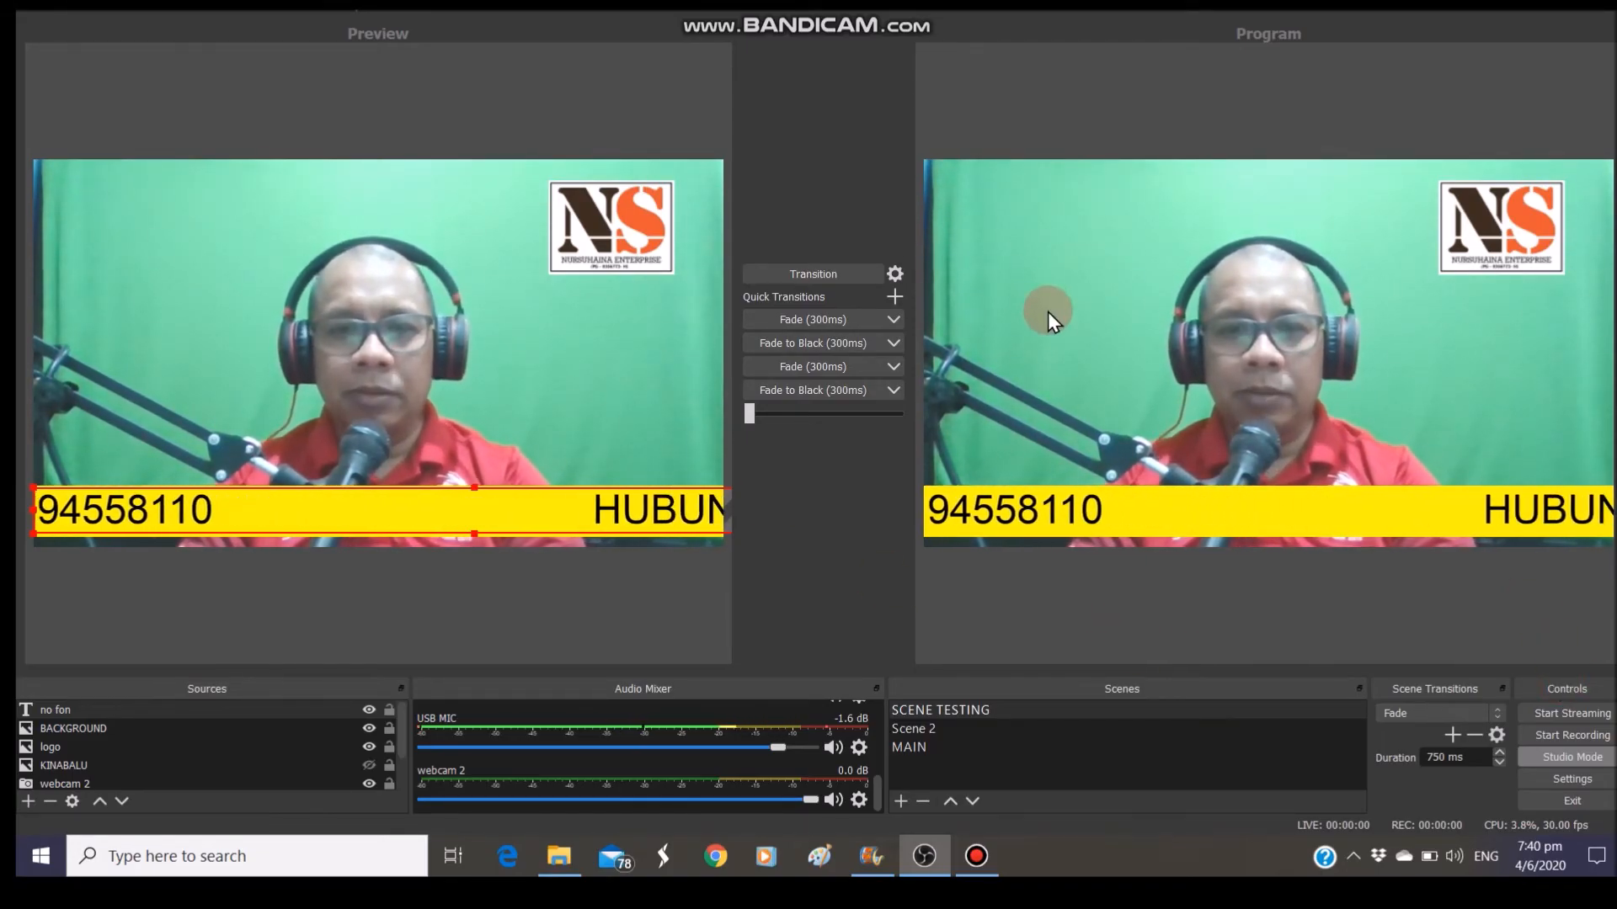
click(1039, 706)
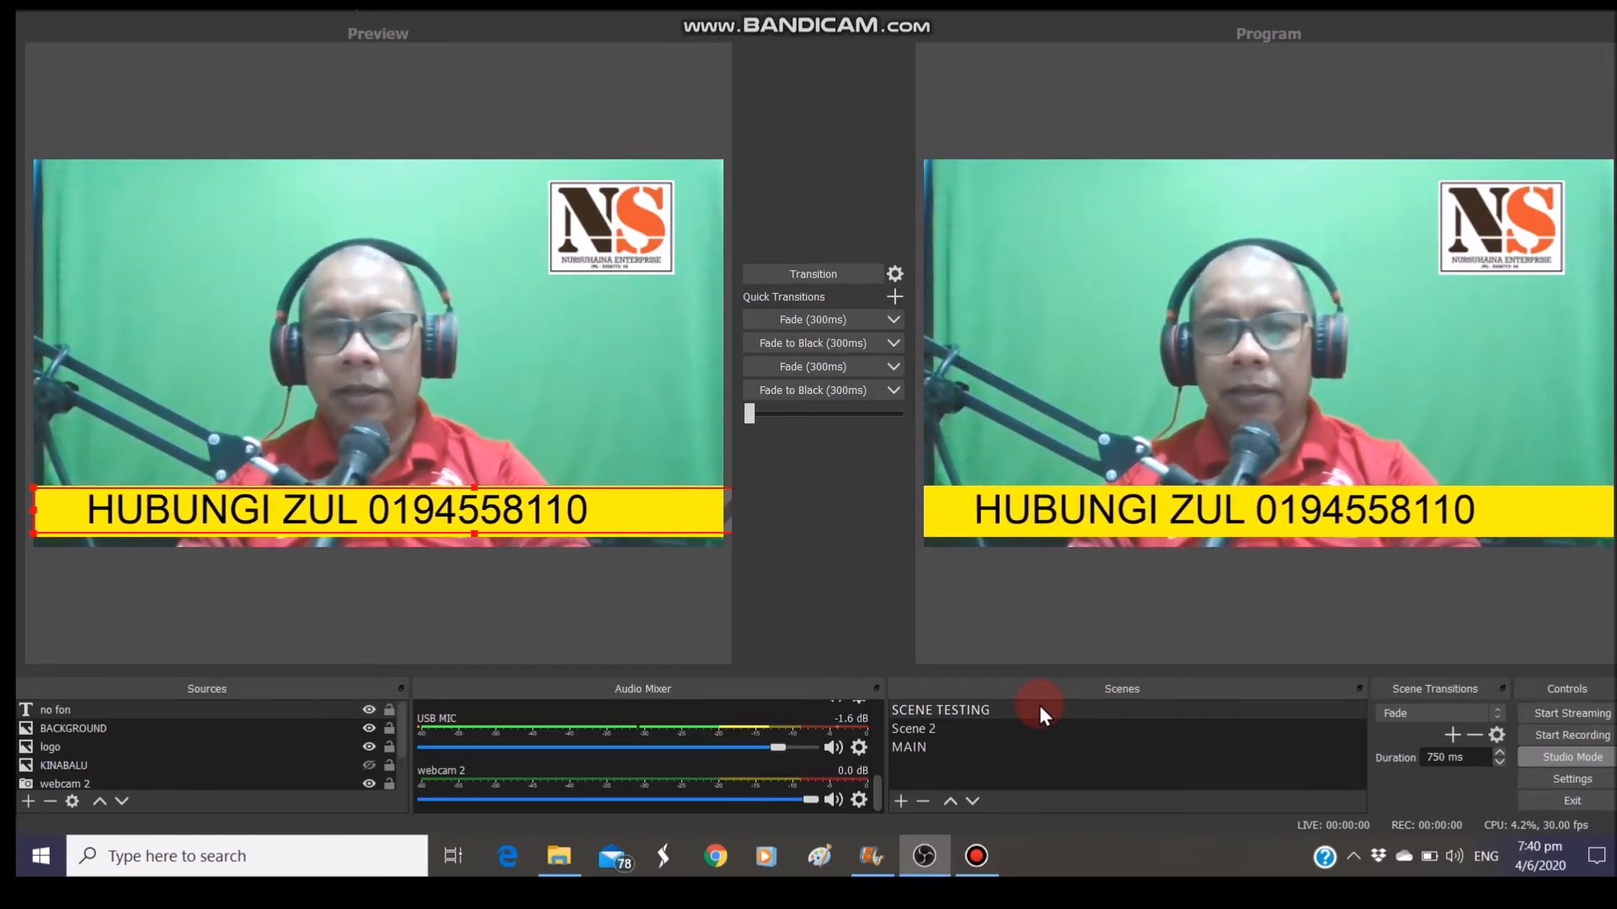
click(907, 749)
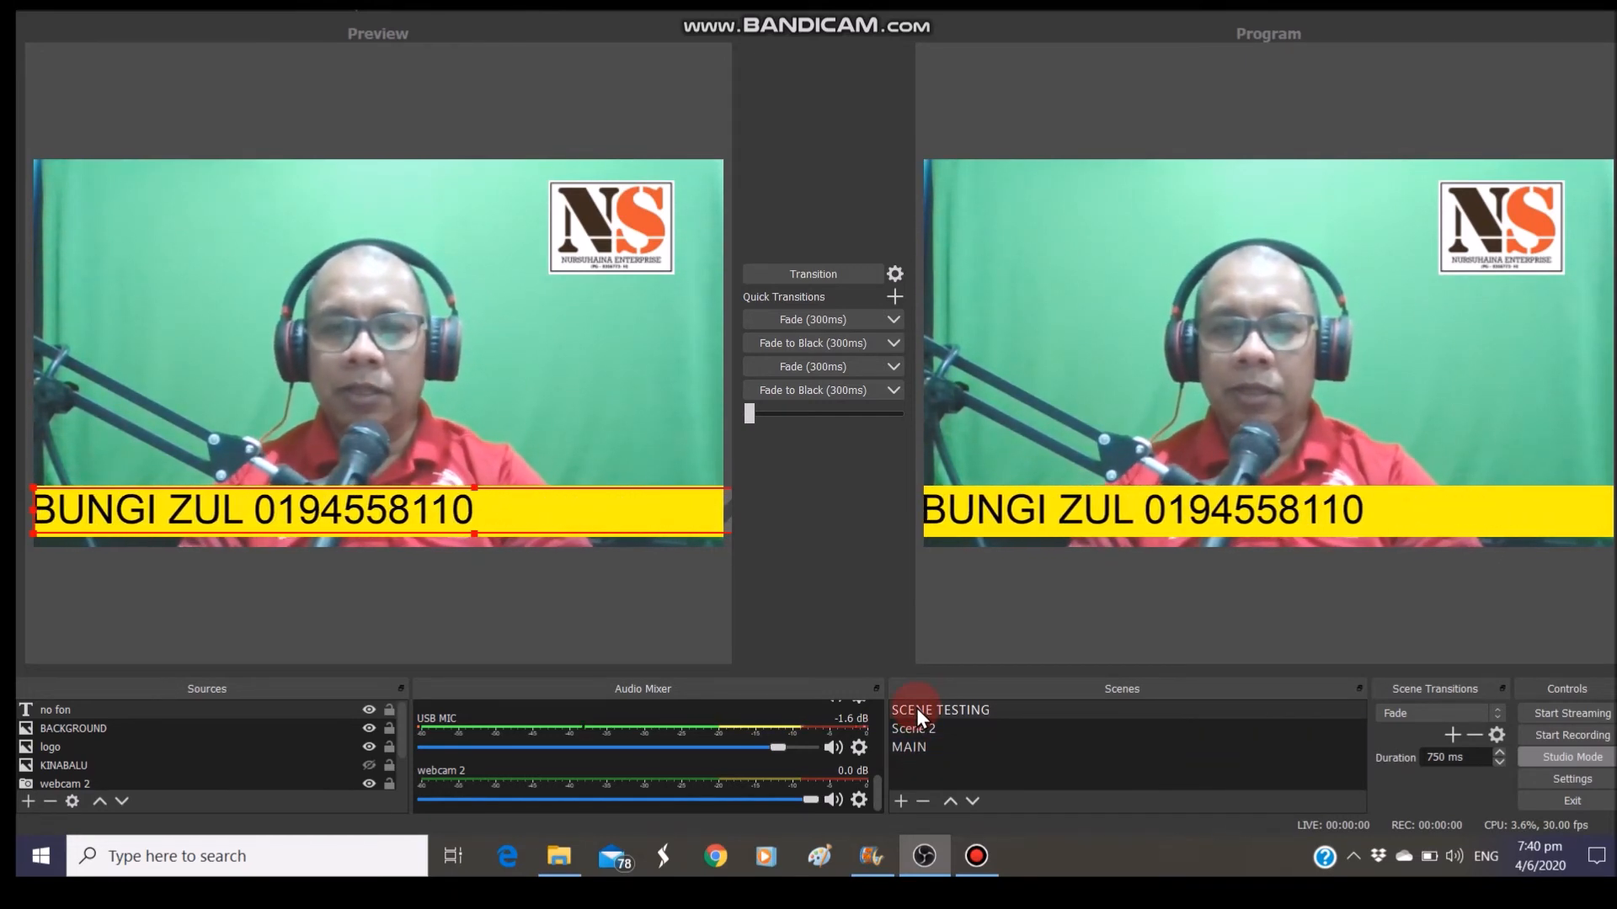
click(917, 746)
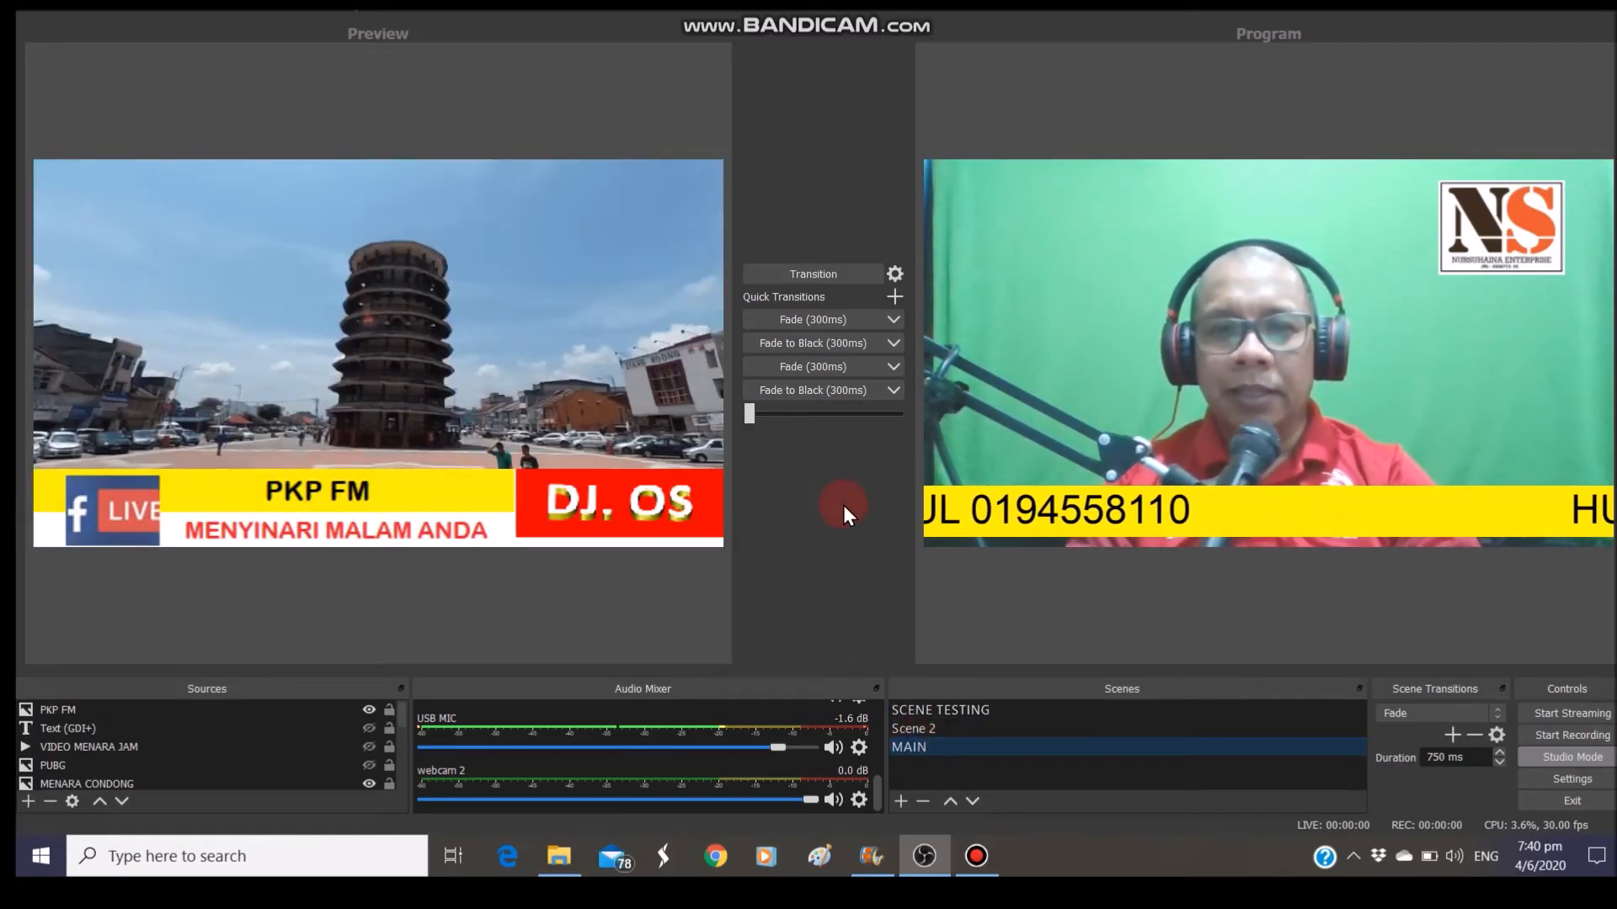
click(823, 319)
click(800, 278)
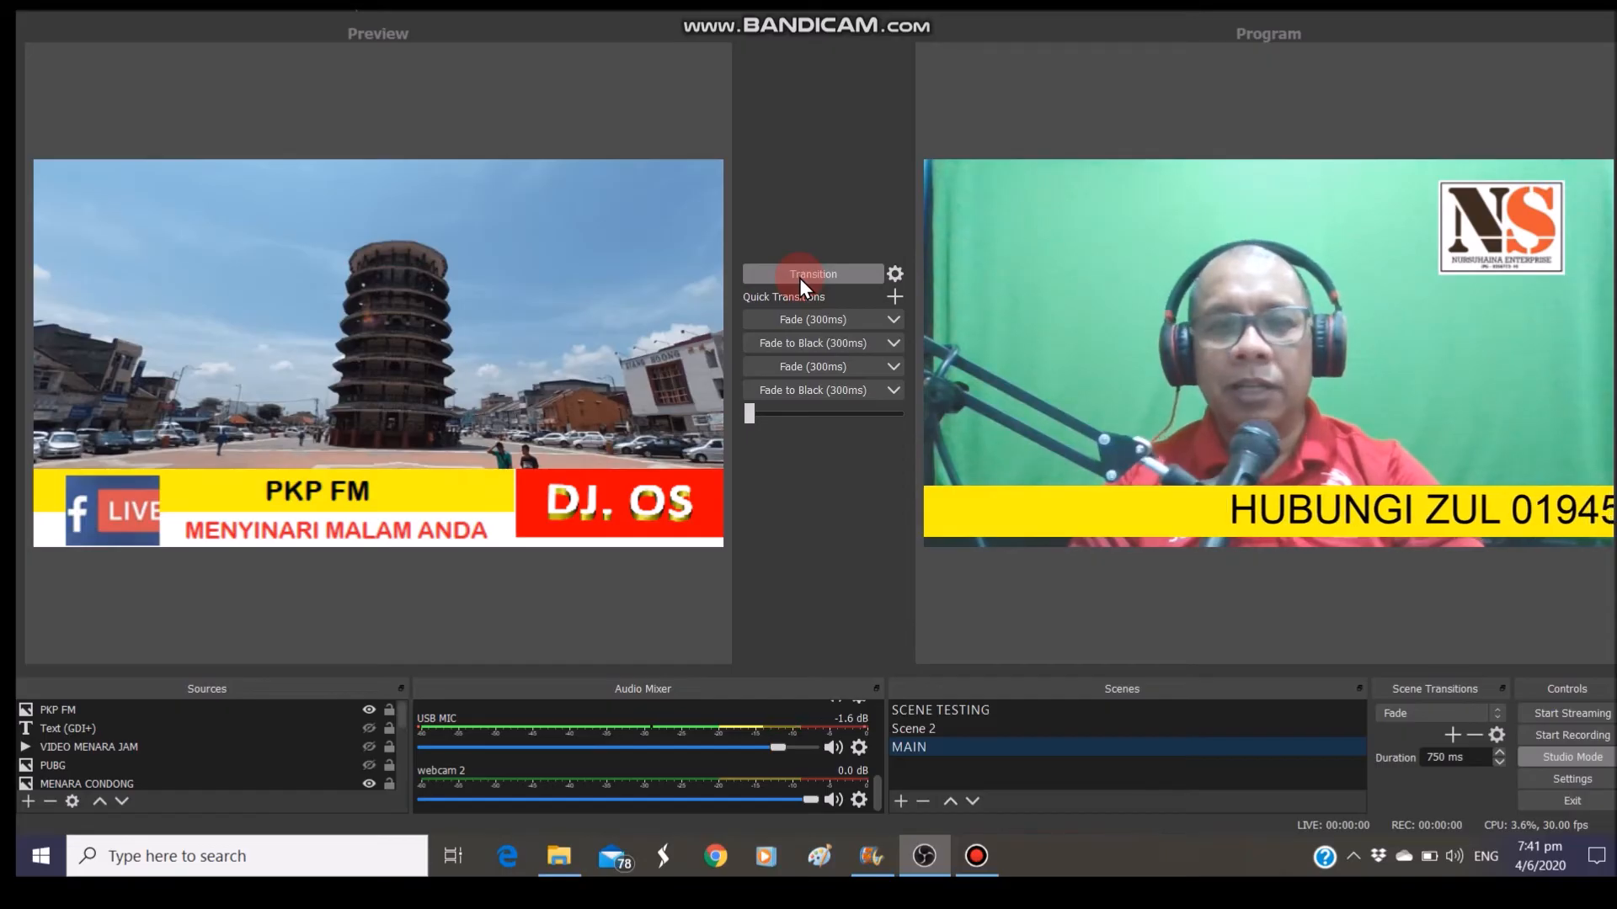
click(800, 278)
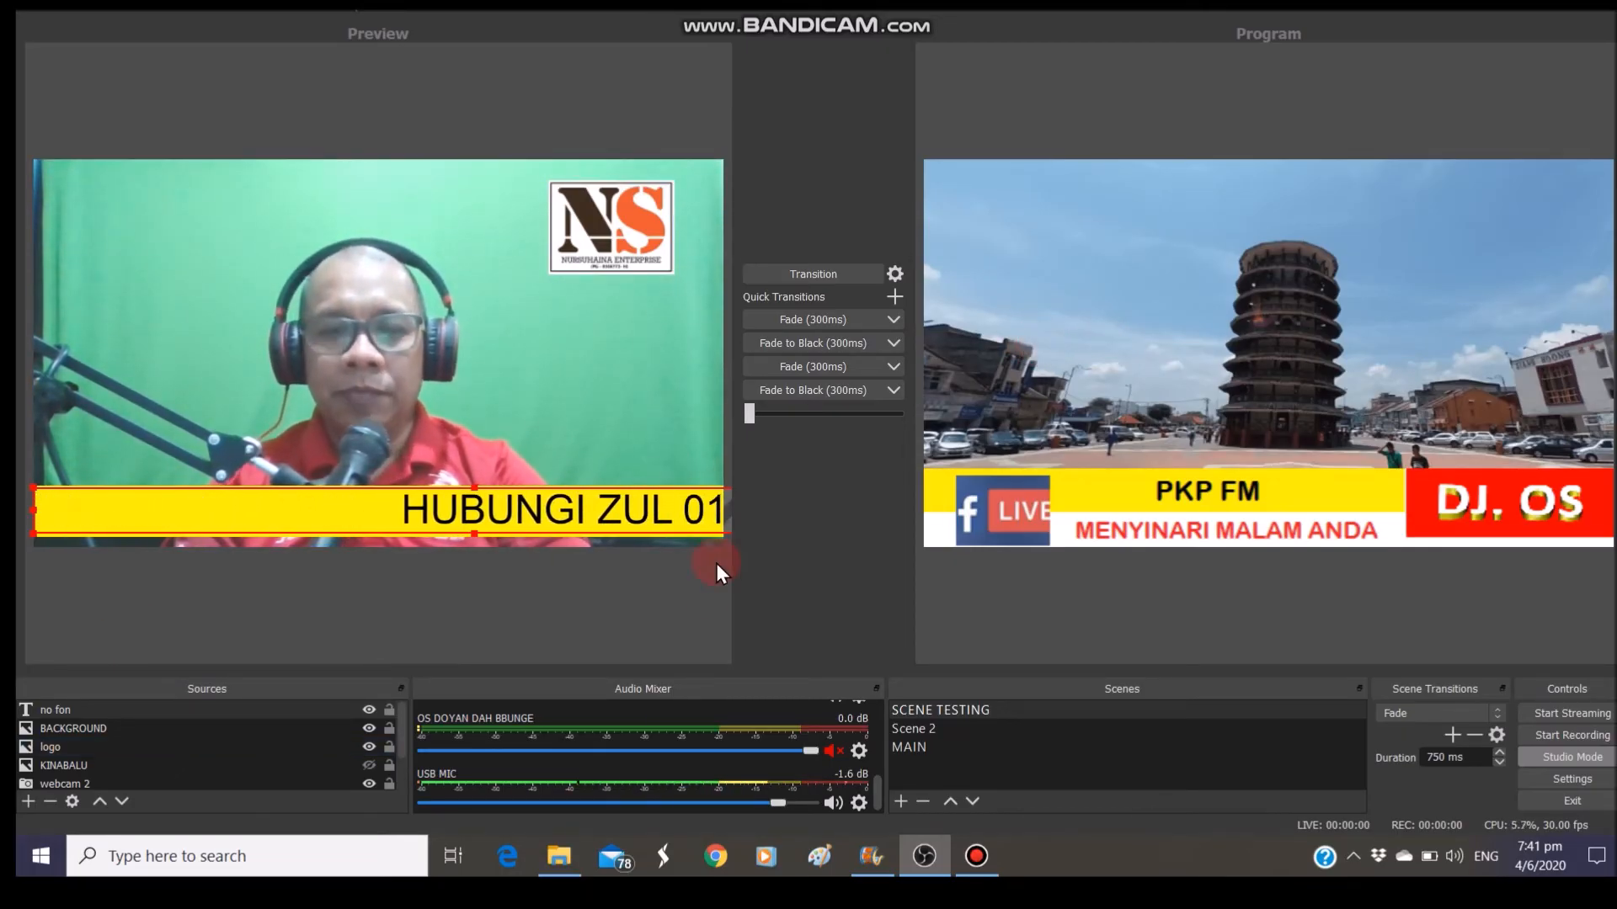
click(910, 729)
click(911, 713)
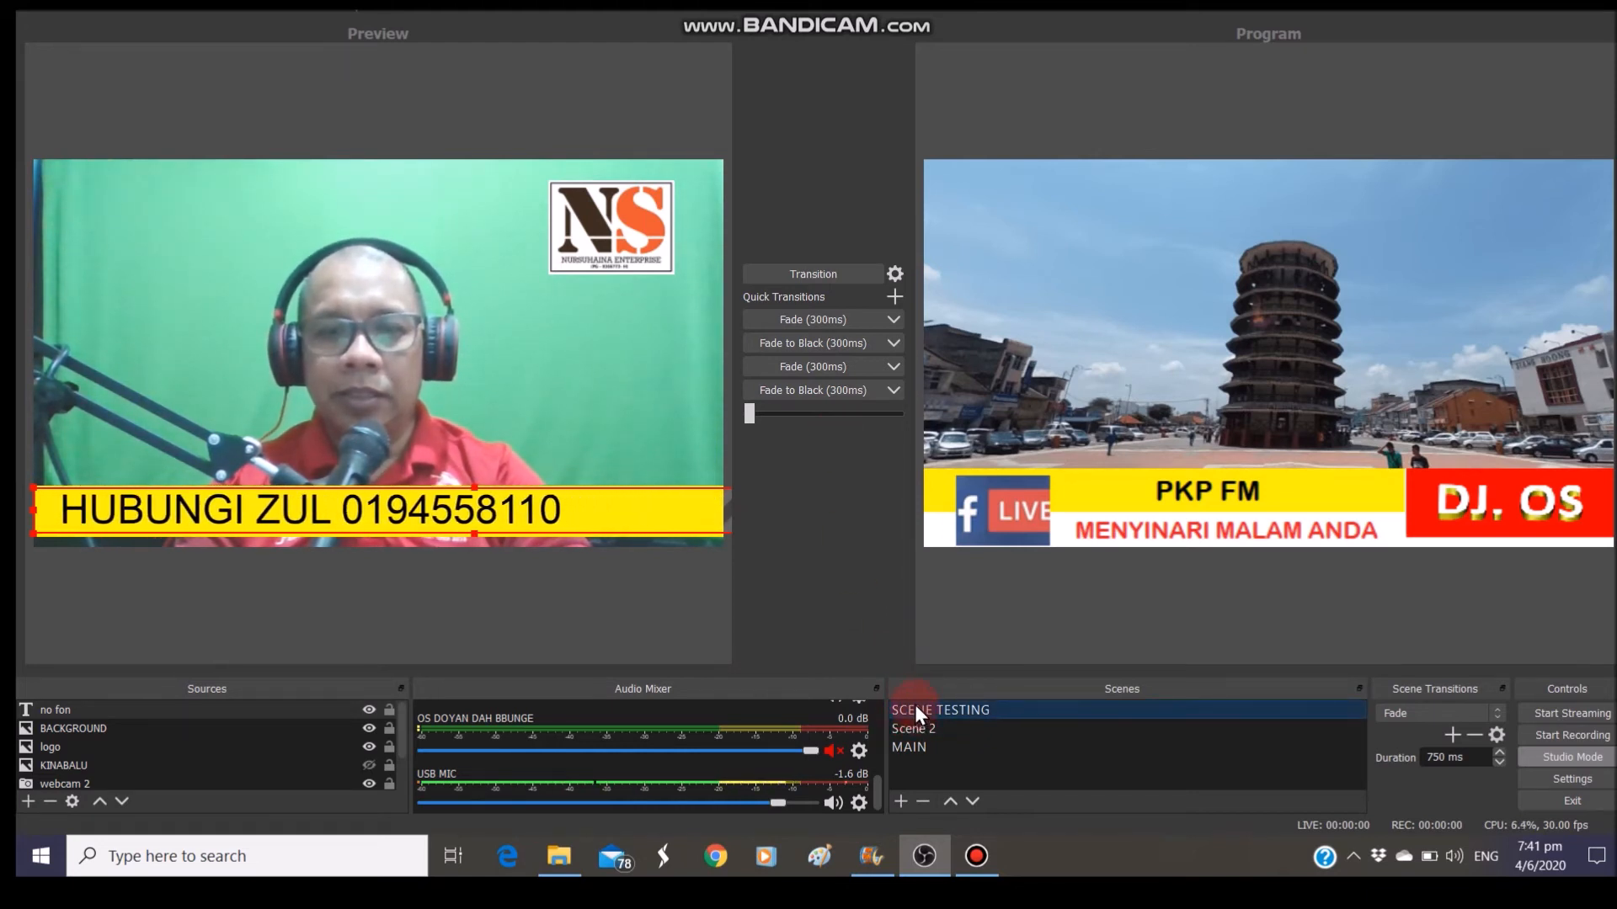
click(781, 272)
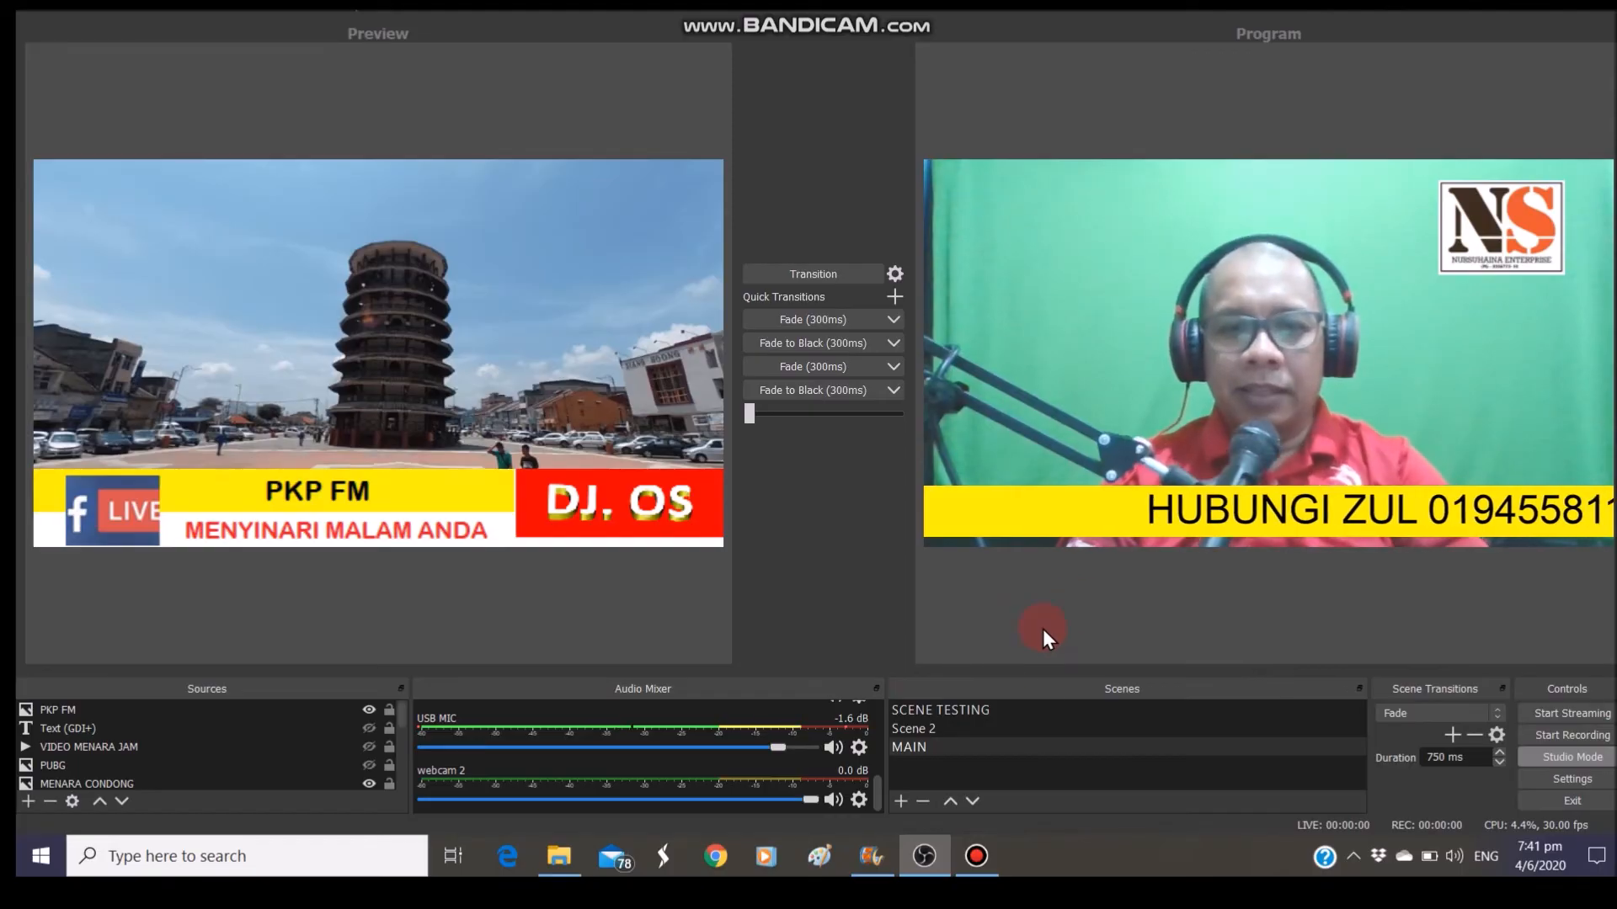
click(970, 709)
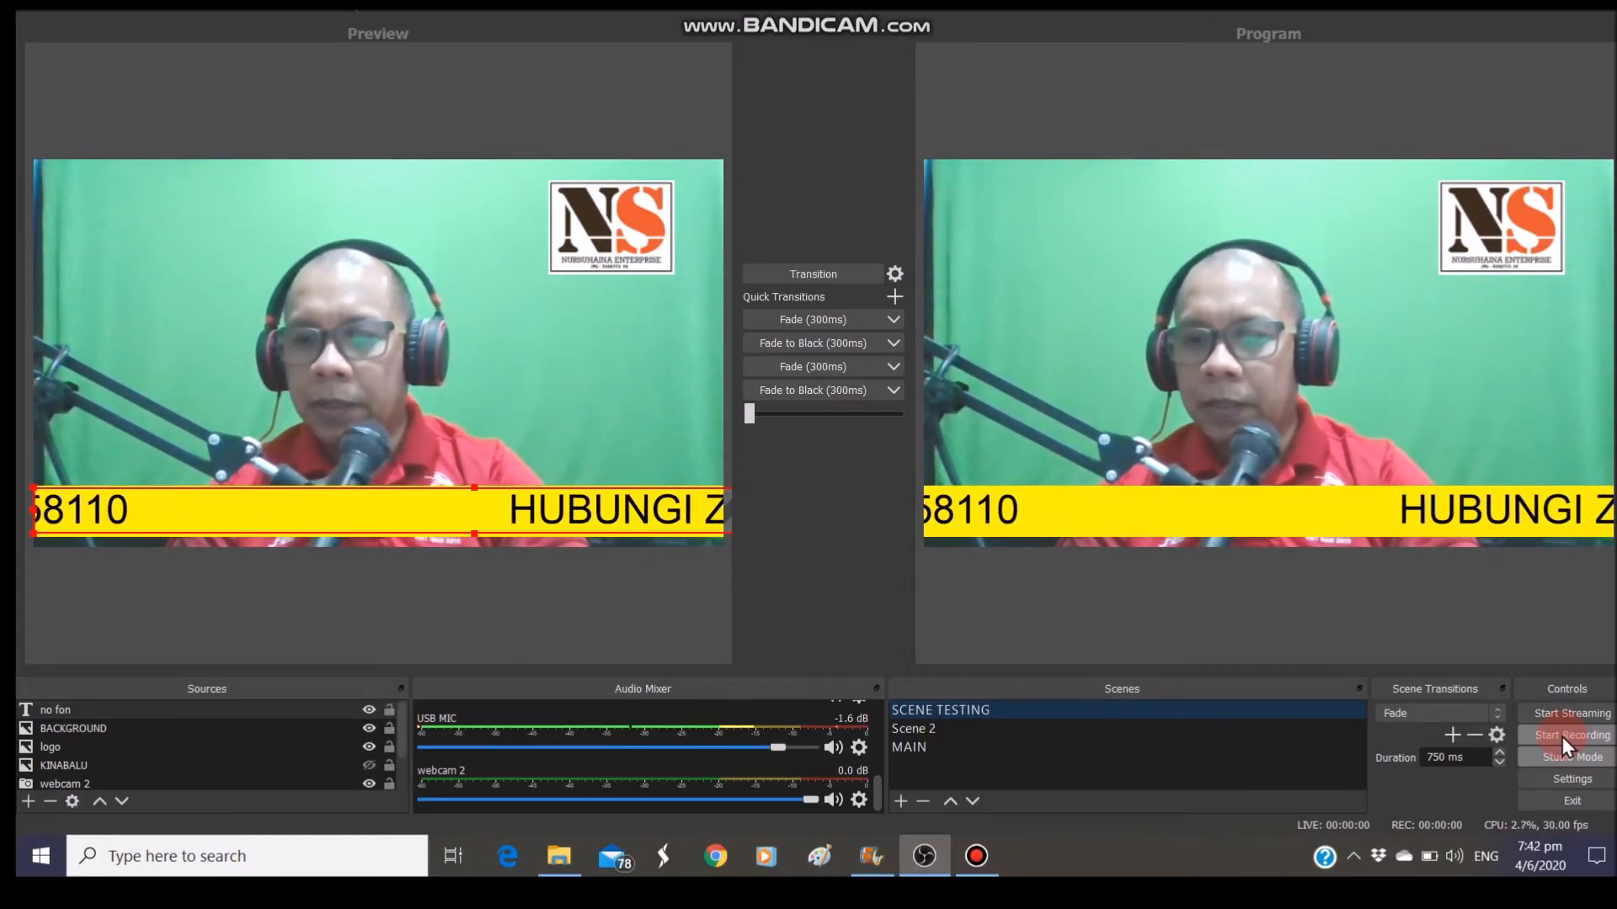
In Stream settings, keep Facebook Live, delete the old stream key, and request a new one
click(1573, 785)
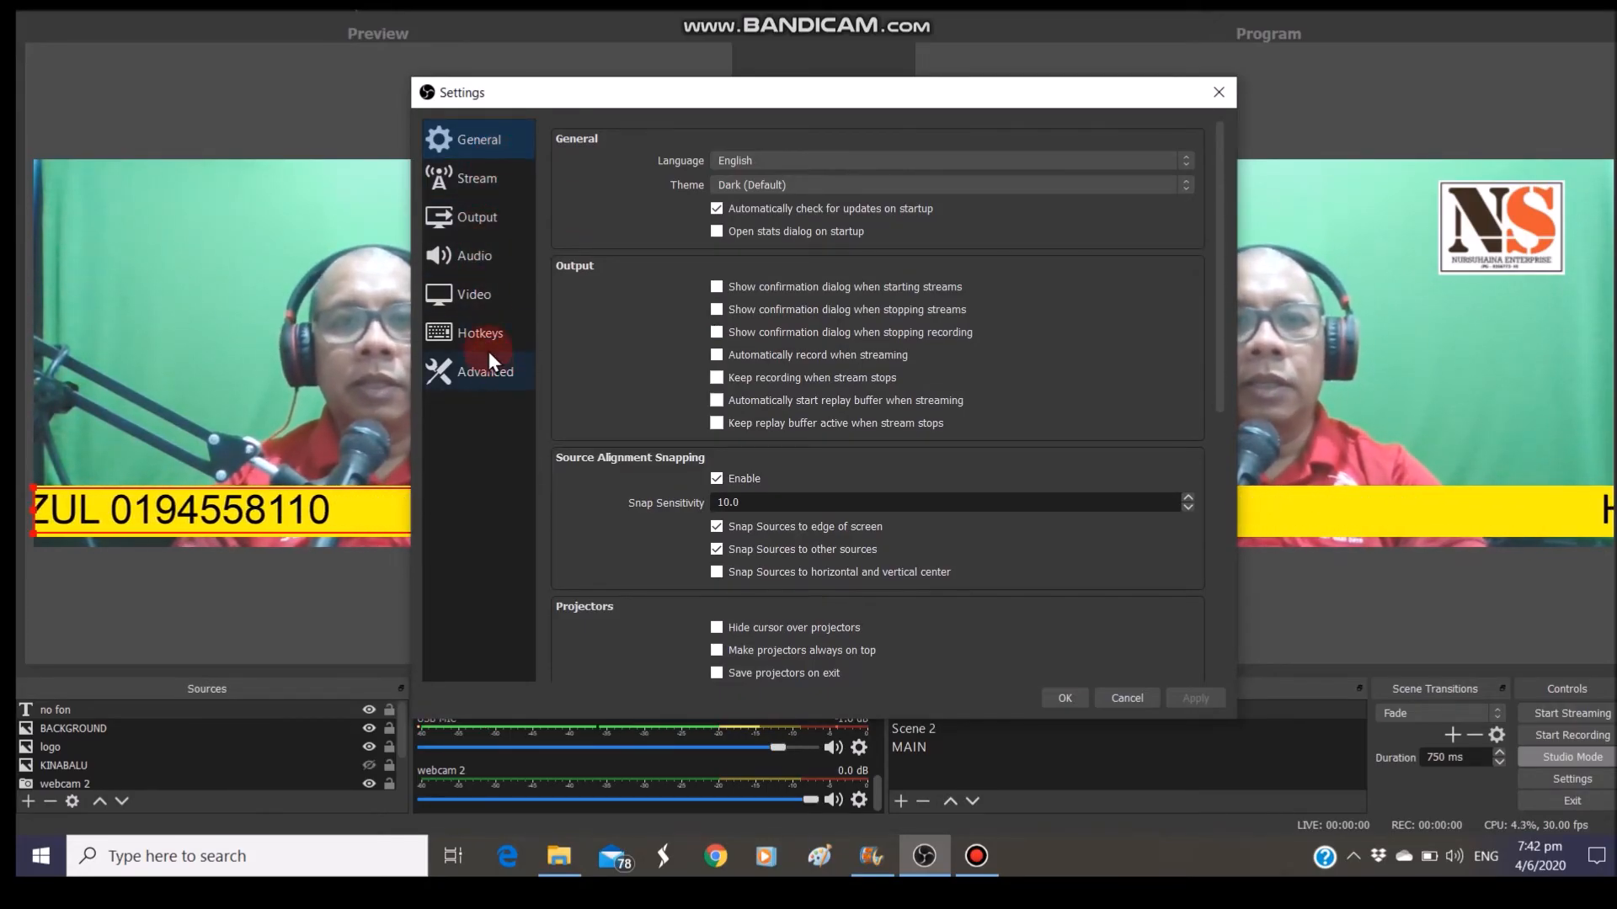
click(482, 185)
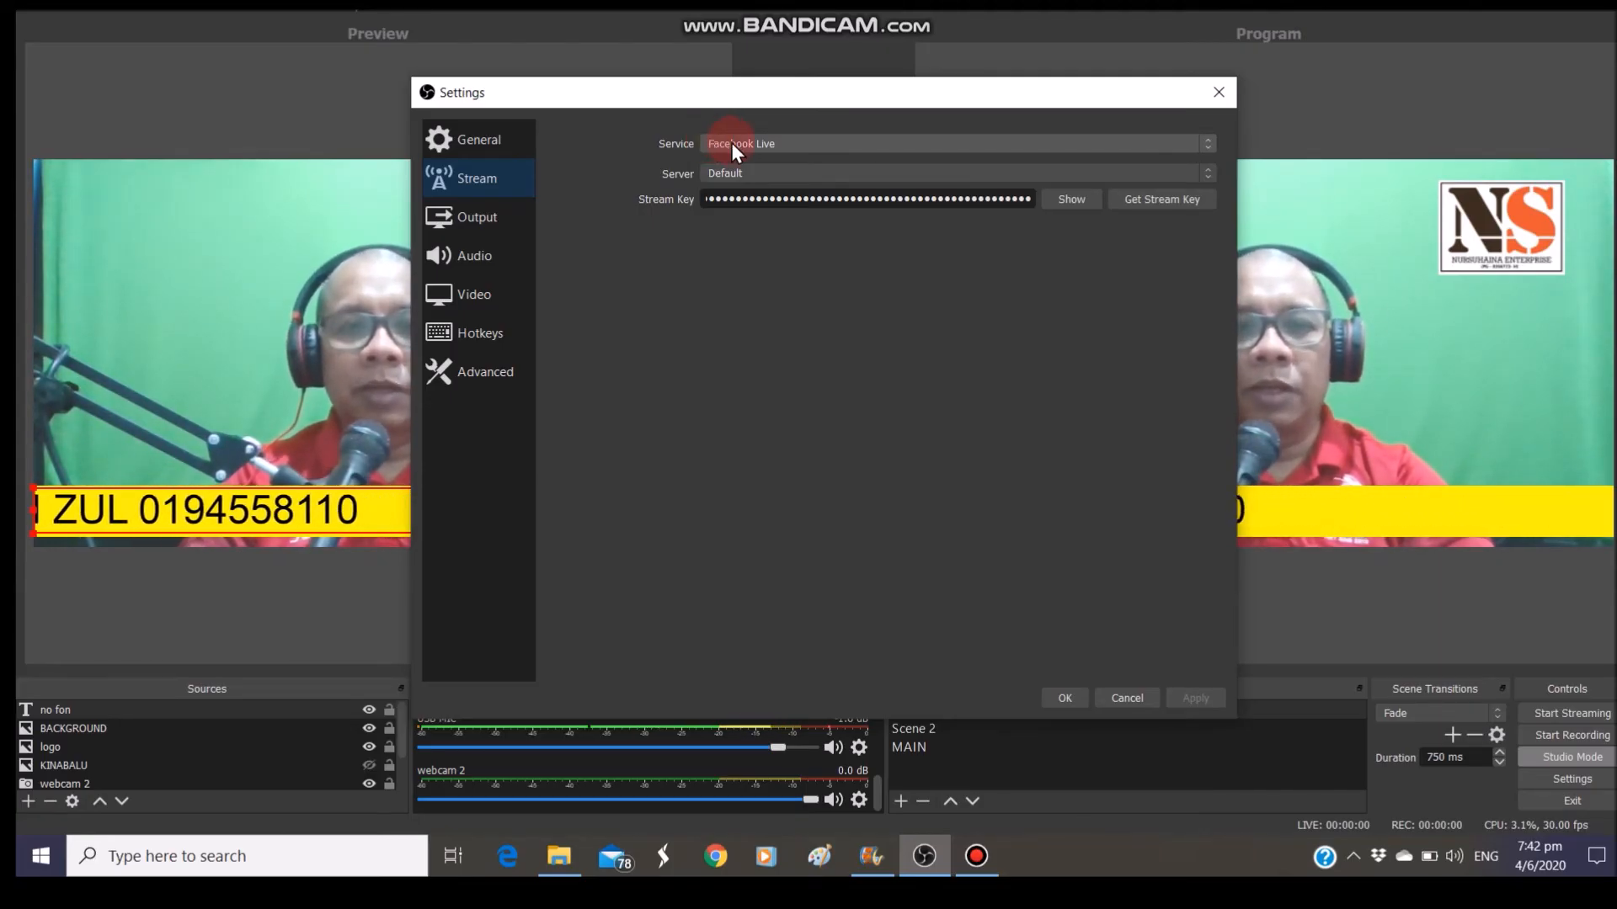
click(815, 145)
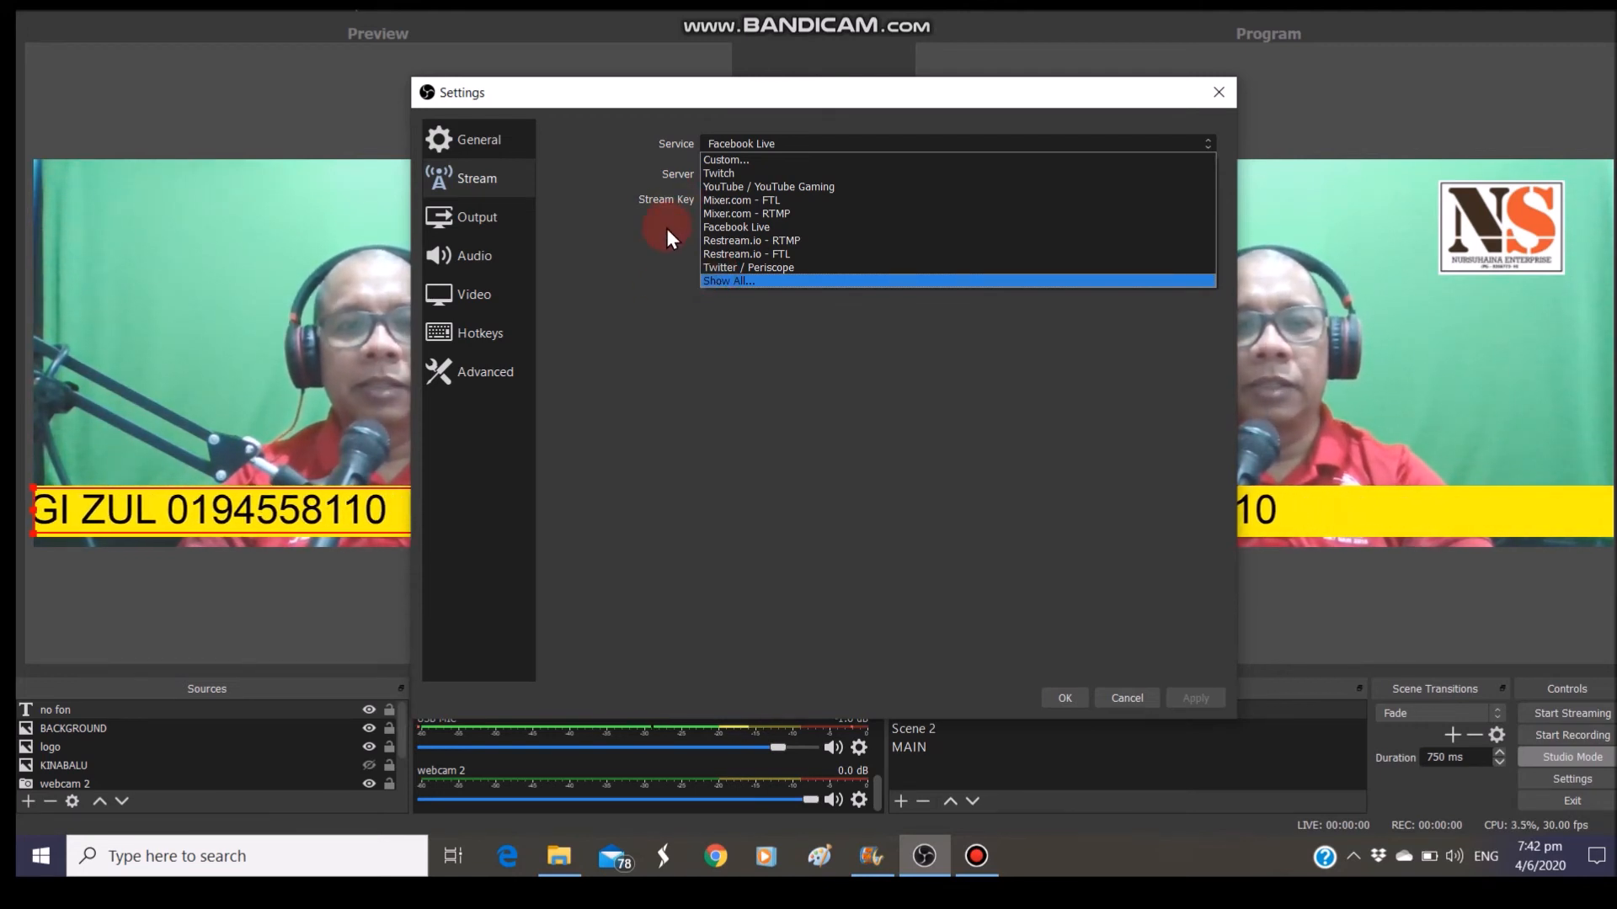
click(709, 225)
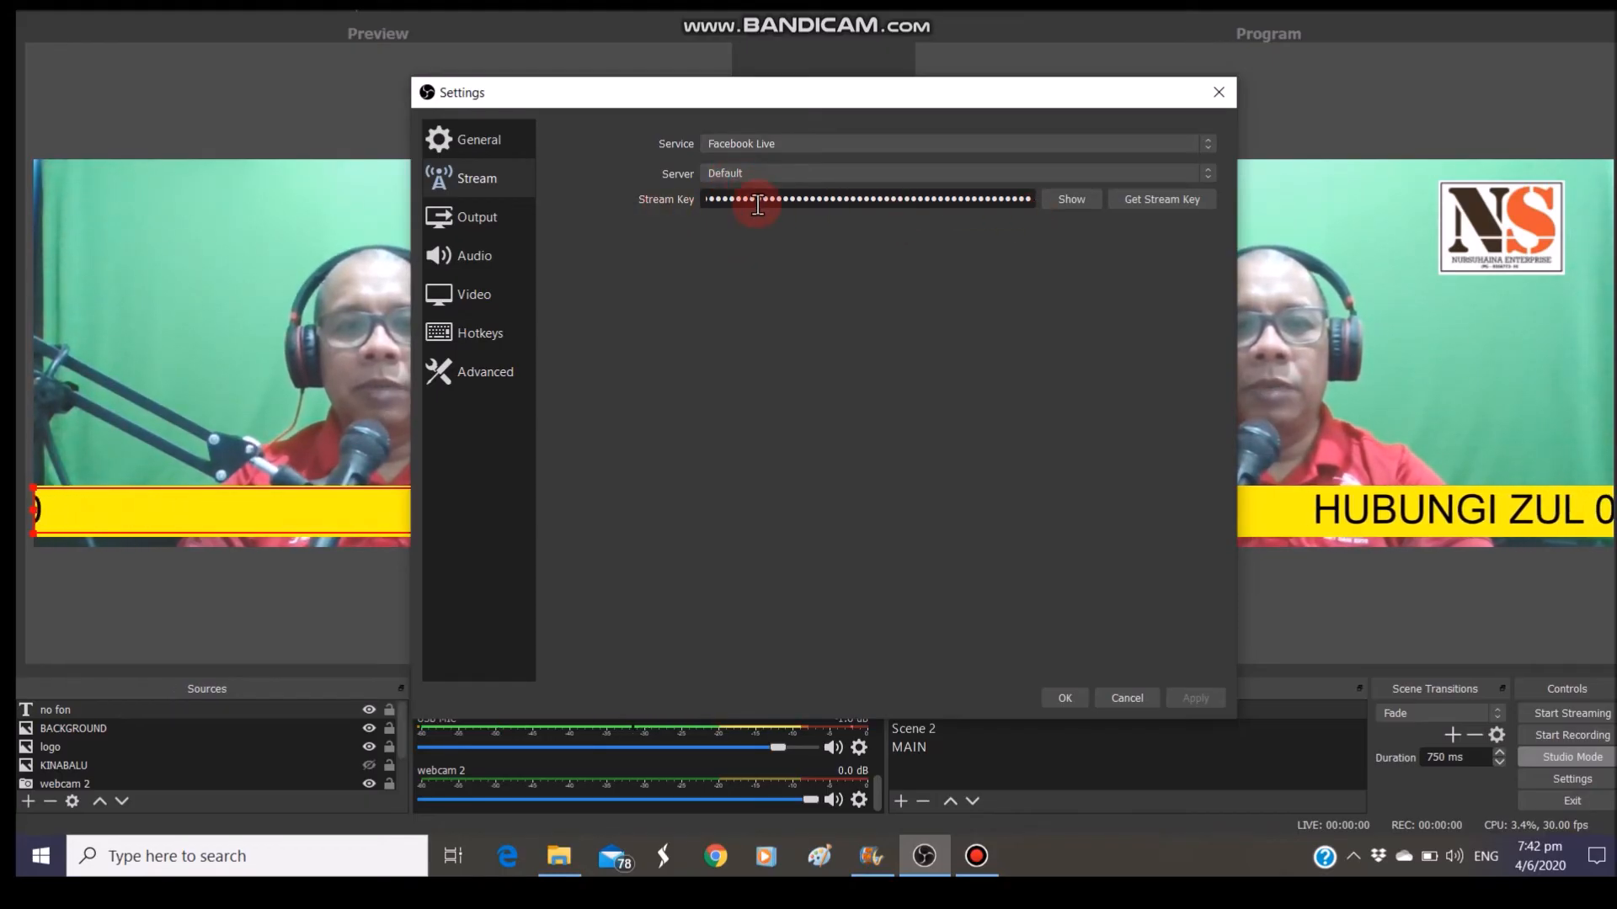
drag(741, 194, 1030, 197)
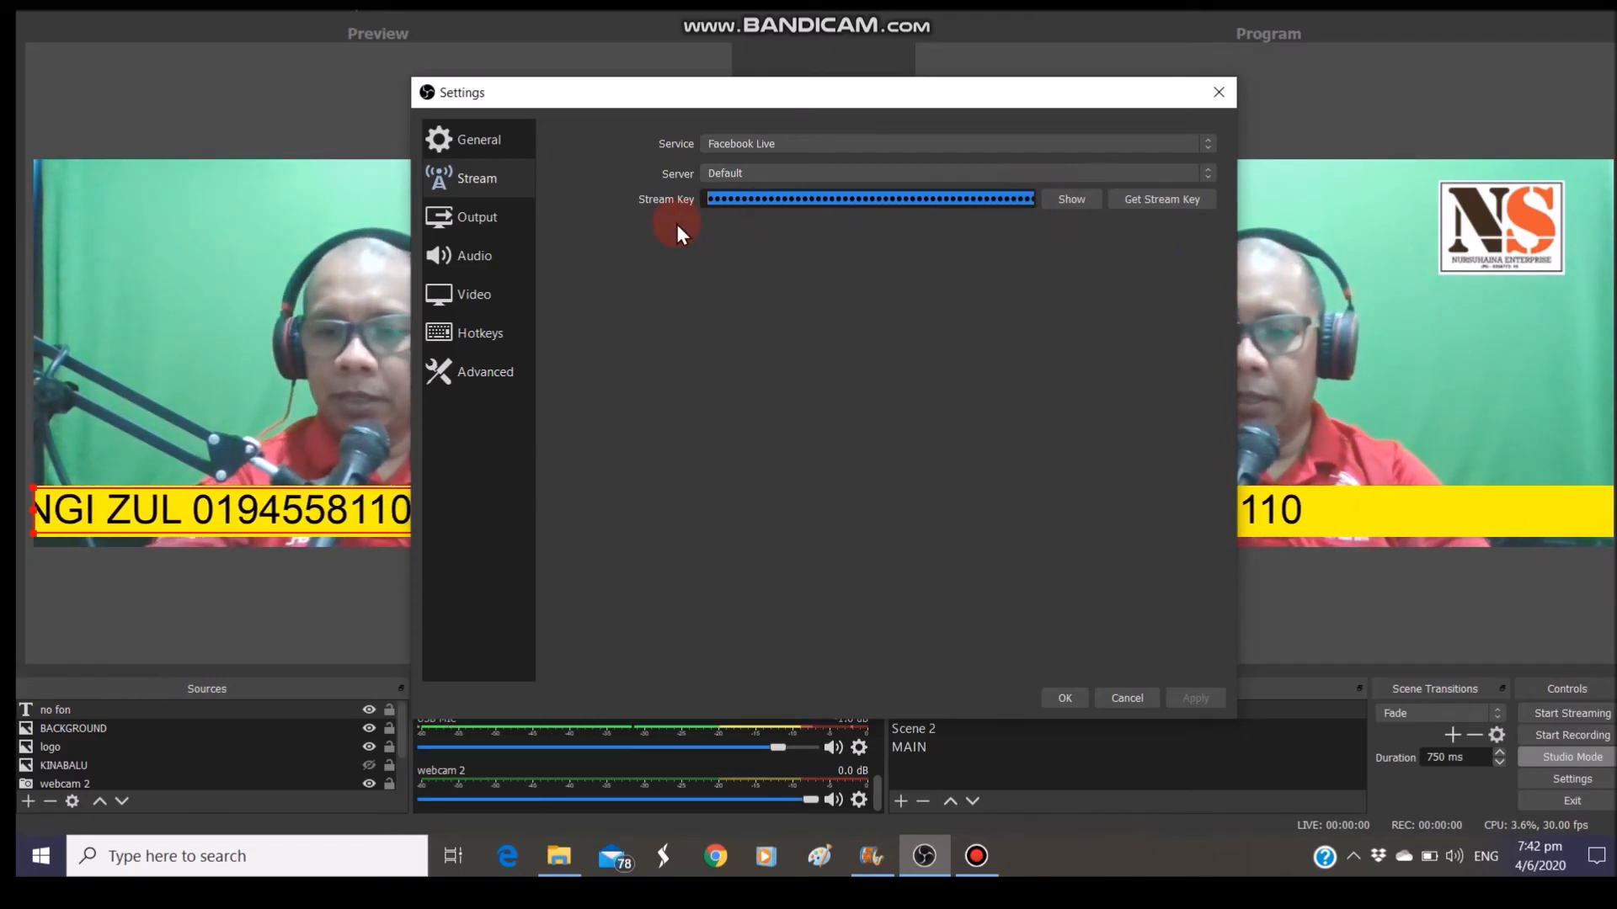
key(BackSpace)
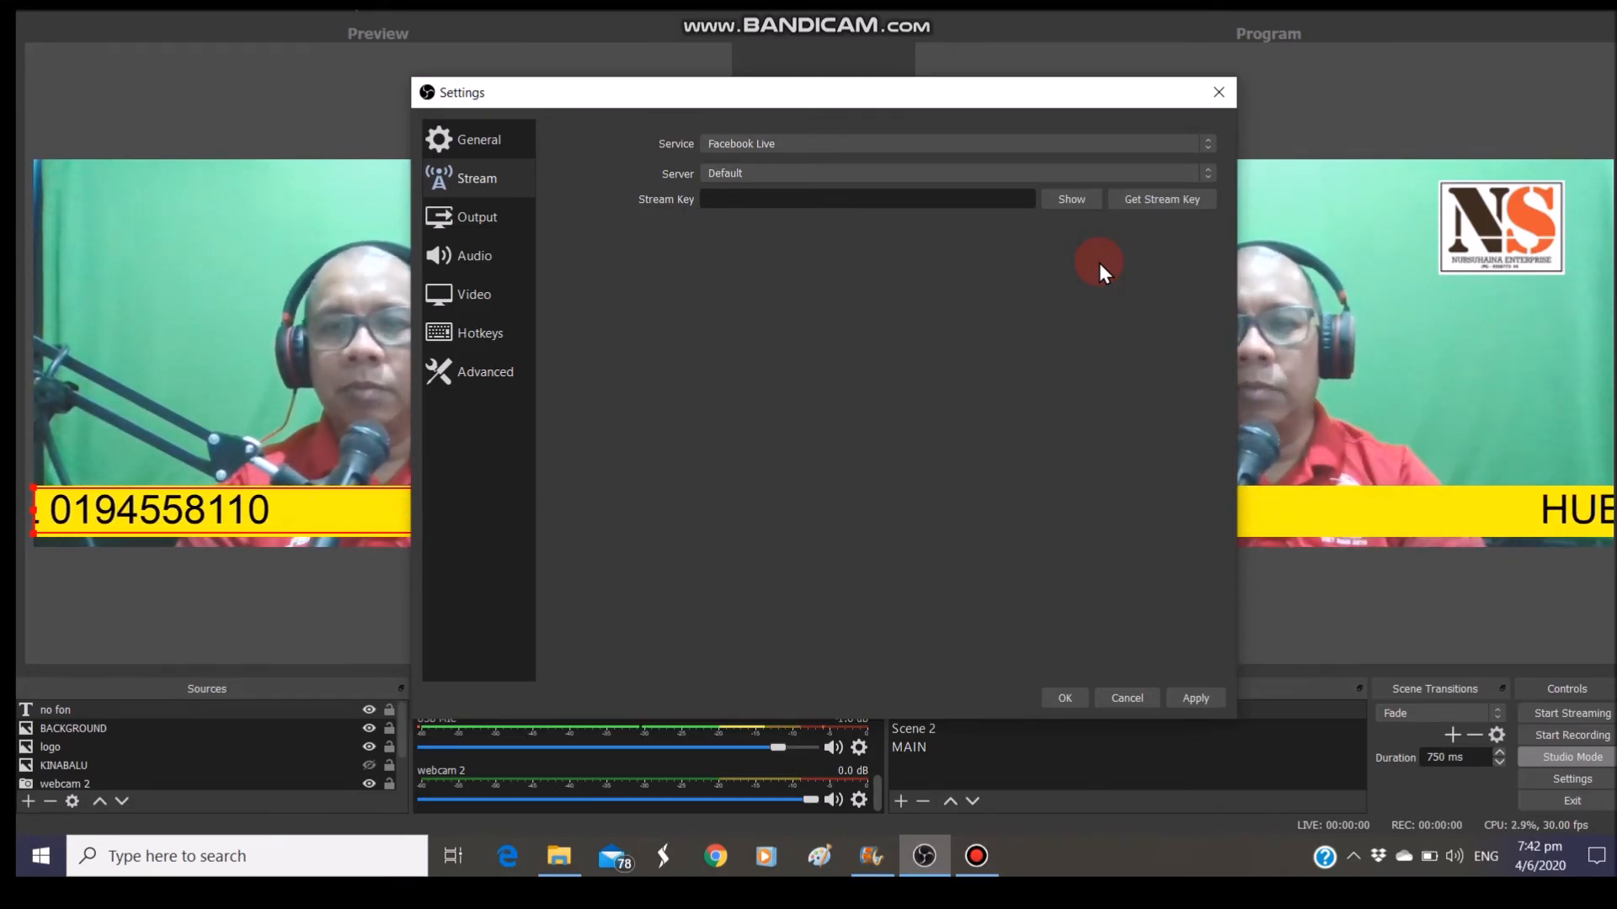
click(1140, 200)
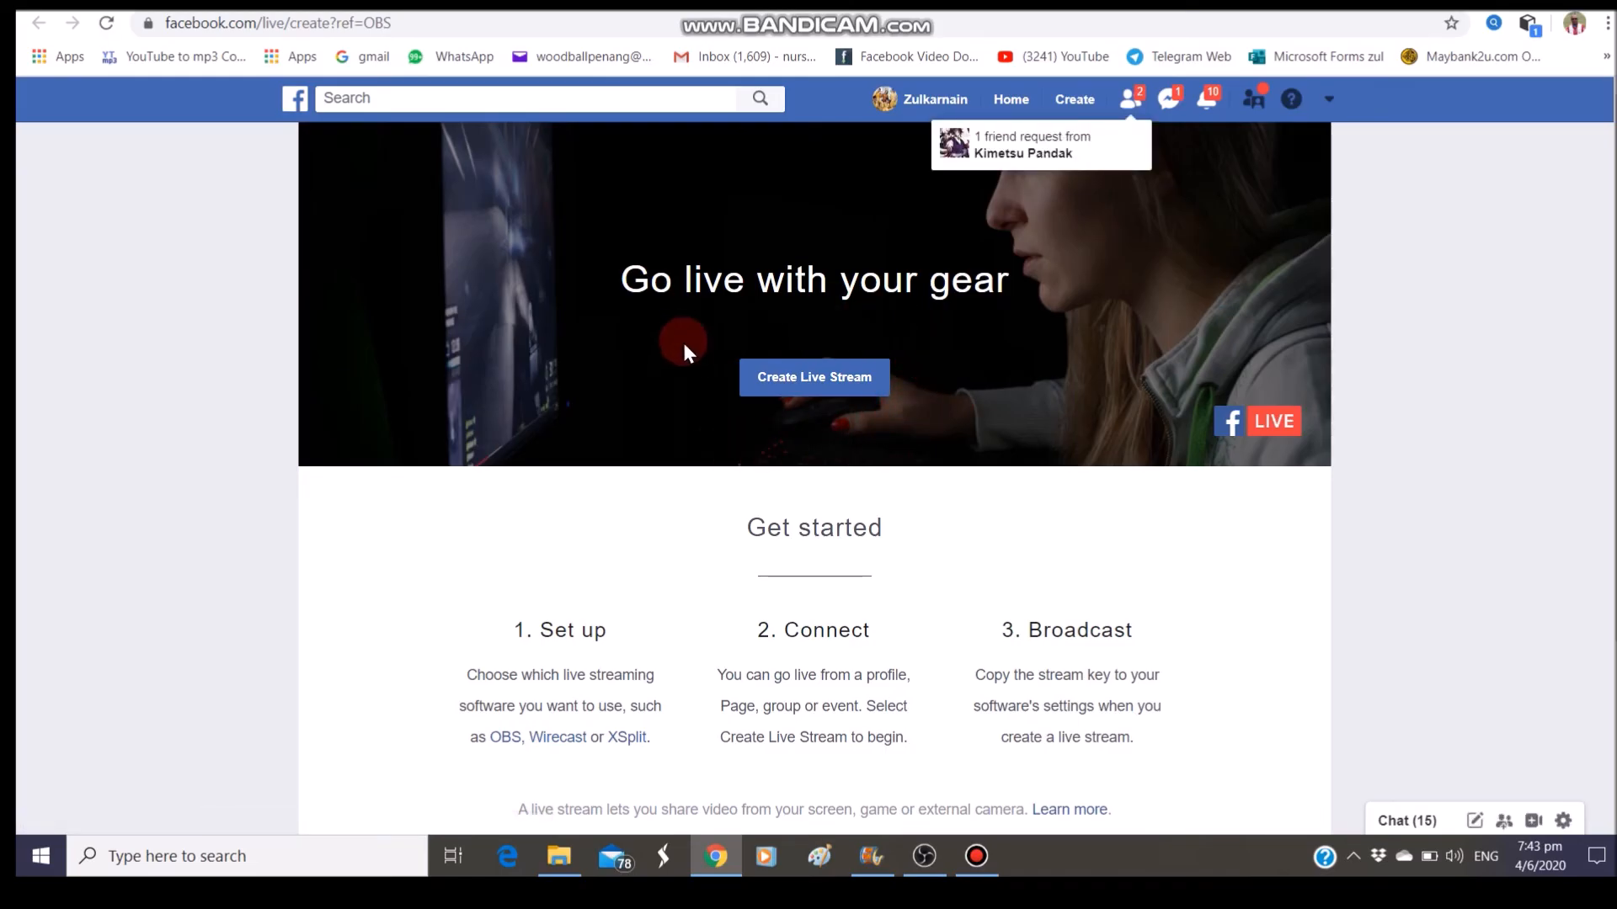
Create a new live stream on Facebook's 'Go live with your gear' page
click(804, 385)
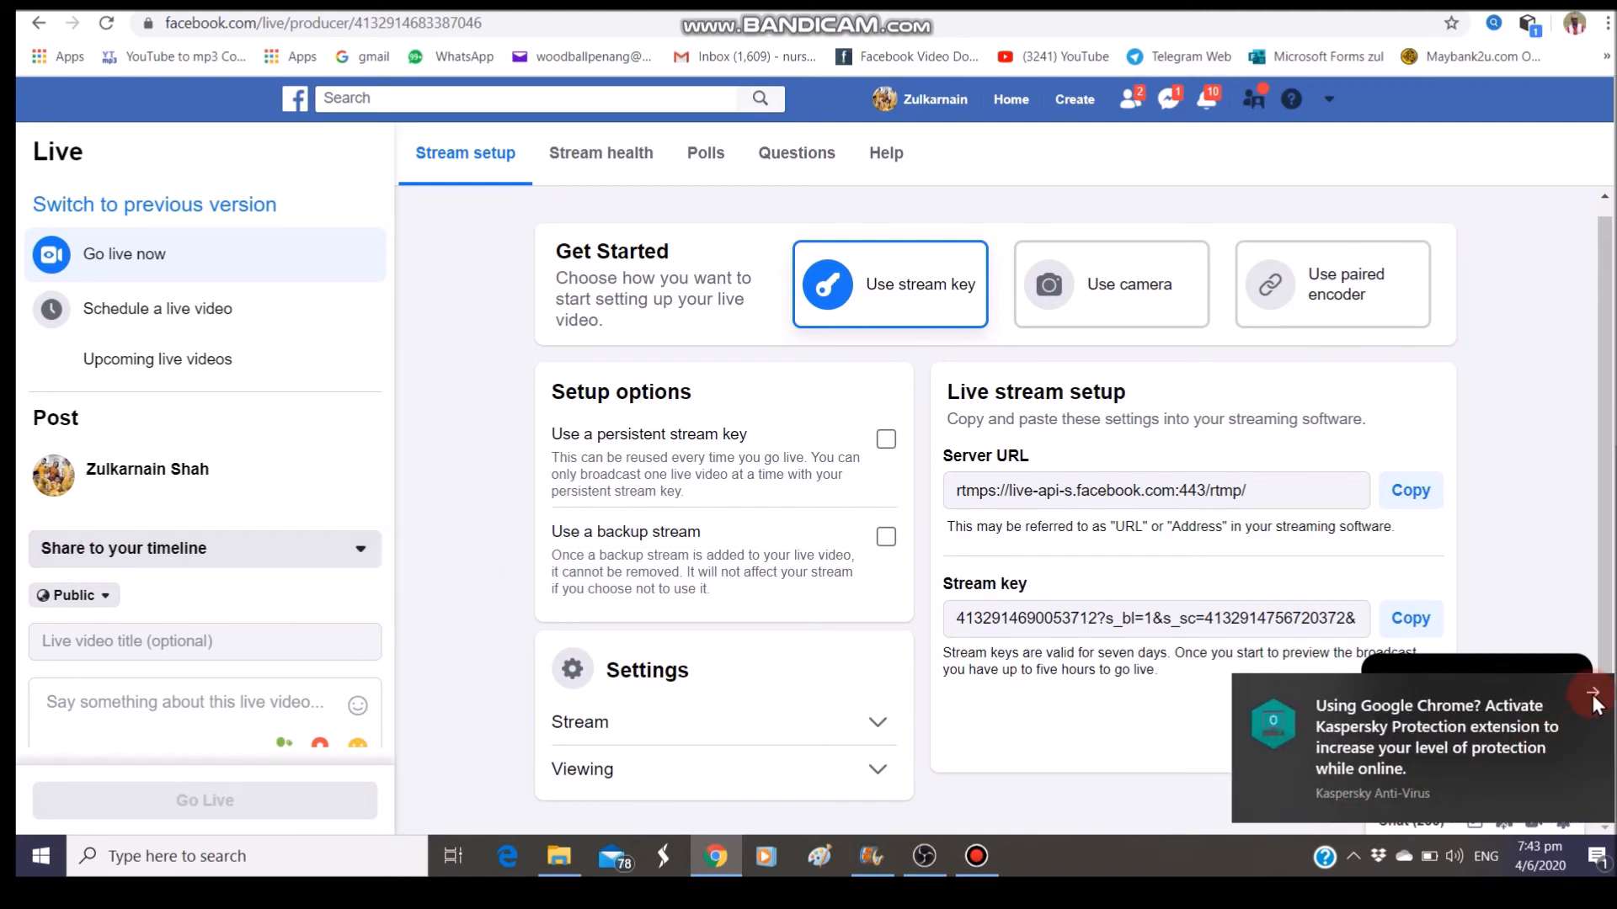
Dismiss the antivirus notice and set the live video's audience to Only me
click(1592, 699)
click(146, 502)
click(114, 594)
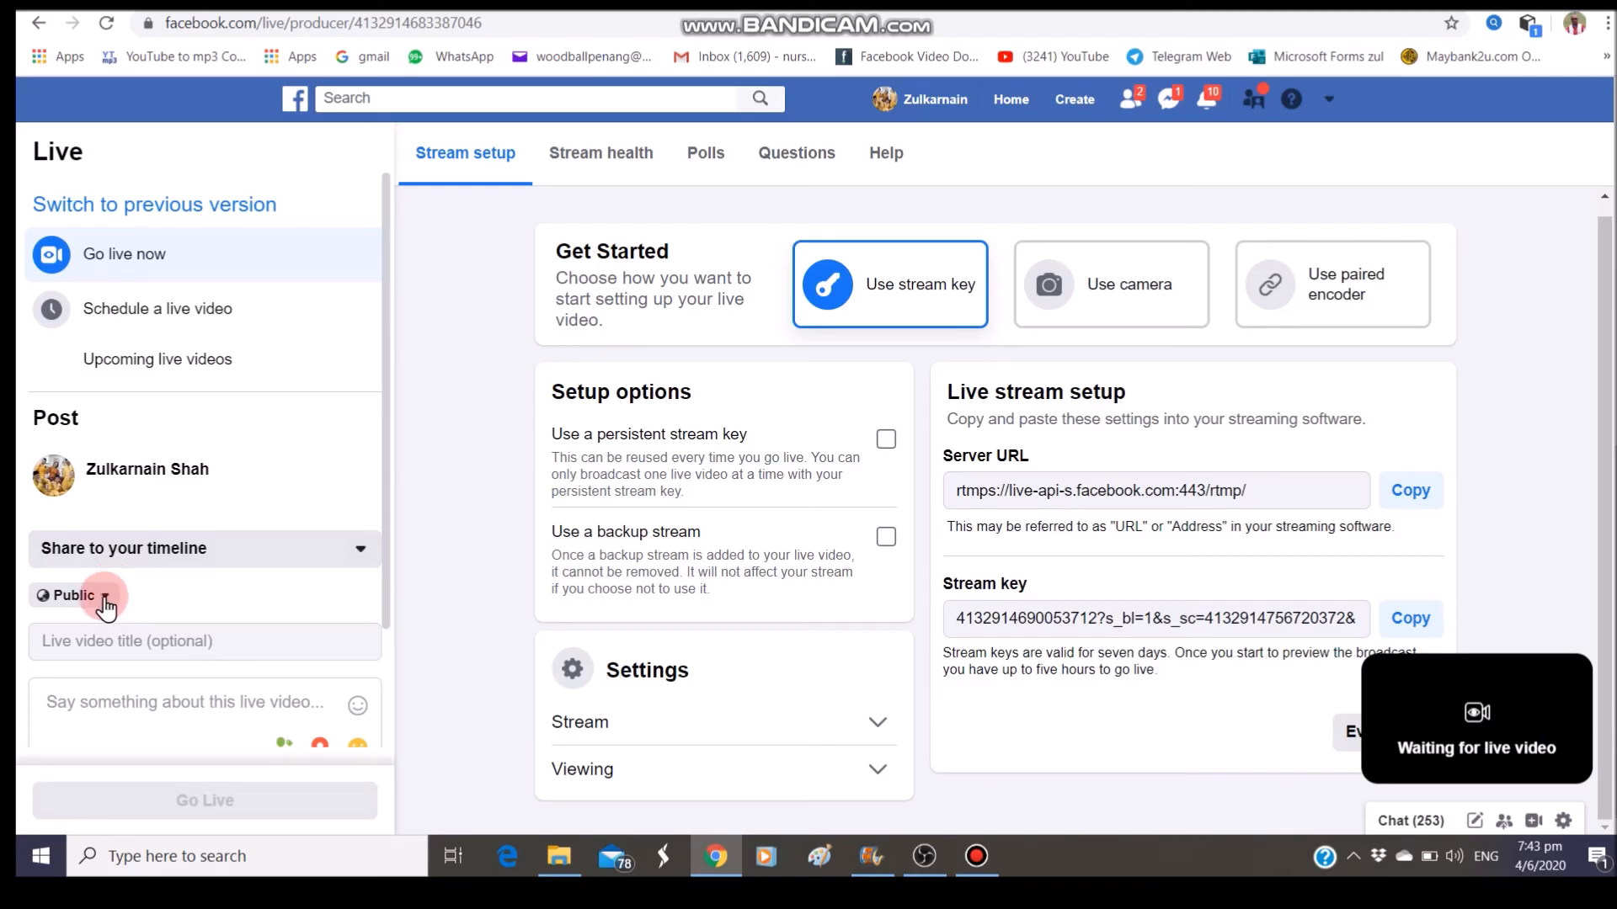
click(104, 596)
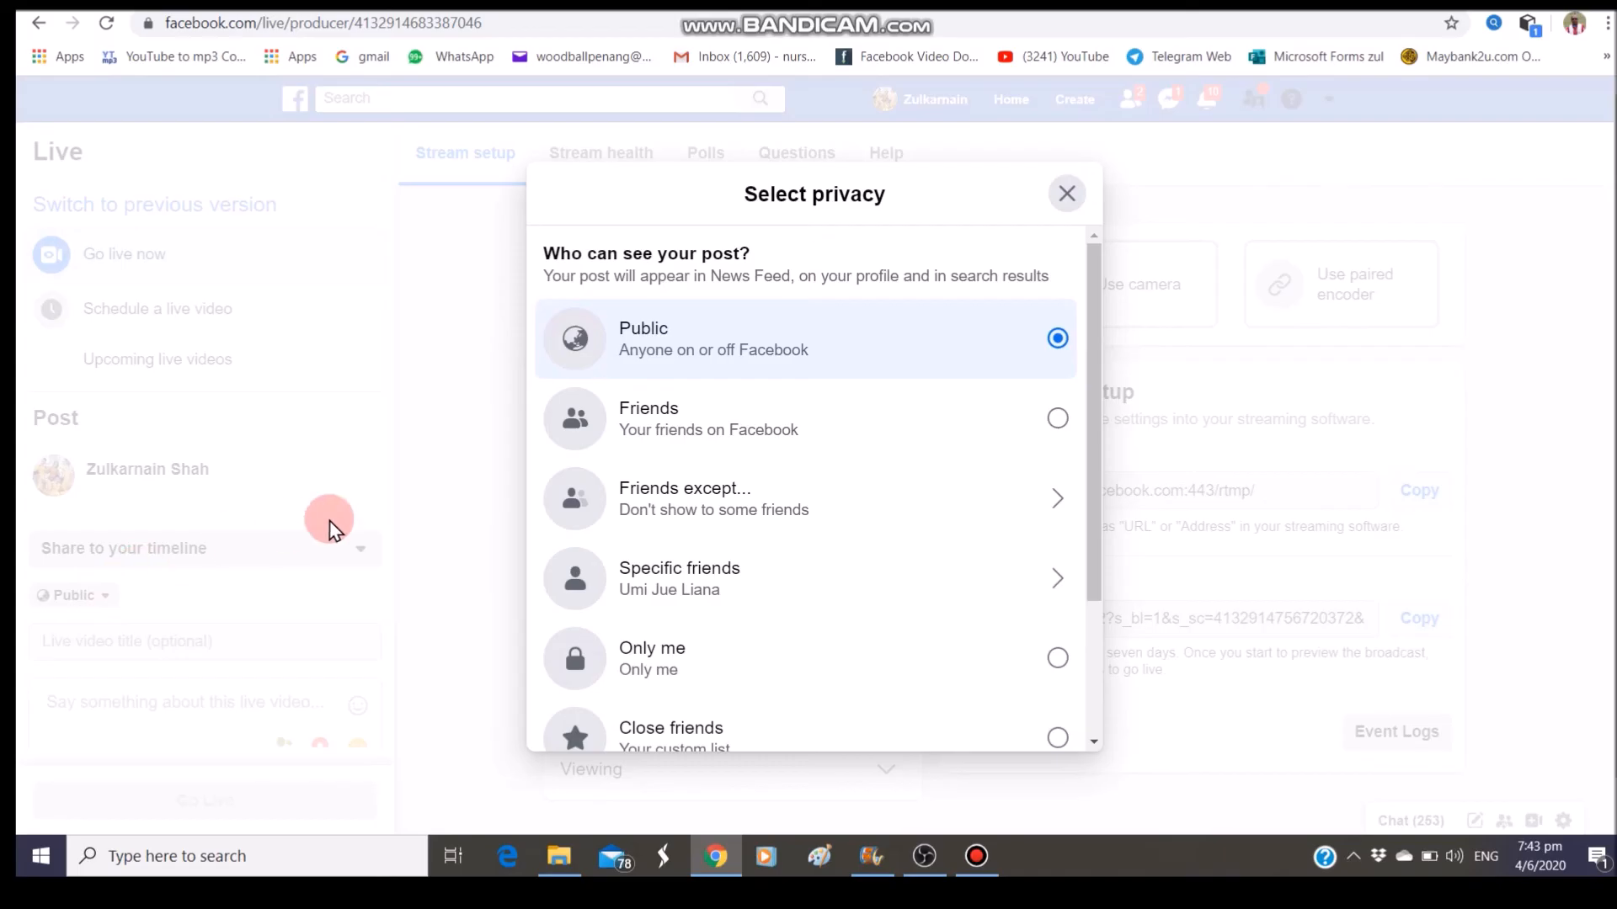
click(1060, 657)
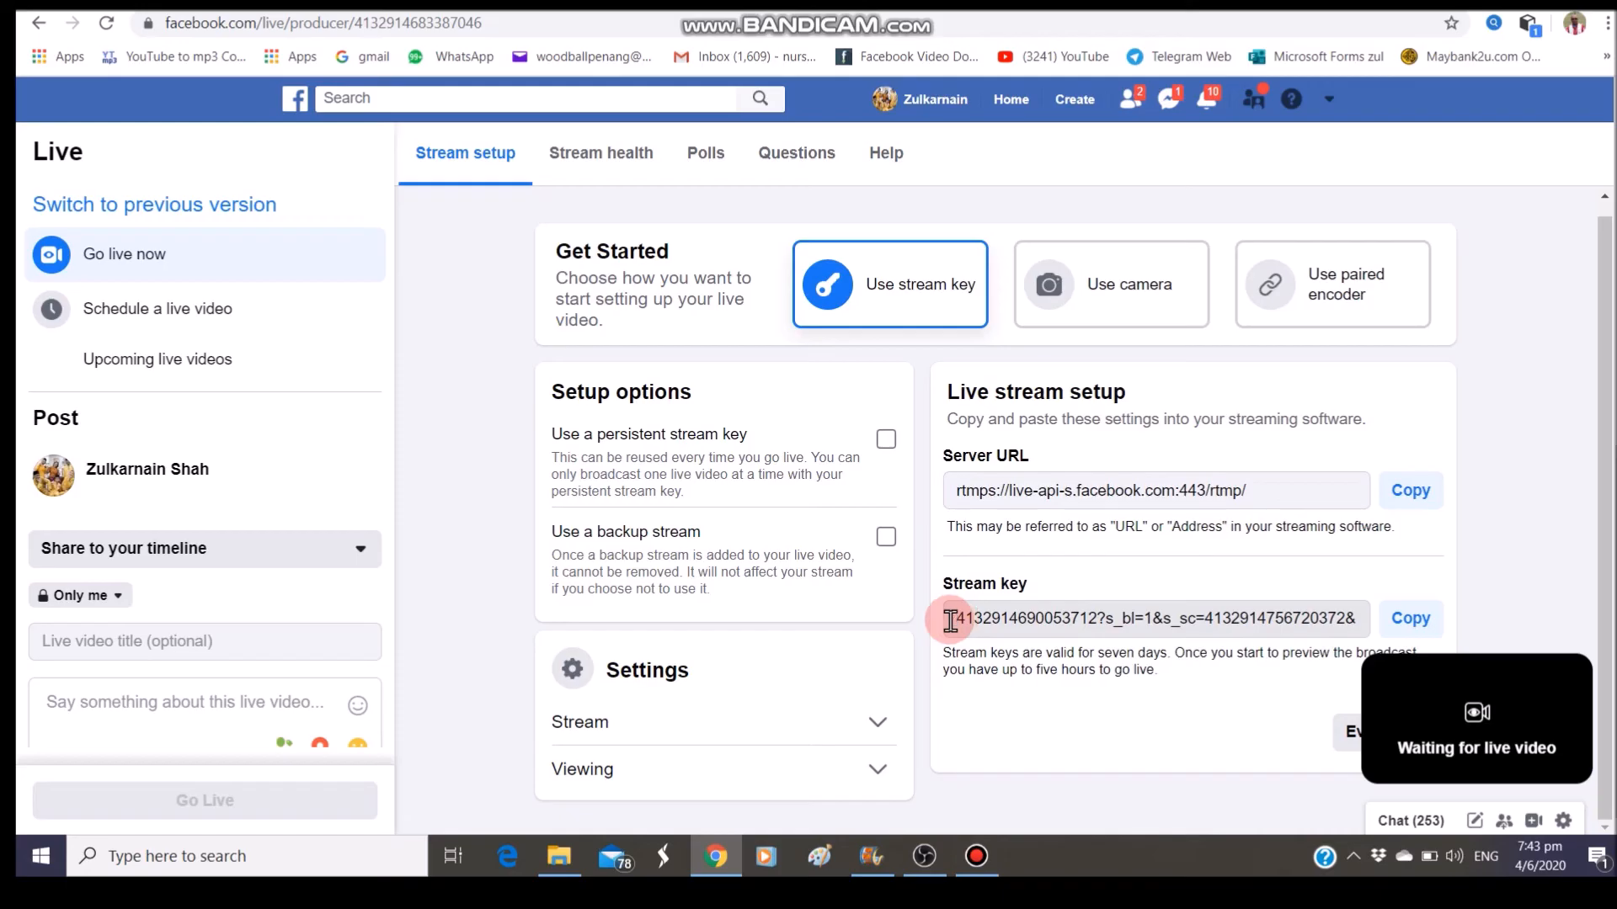
Copy the new stream key and return to OBS's stream settings
drag(952, 619, 1408, 625)
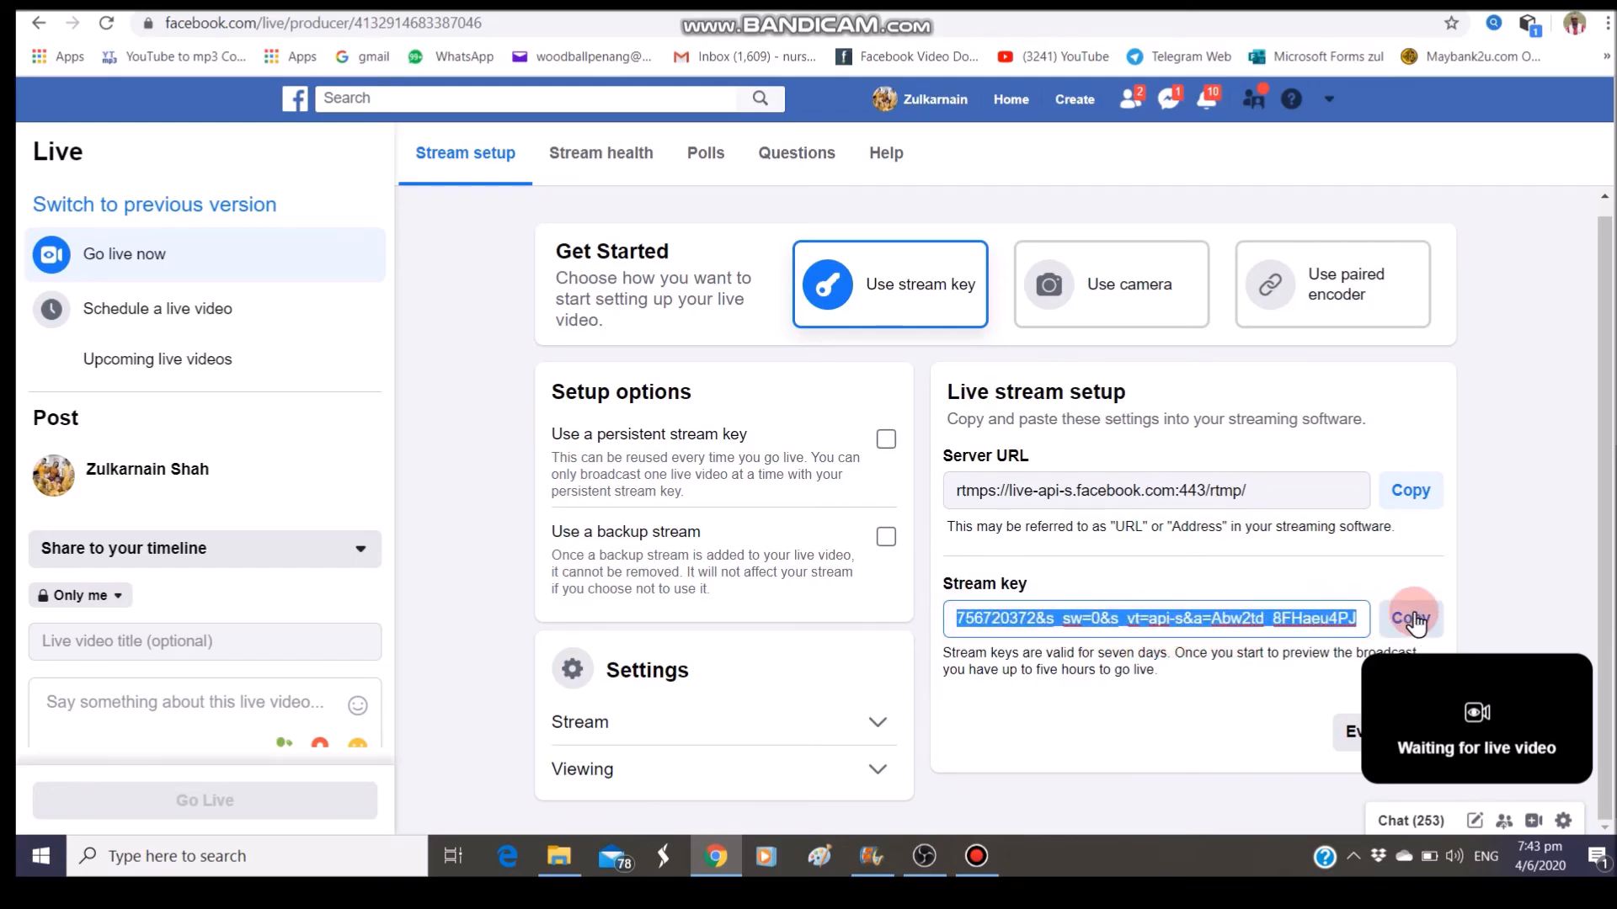
click(1414, 621)
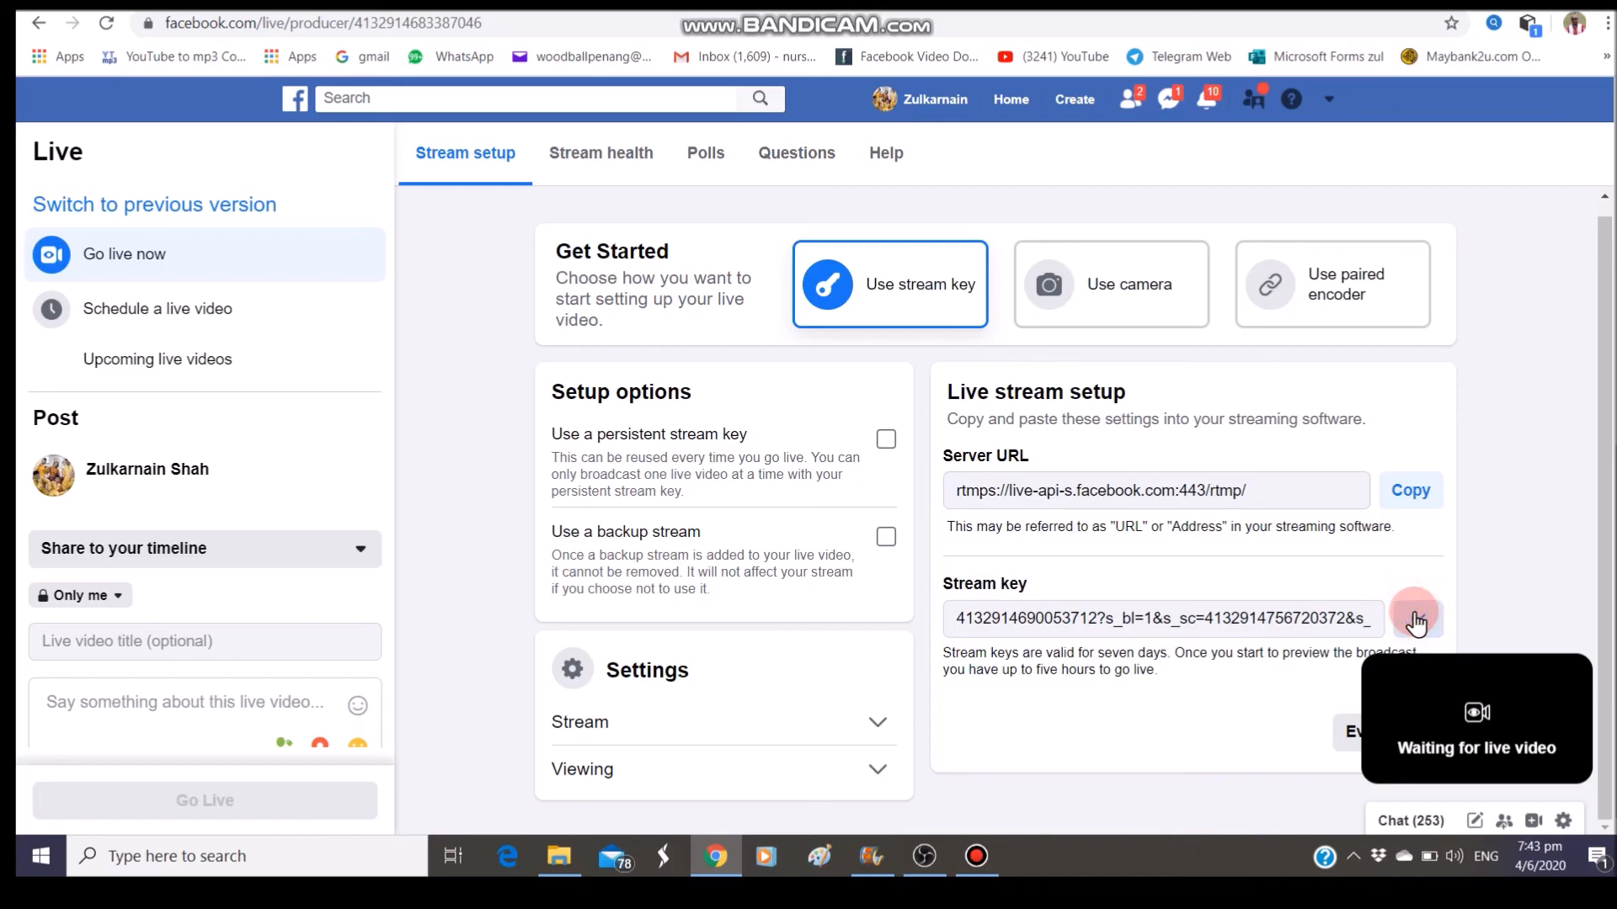
click(931, 859)
Paste the copied Facebook stream key into OBS and save the settings
click(710, 200)
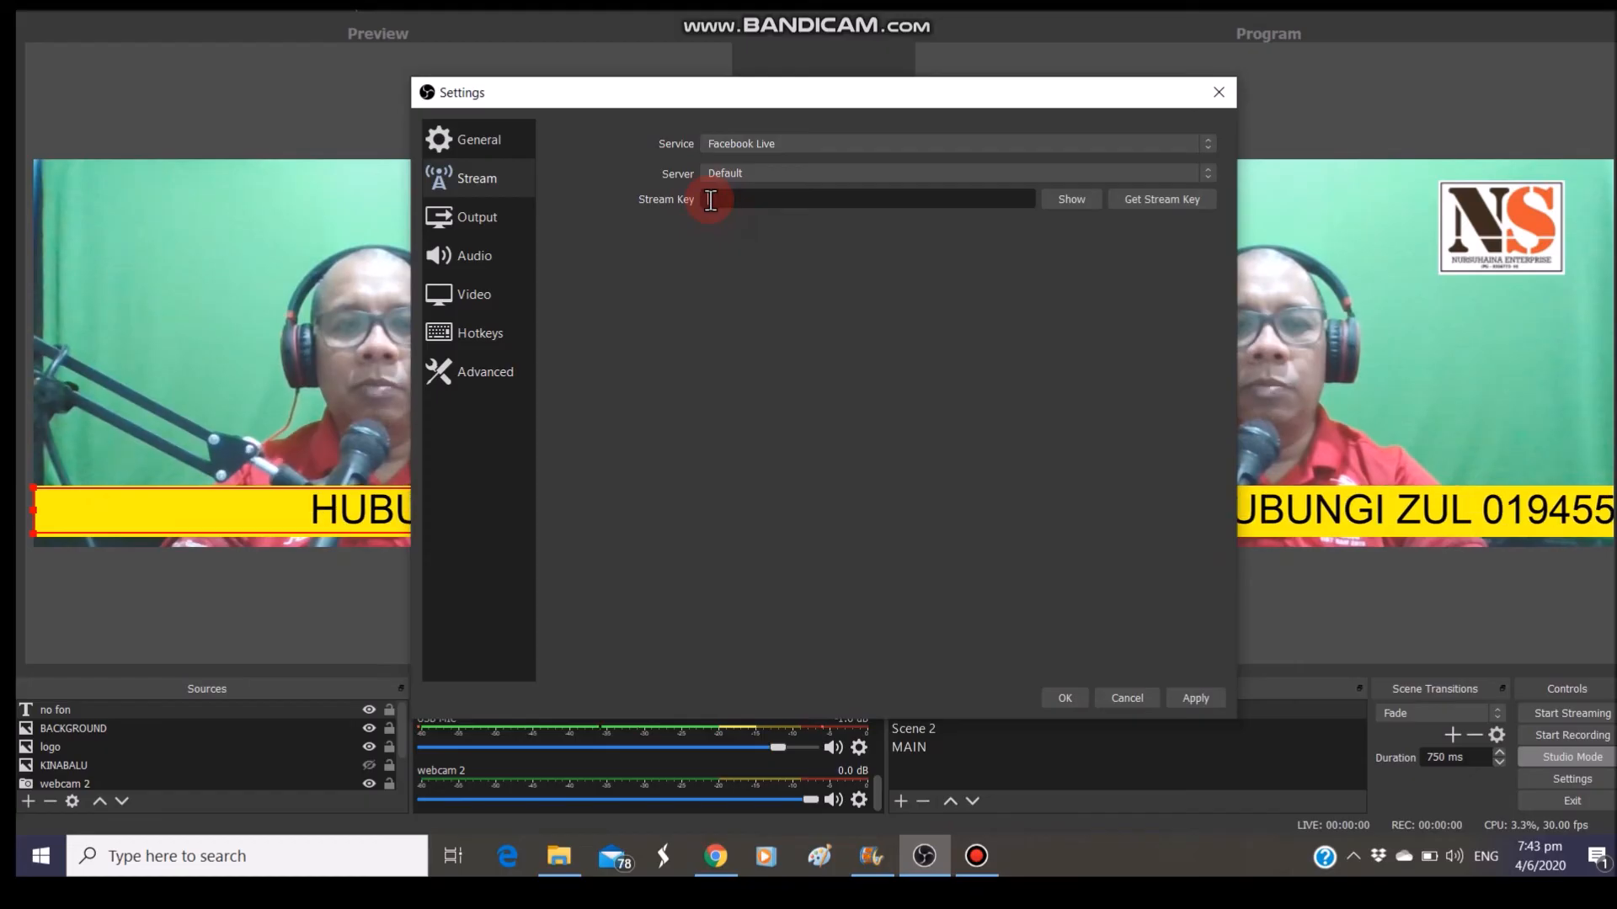
right_click(710, 200)
click(738, 294)
click(1202, 702)
click(1054, 699)
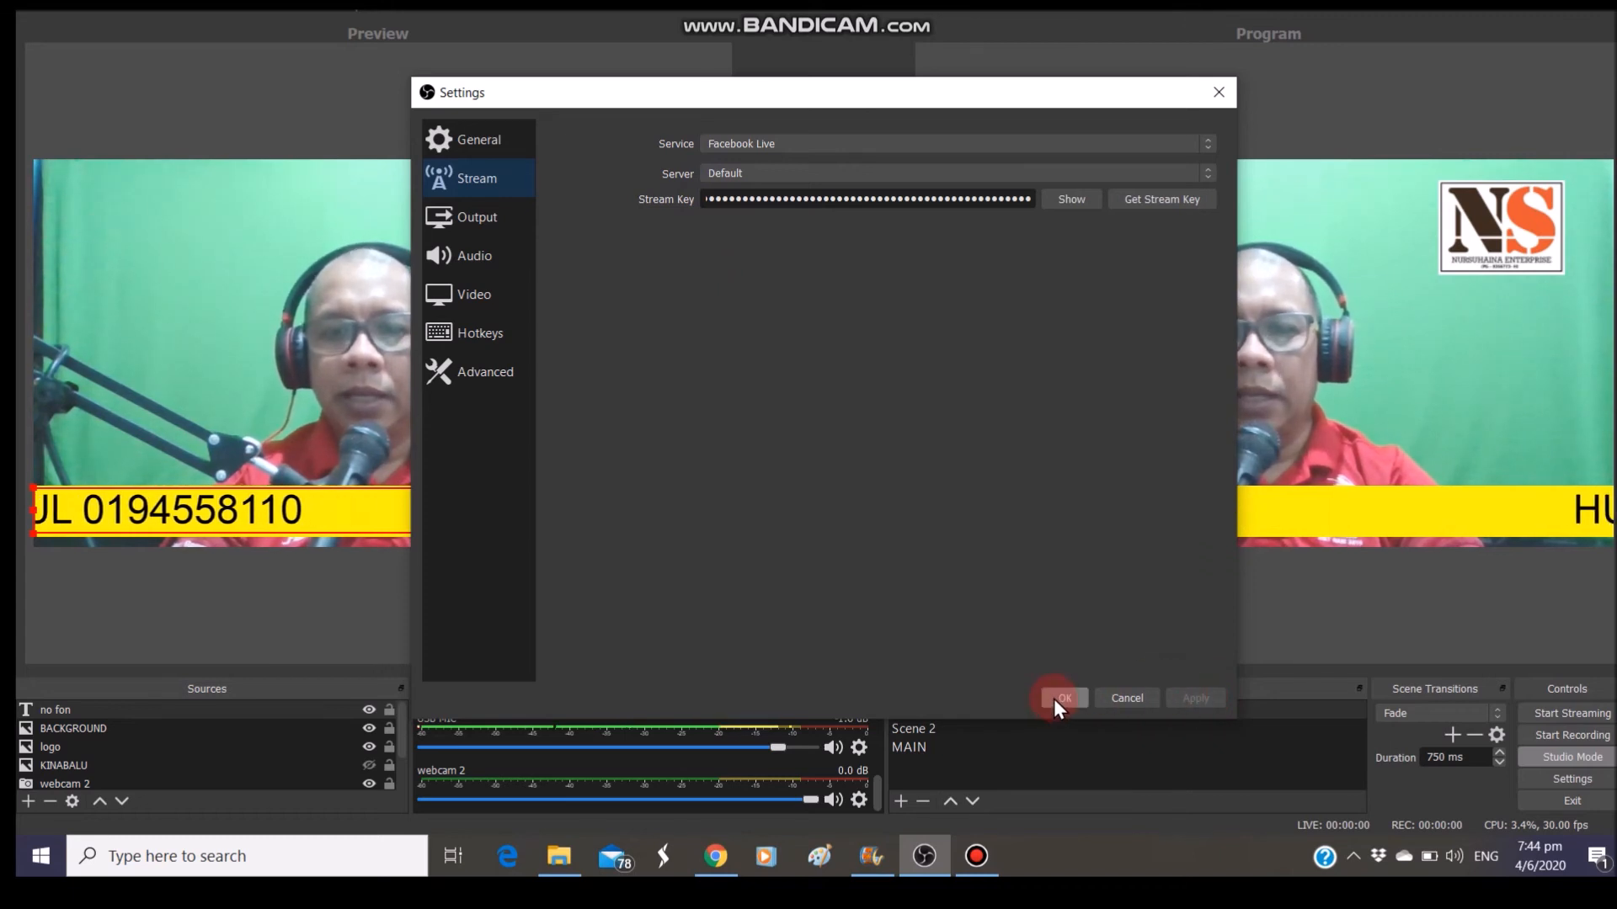
Start streaming to Facebook and return to the Facebook live page
click(1246, 320)
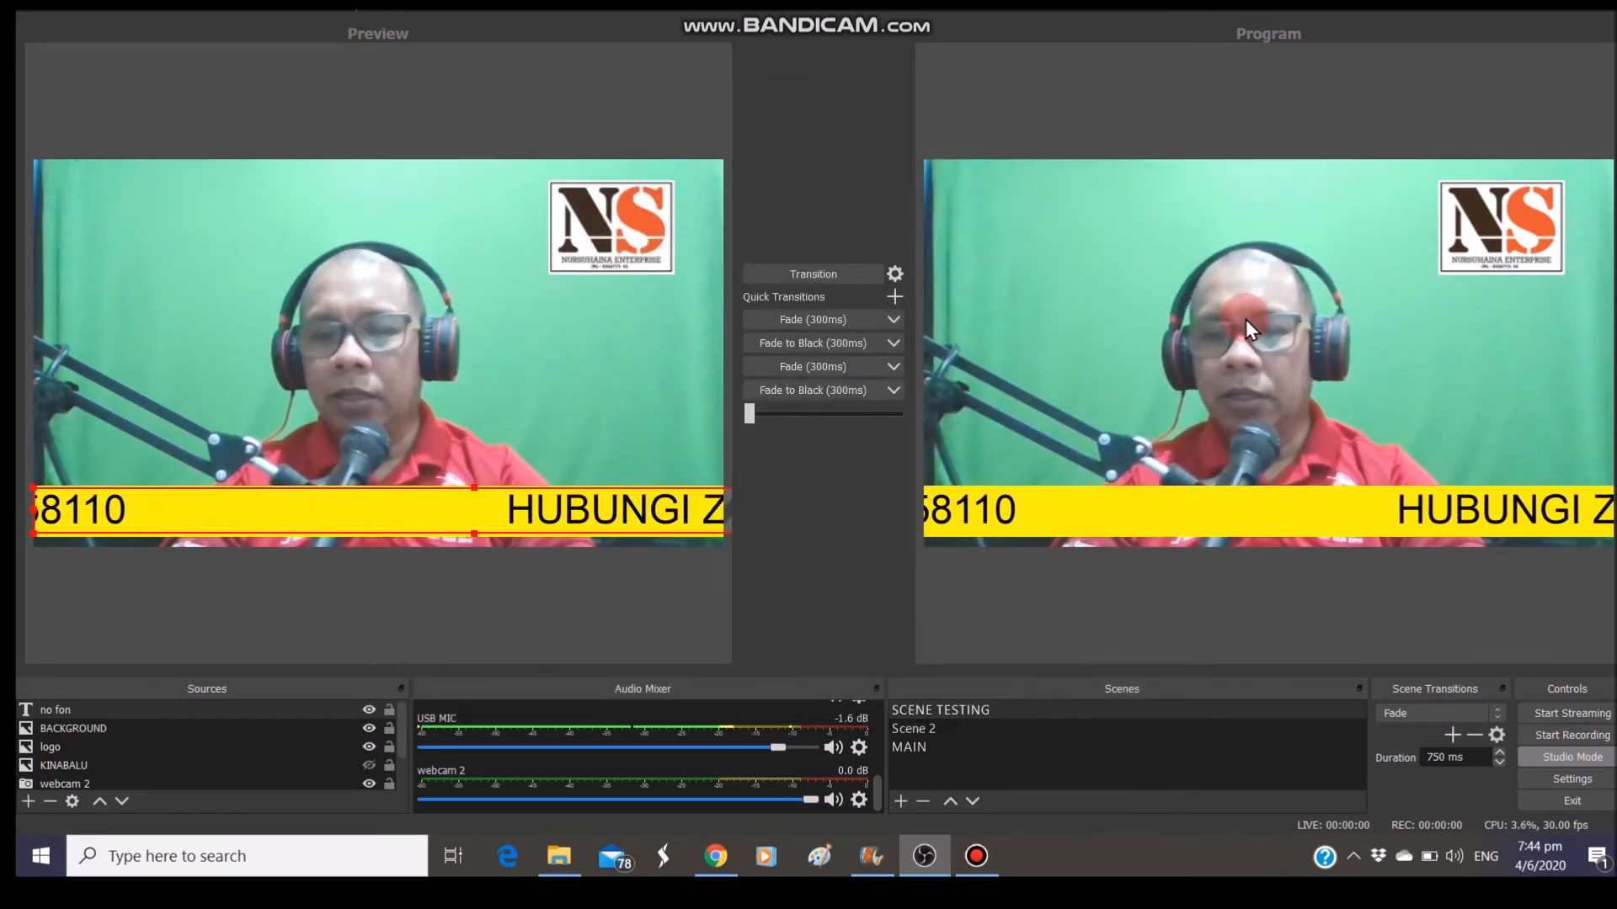
click(1582, 569)
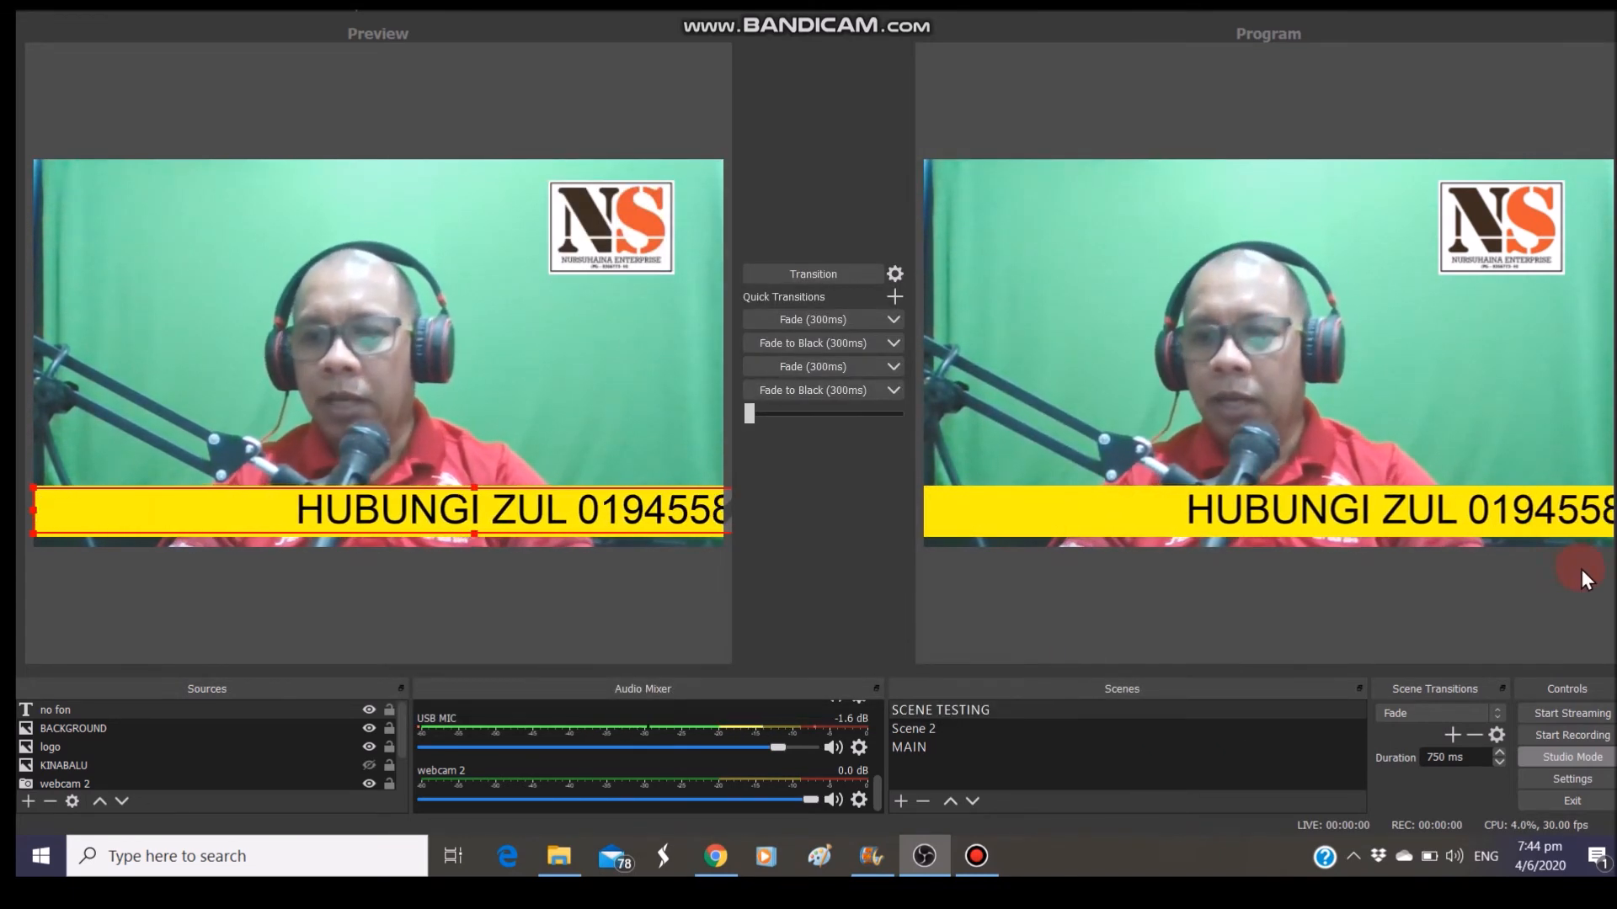
click(1558, 716)
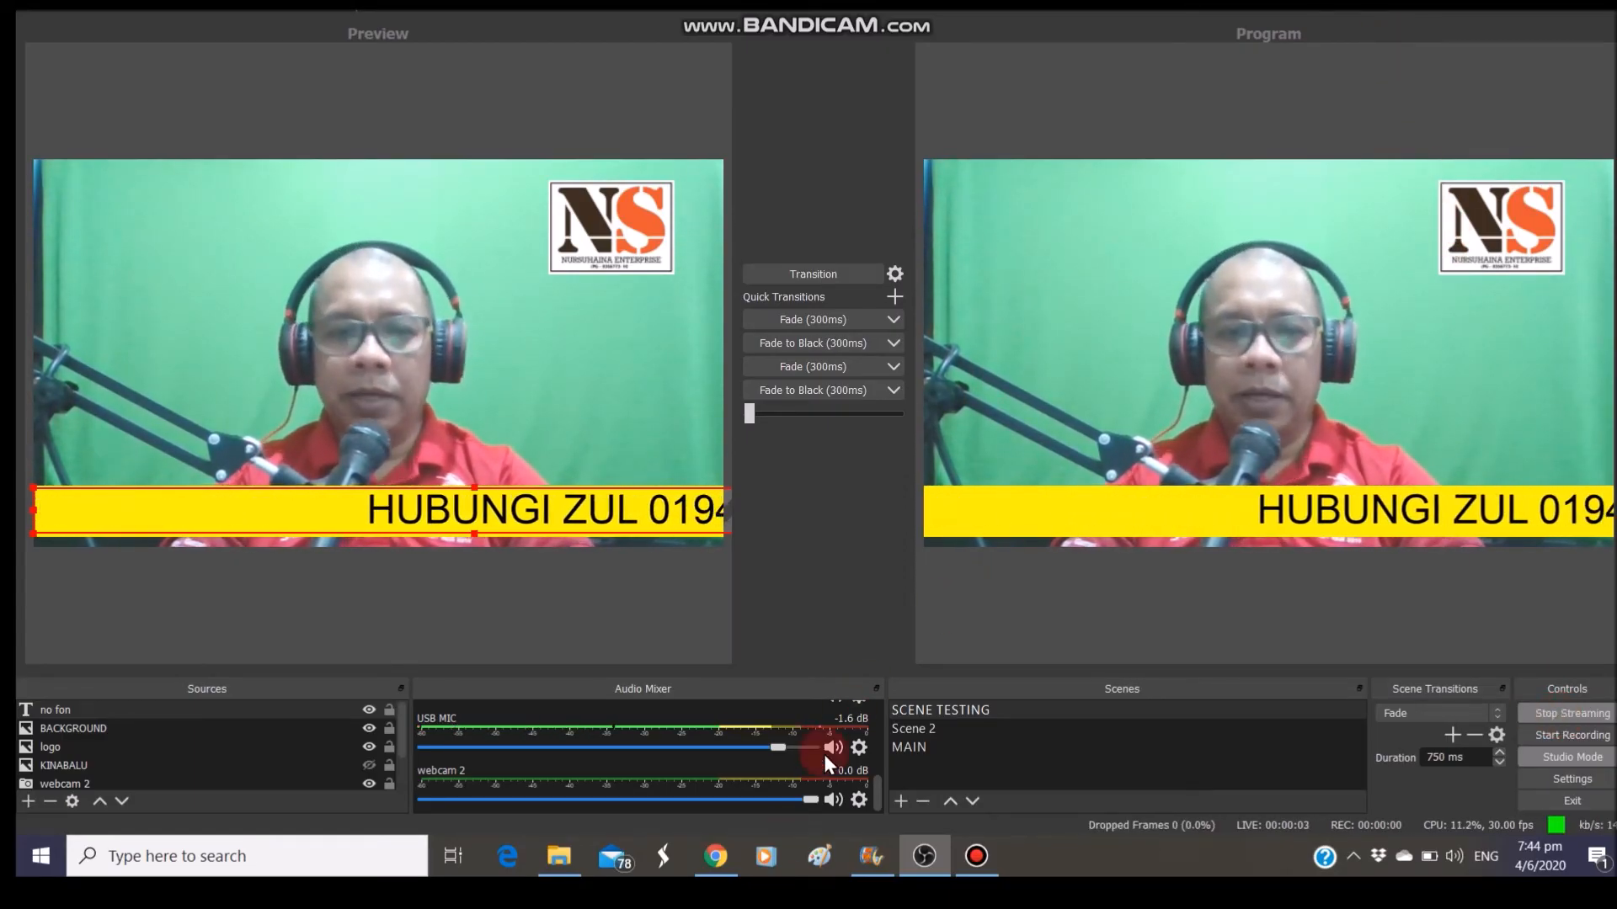
click(715, 856)
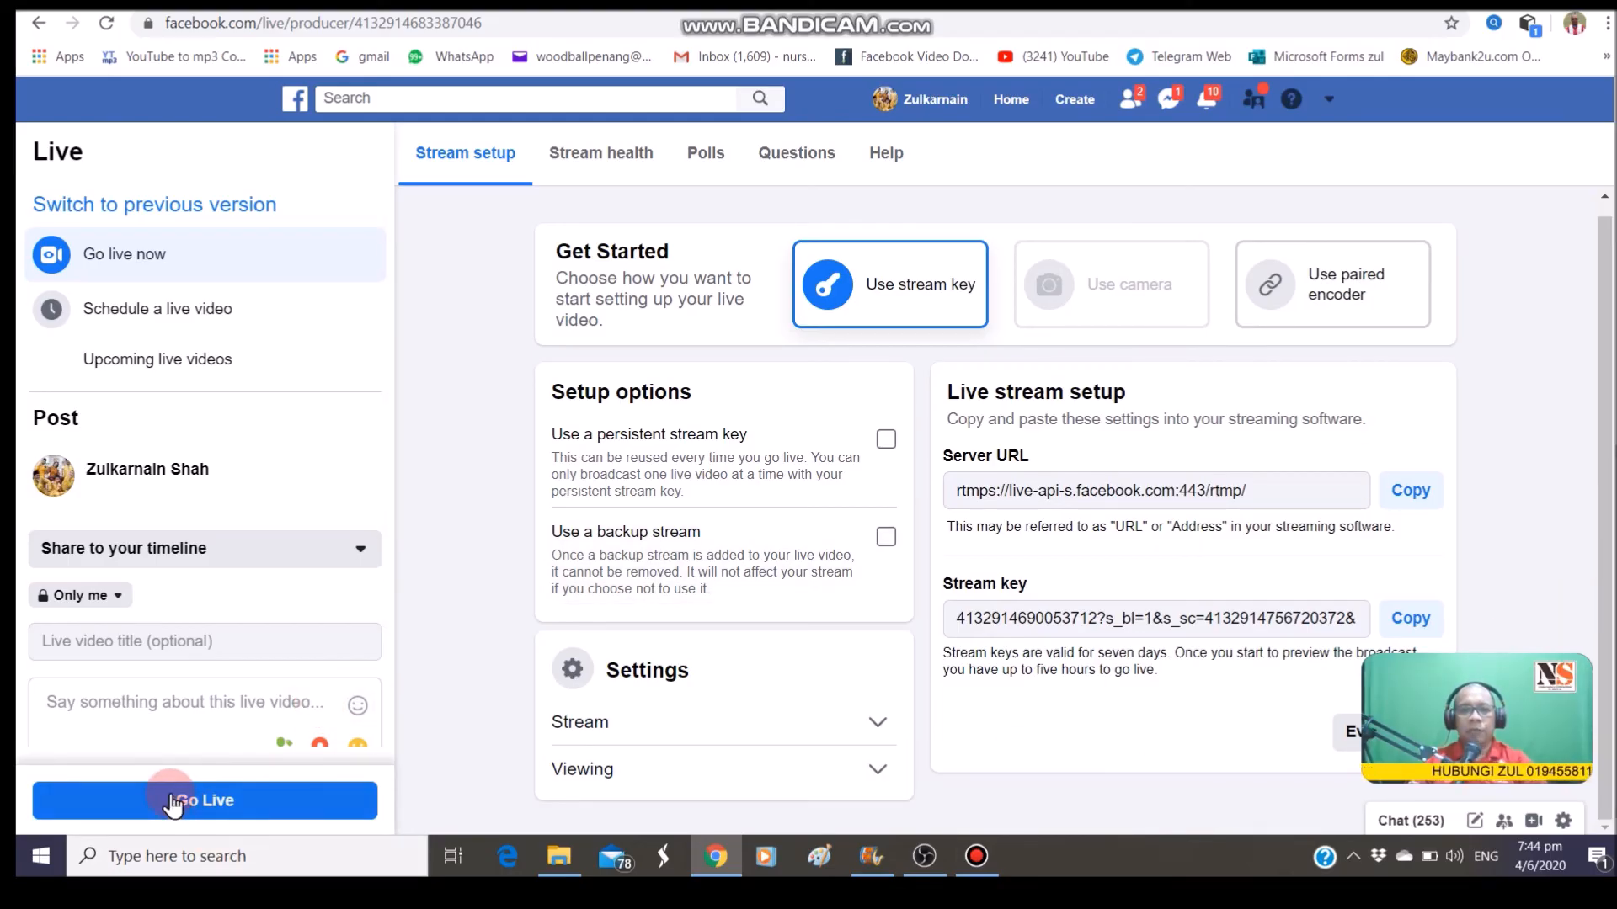
Go live on Facebook with the incoming OBS webcam stream
mouse_move(1475, 696)
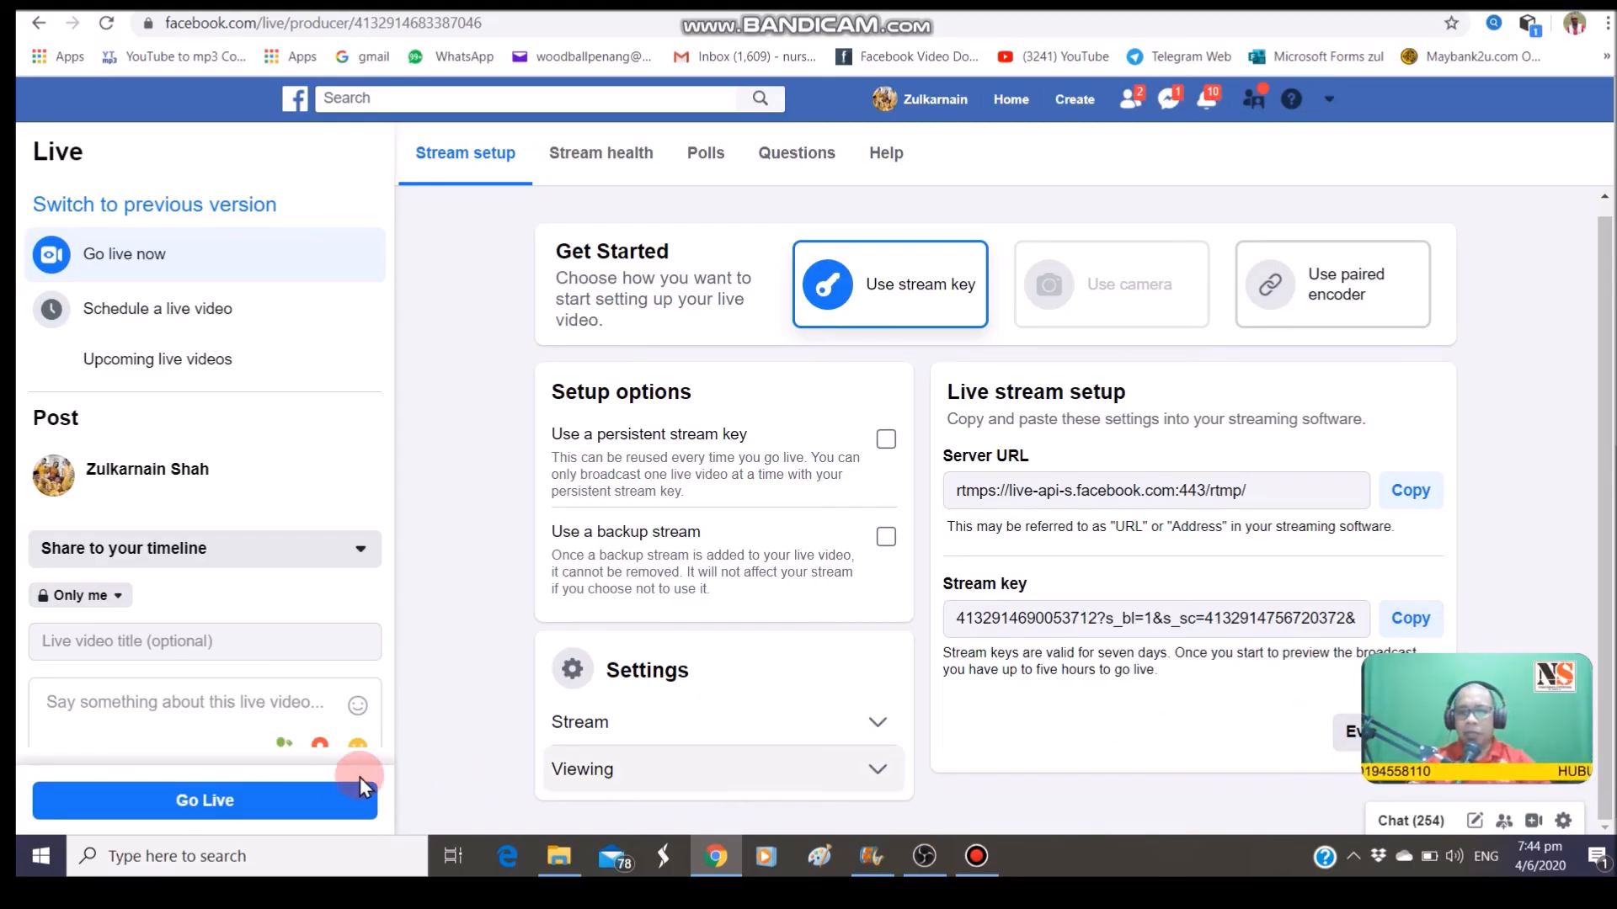
click(262, 805)
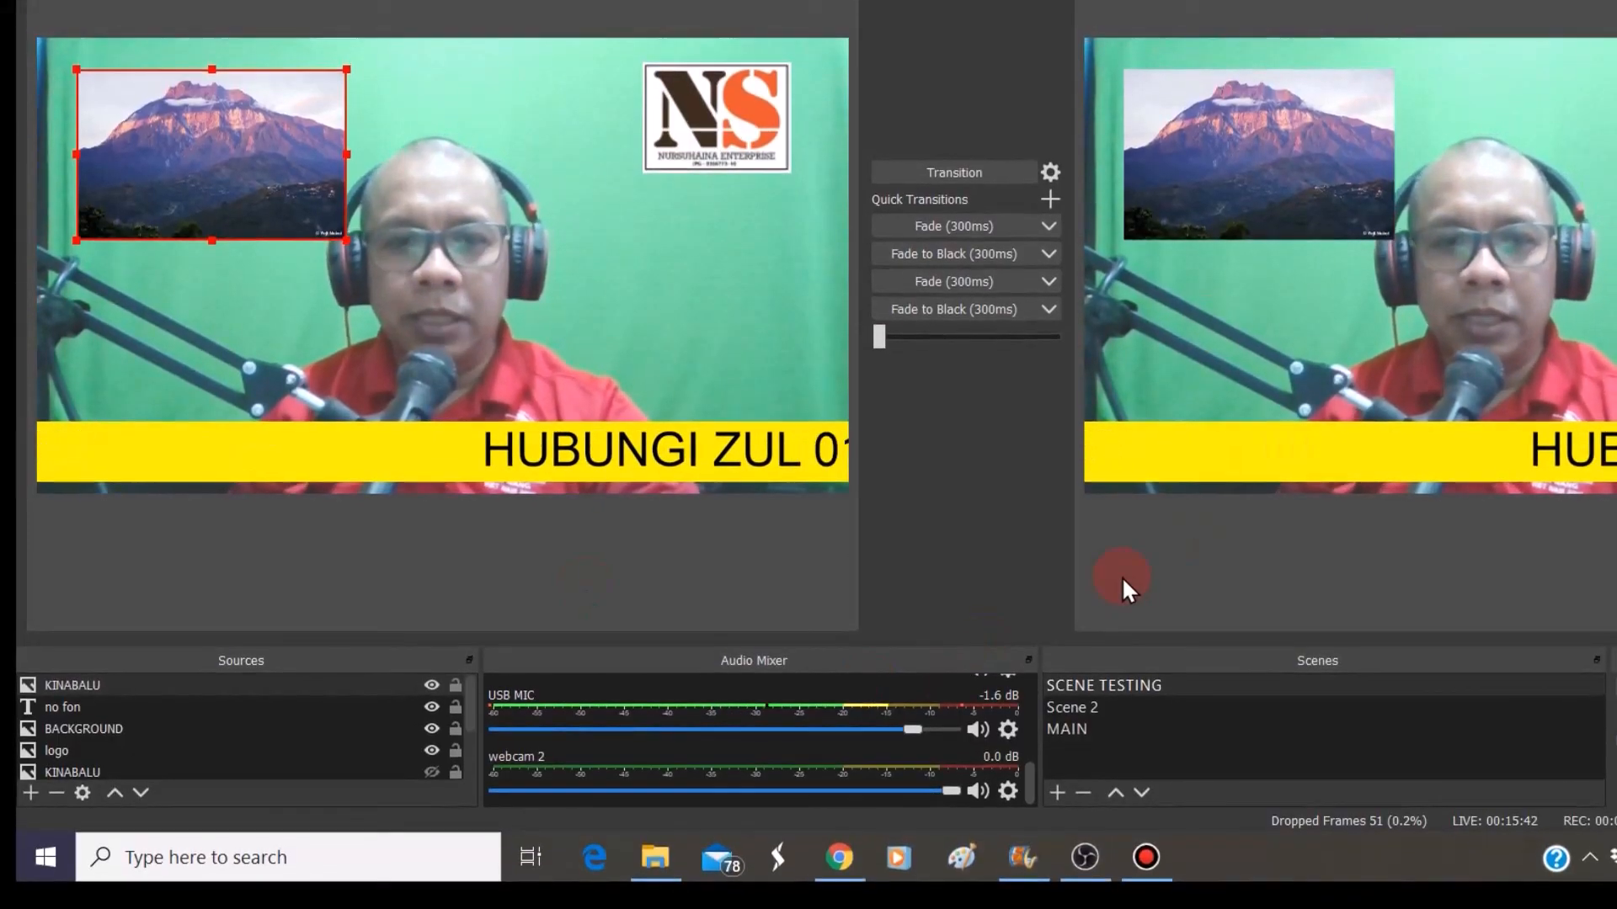
mouse_move(1027, 800)
mouse_down()
mouse_move(1016, 745)
mouse_move(1028, 805)
mouse_up()
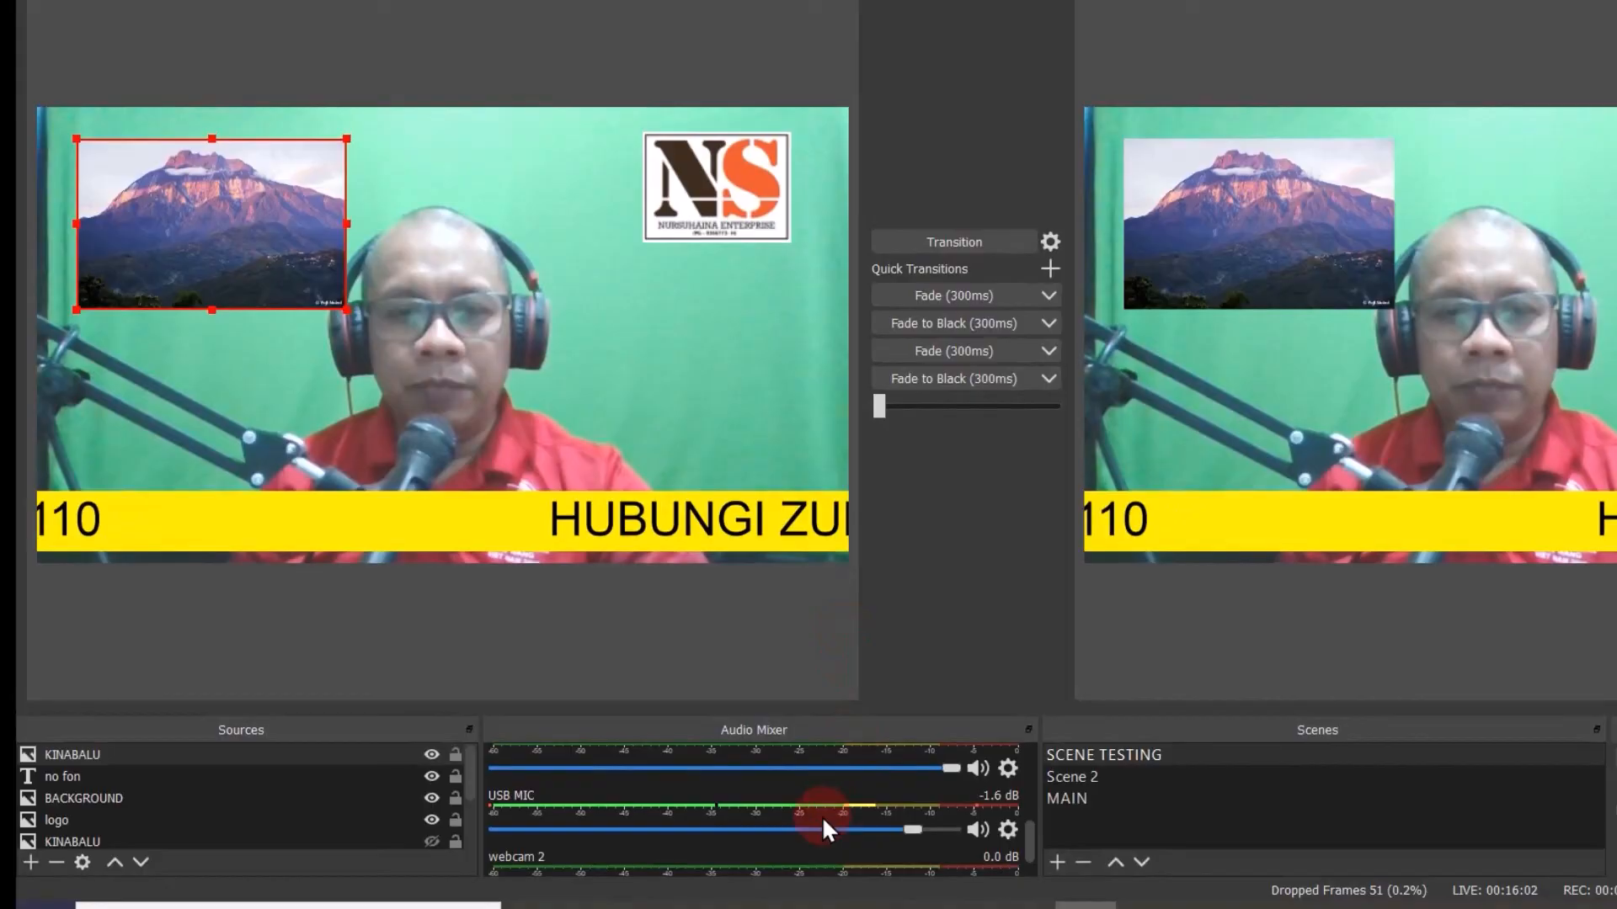
mouse_move(840, 906)
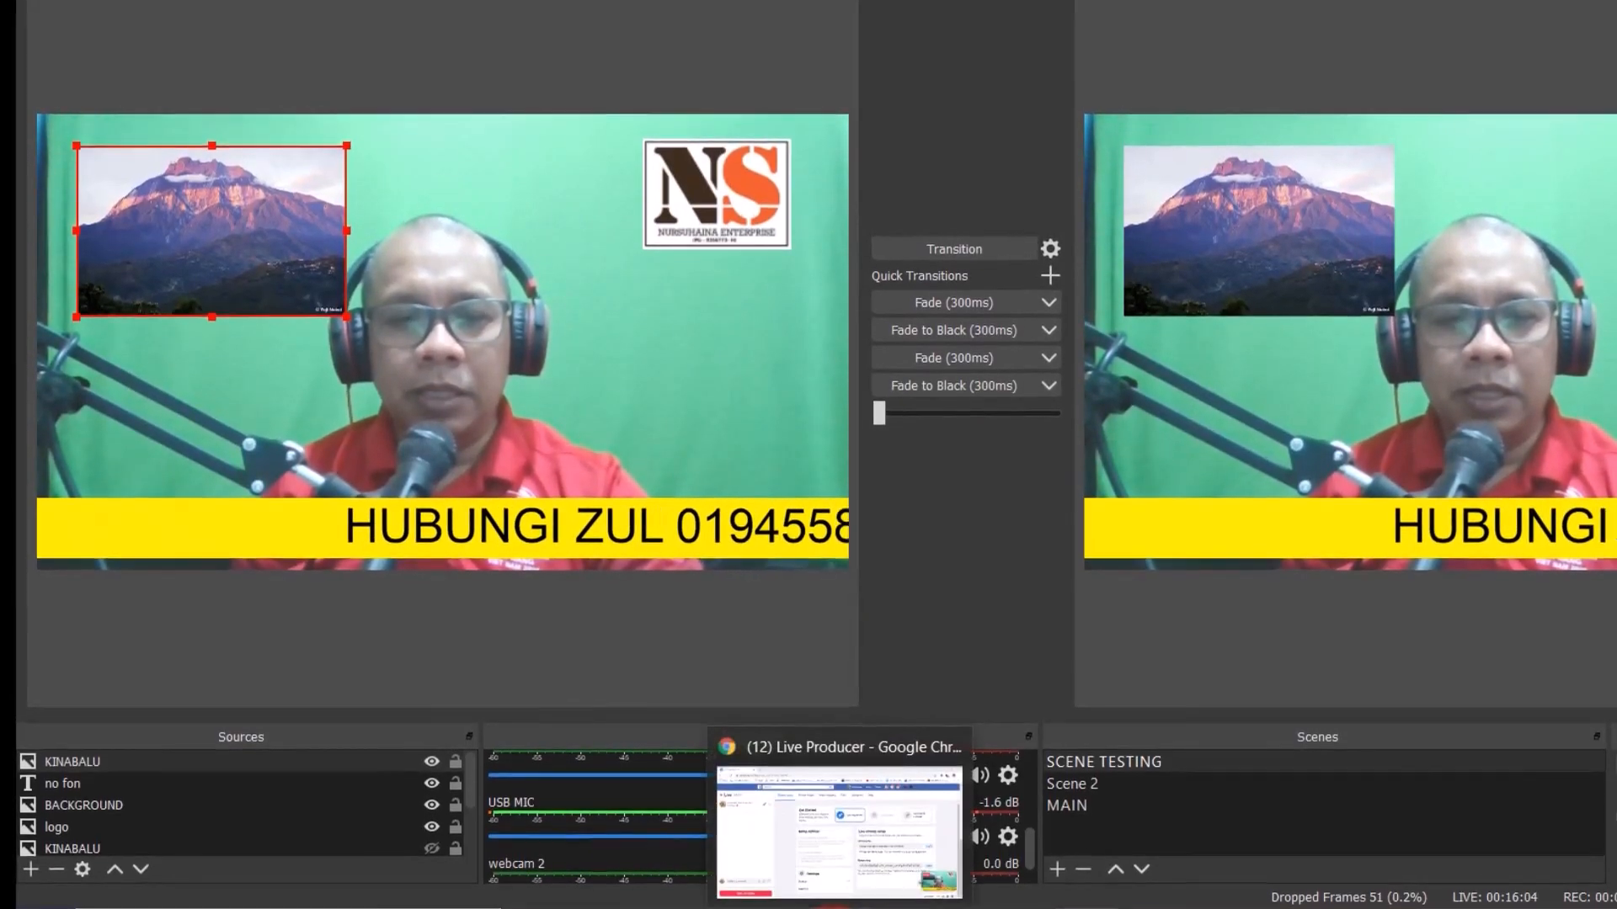
click(840, 907)
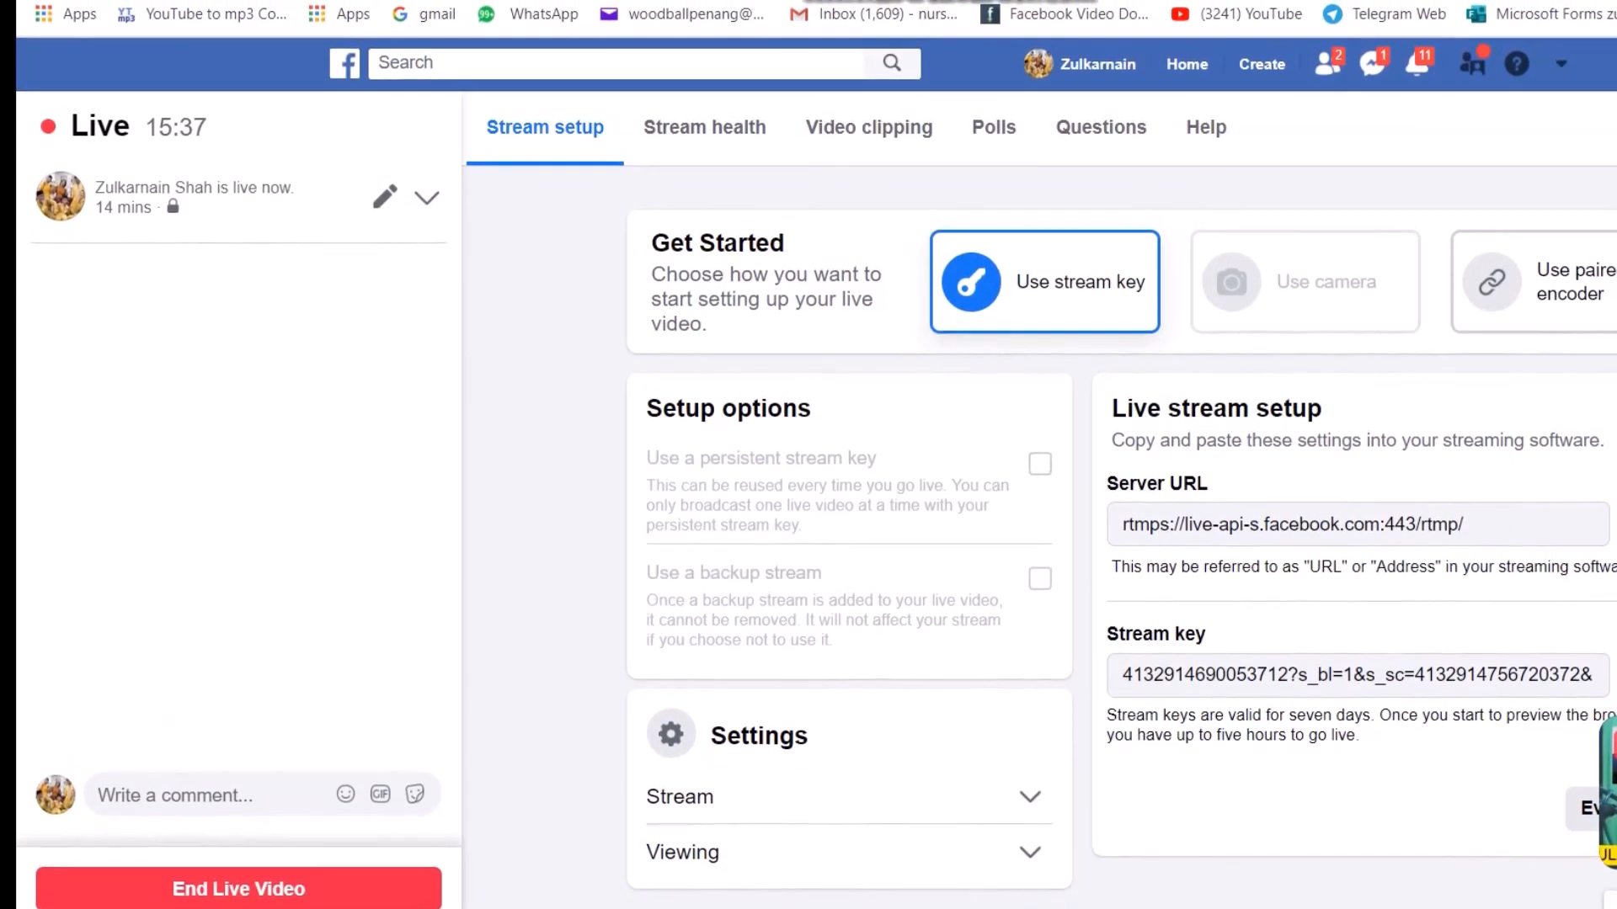
click(926, 908)
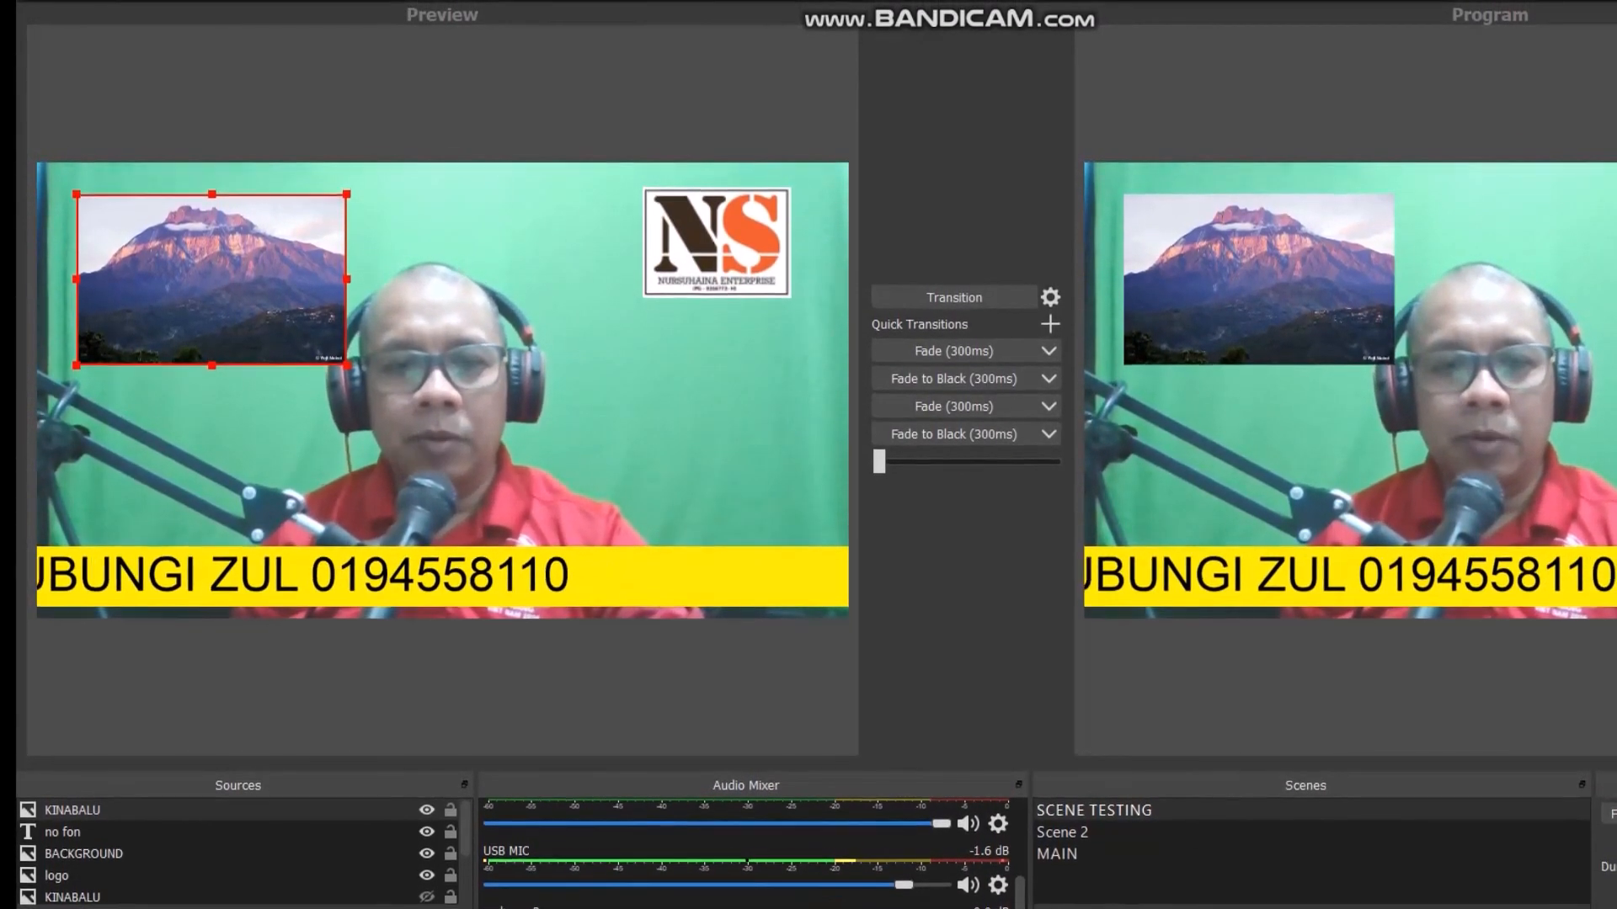
Switch to the Facebook live page and end the live video
click(1094, 907)
click(290, 904)
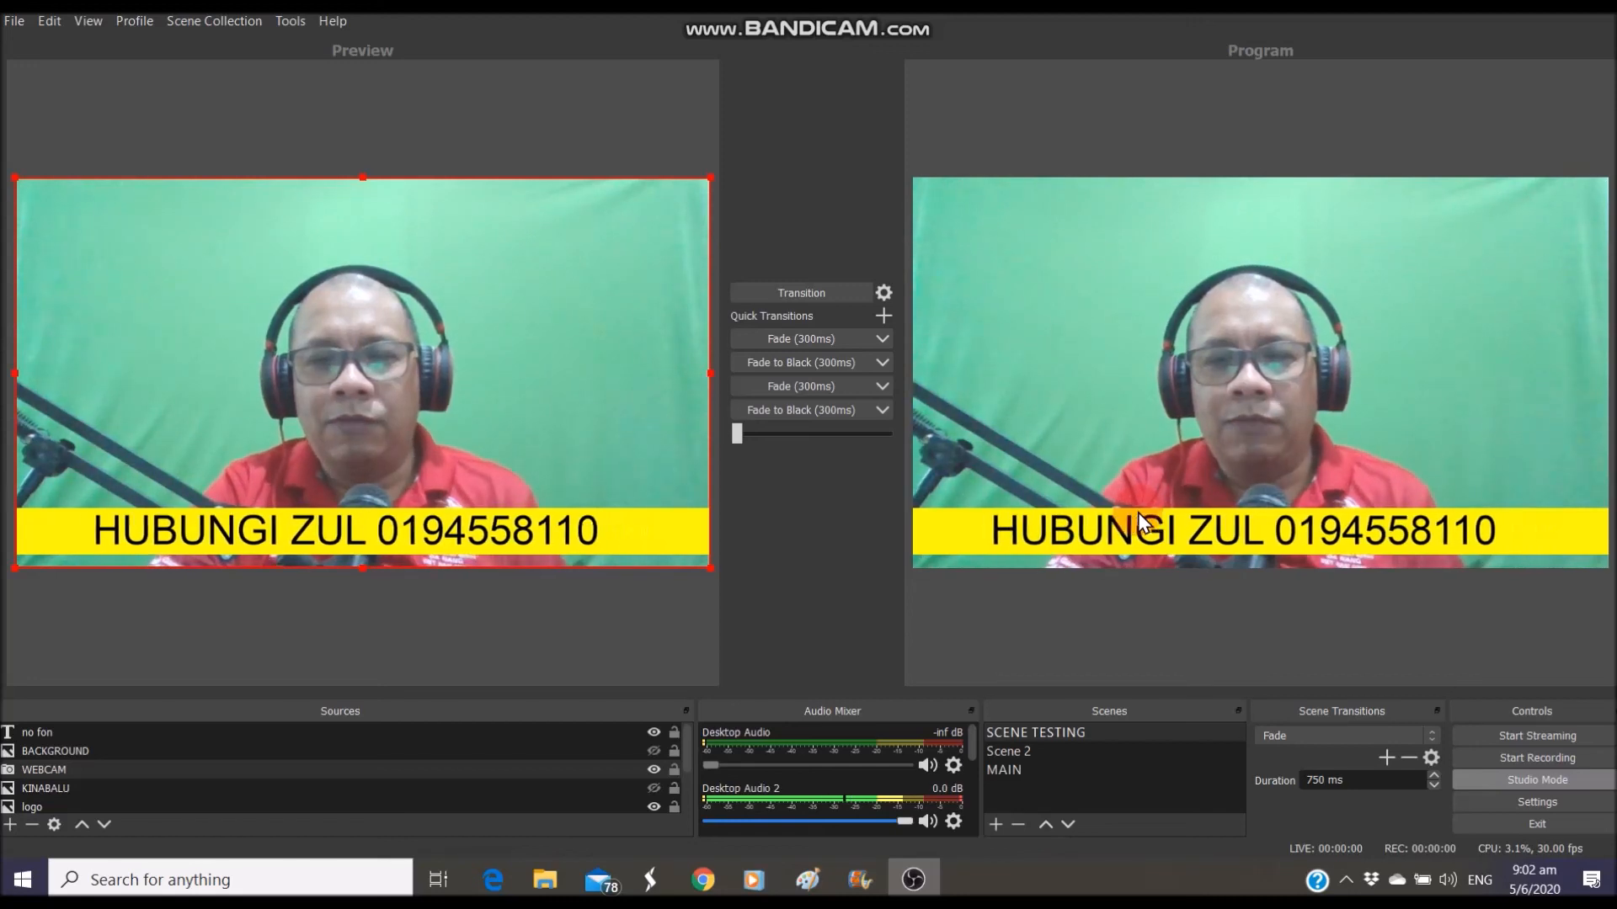
Move the logo source above BACKGROUND and transition the scene to Program
drag(553, 811, 548, 750)
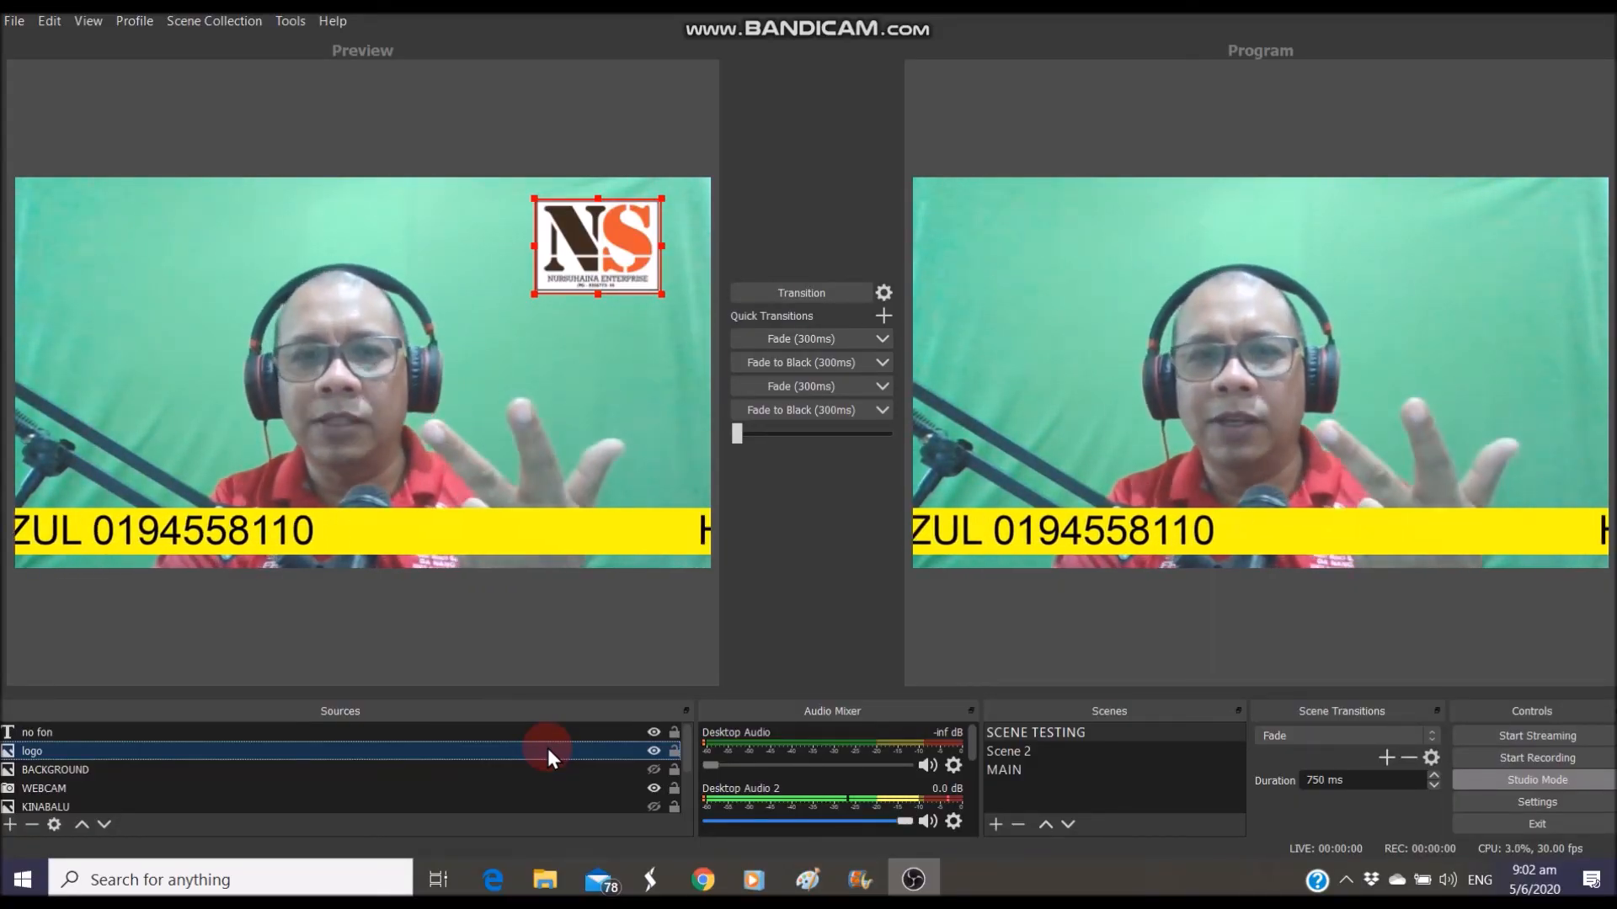
click(816, 295)
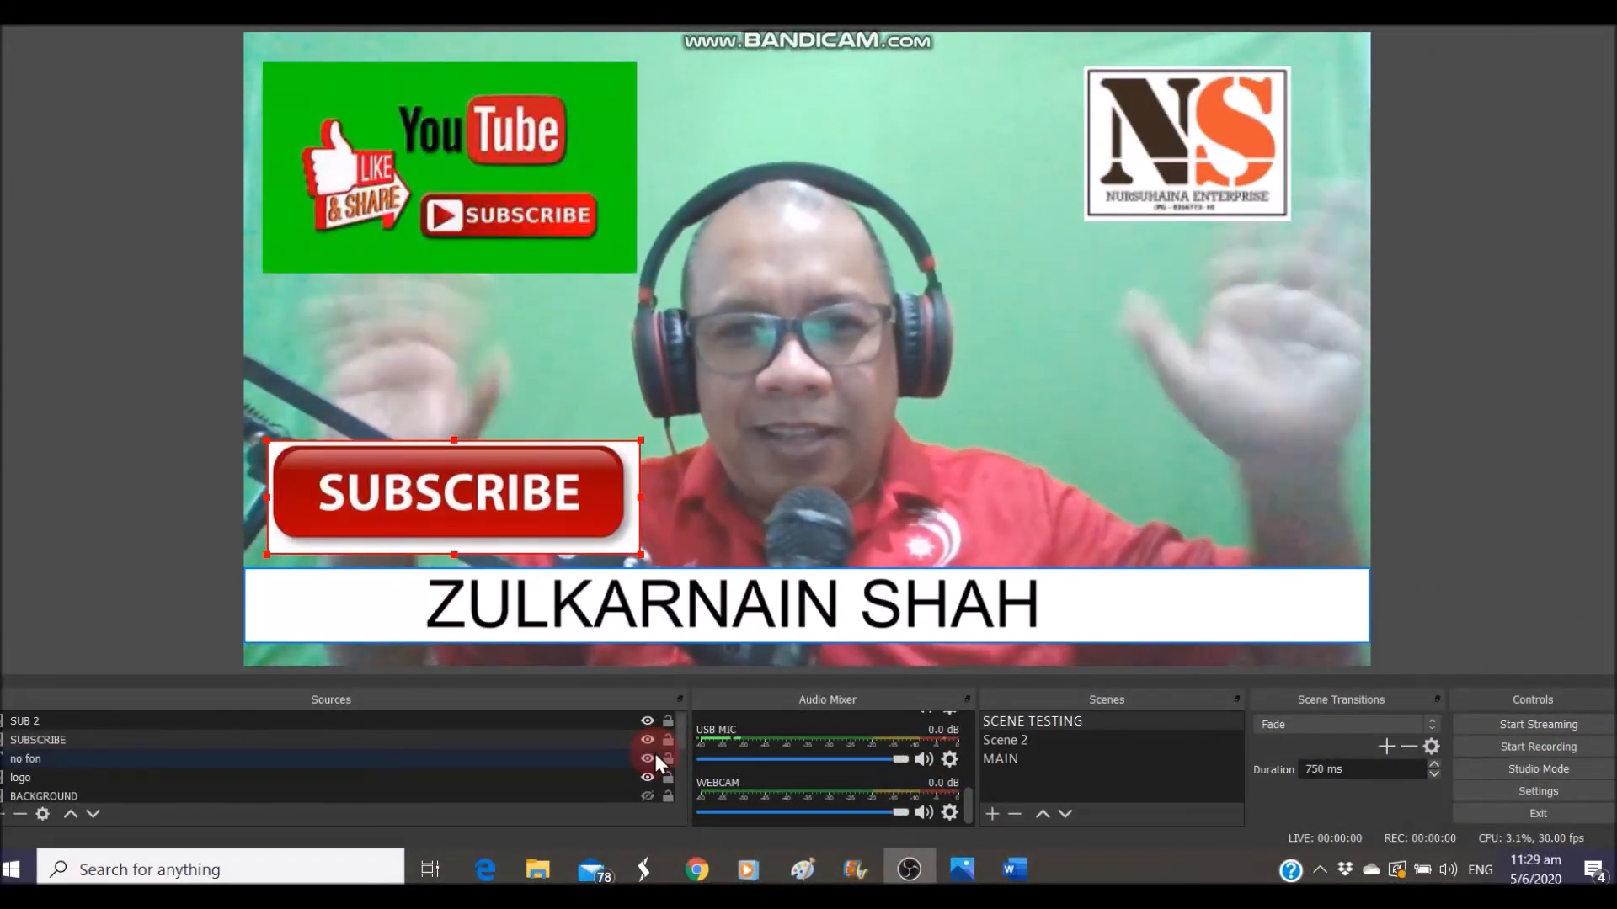
Make the SUB 2, SUBSCRIBE and no fon sources visible over the webcam, showing the presenter's name bar
click(655, 756)
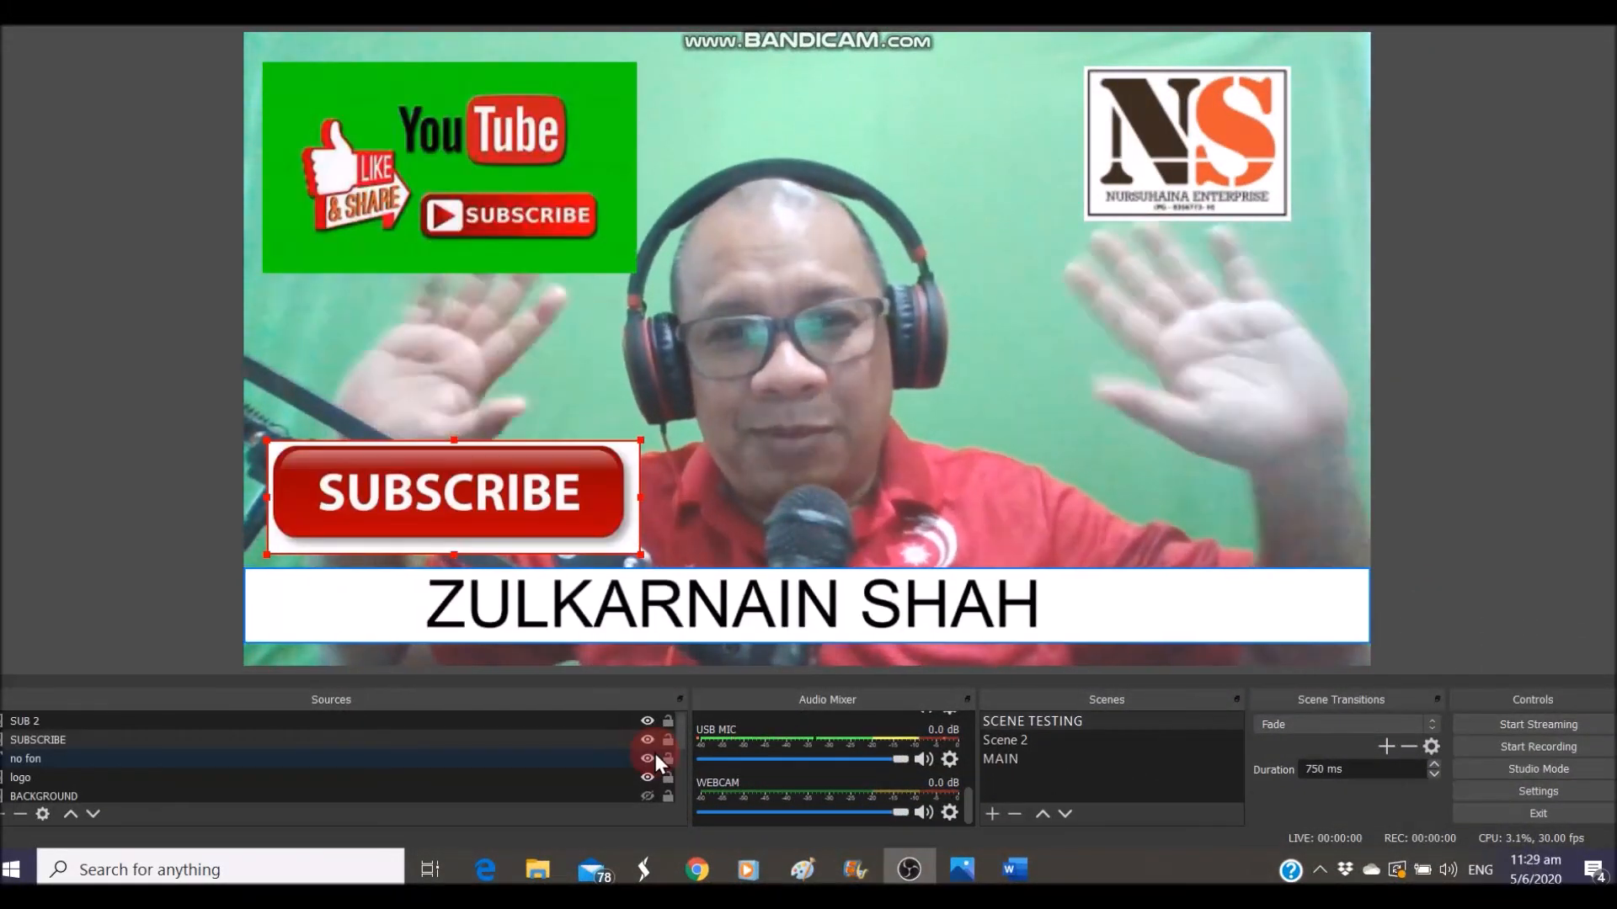